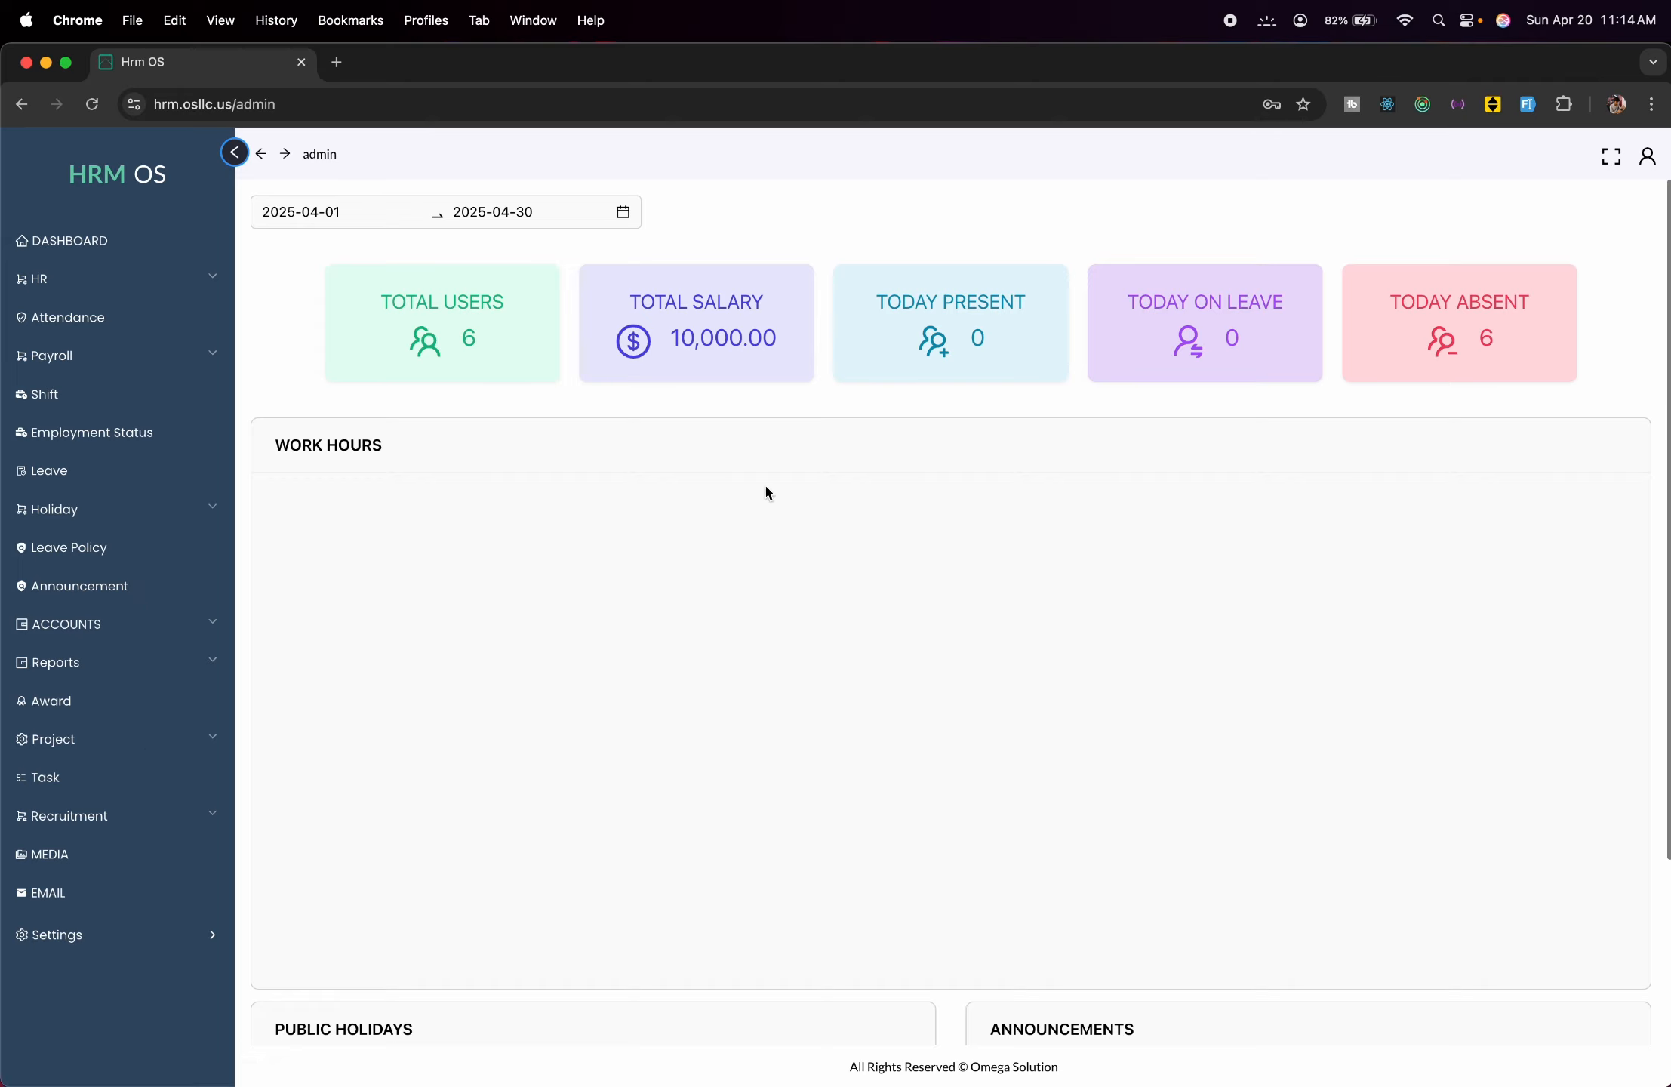
Review the April 2025 dashboard and account menu, then expand the HR section in the sidebar.
{"action": "scroll", "coordinate": [838, 550], "scroll_direction": "down", "scroll_amount": 3}
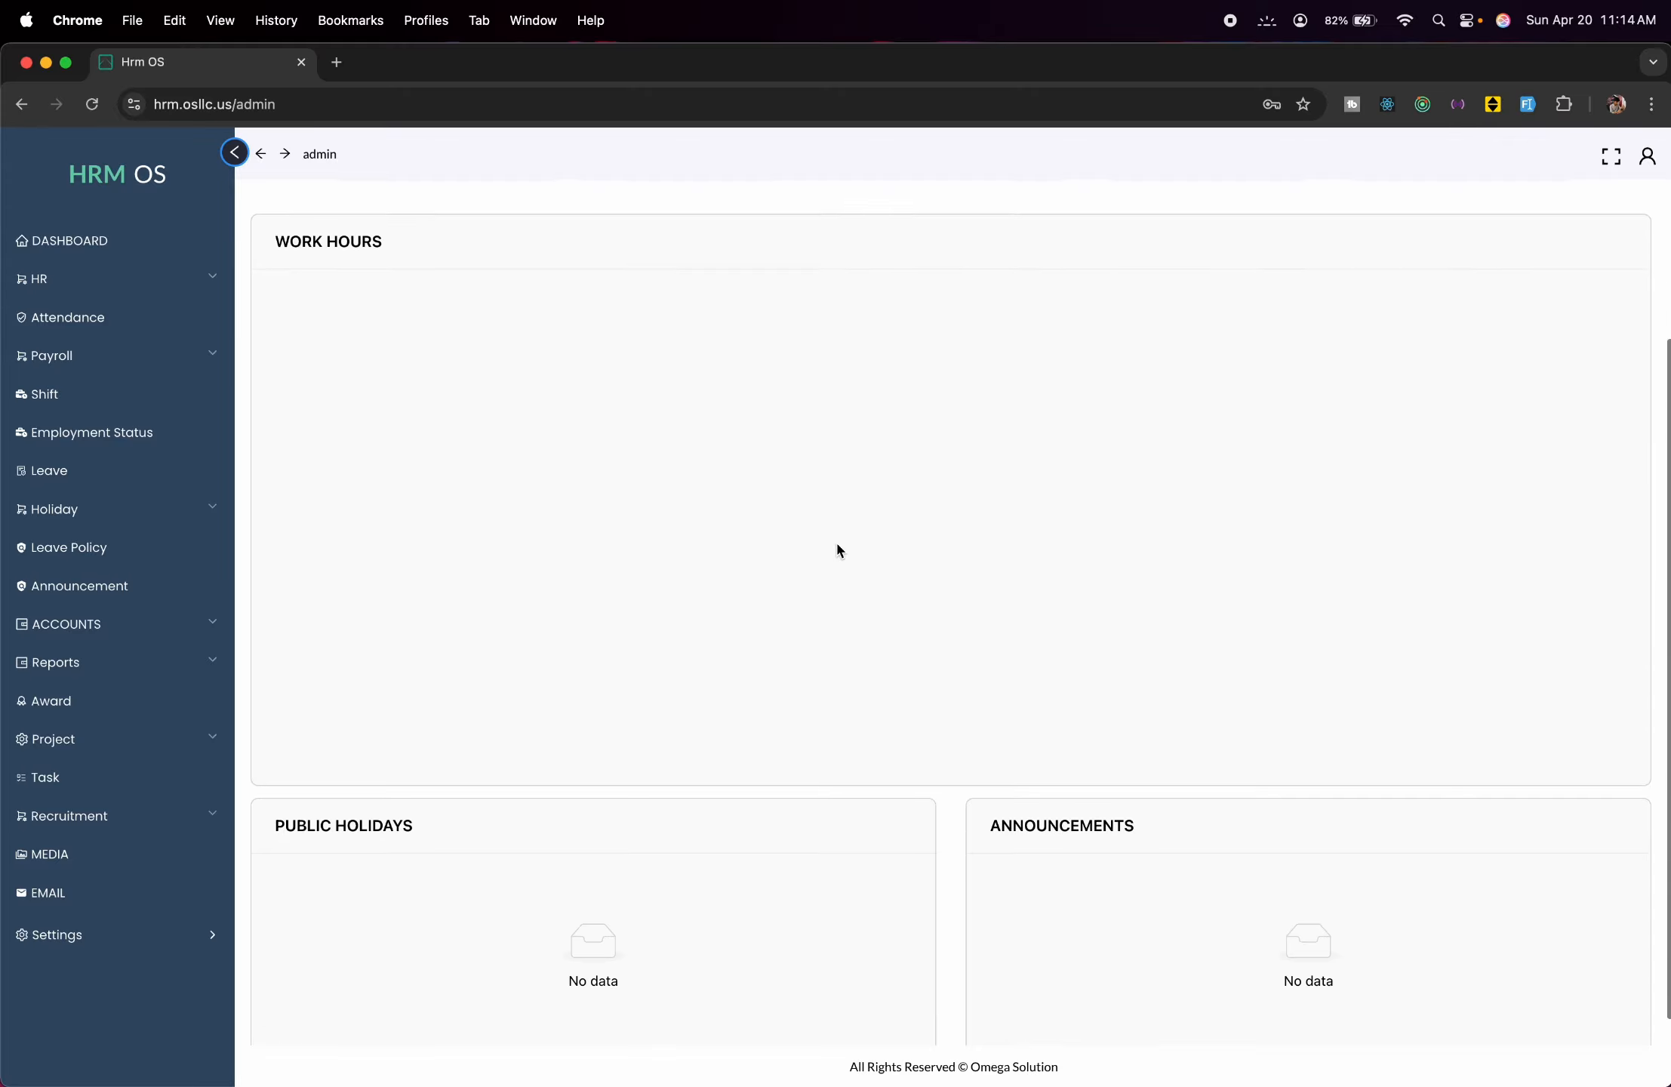
{"action": "scroll", "coordinate": [838, 549], "scroll_direction": "up", "scroll_amount": 3}
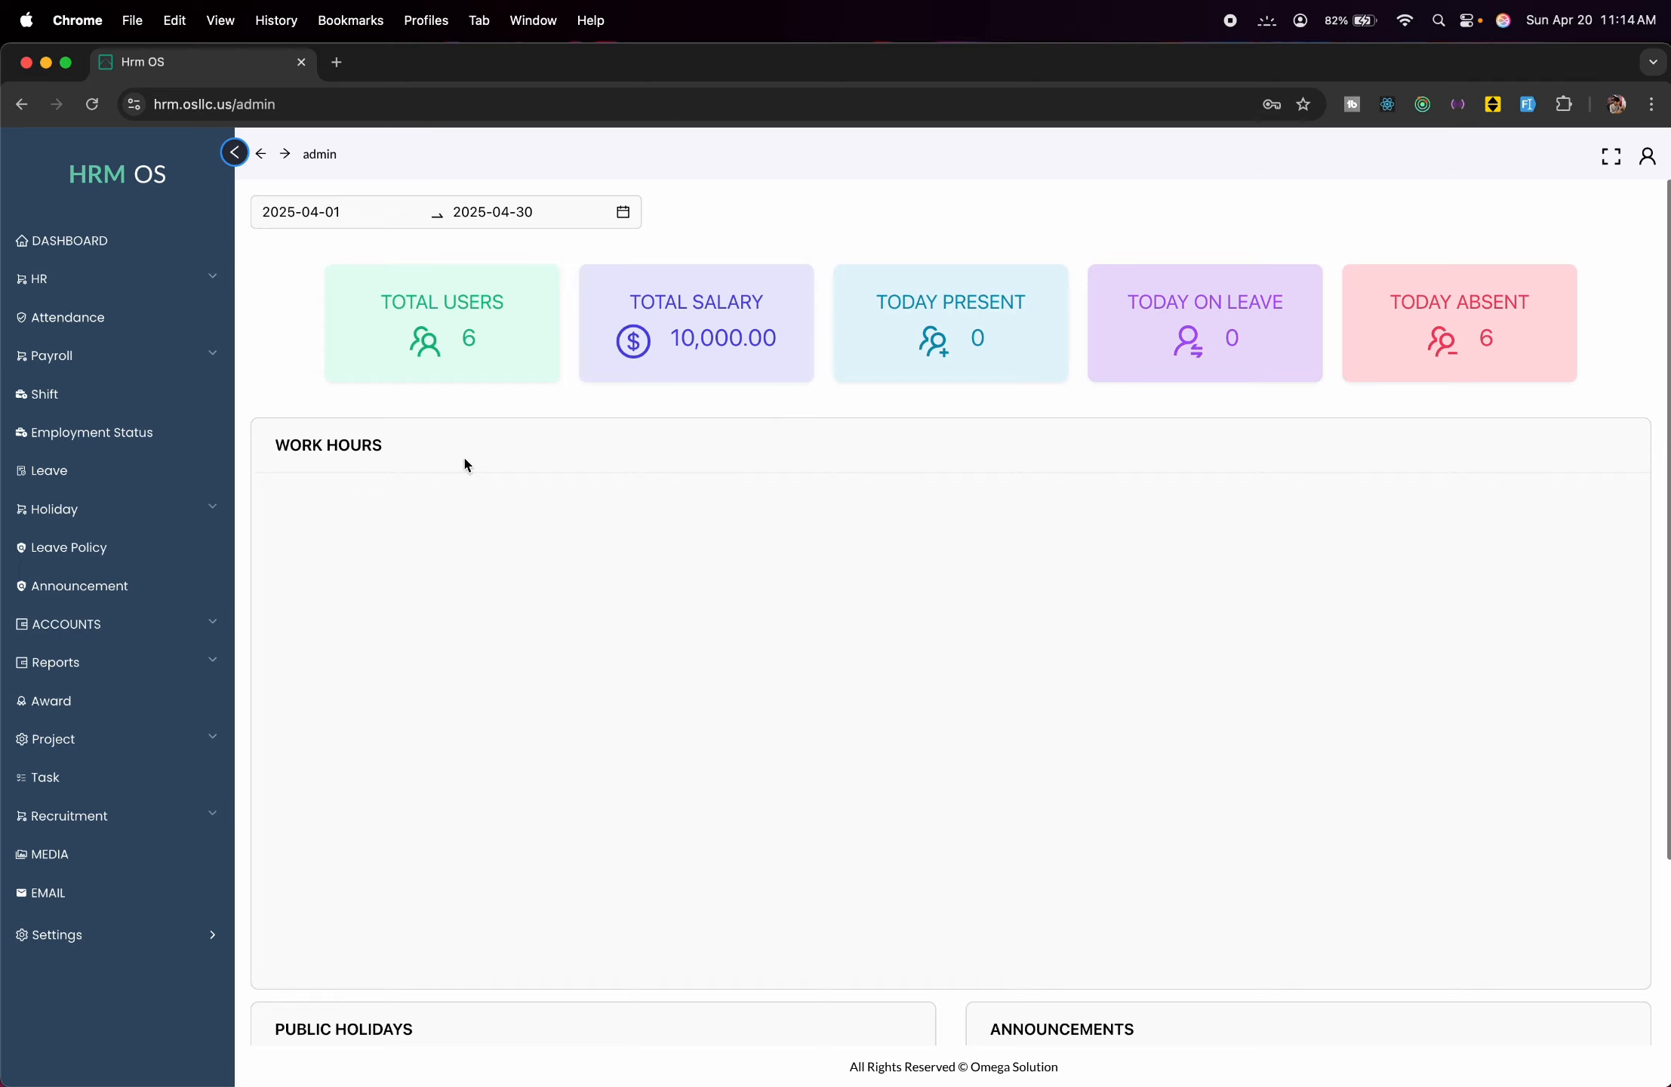
{"action": "scroll", "coordinate": [644, 636], "scroll_direction": "down", "scroll_amount": 5}
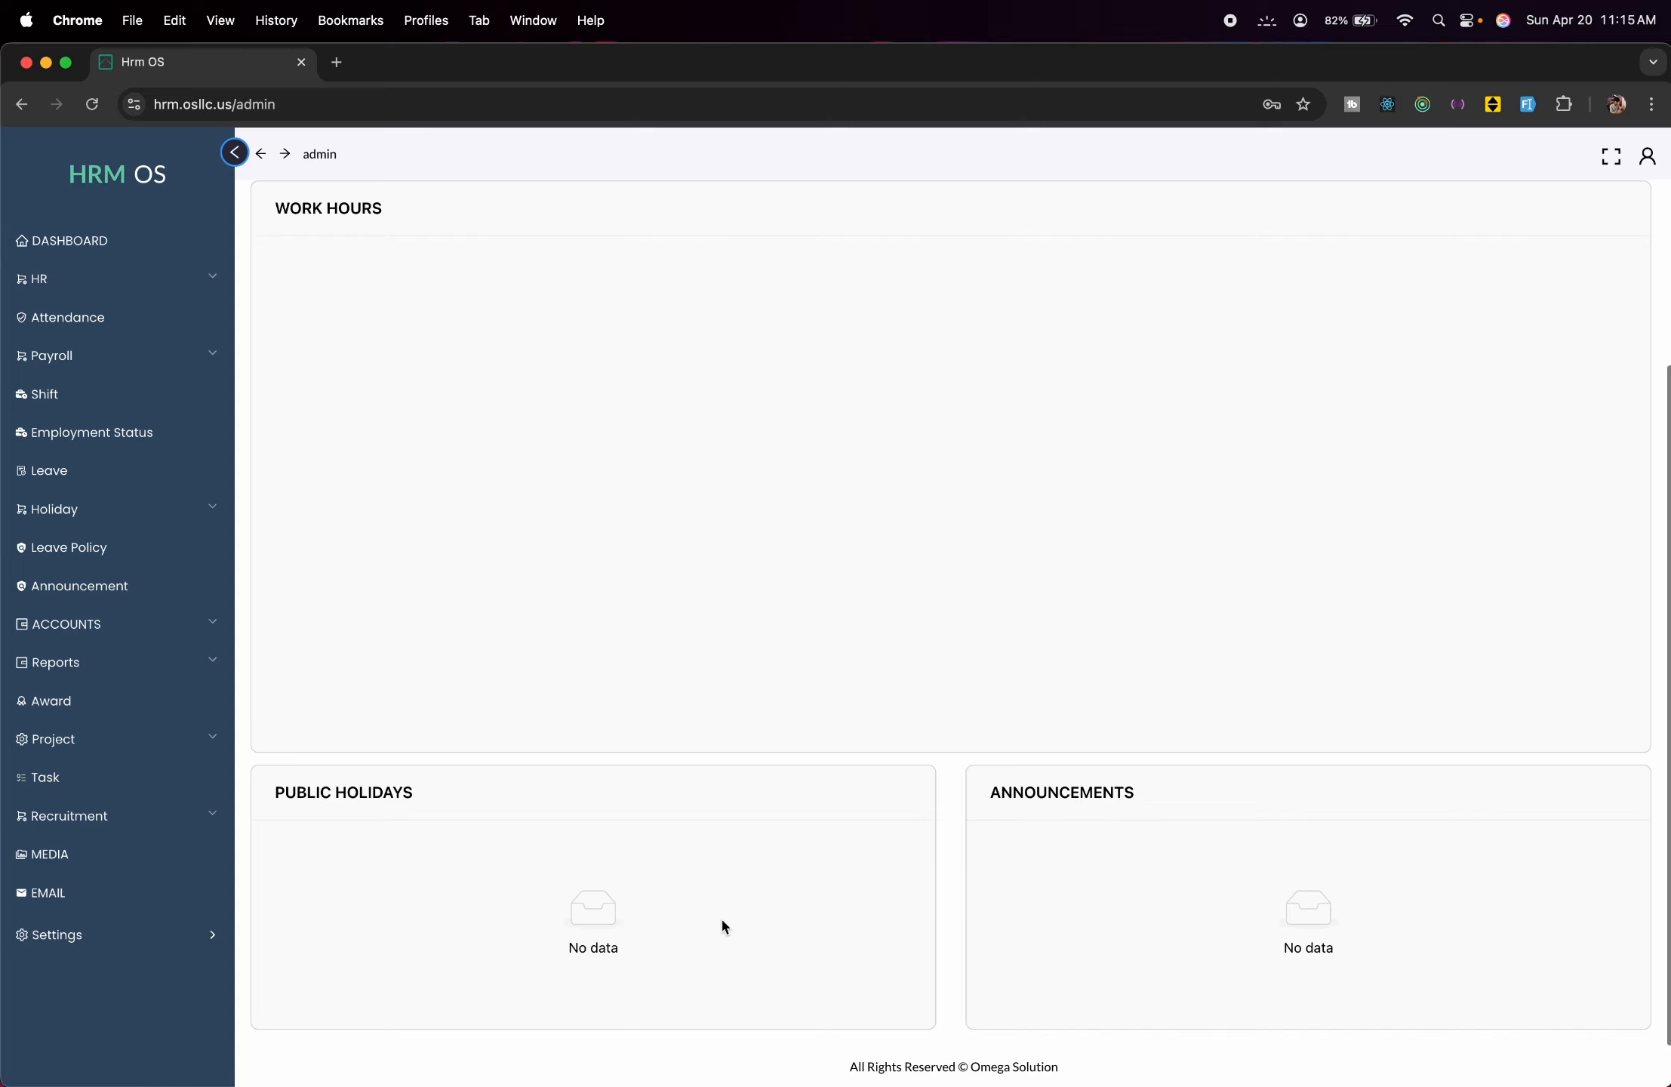
{"action": "scroll", "coordinate": [1586, 237], "scroll_direction": "up", "scroll_amount": 3}
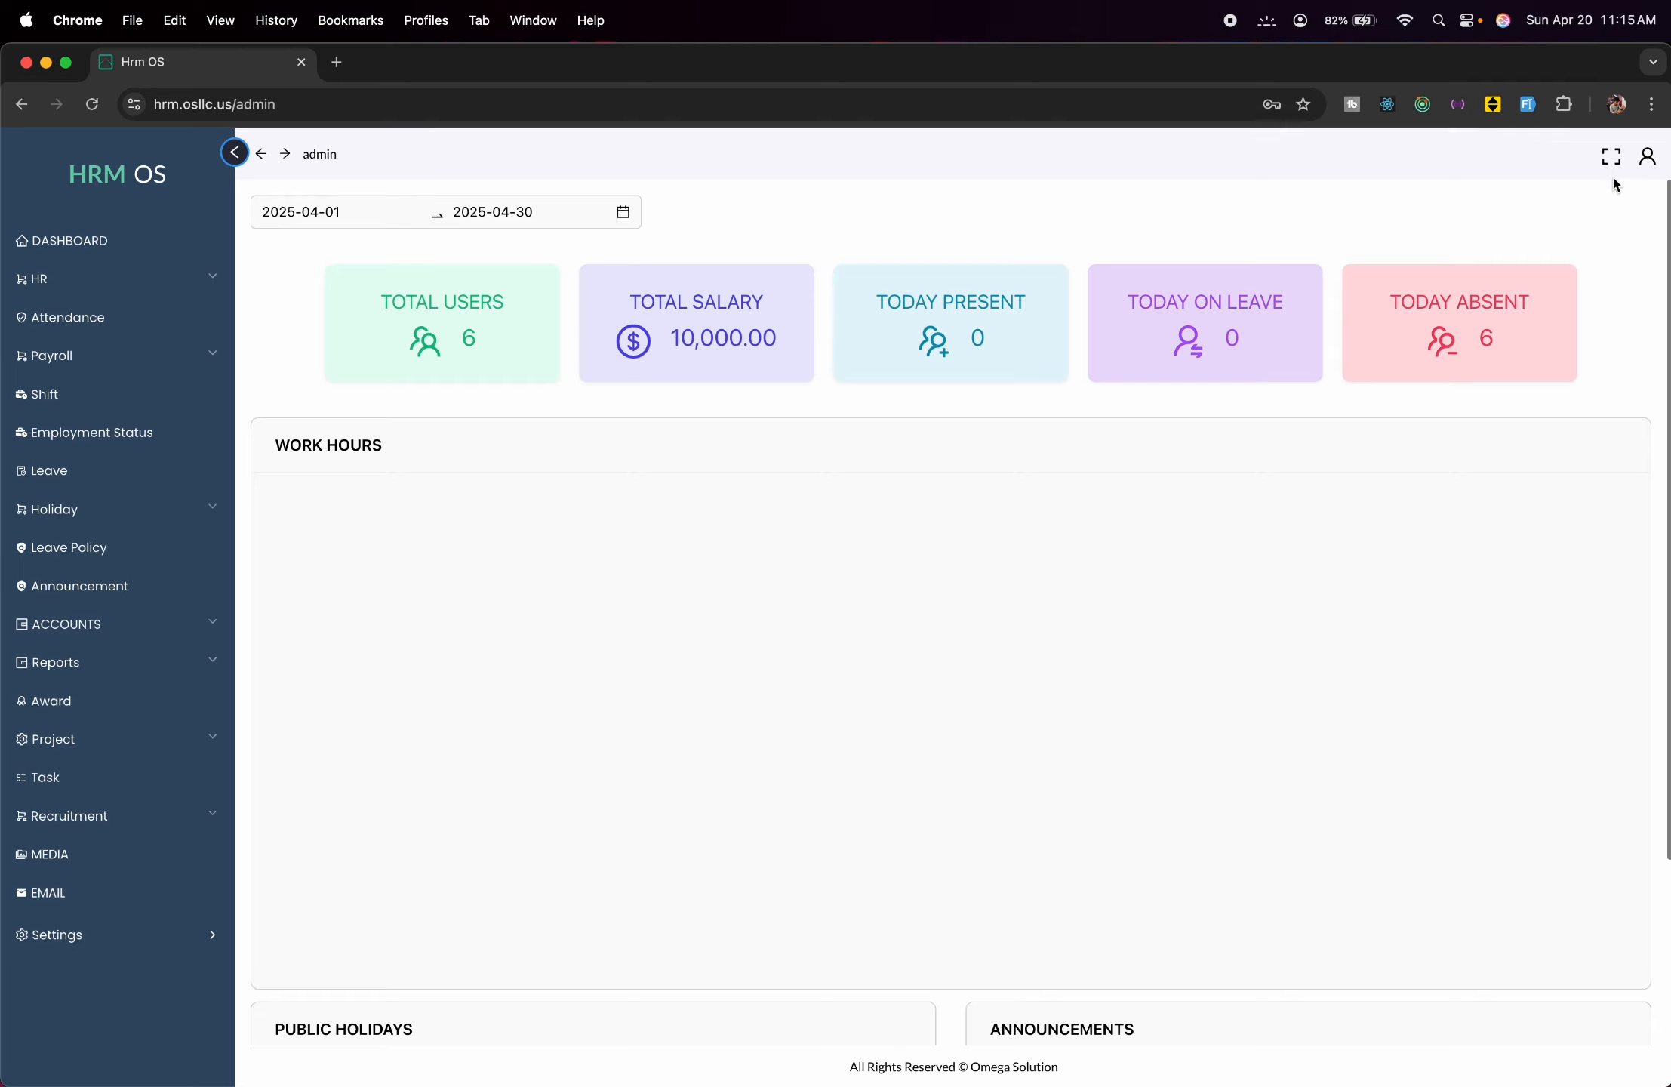
{"action": "left_click", "coordinate": [1648, 158]}
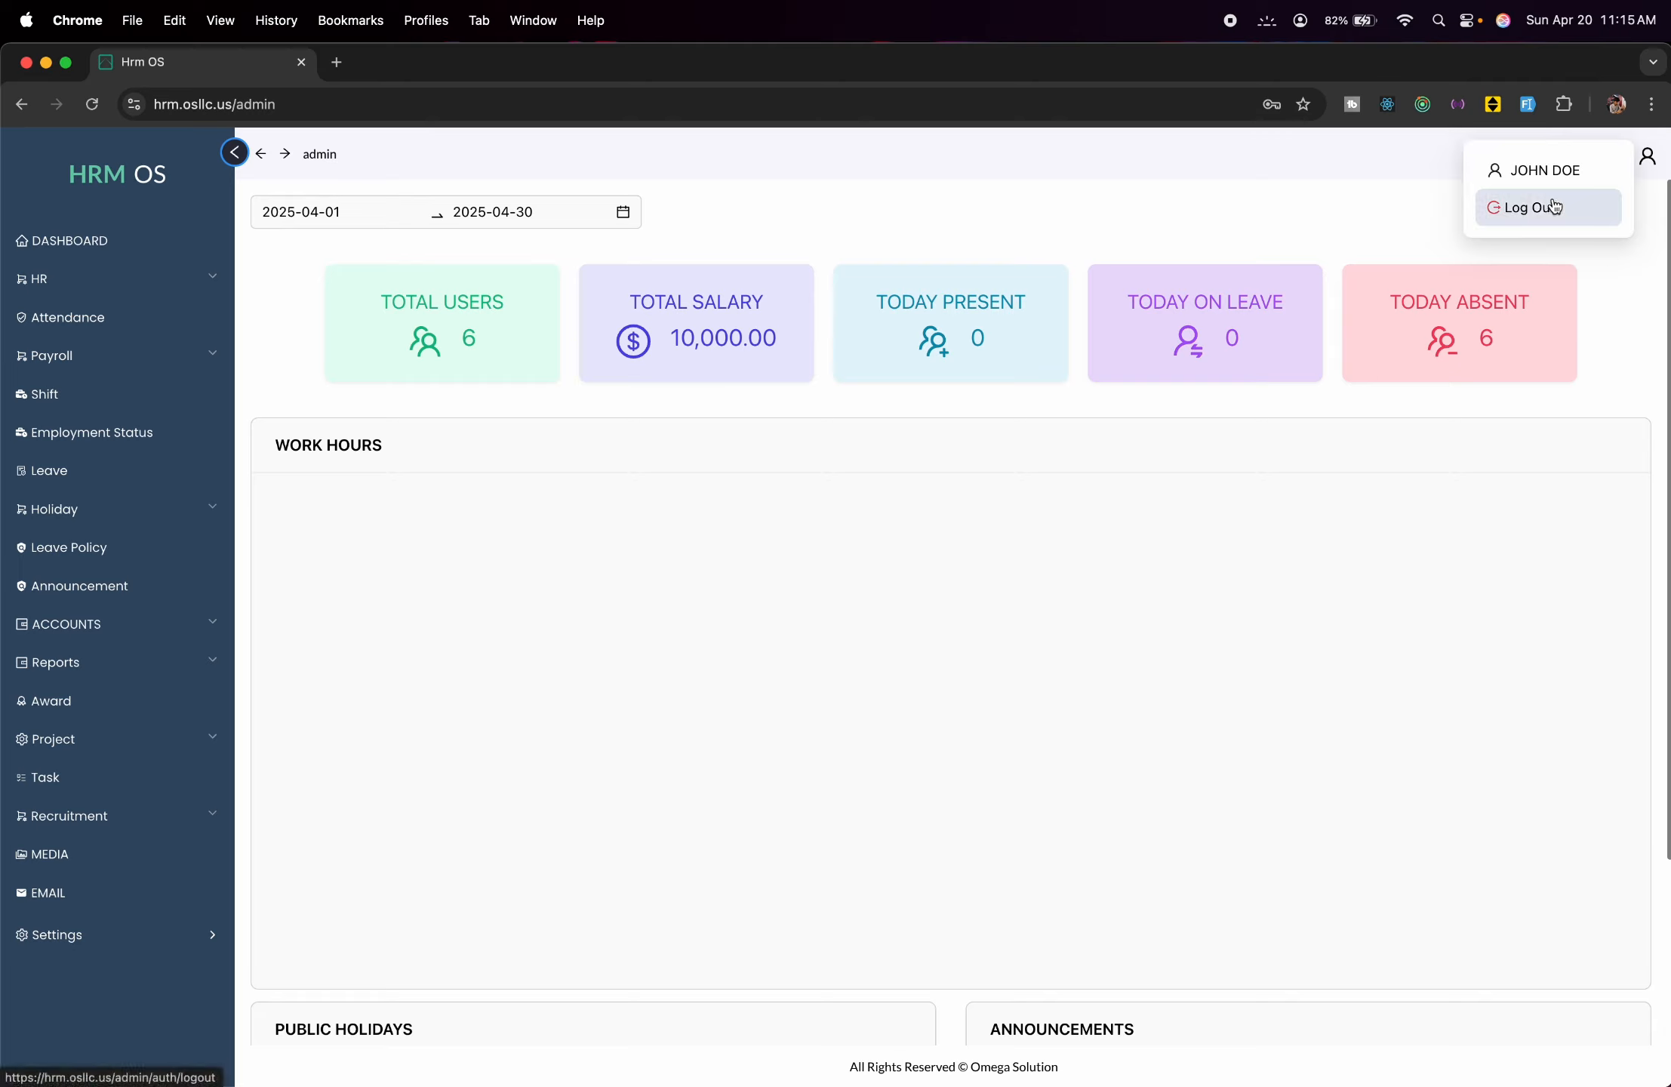
{"action": "left_click", "coordinate": [1566, 558]}
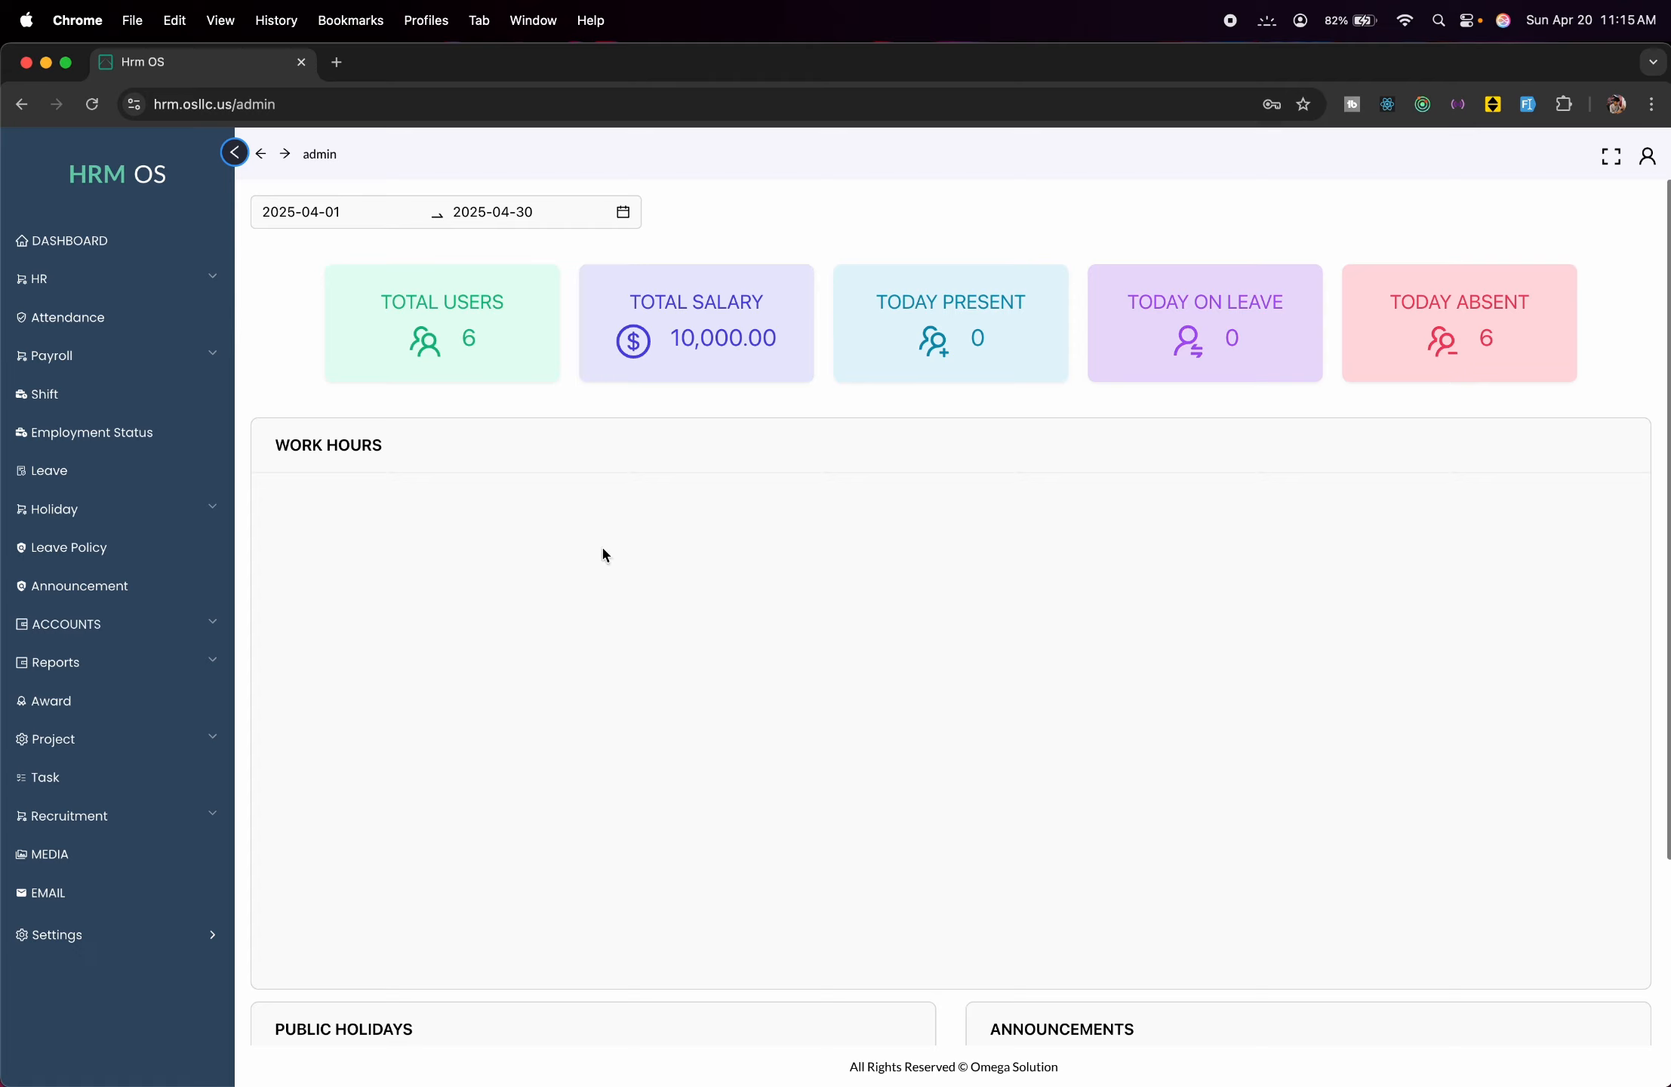
{"action": "left_click", "coordinate": [160, 294]}
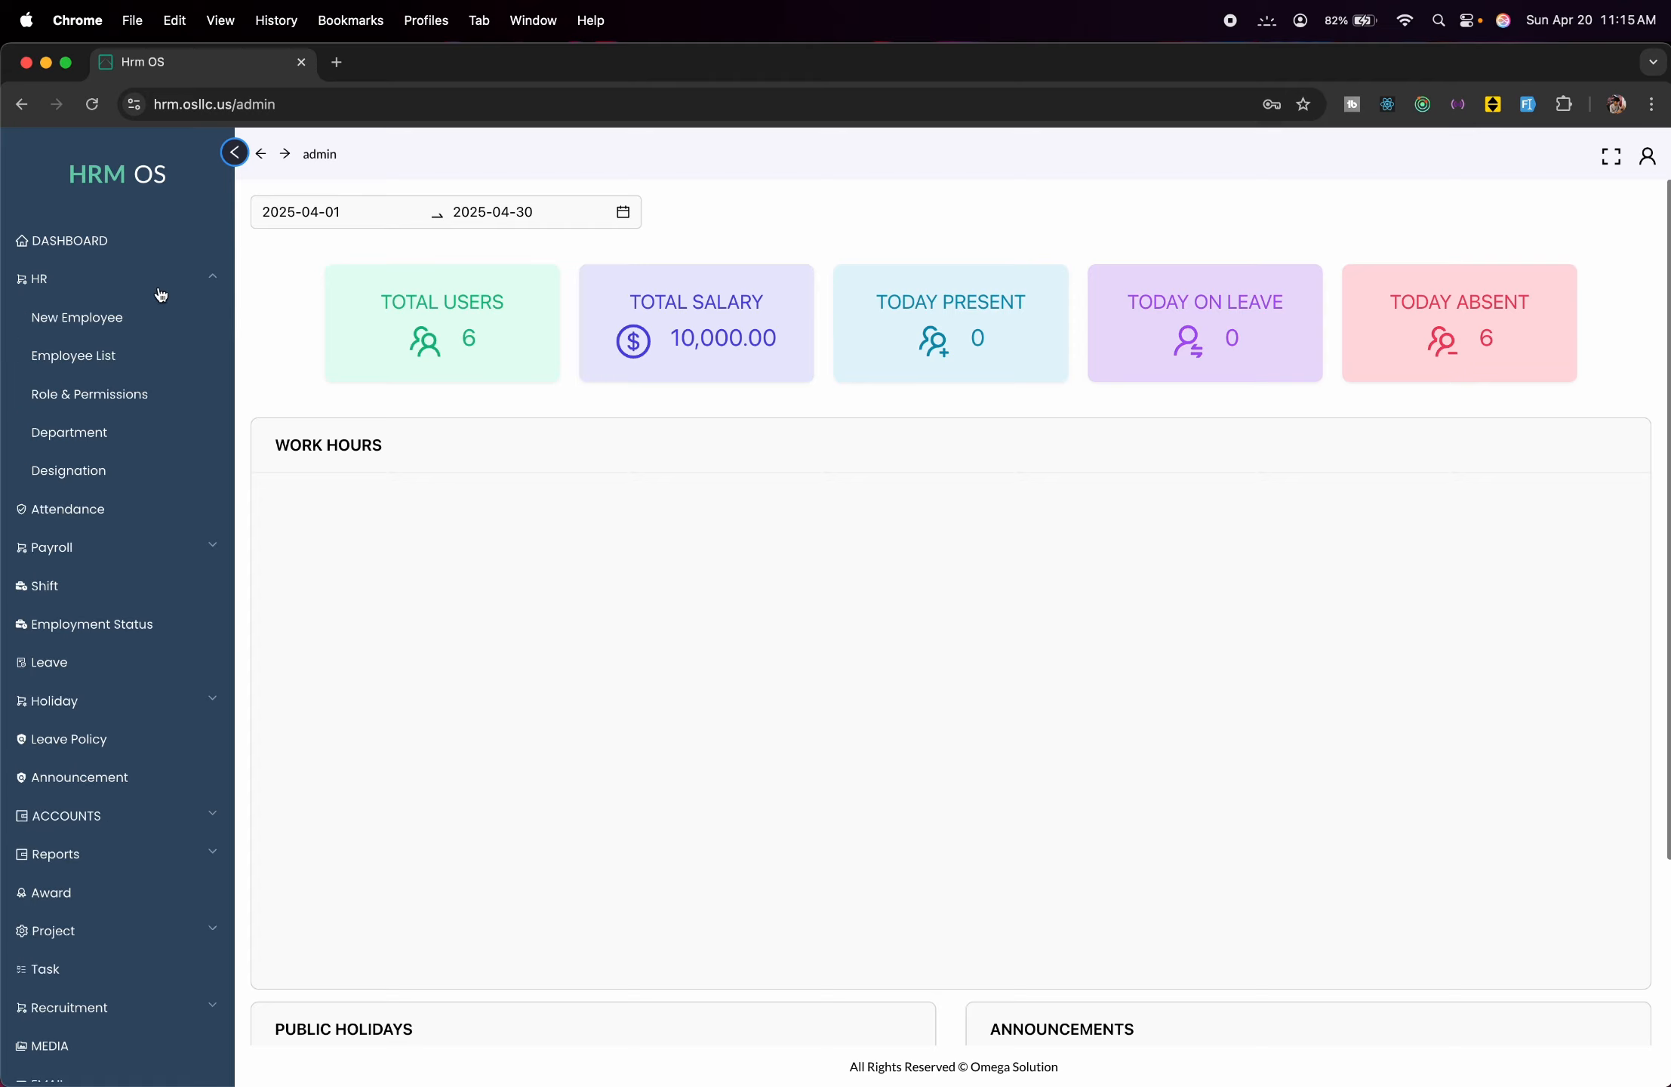
Open the New Employee form and enter the employee's first and last name.
{"action": "left_click", "coordinate": [129, 331]}
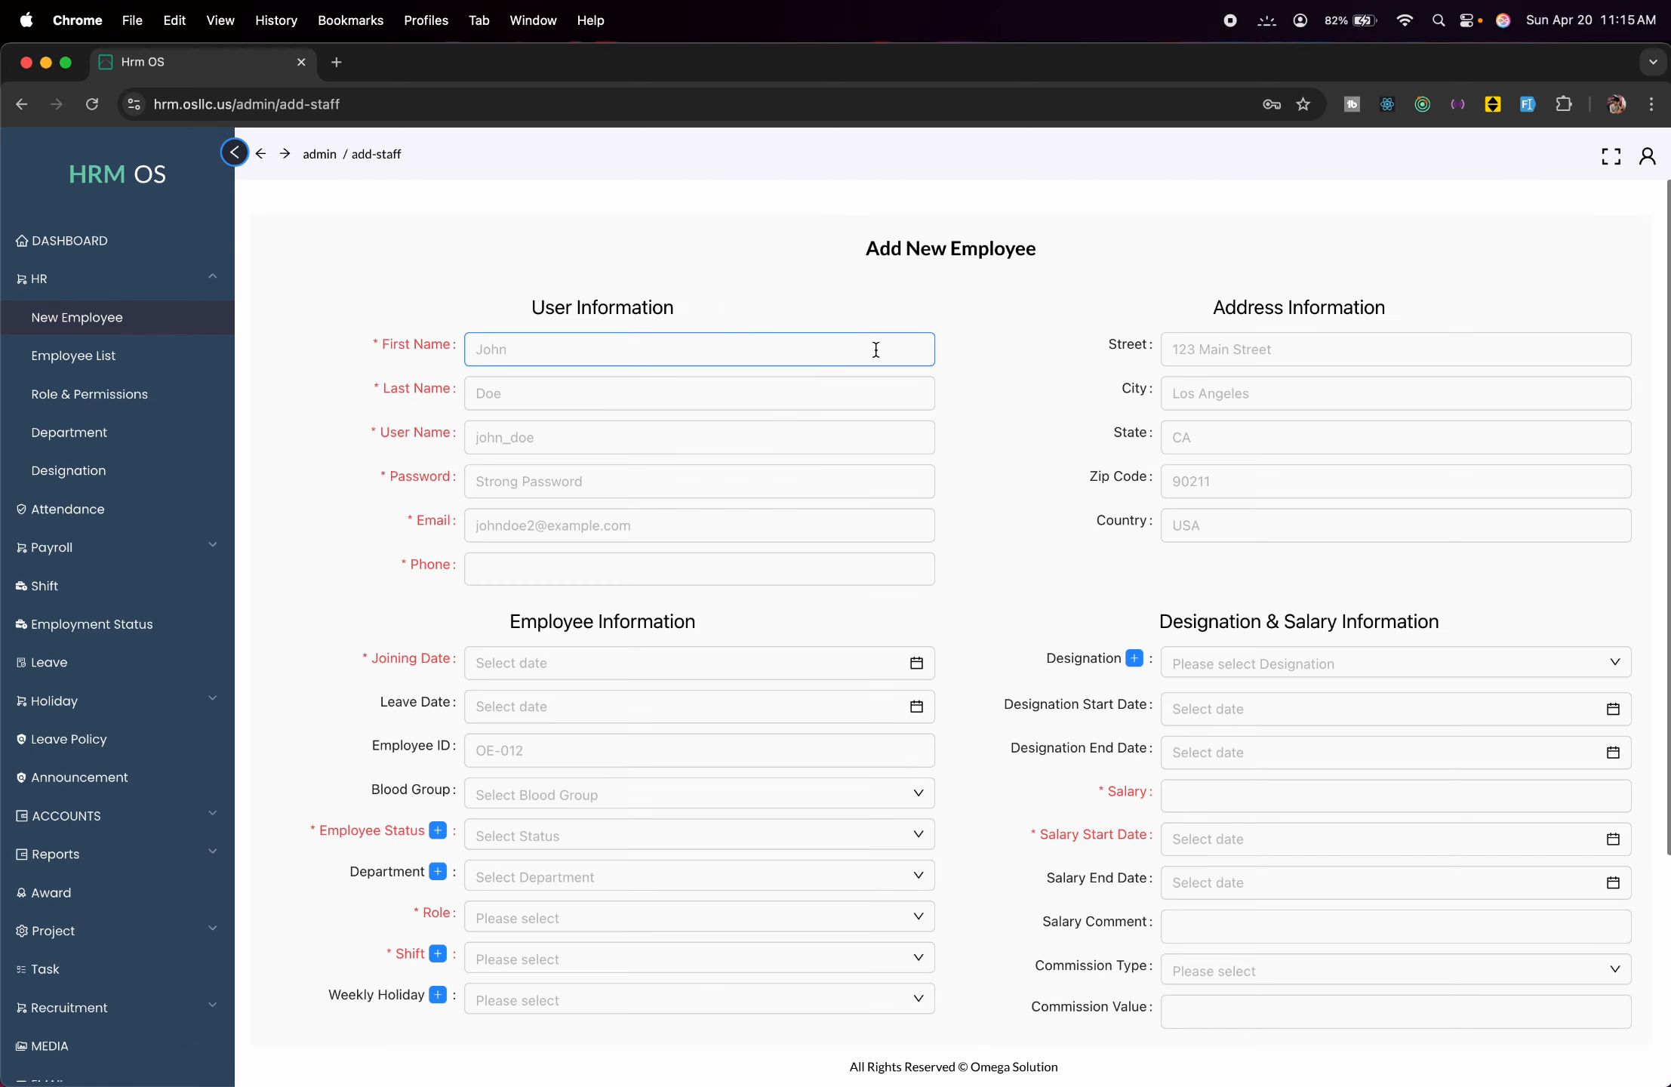
{"action": "scroll", "coordinate": [567, 433], "scroll_direction": "down", "scroll_amount": 3}
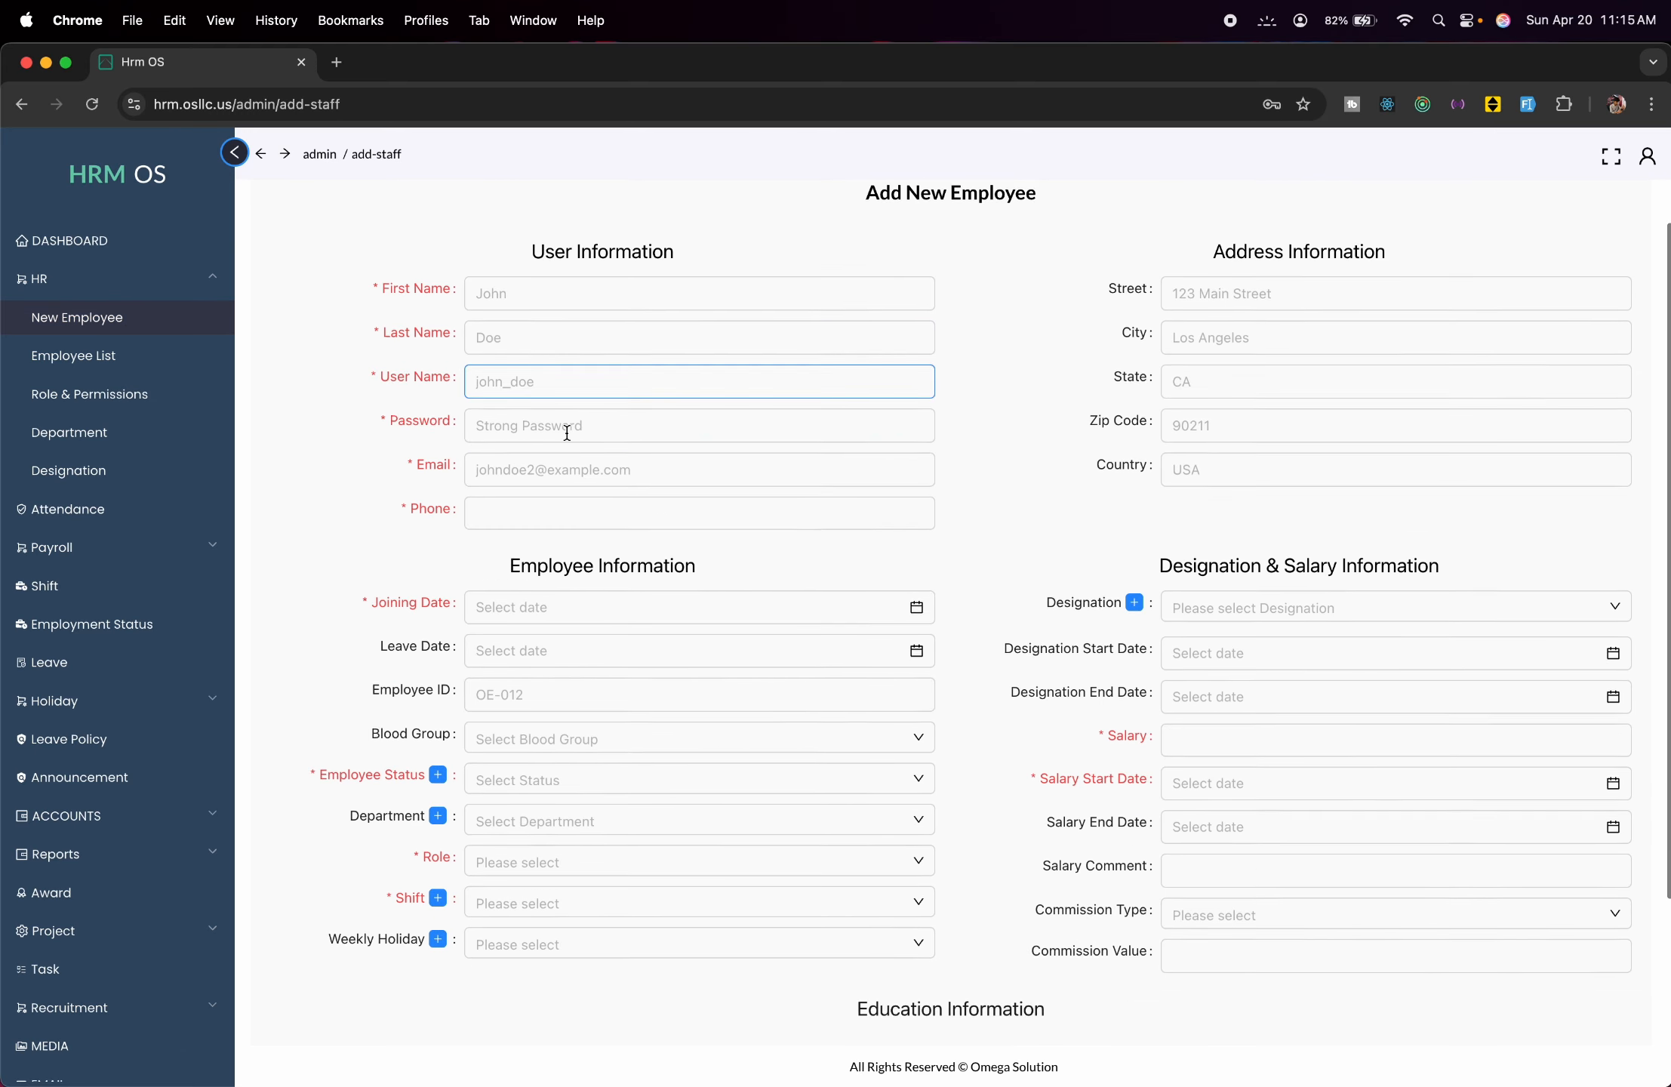
{"action": "scroll", "coordinate": [568, 433], "scroll_direction": "up", "scroll_amount": 3}
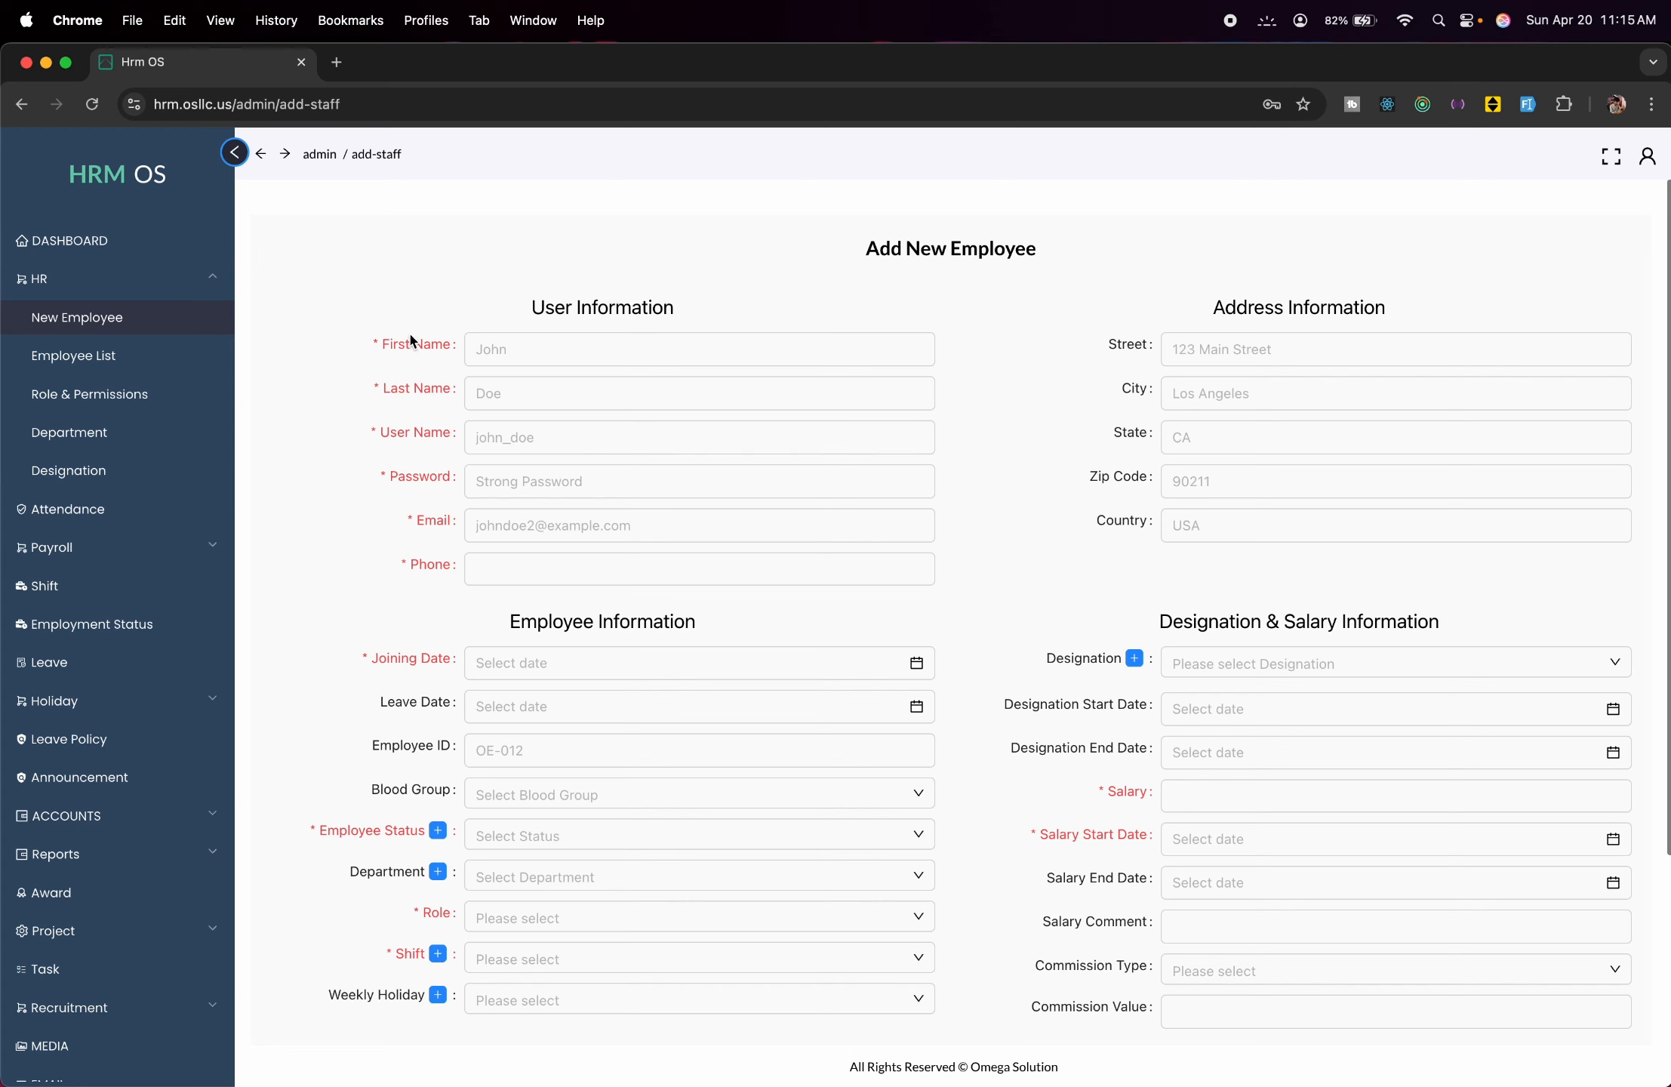
{"action": "left_click", "coordinate": [386, 346]}
{"action": "scroll", "coordinate": [604, 540], "scroll_direction": "down", "scroll_amount": 2}
{"action": "scroll", "coordinate": [604, 541], "scroll_direction": "up", "scroll_amount": 2}
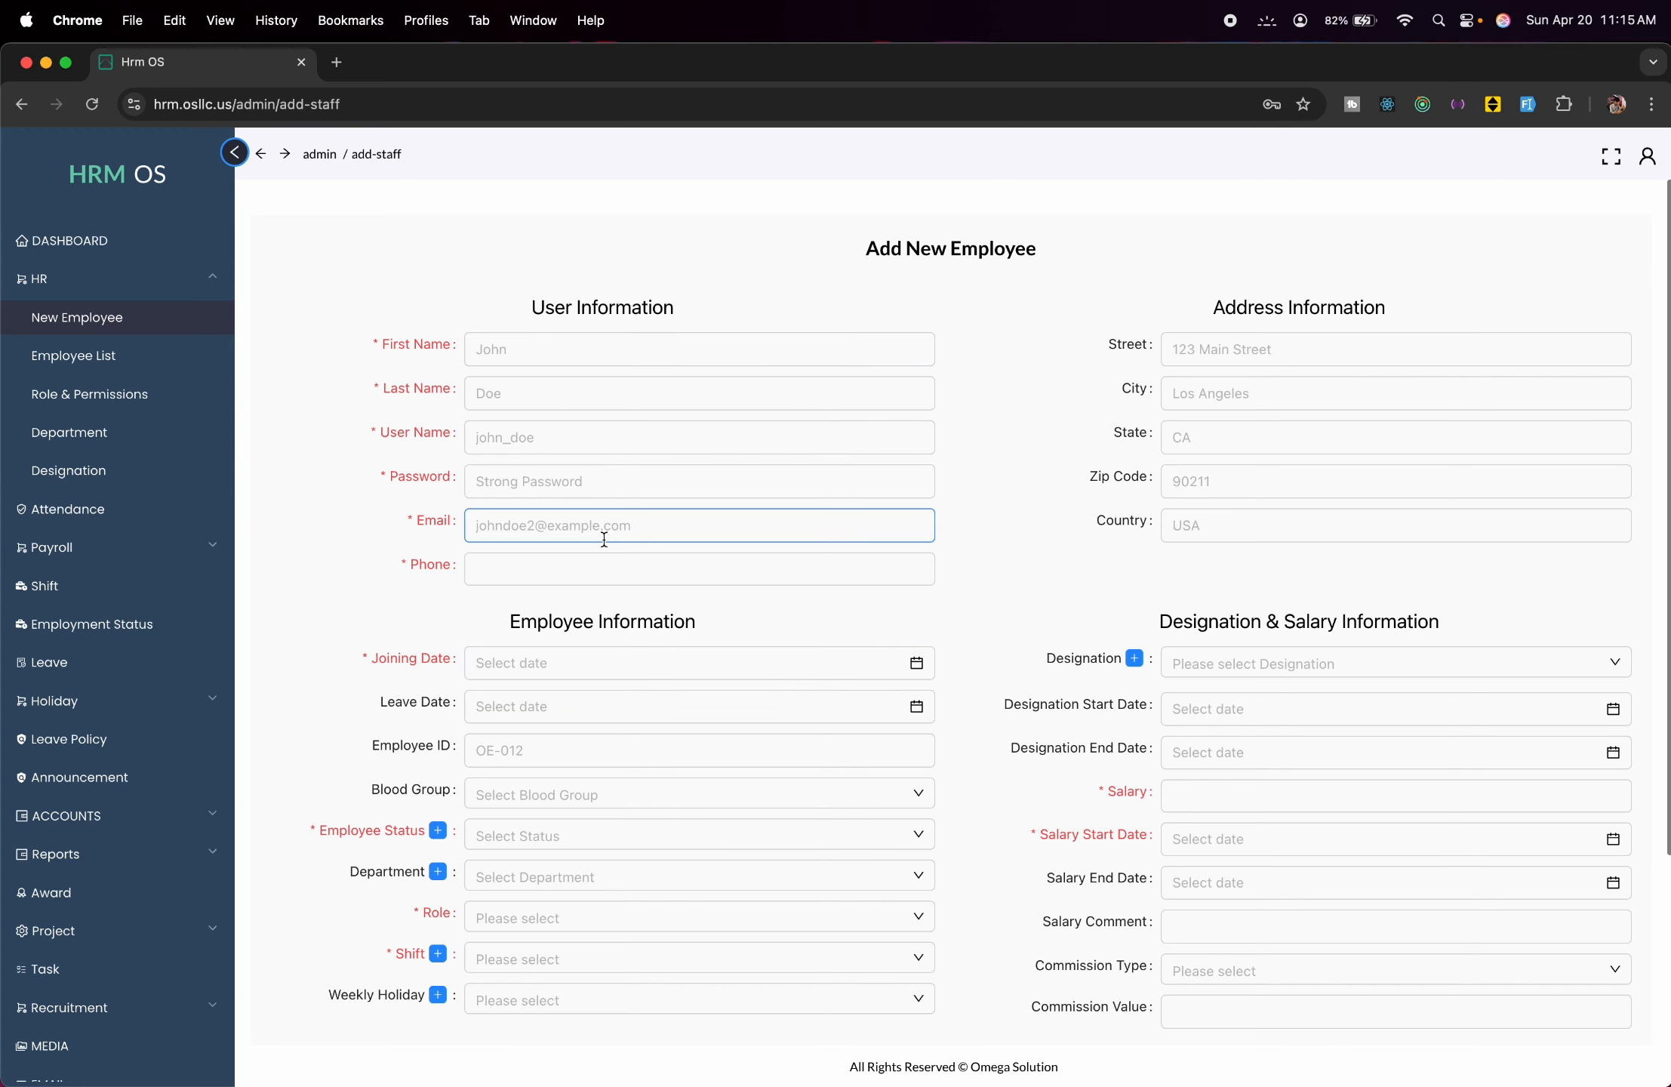
{"action": "left_click", "coordinate": [642, 347]}
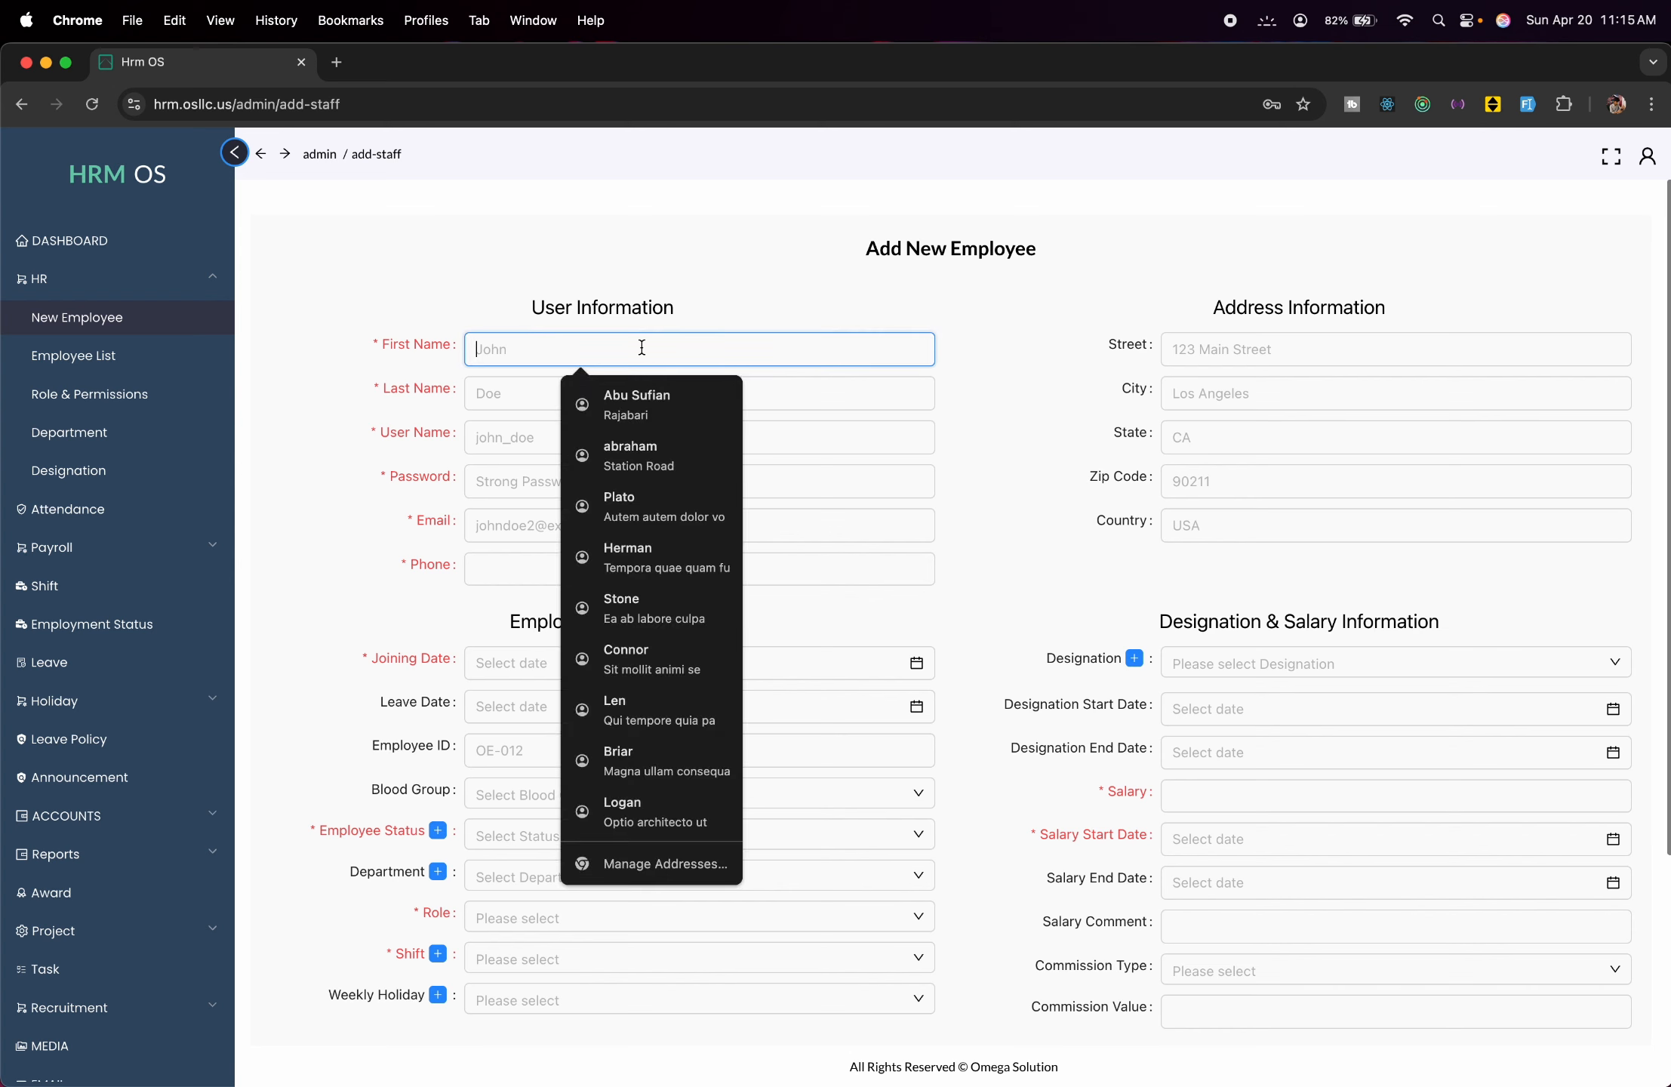
{"action": "type", "text": "John"}
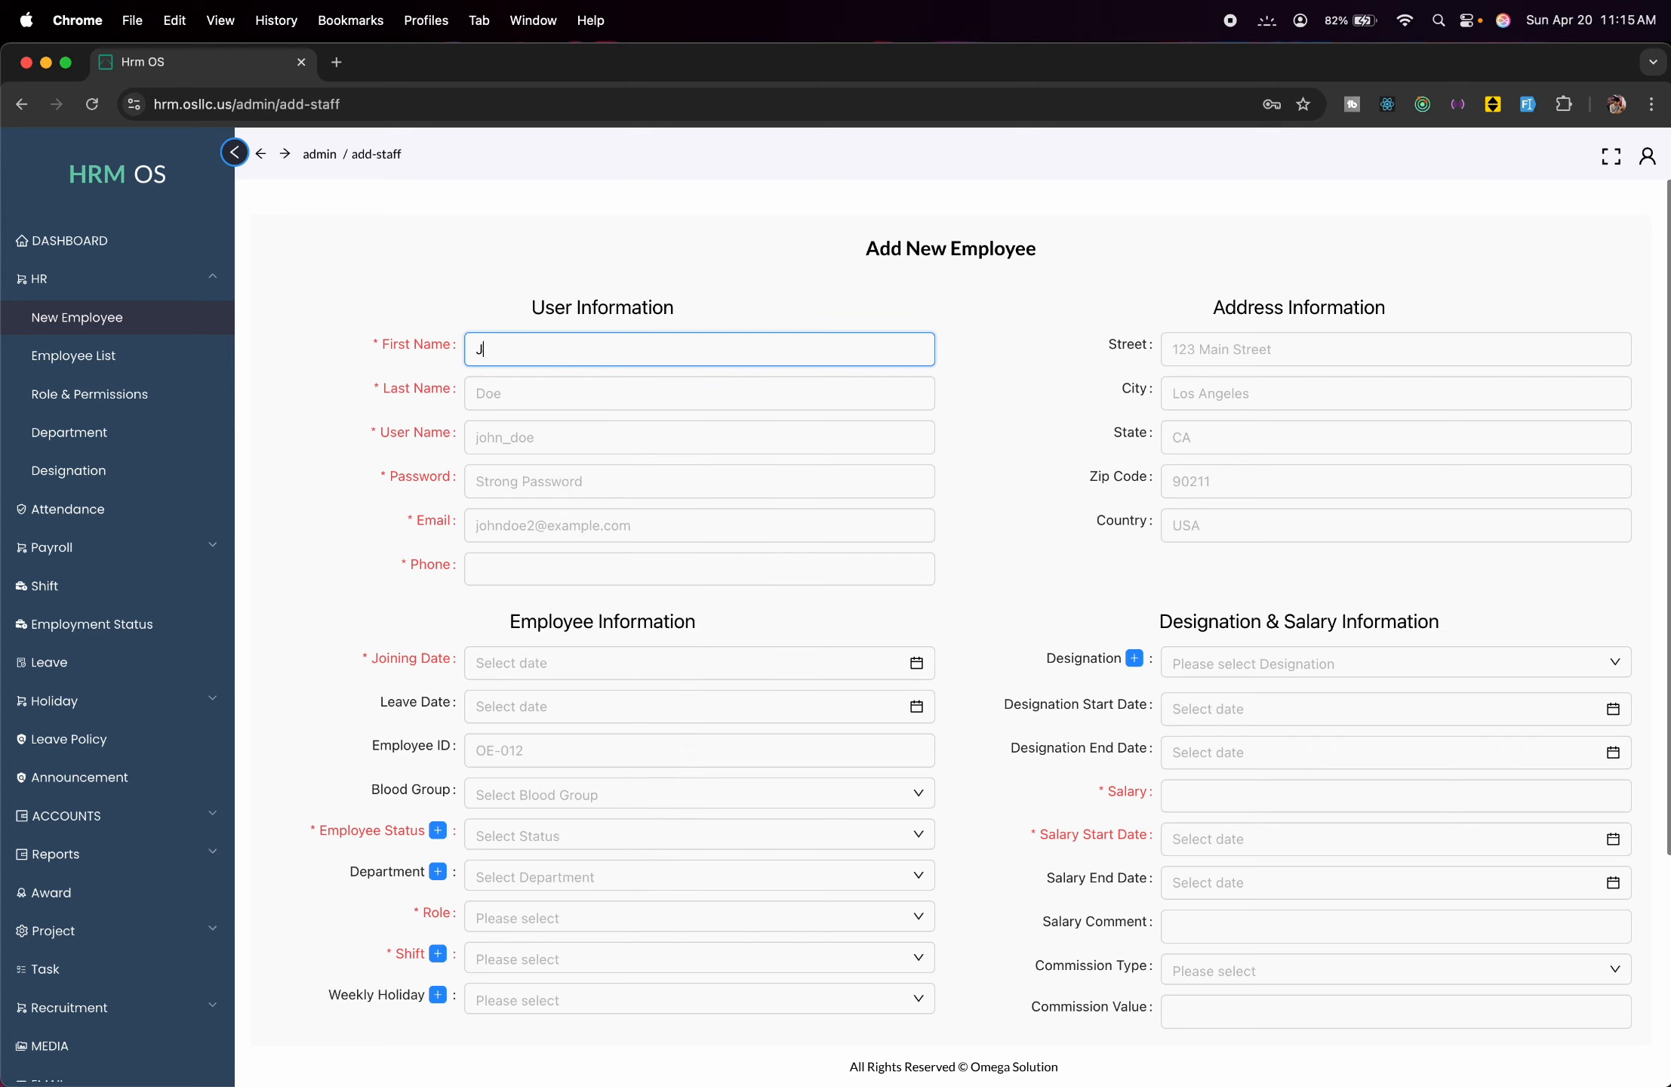
{"action": "left_click", "coordinate": [651, 400]}
{"action": "type", "text": "Doe"}
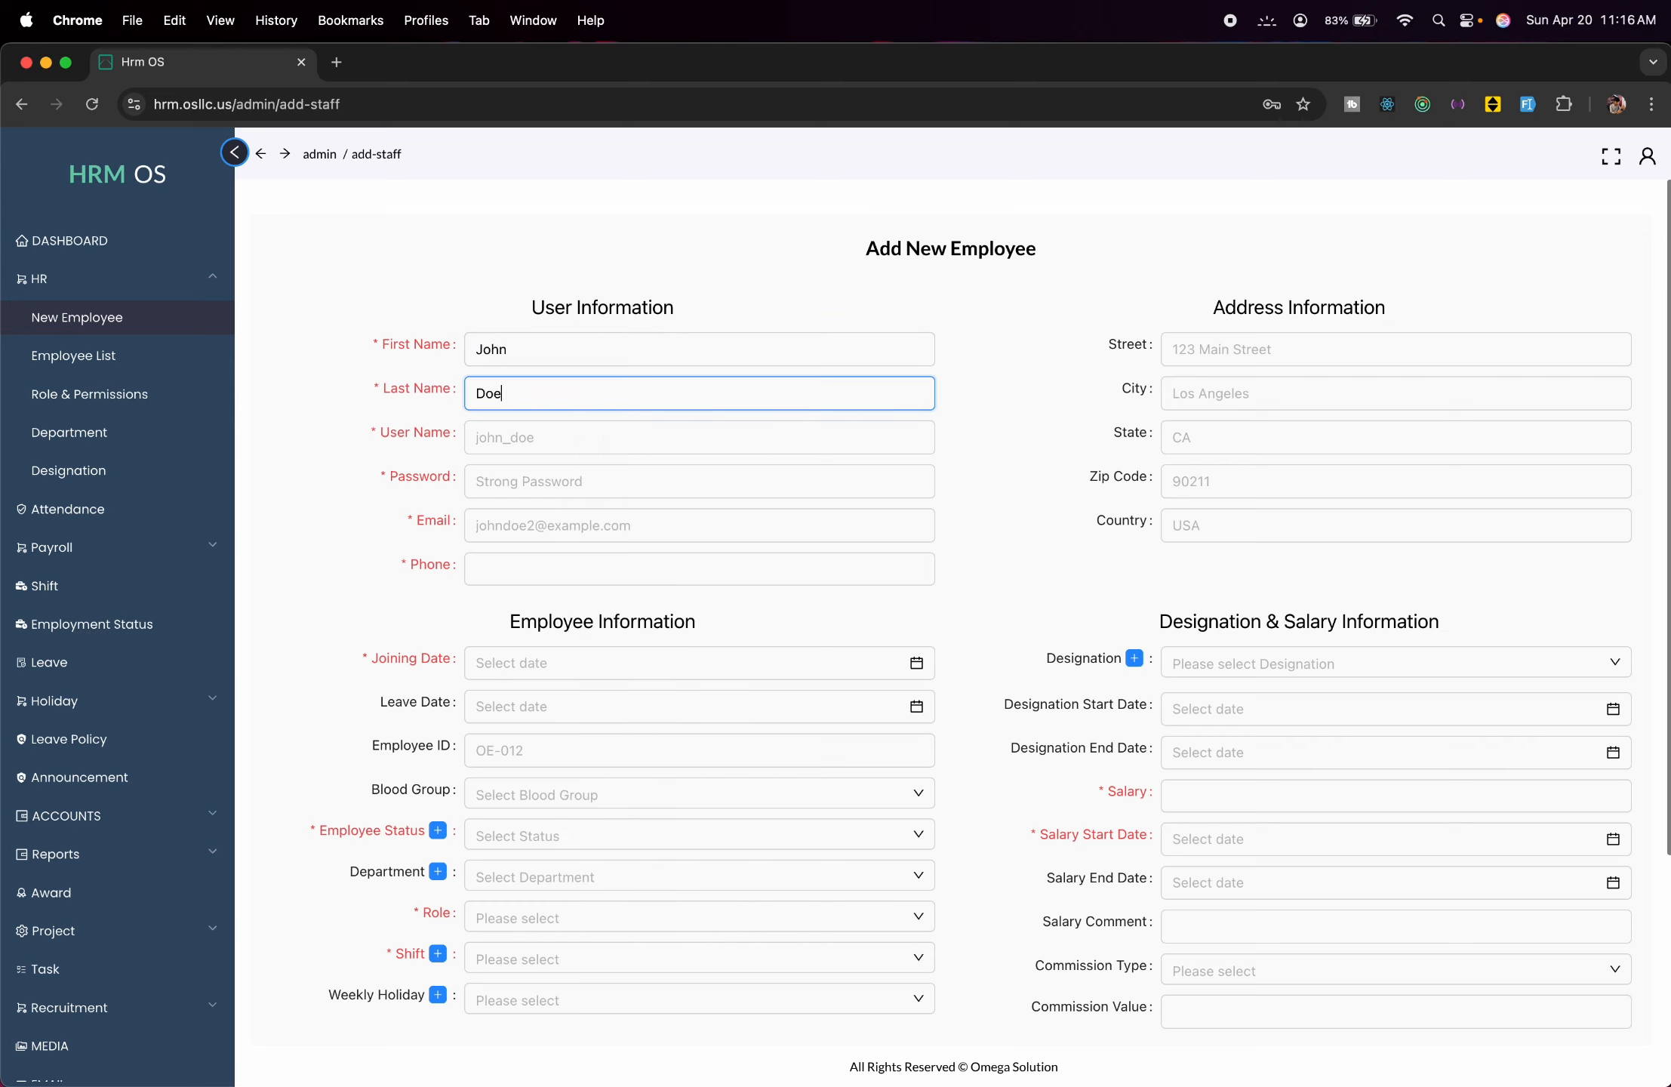
Fill in the employee's username, account password, e-mail address and phone number.
{"action": "left_click", "coordinate": [656, 438]}
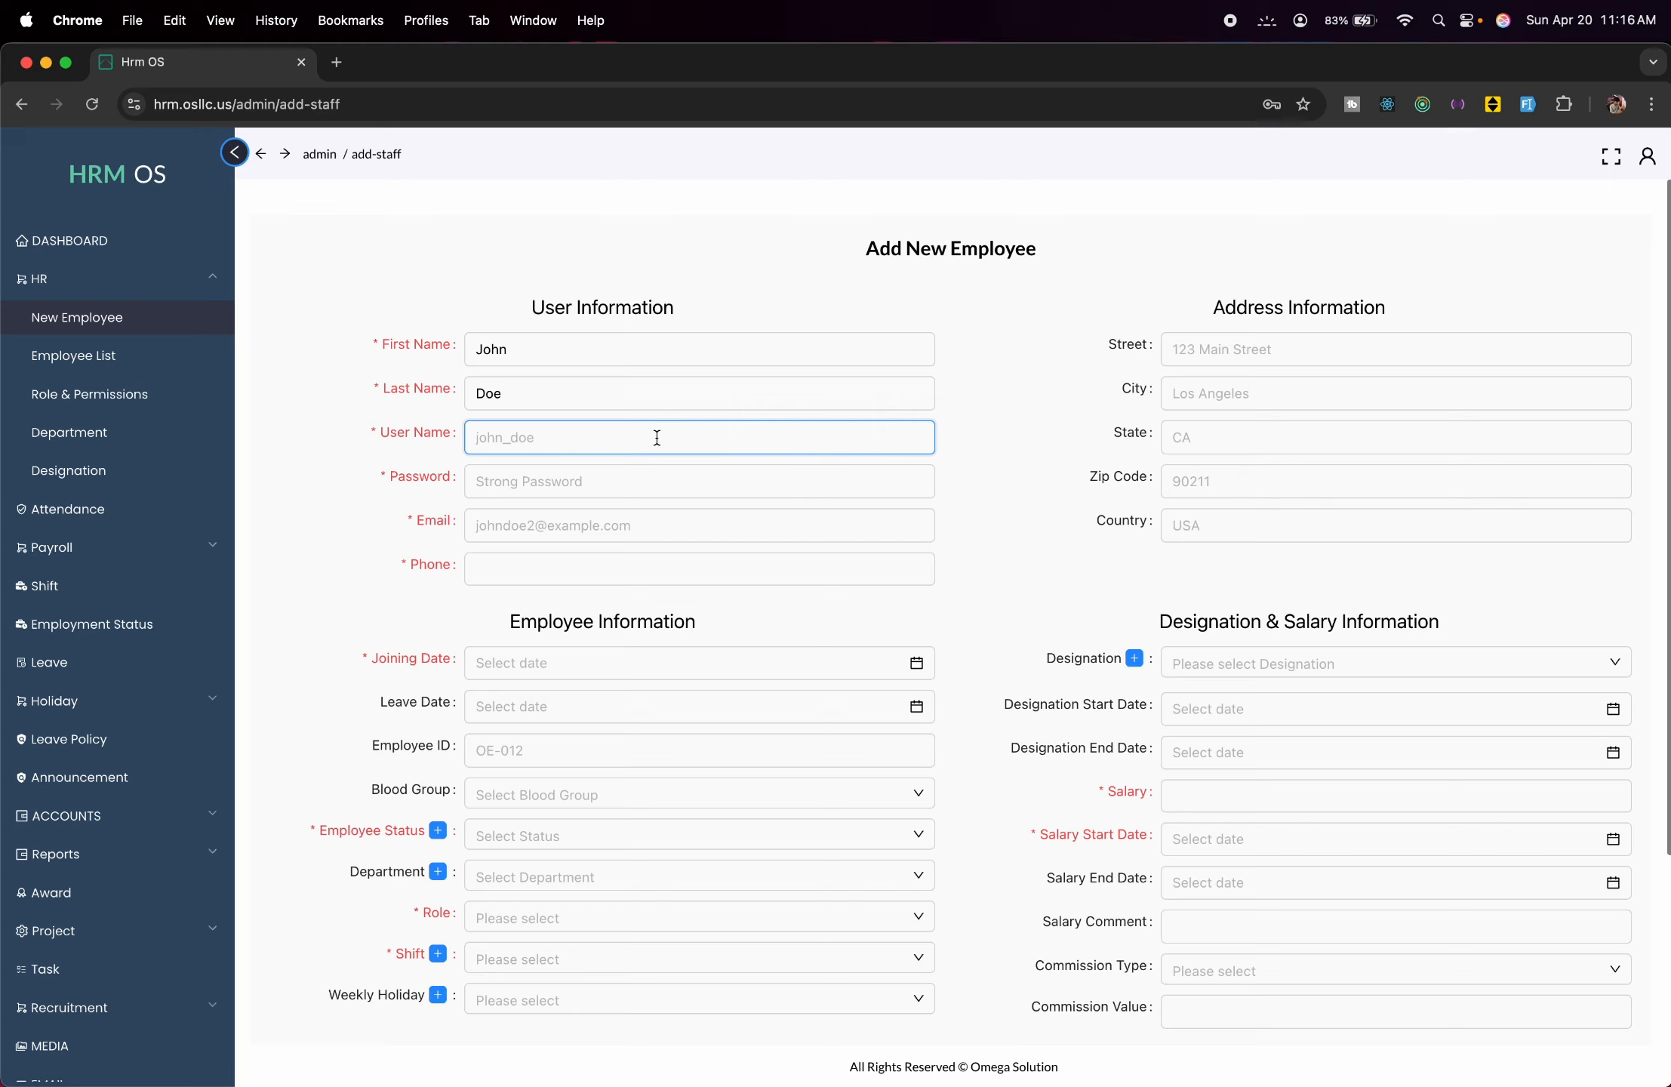
{"action": "type", "text": "john_doe"}
{"action": "left_click", "coordinate": [715, 471]}
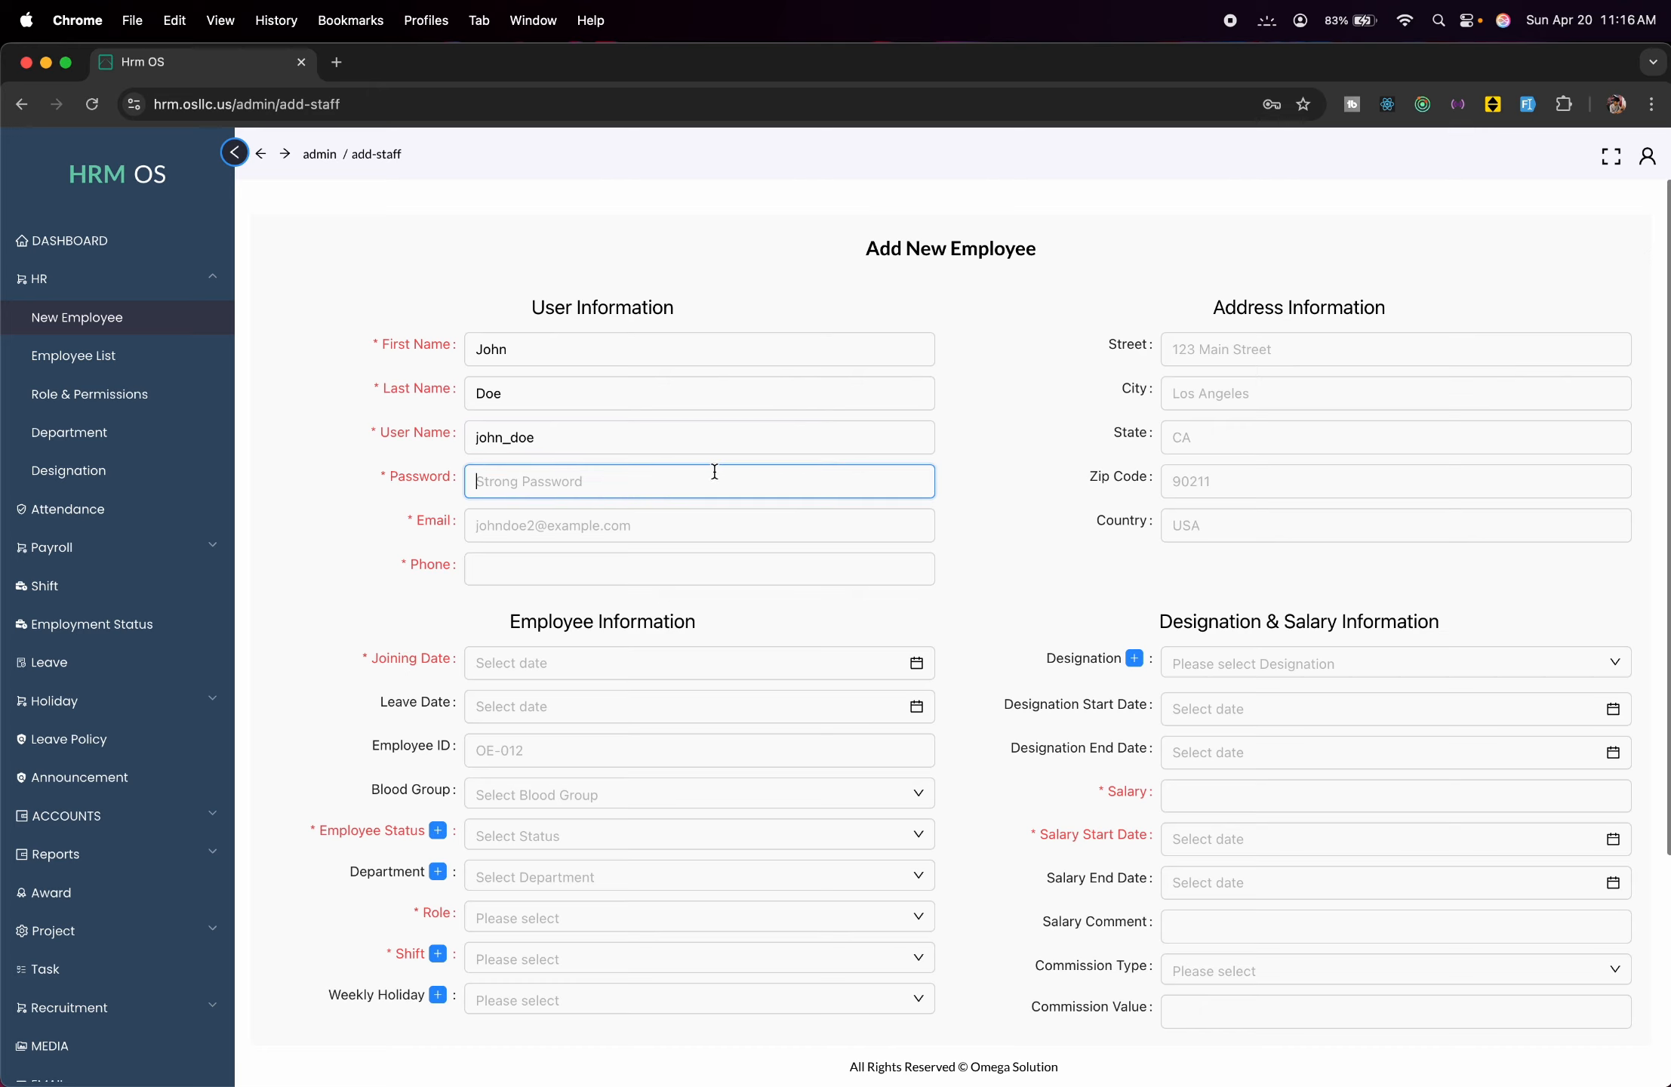
{"action": "left_click", "coordinate": [721, 537]}
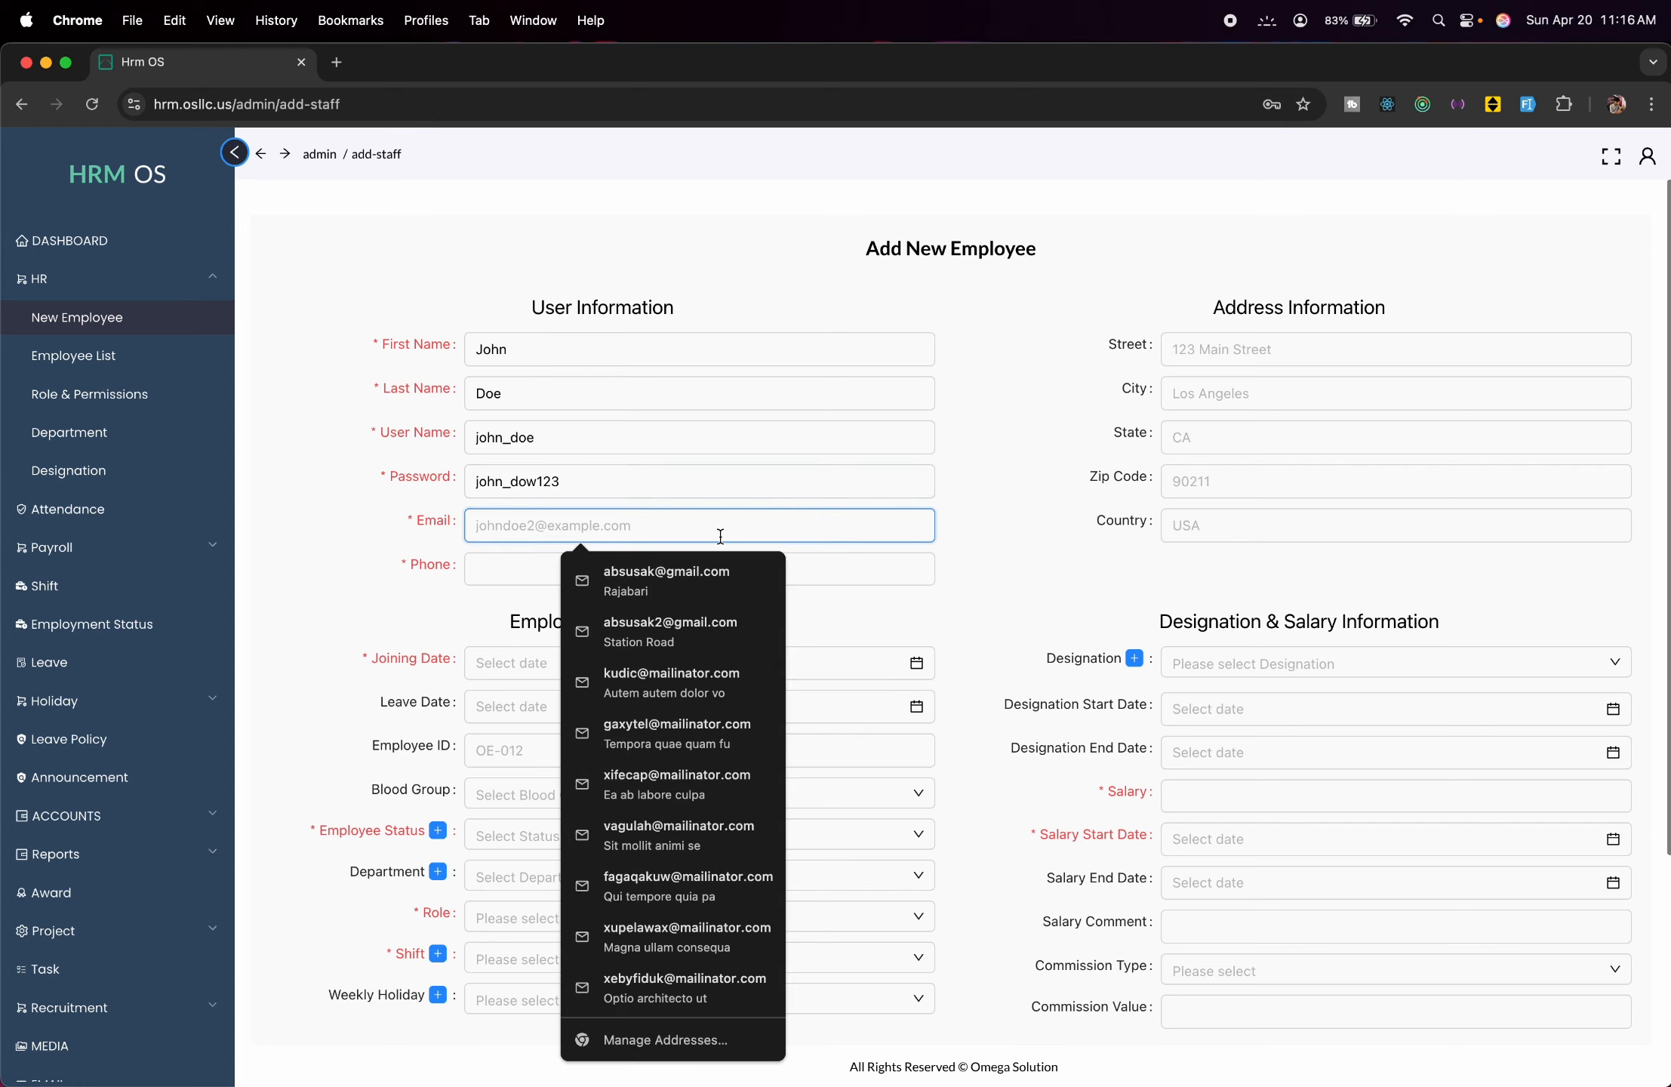
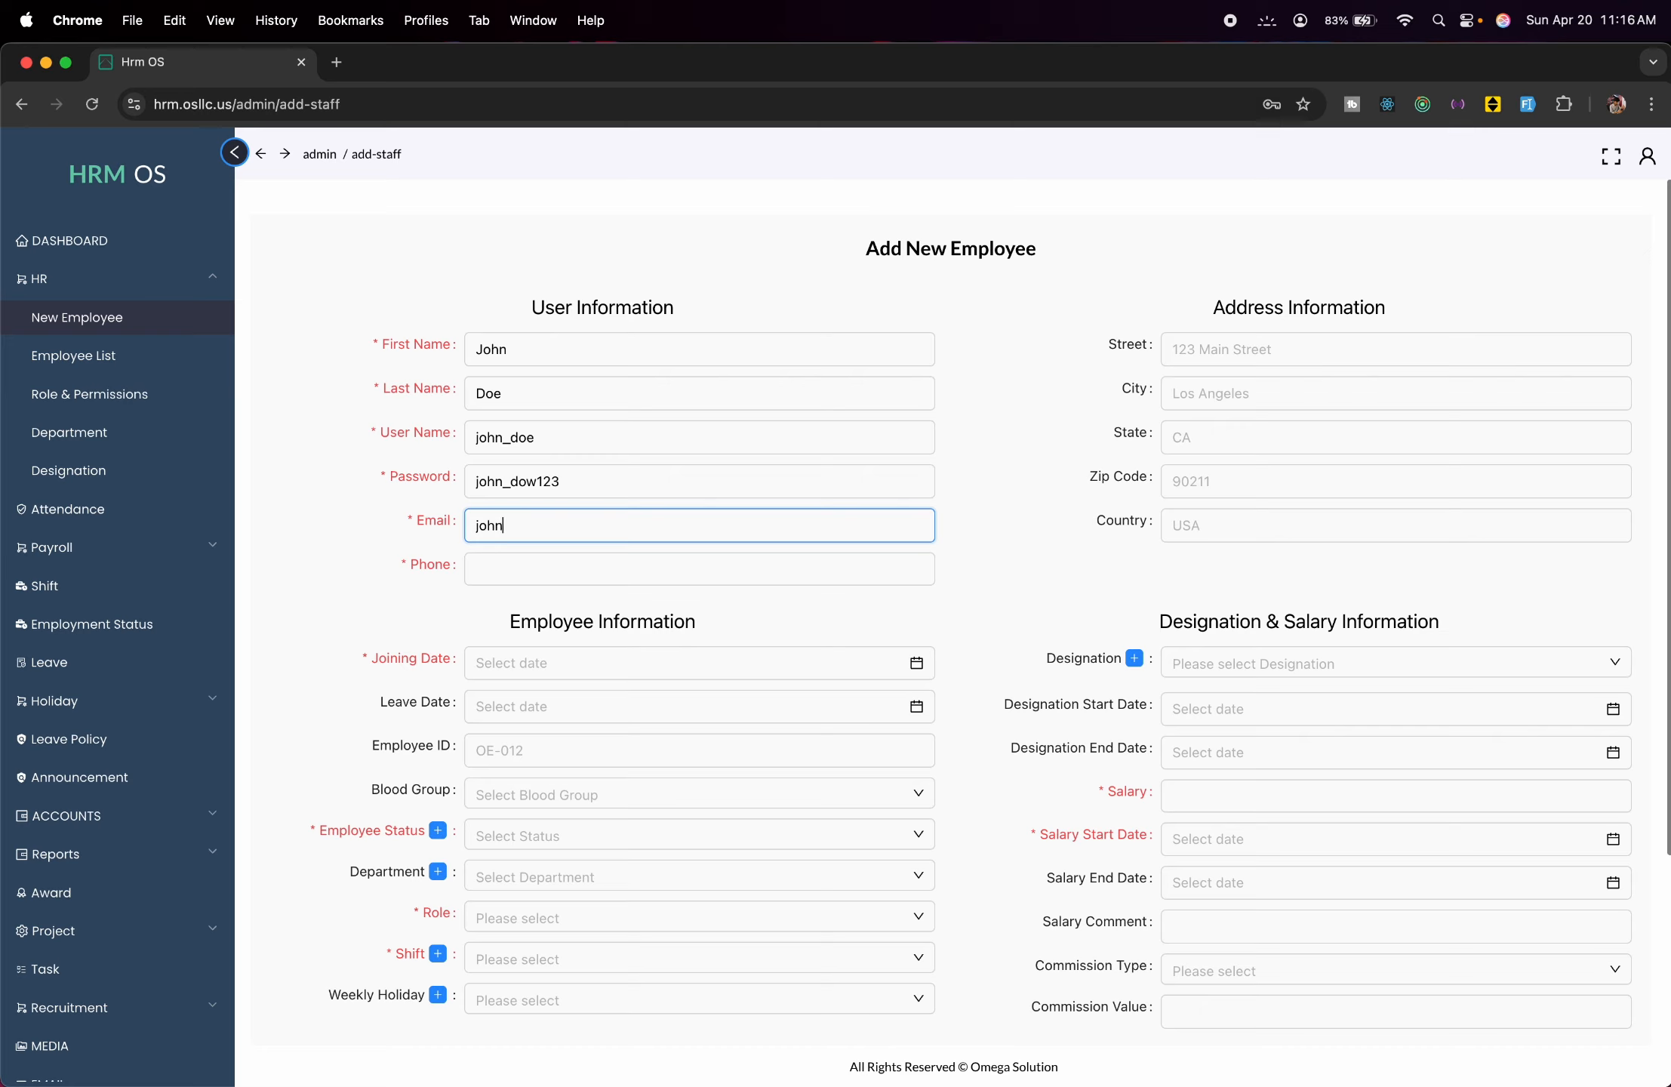
{"action": "left_click", "coordinate": [721, 583]}
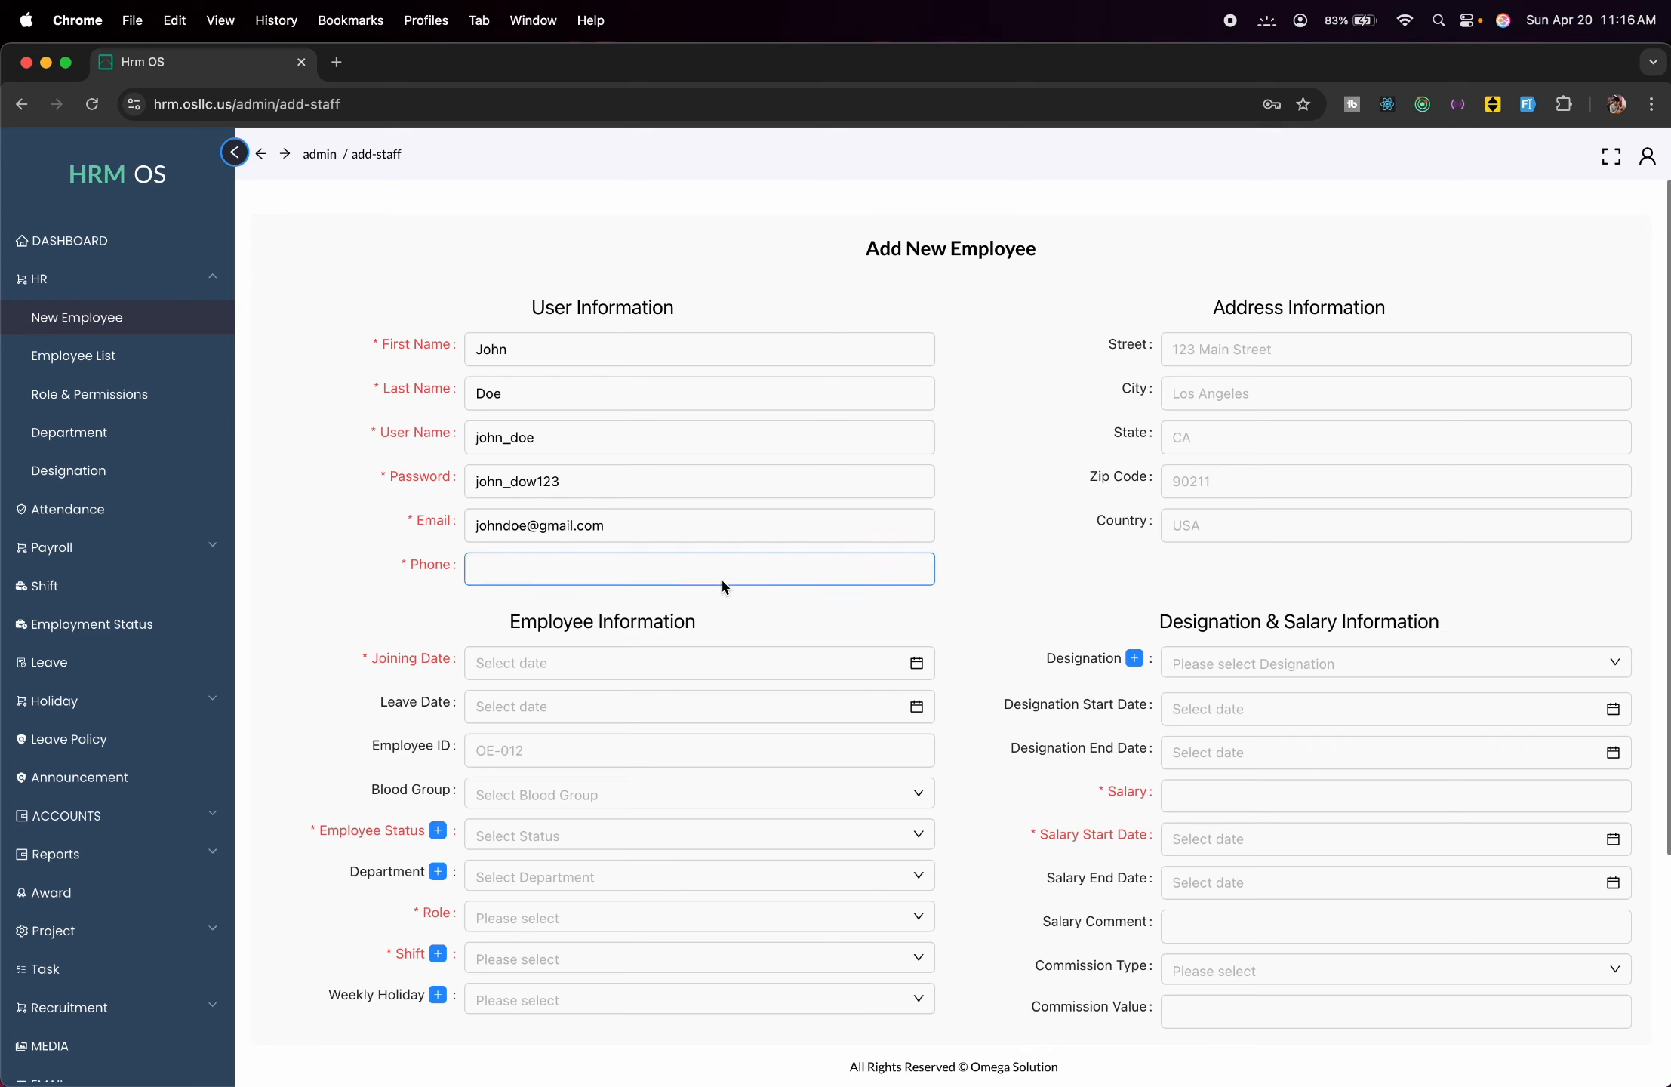
{"action": "type", "text": "0"}
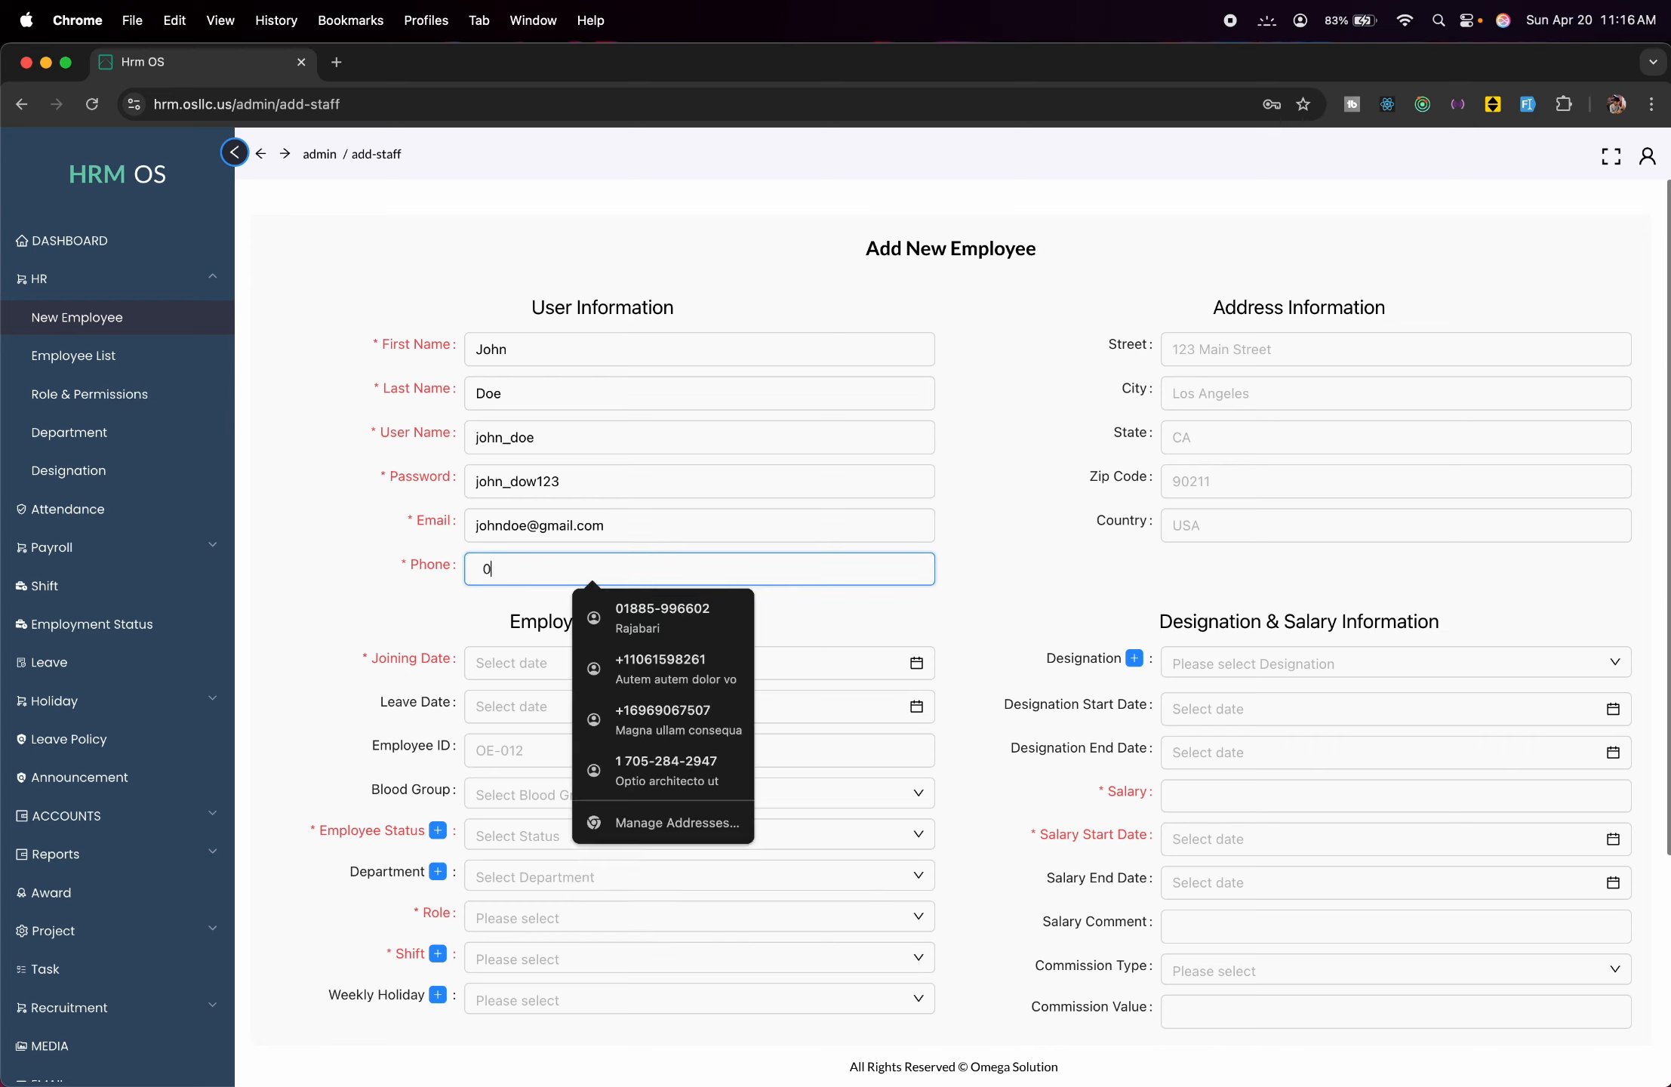
{"action": "type", "text": "000000000"}
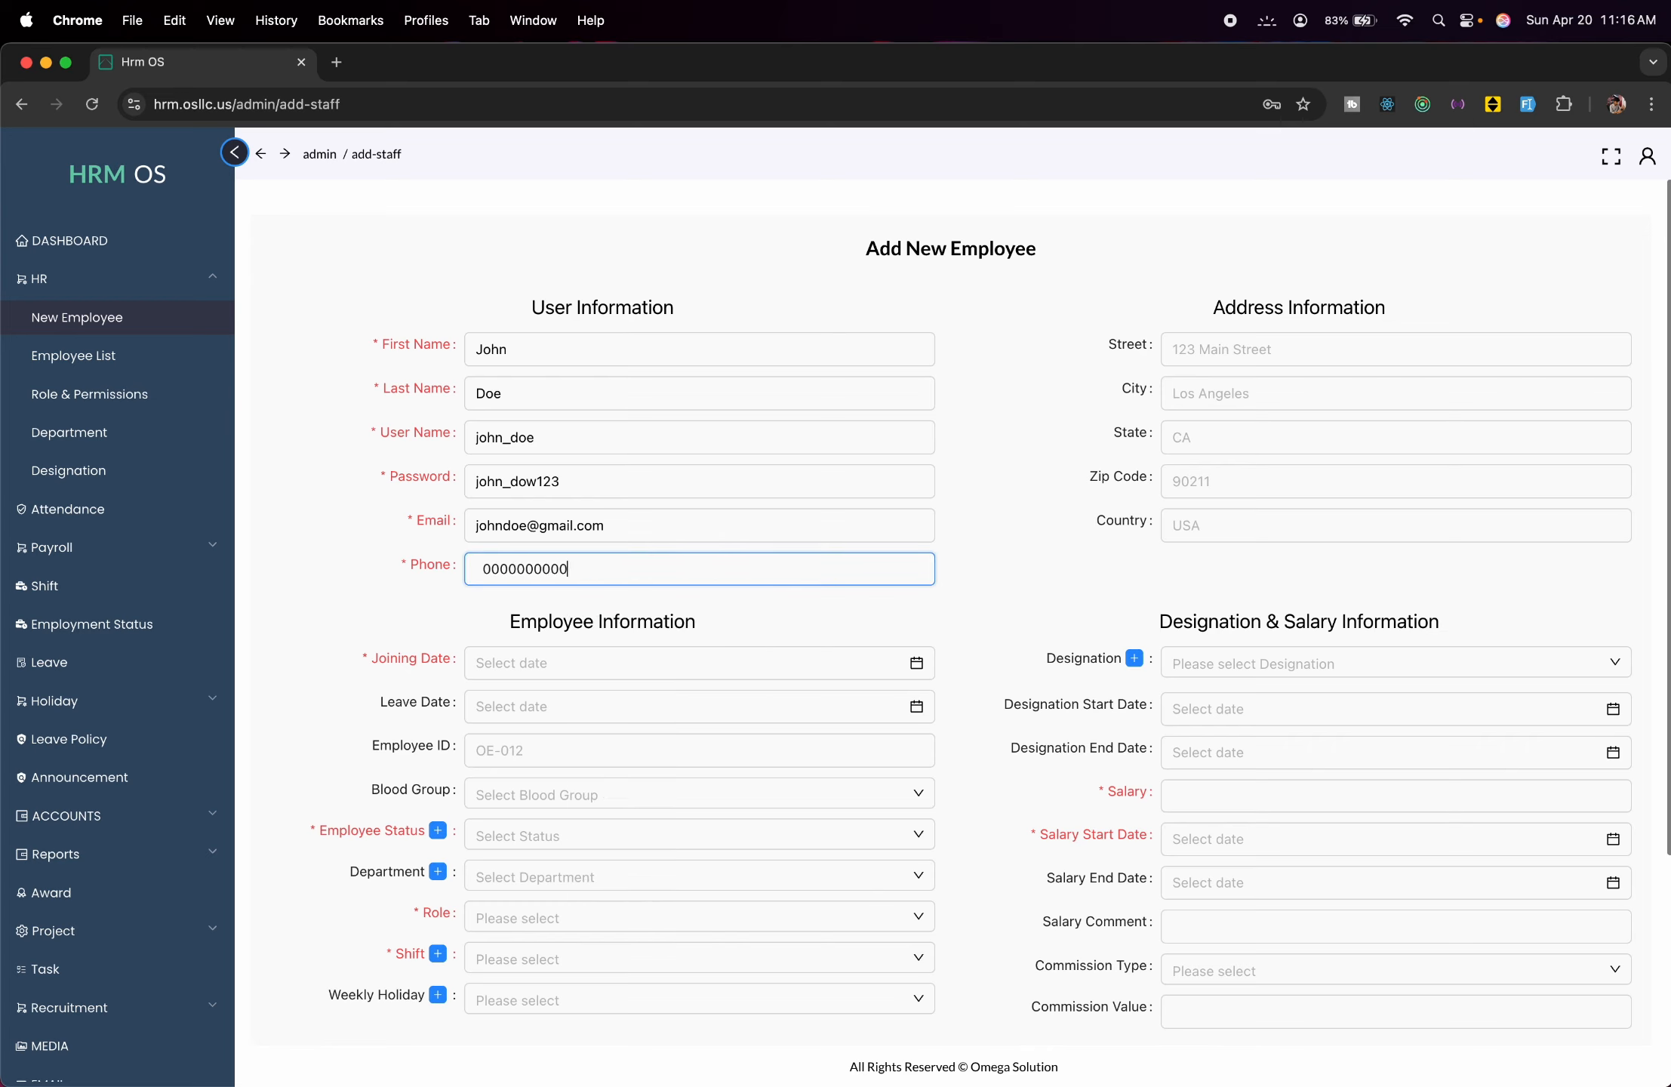
Enter the employee's street, city, state, zip code and country under Address Information.
{"action": "left_click", "coordinate": [1222, 345]}
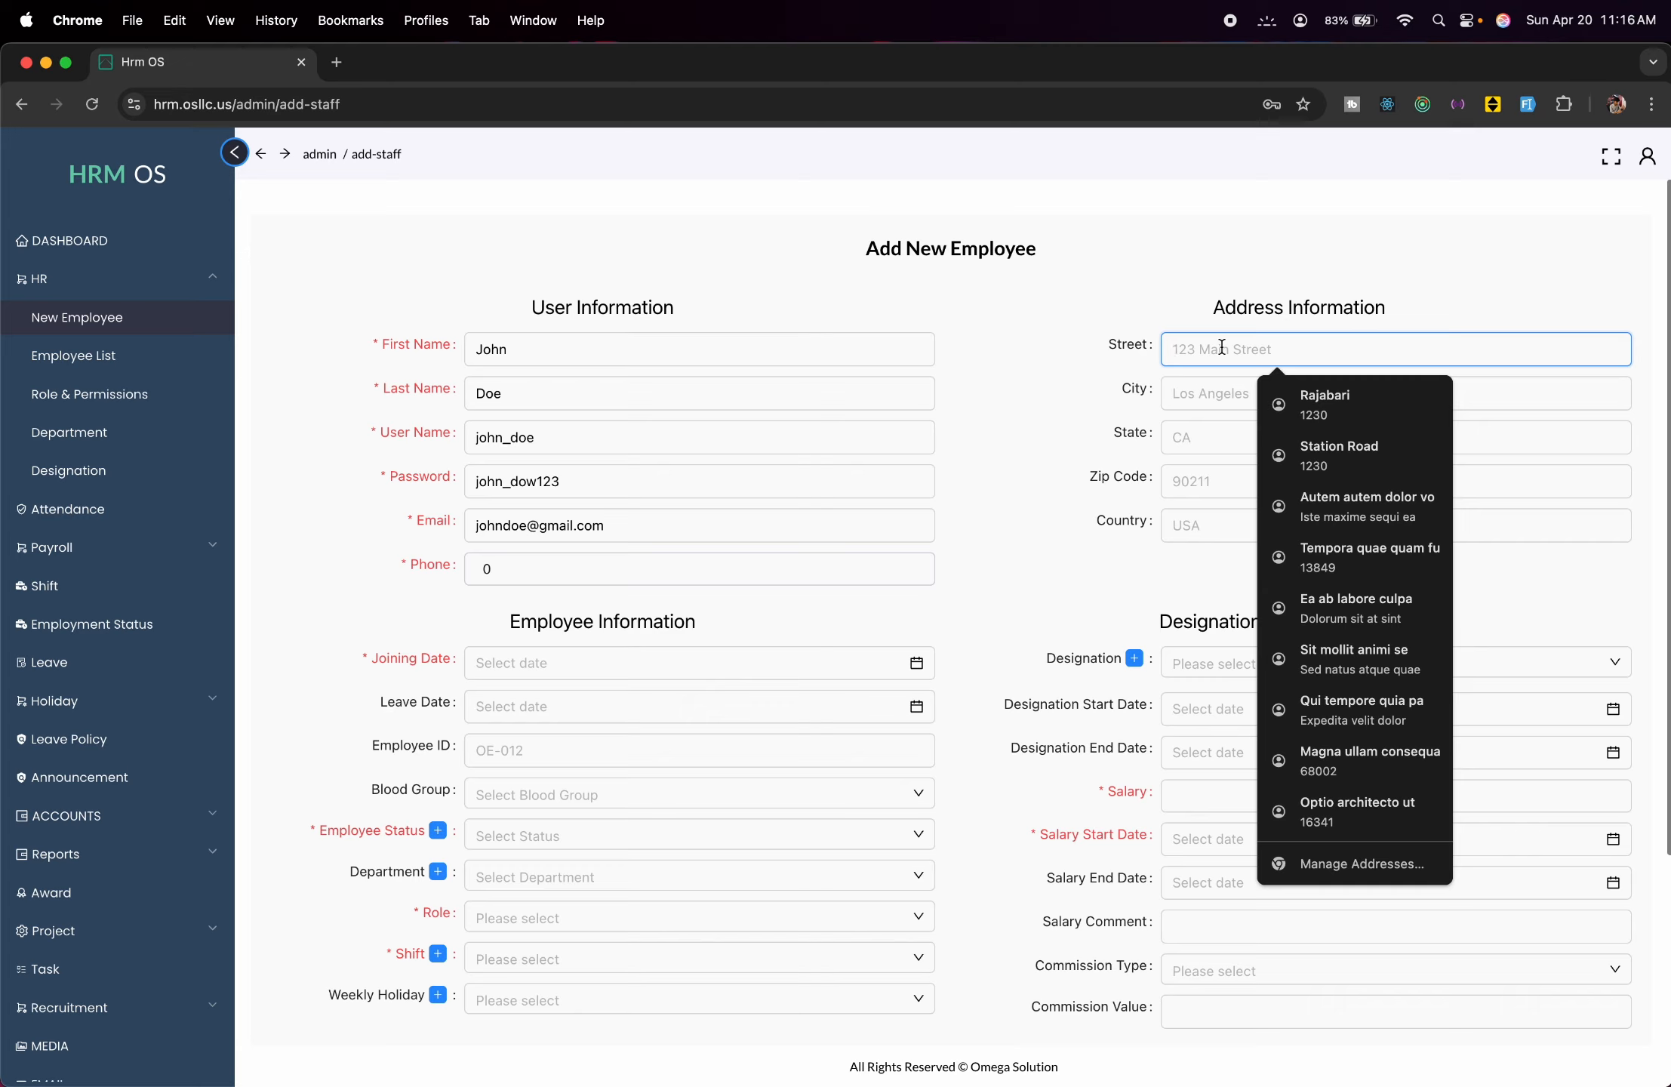
{"action": "type", "text": "123"}
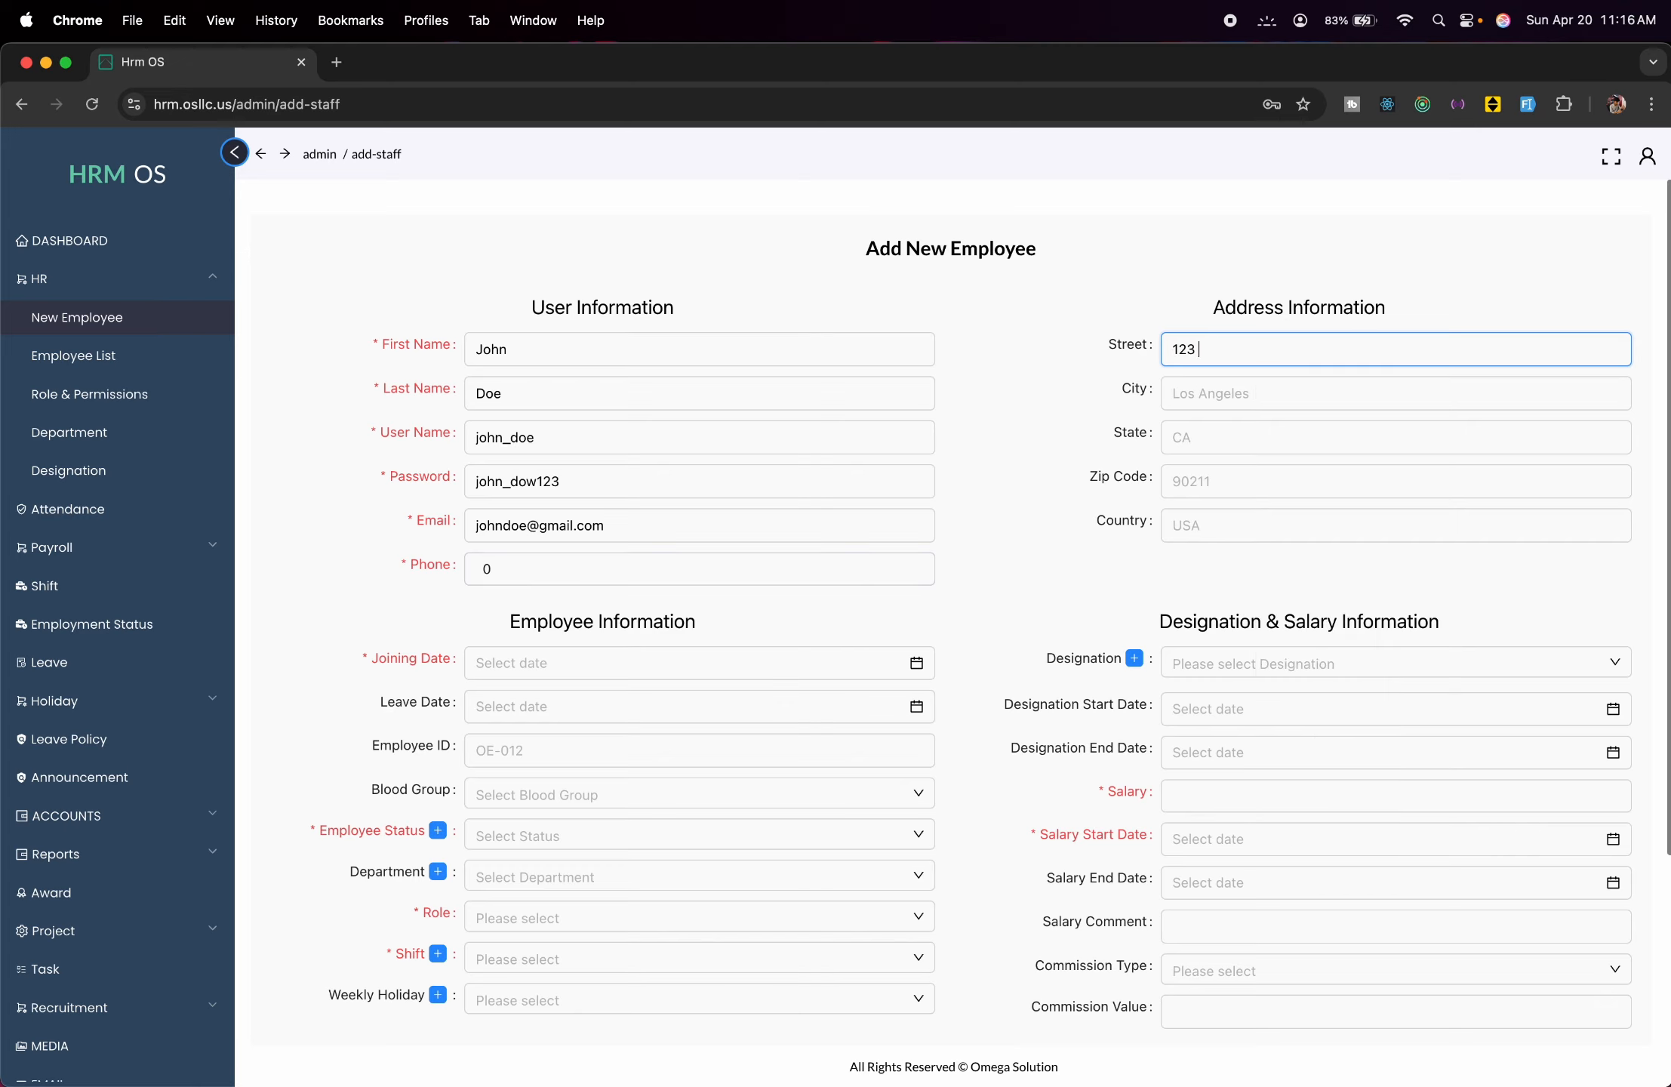
{"action": "type", "text": " main street"}
{"action": "left_click", "coordinate": [1277, 392]}
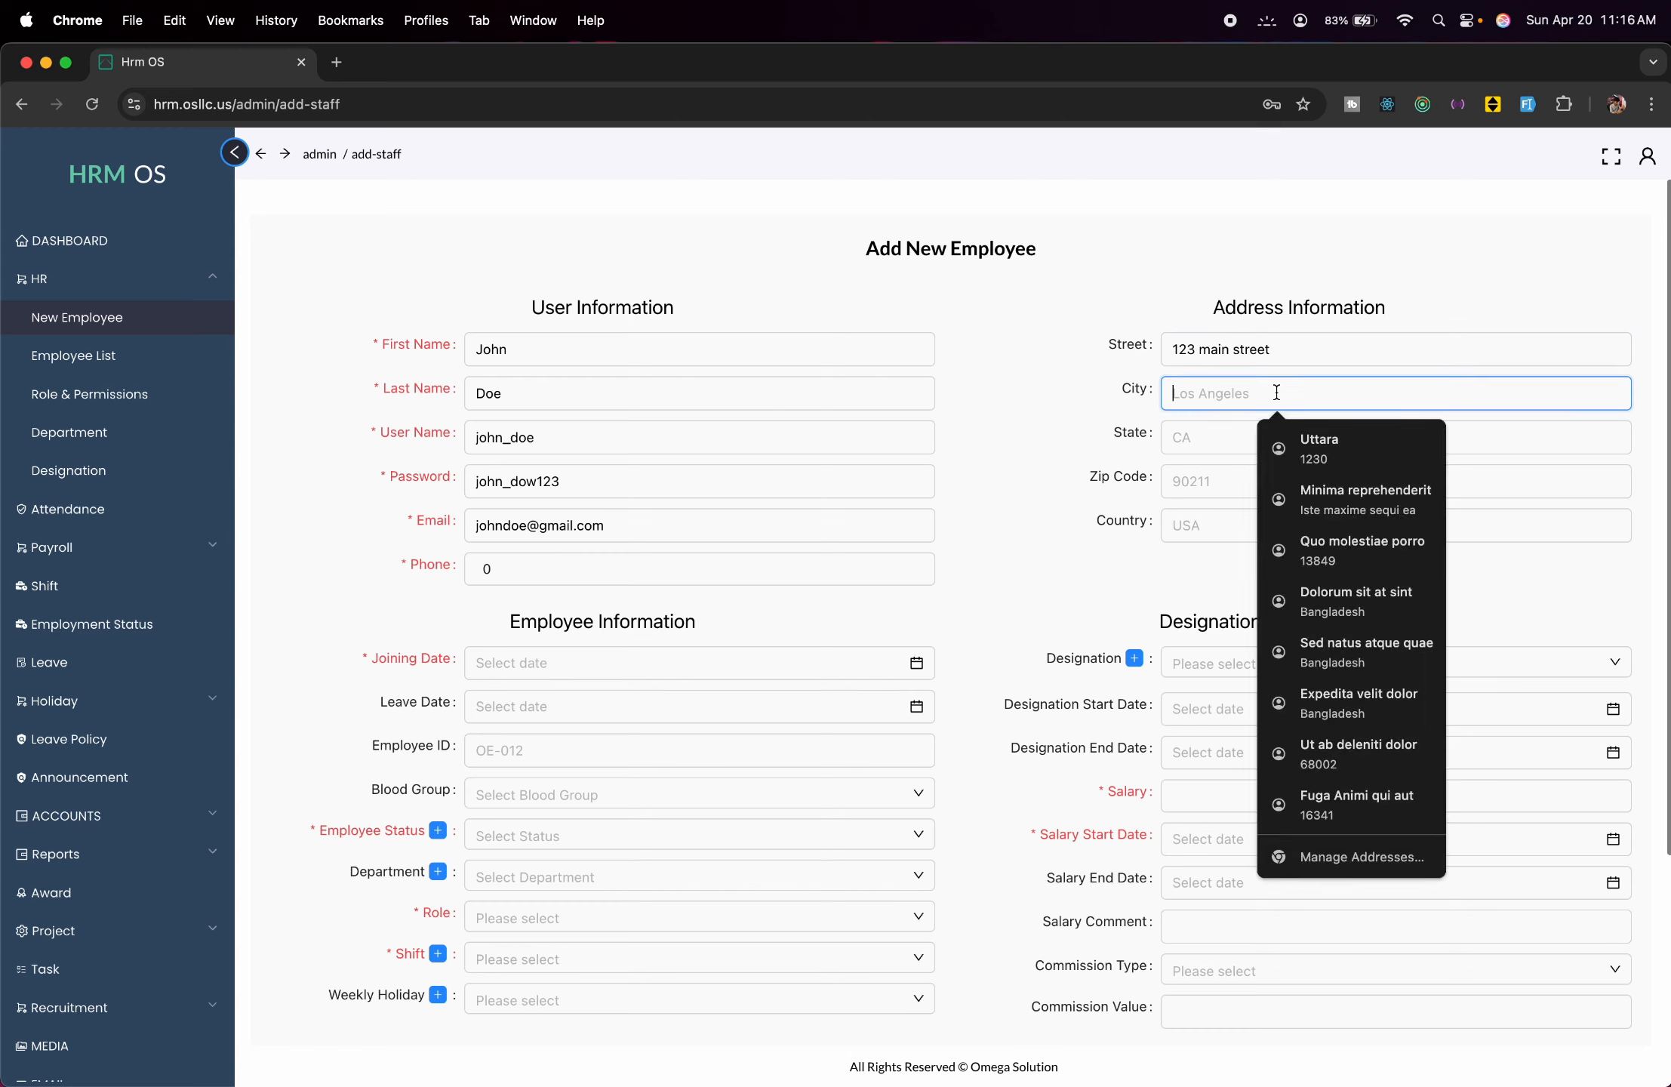
{"action": "type", "text": "LA"}
{"action": "left_click", "coordinate": [1290, 441]}
{"action": "type", "text": "C"}
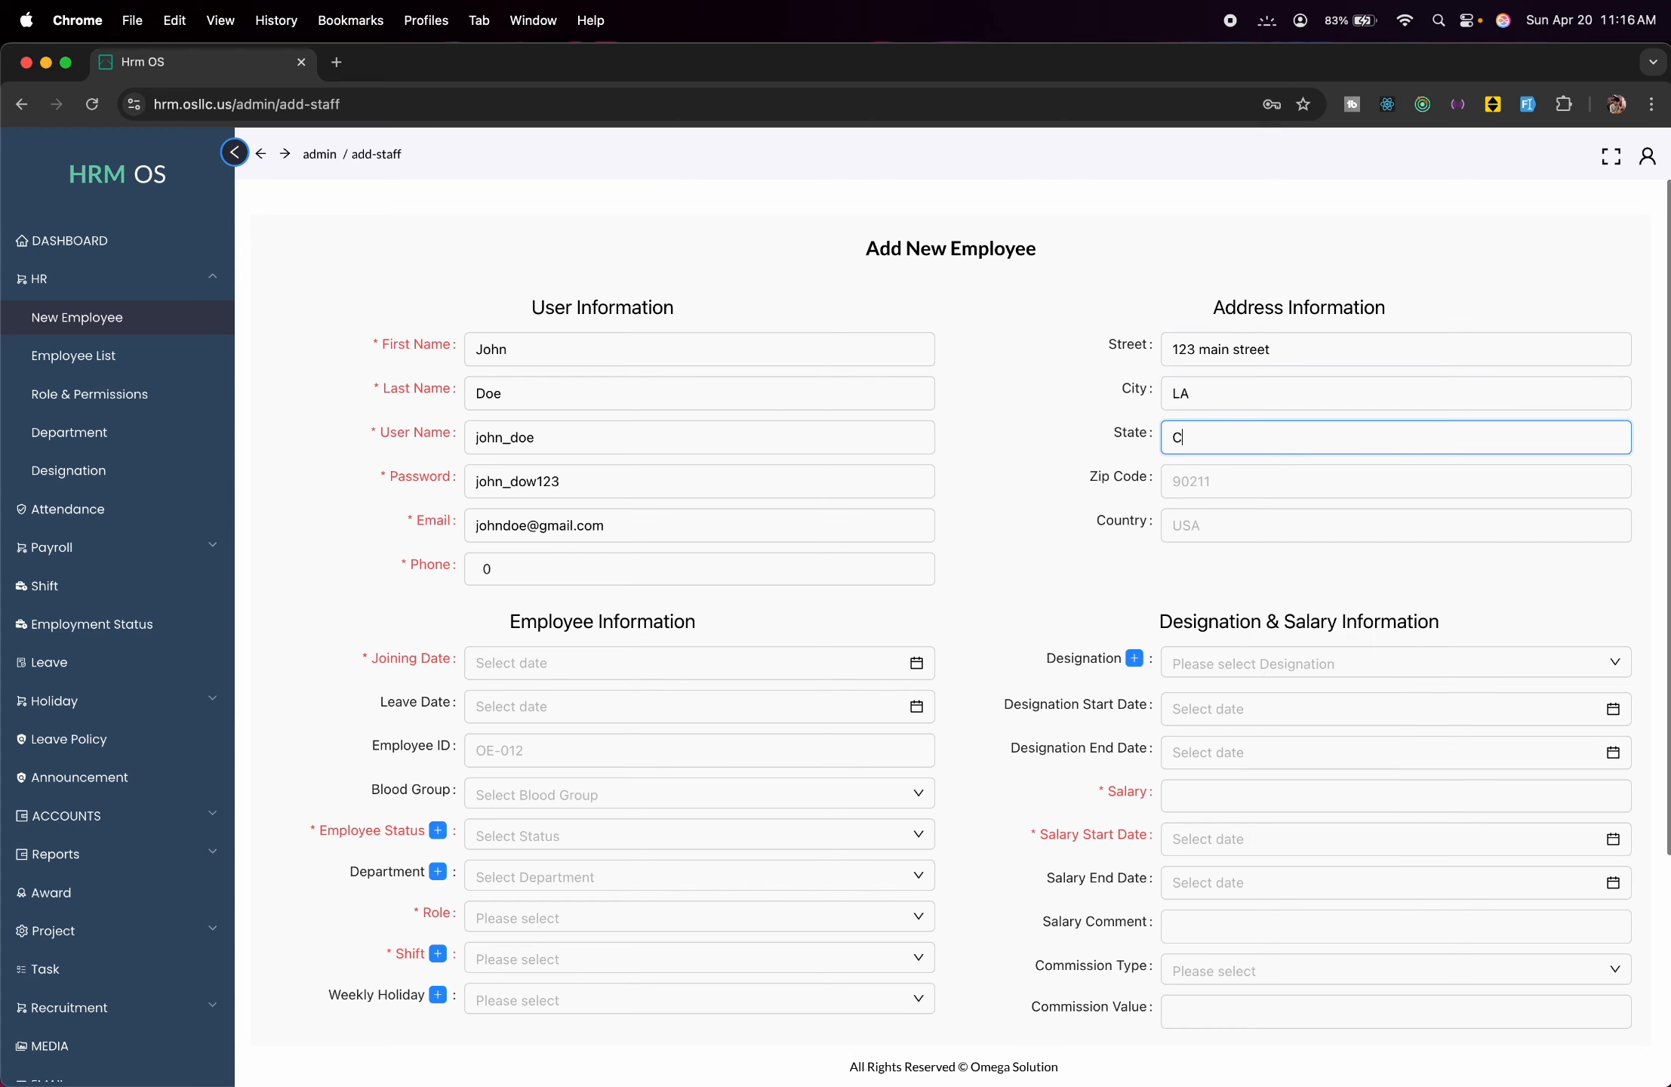
{"action": "type", "text": "A"}
{"action": "left_click", "coordinate": [1294, 476]}
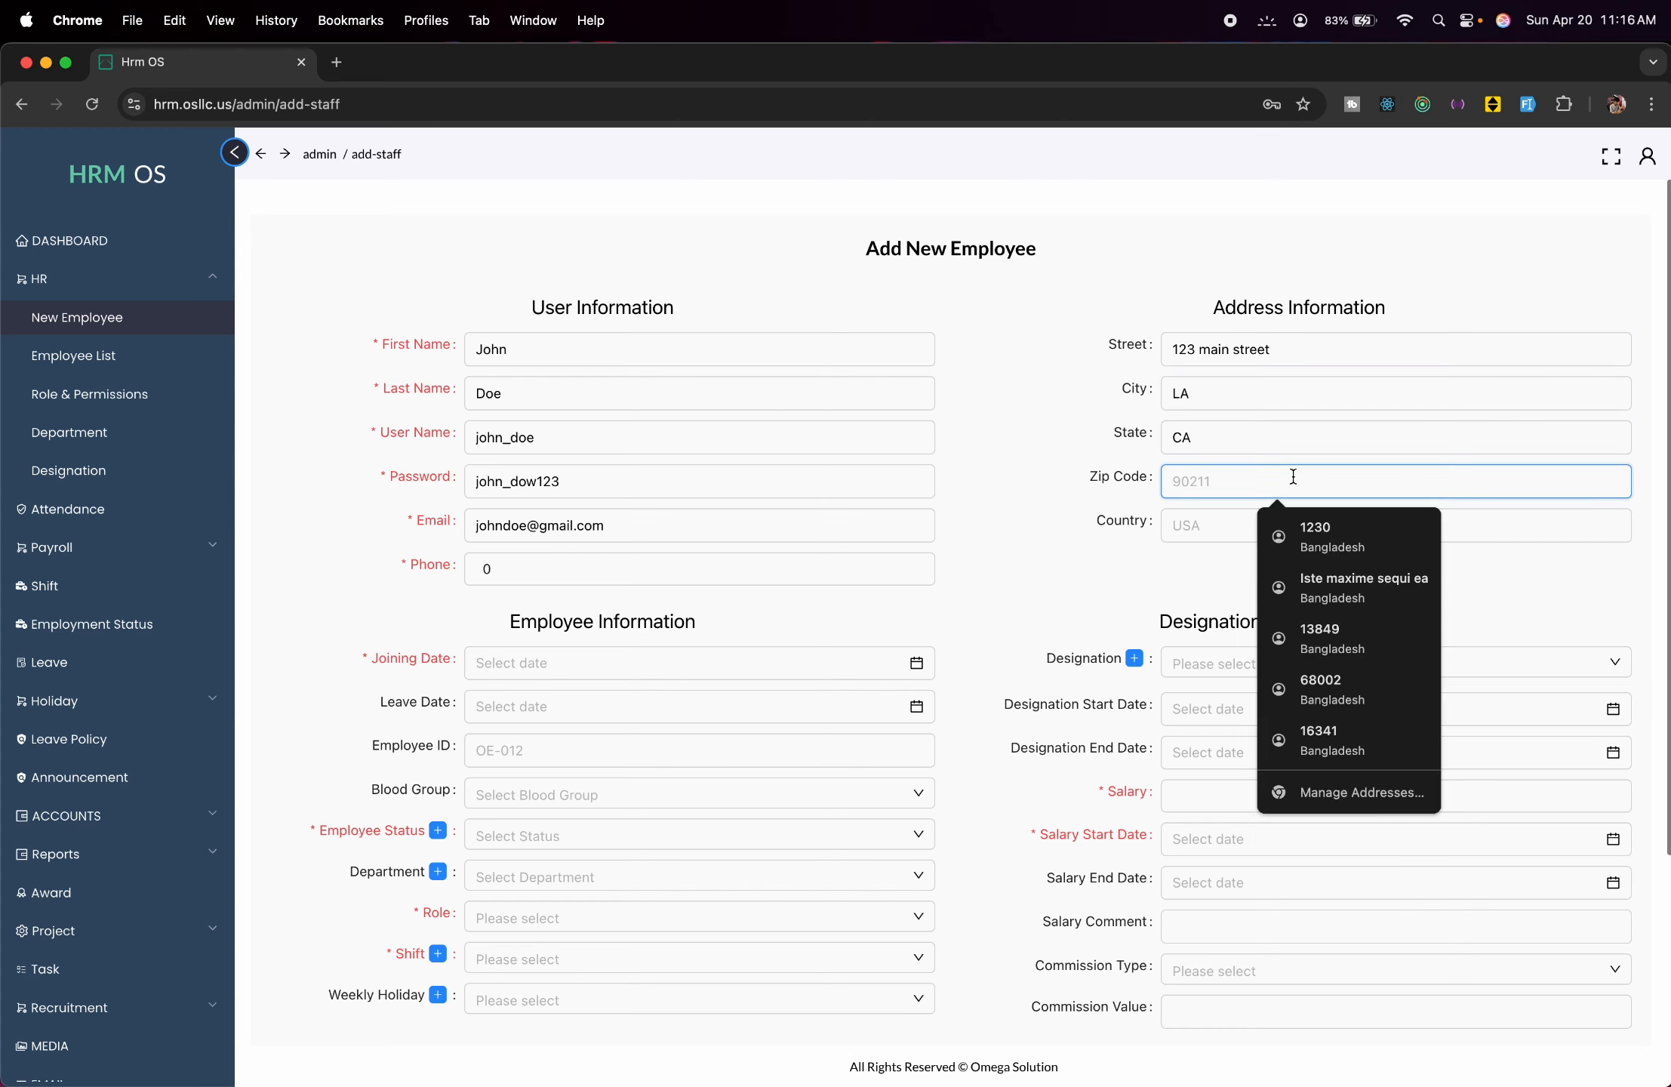
{"action": "type", "text": "90211"}
{"action": "left_click", "coordinate": [1294, 538]}
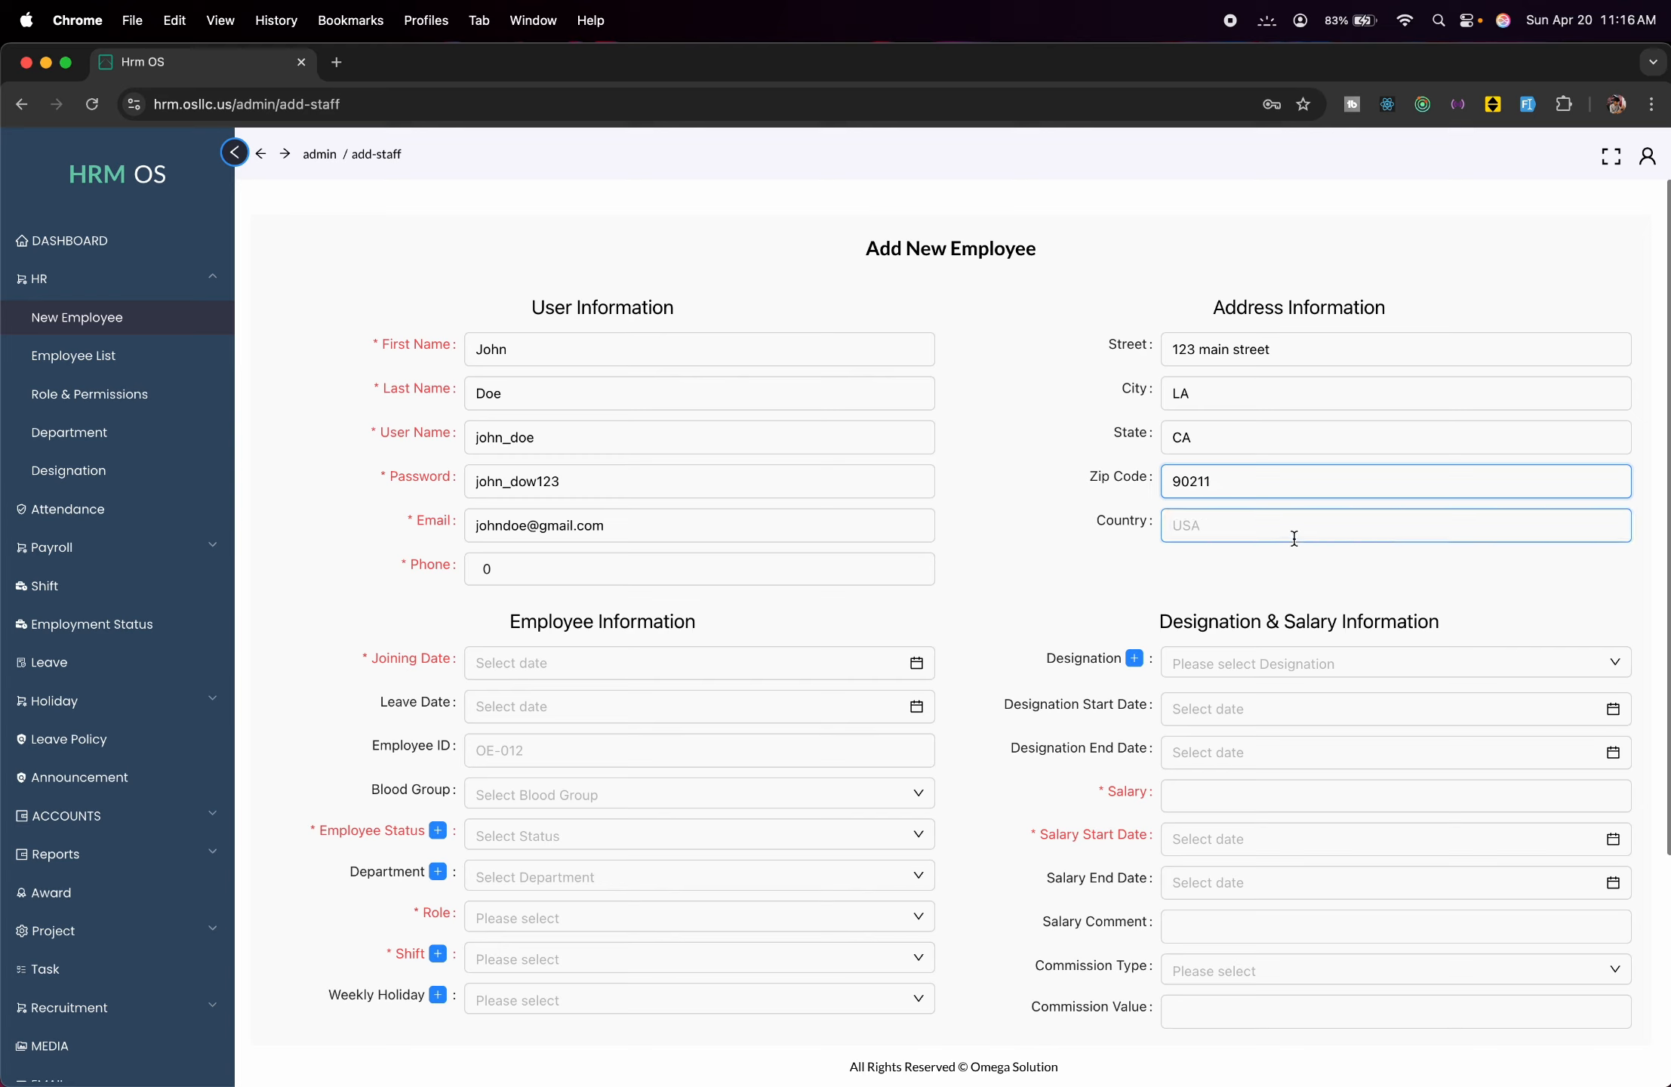
{"action": "left_click", "coordinate": [1294, 538]}
{"action": "type", "text": "USA"}
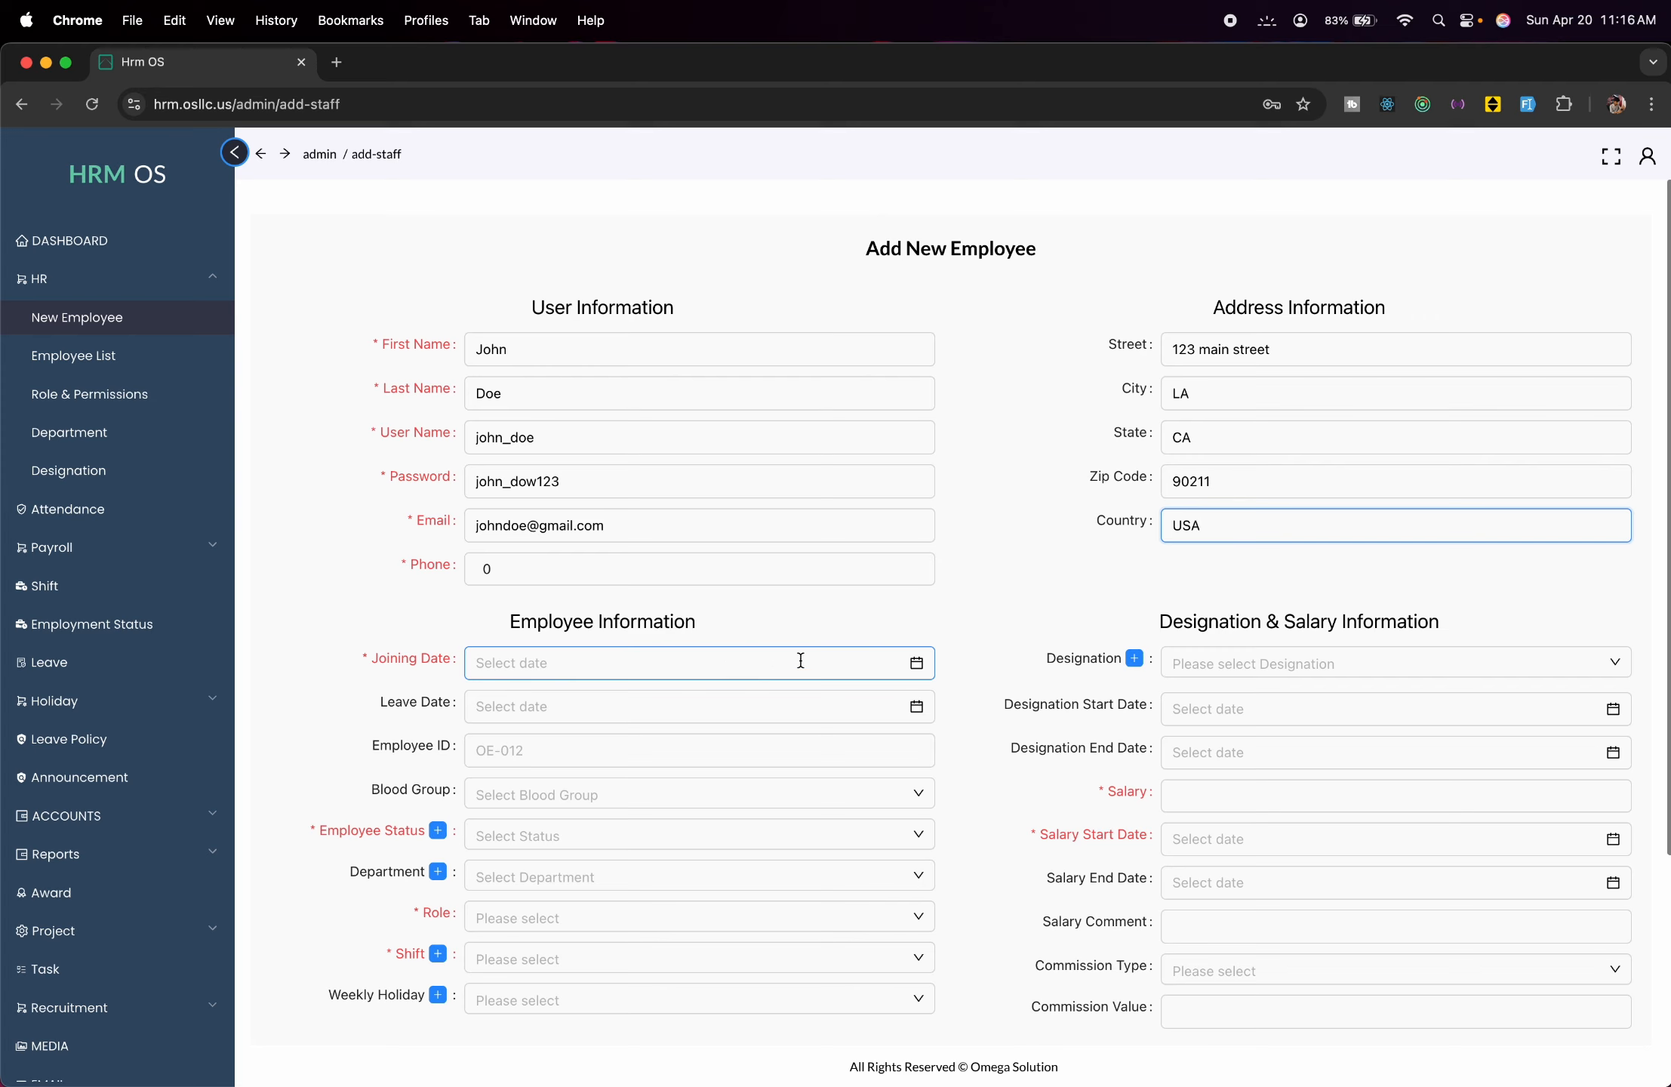
Pick 1 January 2025 as the joining date in the calendar.
{"action": "left_click", "coordinate": [836, 661]}
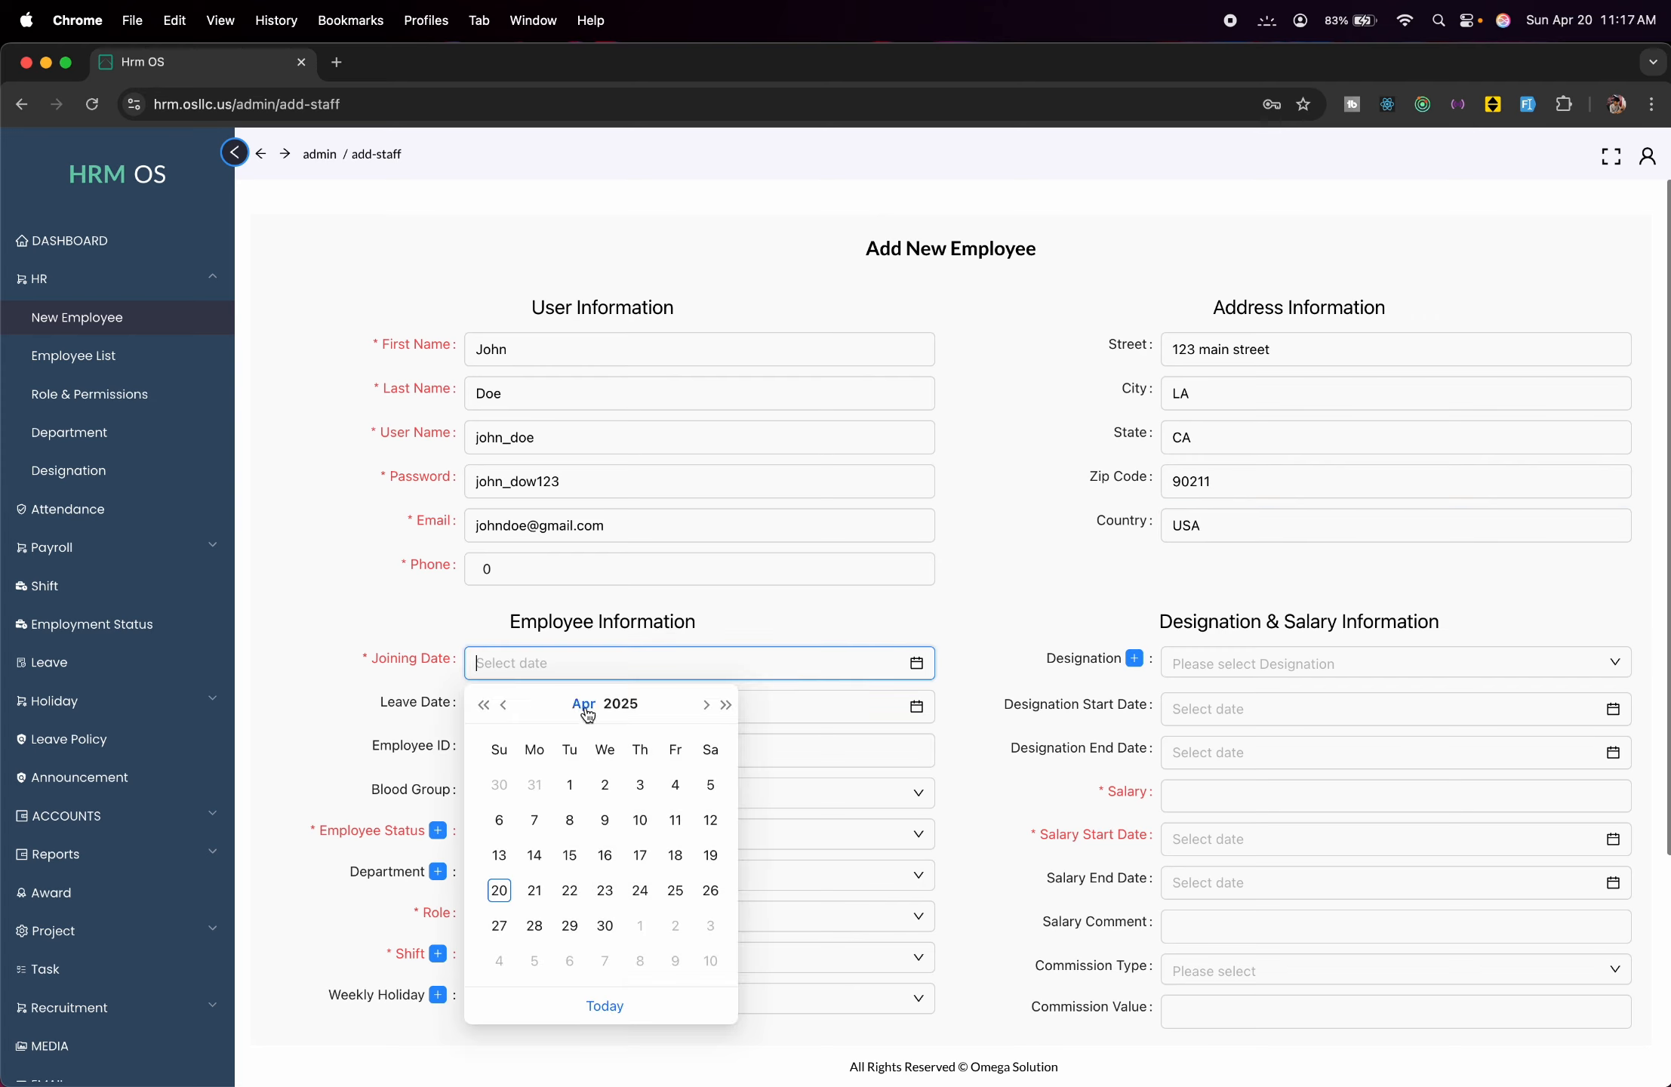
{"action": "left_click", "coordinate": [503, 706]}
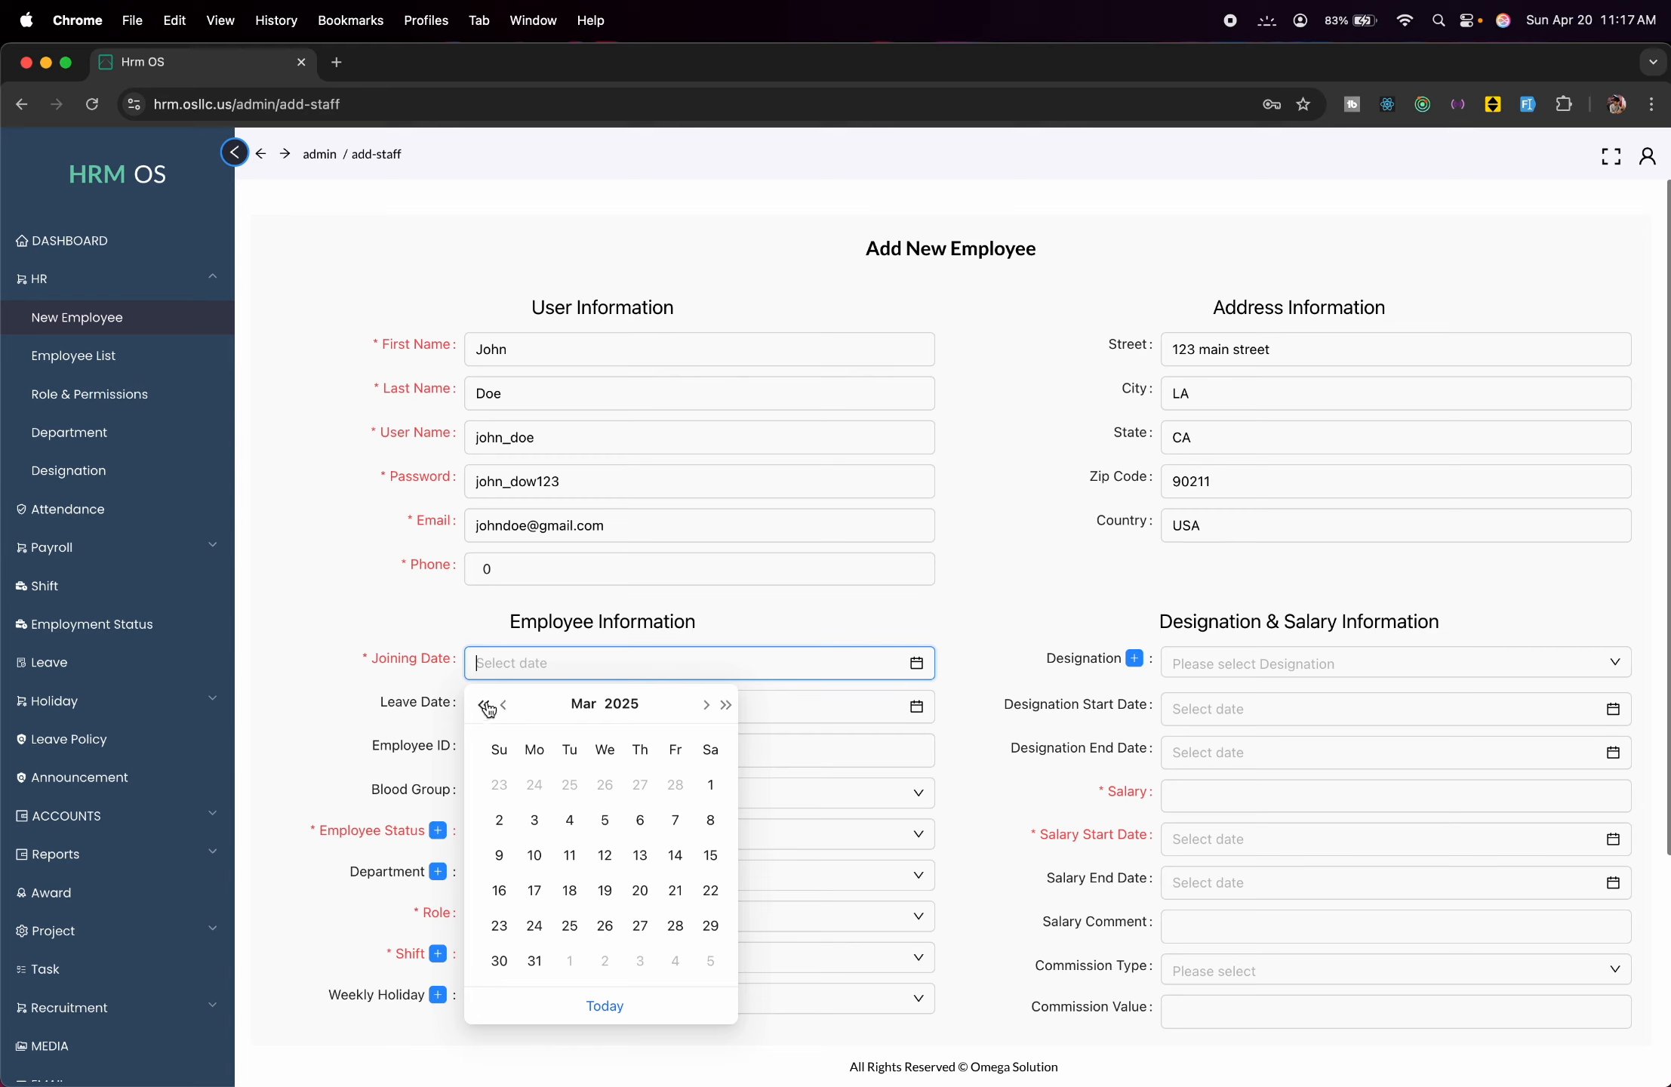
{"action": "left_click", "coordinate": [484, 705]}
{"action": "left_click", "coordinate": [484, 705]}
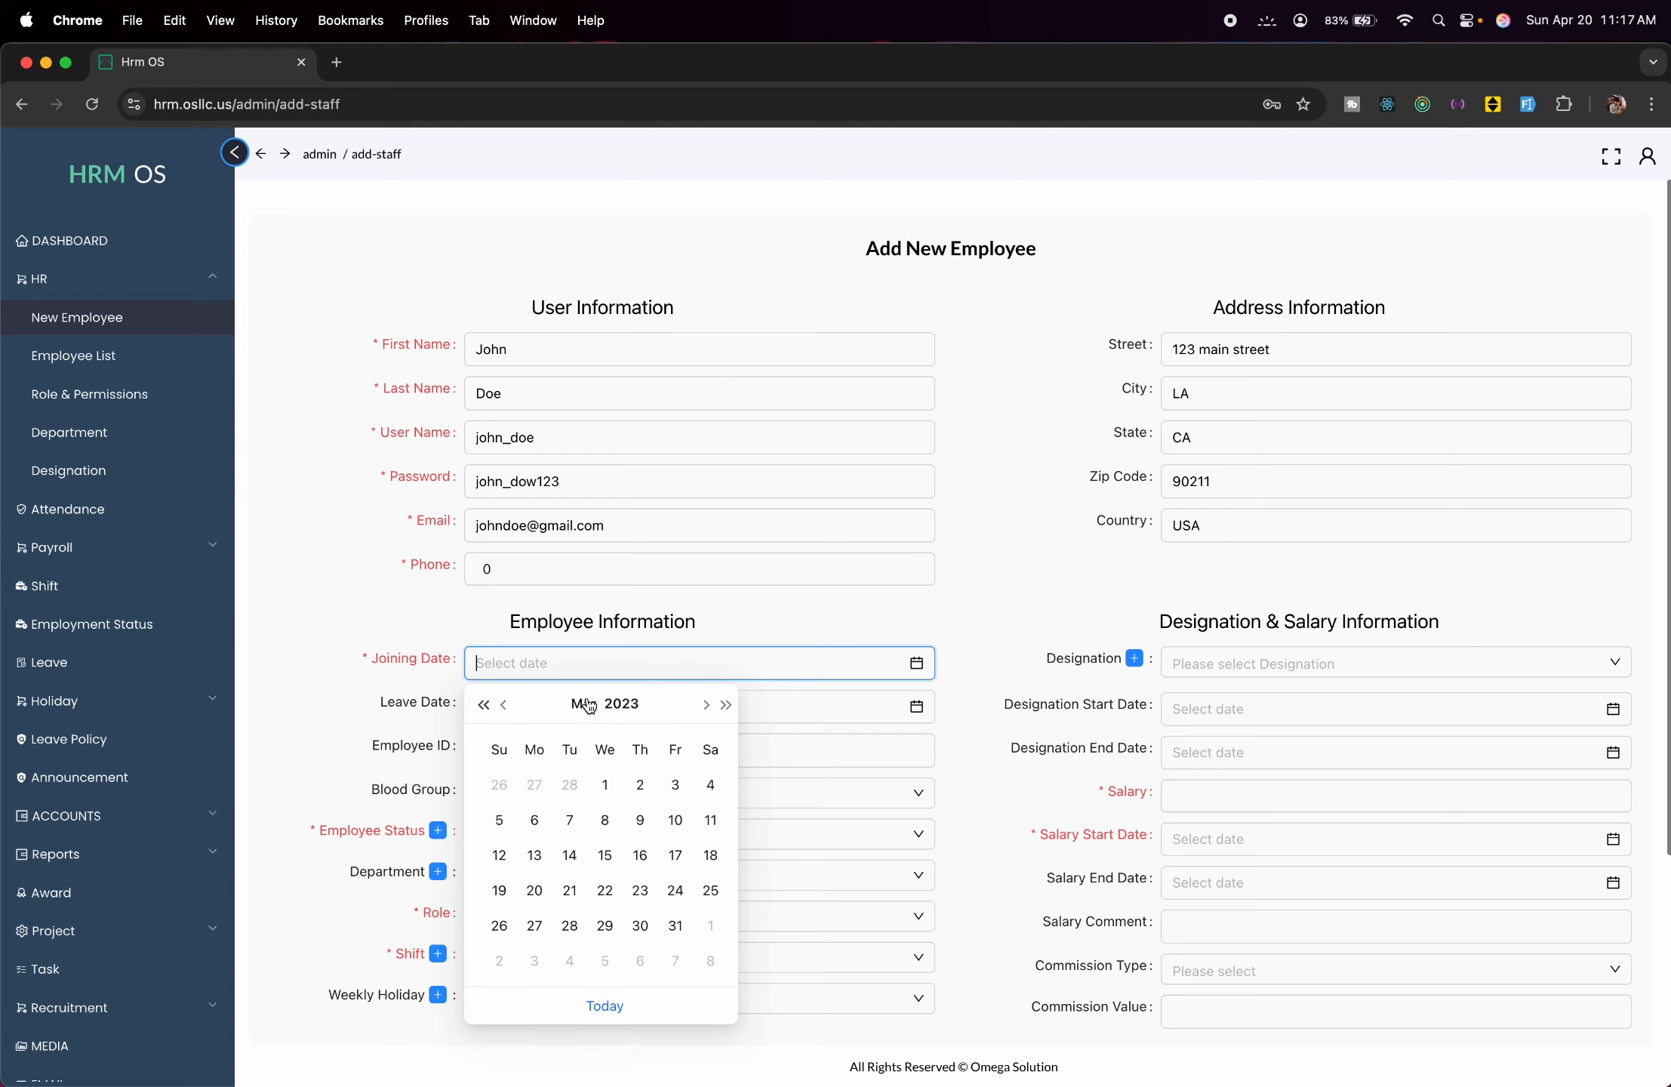
{"action": "left_click", "coordinate": [726, 706]}
{"action": "left_click", "coordinate": [727, 706]}
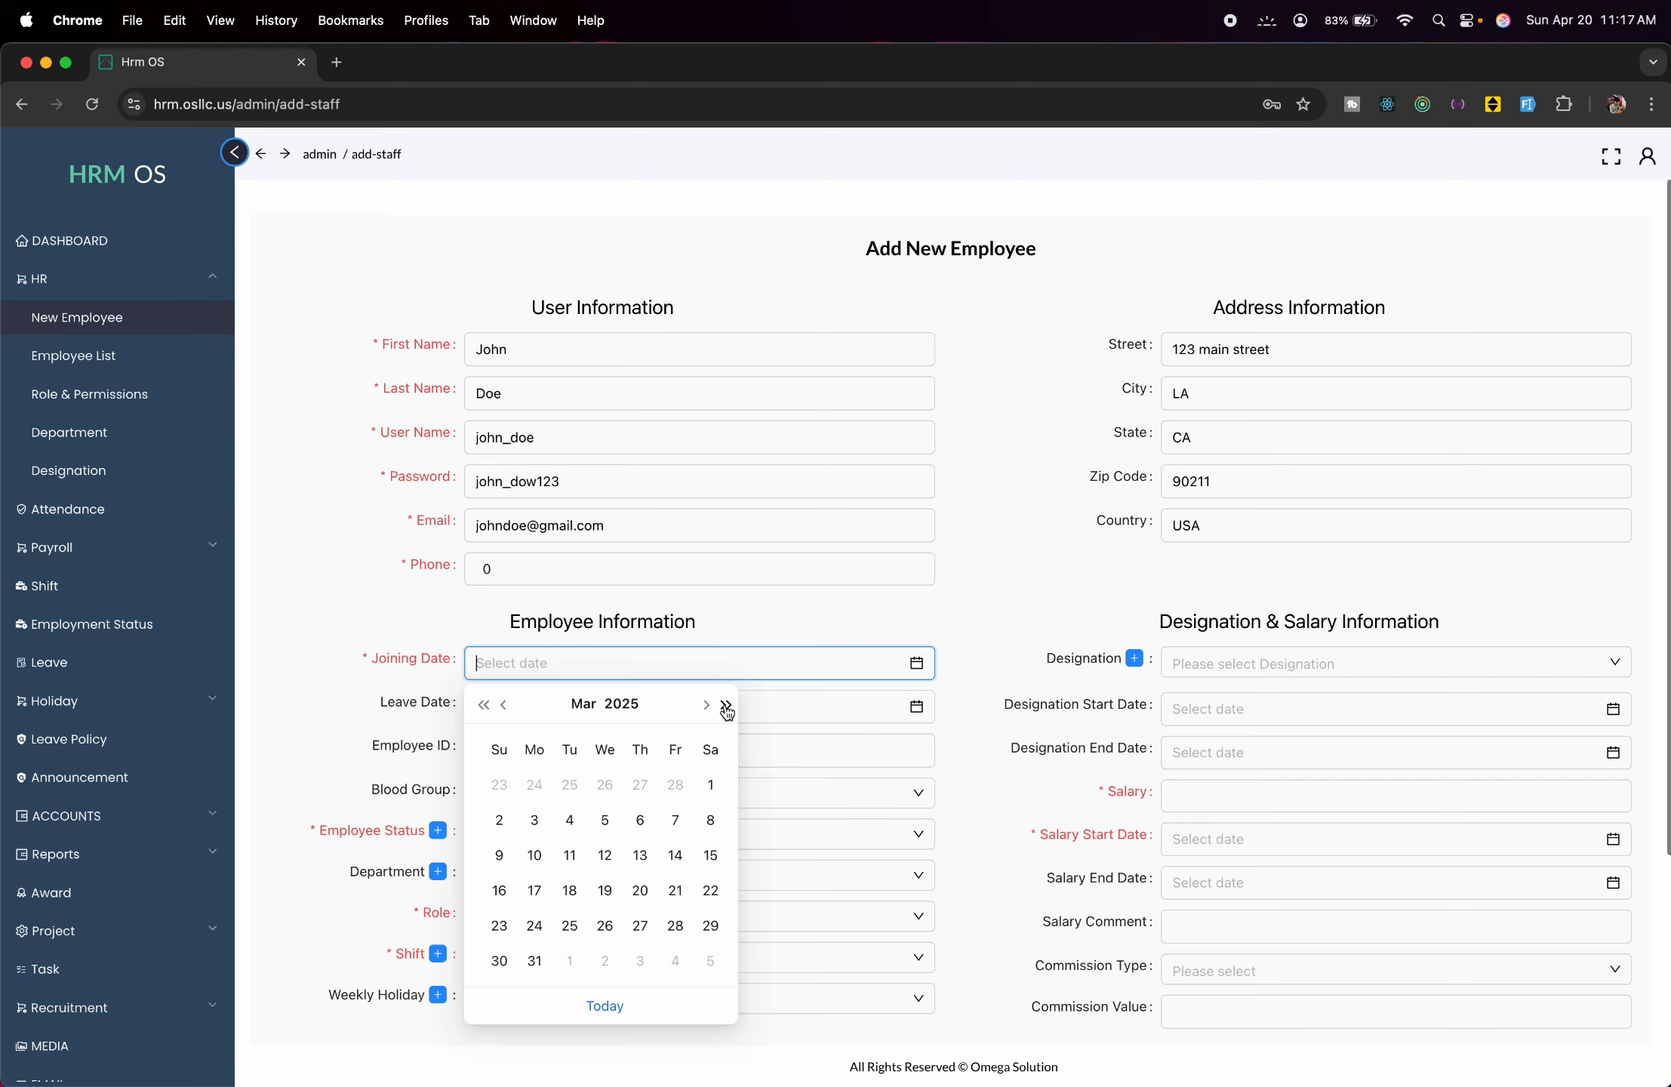
{"action": "left_click", "coordinate": [508, 708]}
{"action": "left_click", "coordinate": [508, 707]}
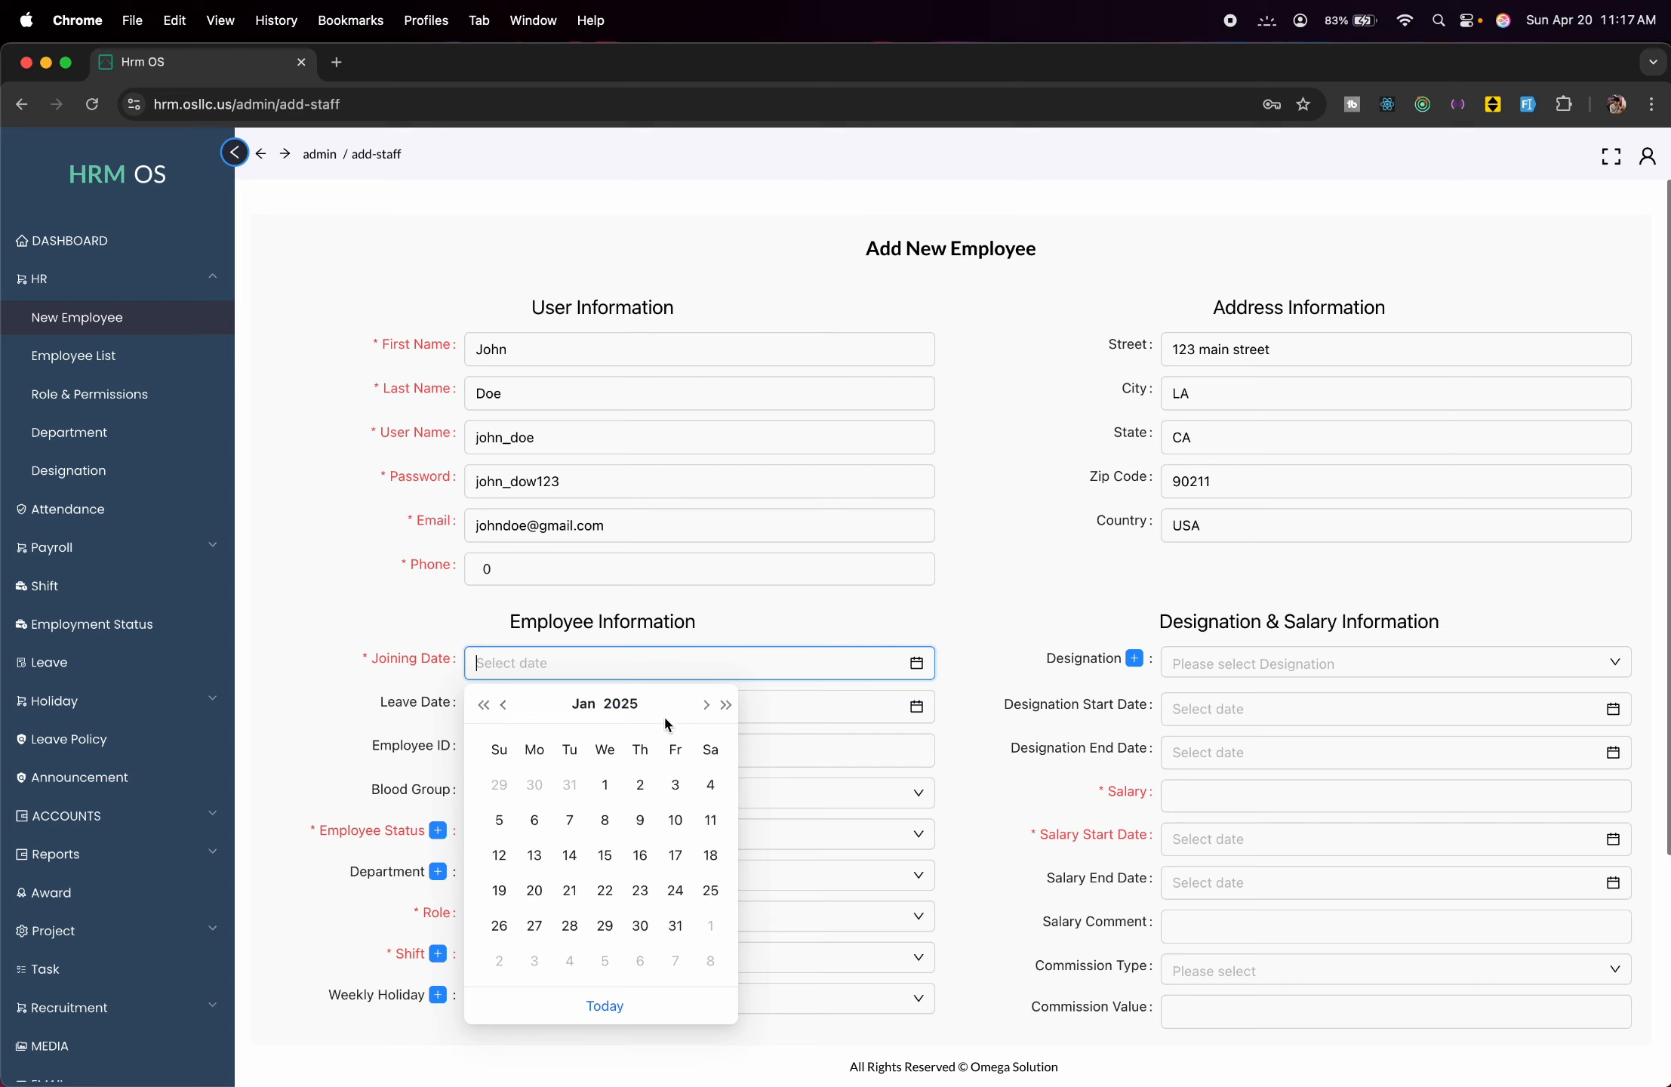
{"action": "left_click", "coordinate": [606, 785]}
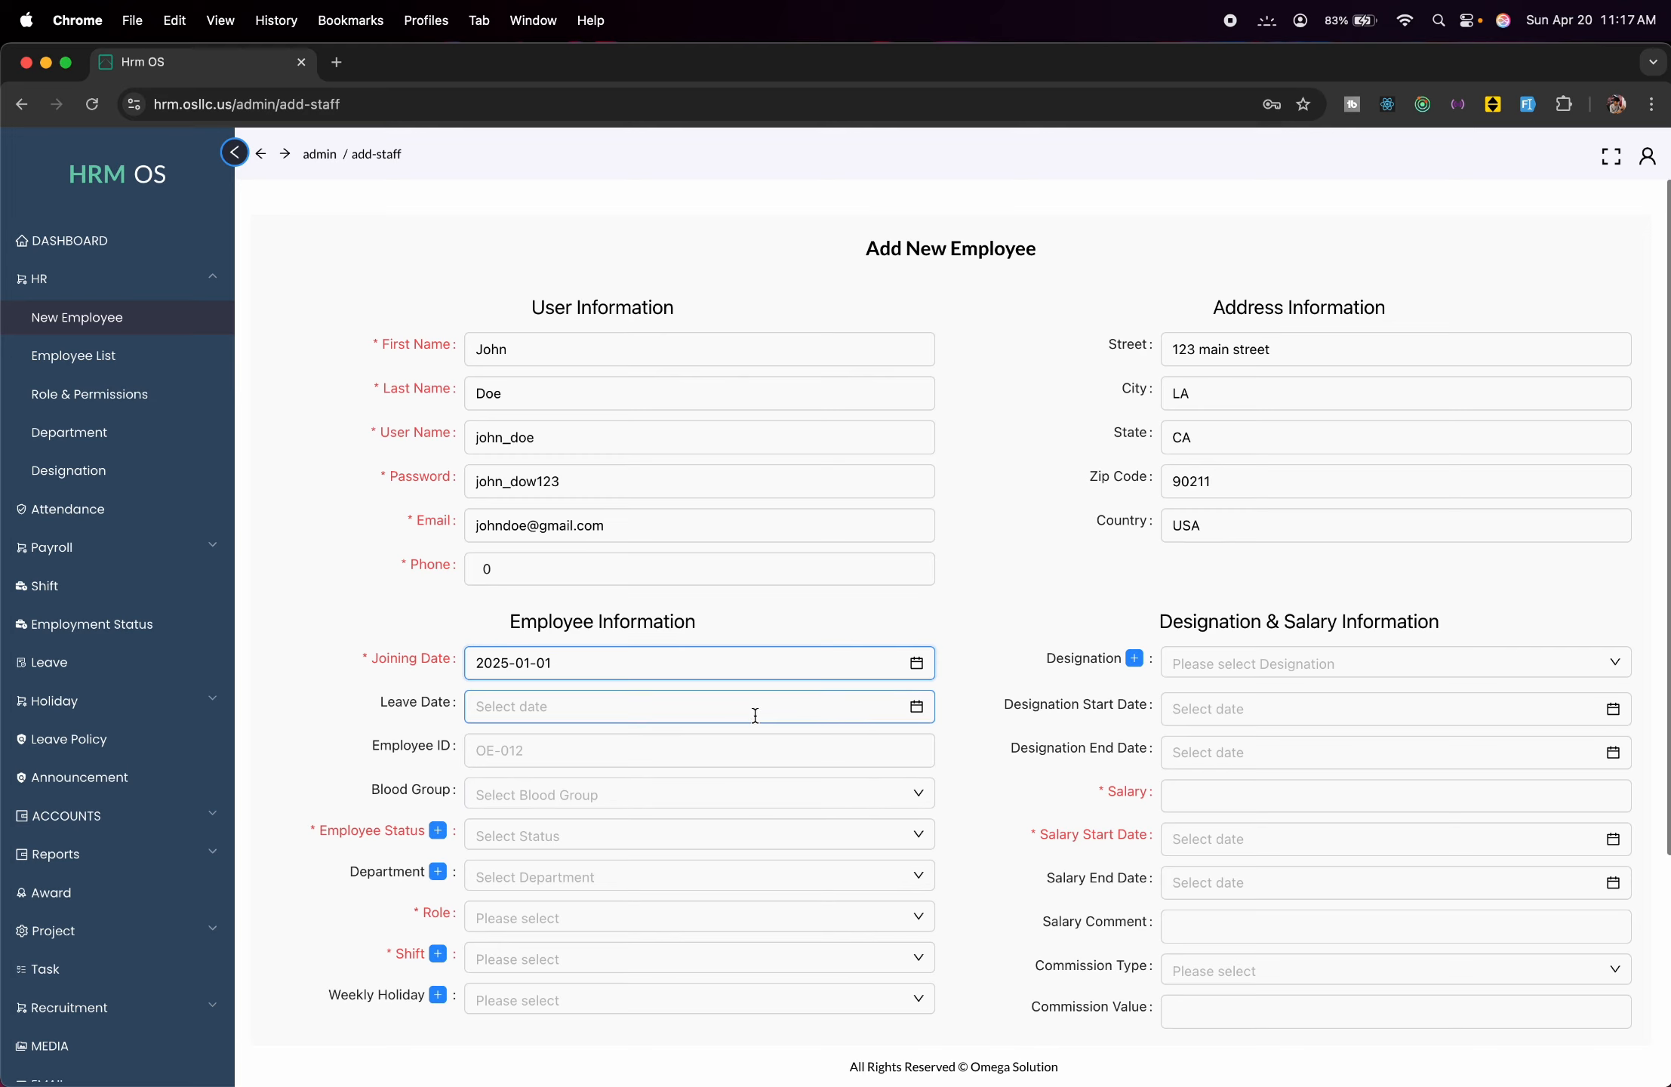
Enter employee ID emp-1 and set the blood group to B+.
{"action": "scroll", "coordinate": [756, 715], "scroll_direction": "down", "scroll_amount": 1}
{"action": "scroll", "coordinate": [755, 714], "scroll_direction": "down", "scroll_amount": 1}
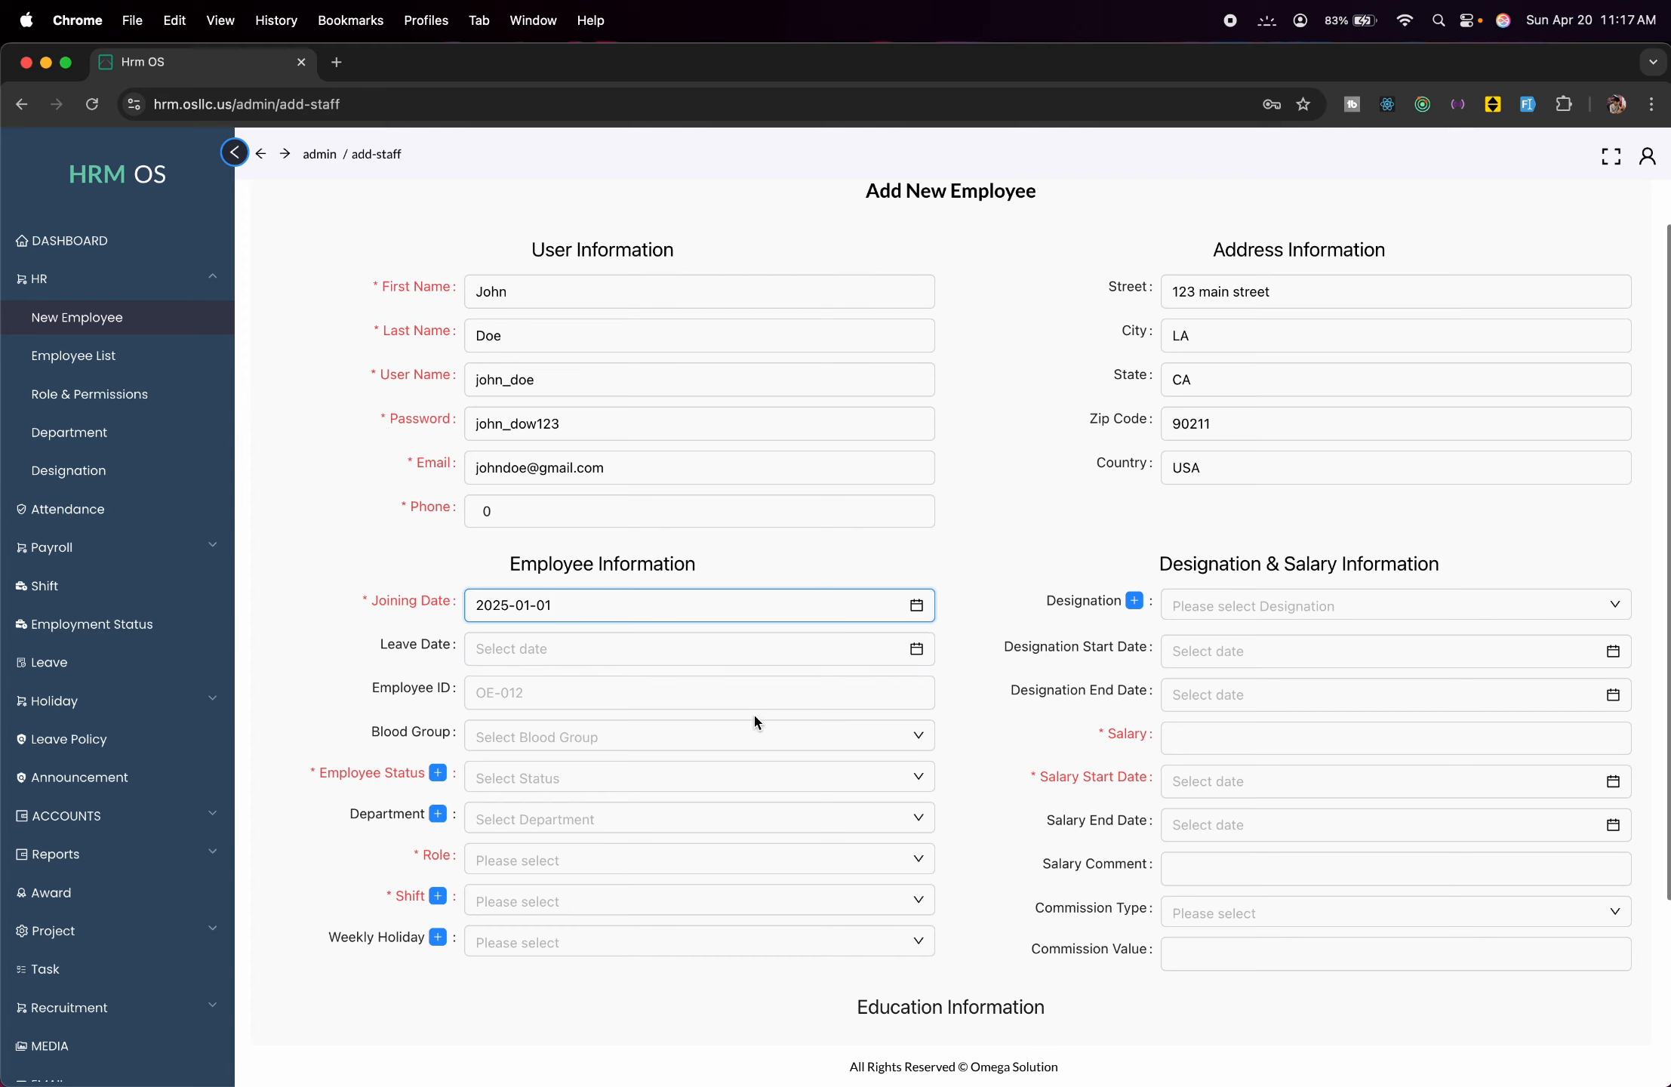
{"action": "left_click", "coordinate": [753, 697]}
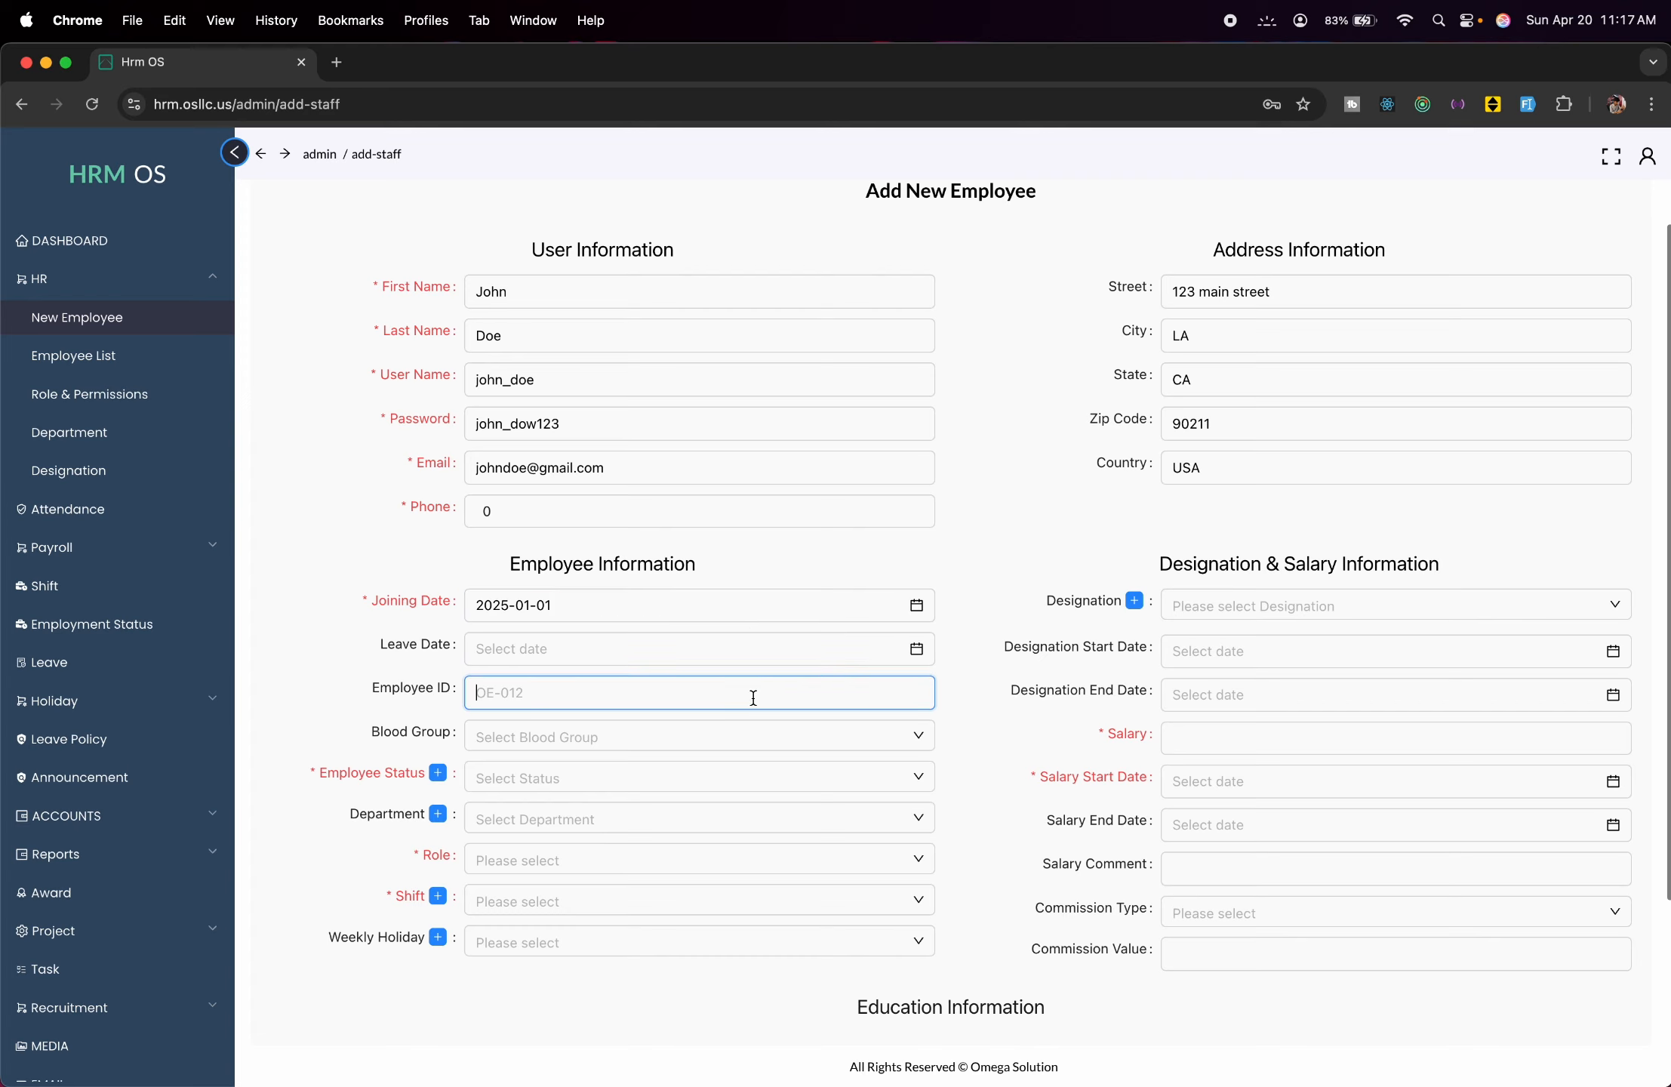
{"action": "type", "text": "emp-1"}
{"action": "left_click", "coordinate": [744, 739]}
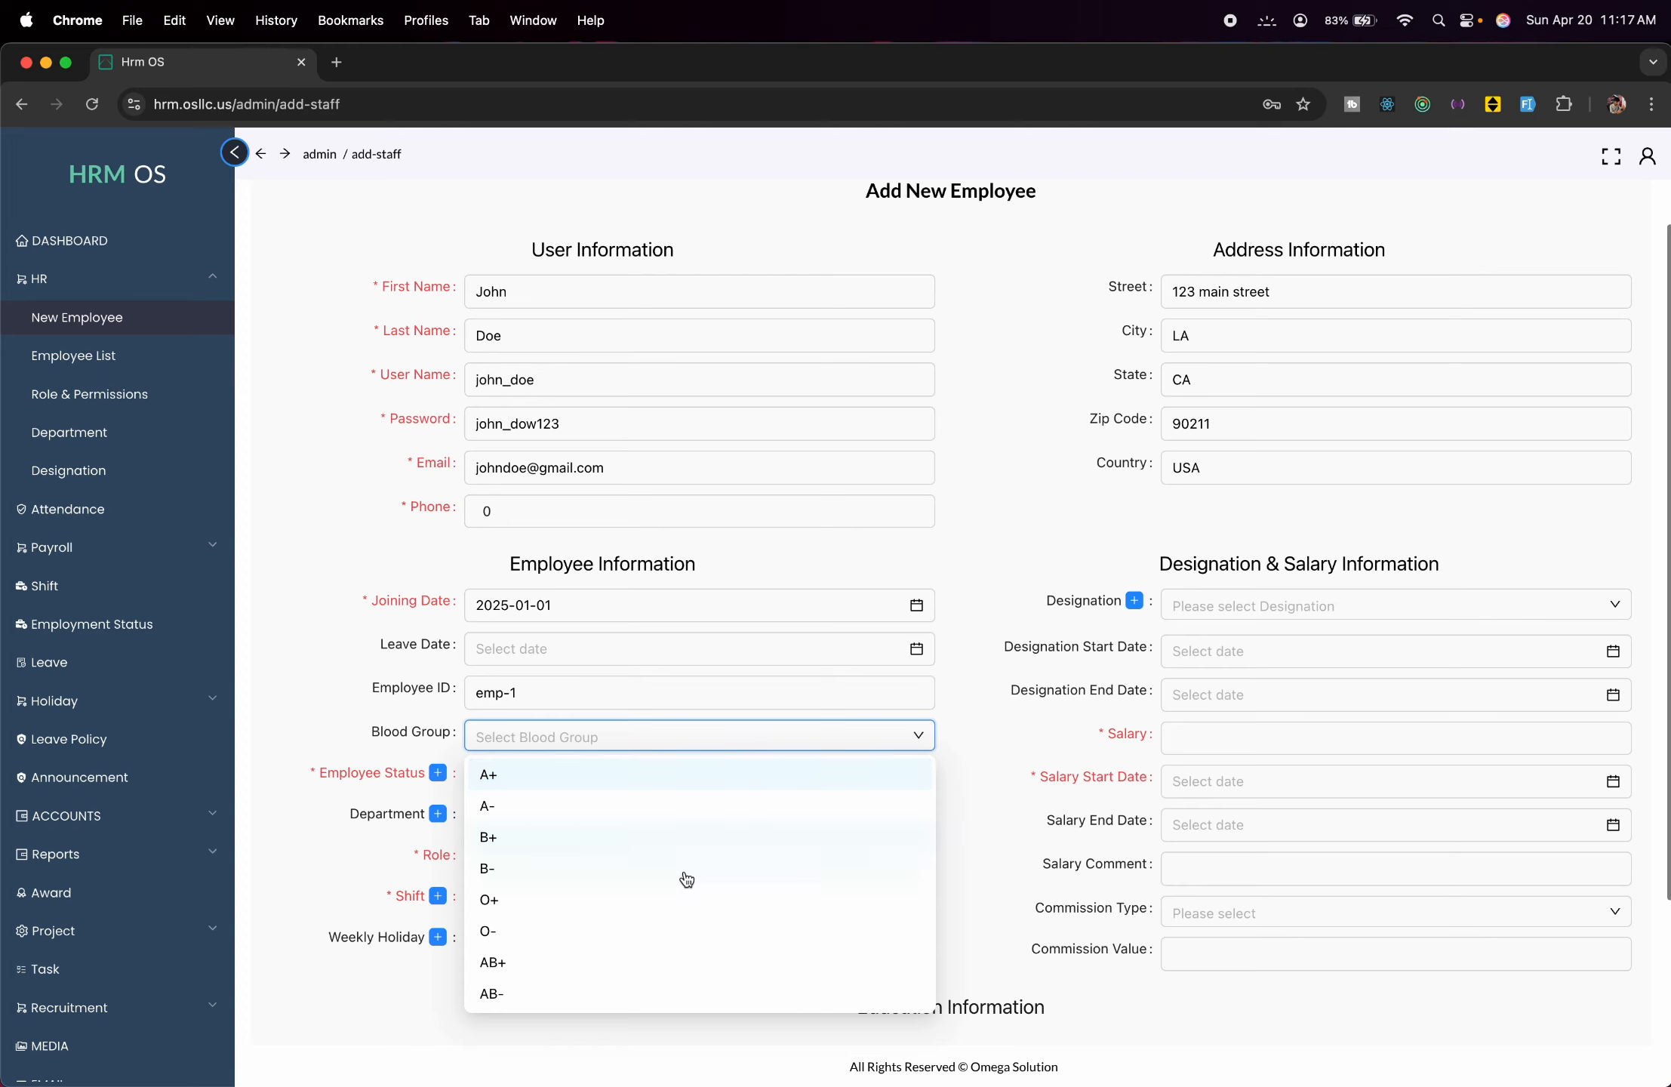
{"action": "left_click", "coordinate": [633, 839]}
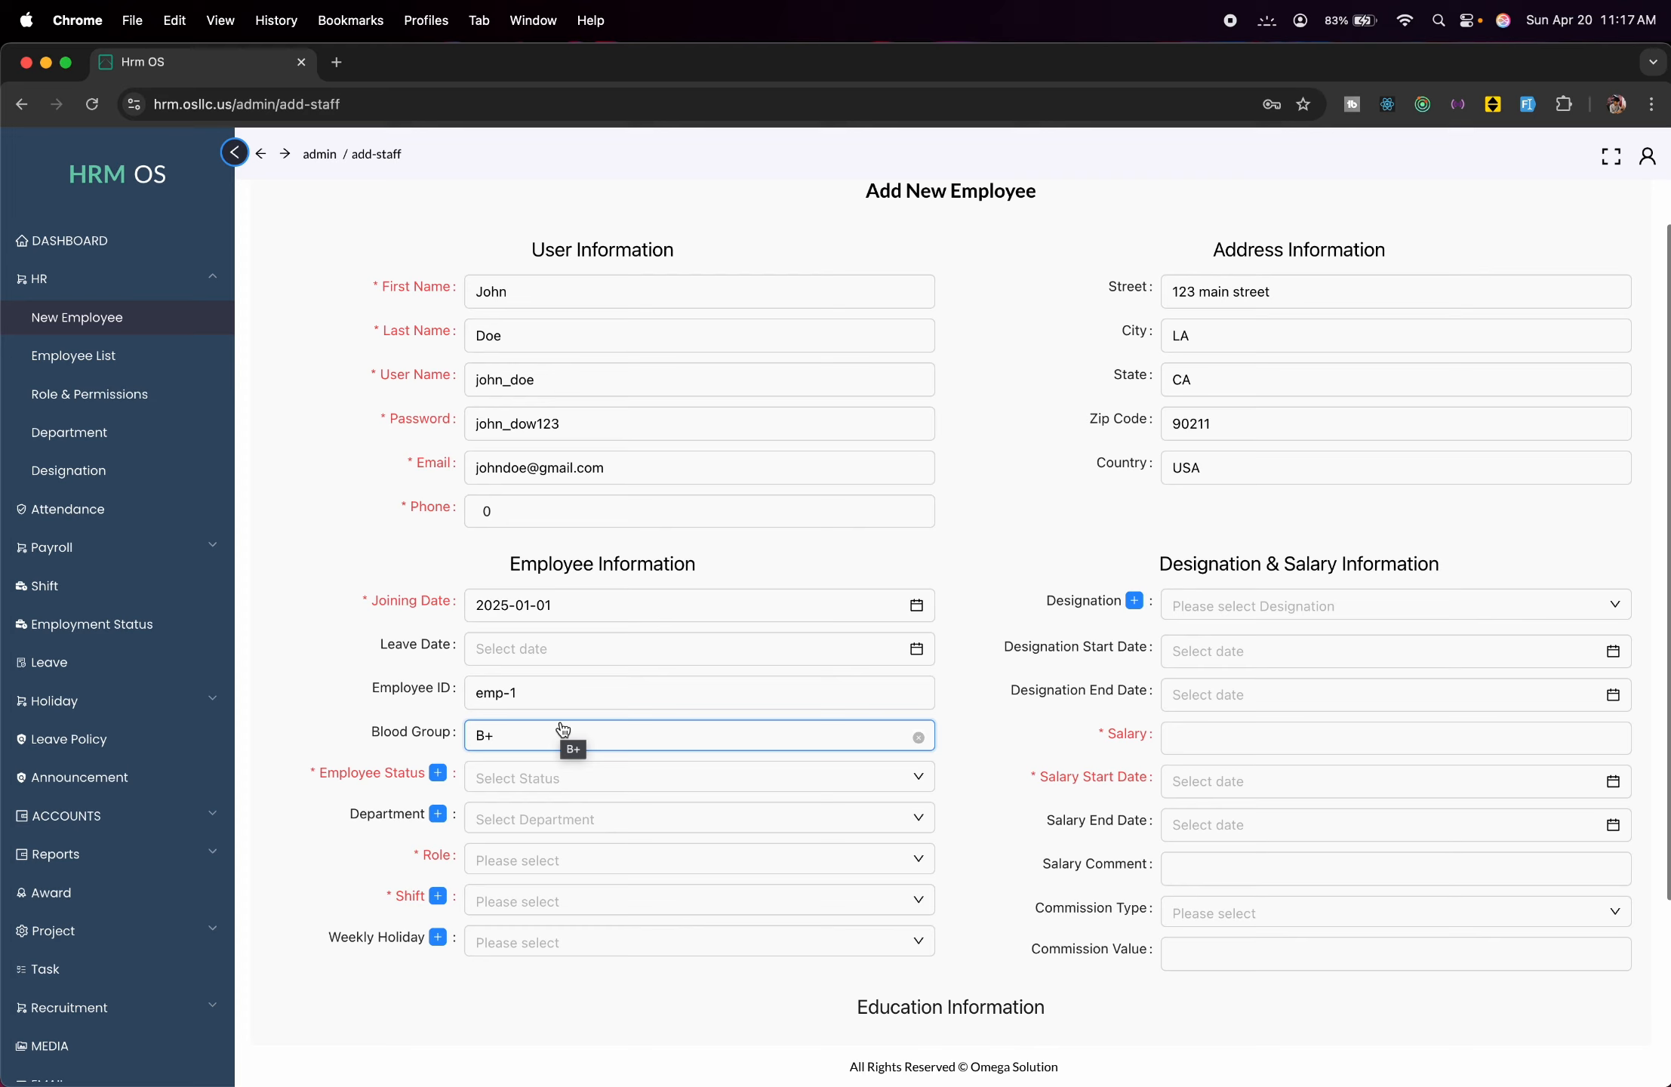
Set status Demo Employment, Demo Department, manager role and Demo Shift; weekly holiday list is empty.
{"action": "left_click", "coordinate": [642, 776]}
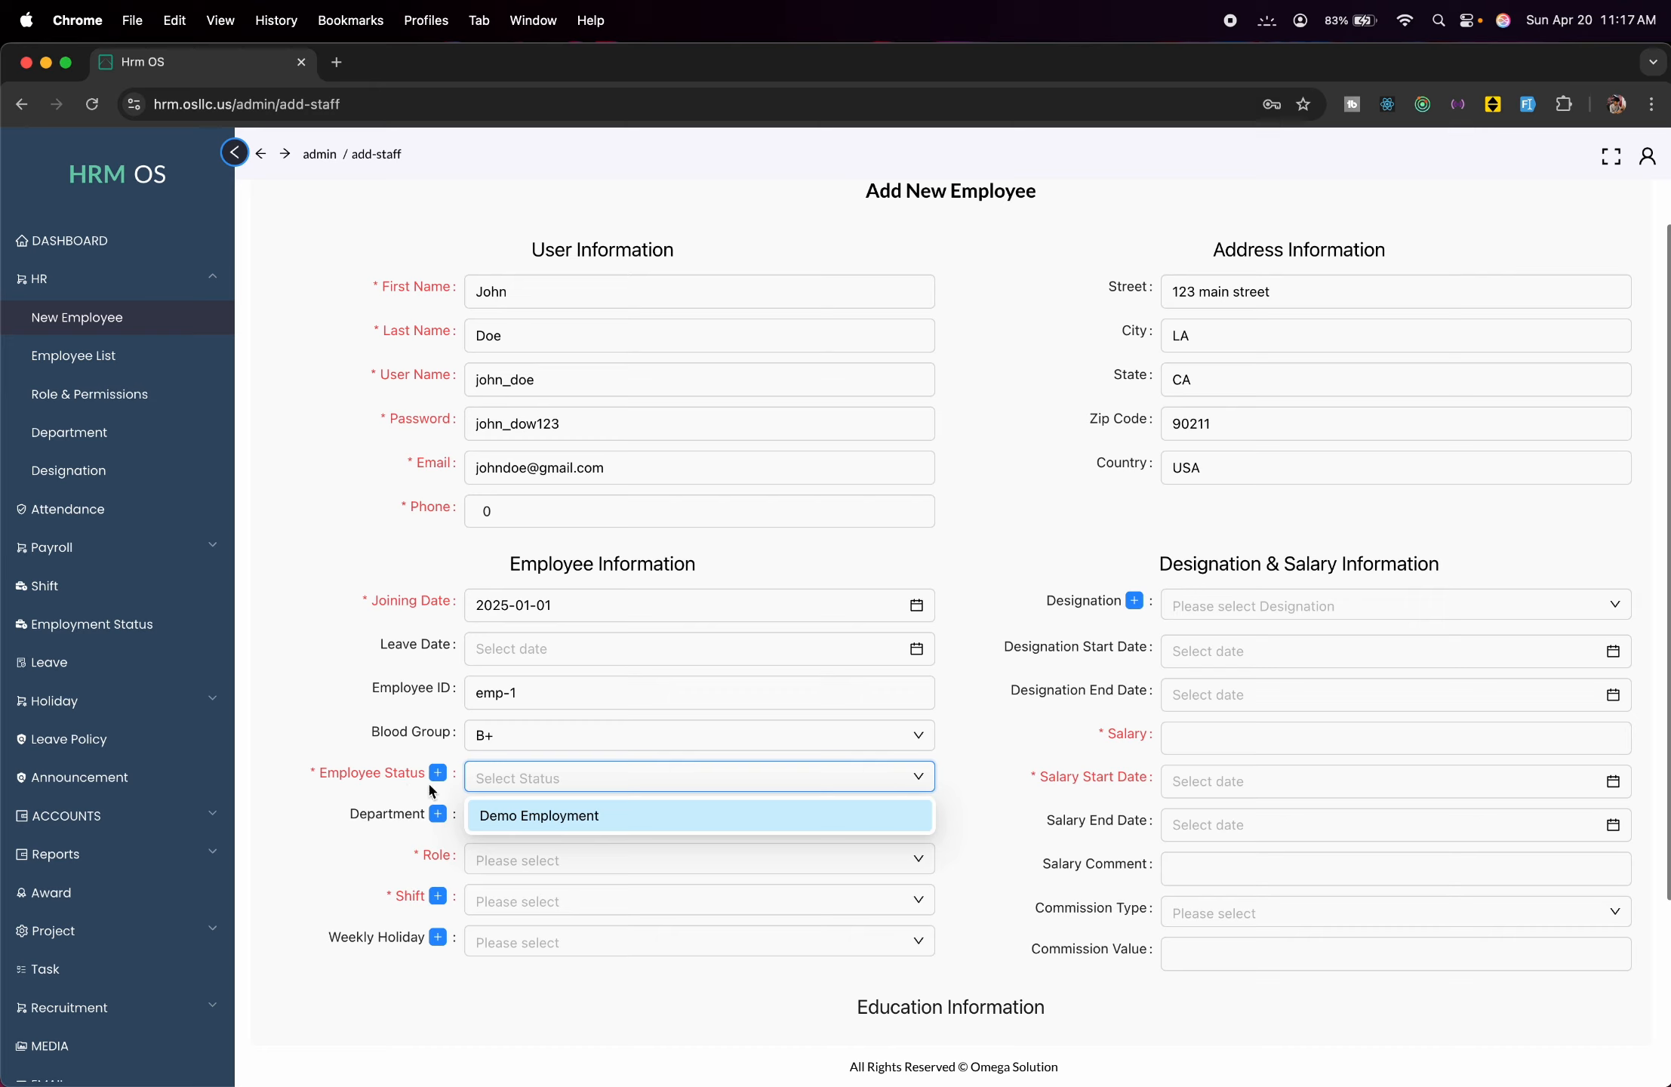
{"action": "left_click", "coordinate": [561, 820]}
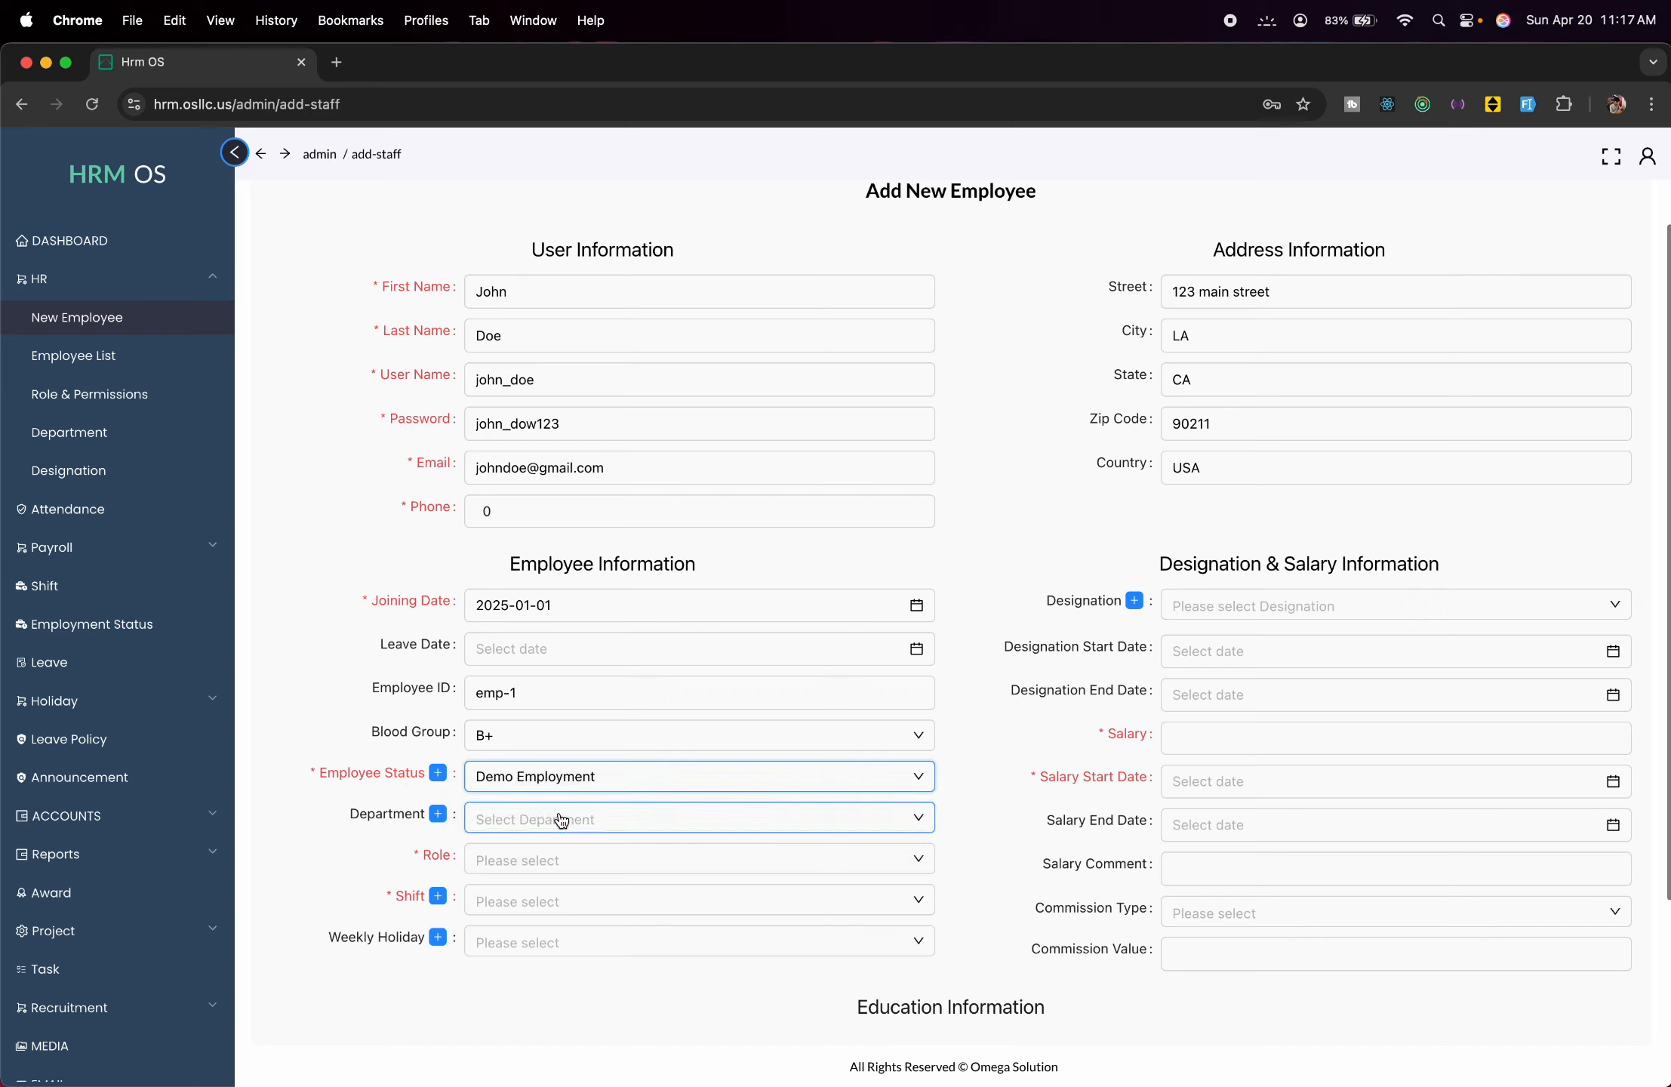
{"action": "left_click", "coordinate": [561, 820]}
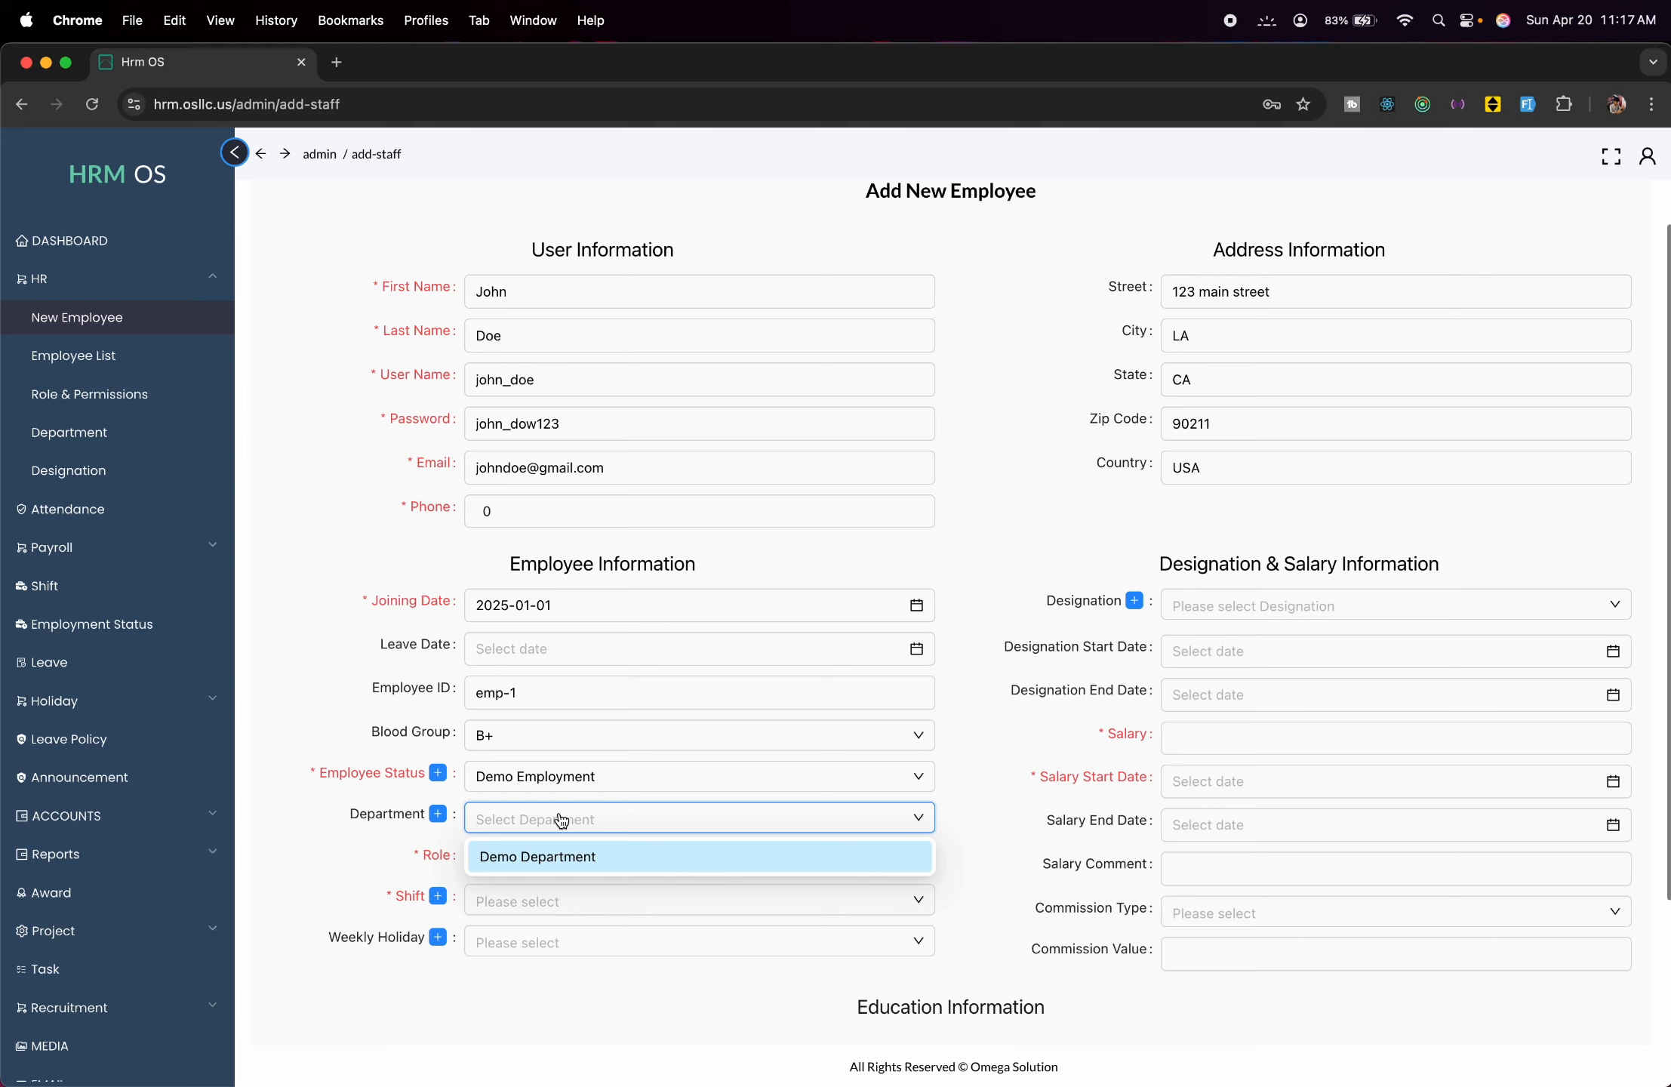
{"action": "left_click", "coordinate": [572, 860]}
{"action": "left_click", "coordinate": [602, 861]}
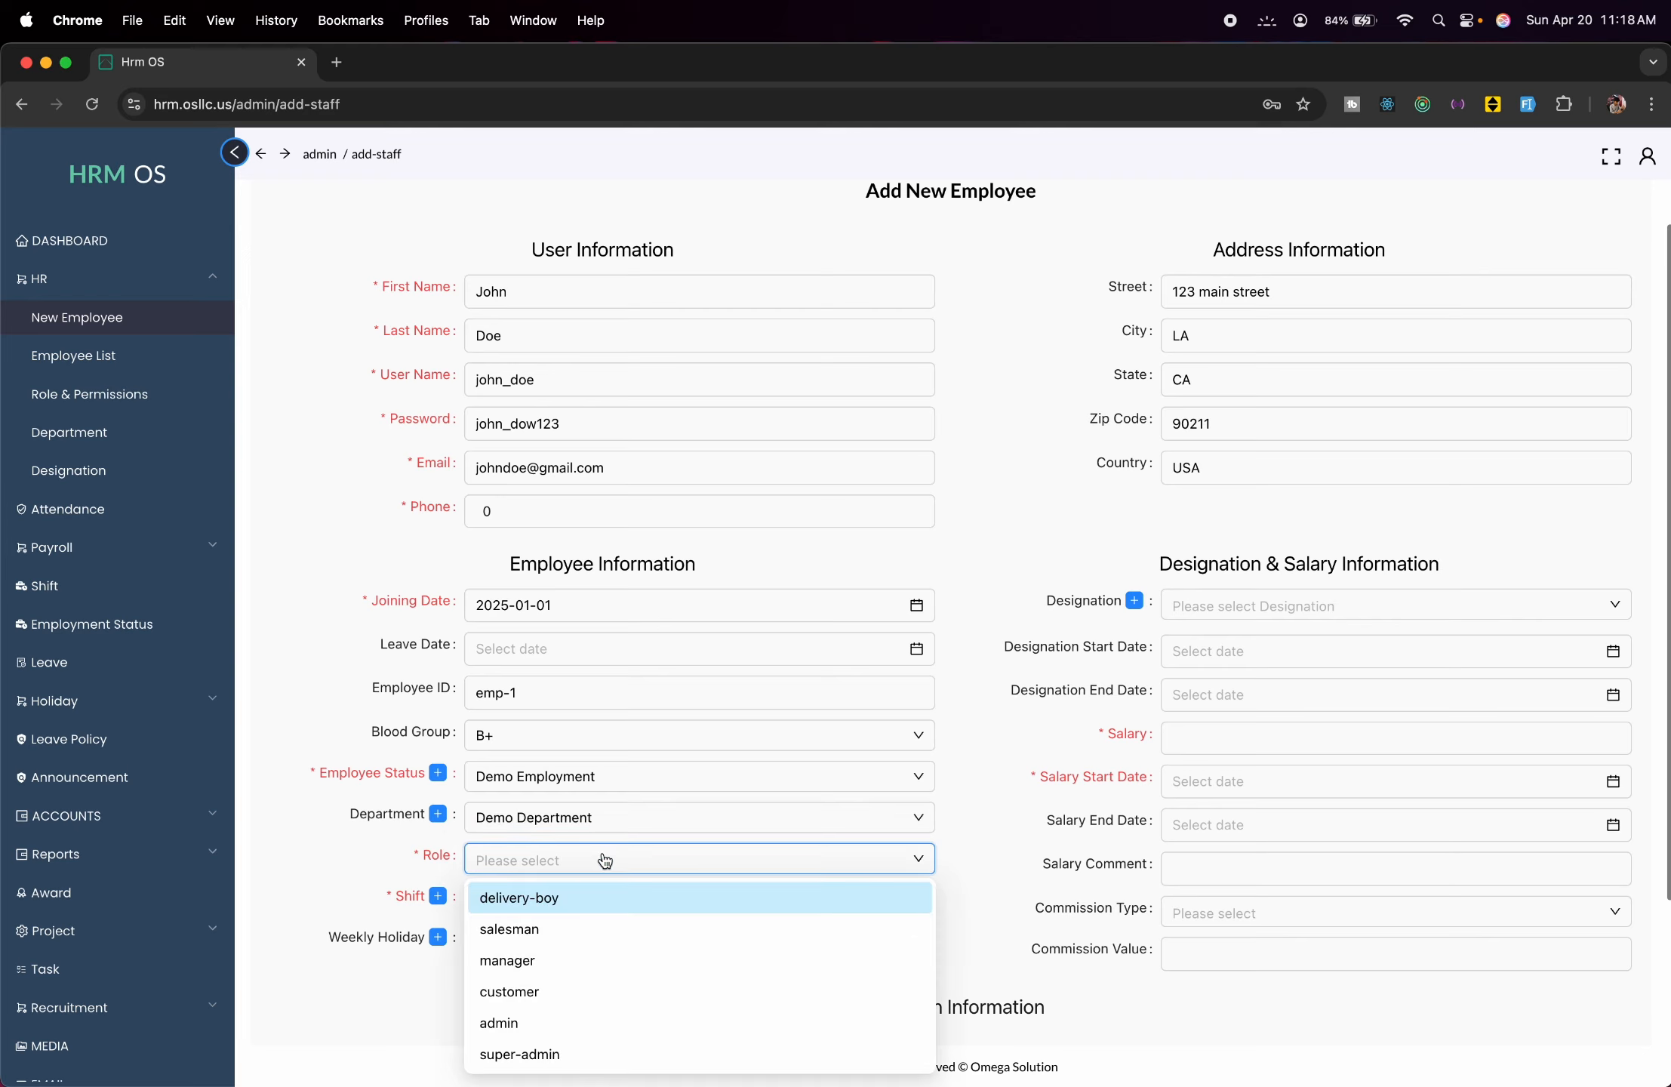
{"action": "left_click", "coordinate": [586, 970]}
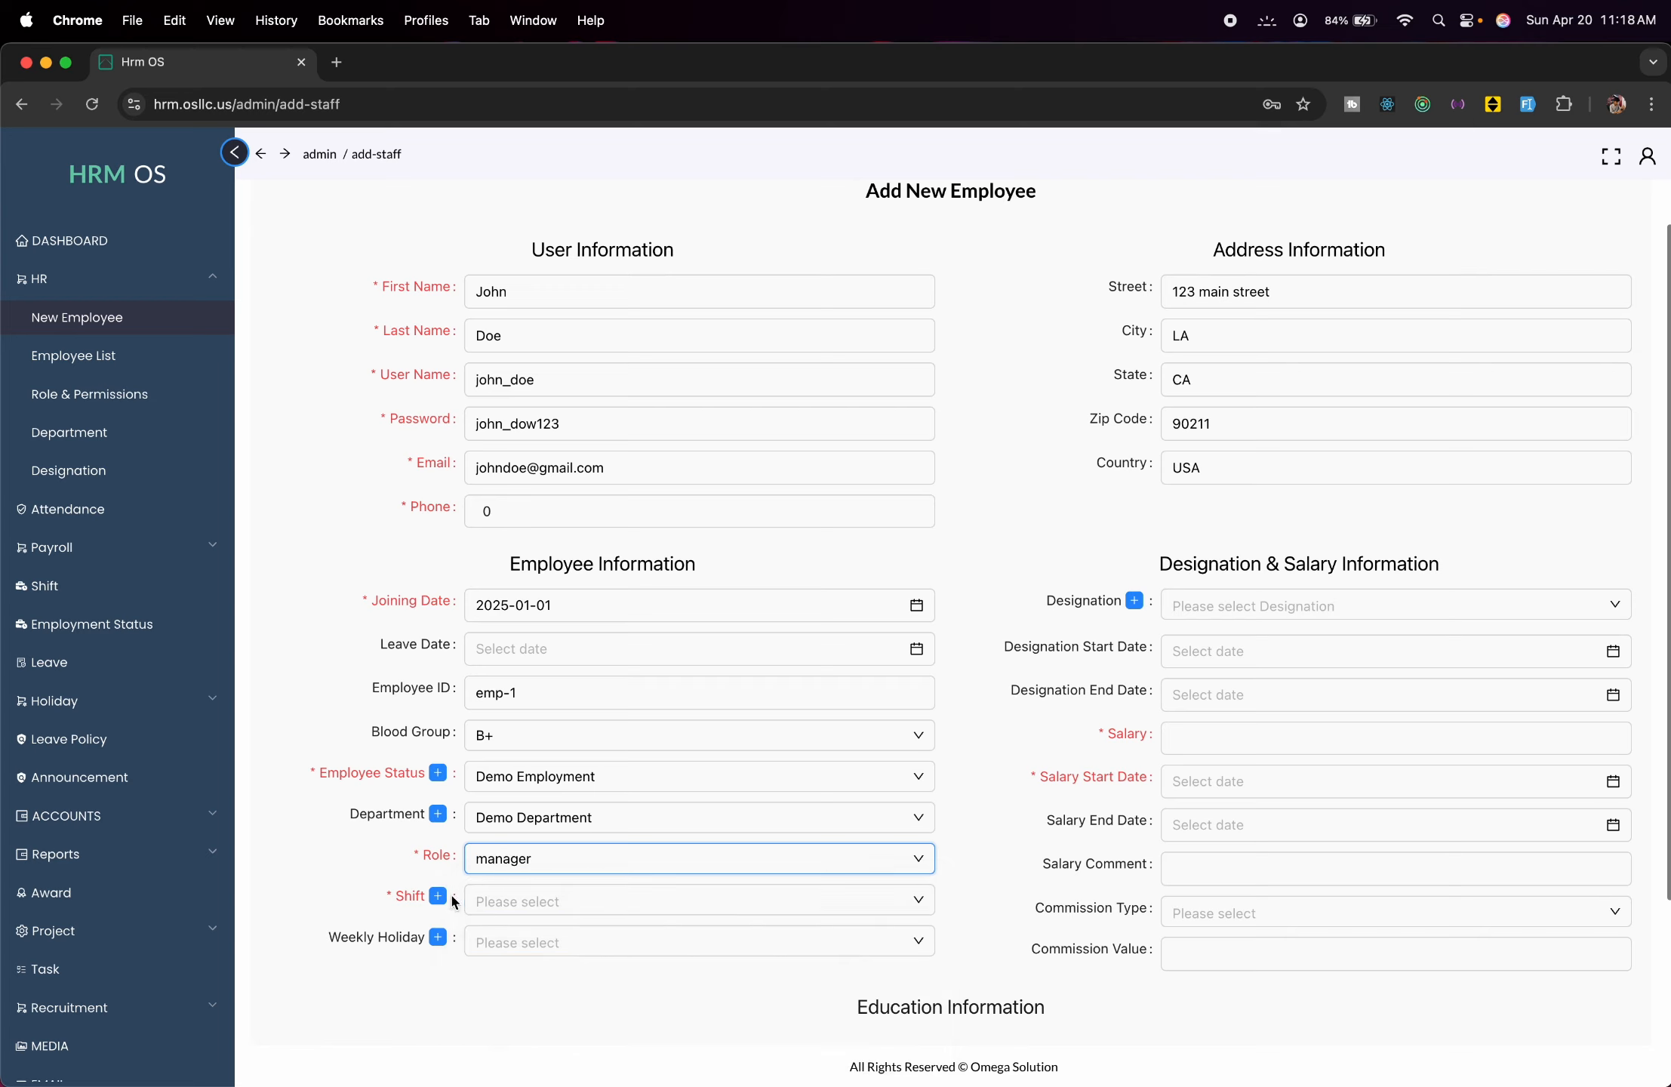
{"action": "left_click", "coordinate": [556, 915]}
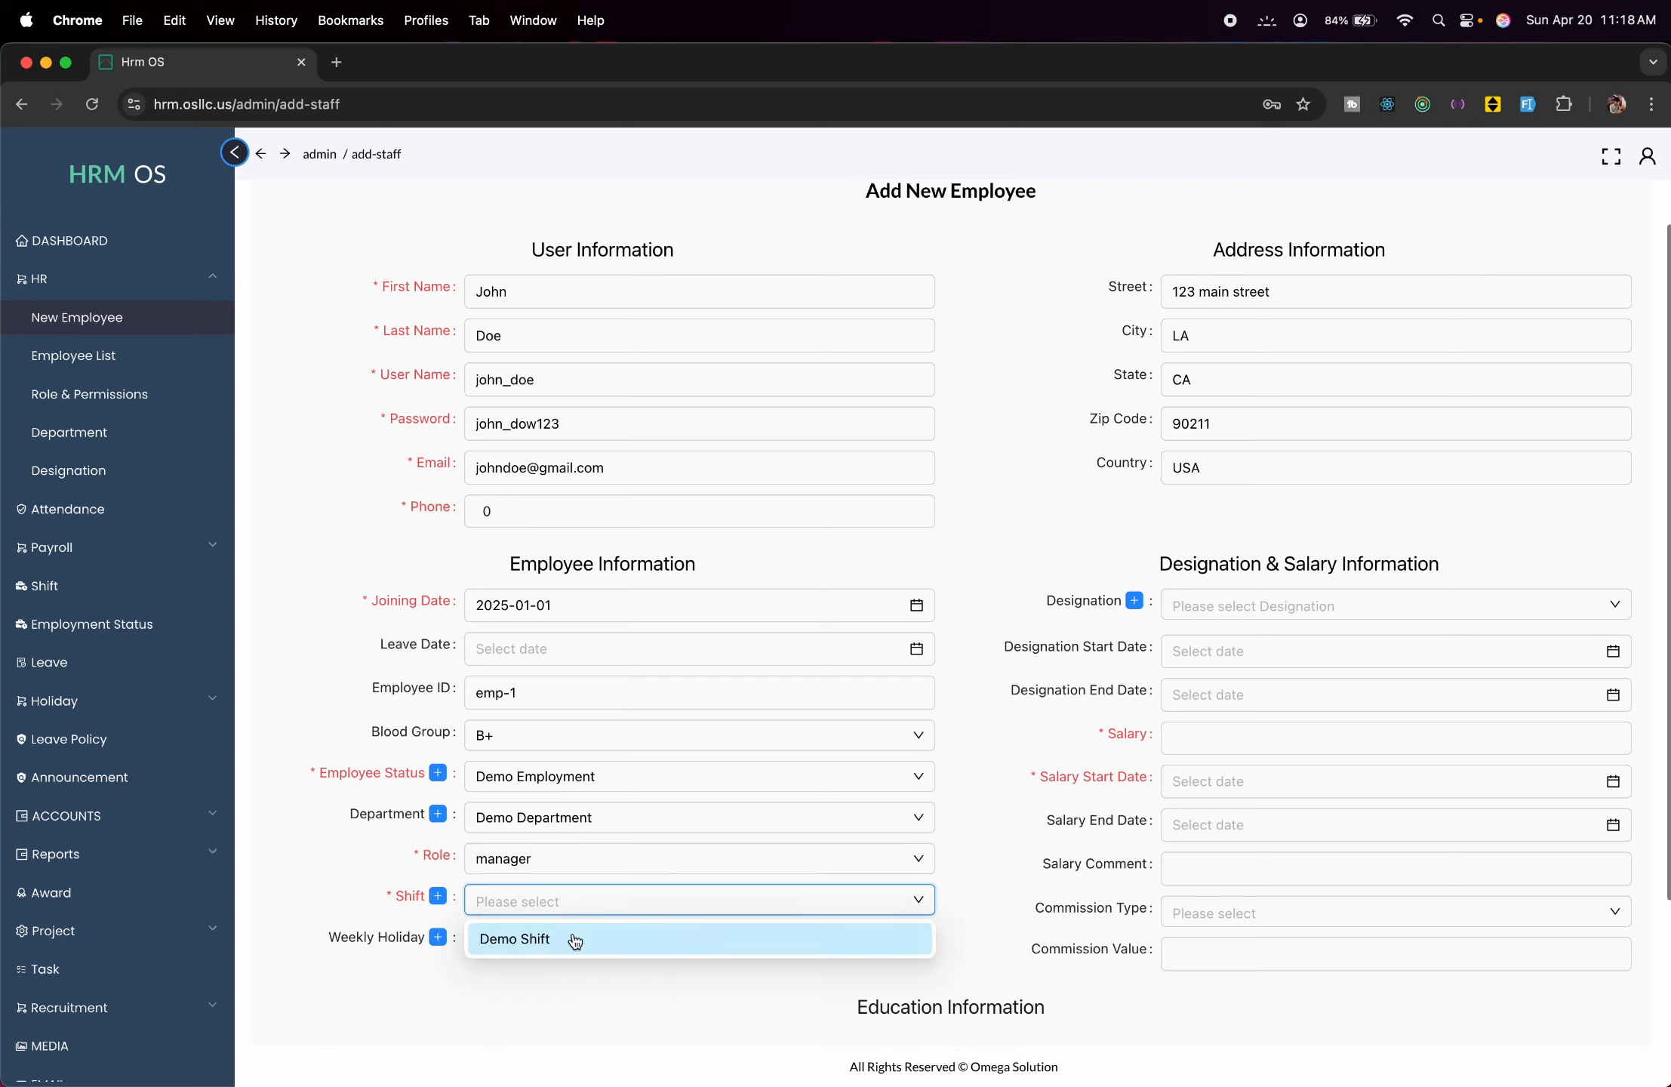
{"action": "left_click", "coordinate": [571, 939]}
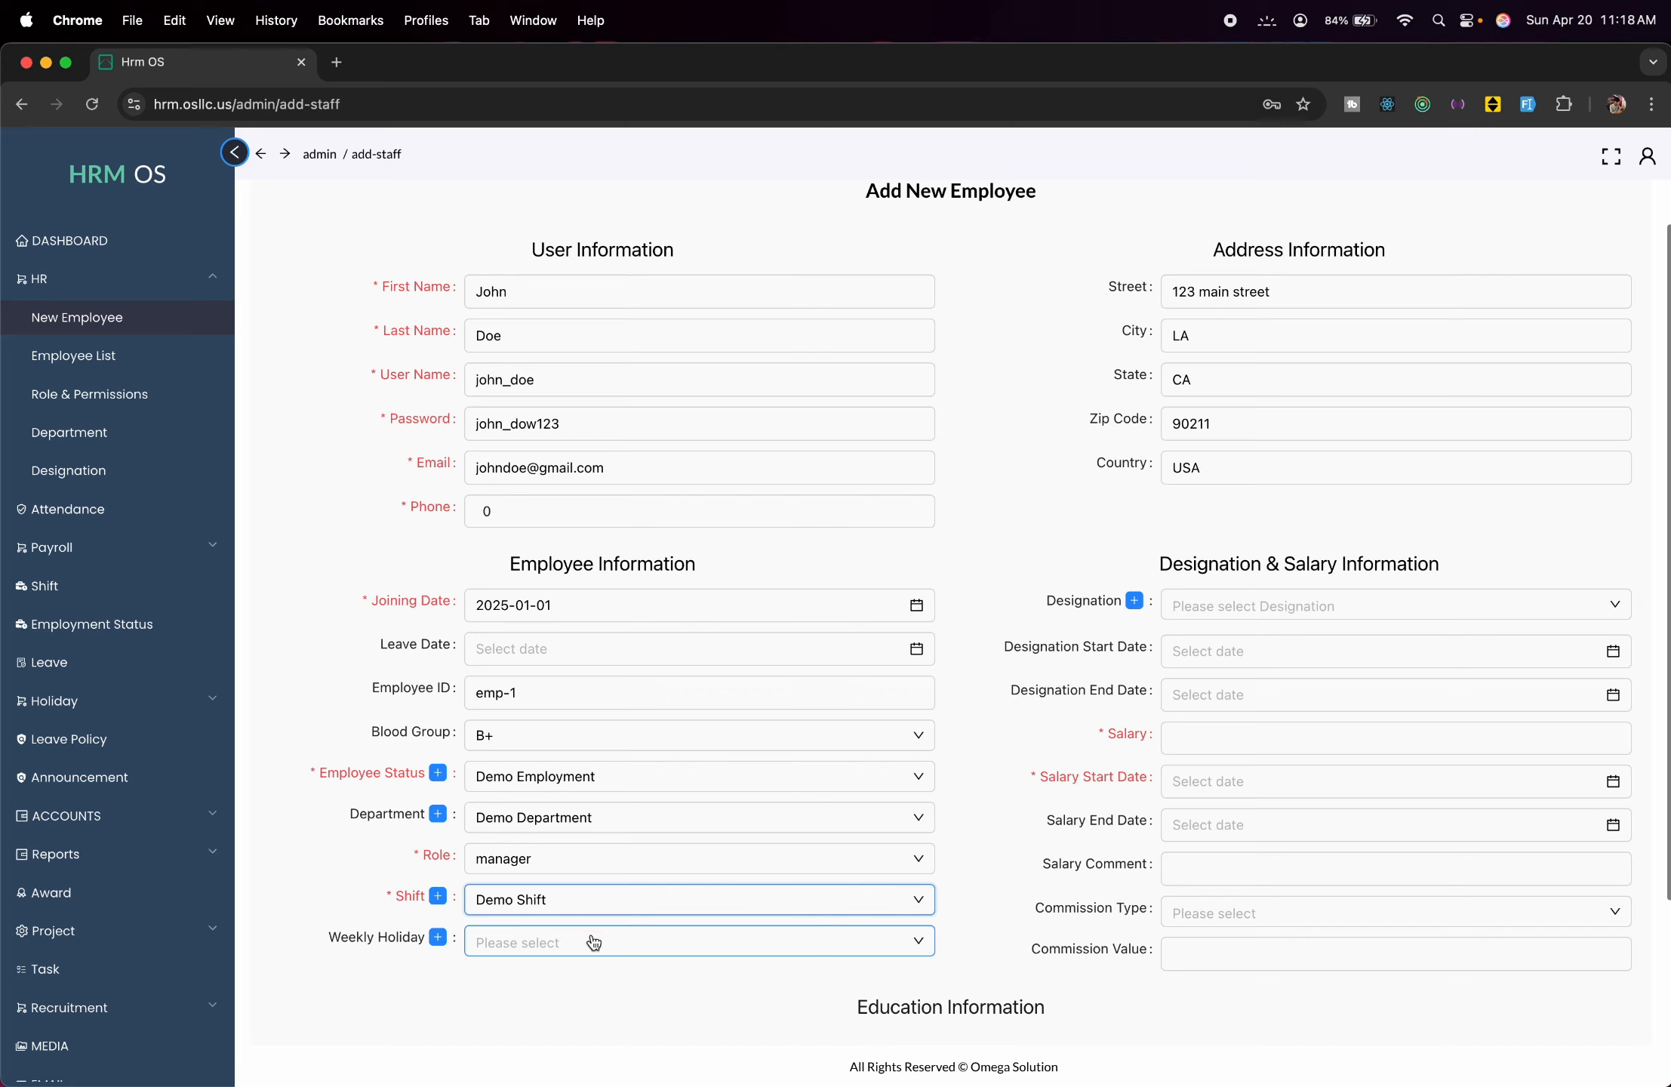
{"action": "left_click", "coordinate": [613, 939]}
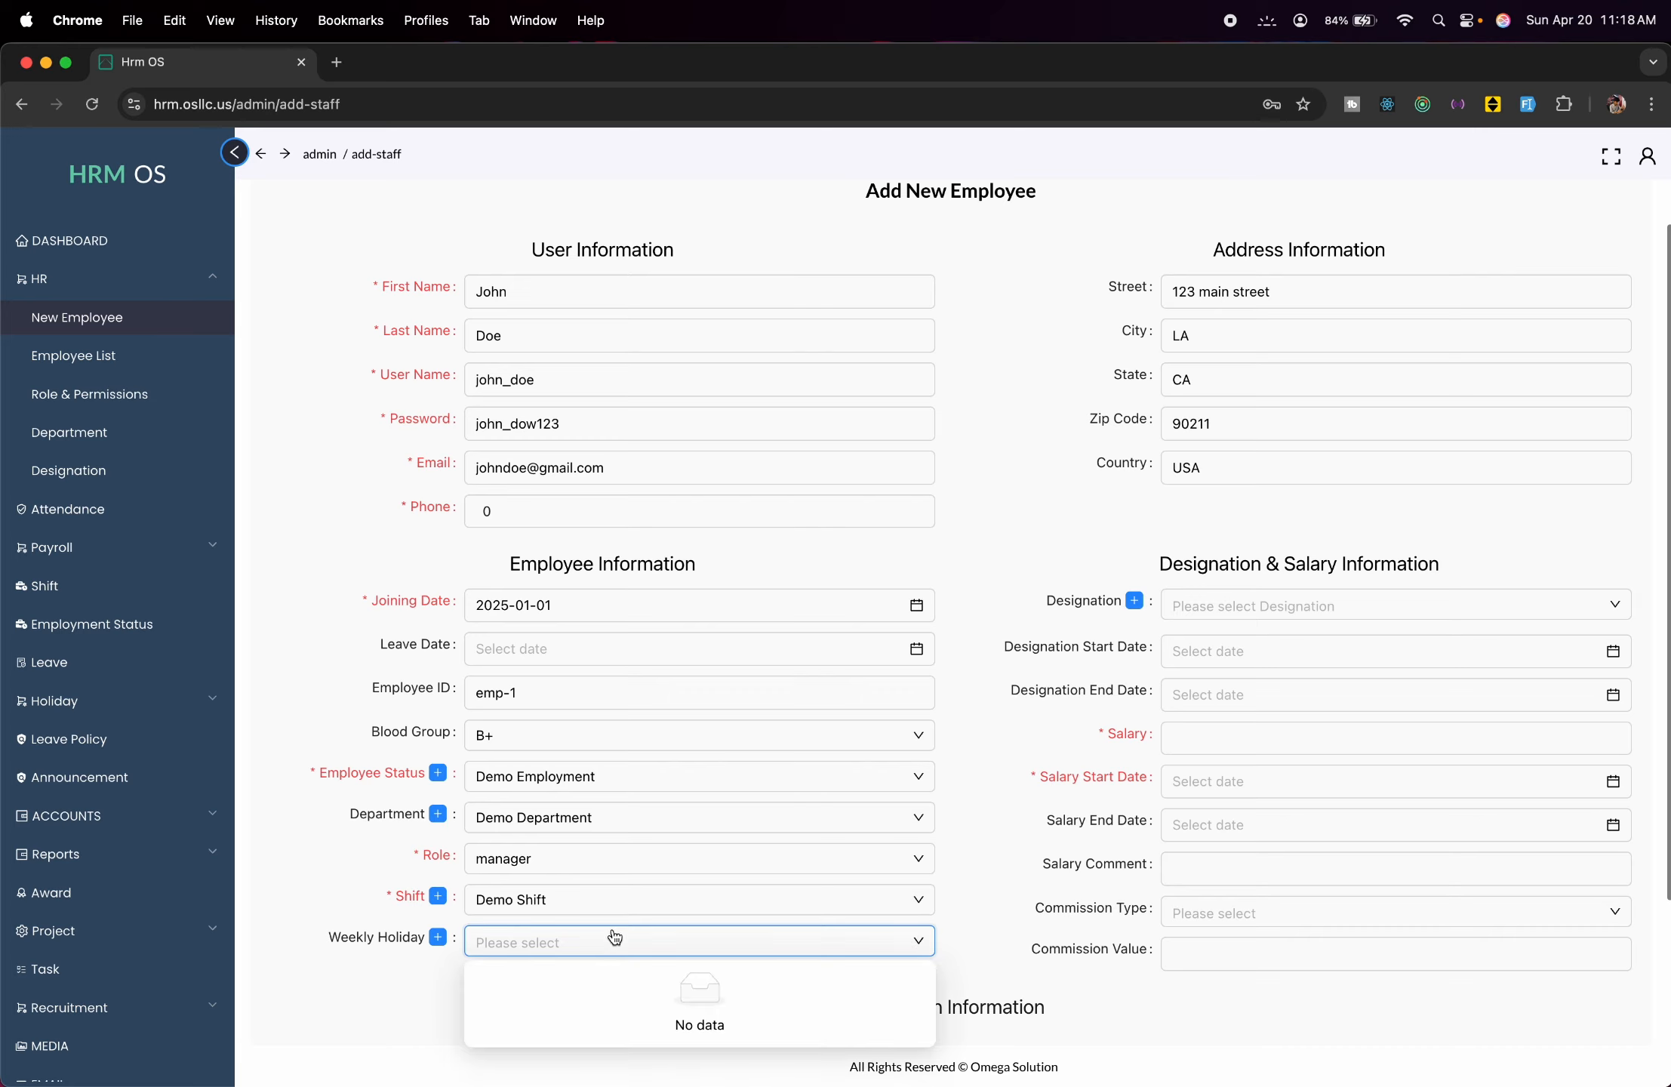
{"action": "left_click", "coordinate": [289, 877]}
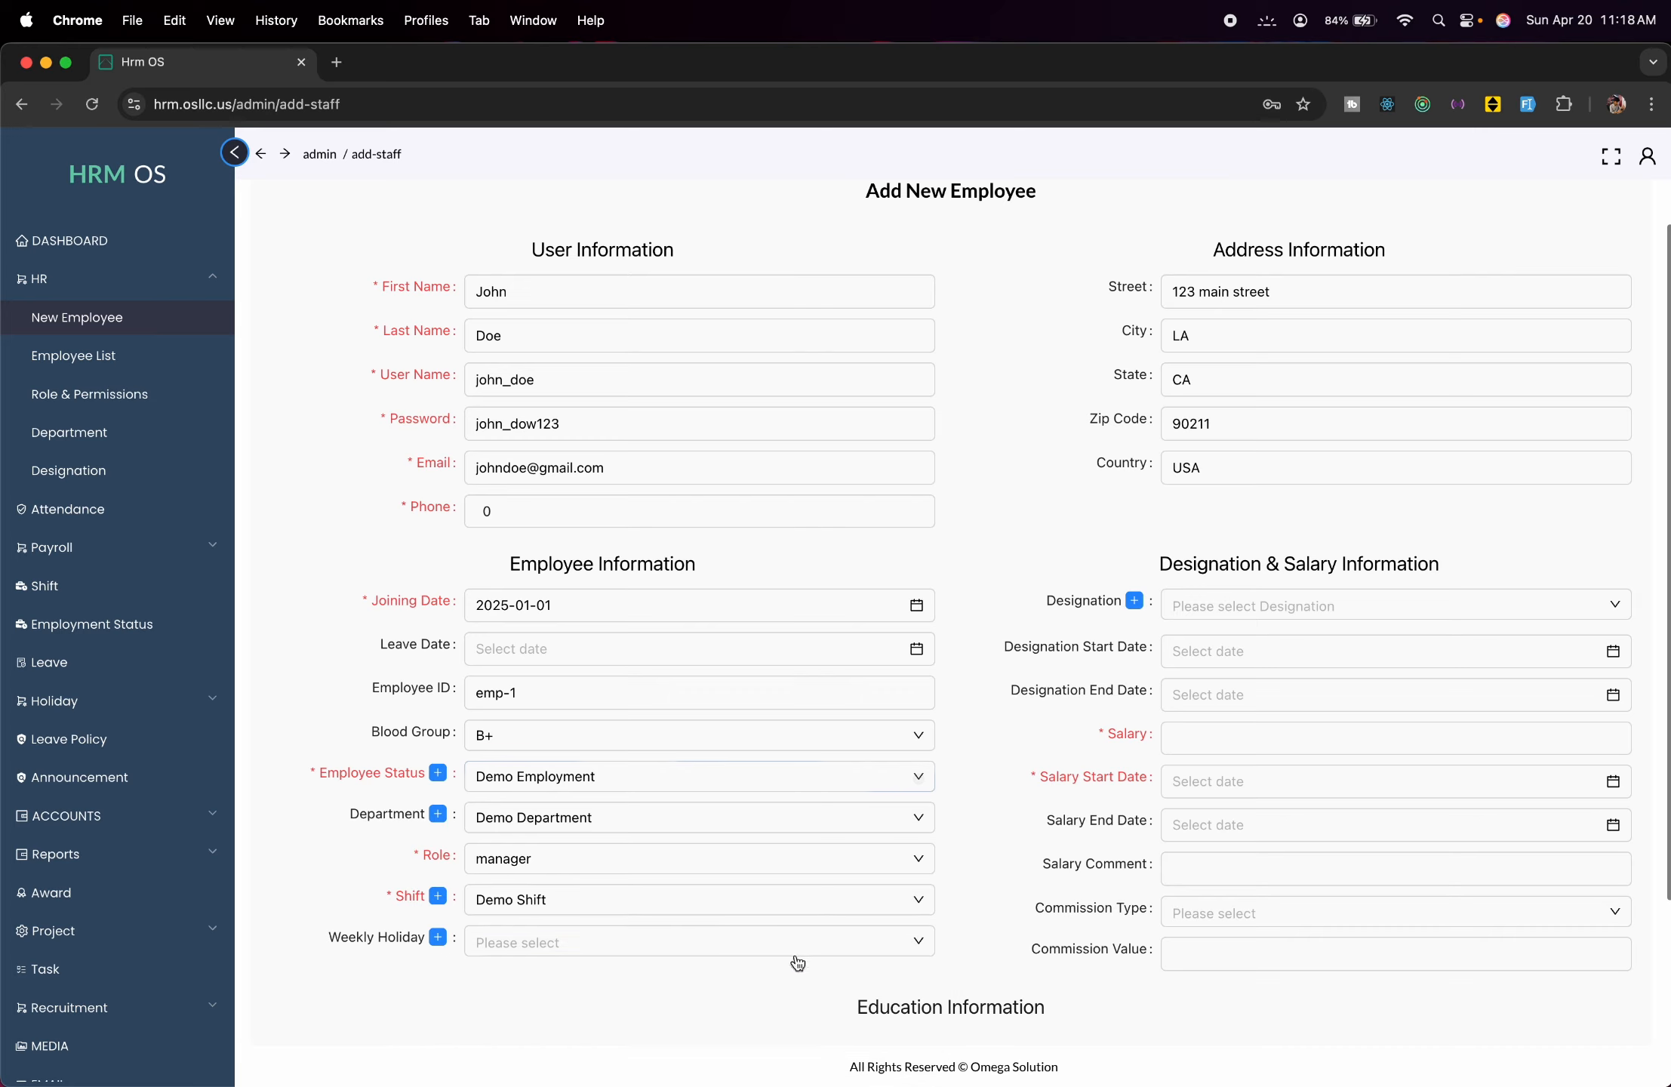
Create a weekly holiday named 'Standard Weekly Holiday' running Saturday to Sunday.
{"action": "left_click", "coordinate": [438, 939]}
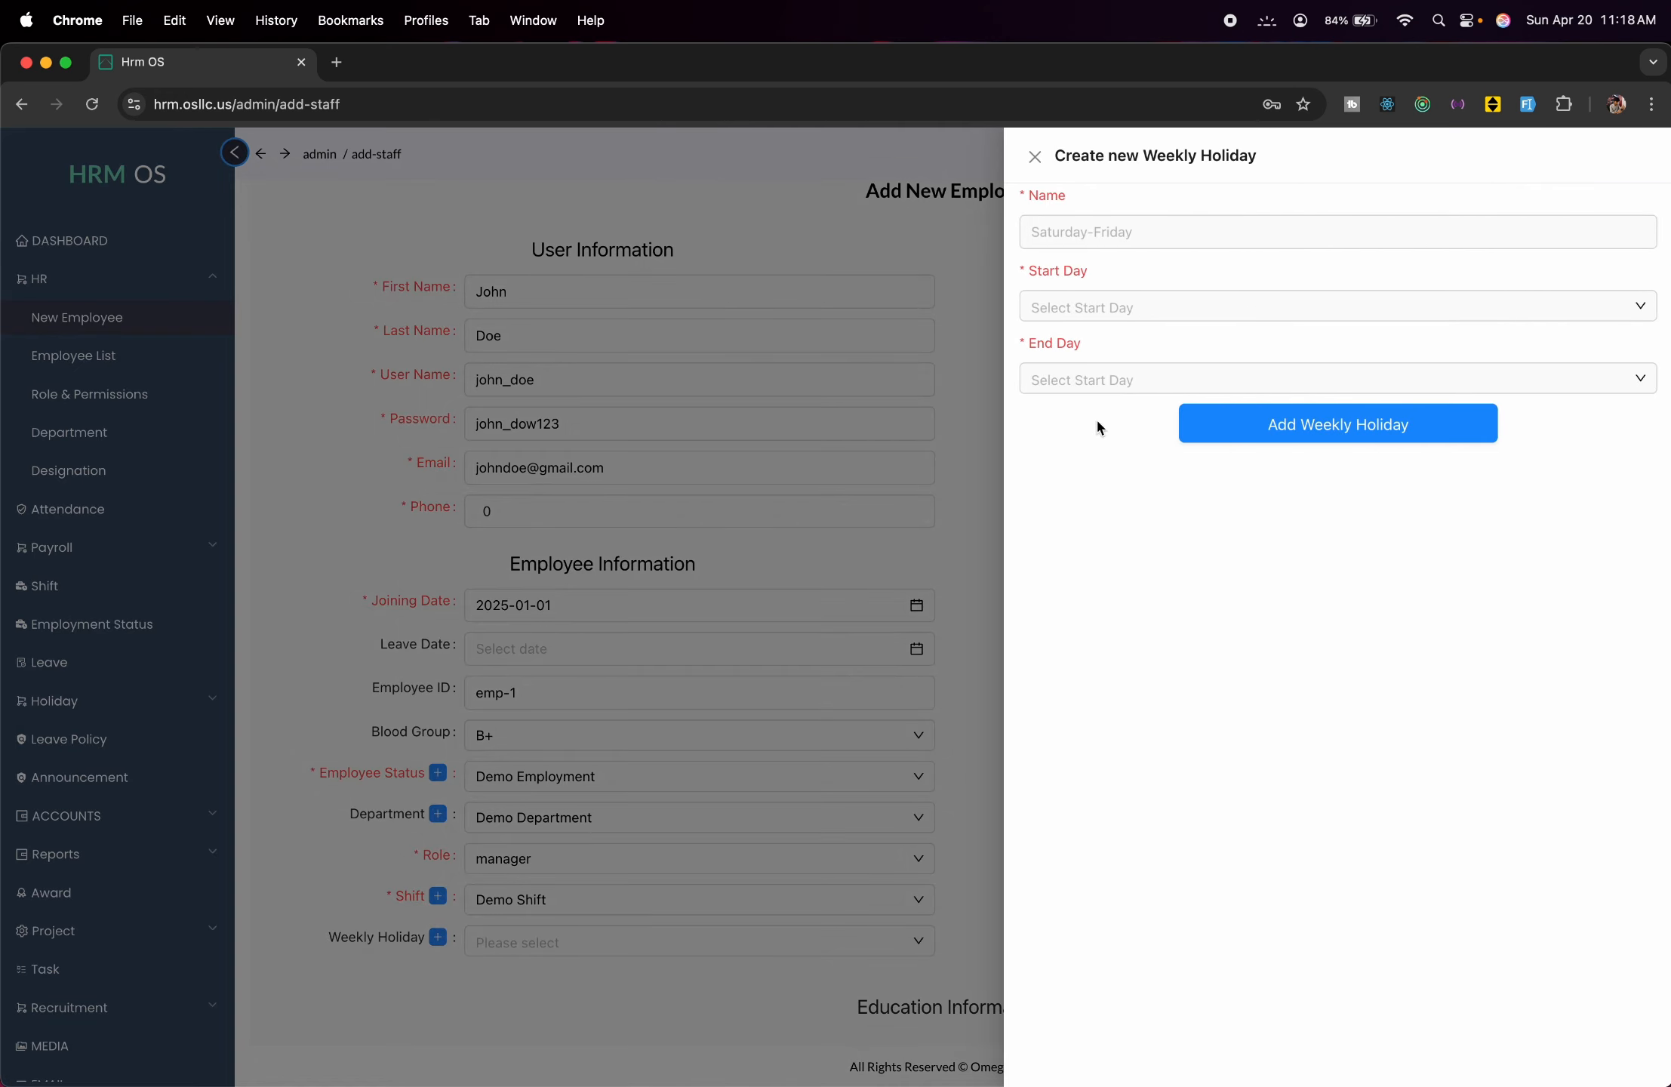
{"action": "left_click", "coordinate": [1087, 234]}
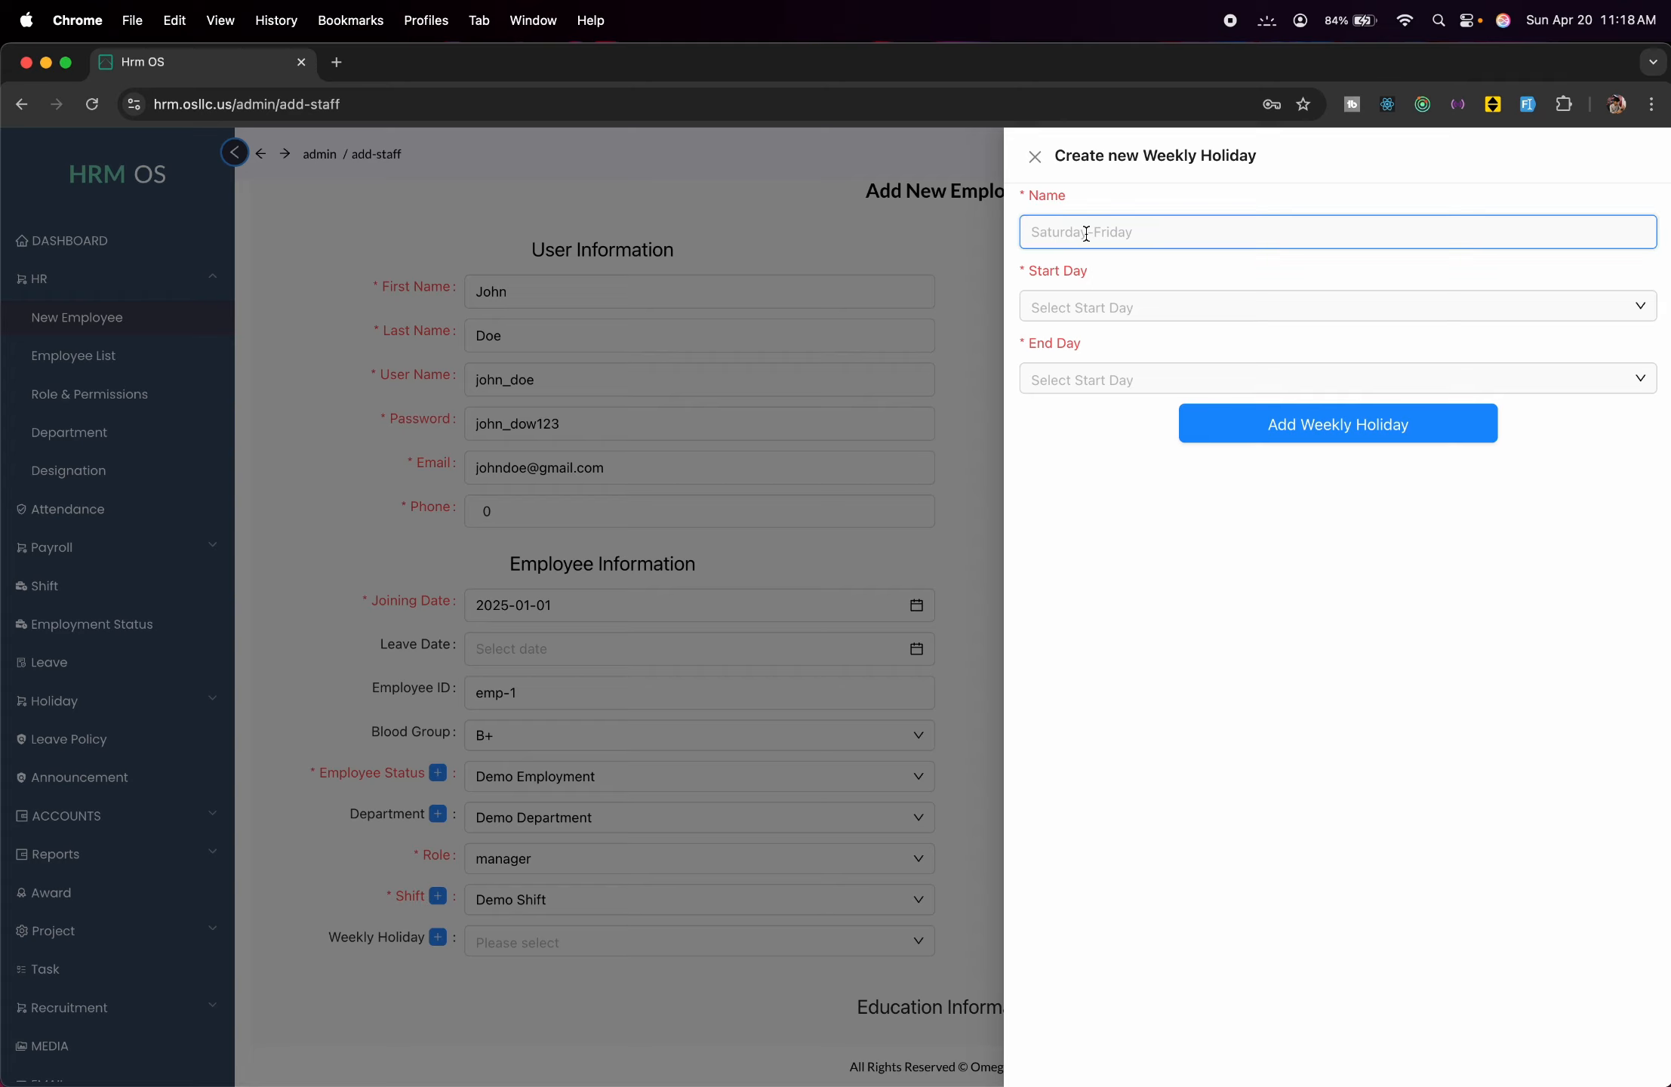
{"action": "type", "text": "Standard Weekly Holiday"}
{"action": "left_click", "coordinate": [1159, 317]}
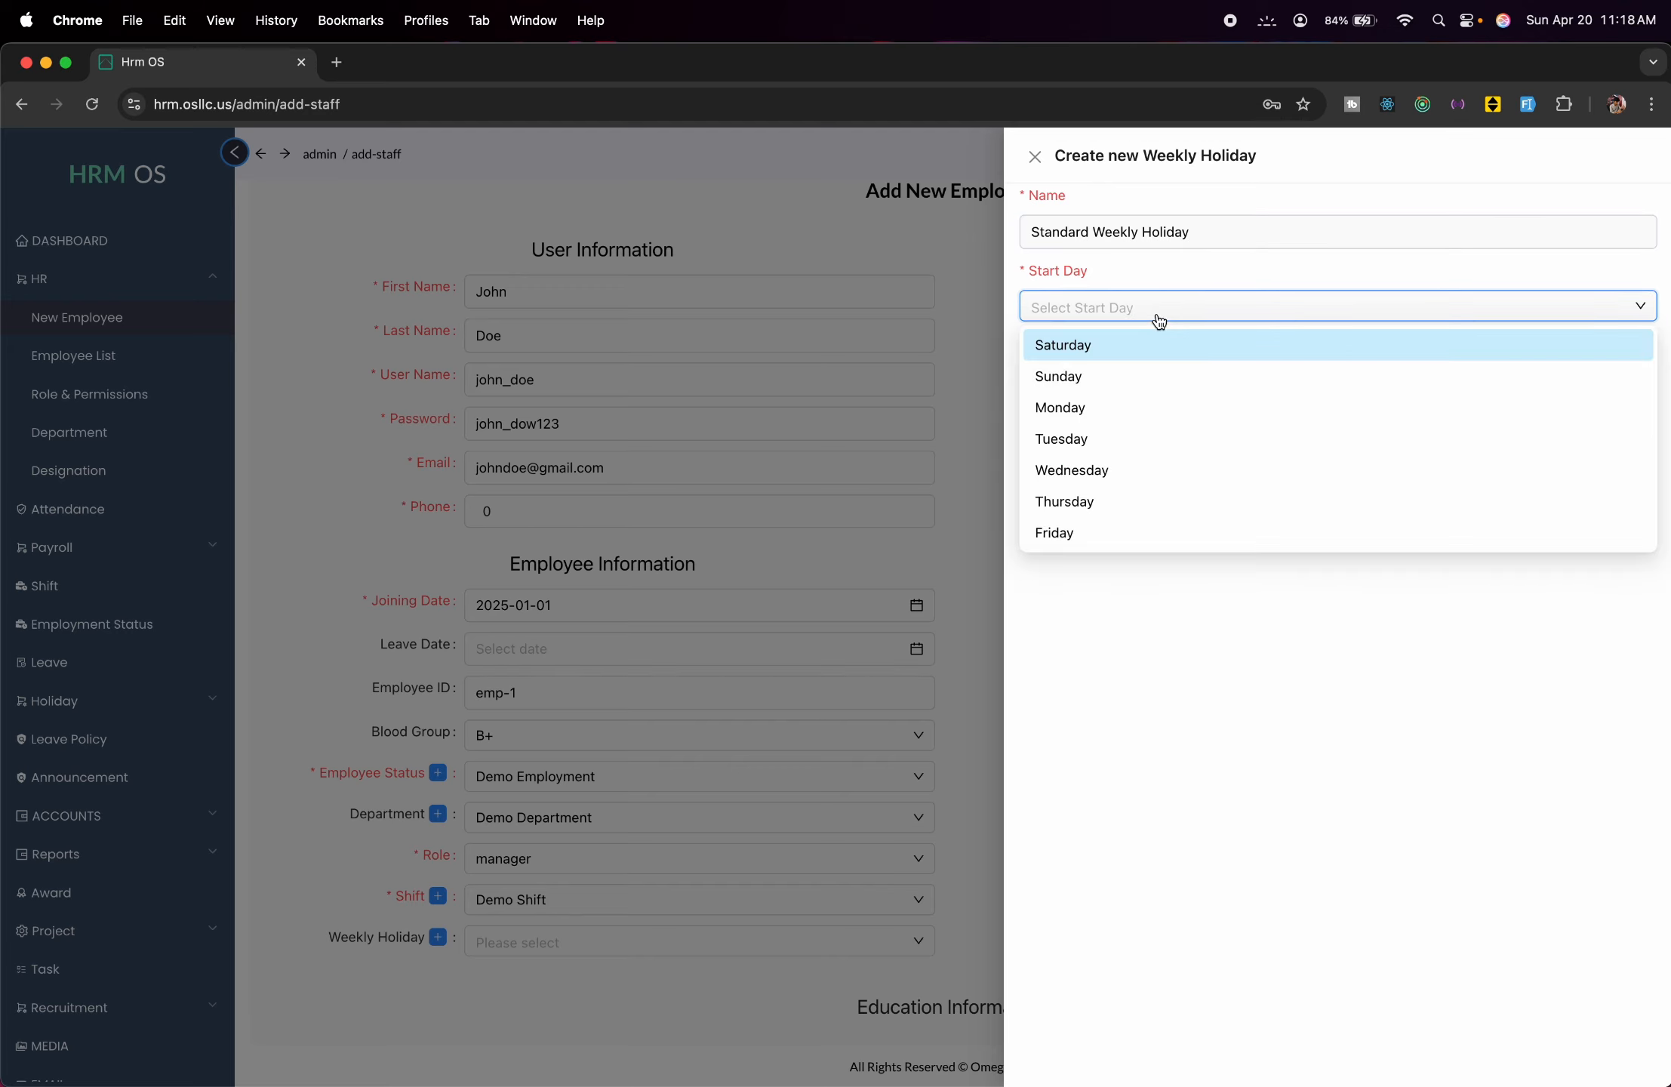
{"action": "left_click", "coordinate": [1143, 355]}
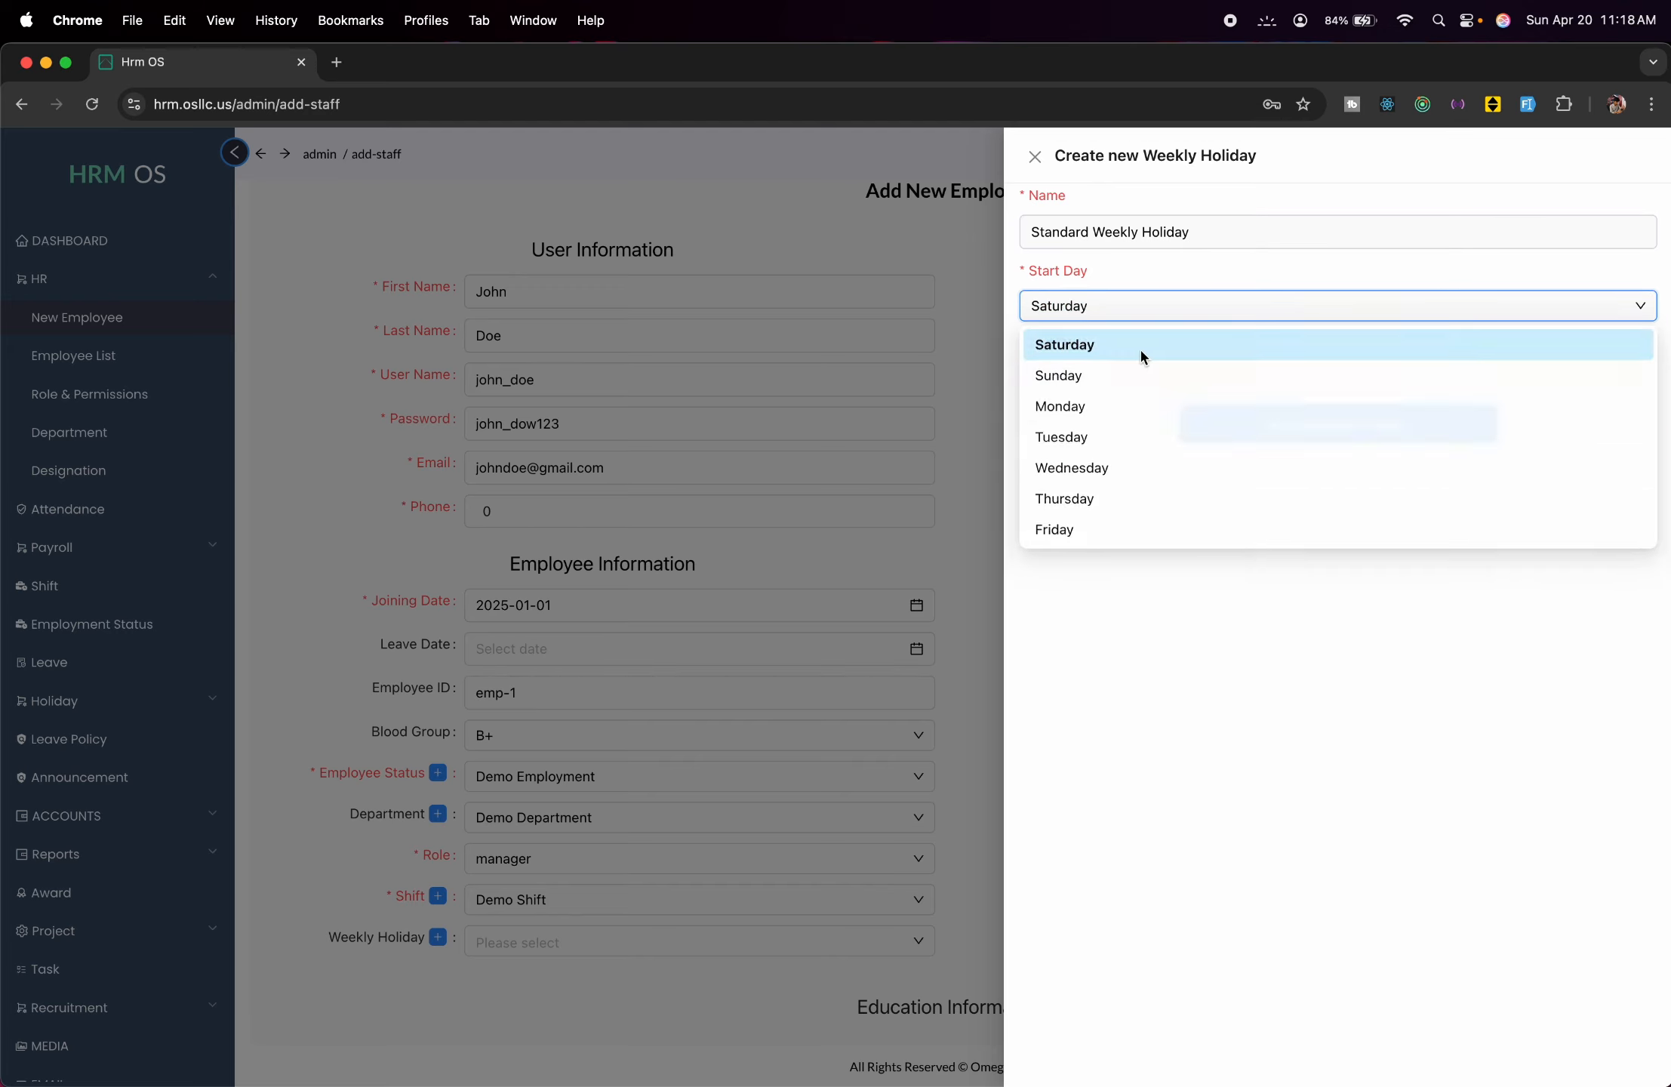
{"action": "left_click", "coordinate": [1253, 379]}
{"action": "left_click", "coordinate": [1253, 445]}
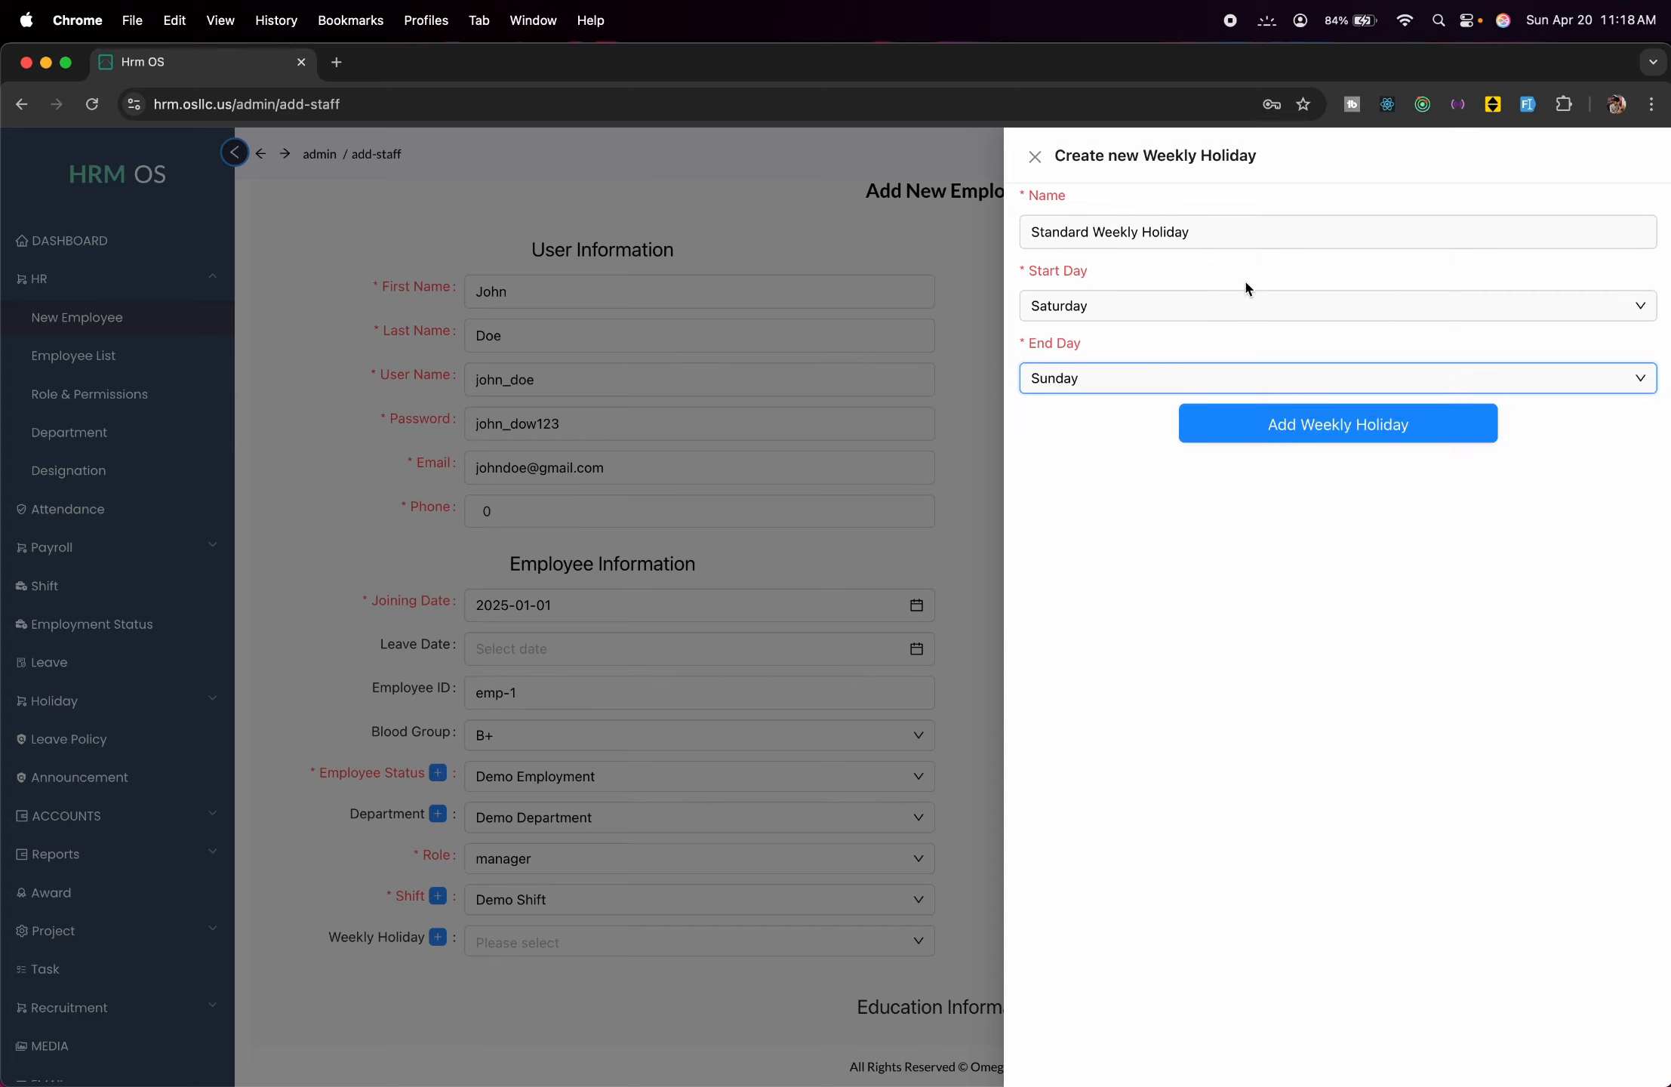
{"action": "left_click", "coordinate": [1294, 439]}
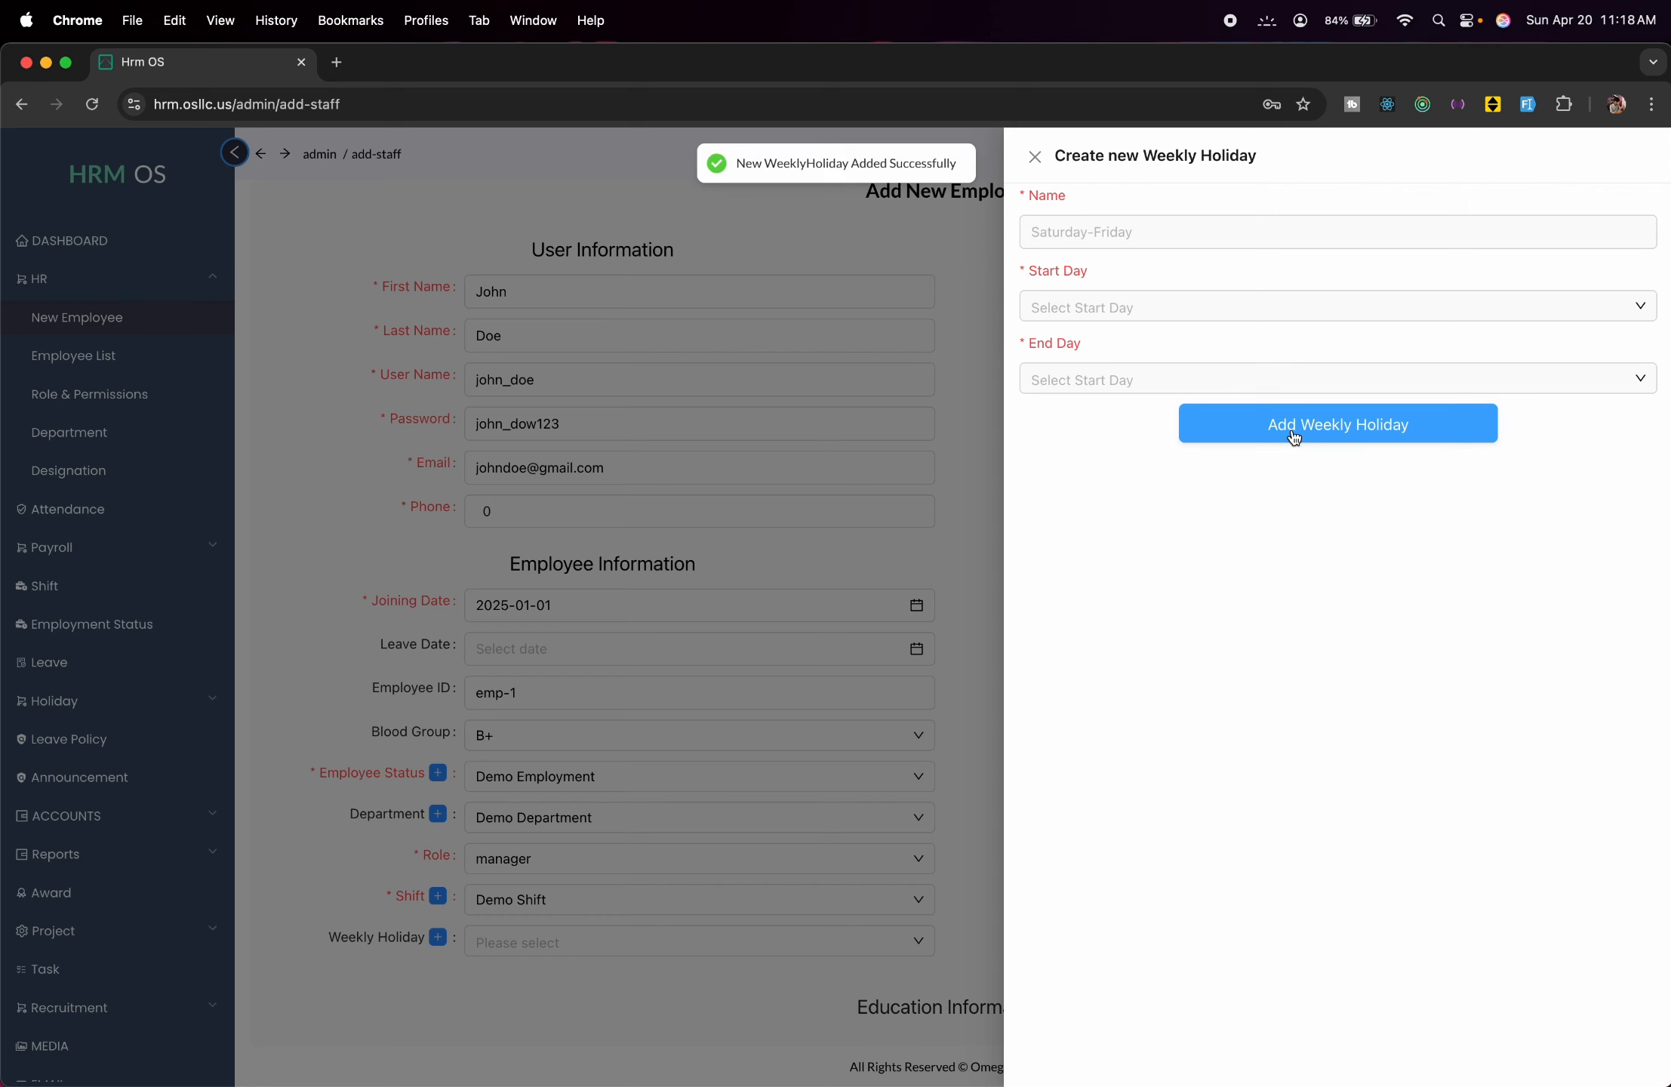
Assign Standard Weekly Holiday as the employee's weekly holiday.
{"action": "left_click", "coordinate": [849, 659]}
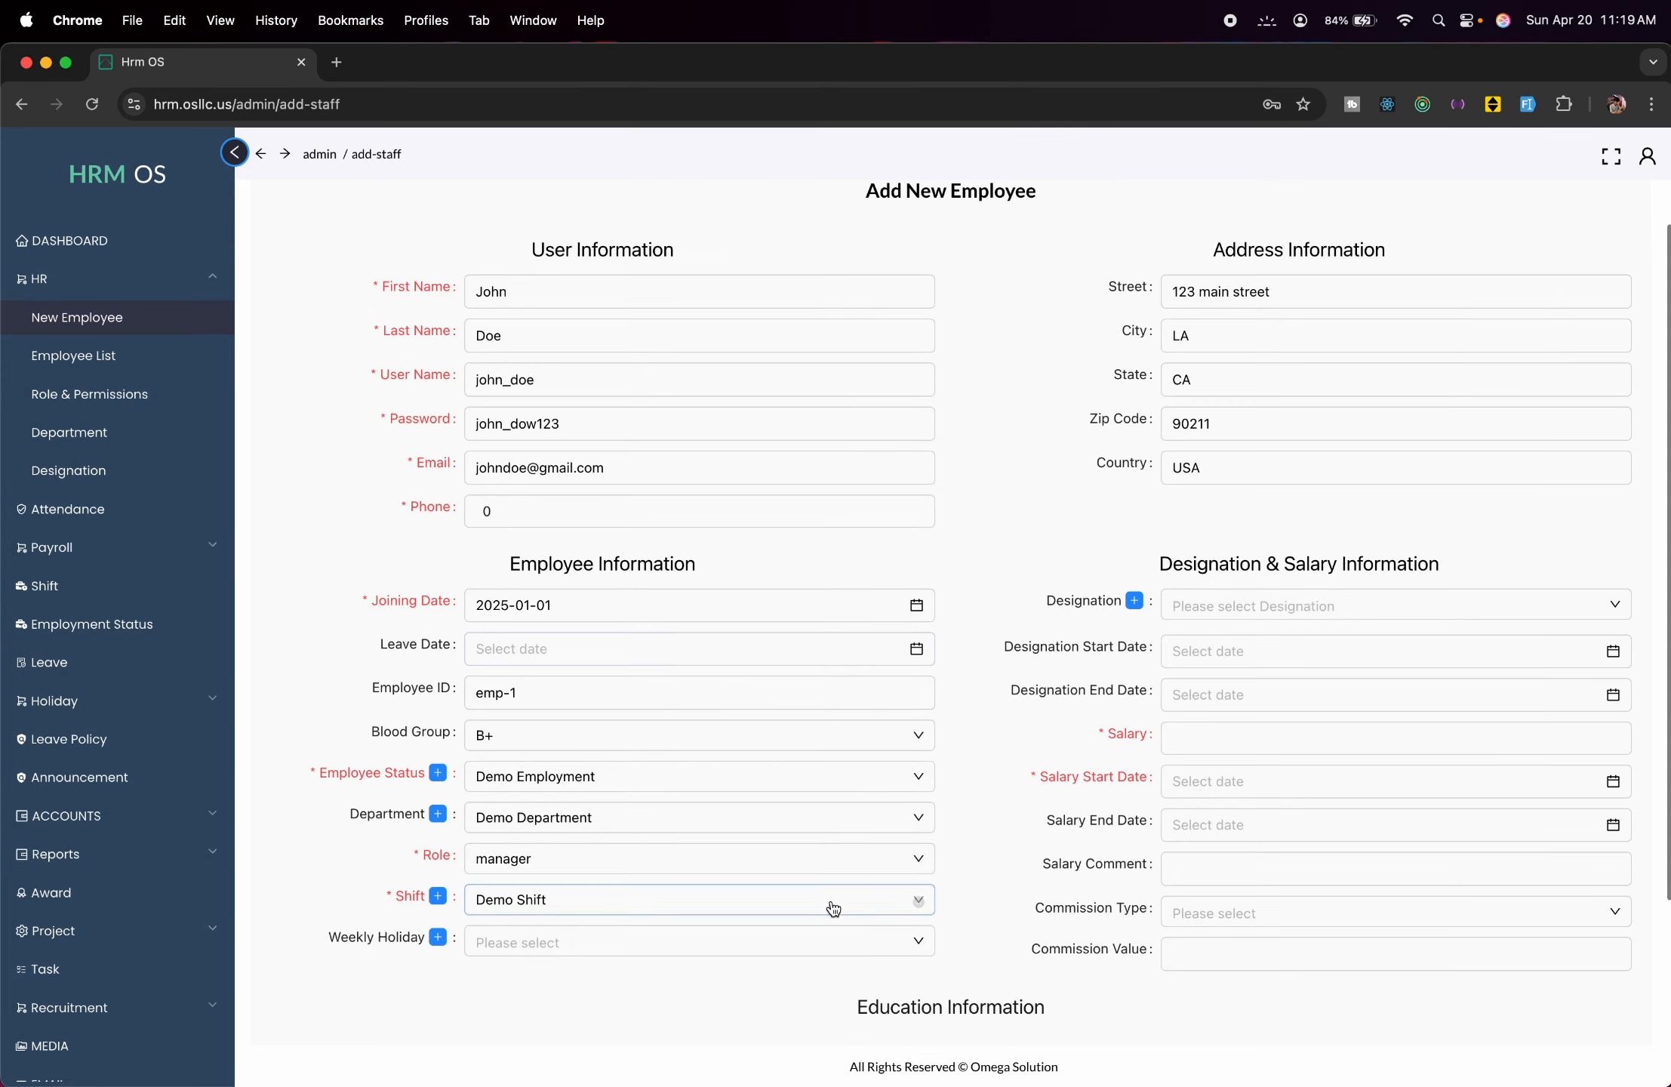
{"action": "left_click", "coordinate": [863, 936]}
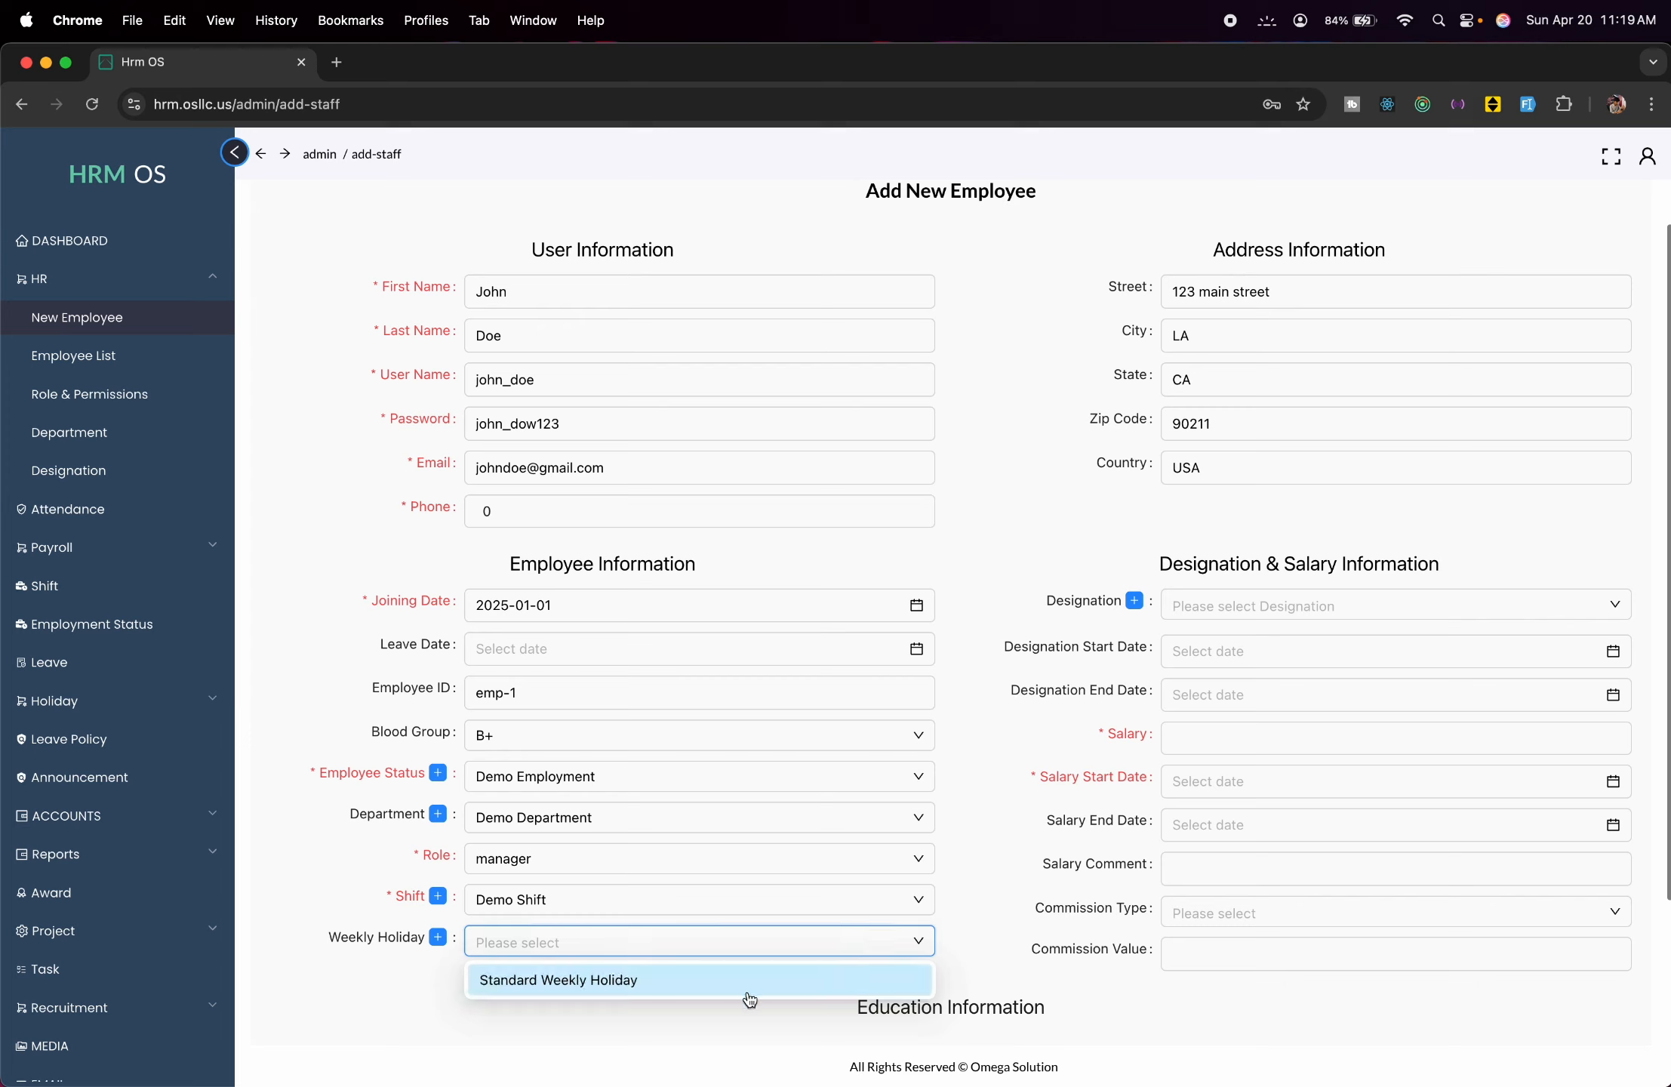
{"action": "left_click", "coordinate": [729, 985]}
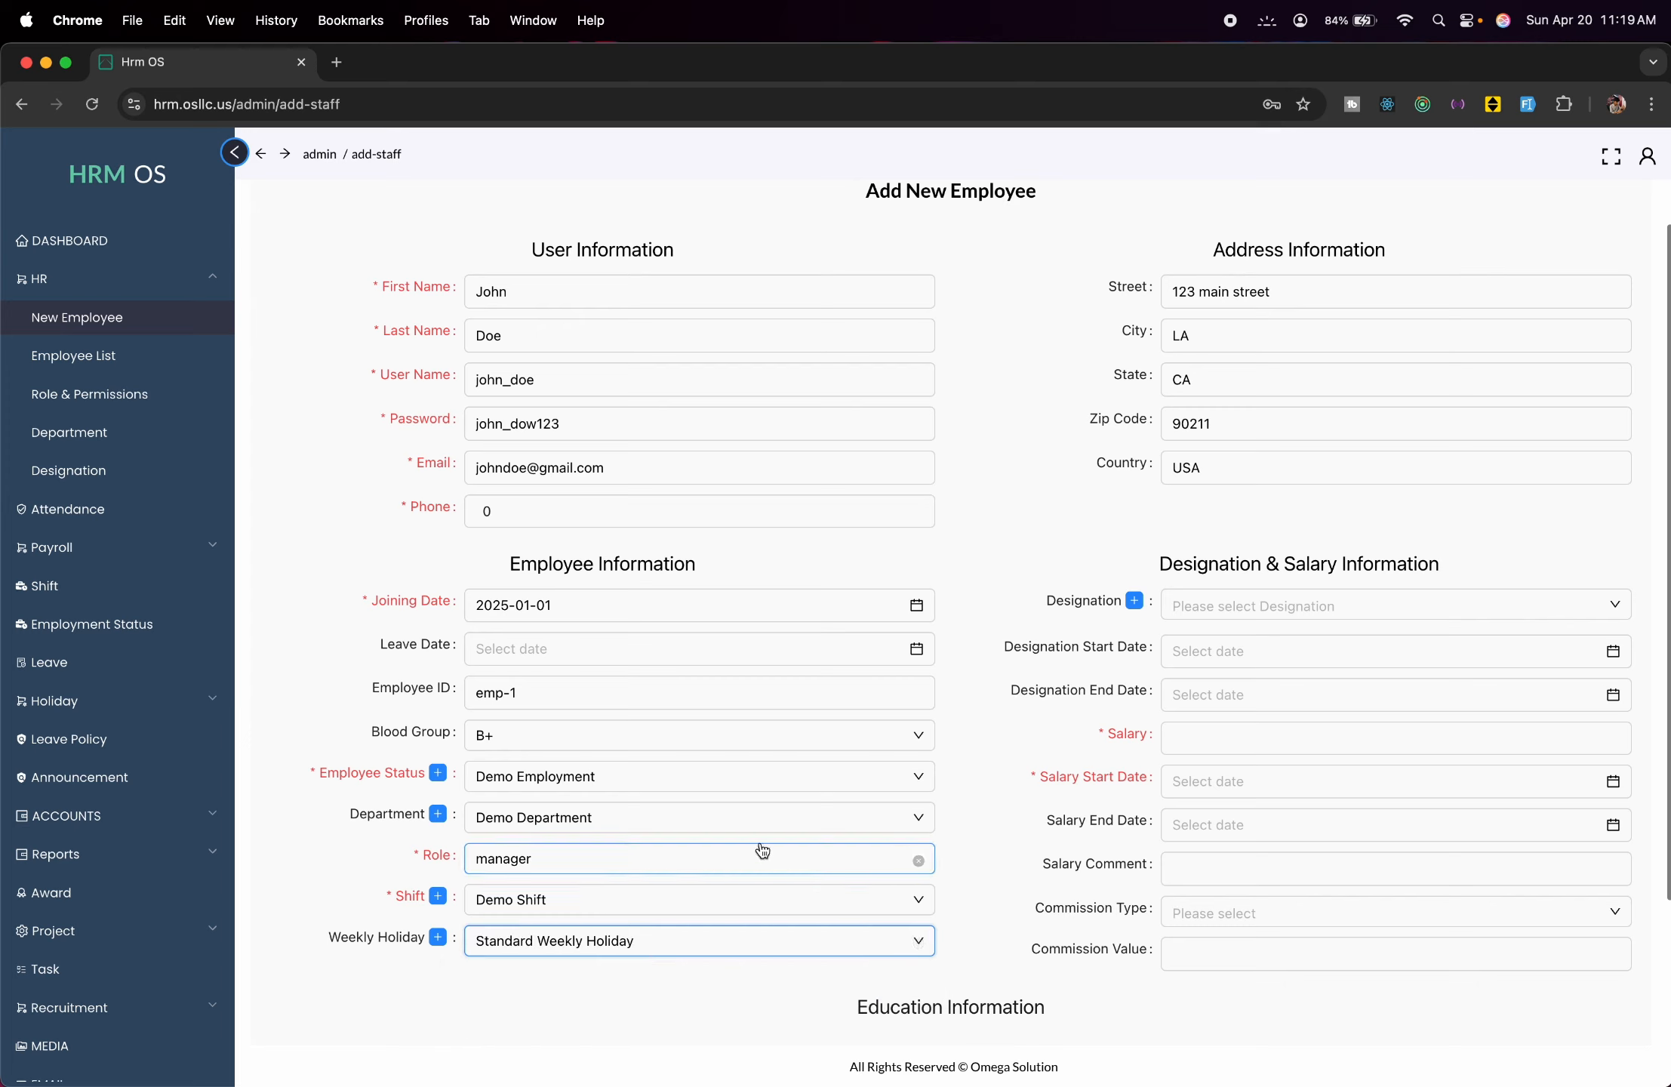
{"action": "left_click", "coordinate": [1180, 605]}
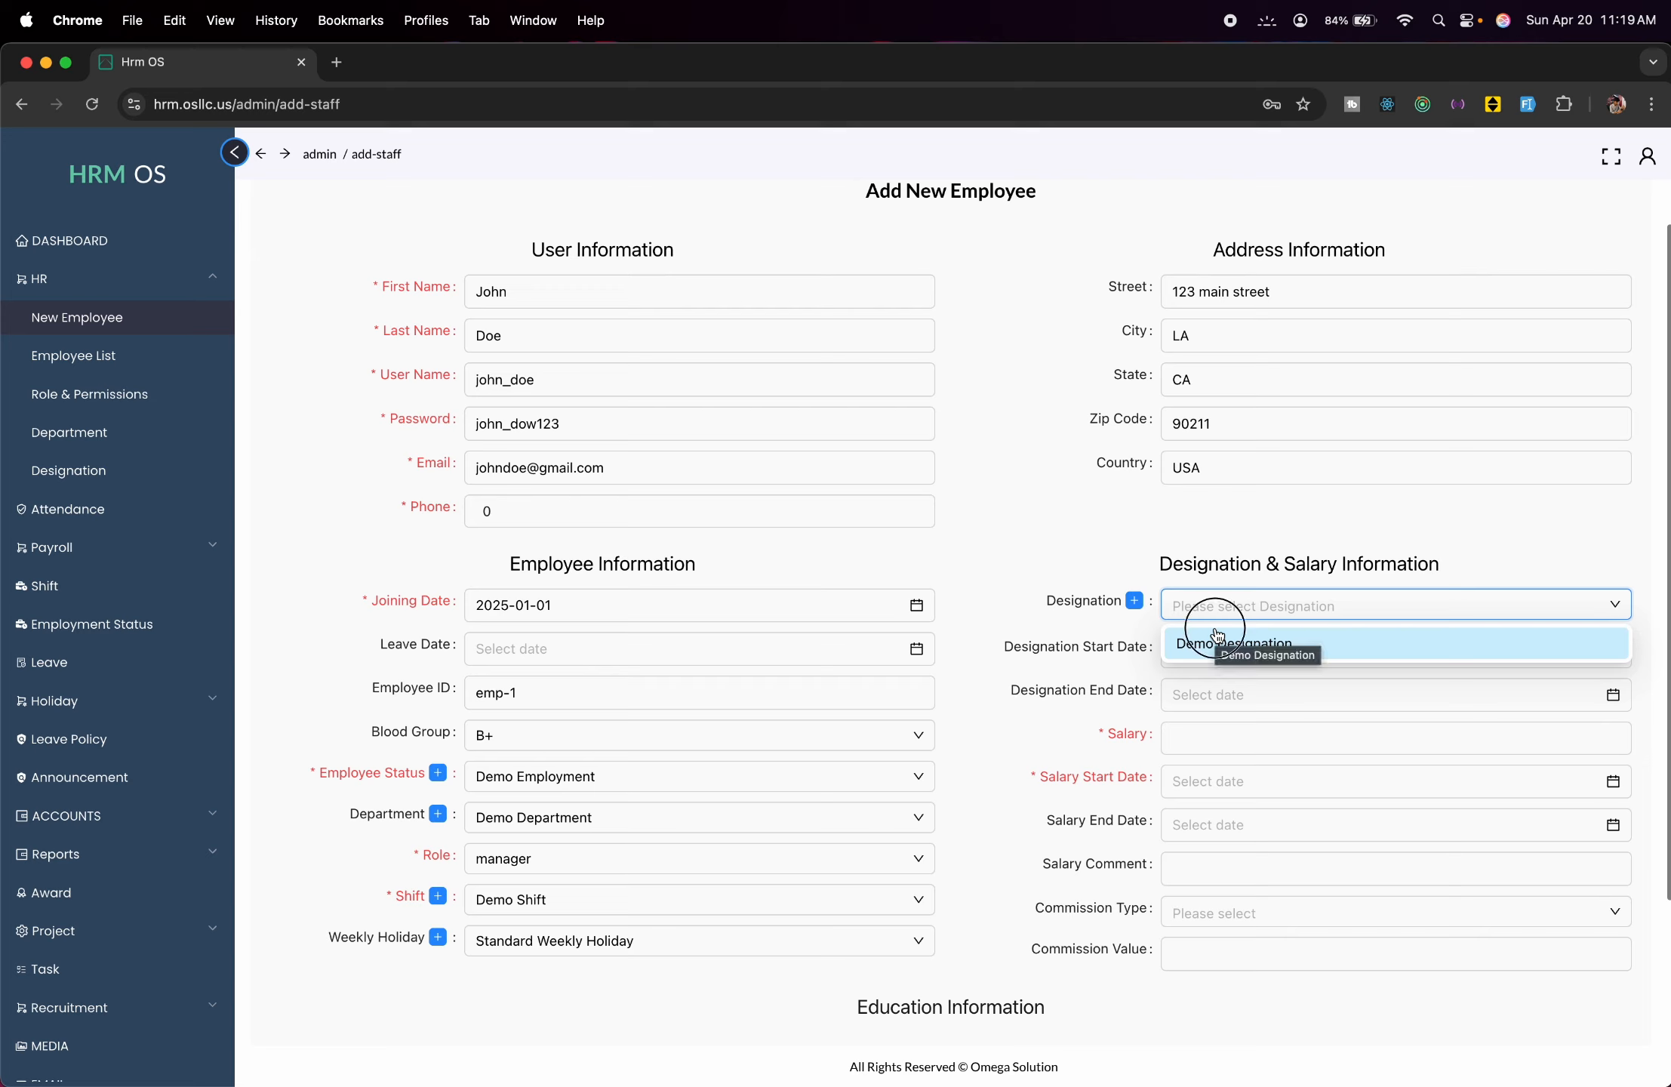
Set the designation to Demo Designation starting 2025-04-02.
{"action": "left_click", "coordinate": [1217, 640]}
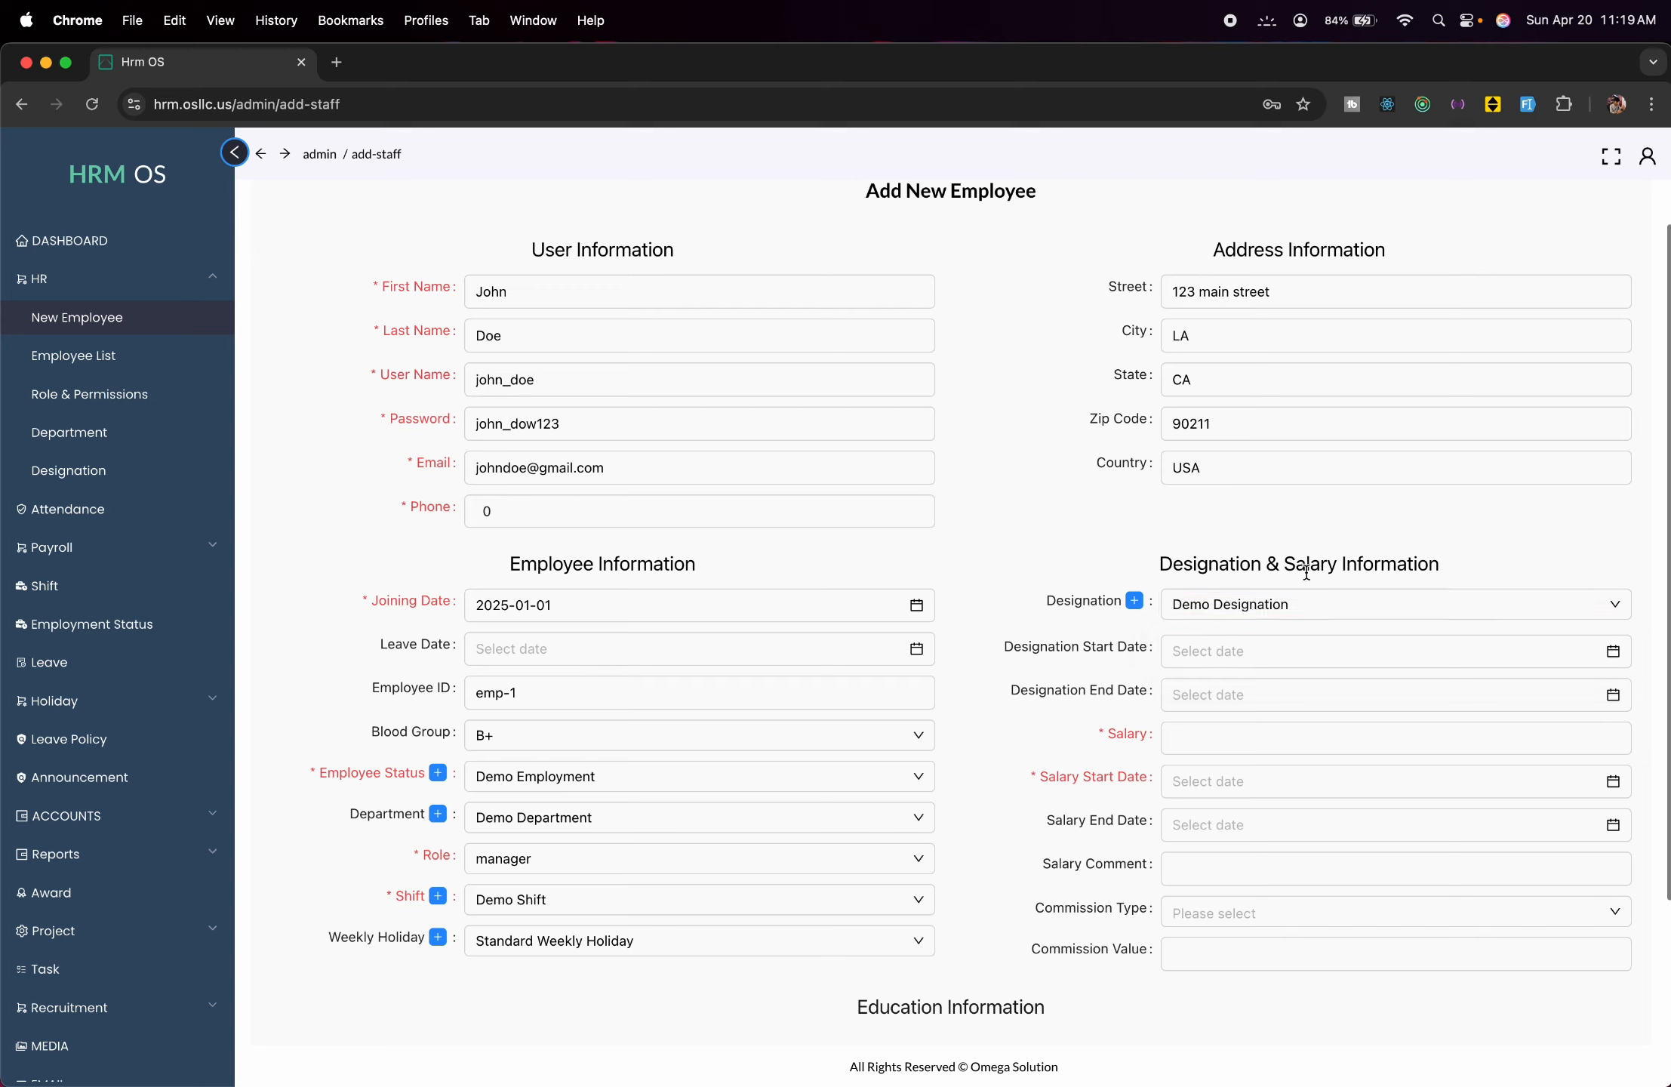
{"action": "left_click", "coordinate": [1336, 655]}
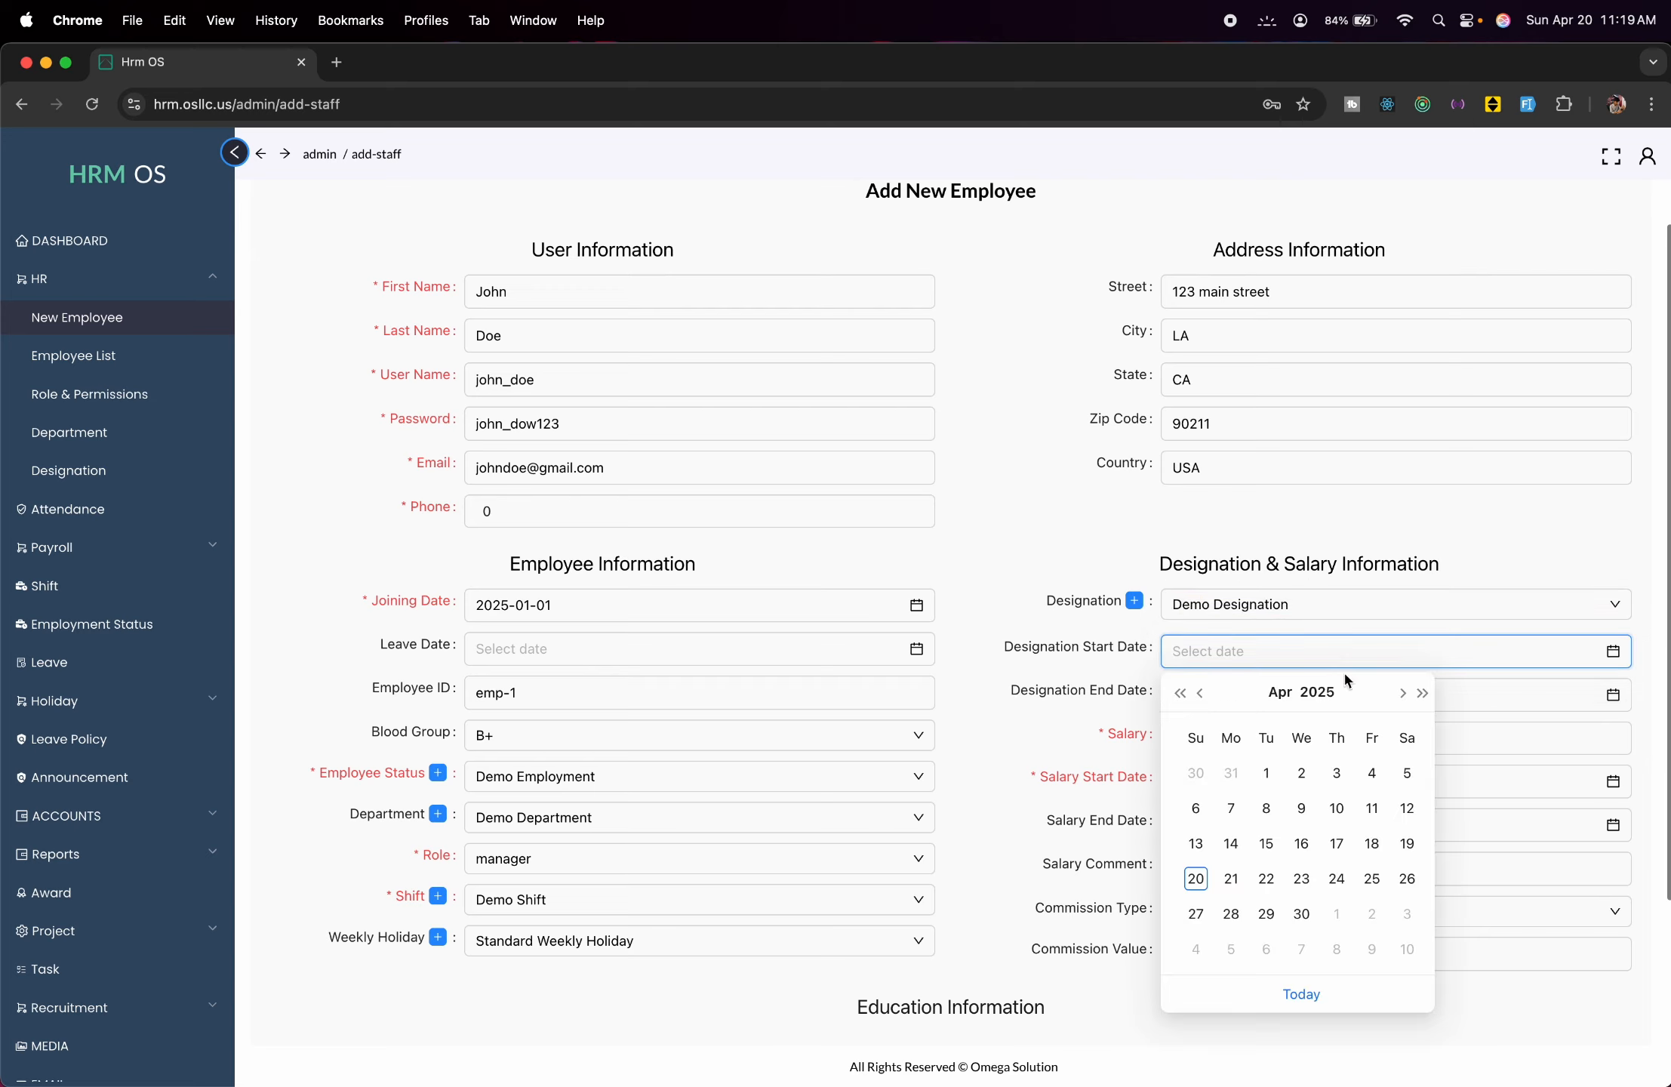
{"action": "left_click", "coordinate": [1302, 775]}
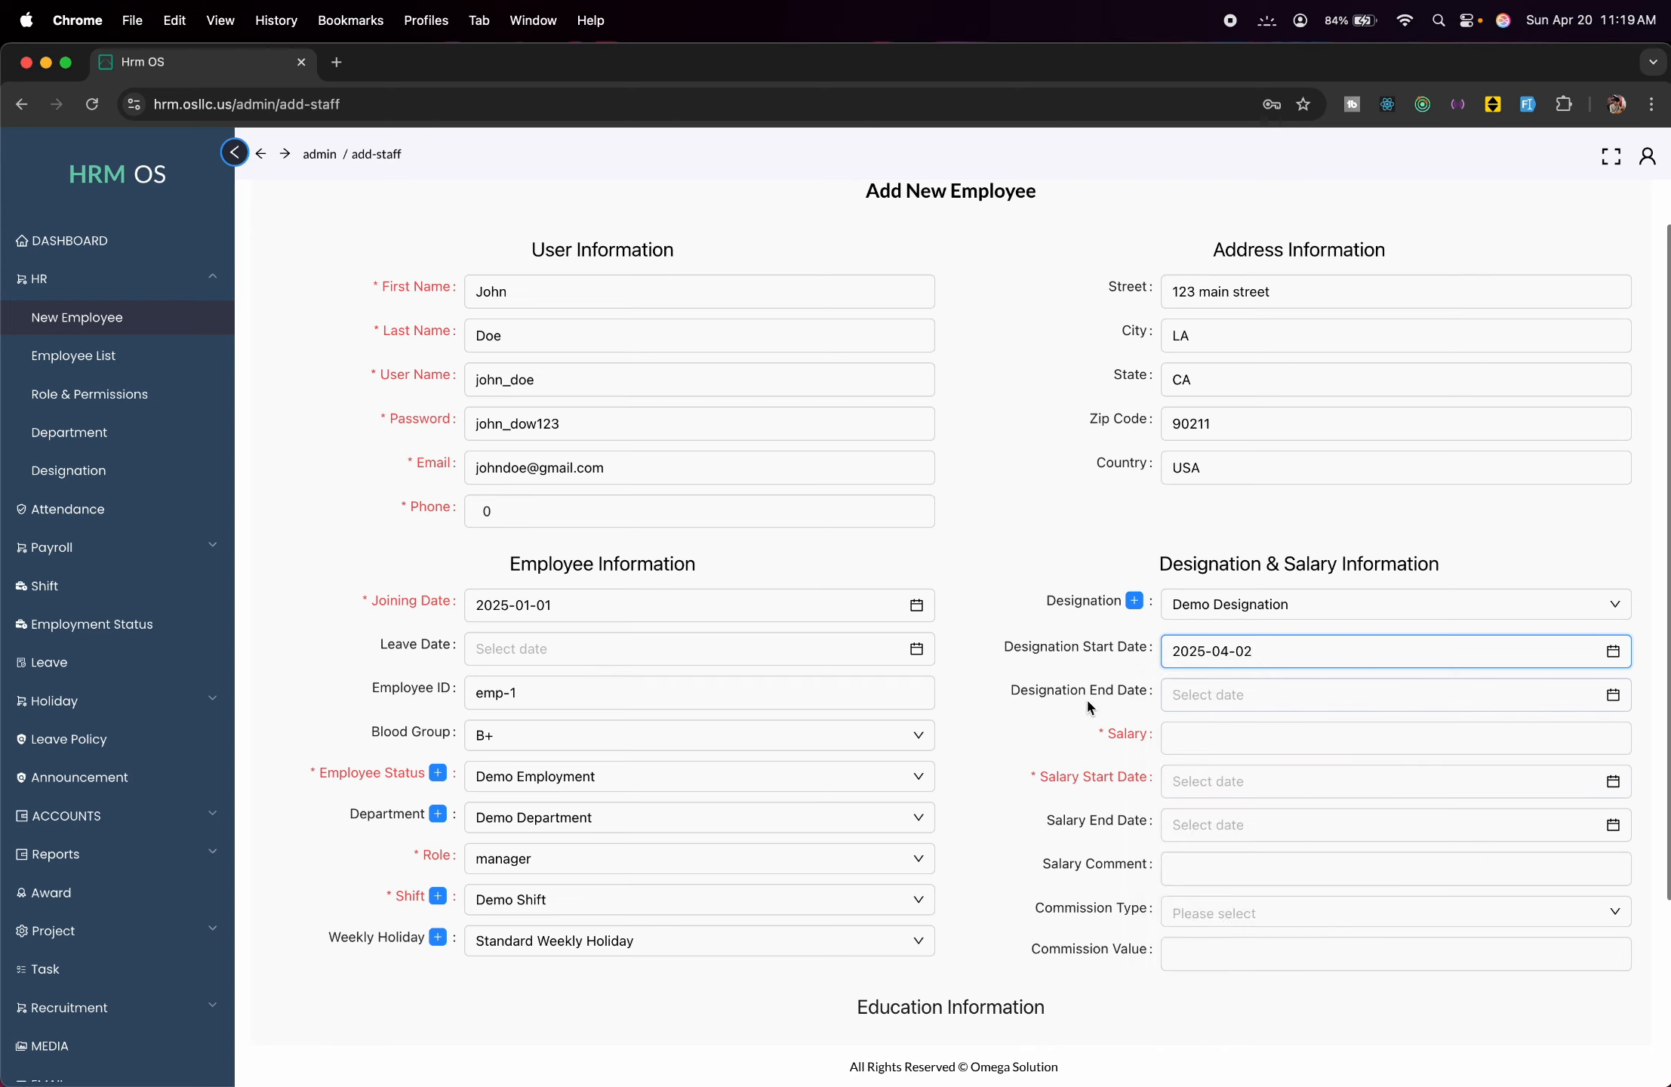
Enter a salary of 8000 with a salary start date of 1 January 2025.
{"action": "left_click", "coordinate": [1188, 731]}
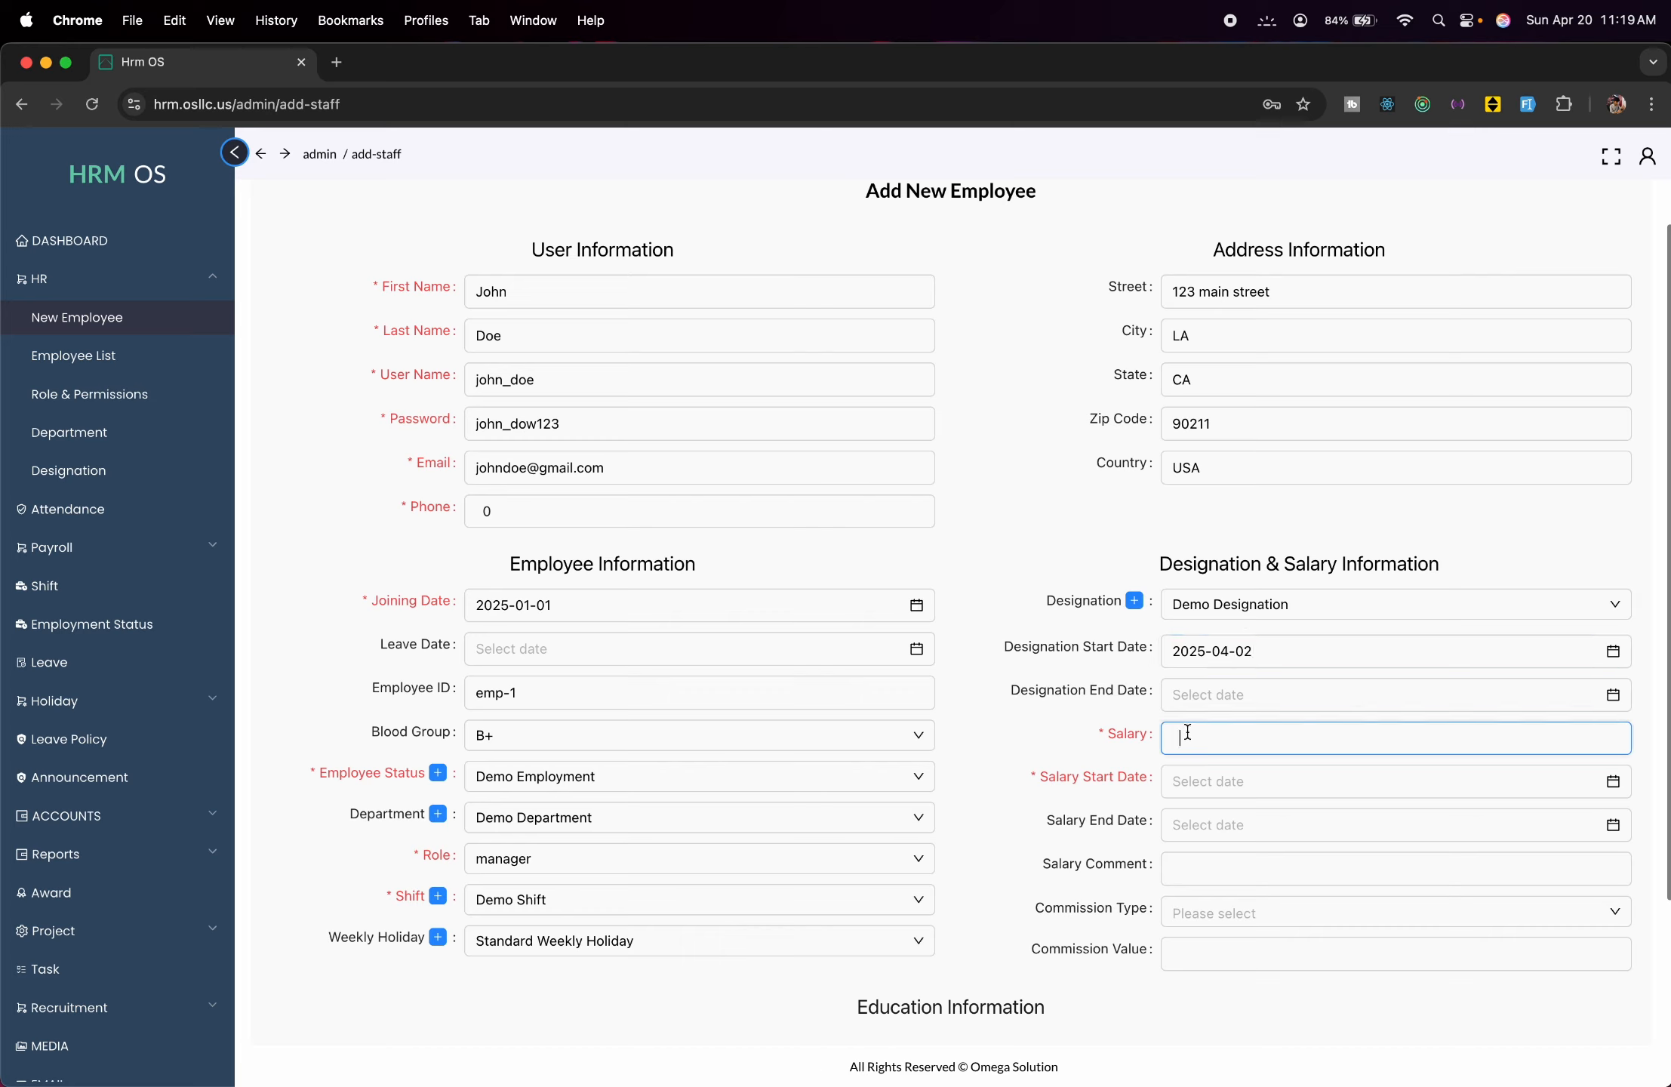
{"action": "type", "text": "8000"}
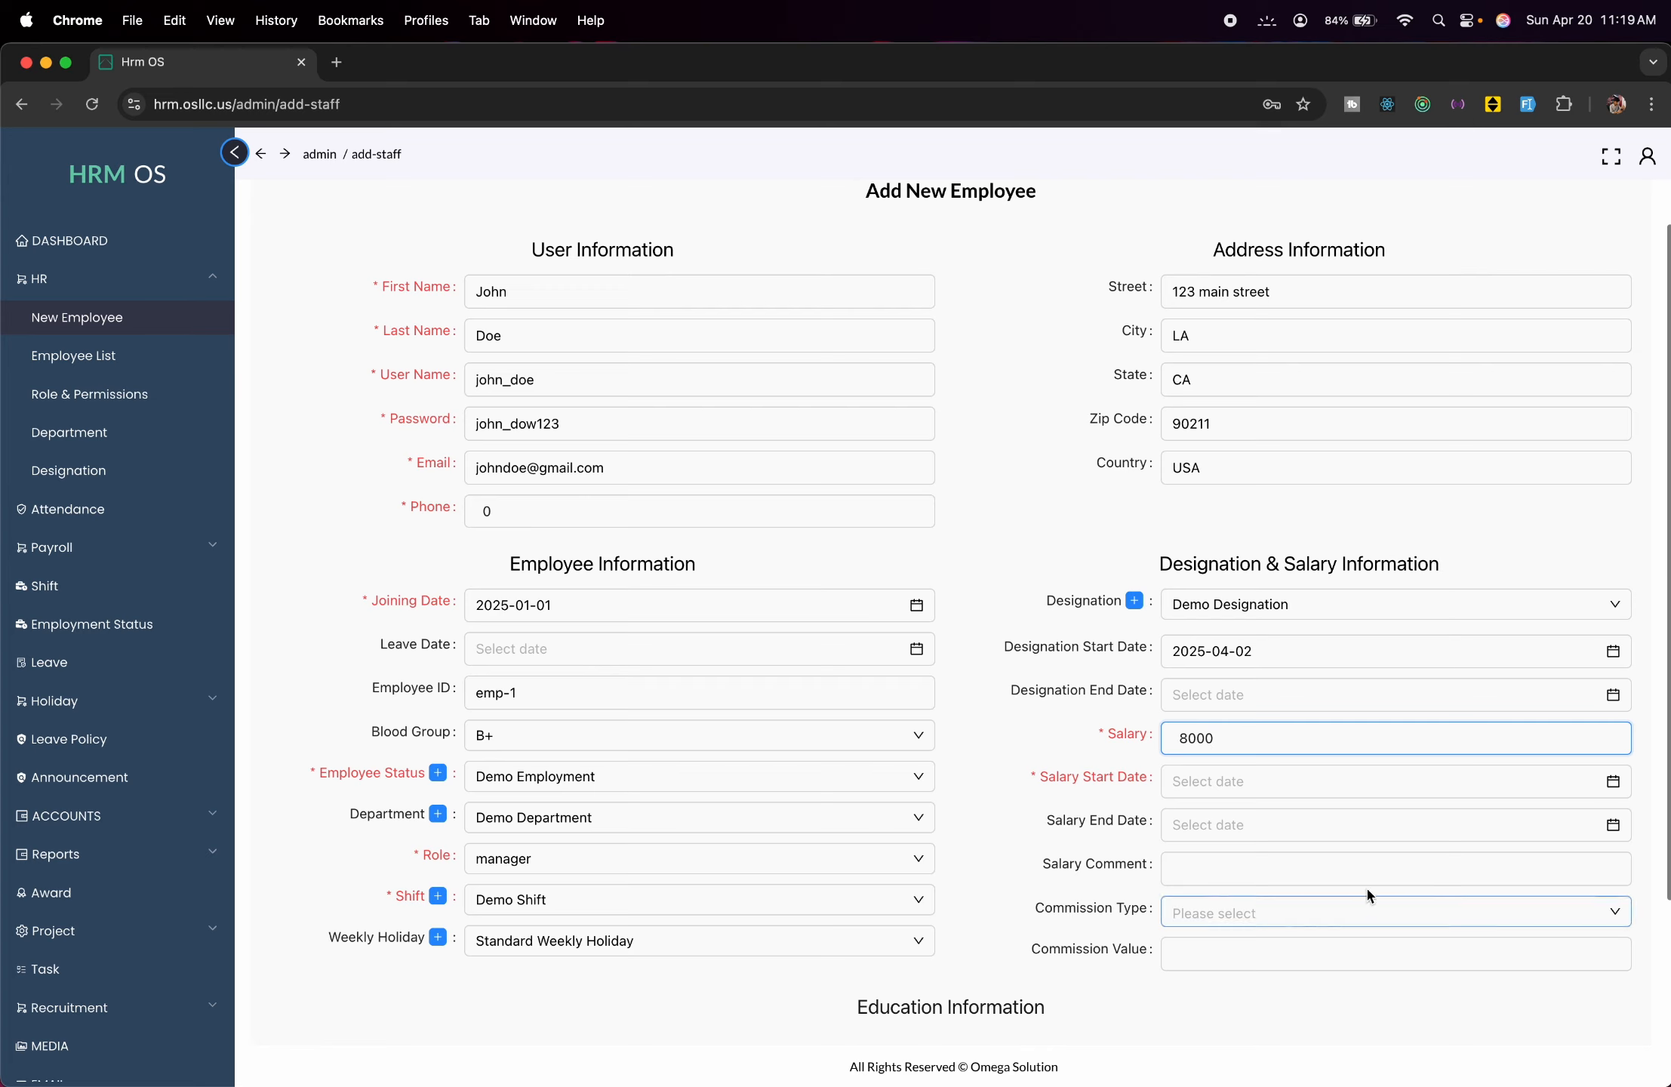
{"action": "left_click", "coordinate": [1295, 784]}
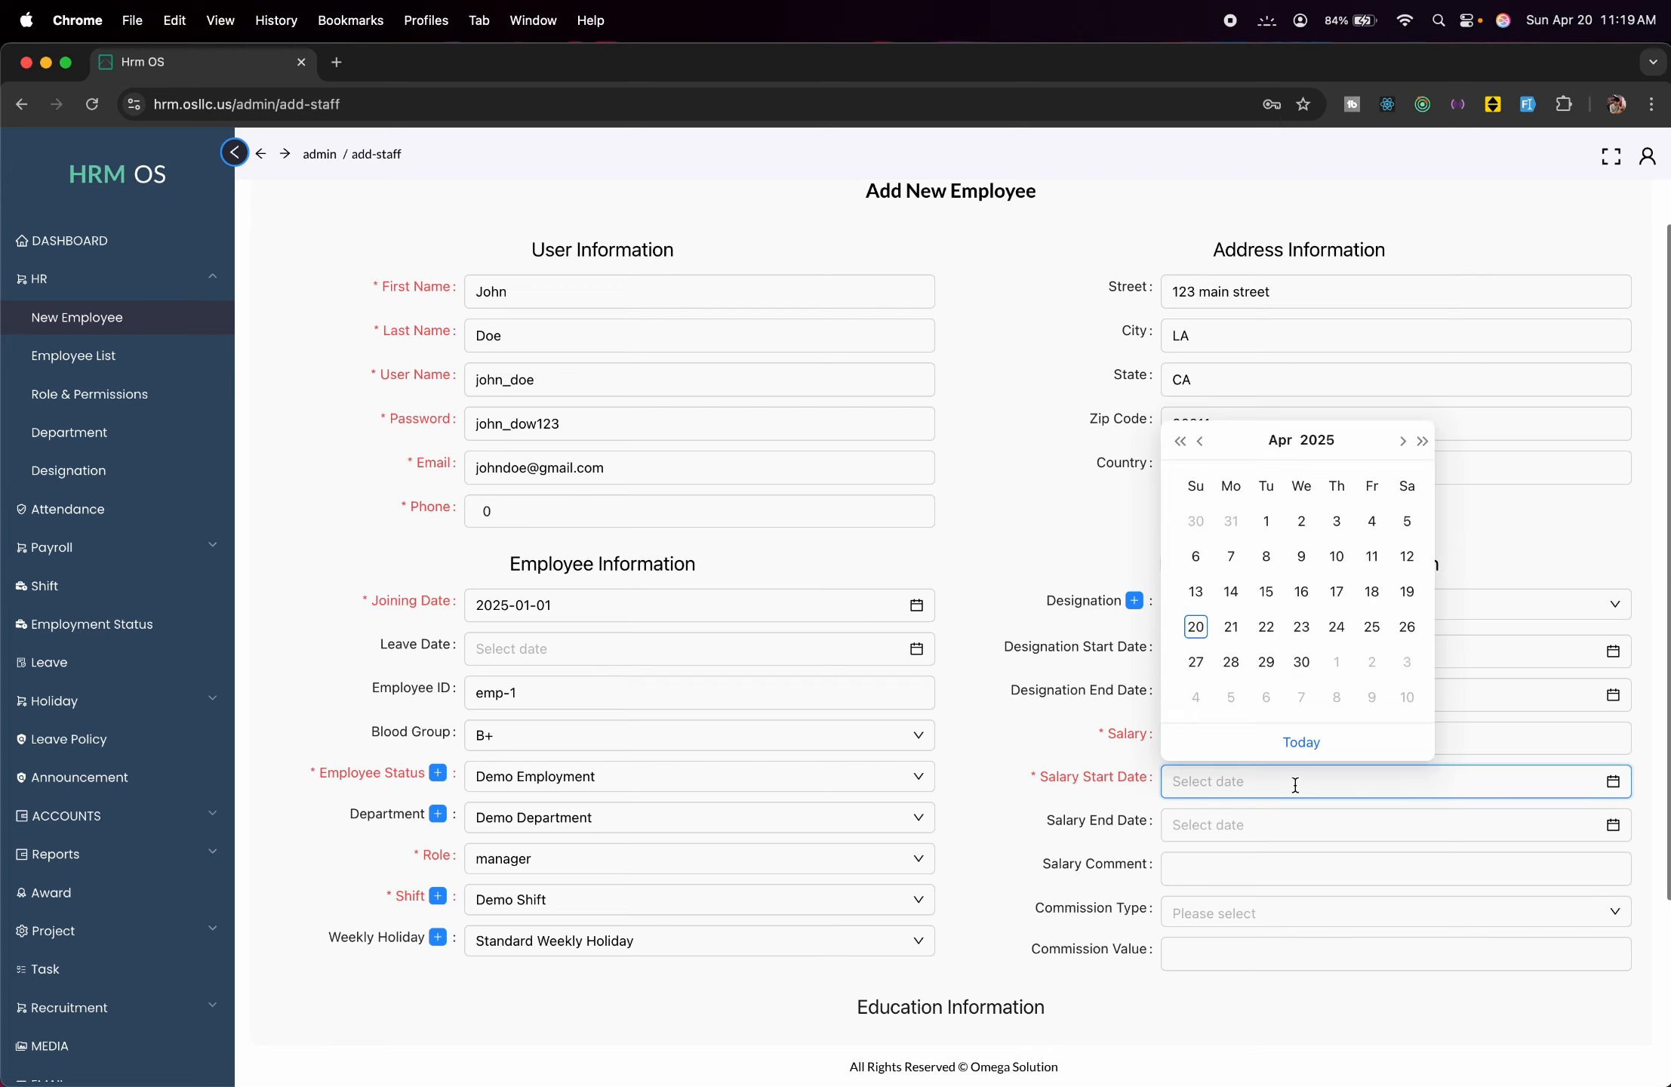
{"action": "left_click", "coordinate": [1207, 449]}
{"action": "left_click", "coordinate": [1207, 449]}
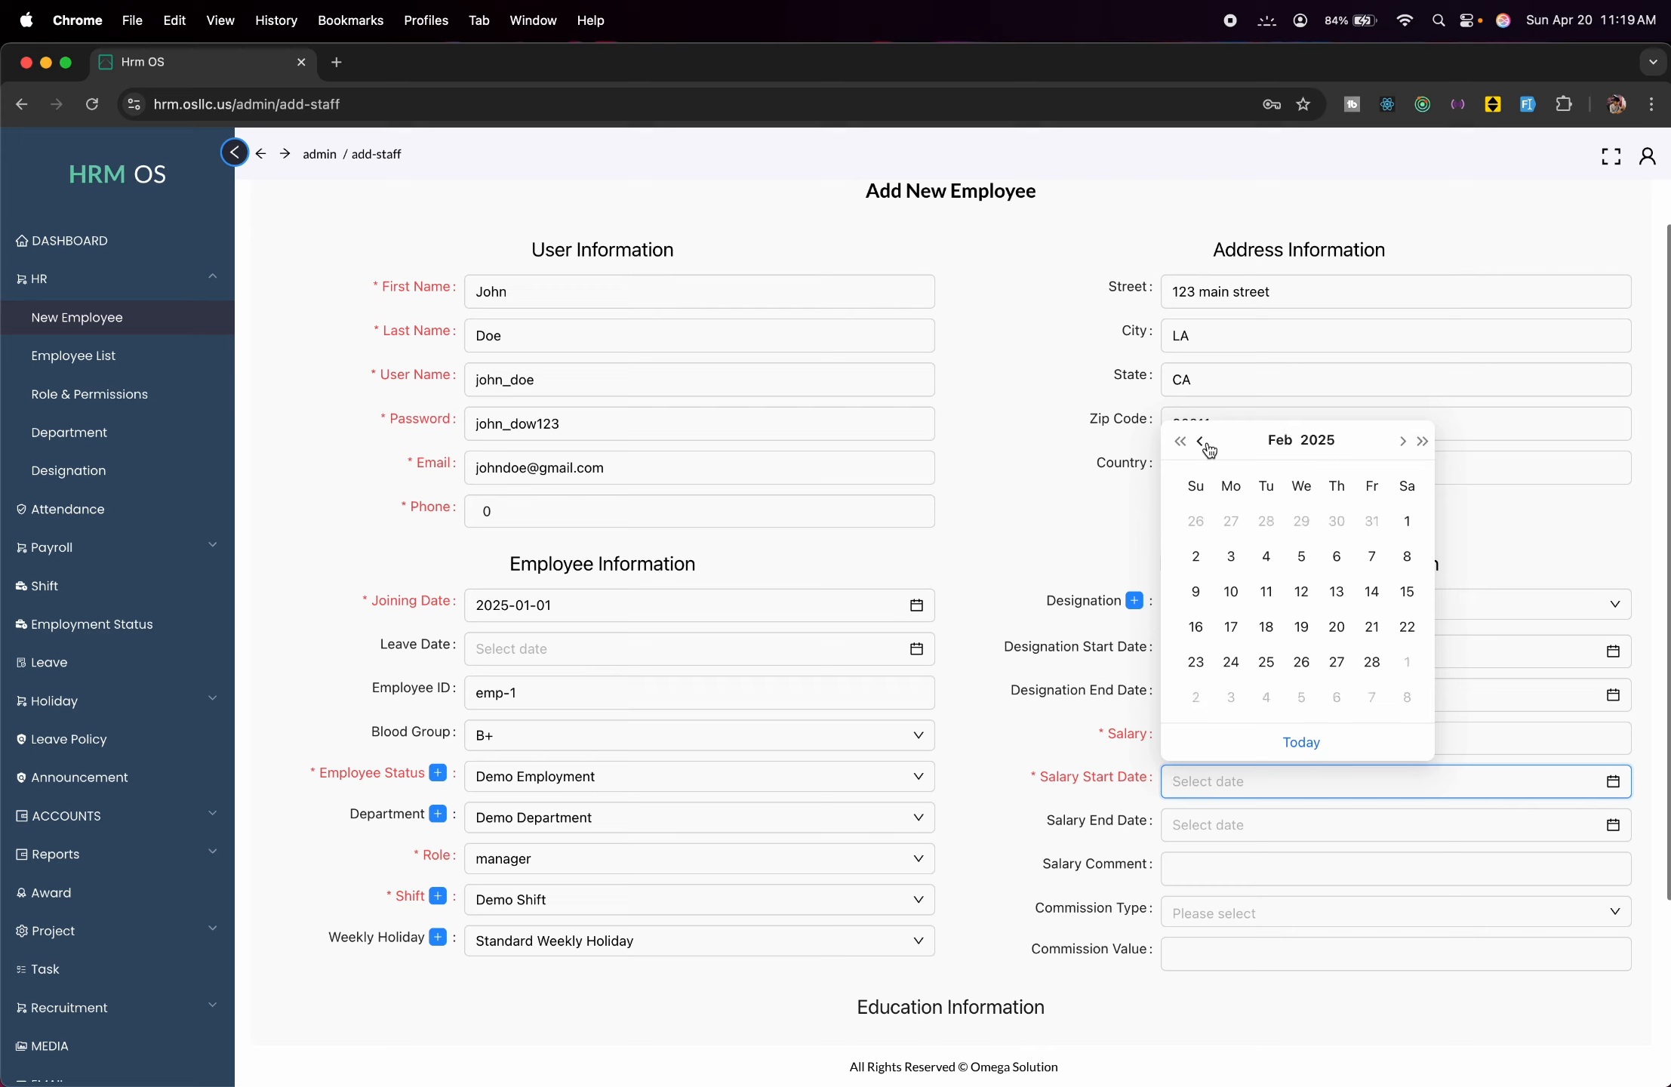
{"action": "left_click", "coordinate": [1207, 449]}
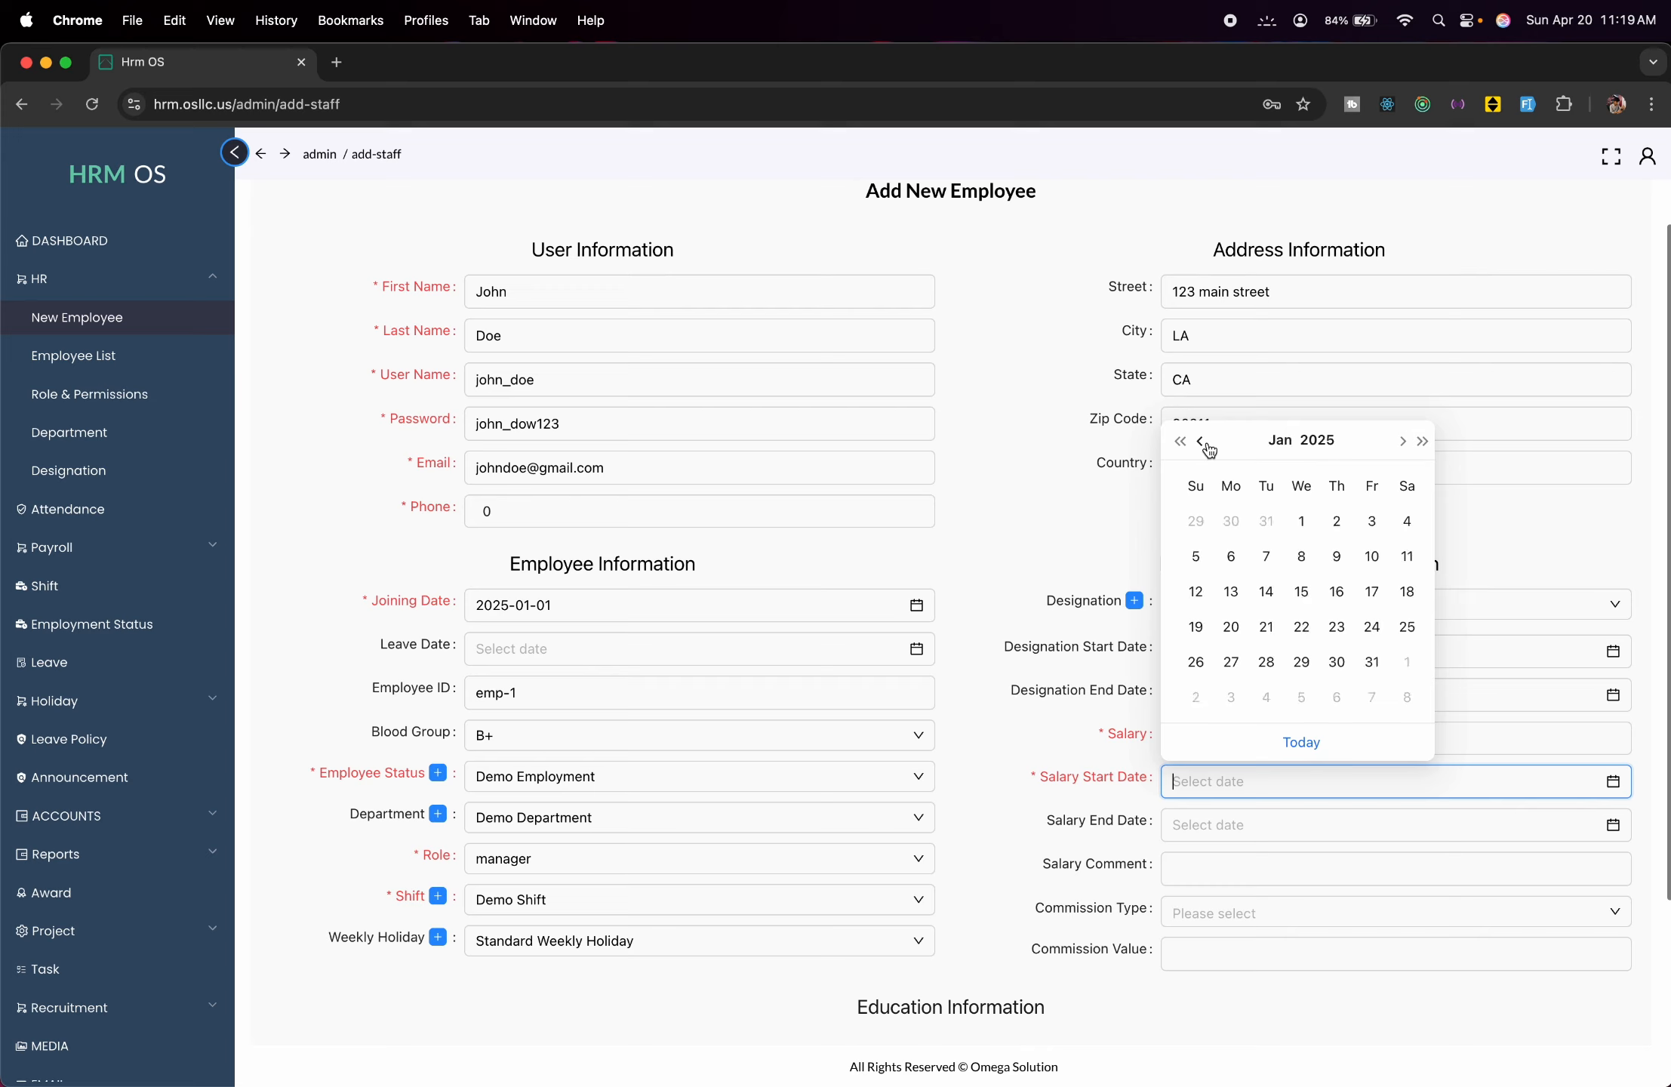
{"action": "left_click", "coordinate": [1307, 517]}
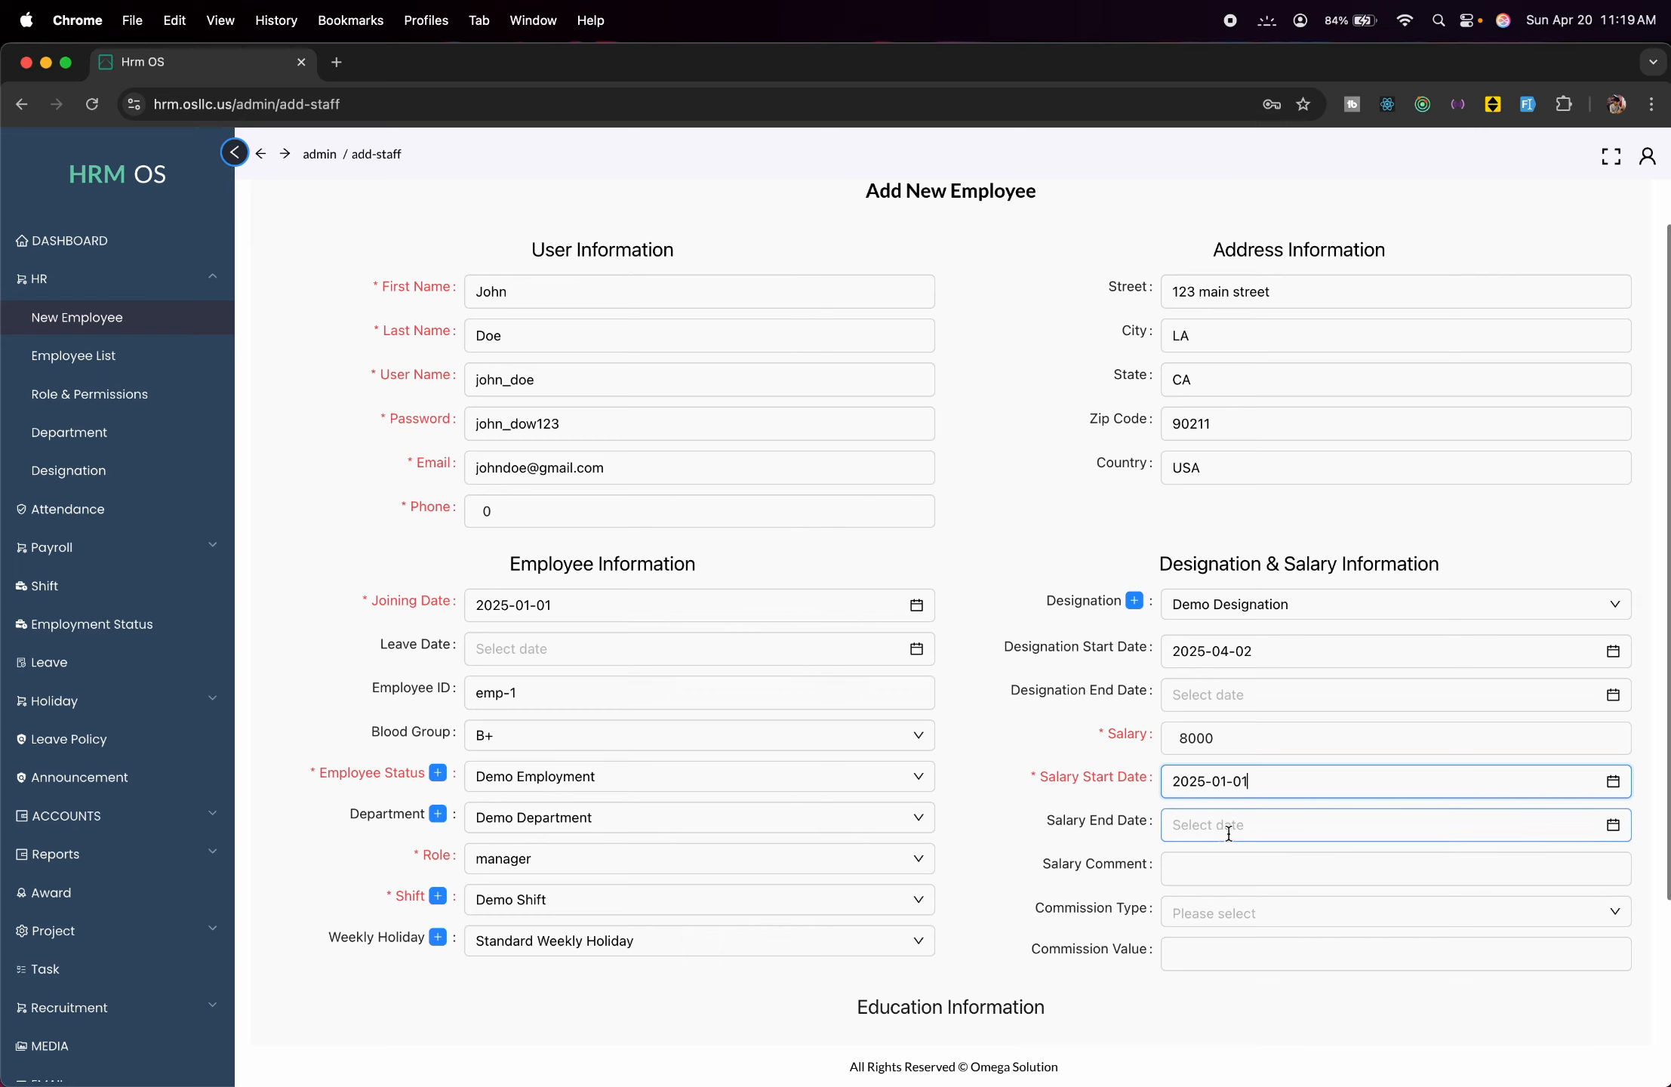
Enter the salary comment 'Standard Manager', leaving commission type and value blank.
{"action": "scroll", "coordinate": [1231, 833], "scroll_direction": "down", "scroll_amount": 3}
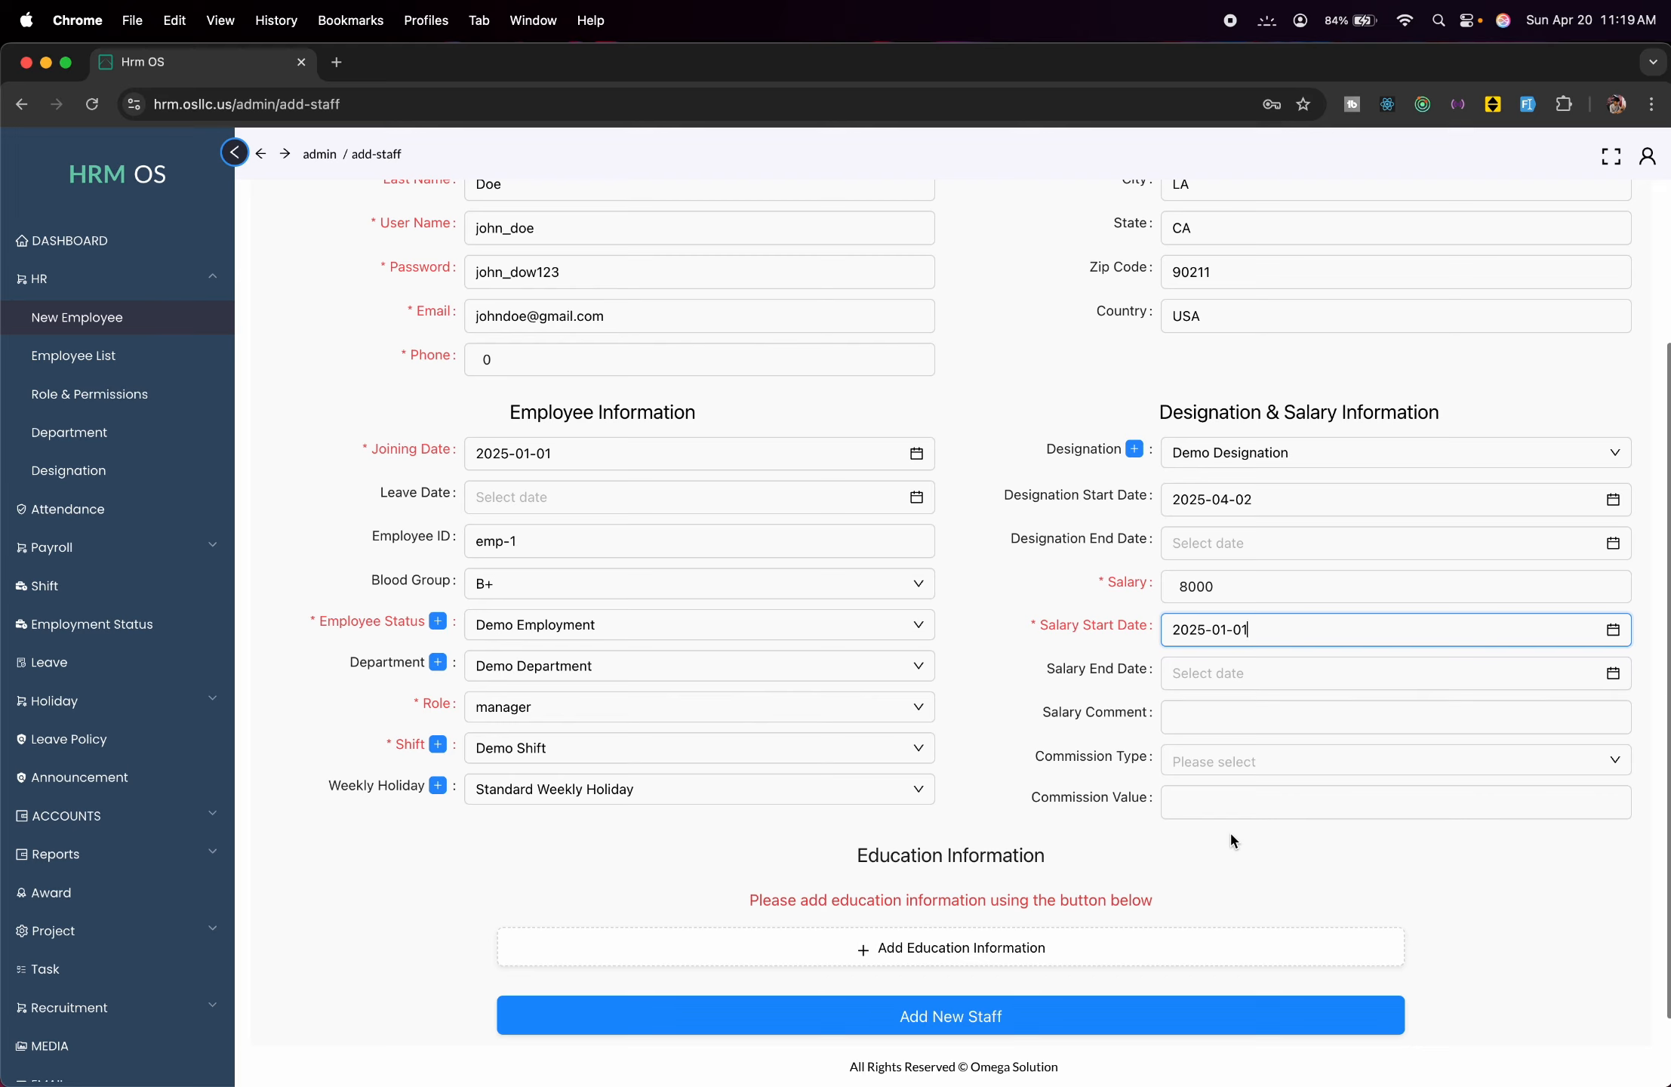
{"action": "left_click", "coordinate": [1214, 716]}
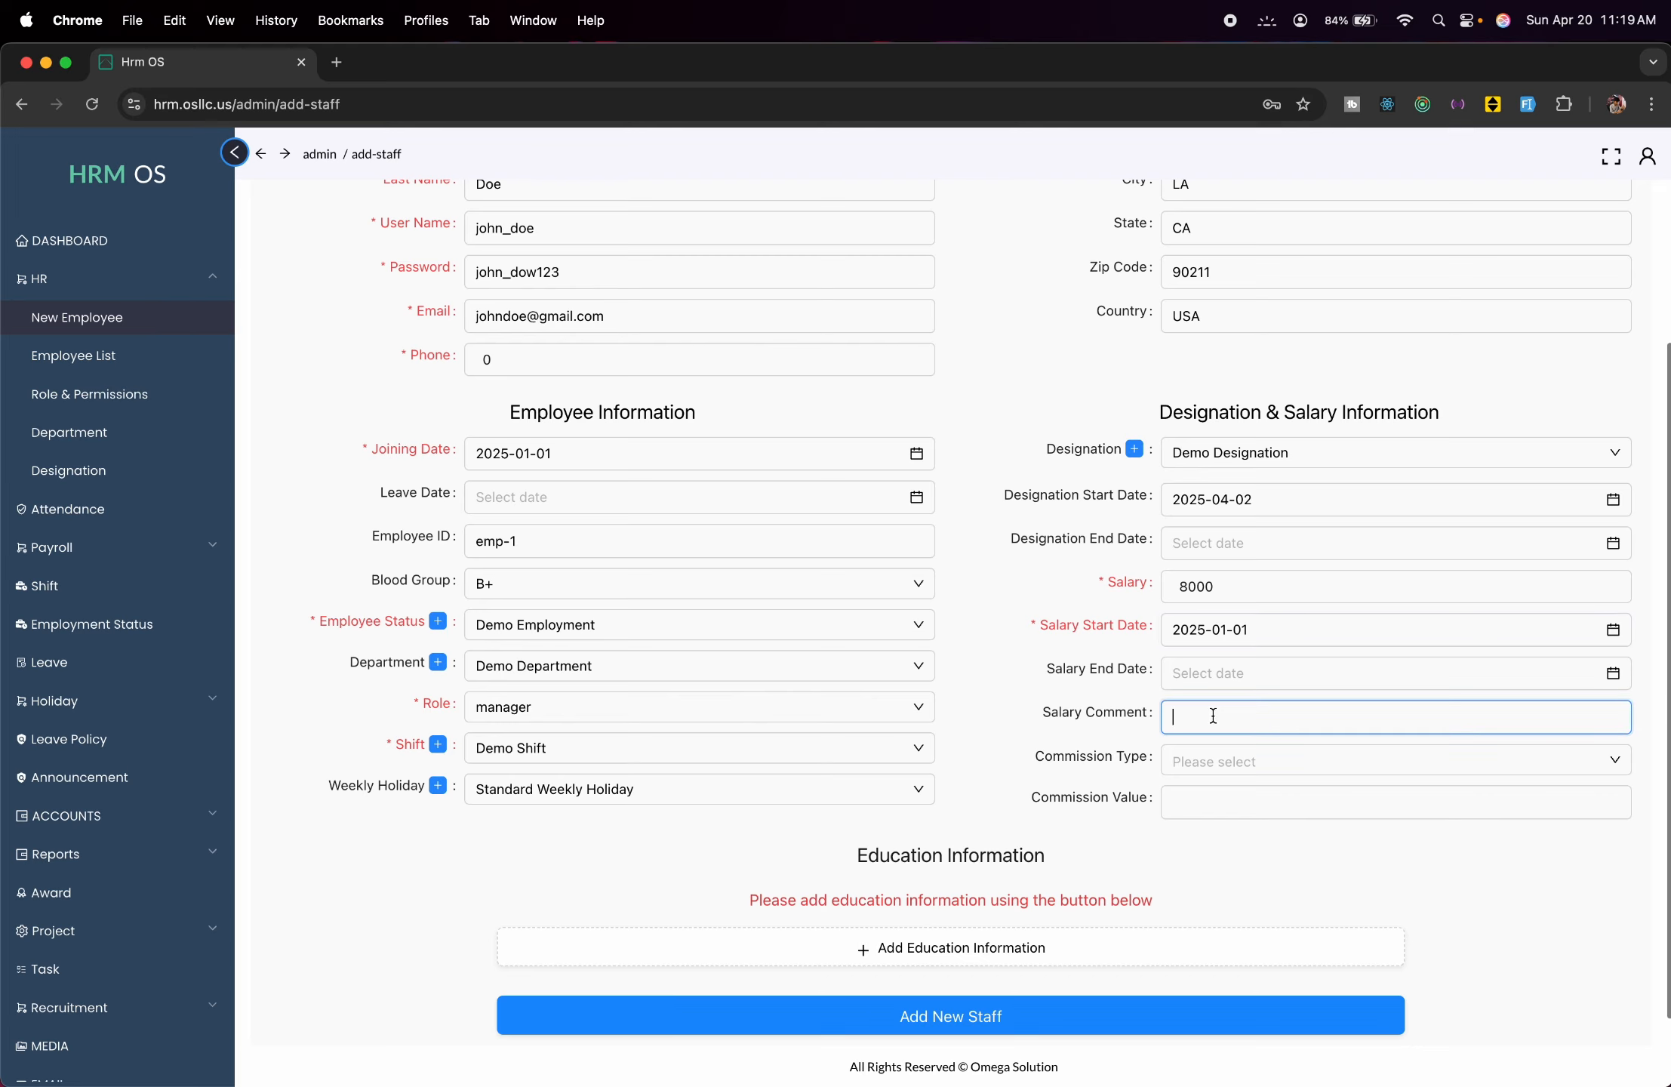
{"action": "type", "text": "Standard Manager"}
{"action": "left_click", "coordinate": [1287, 760]}
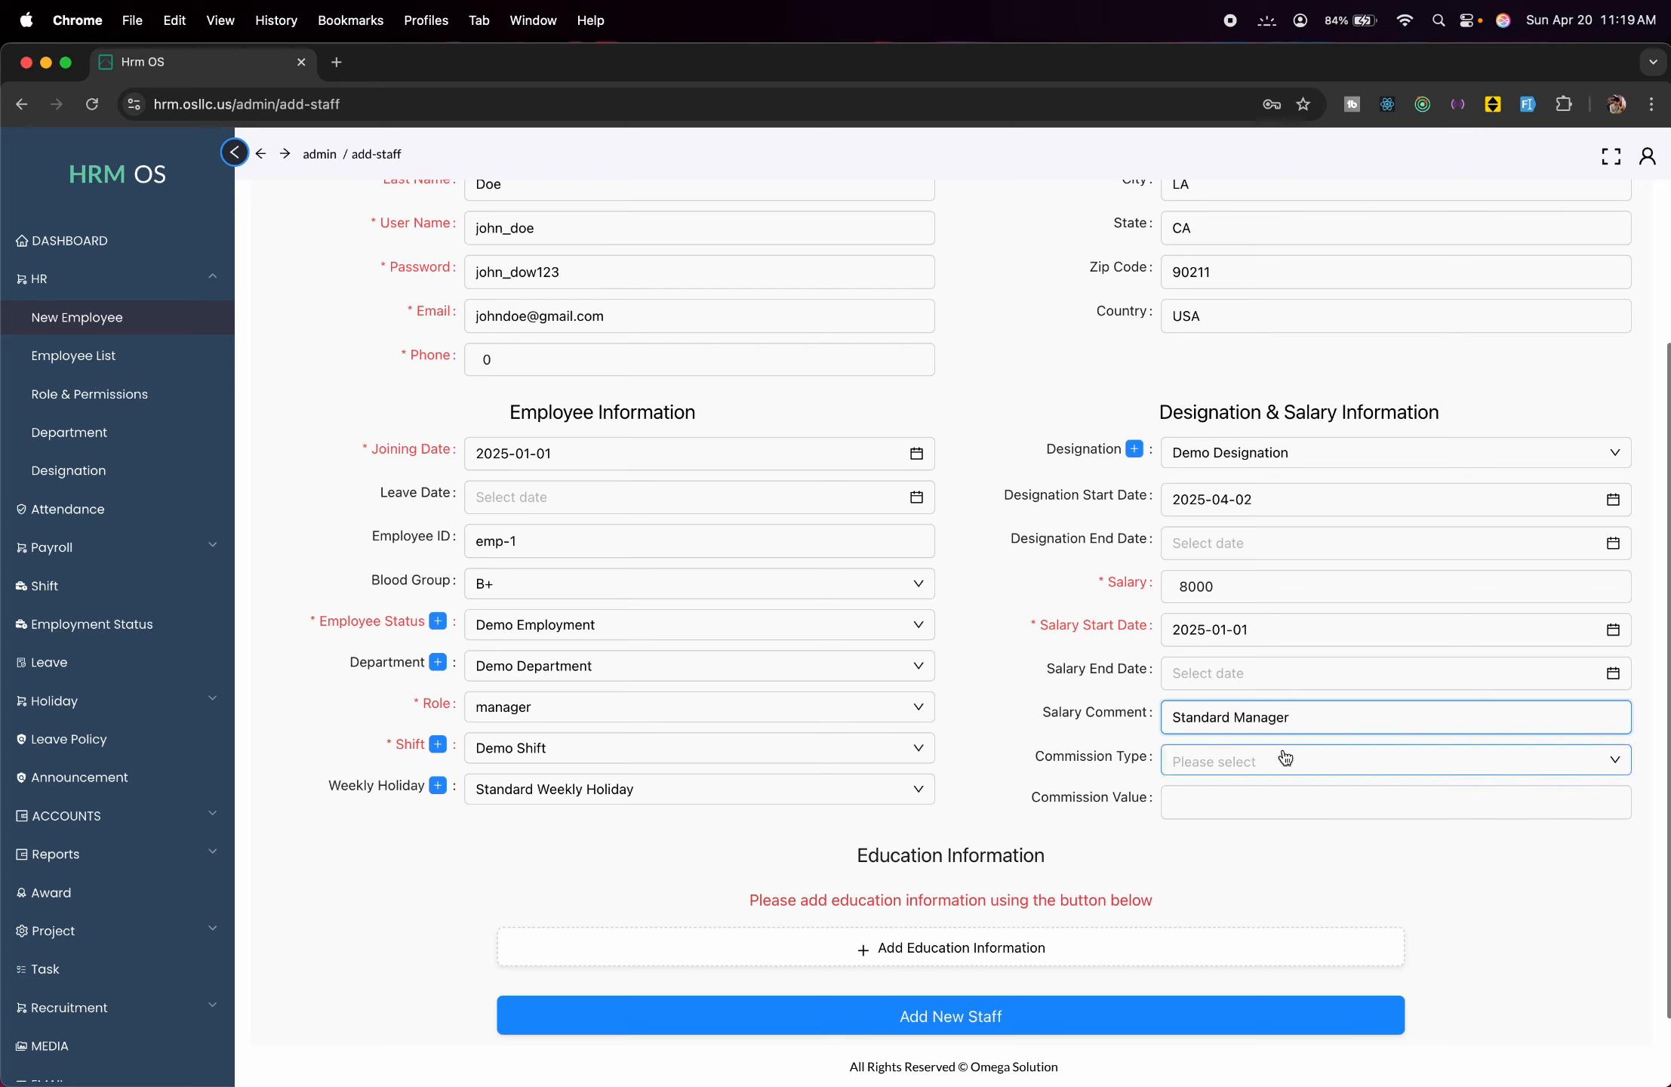
{"action": "left_click", "coordinate": [1287, 759]}
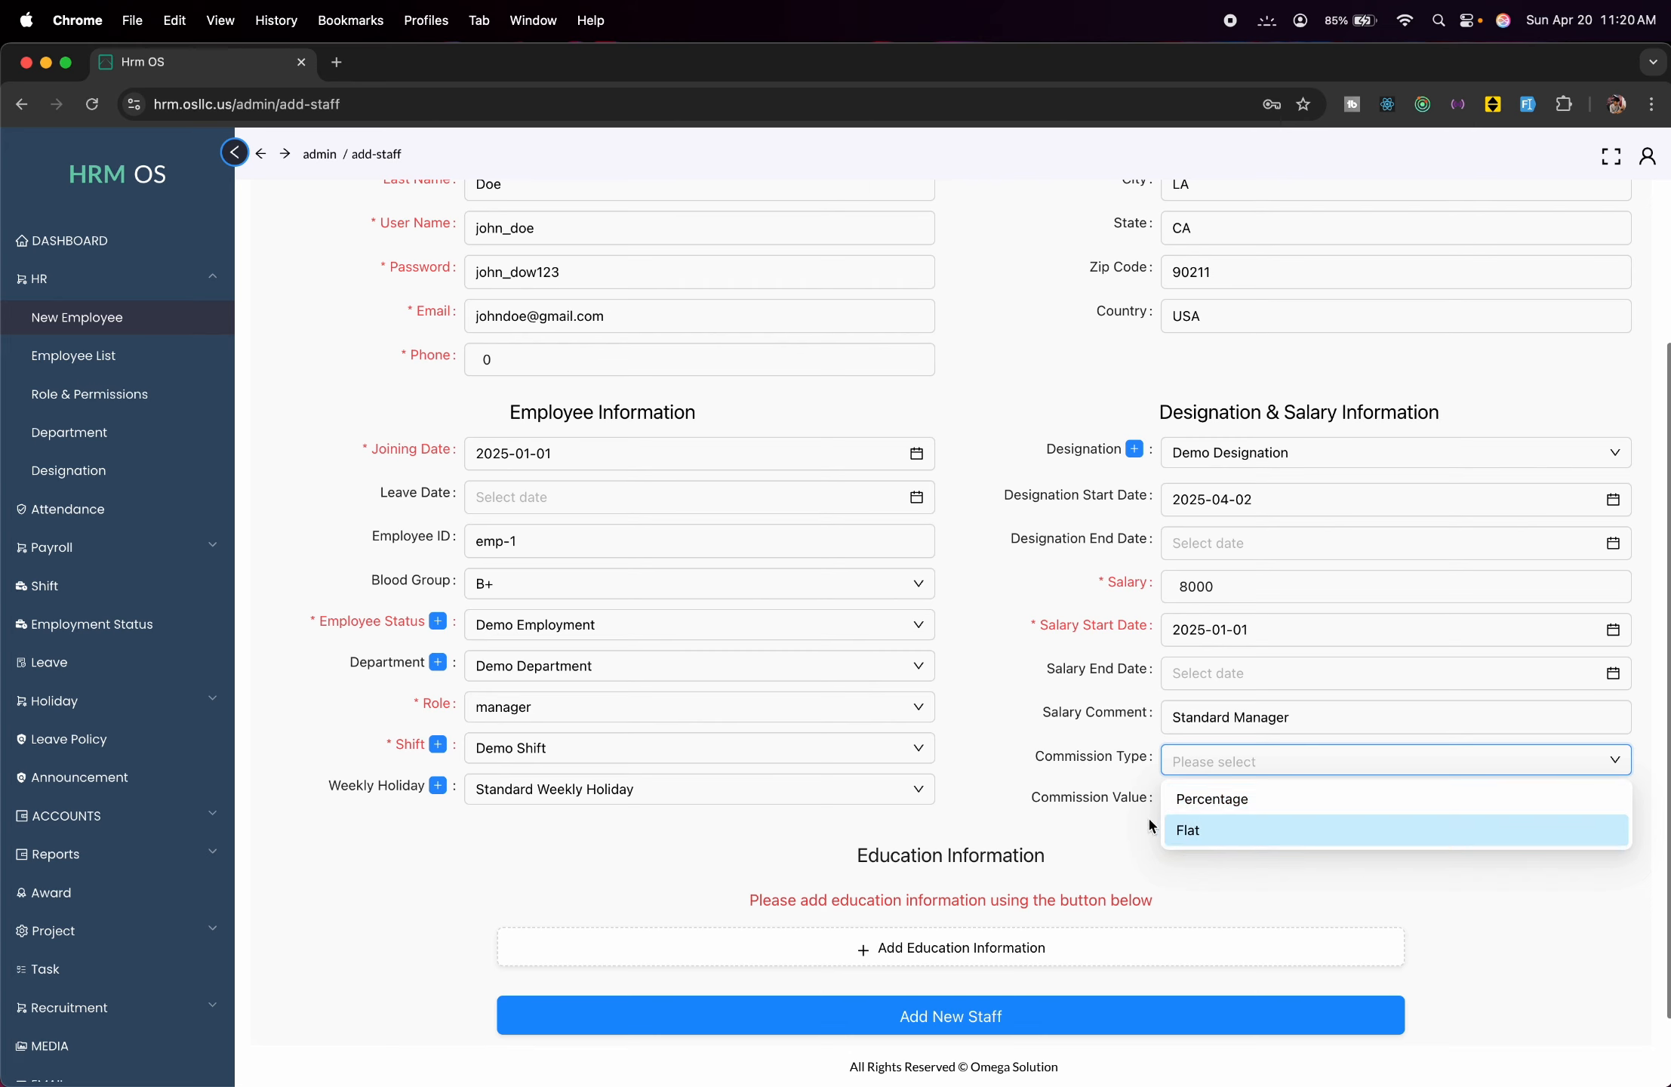
{"action": "left_click", "coordinate": [1005, 761]}
{"action": "left_click", "coordinate": [1212, 800]}
{"action": "scroll", "coordinate": [1213, 797], "scroll_direction": "down", "scroll_amount": 1}
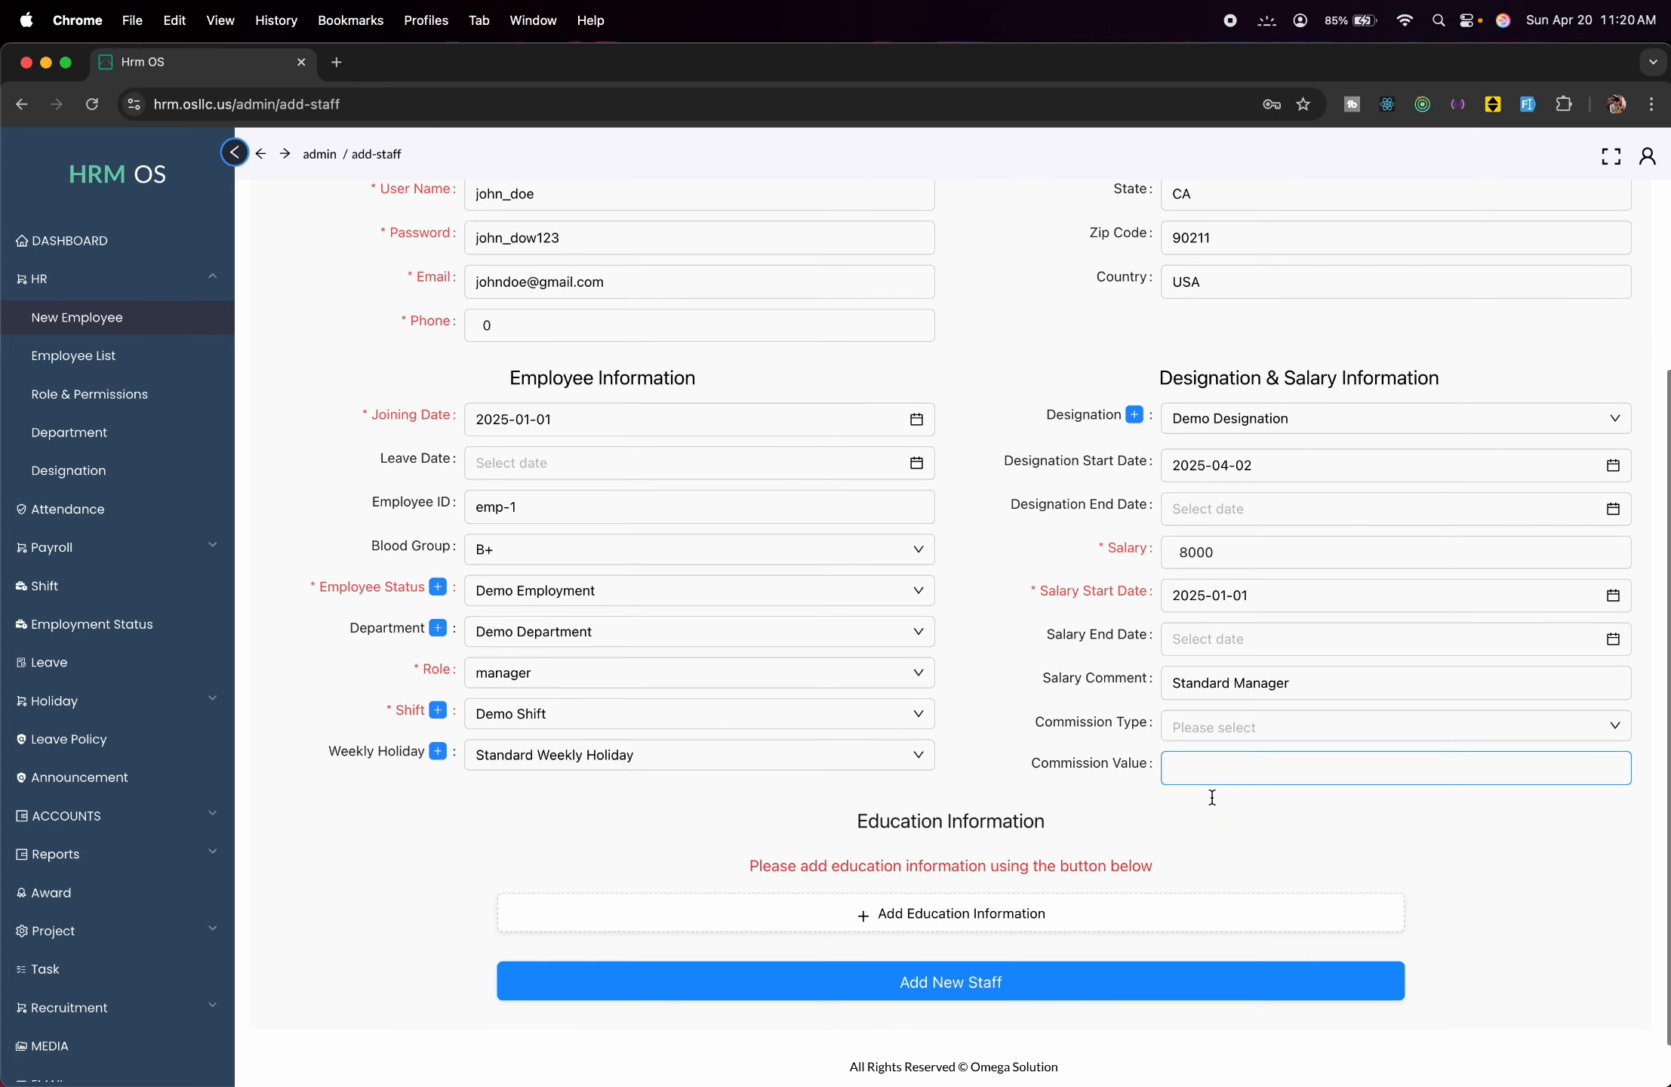
{"action": "left_click", "coordinate": [816, 823]}
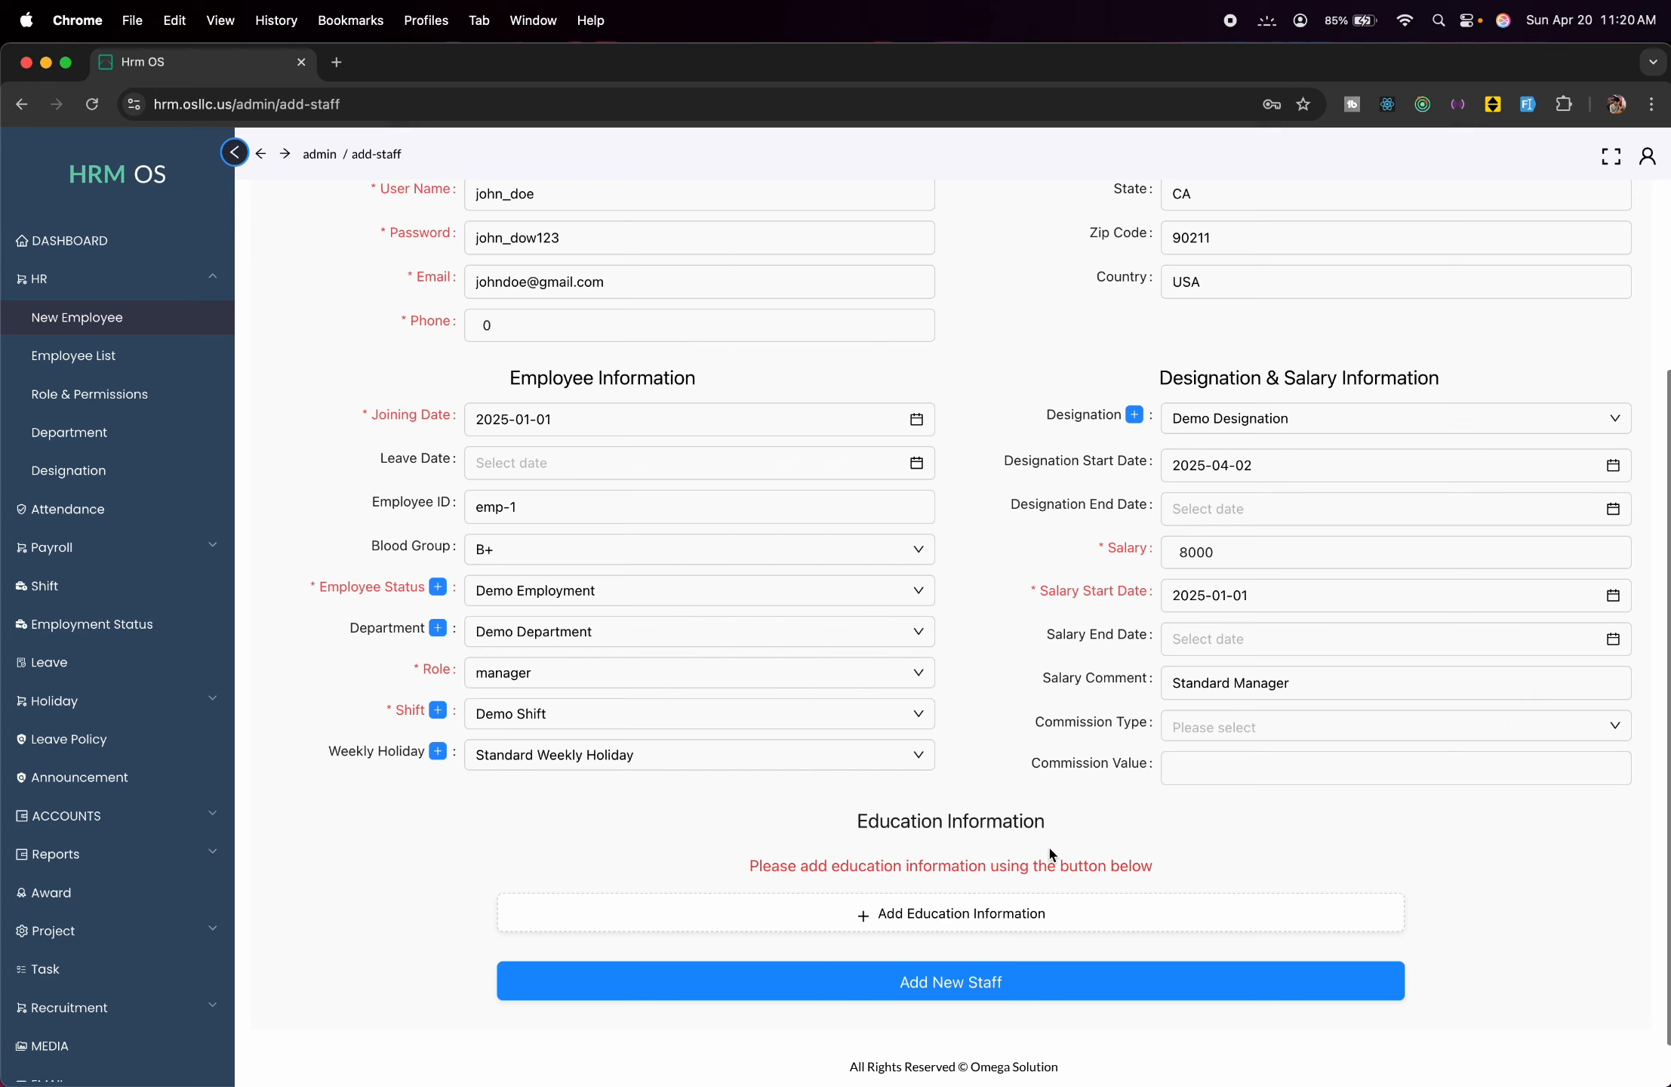
Add an education entry: BSC from ABC University, result 4.00, field of study Computer.
{"action": "left_click", "coordinate": [877, 924]}
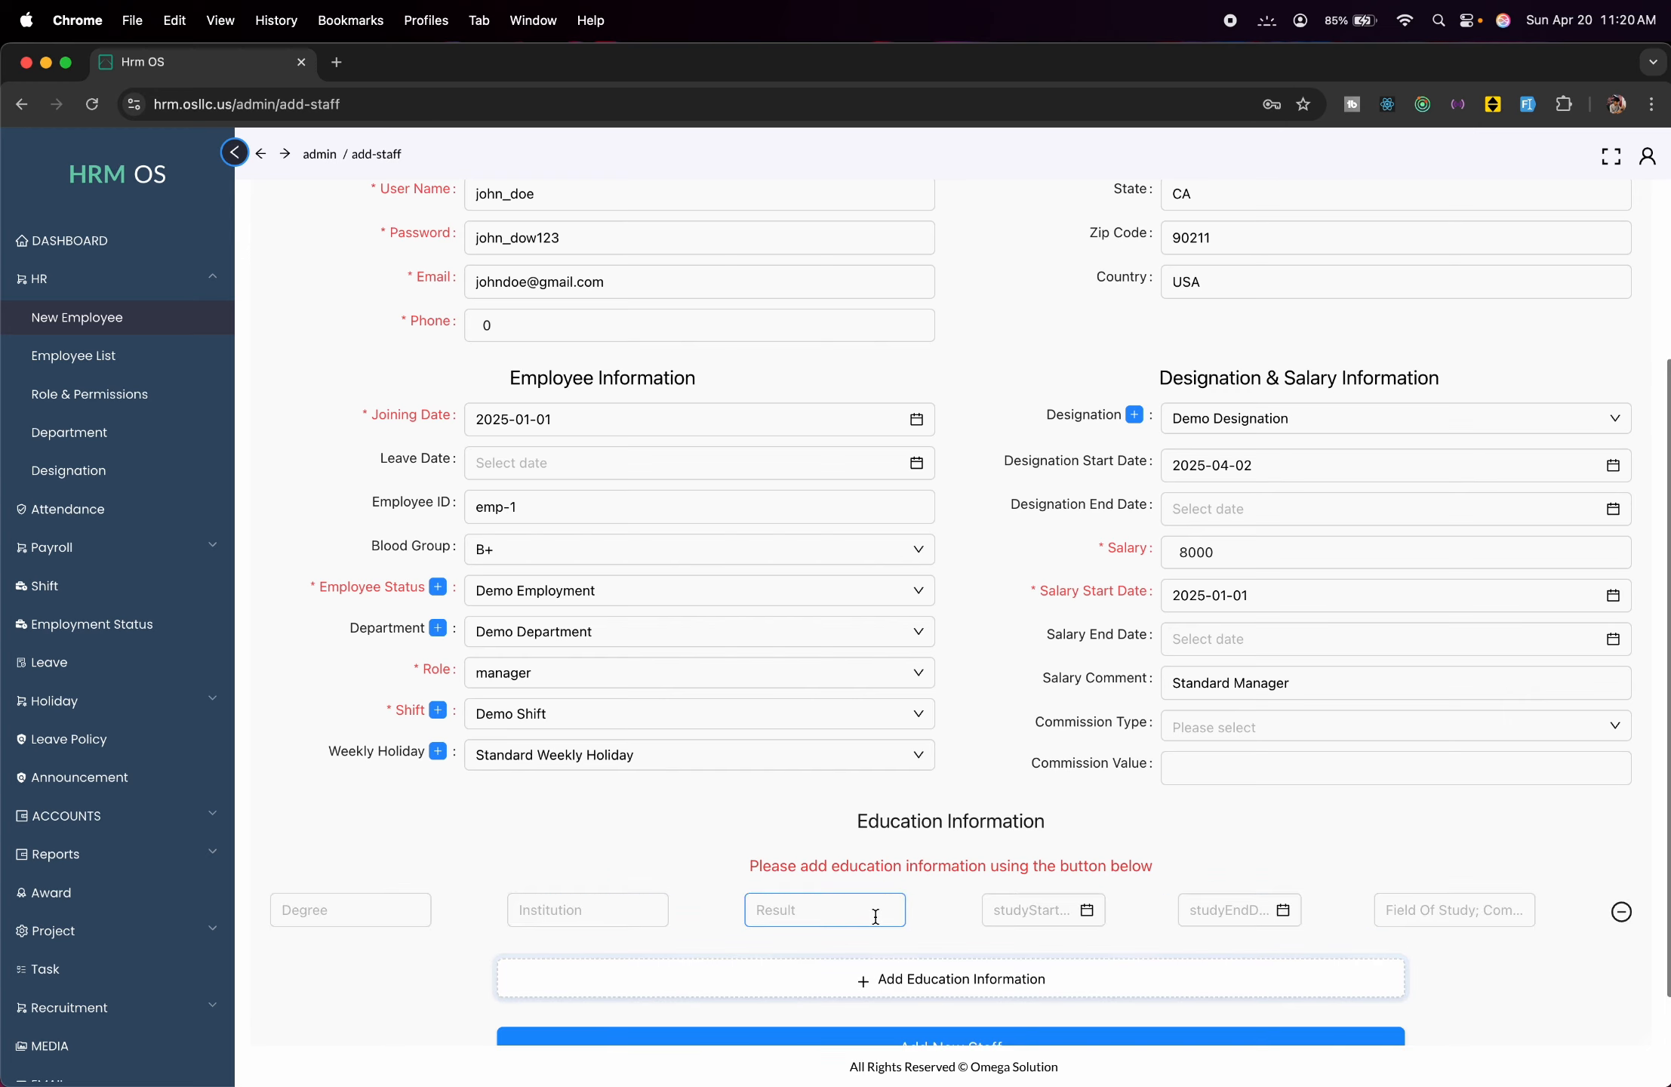
{"action": "left_click", "coordinate": [375, 916]}
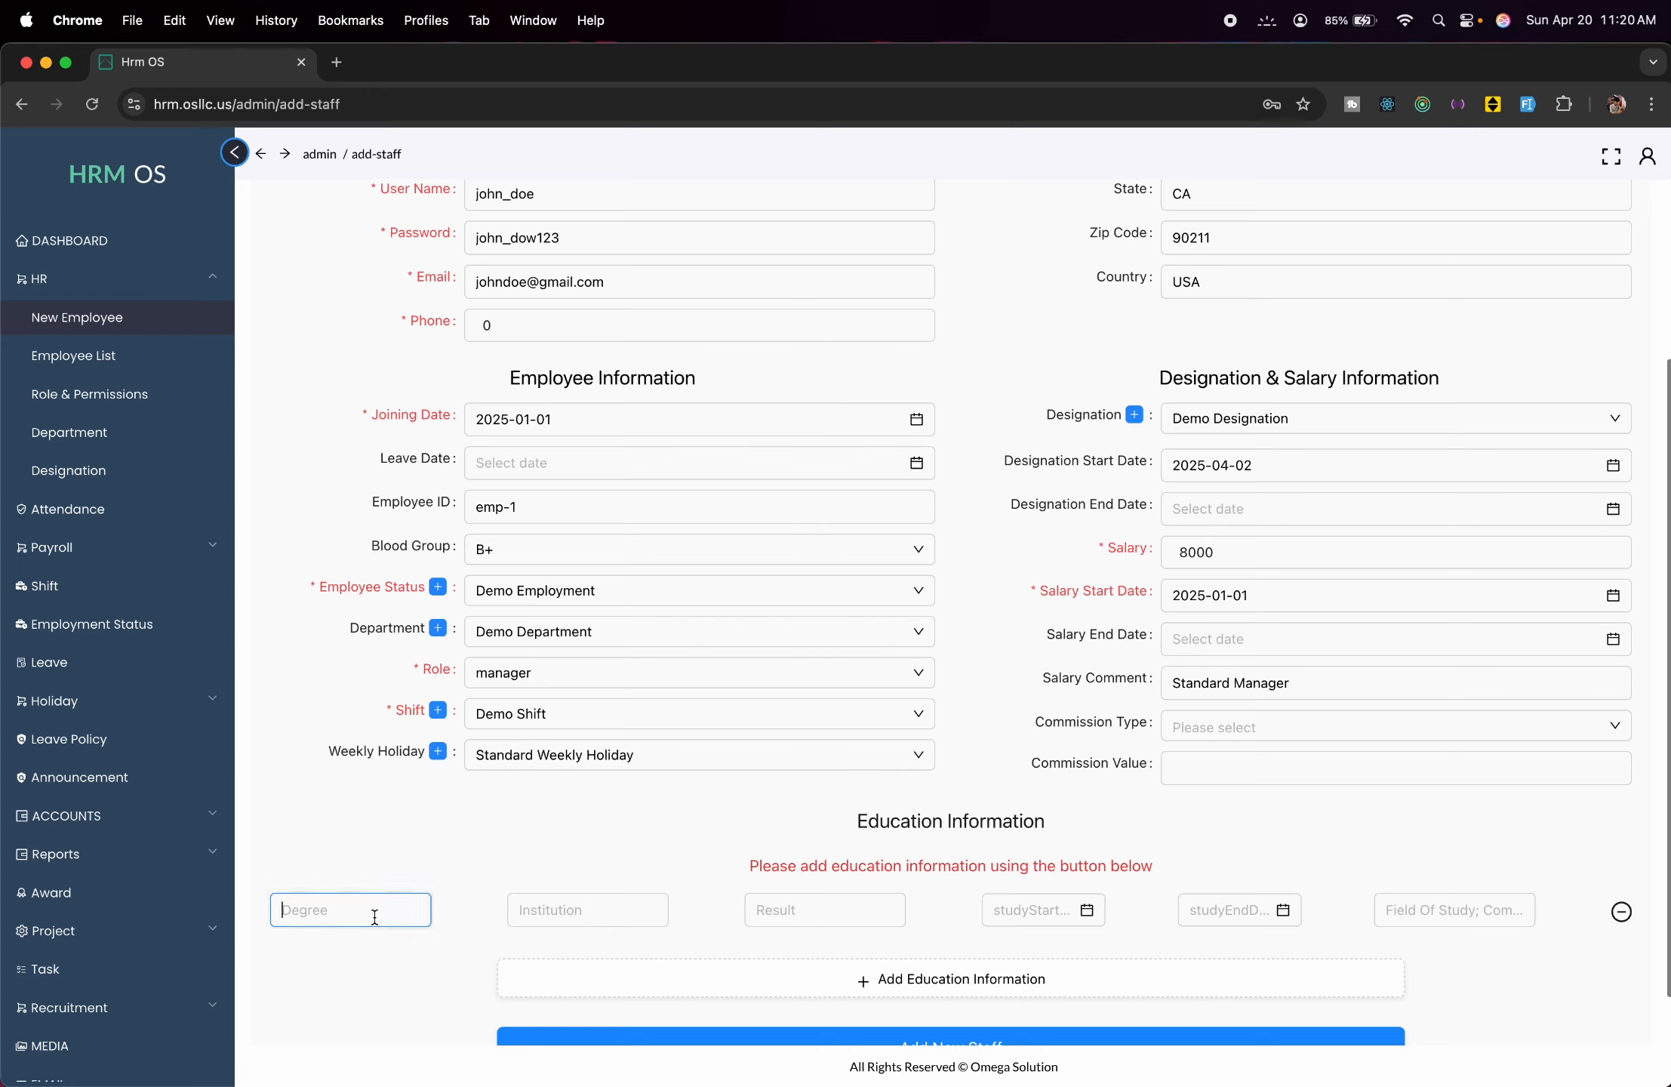
{"action": "type", "text": "BSC"}
{"action": "left_click", "coordinate": [521, 914]}
{"action": "type", "text": "A"}
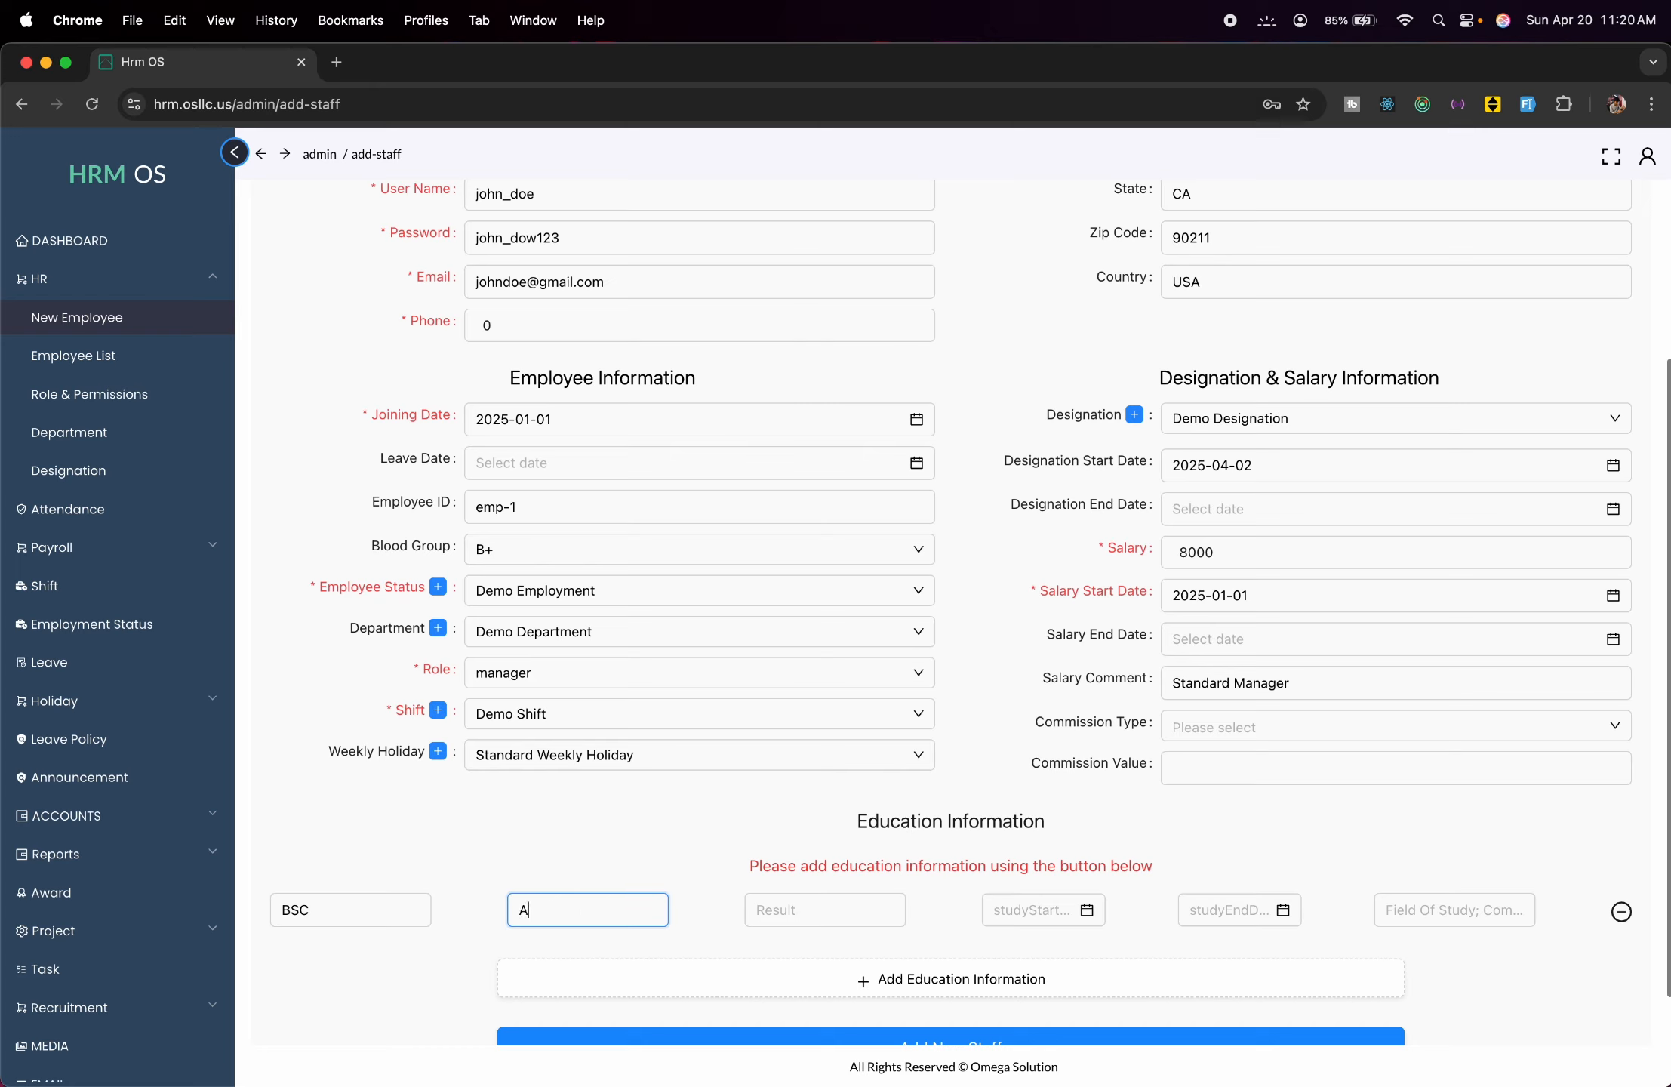
{"action": "type", "text": "BC University"}
{"action": "left_click", "coordinate": [809, 920]}
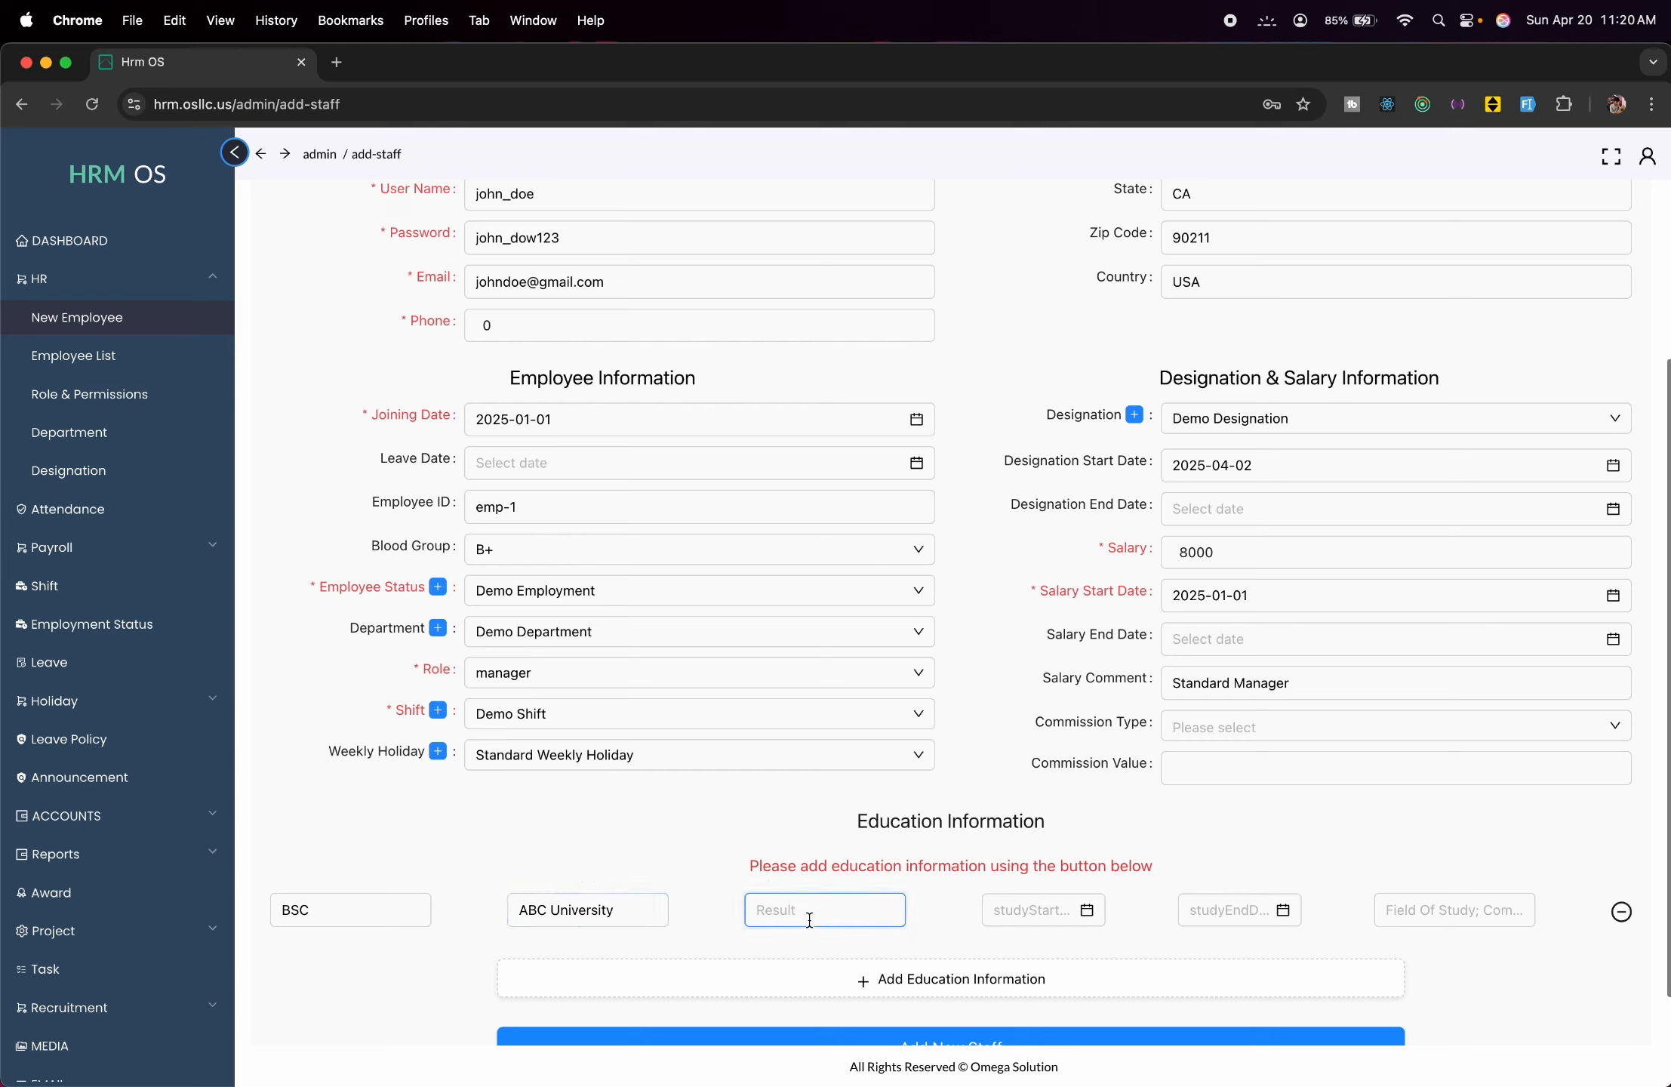
{"action": "type", "text": "4.00"}
{"action": "left_click", "coordinate": [1457, 911]}
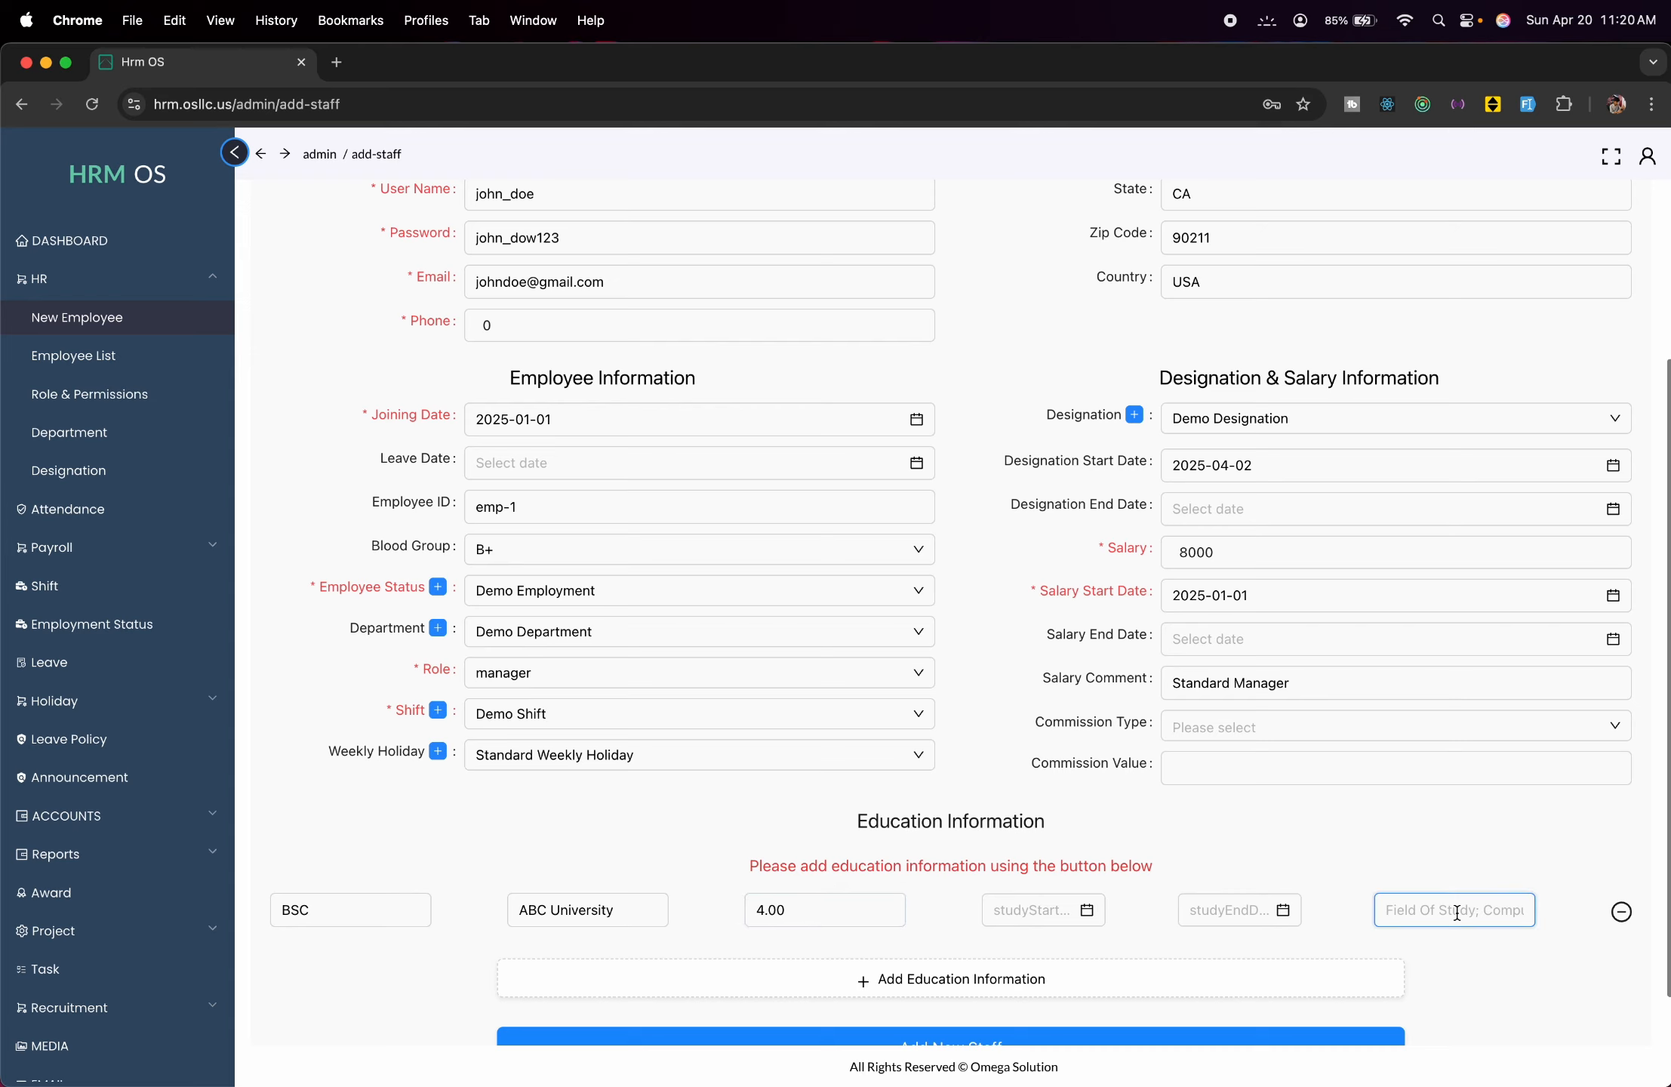
{"action": "type", "text": "Computer"}
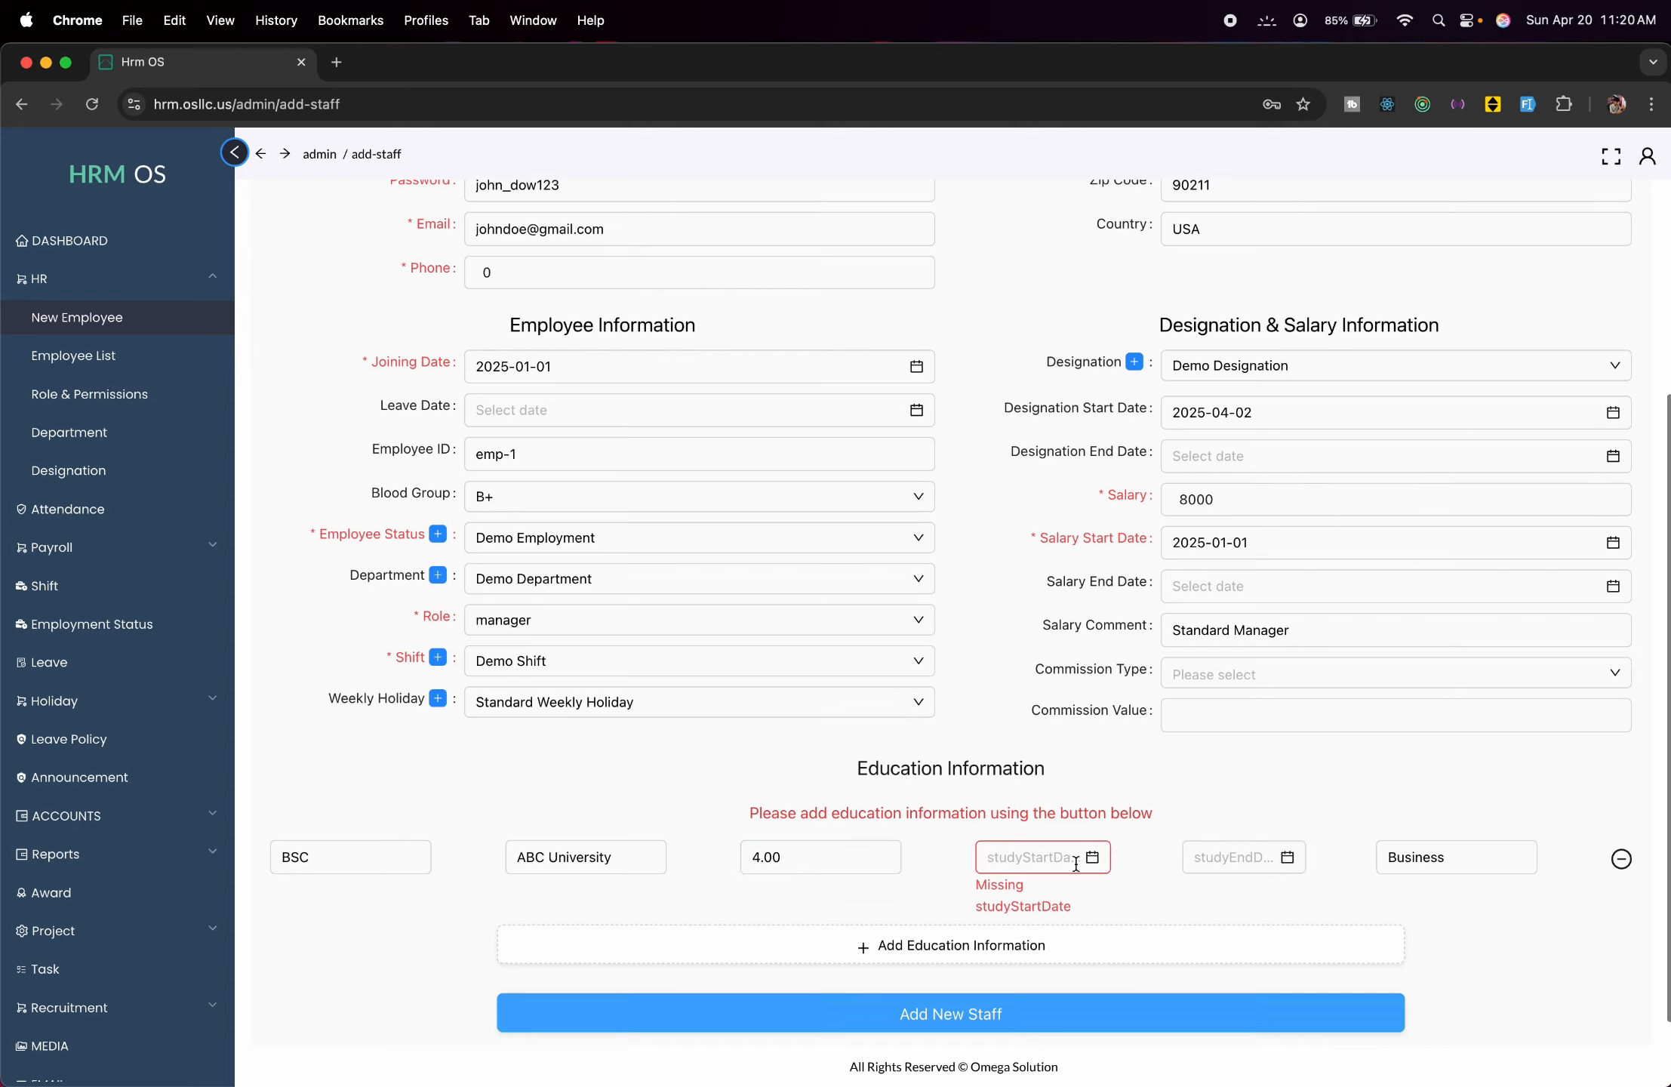
Set the study start date to 1 April 2022 and save the new staff member.
{"action": "left_click", "coordinate": [1096, 861]}
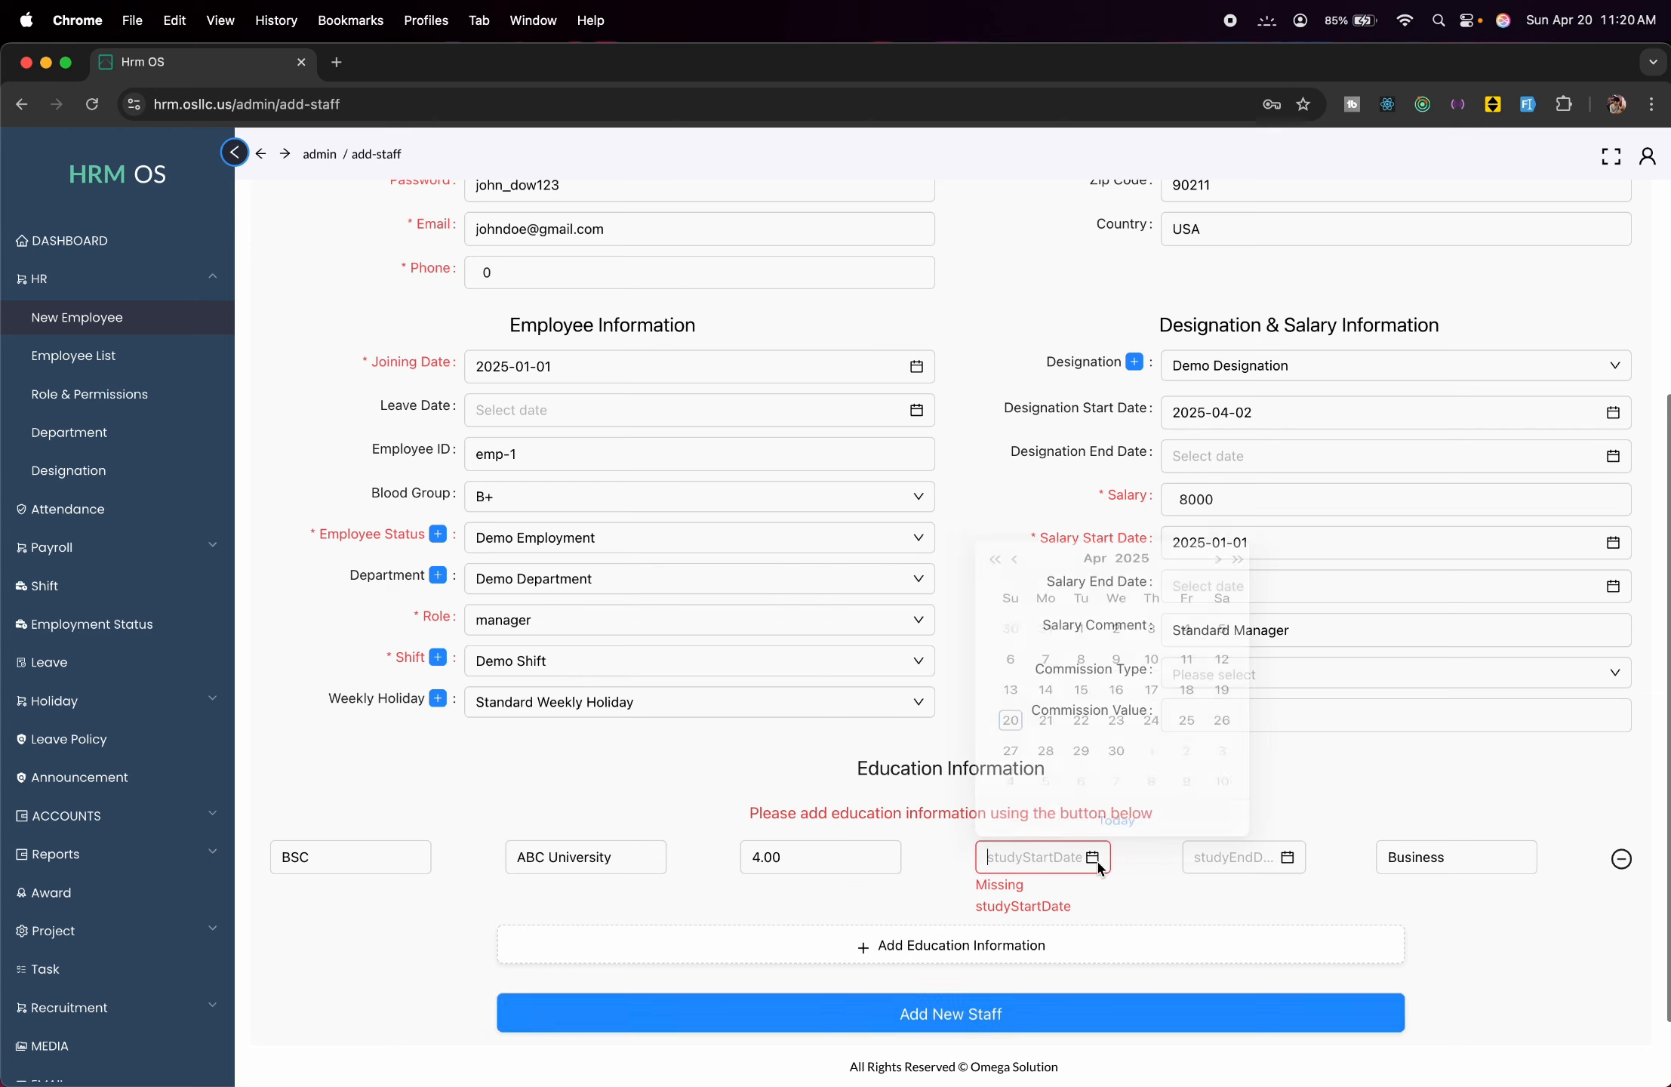
{"action": "left_click", "coordinate": [994, 518]}
{"action": "left_click", "coordinate": [994, 518]}
{"action": "left_click", "coordinate": [994, 518]}
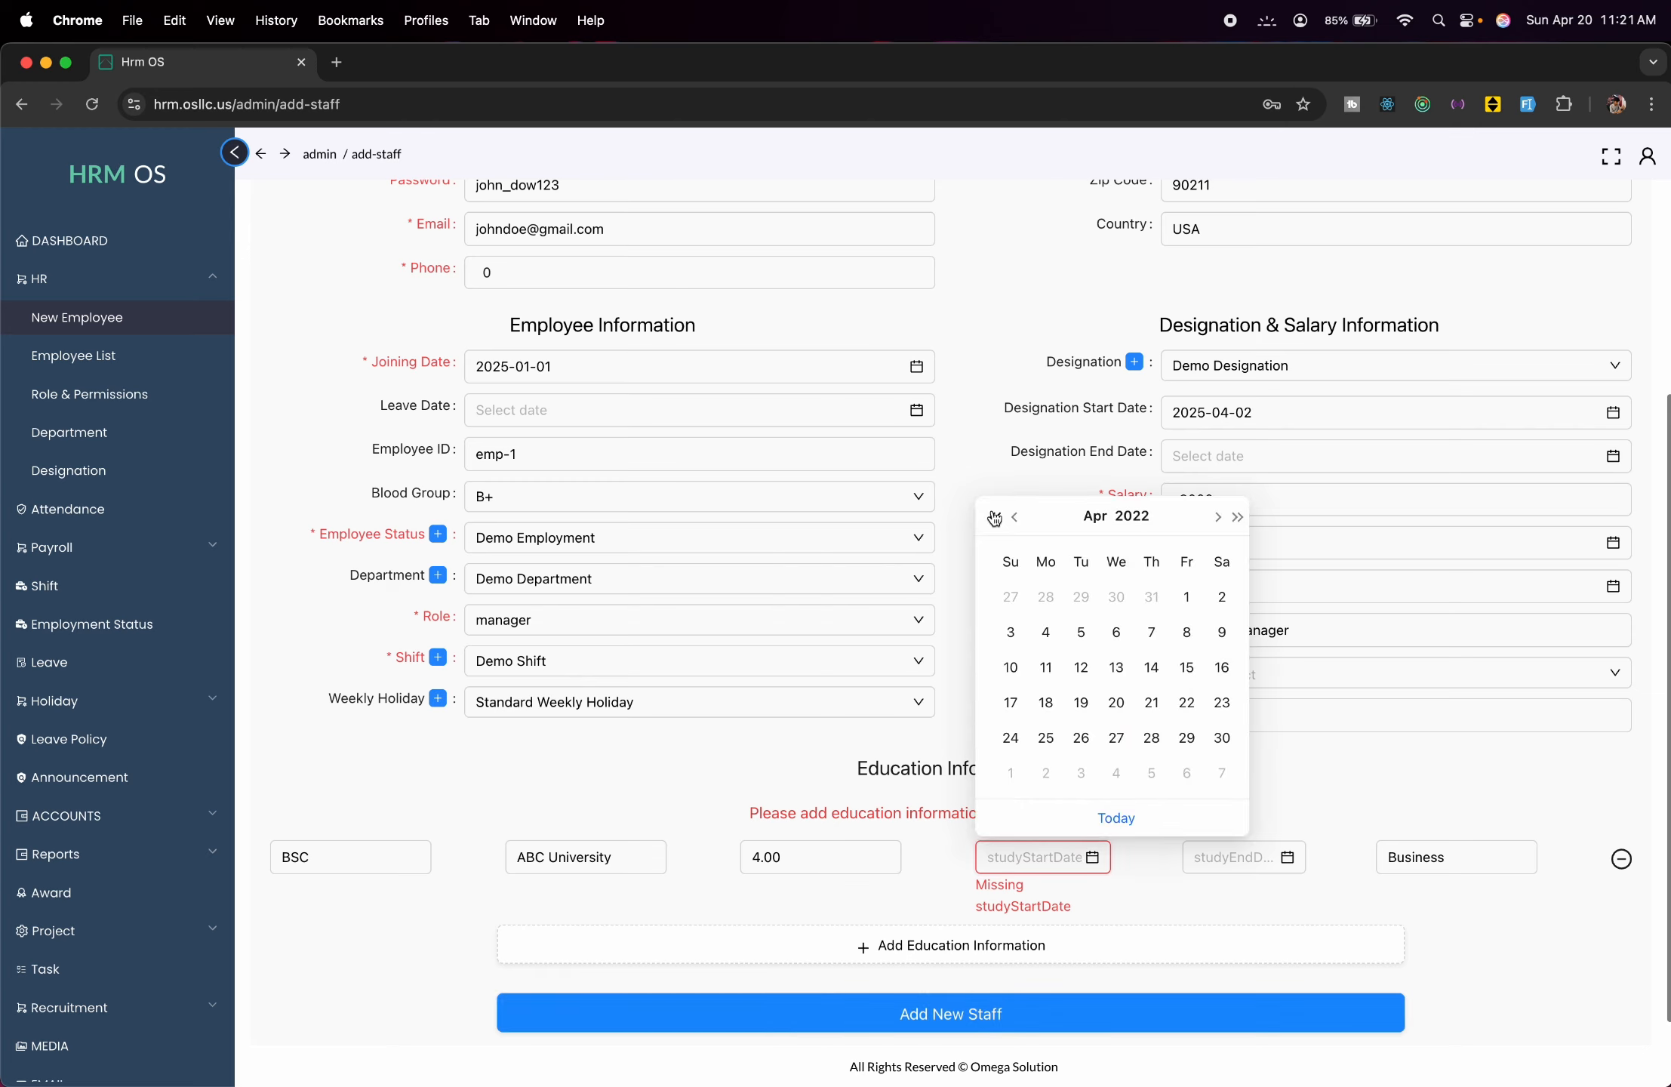
{"action": "left_click", "coordinate": [1186, 597]}
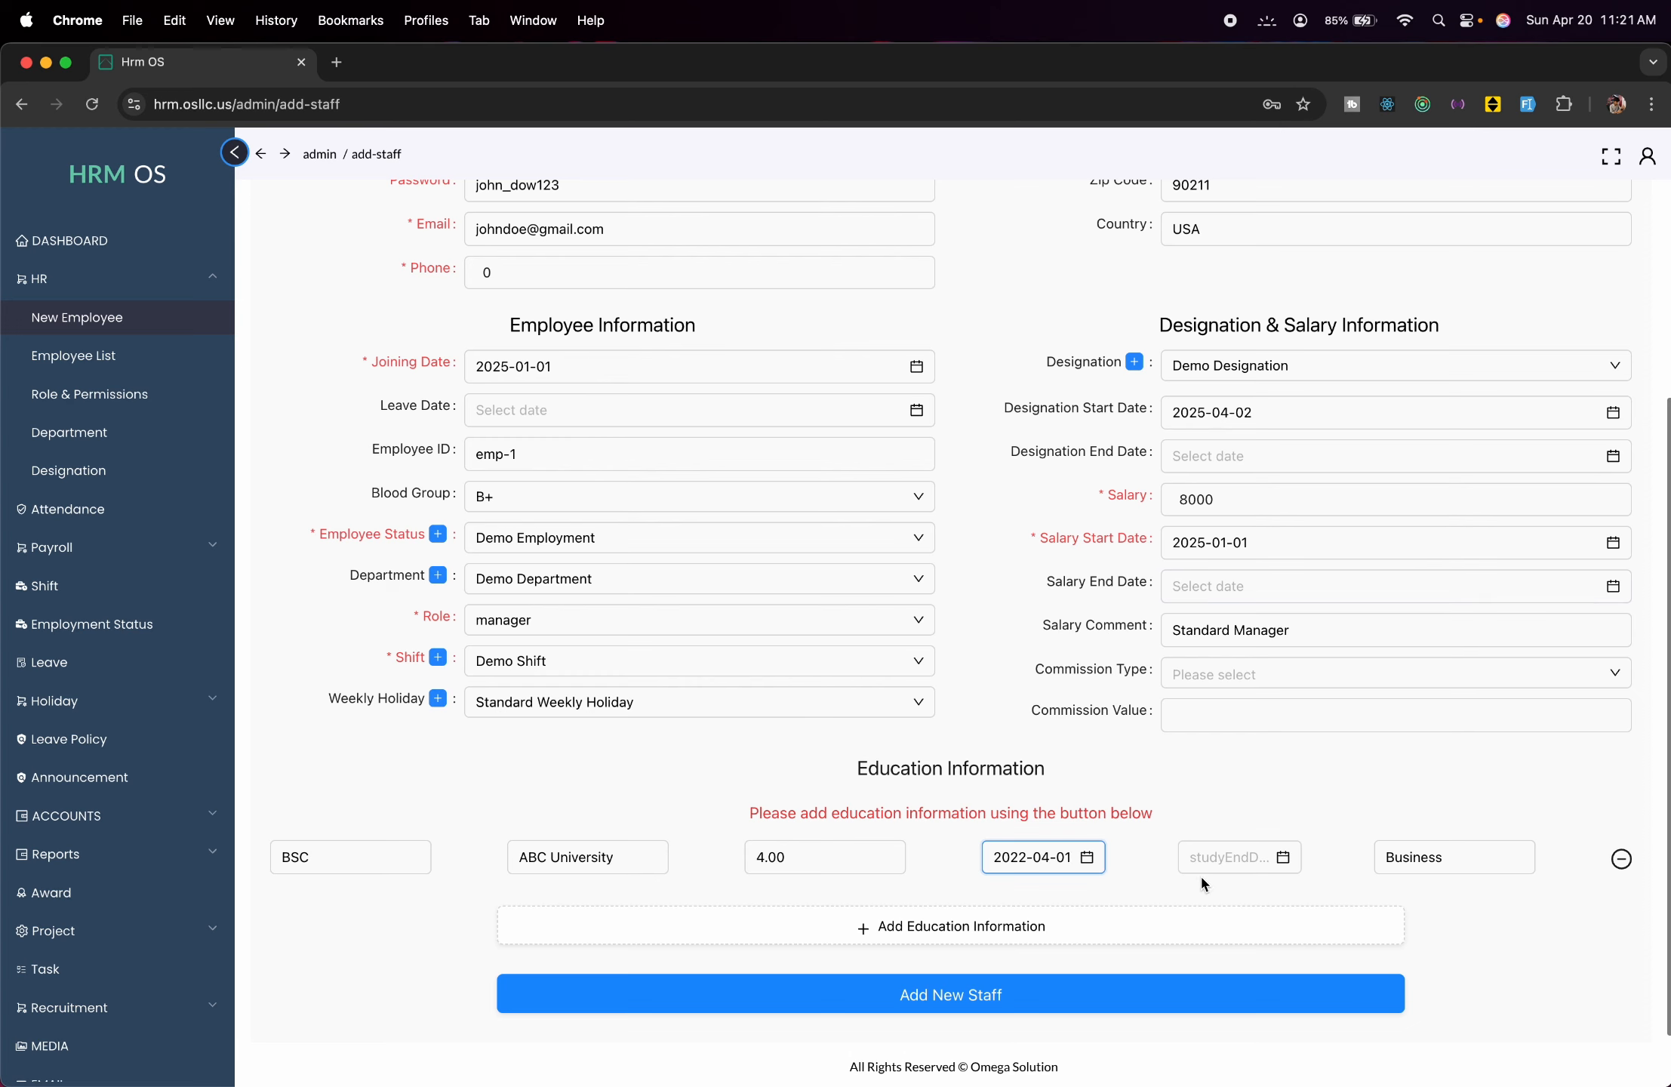
{"action": "left_click", "coordinate": [1201, 1004]}
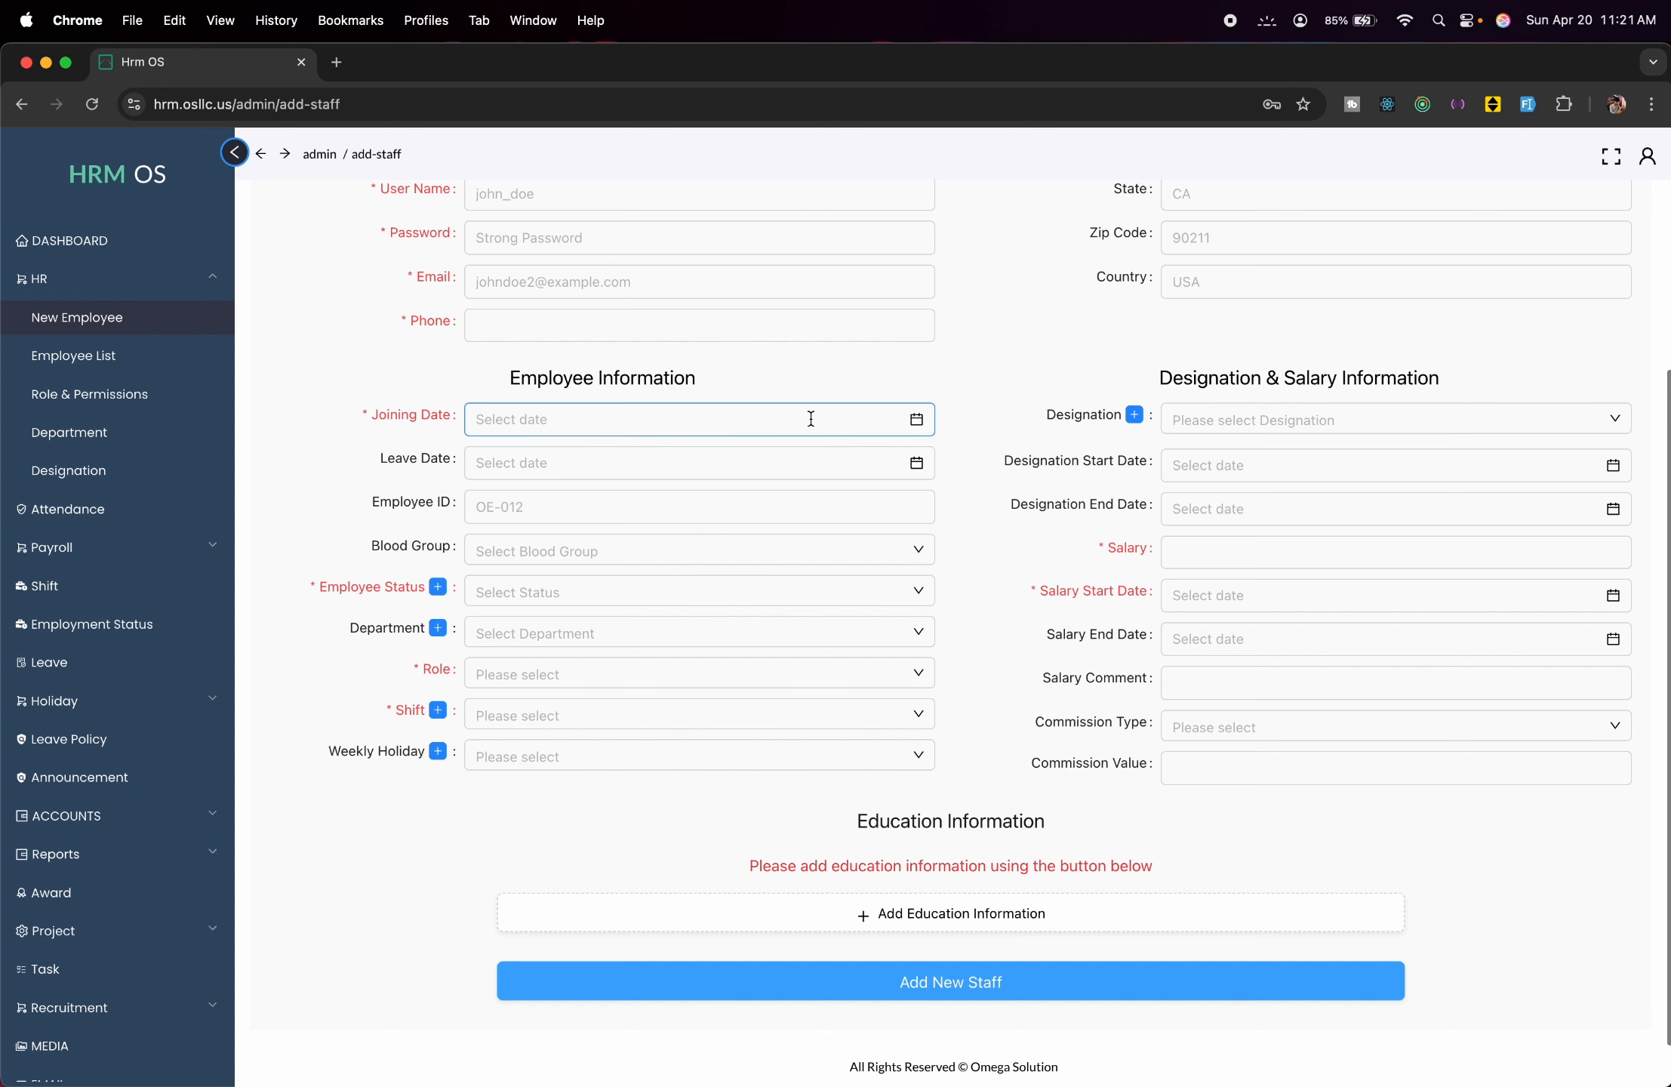
Check the Employee List shows the new manager as ID 7, then open and close Create Staff.
{"action": "scroll", "coordinate": [672, 231], "scroll_direction": "up", "scroll_amount": 3}
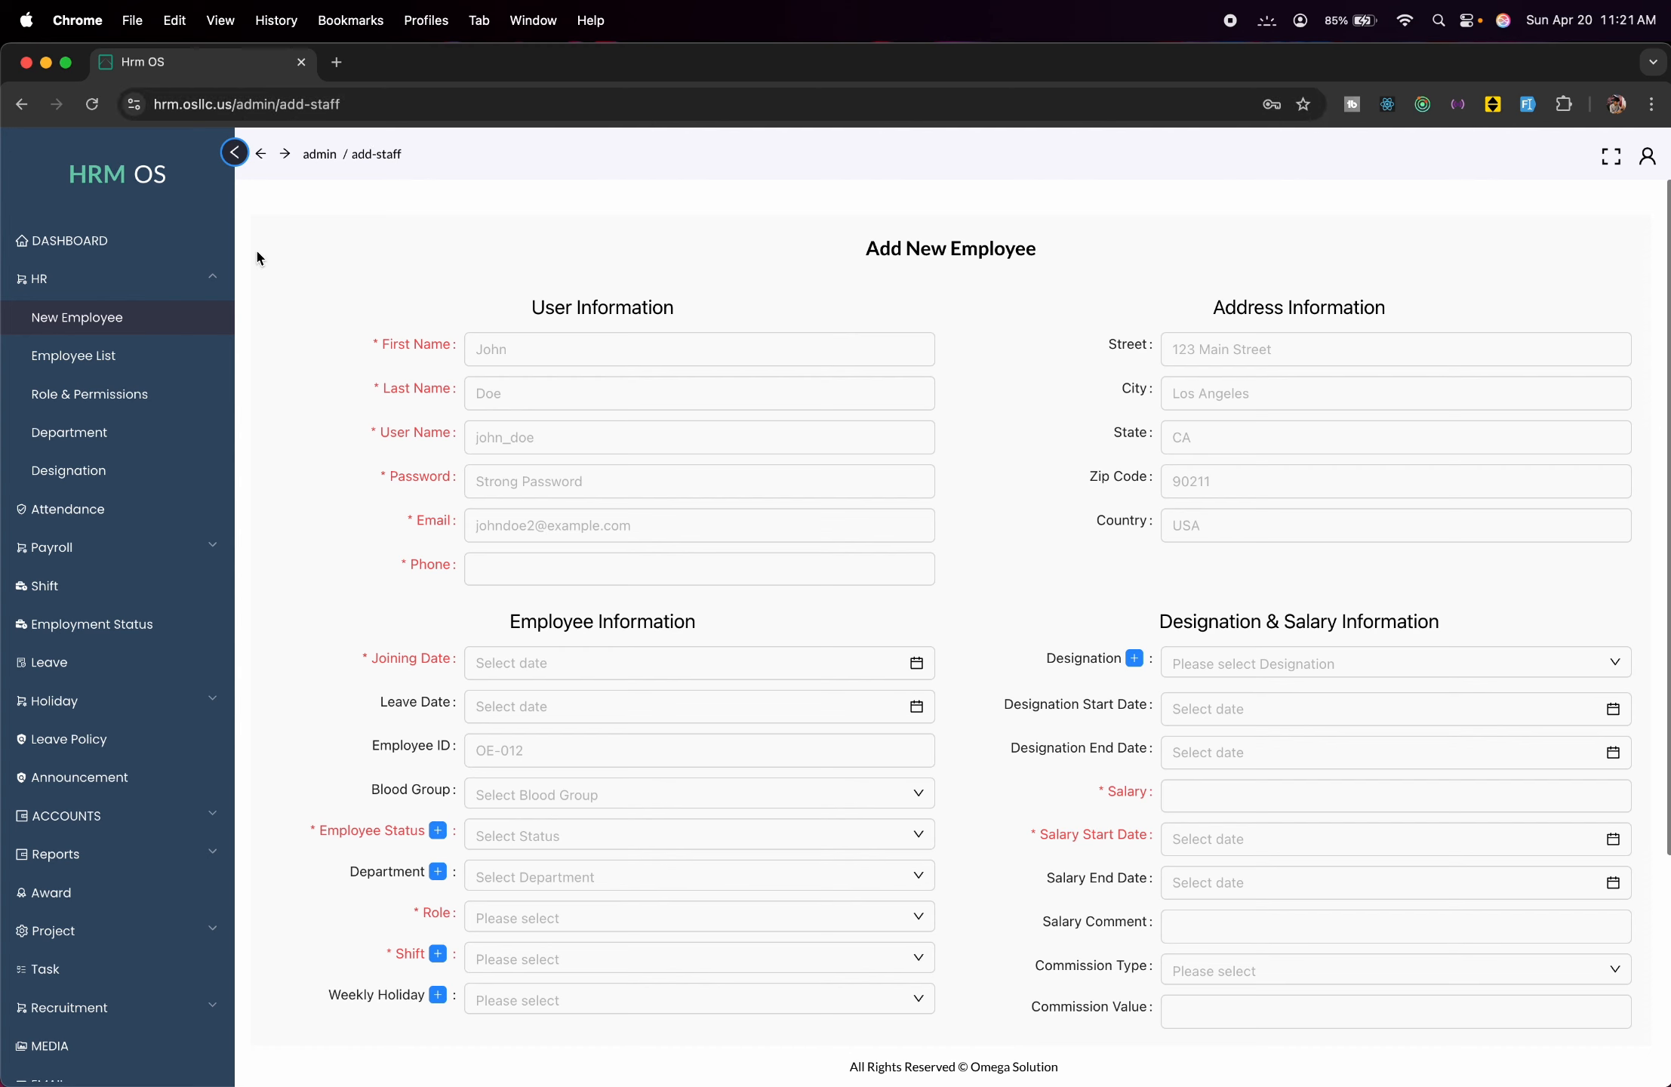
{"action": "left_click", "coordinate": [133, 363]}
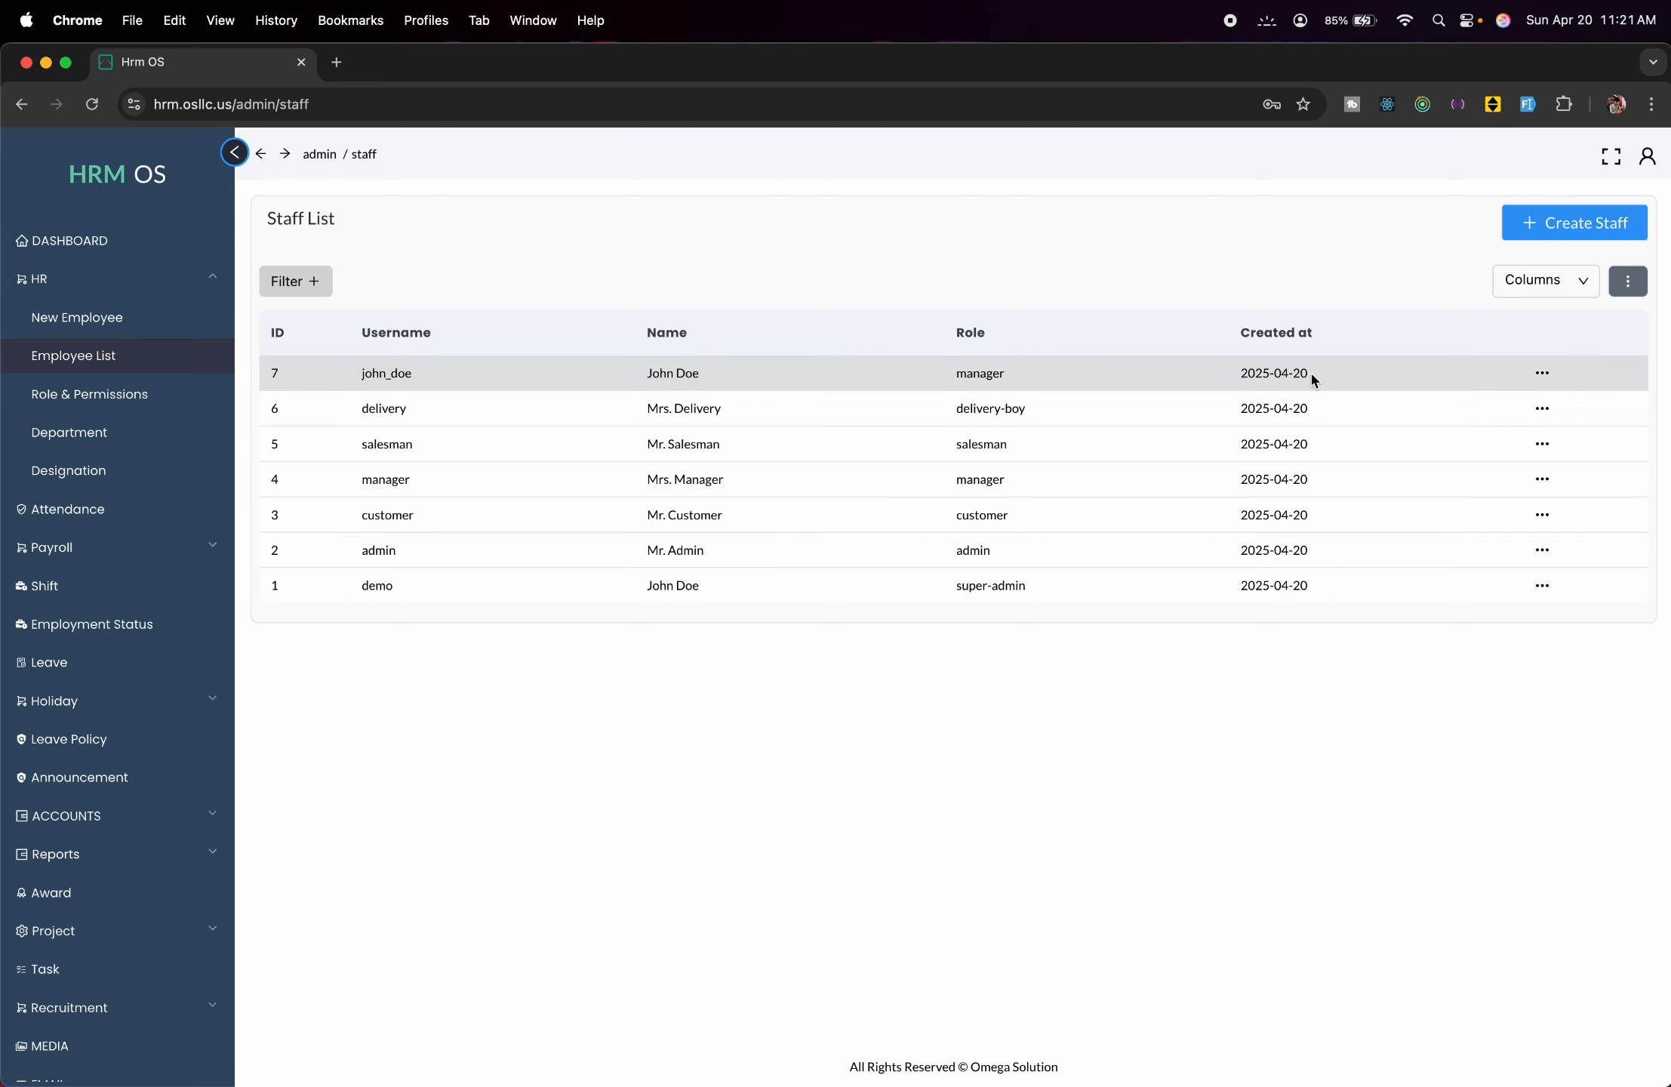
{"action": "left_click", "coordinate": [1536, 226]}
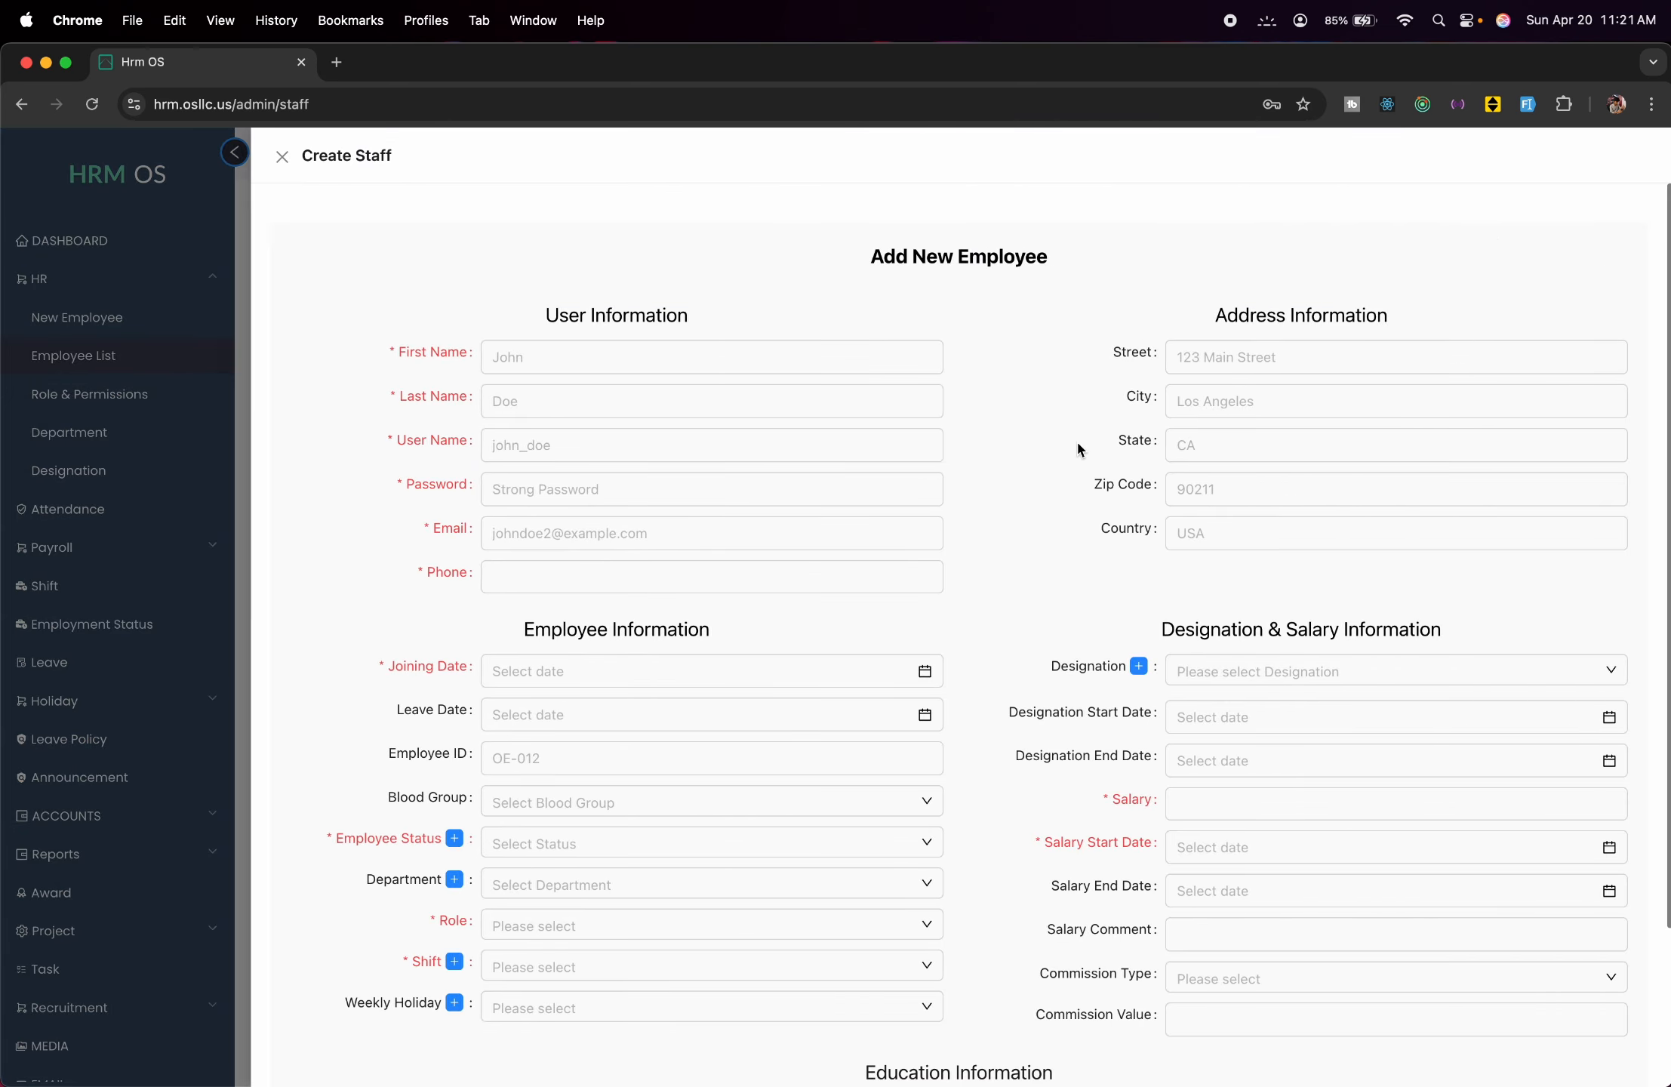
{"action": "scroll", "coordinate": [1075, 438], "scroll_direction": "down", "scroll_amount": 3}
{"action": "scroll", "coordinate": [1076, 438], "scroll_direction": "up", "scroll_amount": 3}
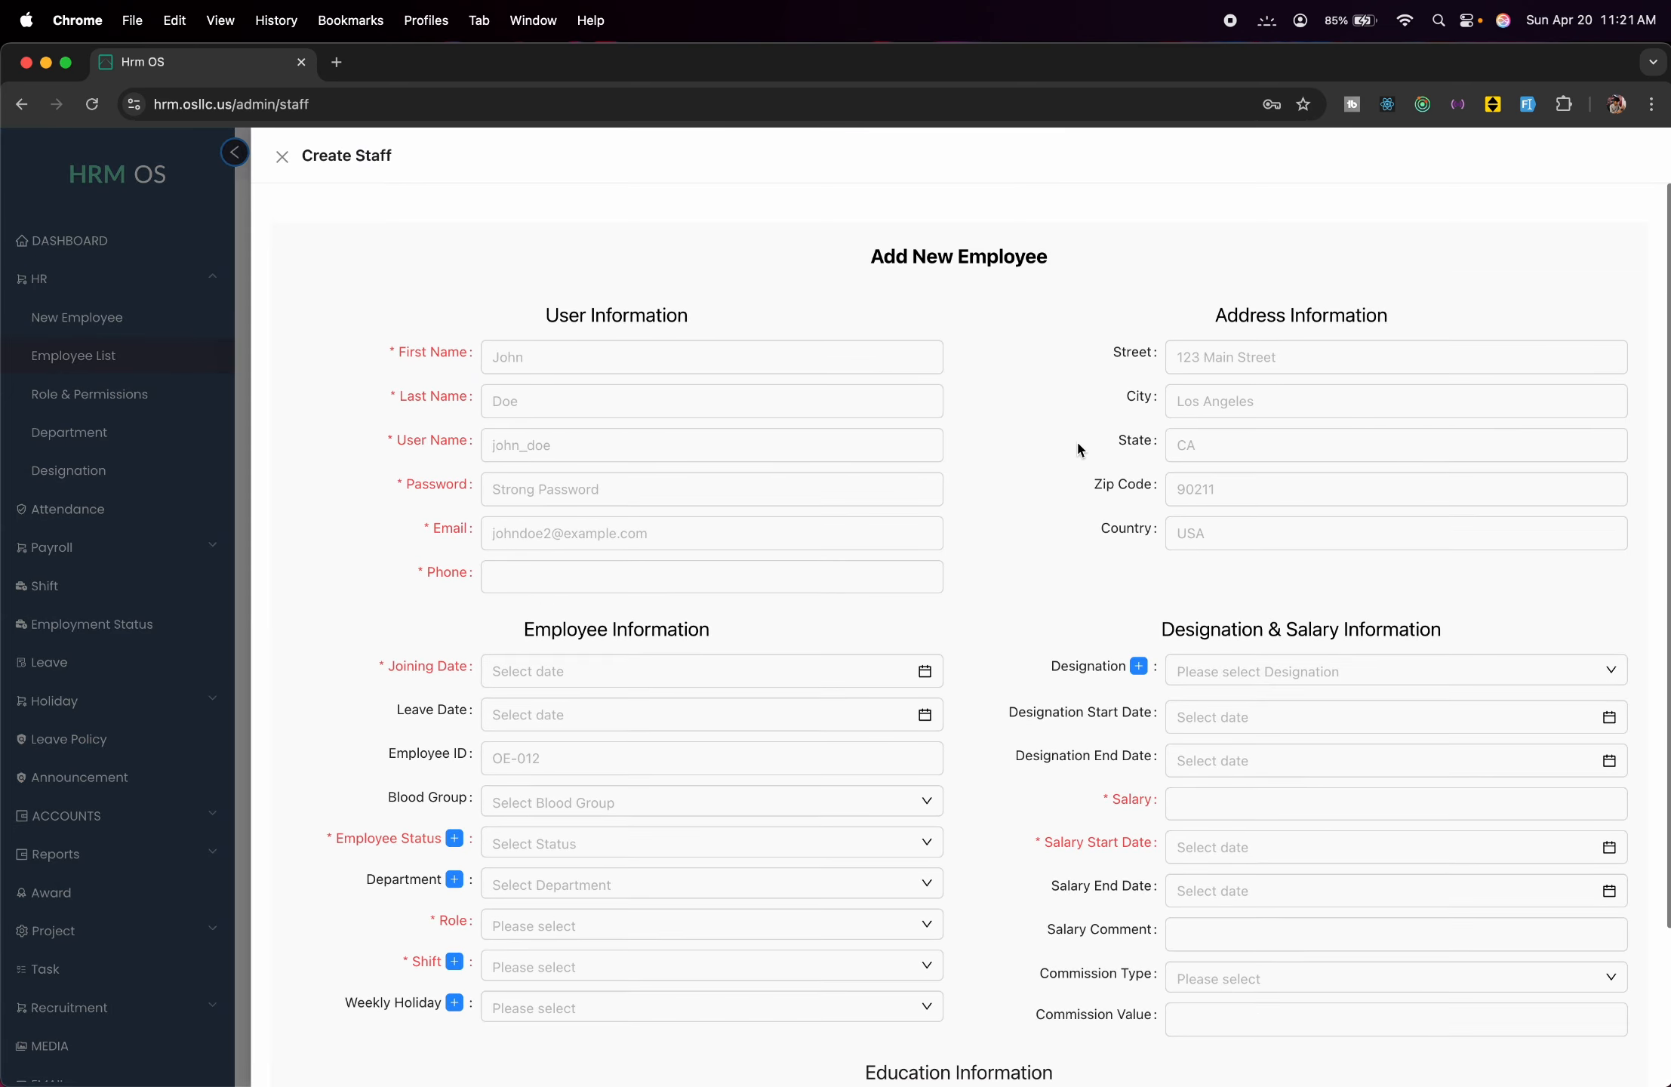
{"action": "left_click", "coordinate": [90, 336]}
Open the Role & Permissions page to view the six existing roles.
{"action": "left_click", "coordinate": [109, 330]}
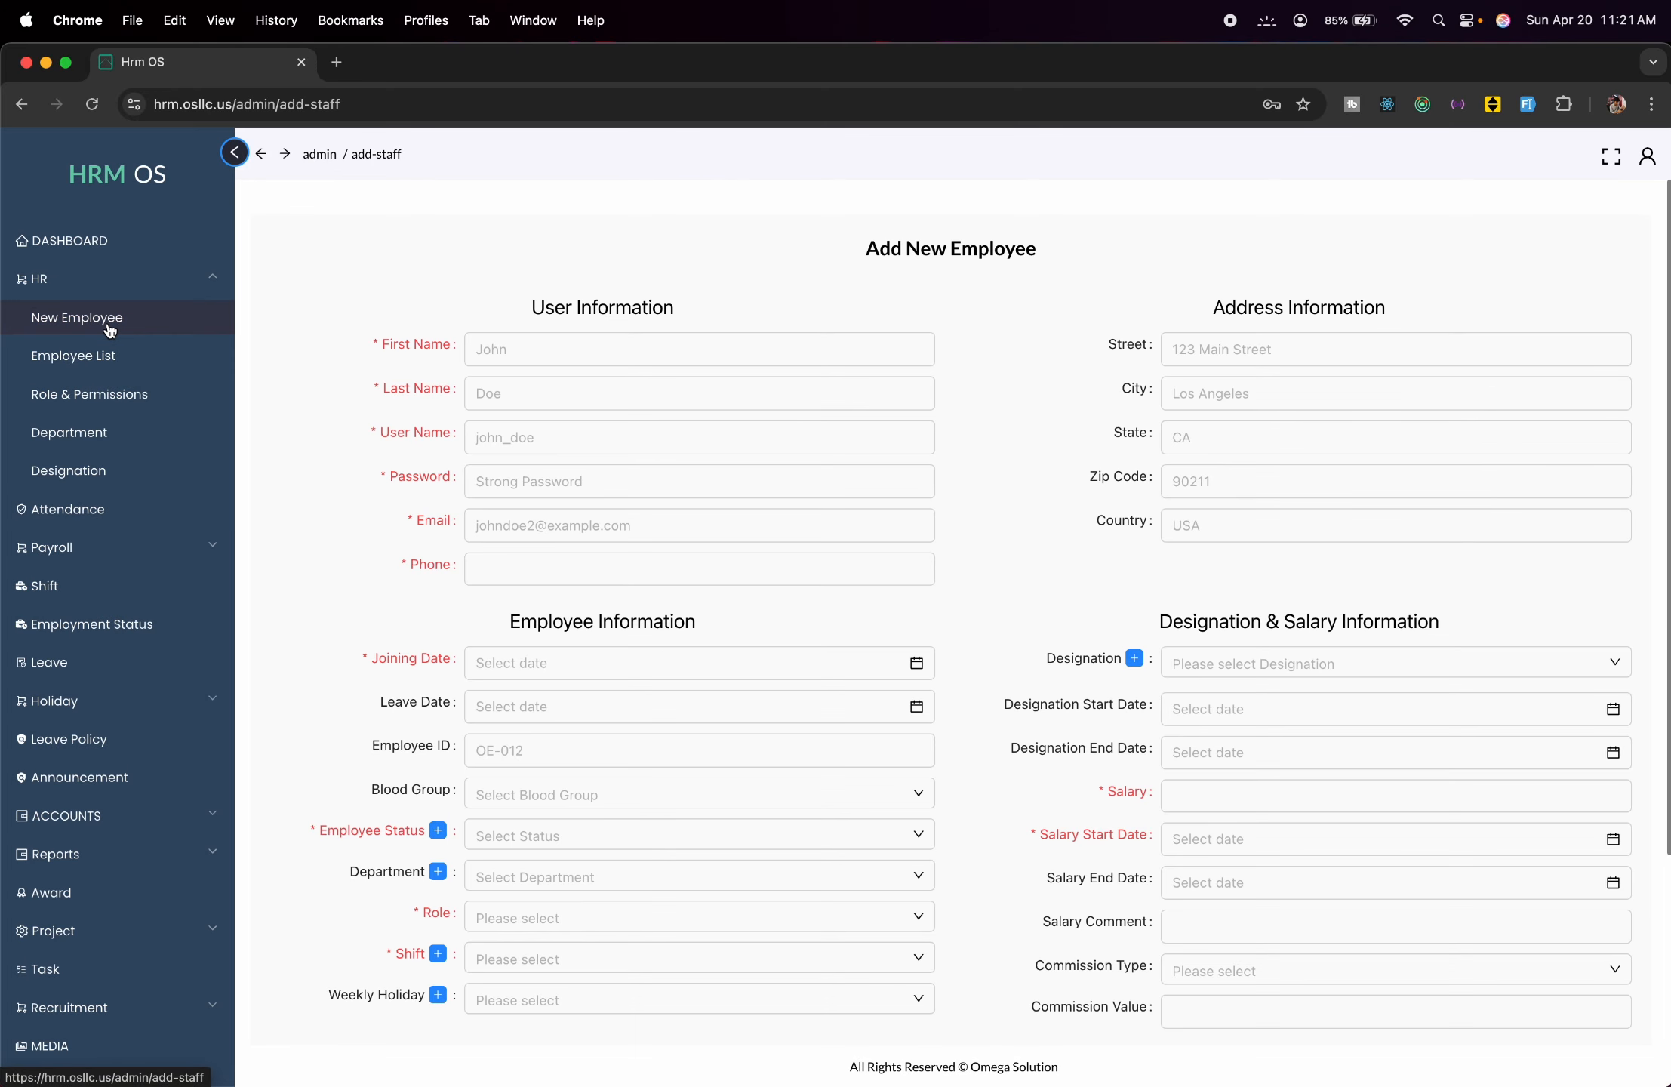
{"action": "left_click", "coordinate": [145, 398]}
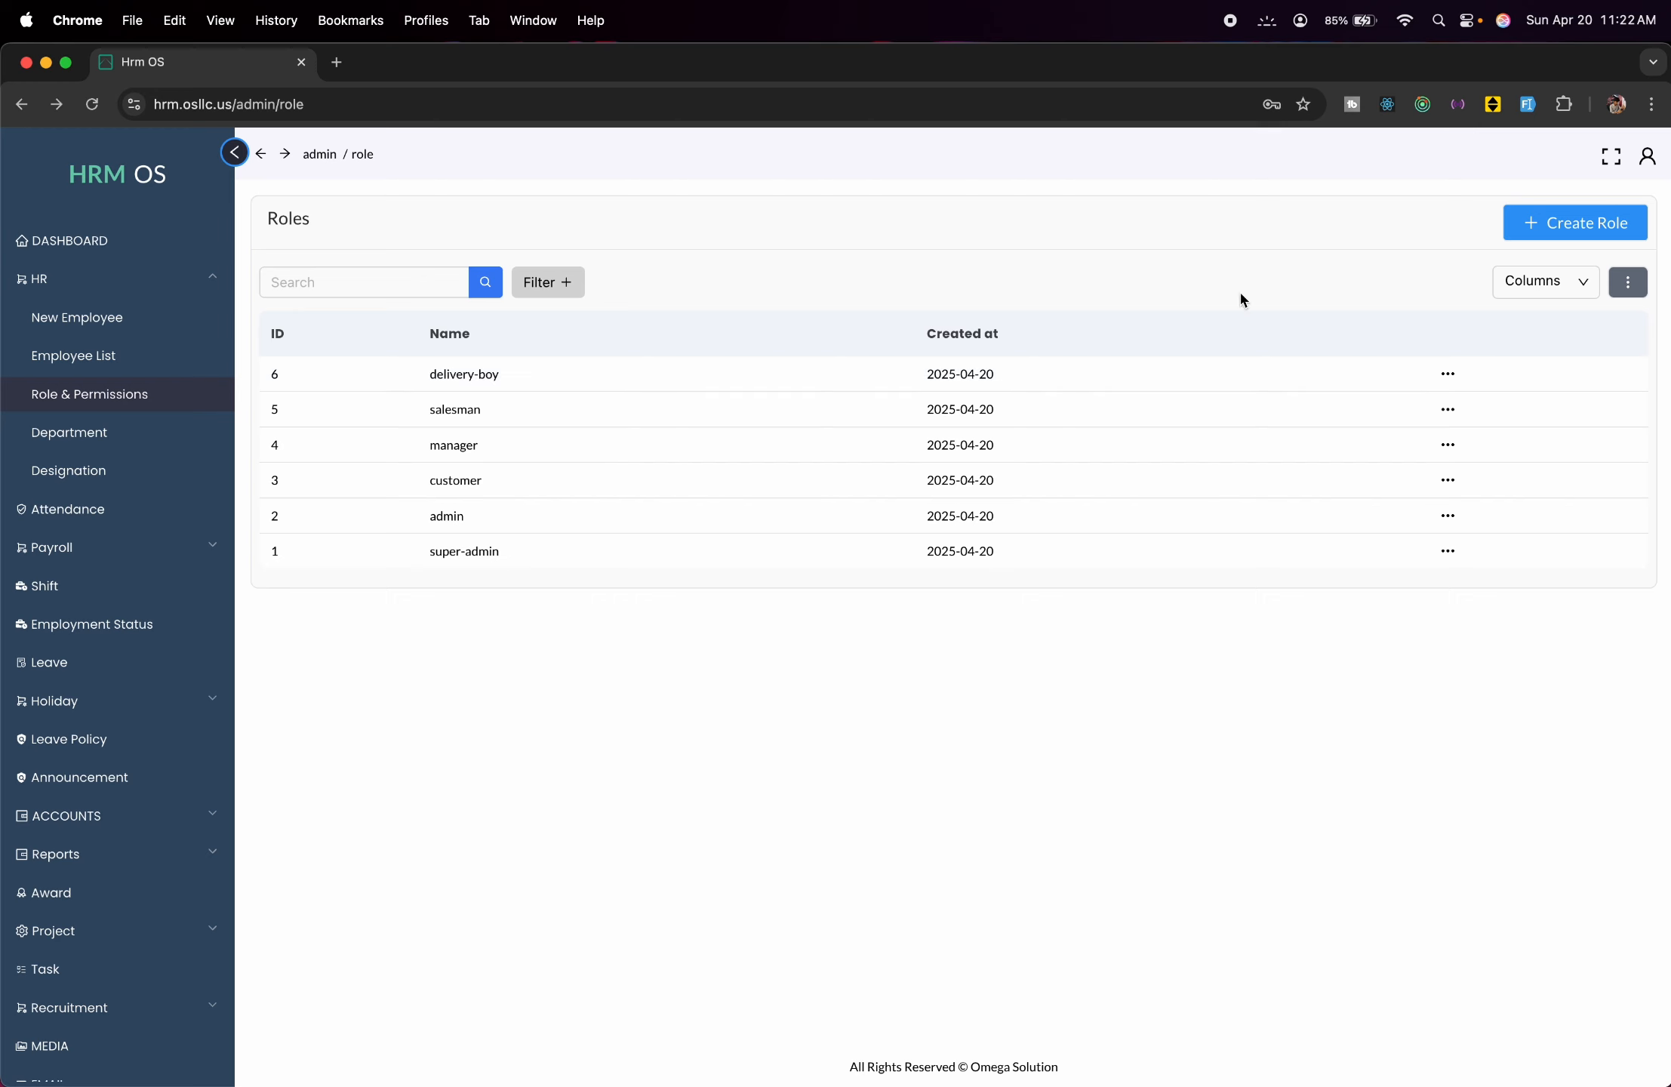
Create a new role named 'Demo Role', correcting the 'DEmo' typo before saving.
{"action": "left_click", "coordinate": [1583, 218]}
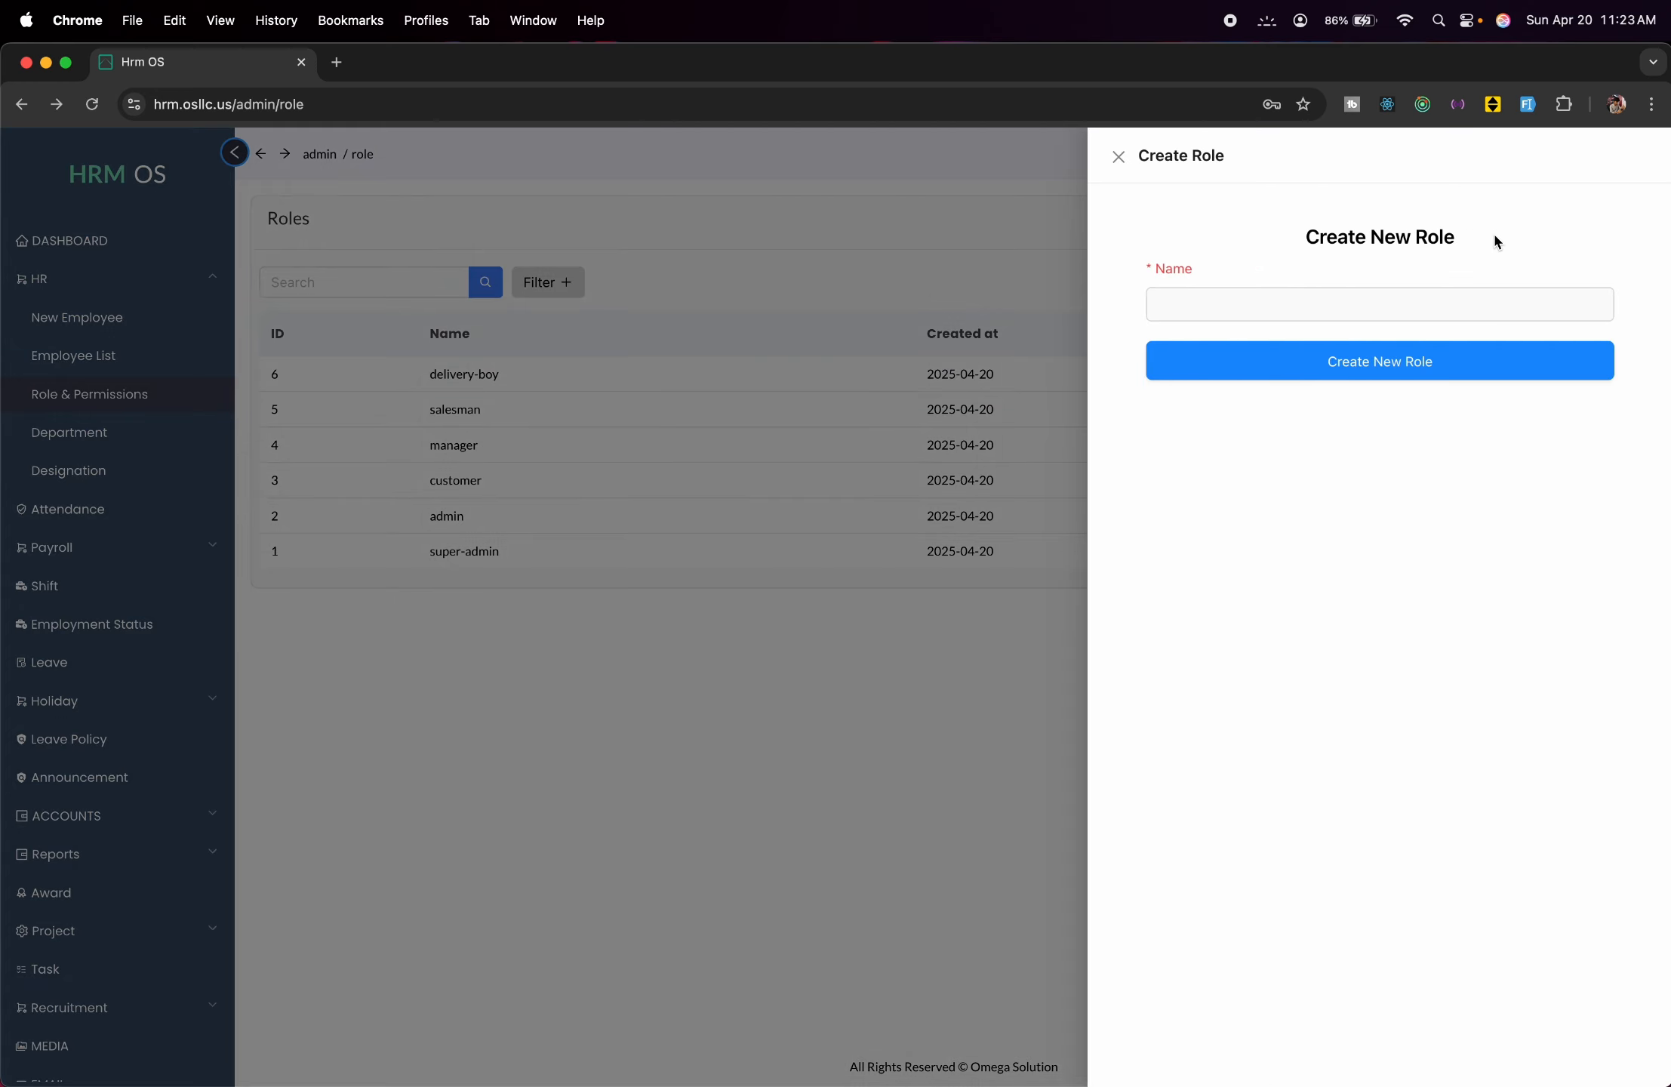
{"action": "left_click", "coordinate": [1252, 288]}
{"action": "type", "text": "DEmo"}
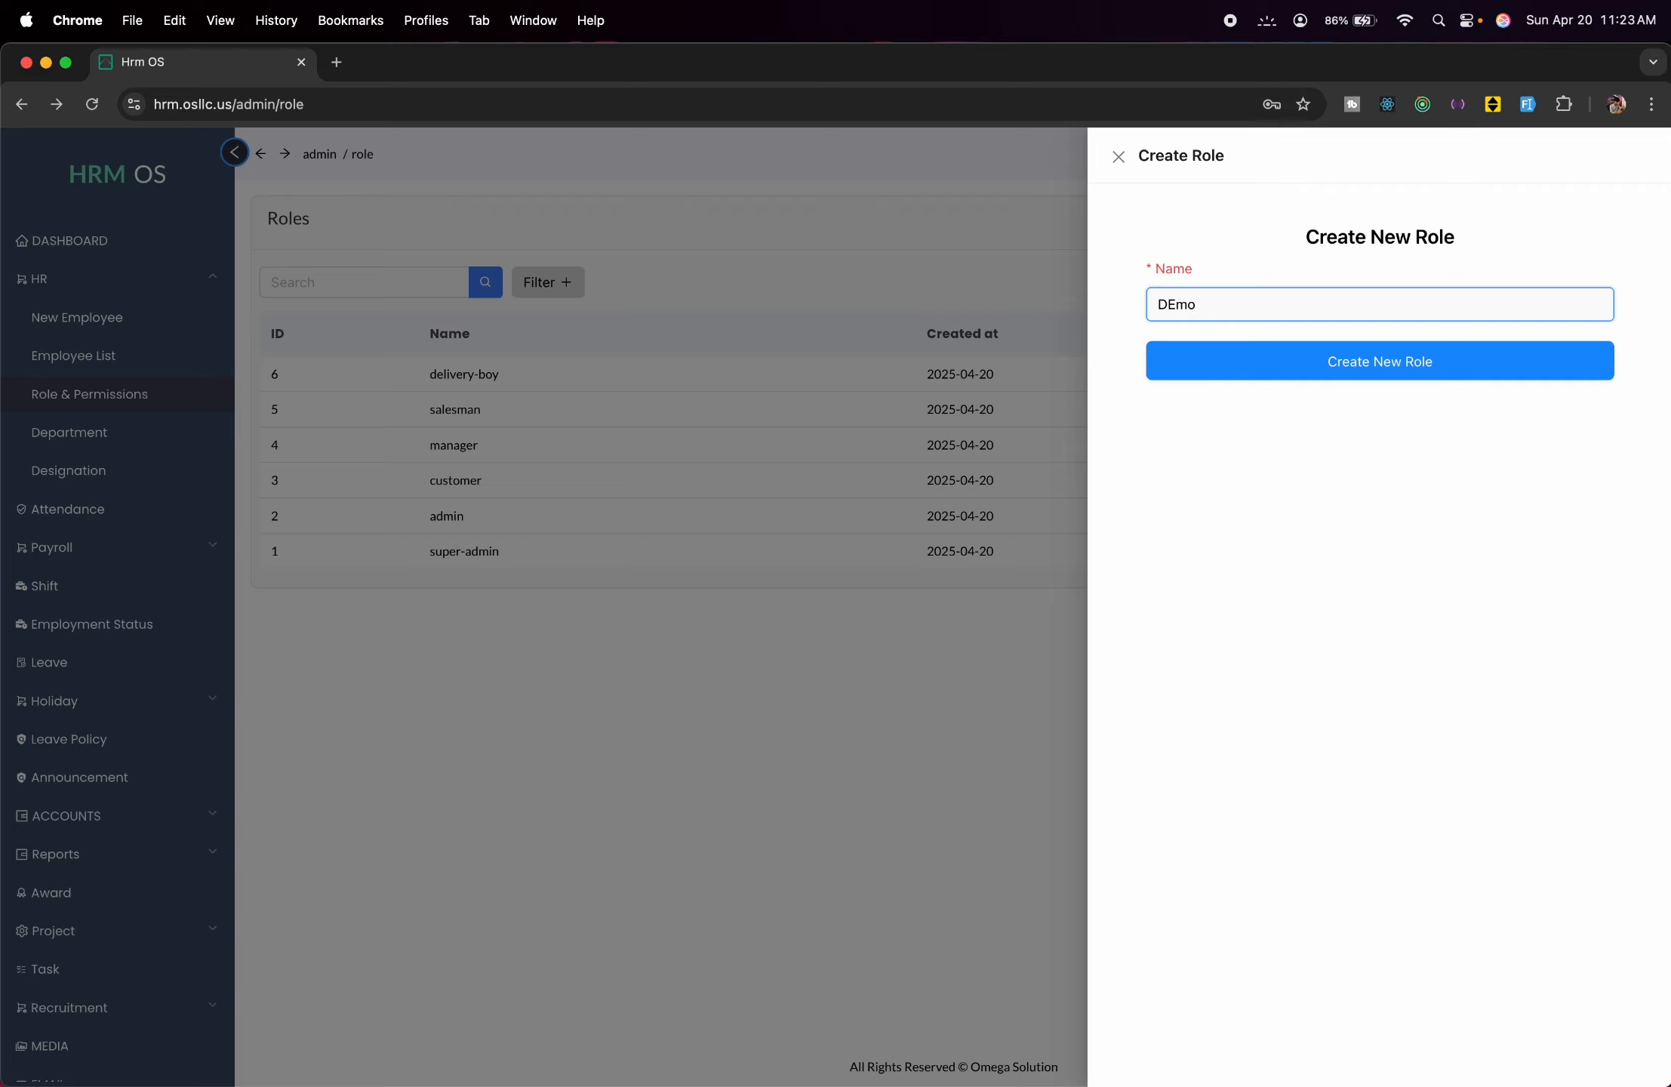
{"action": "type", "text": " Role"}
{"action": "left_click", "coordinate": [1179, 305]}
{"action": "key", "text": "BackSpace"}
{"action": "type", "text": "e"}
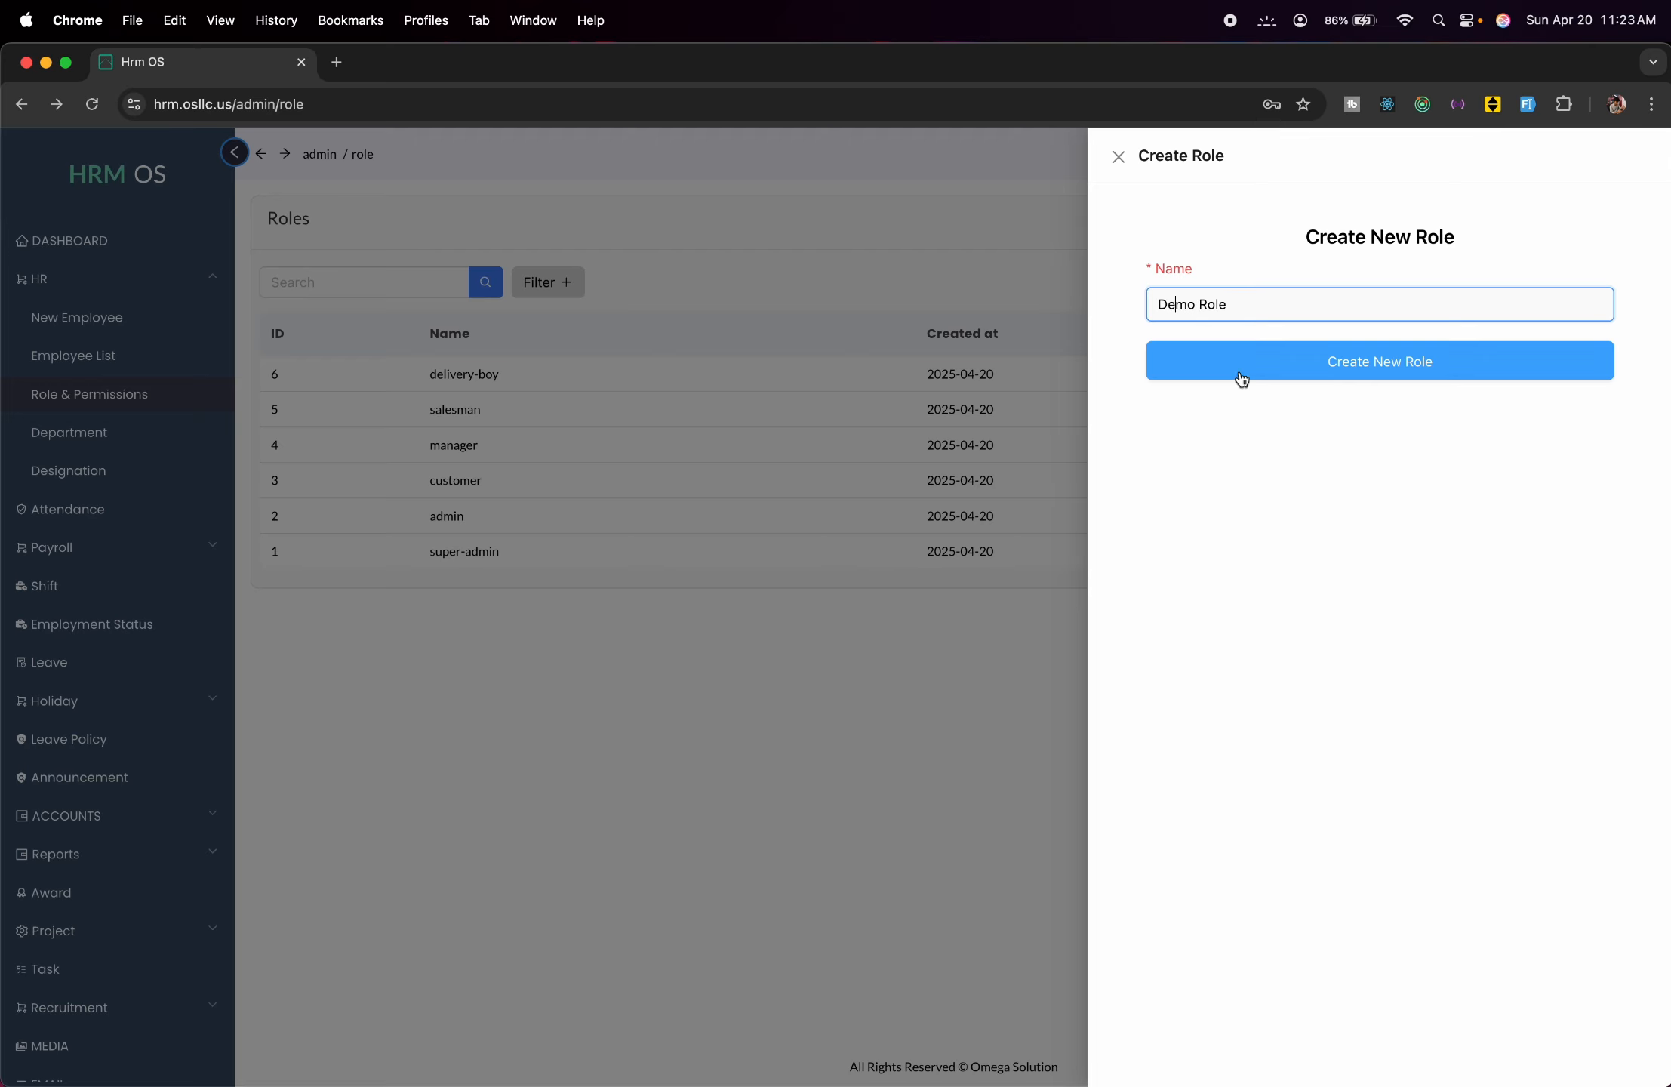
{"action": "left_click", "coordinate": [1242, 379]}
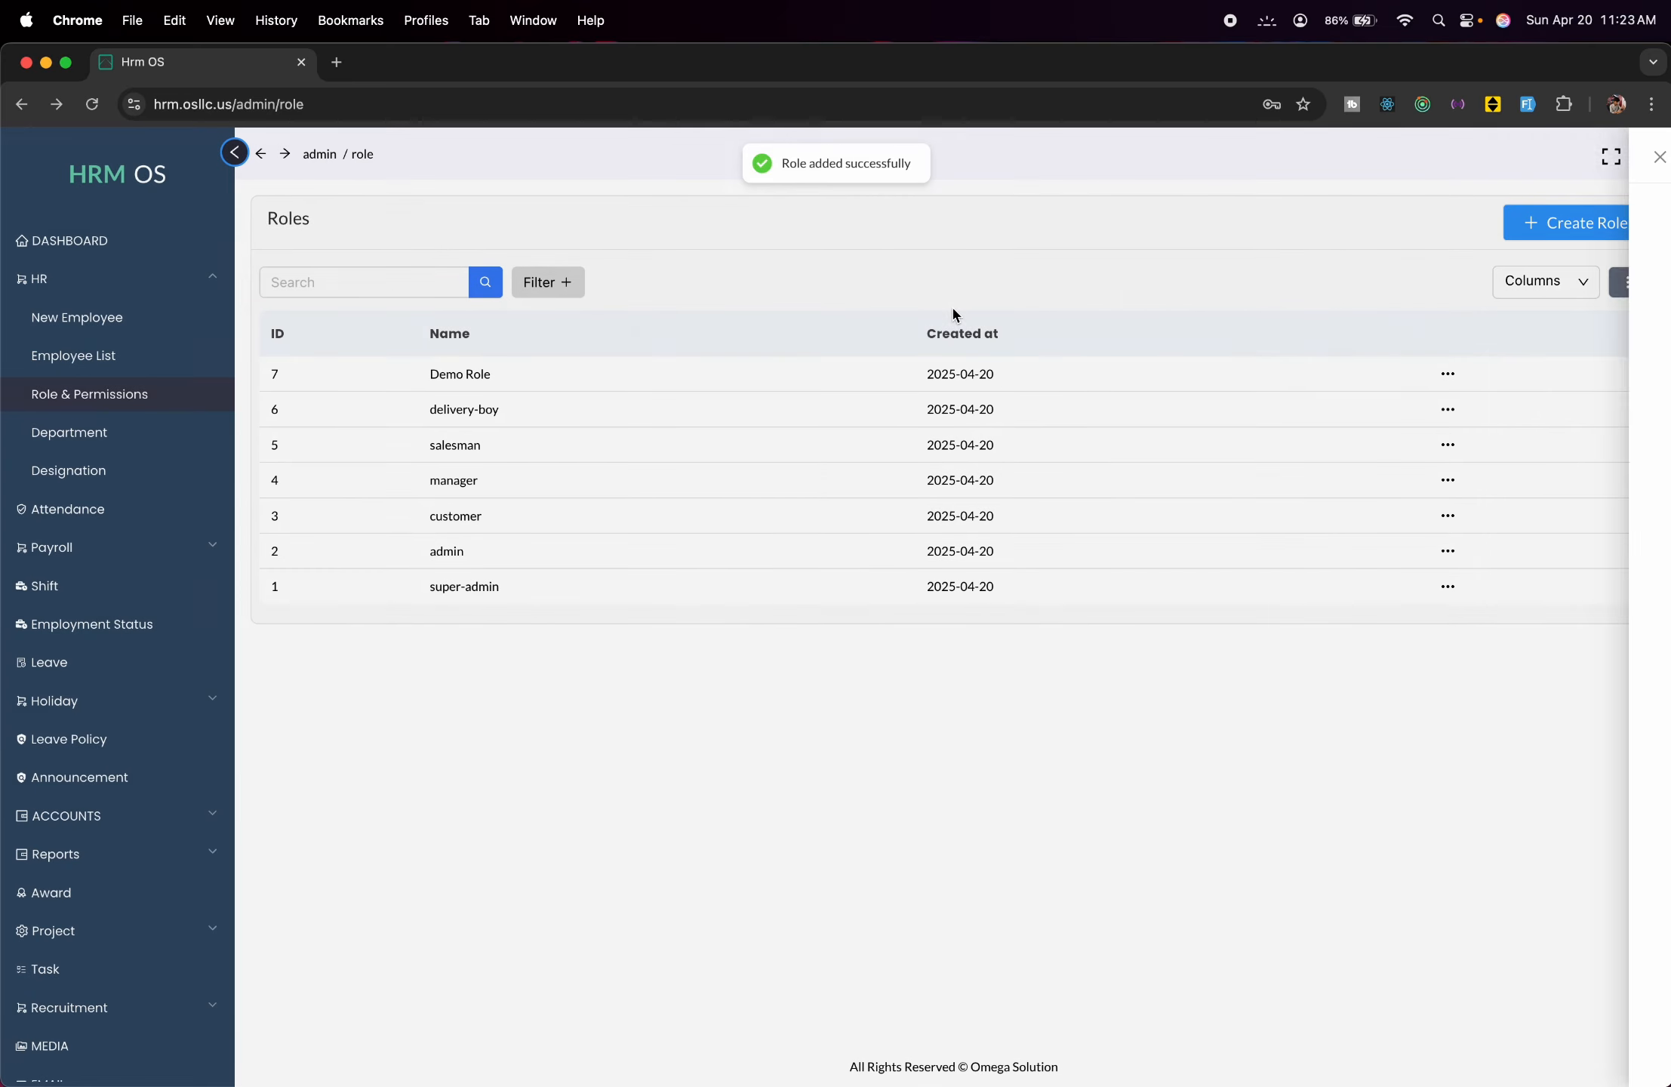
Open Demo Role's permissions and grant Dashboard Create and Read All.
{"action": "left_click", "coordinate": [1450, 376]}
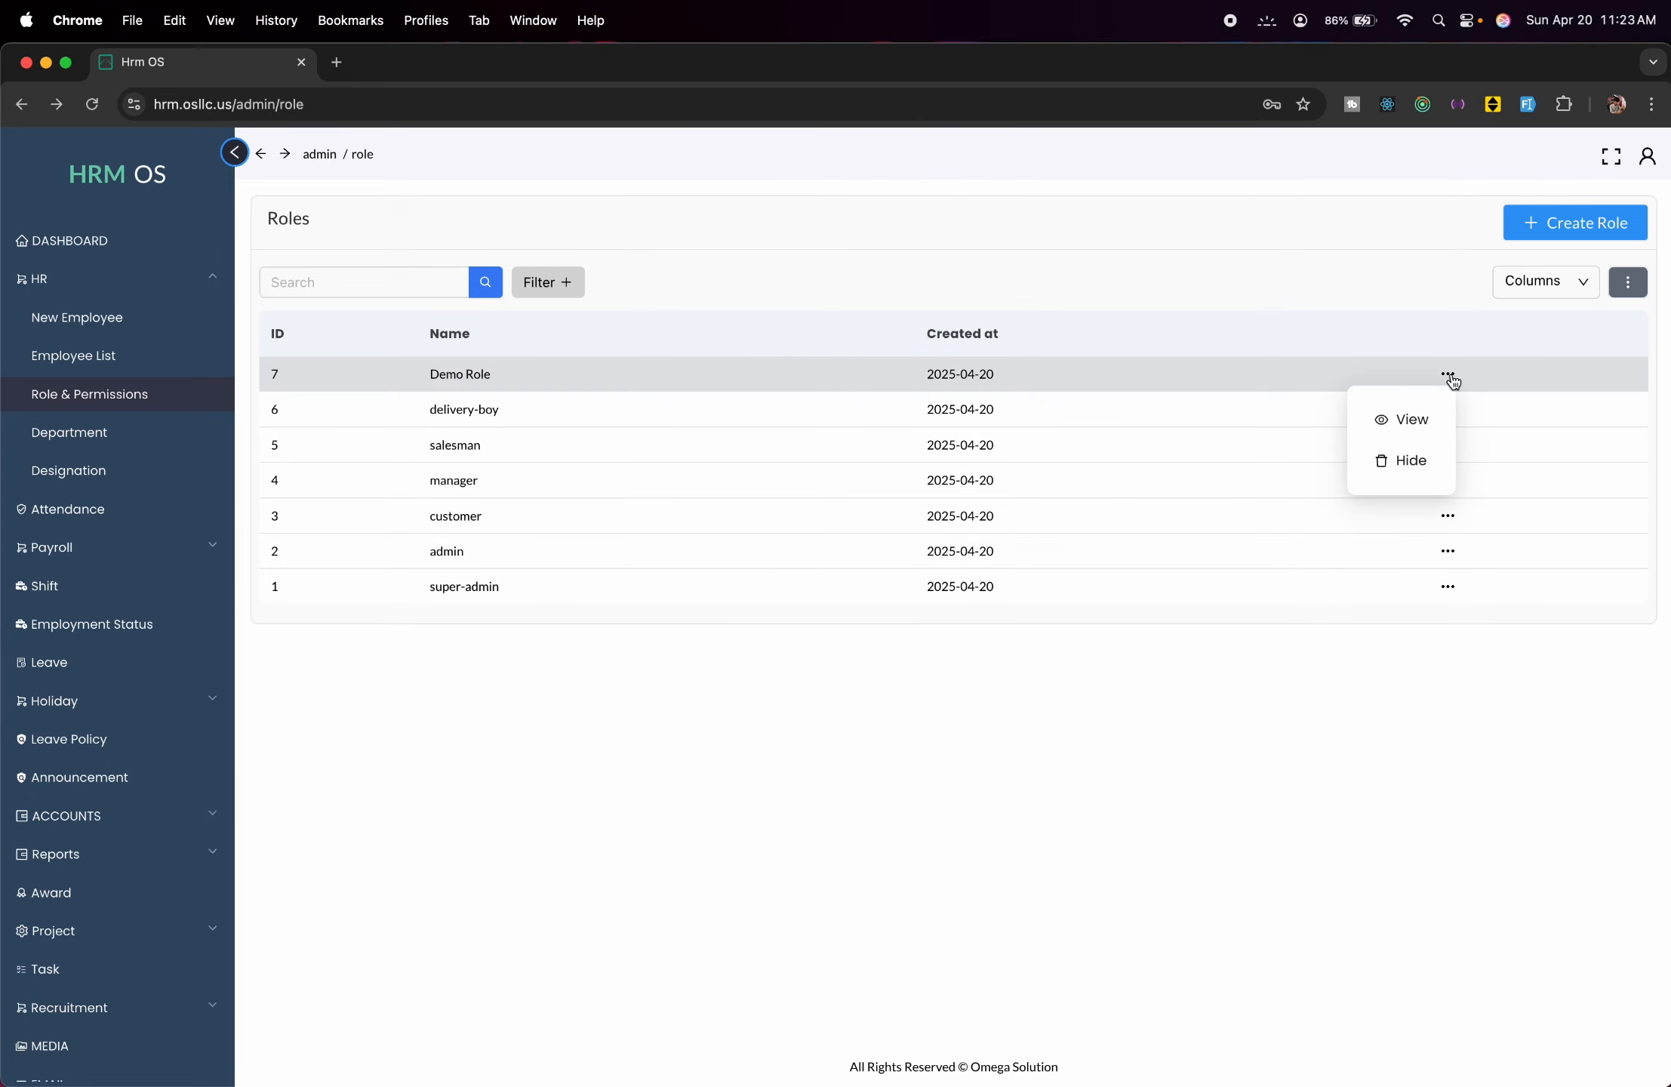
{"action": "left_click", "coordinate": [1366, 429]}
{"action": "scroll", "coordinate": [682, 587], "scroll_direction": "down", "scroll_amount": 5}
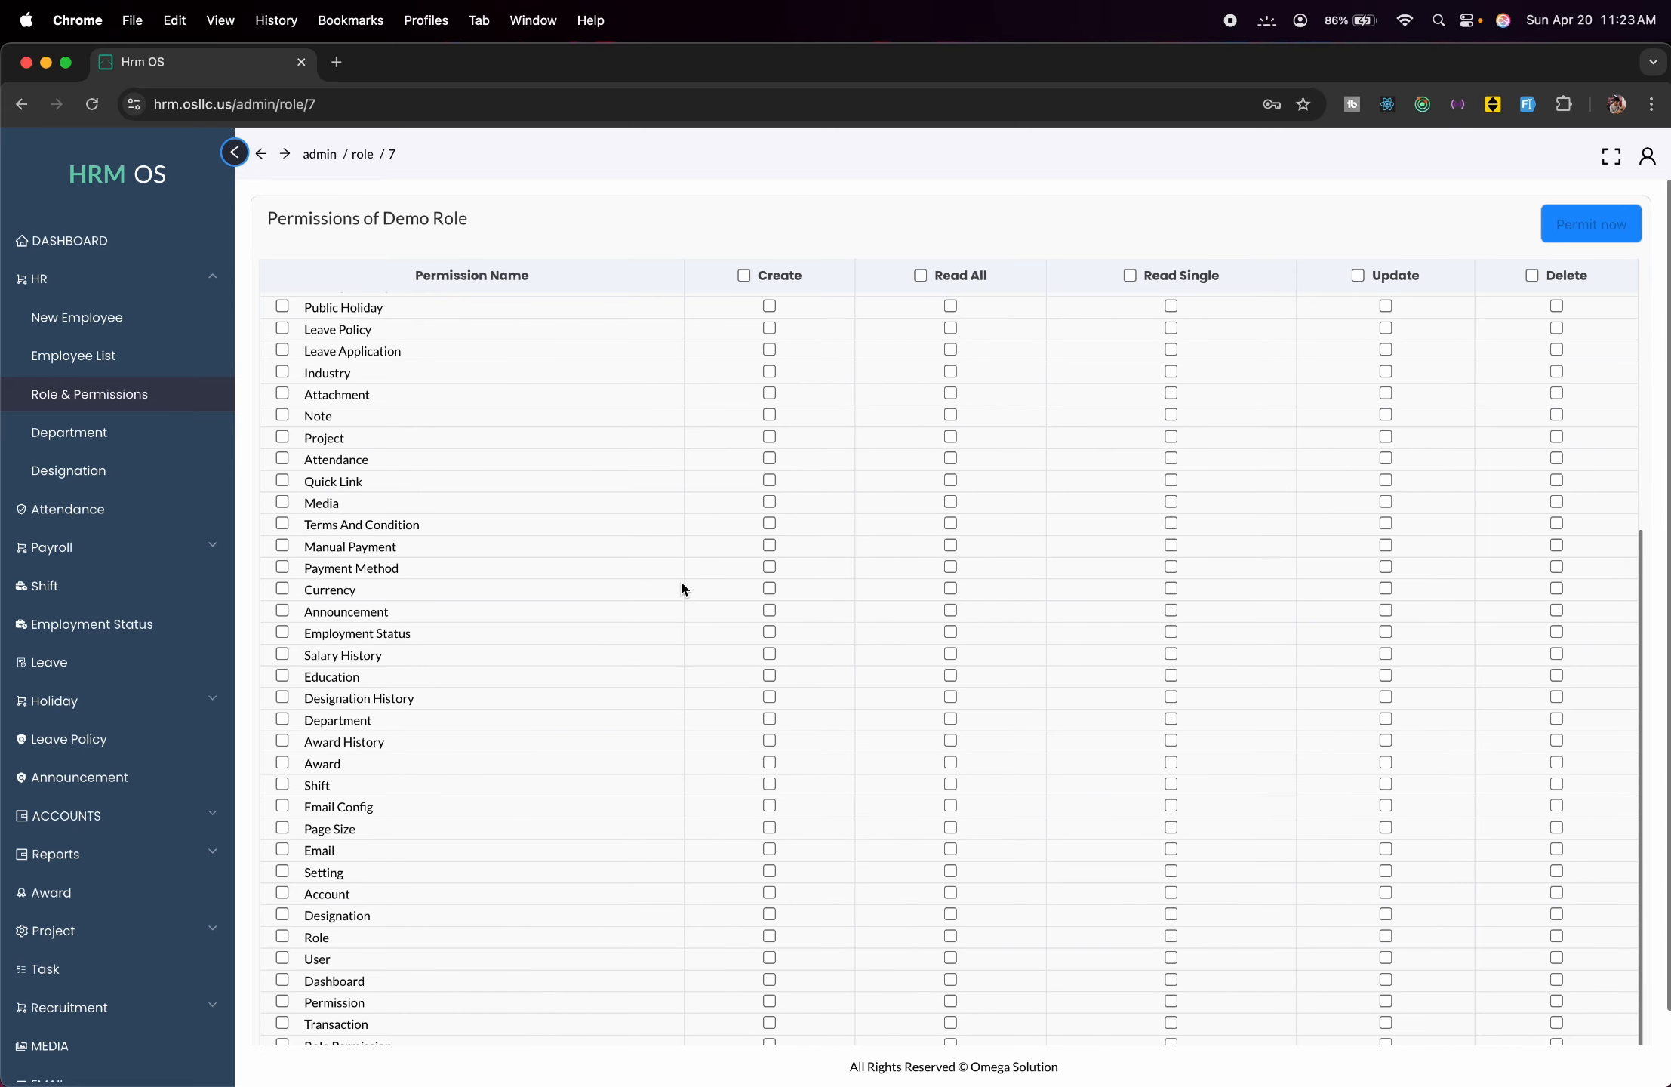
{"action": "scroll", "coordinate": [681, 587], "scroll_direction": "down", "scroll_amount": 1}
{"action": "scroll", "coordinate": [682, 587], "scroll_direction": "up", "scroll_amount": 5}
{"action": "scroll", "coordinate": [681, 588], "scroll_direction": "down", "scroll_amount": 5}
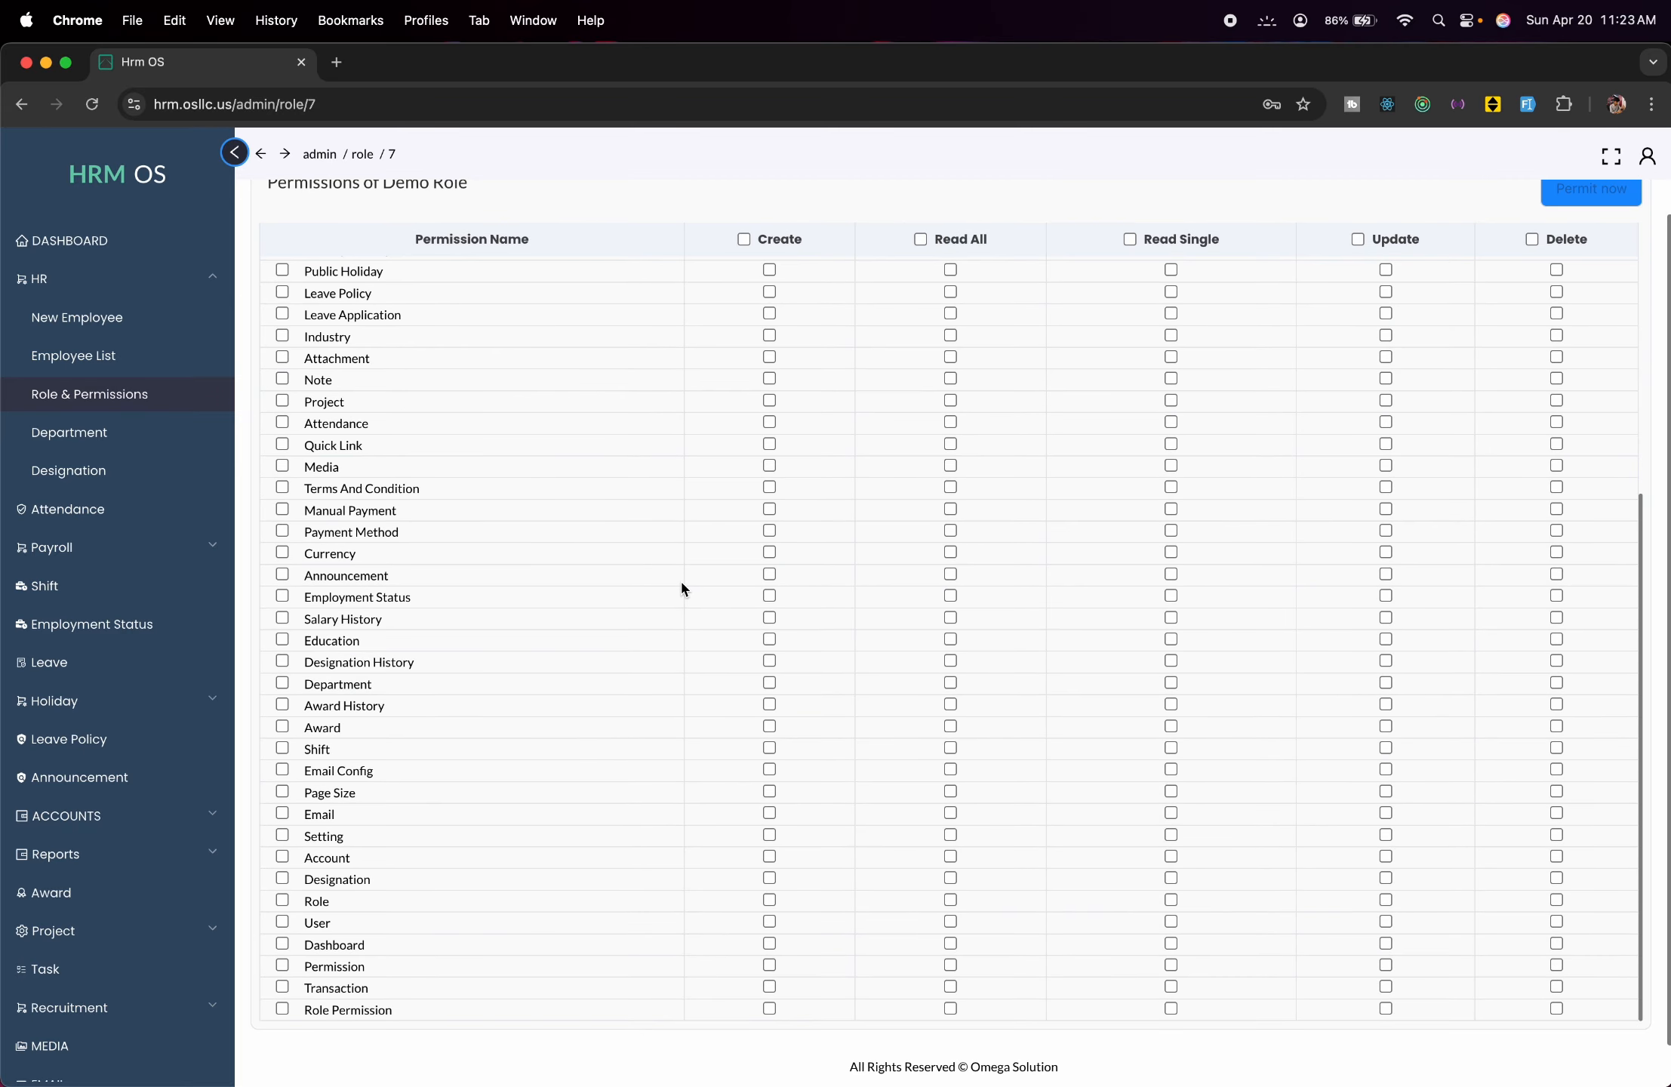
{"action": "left_click", "coordinate": [770, 943]}
{"action": "left_click", "coordinate": [951, 944]}
Tick Create for Tasks, Project Team, Task and Task Status.
{"action": "scroll", "coordinate": [843, 597], "scroll_direction": "up", "scroll_amount": 1}
{"action": "scroll", "coordinate": [846, 603], "scroll_direction": "up", "scroll_amount": 5}
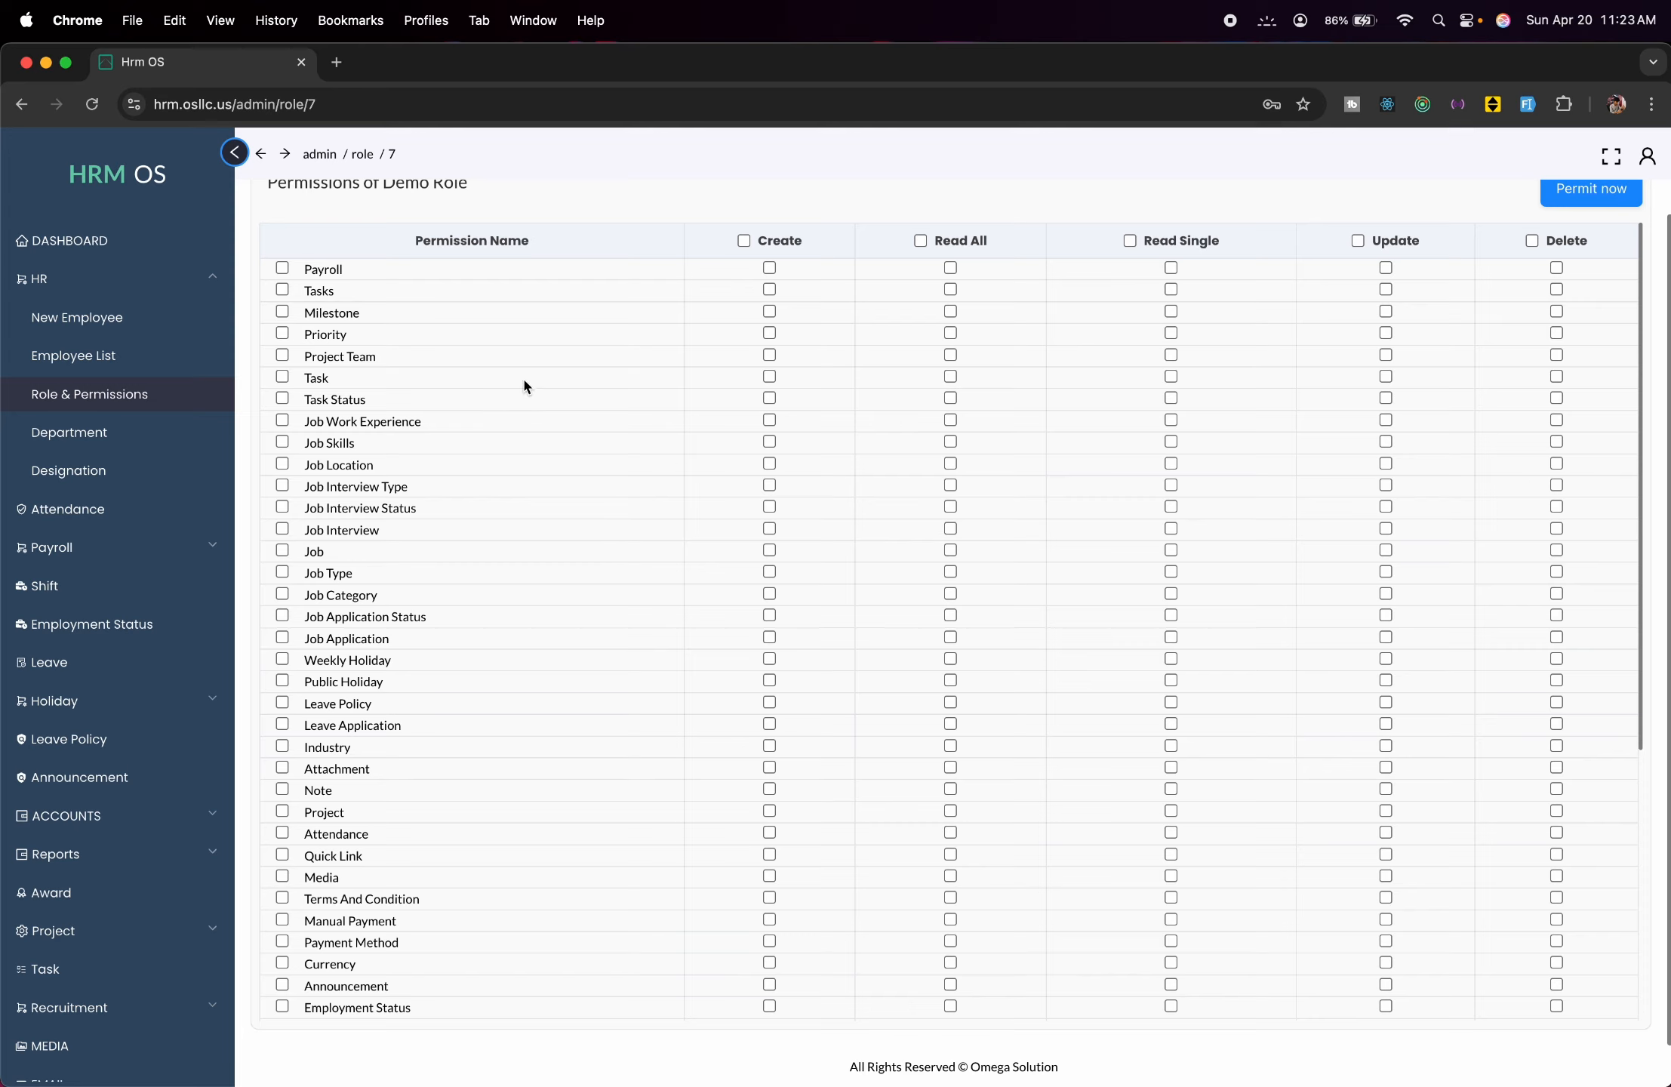
{"action": "left_click", "coordinate": [770, 377]}
{"action": "left_click", "coordinate": [770, 355]}
{"action": "left_click", "coordinate": [769, 291]}
{"action": "left_click", "coordinate": [769, 398]}
Tick Read All for Tasks, Project Team, Task and Task Status.
{"action": "scroll", "coordinate": [700, 657], "scroll_direction": "down", "scroll_amount": 4}
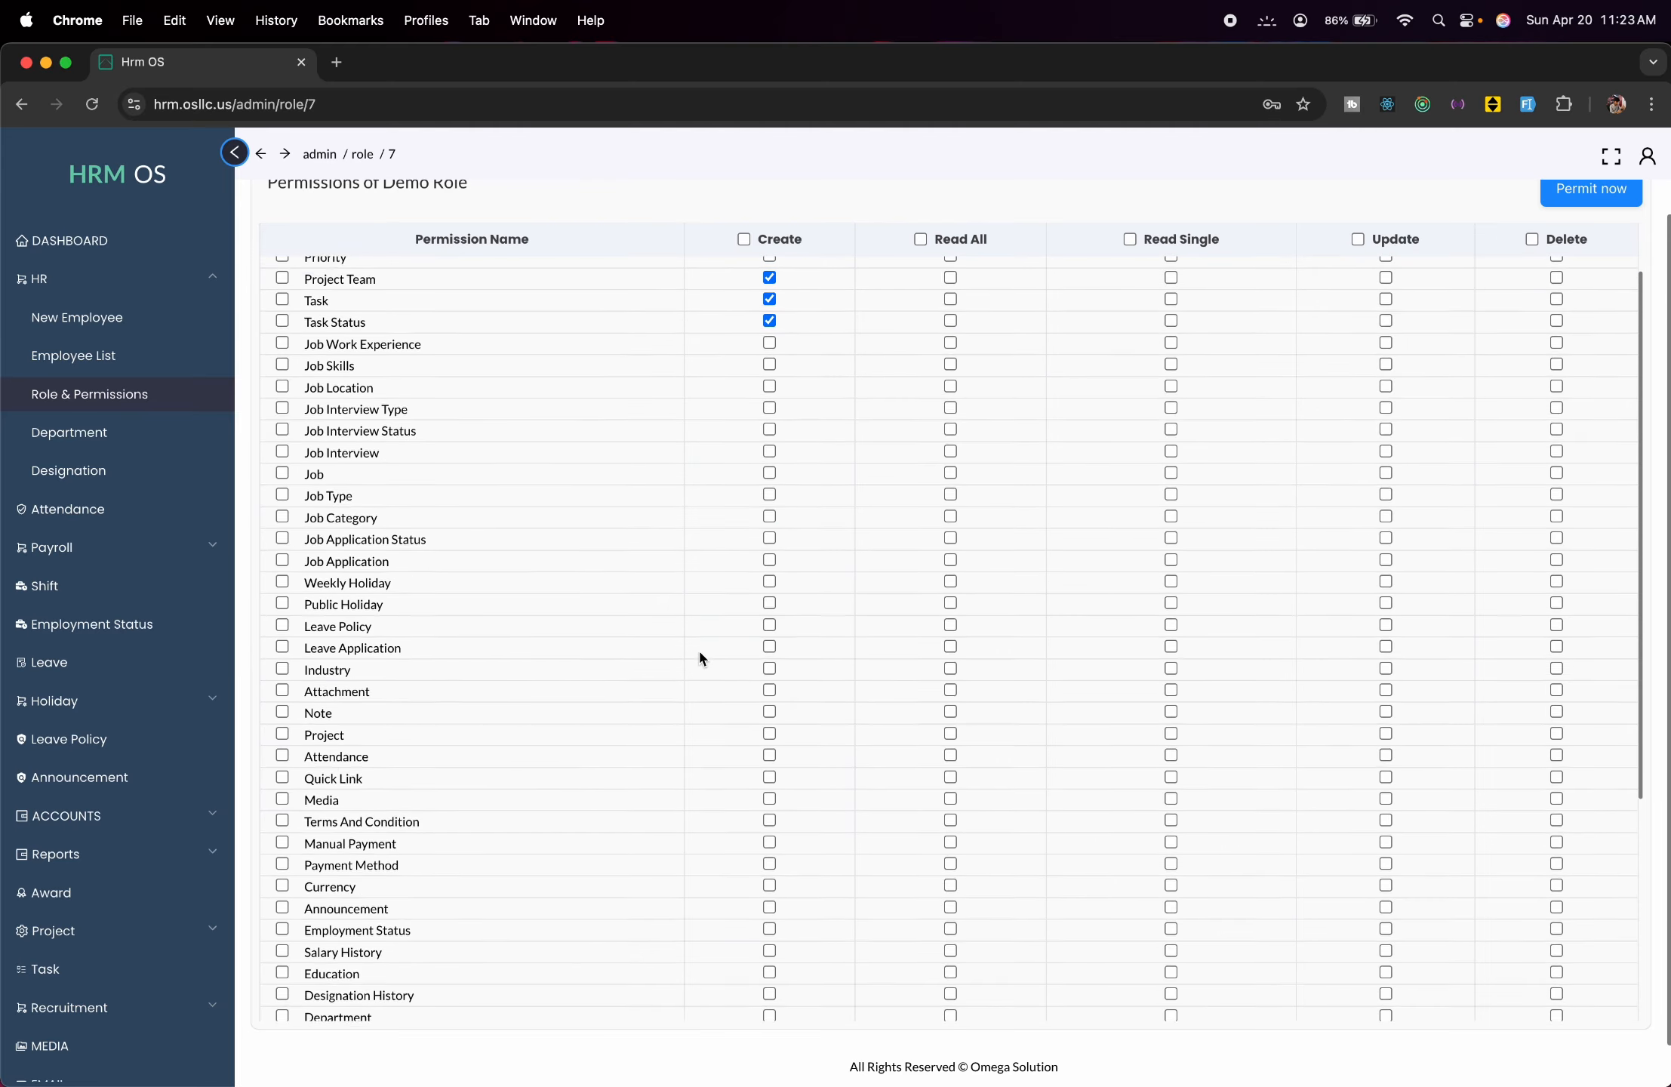
{"action": "scroll", "coordinate": [700, 655], "scroll_direction": "down", "scroll_amount": 5}
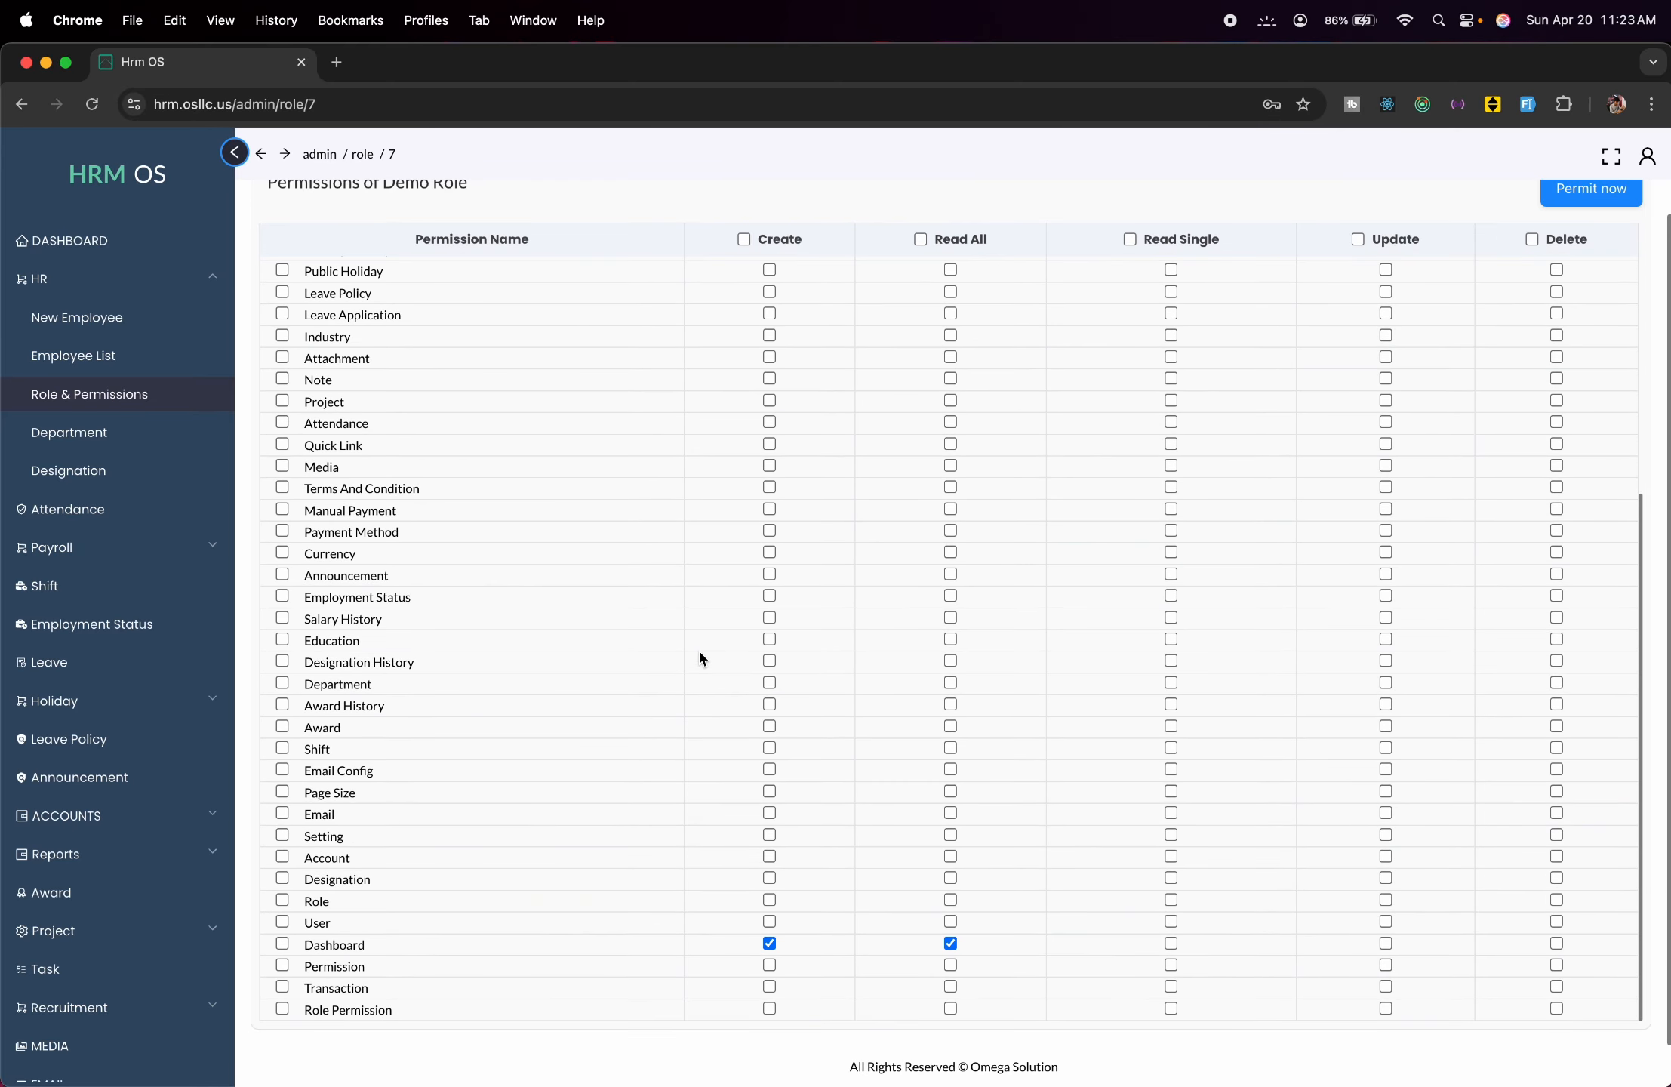
{"action": "scroll", "coordinate": [699, 655], "scroll_direction": "up", "scroll_amount": 8}
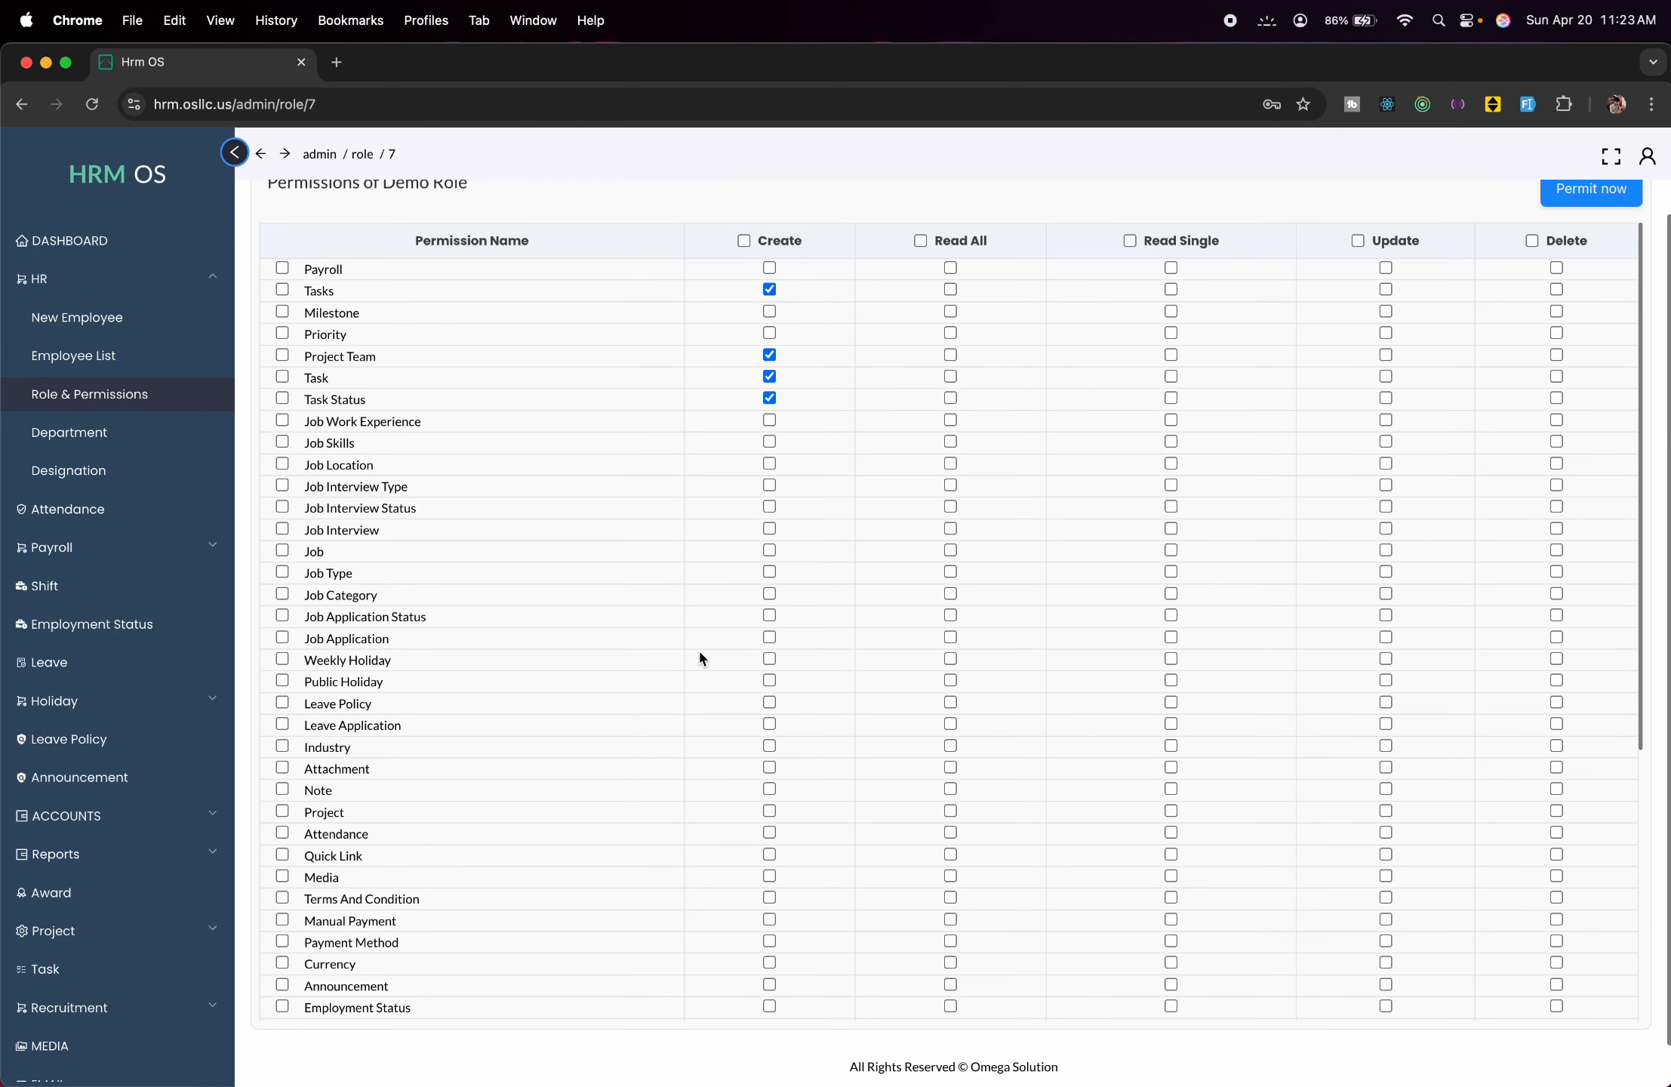
{"action": "left_click", "coordinate": [950, 290]}
{"action": "left_click", "coordinate": [950, 355]}
{"action": "left_click", "coordinate": [951, 376]}
{"action": "left_click", "coordinate": [950, 398]}
Save the Demo Role permission changes with Permit now.
{"action": "scroll", "coordinate": [1242, 358], "scroll_direction": "up", "scroll_amount": 1}
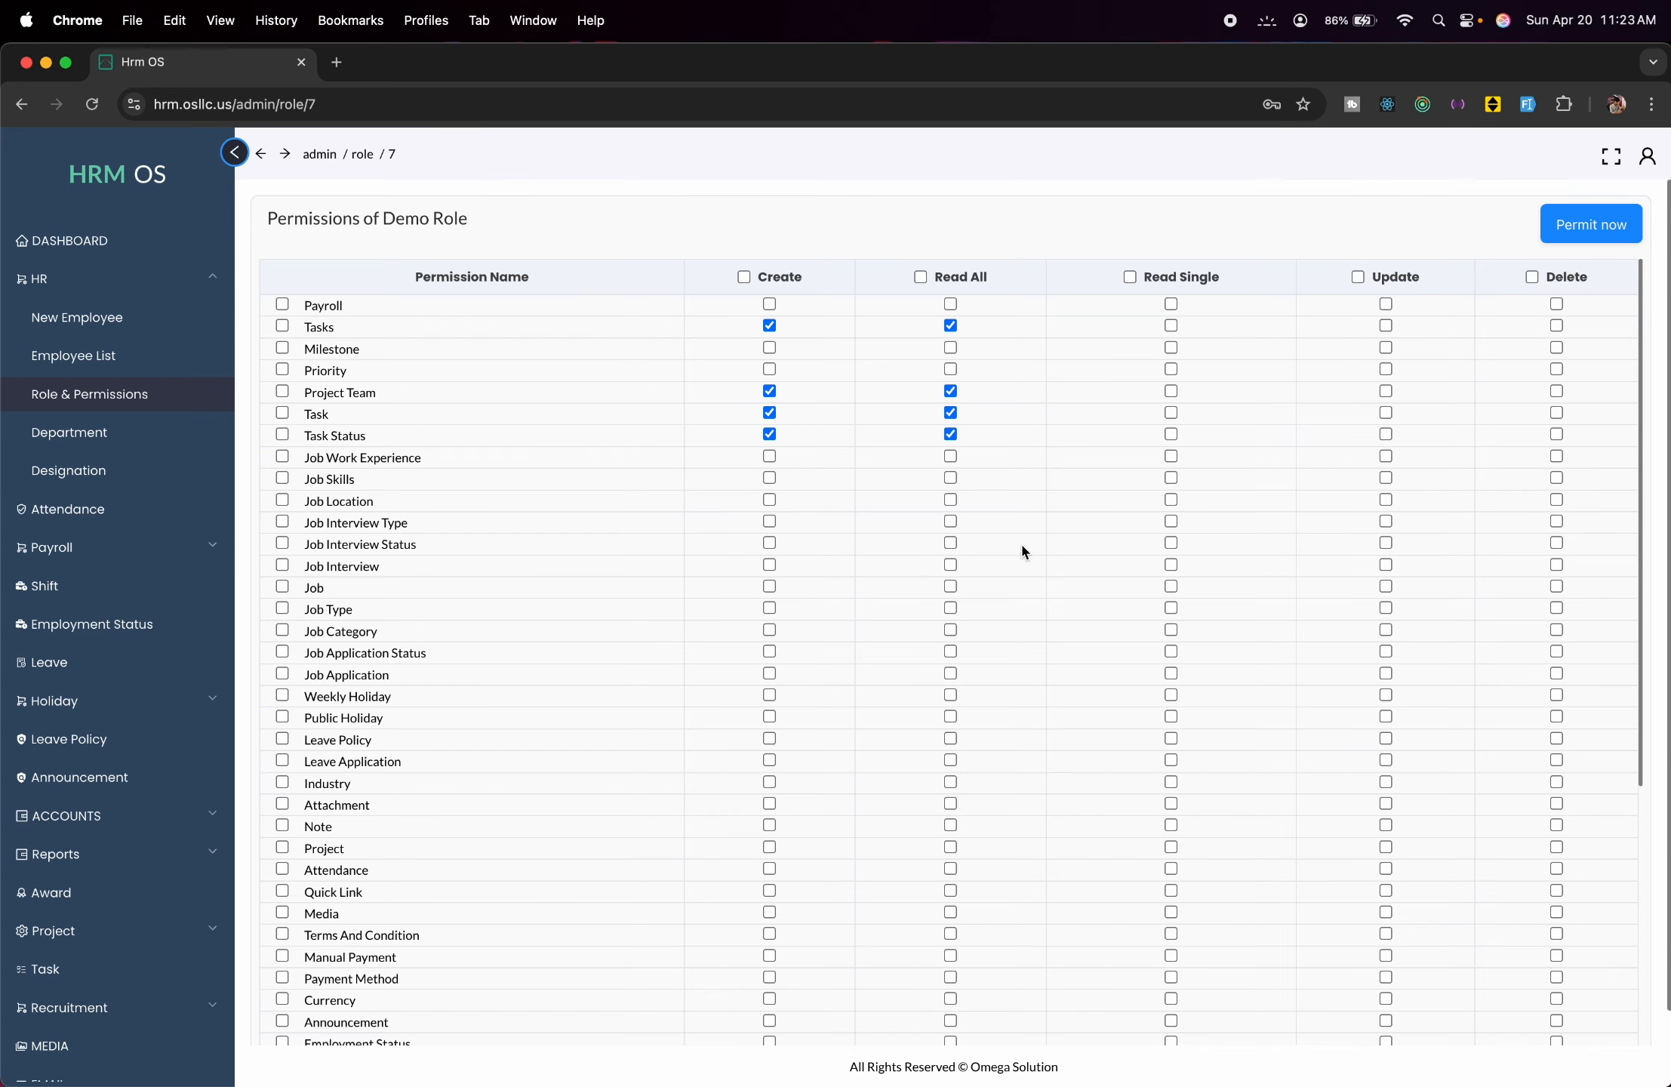
{"action": "scroll", "coordinate": [1023, 548], "scroll_direction": "down", "scroll_amount": 6}
{"action": "scroll", "coordinate": [1022, 542], "scroll_direction": "up", "scroll_amount": 6}
{"action": "scroll", "coordinate": [709, 657], "scroll_direction": "down", "scroll_amount": 6}
{"action": "scroll", "coordinate": [709, 656], "scroll_direction": "up", "scroll_amount": 6}
{"action": "left_click", "coordinate": [1576, 241]}
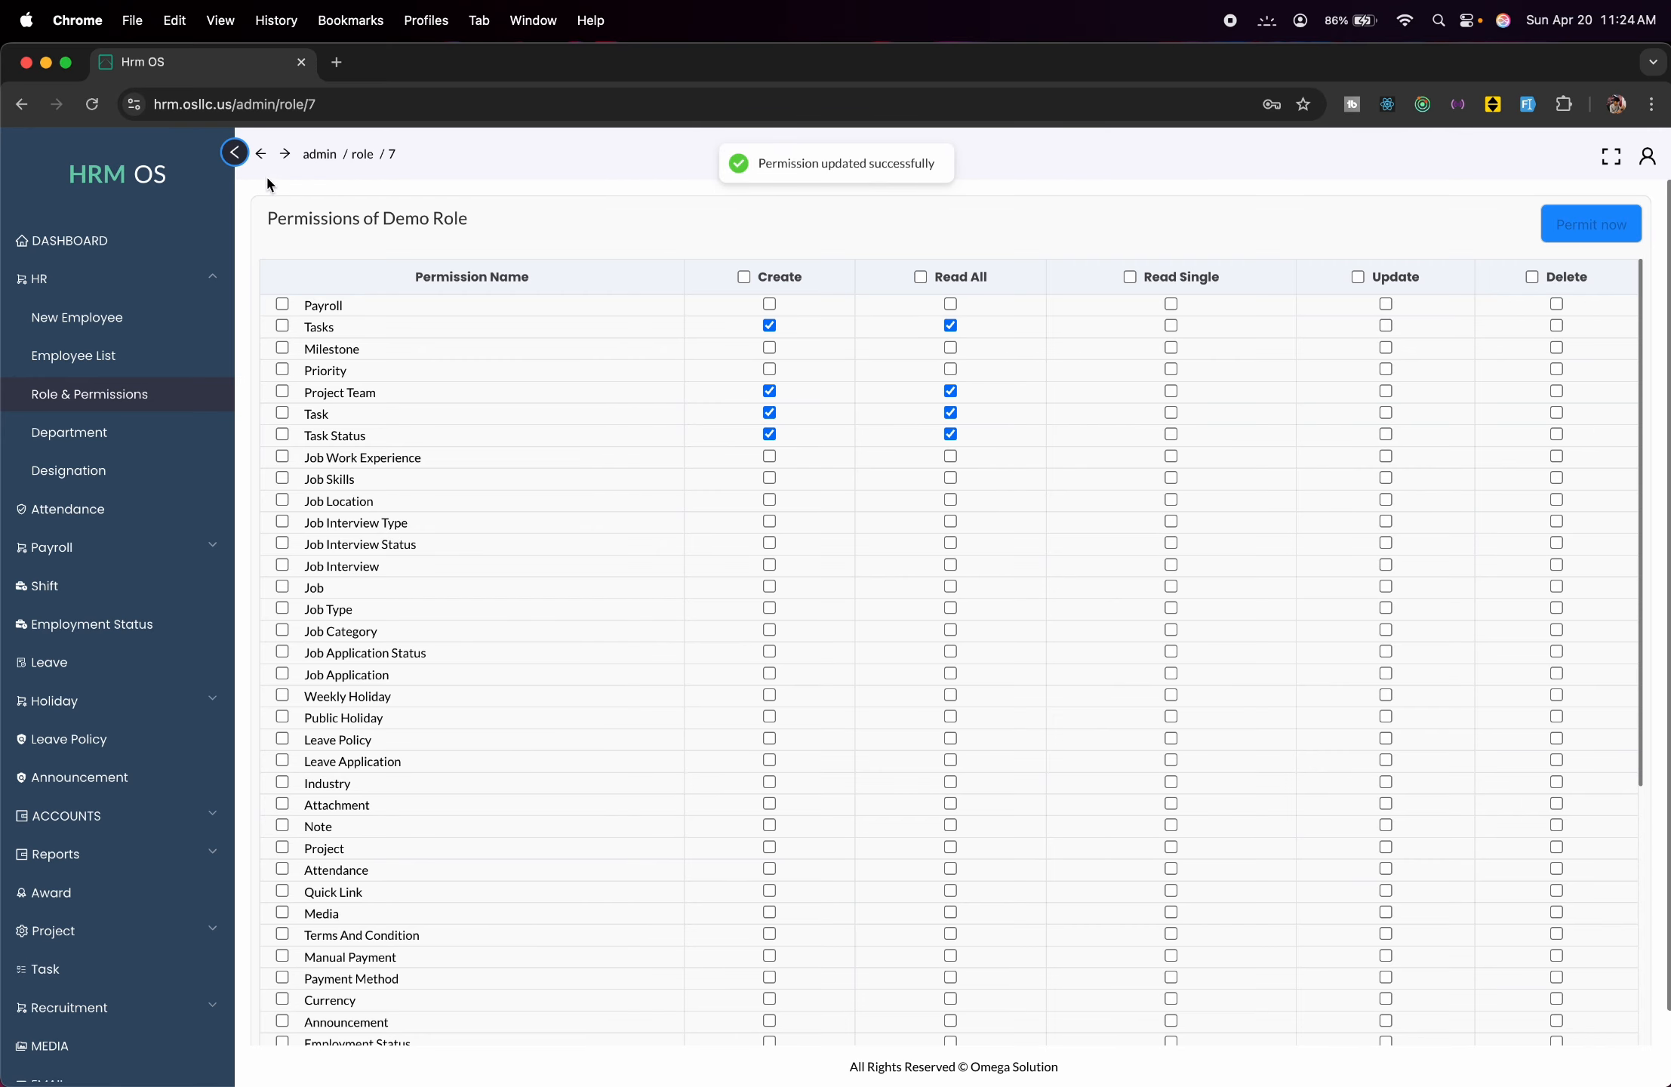
{"action": "left_click", "coordinate": [163, 412]}
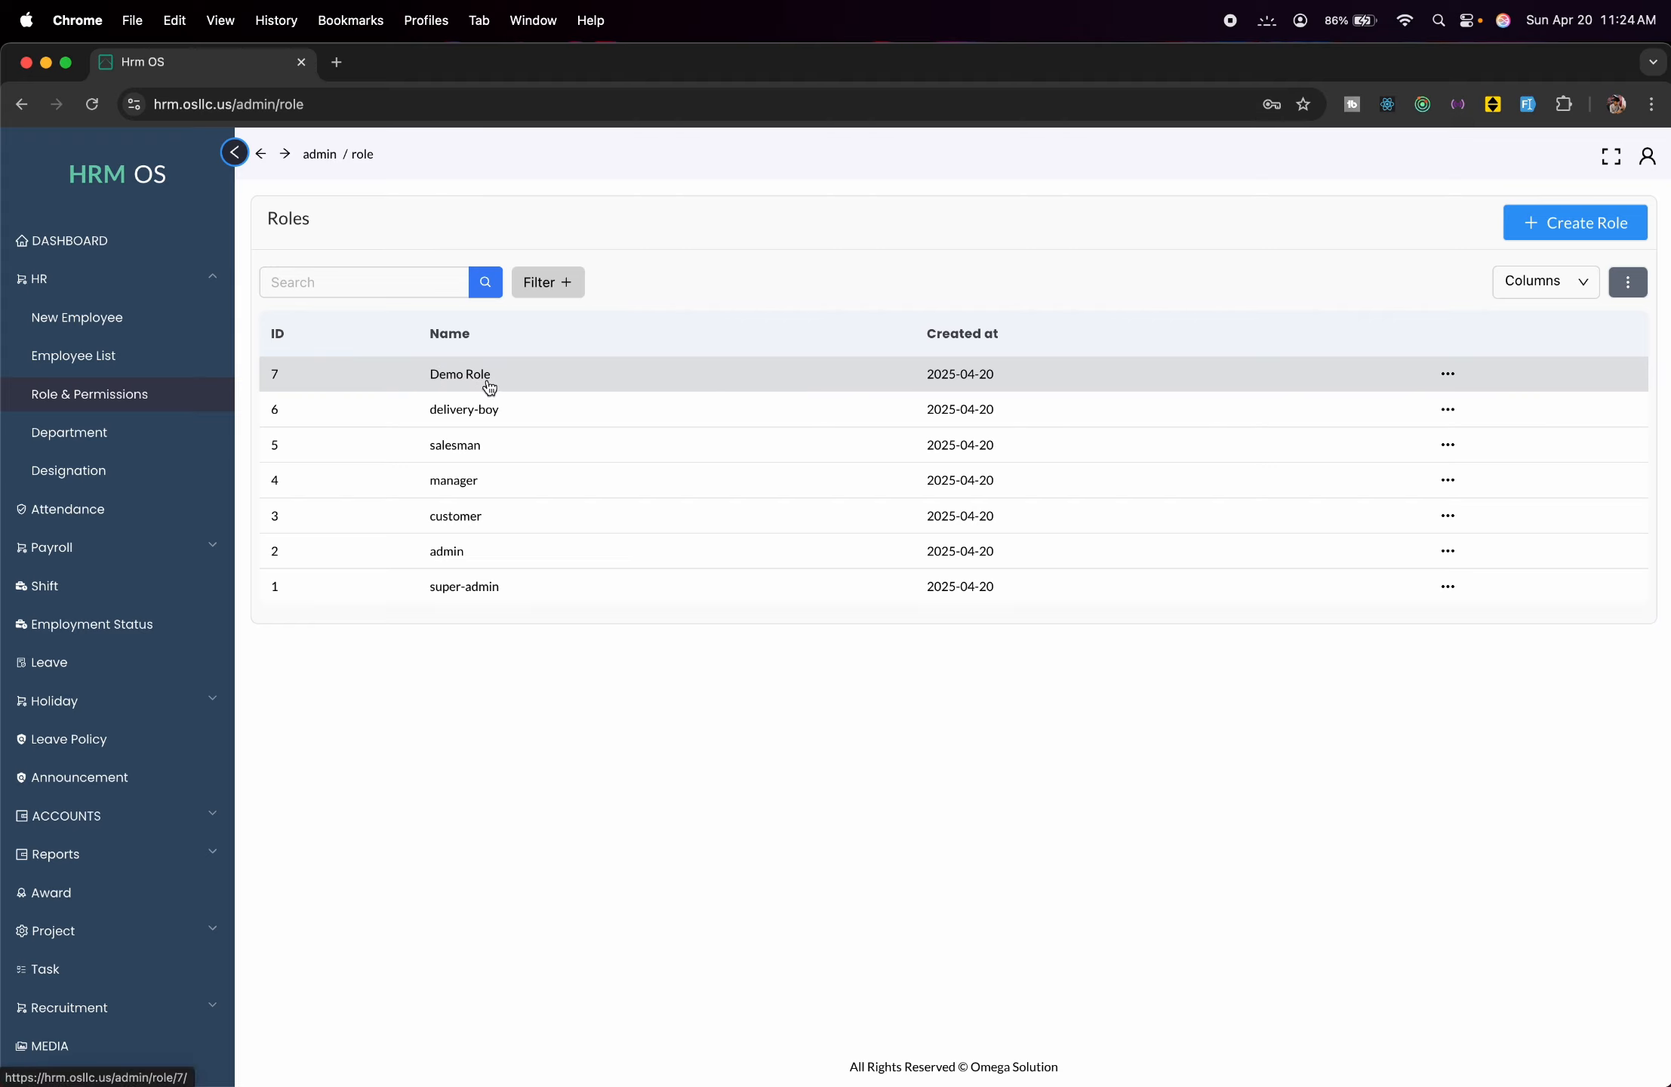
{"action": "left_click", "coordinate": [142, 321]}
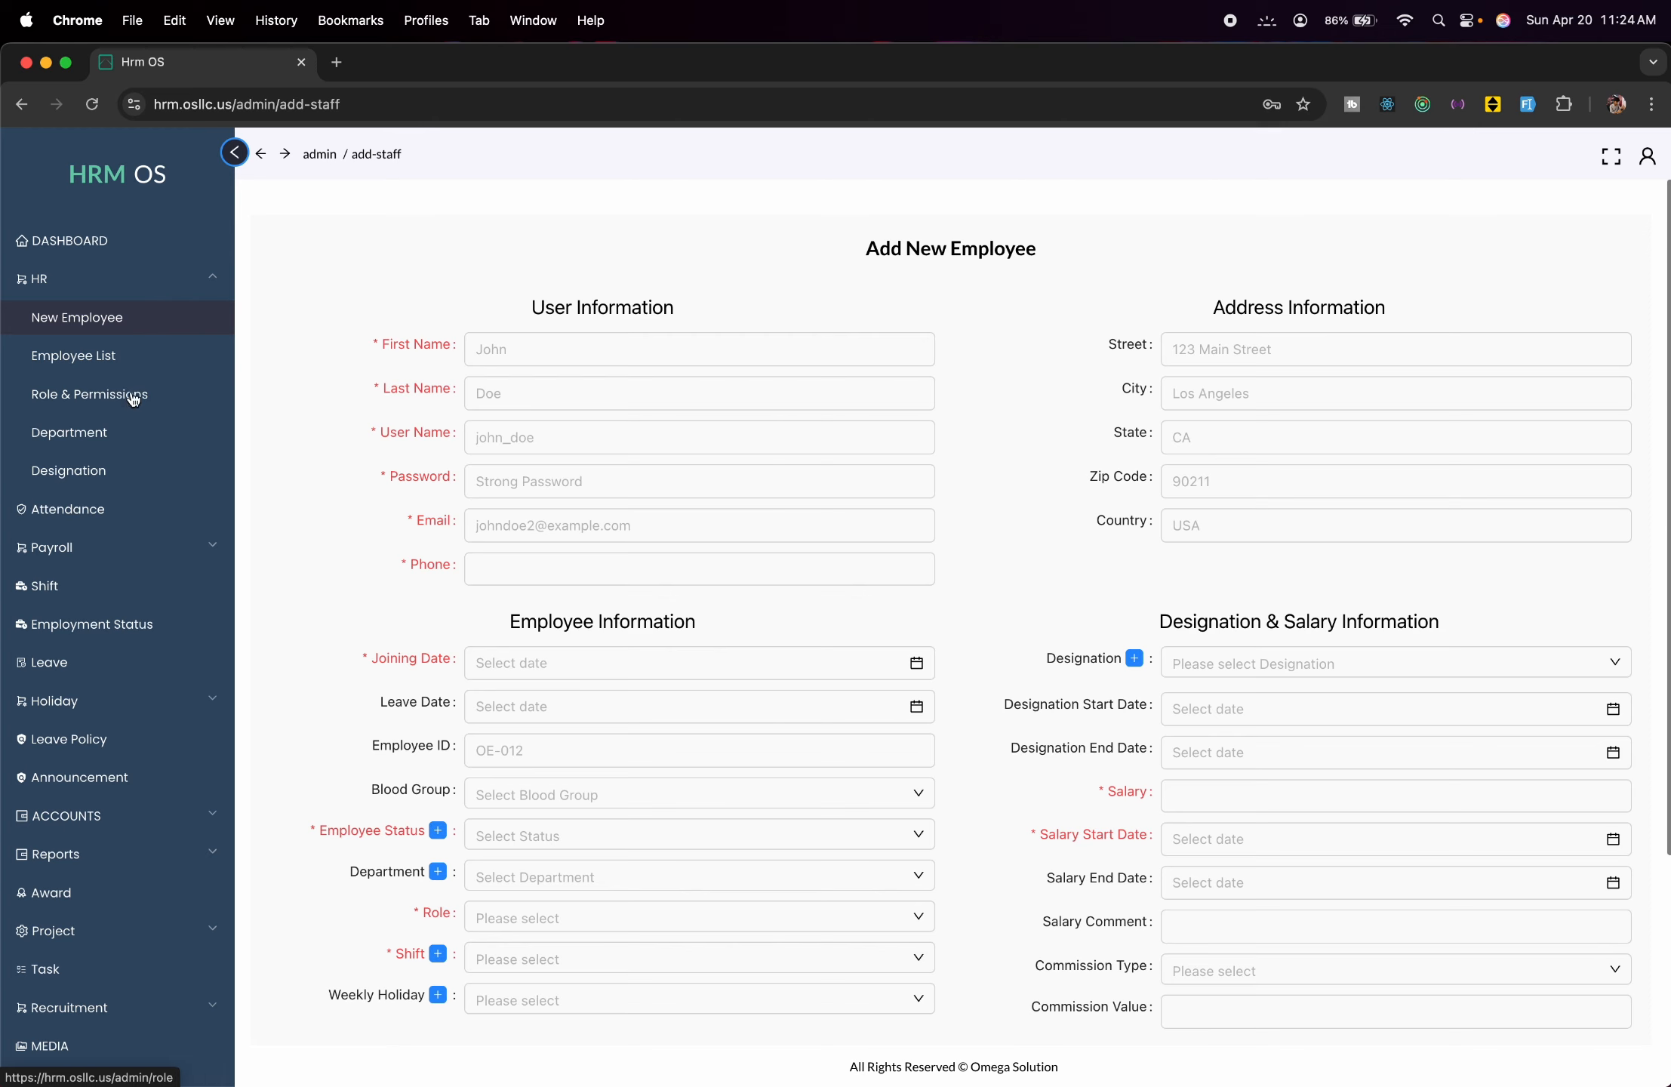
{"action": "left_click", "coordinate": [115, 368]}
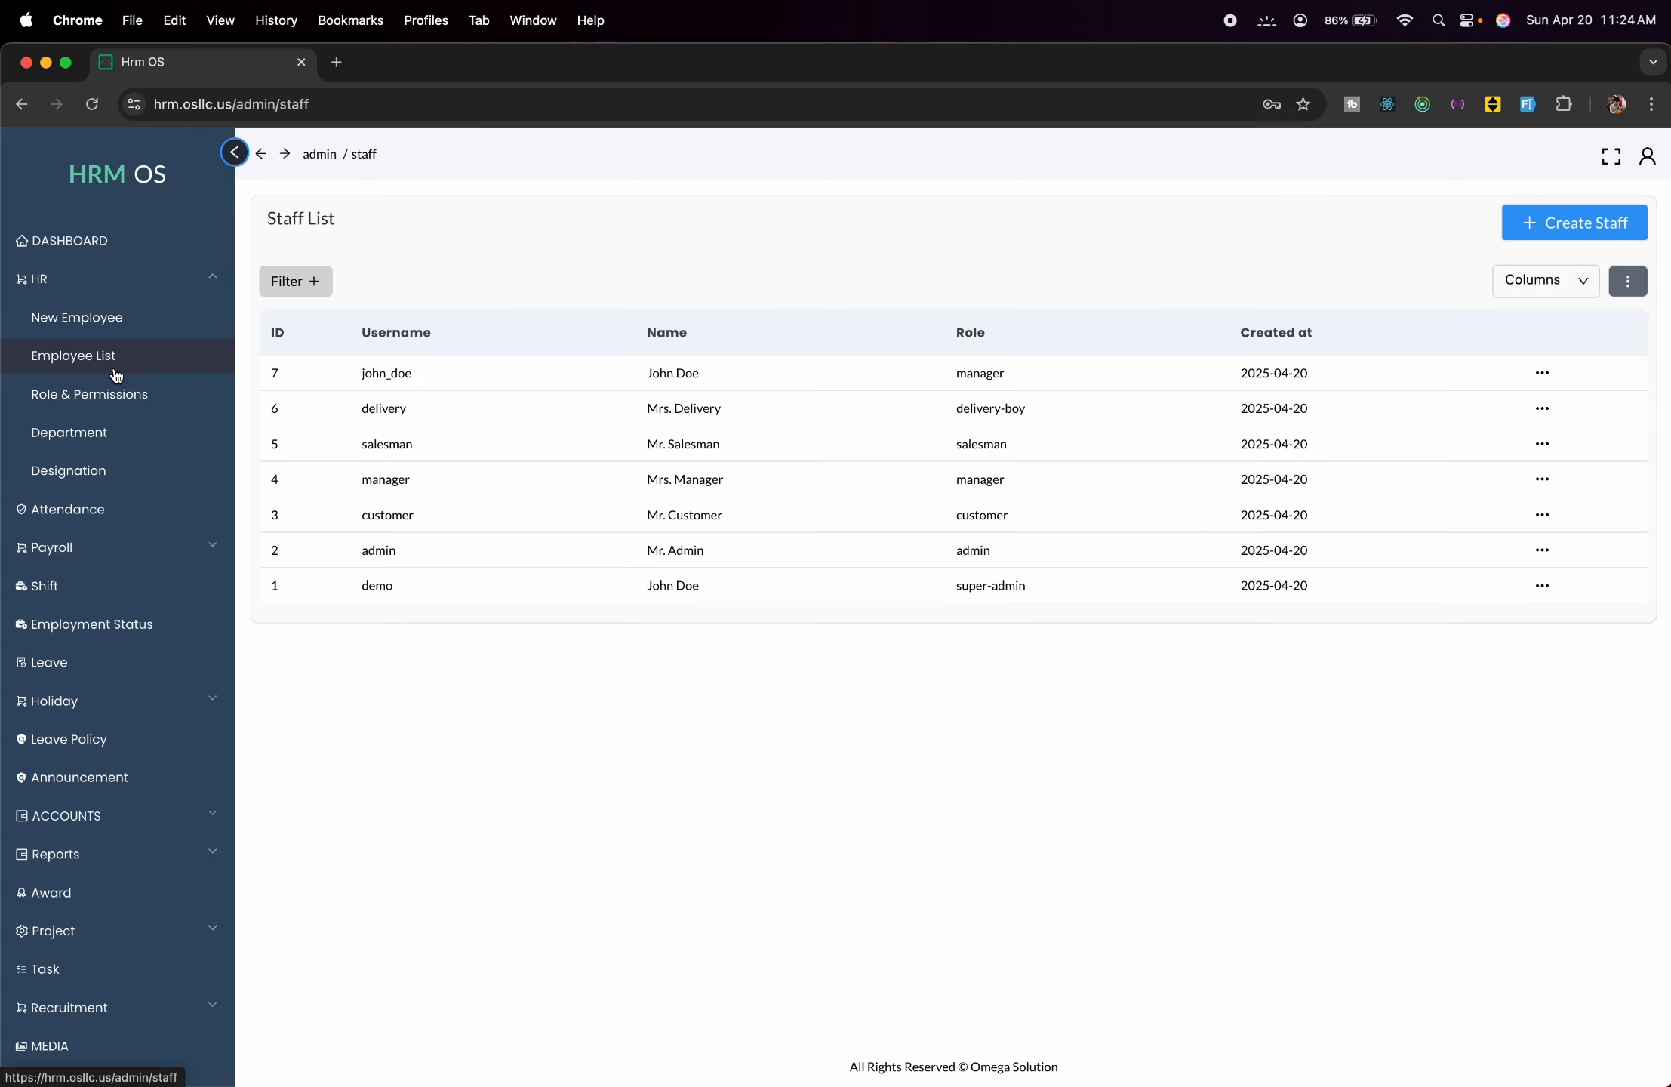
{"action": "left_click", "coordinate": [143, 396]}
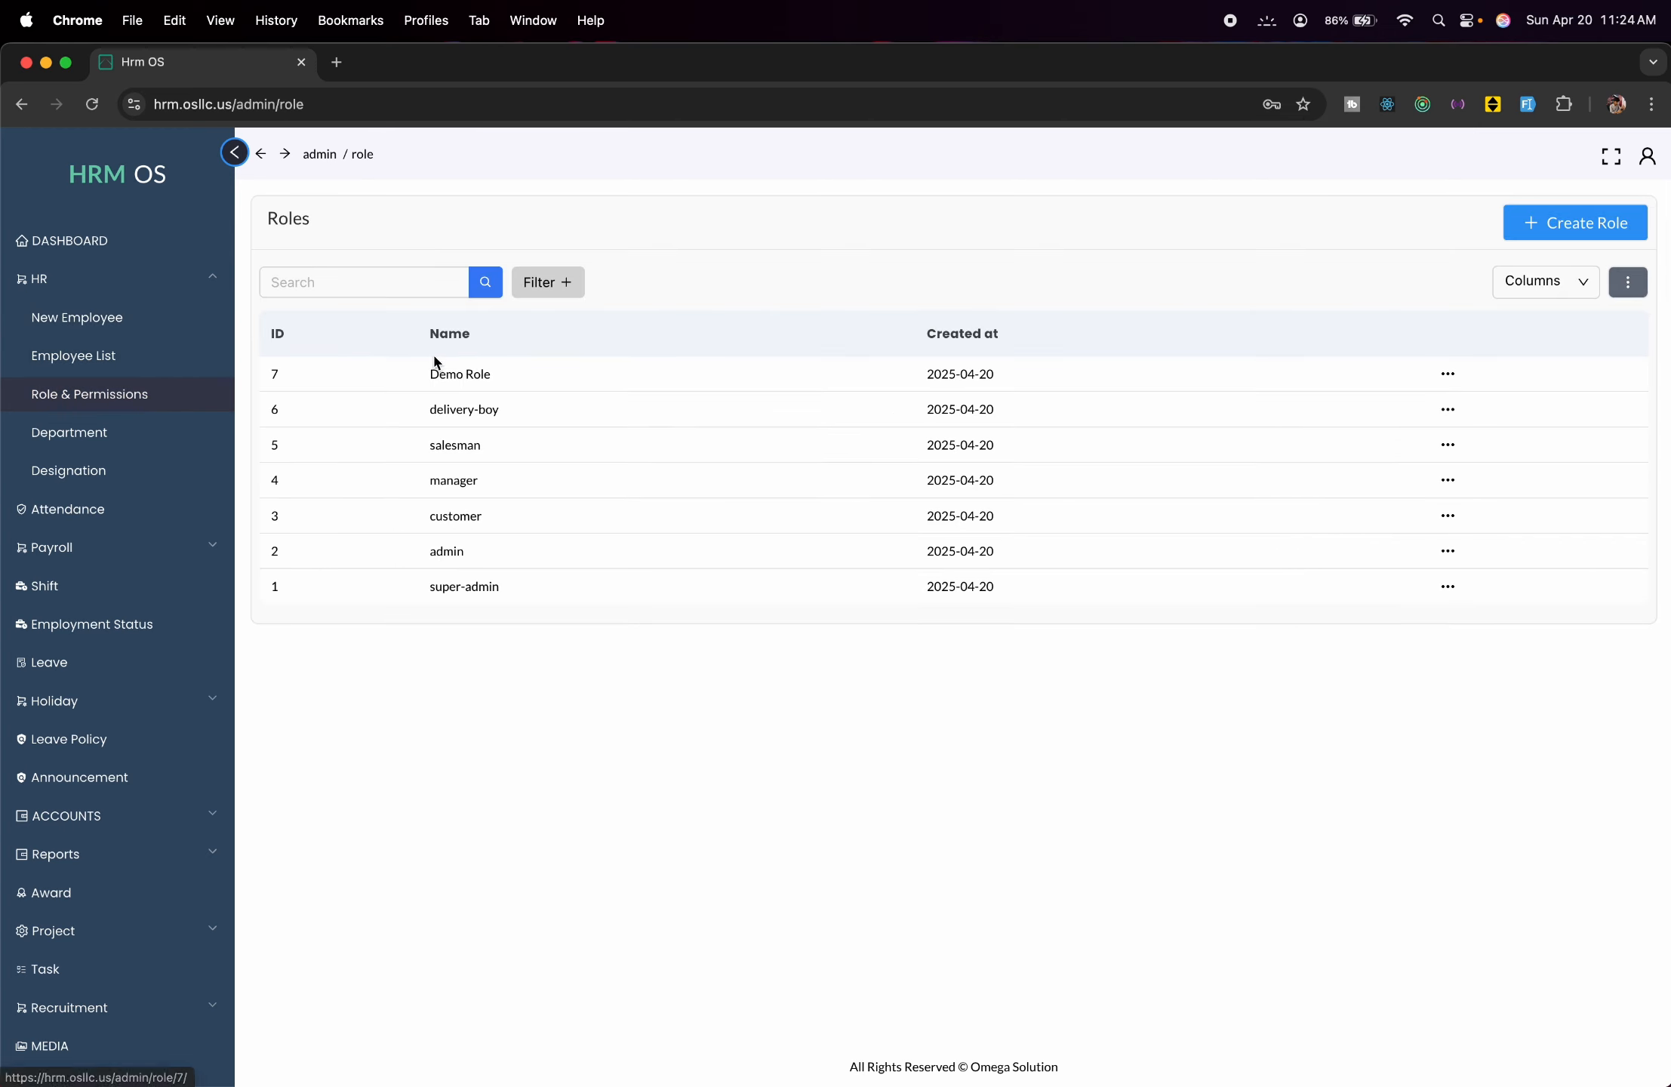
{"action": "left_click", "coordinate": [1445, 373]}
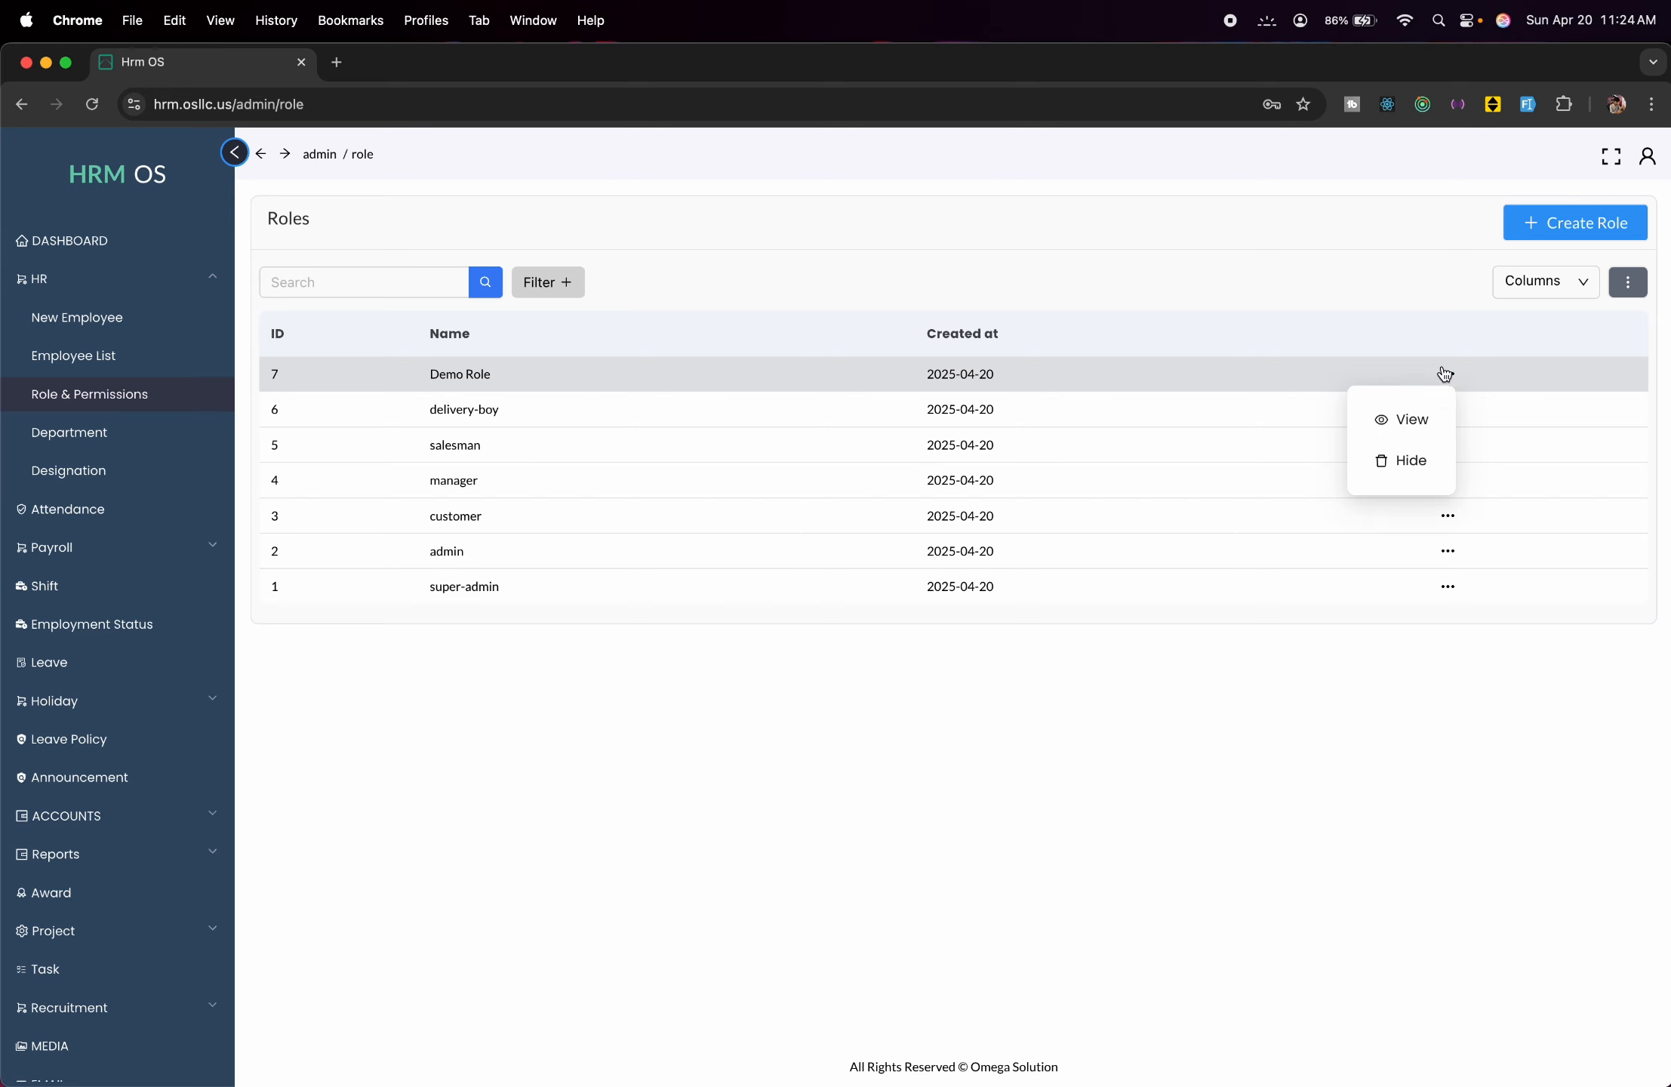
{"action": "left_click", "coordinate": [1396, 416]}
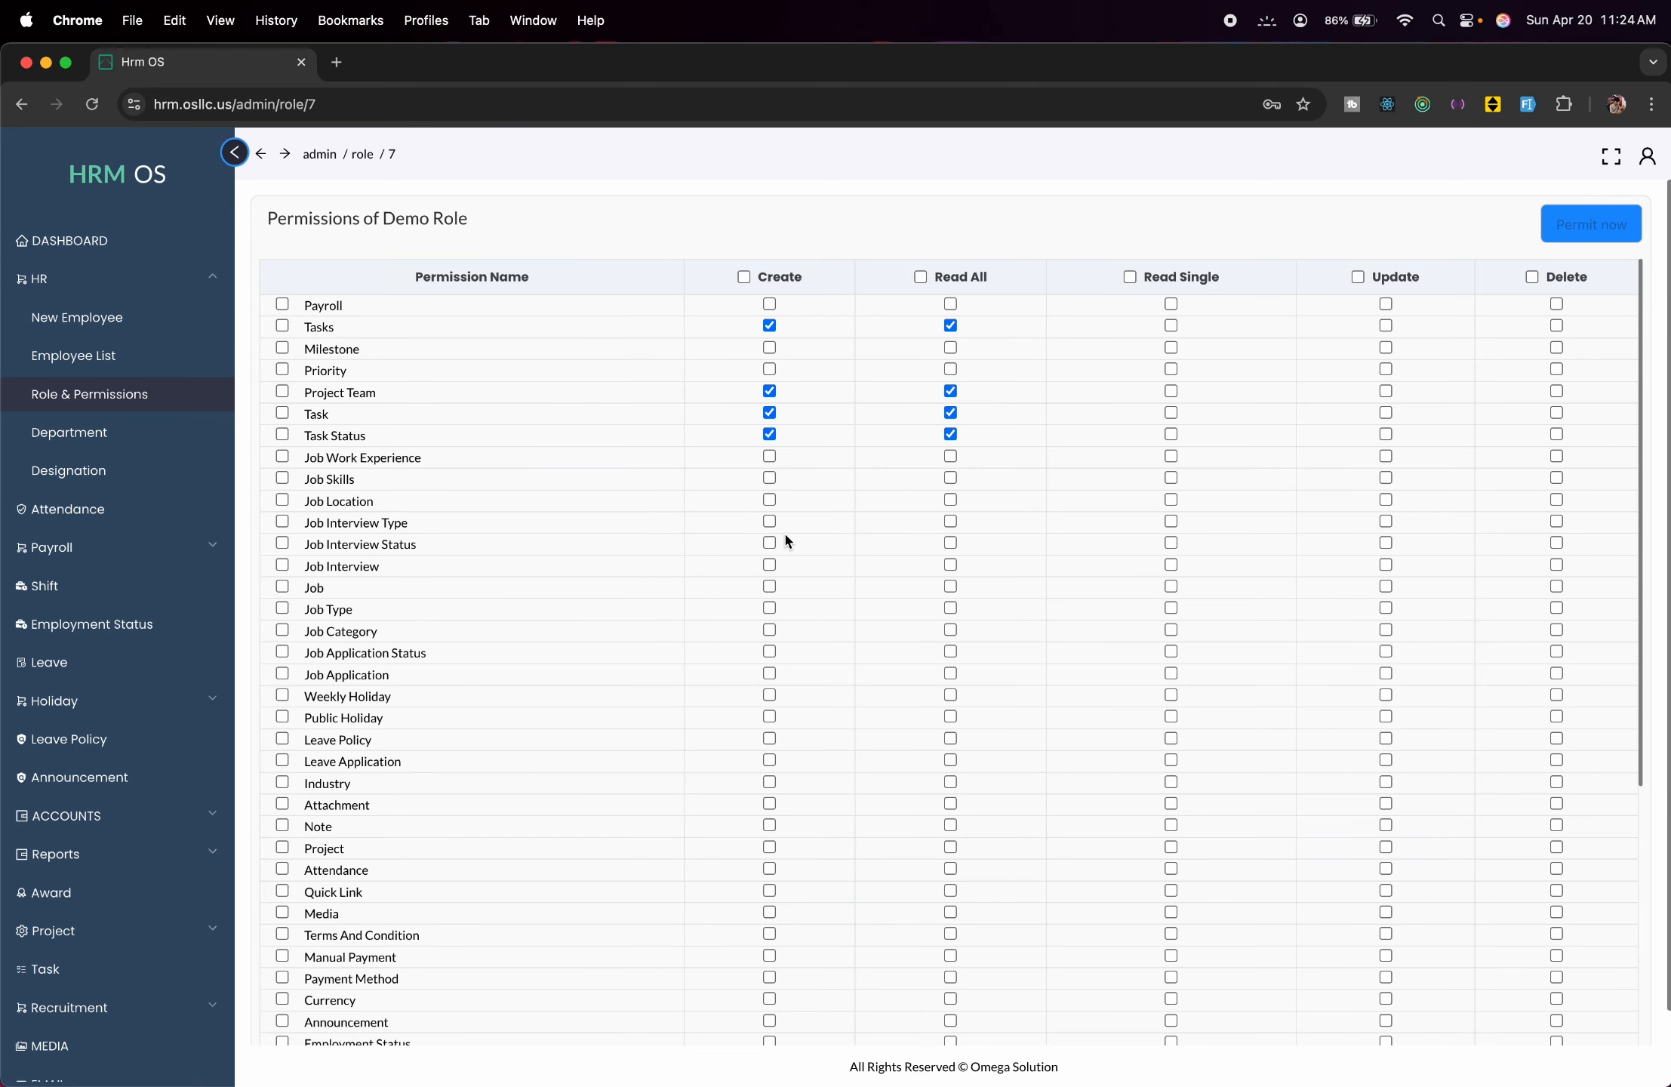
{"action": "scroll", "coordinate": [785, 537], "scroll_direction": "down", "scroll_amount": 5}
{"action": "scroll", "coordinate": [785, 541], "scroll_direction": "up", "scroll_amount": 5}
Create the 'It support' department, then switch to the Designations list.
{"action": "left_click", "coordinate": [168, 452]}
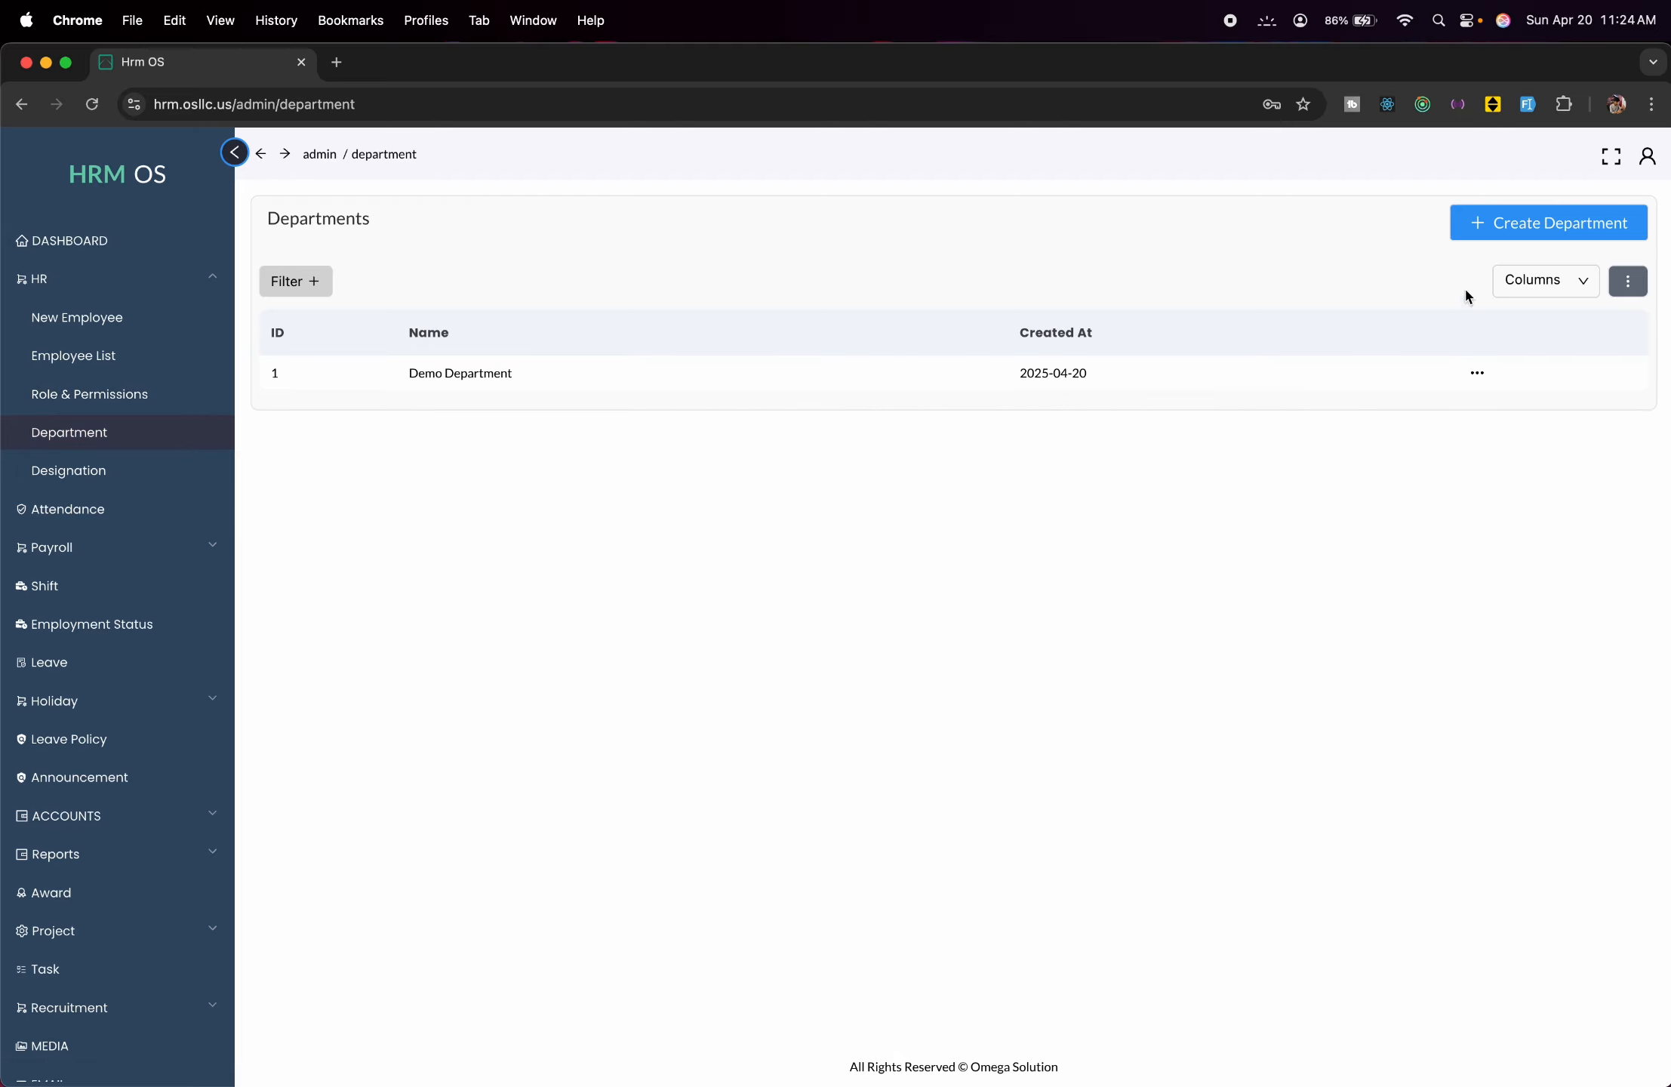
{"action": "left_click", "coordinate": [1506, 222]}
{"action": "left_click", "coordinate": [1250, 257]}
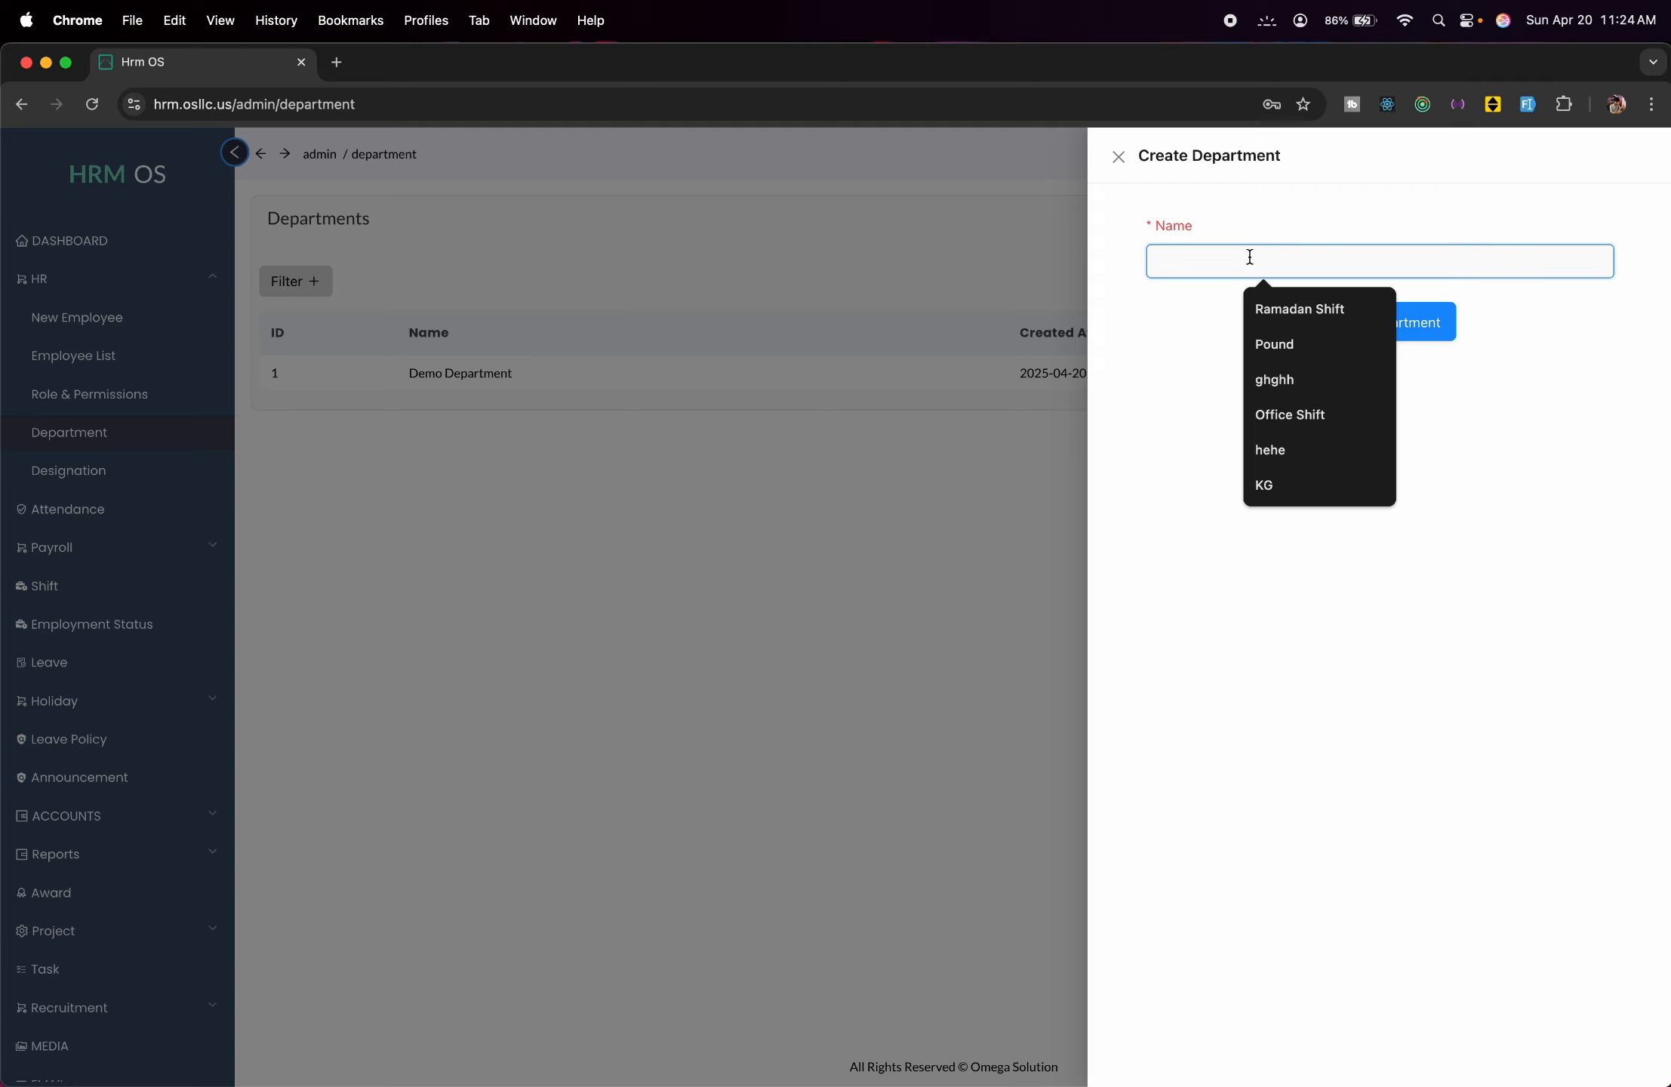
{"action": "type", "text": "It"}
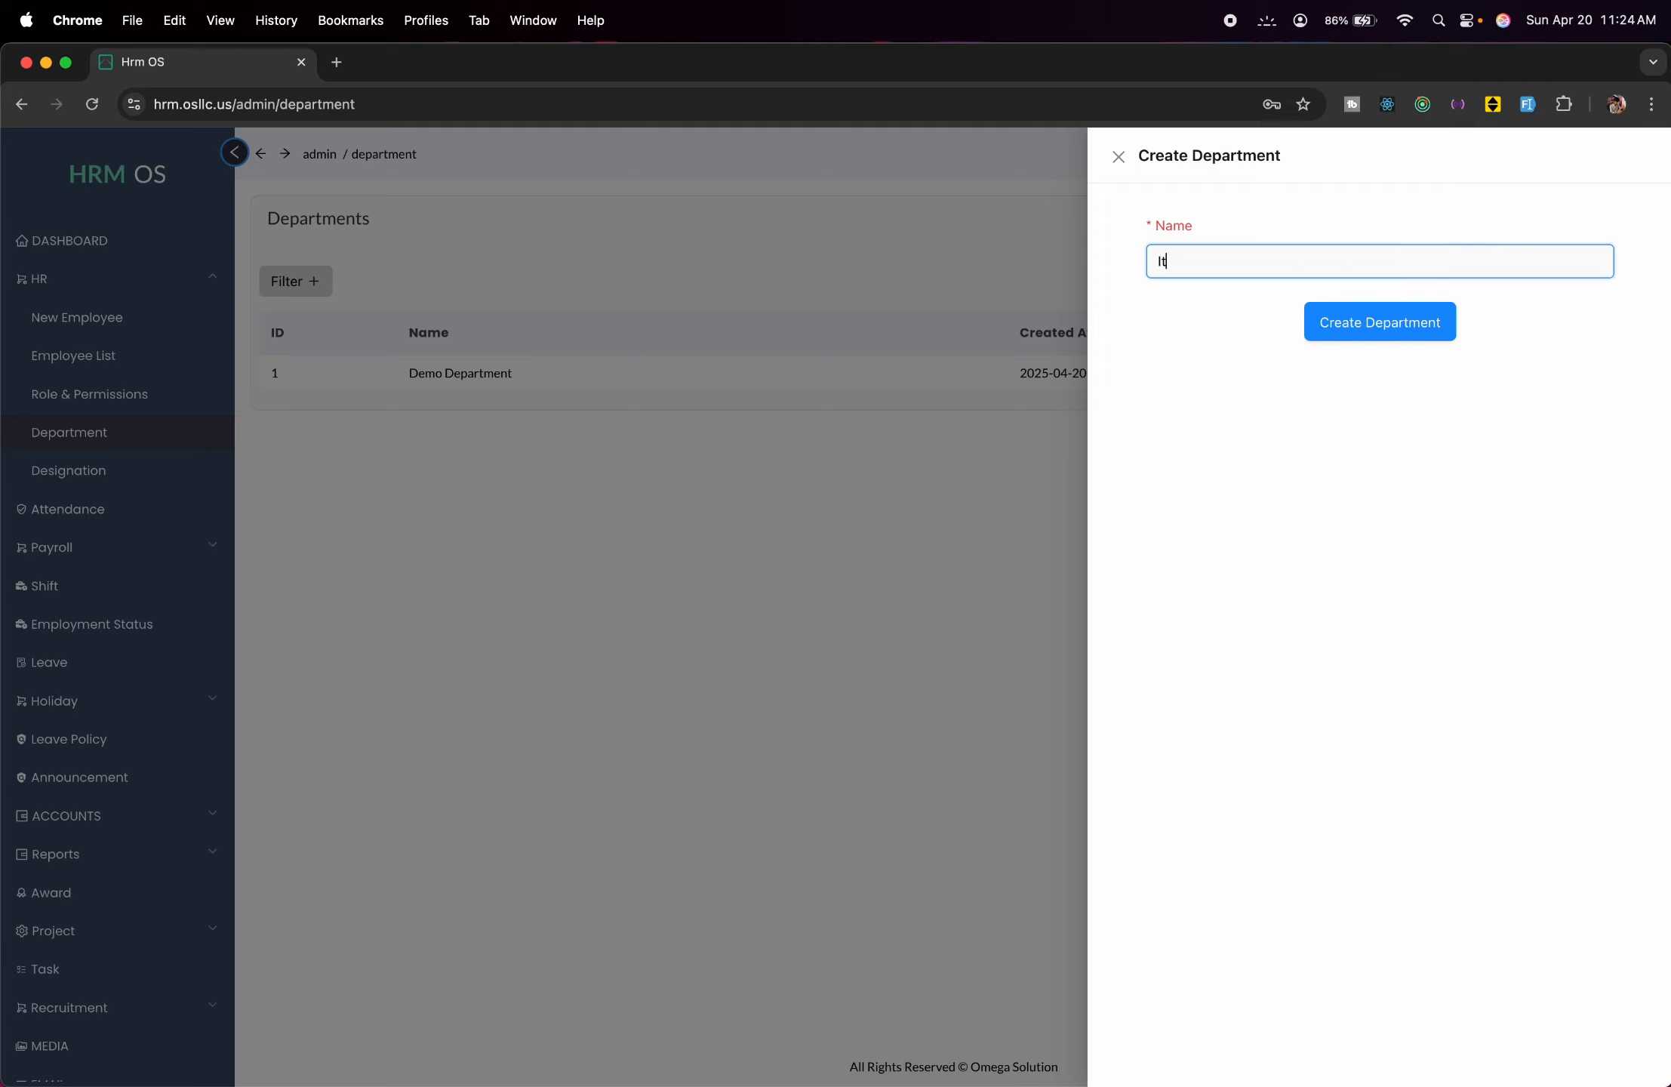
{"action": "type", "text": " support"}
{"action": "left_click", "coordinate": [1321, 325]}
{"action": "left_click", "coordinate": [892, 480]}
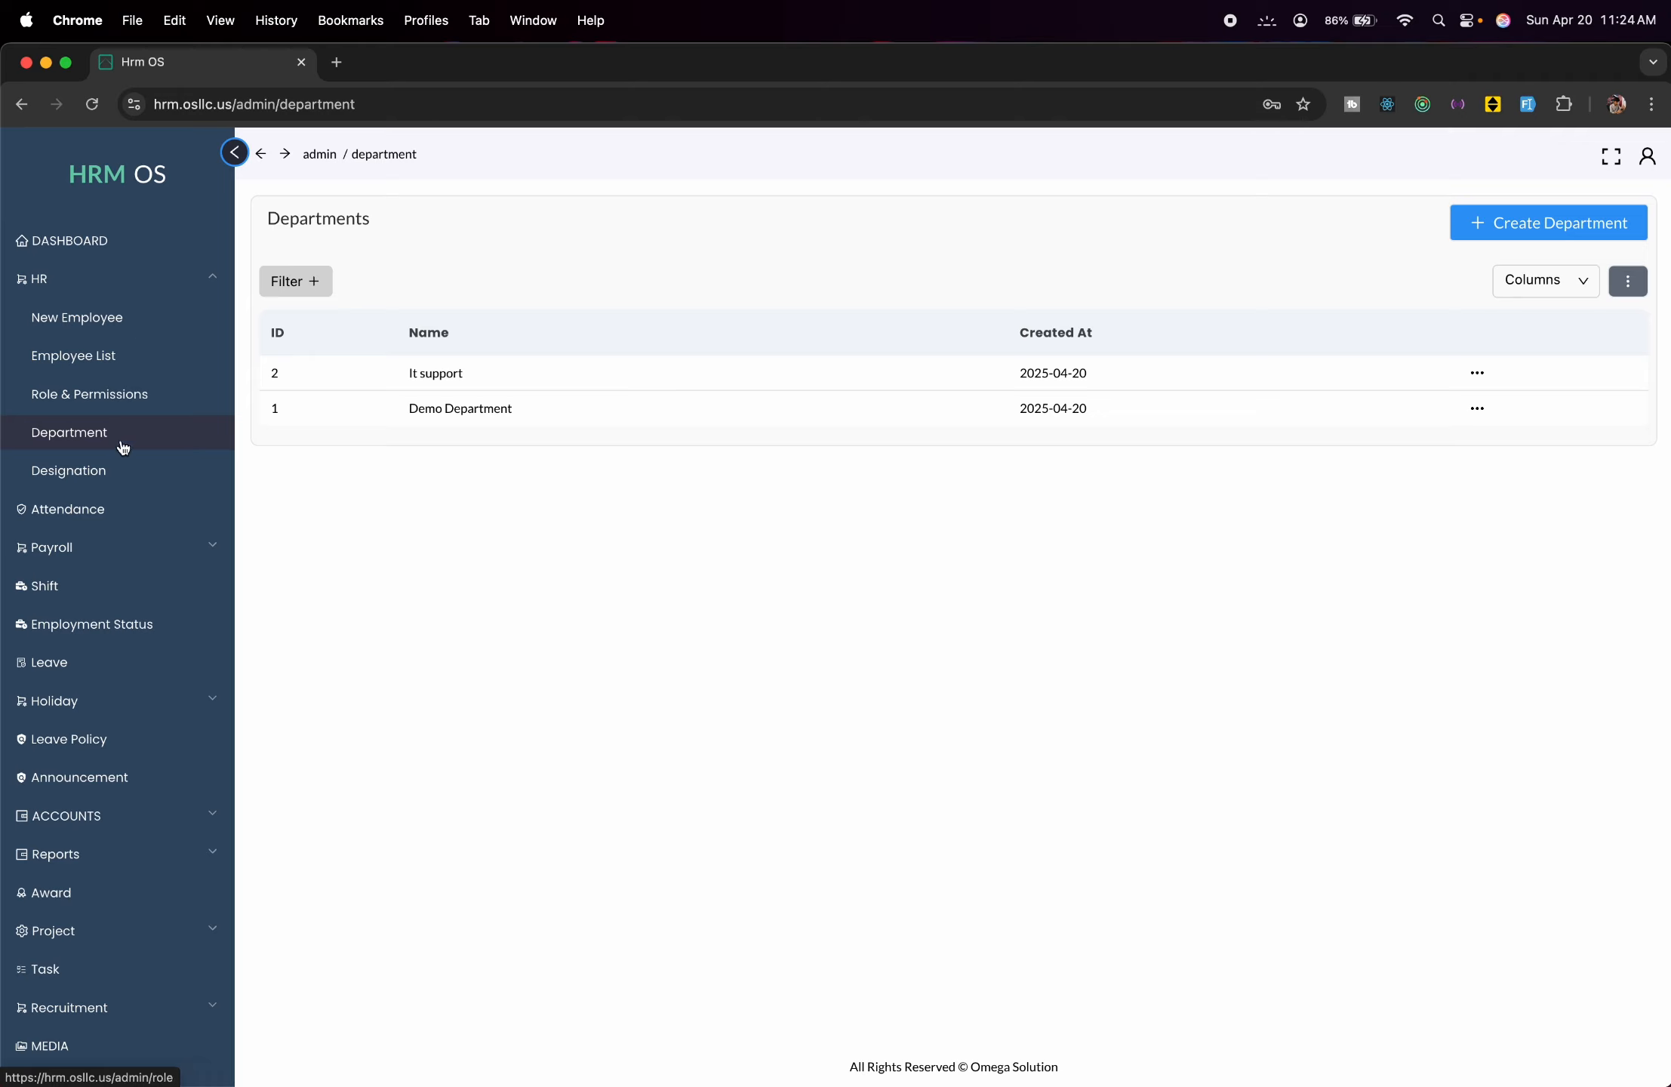
{"action": "left_click", "coordinate": [119, 483]}
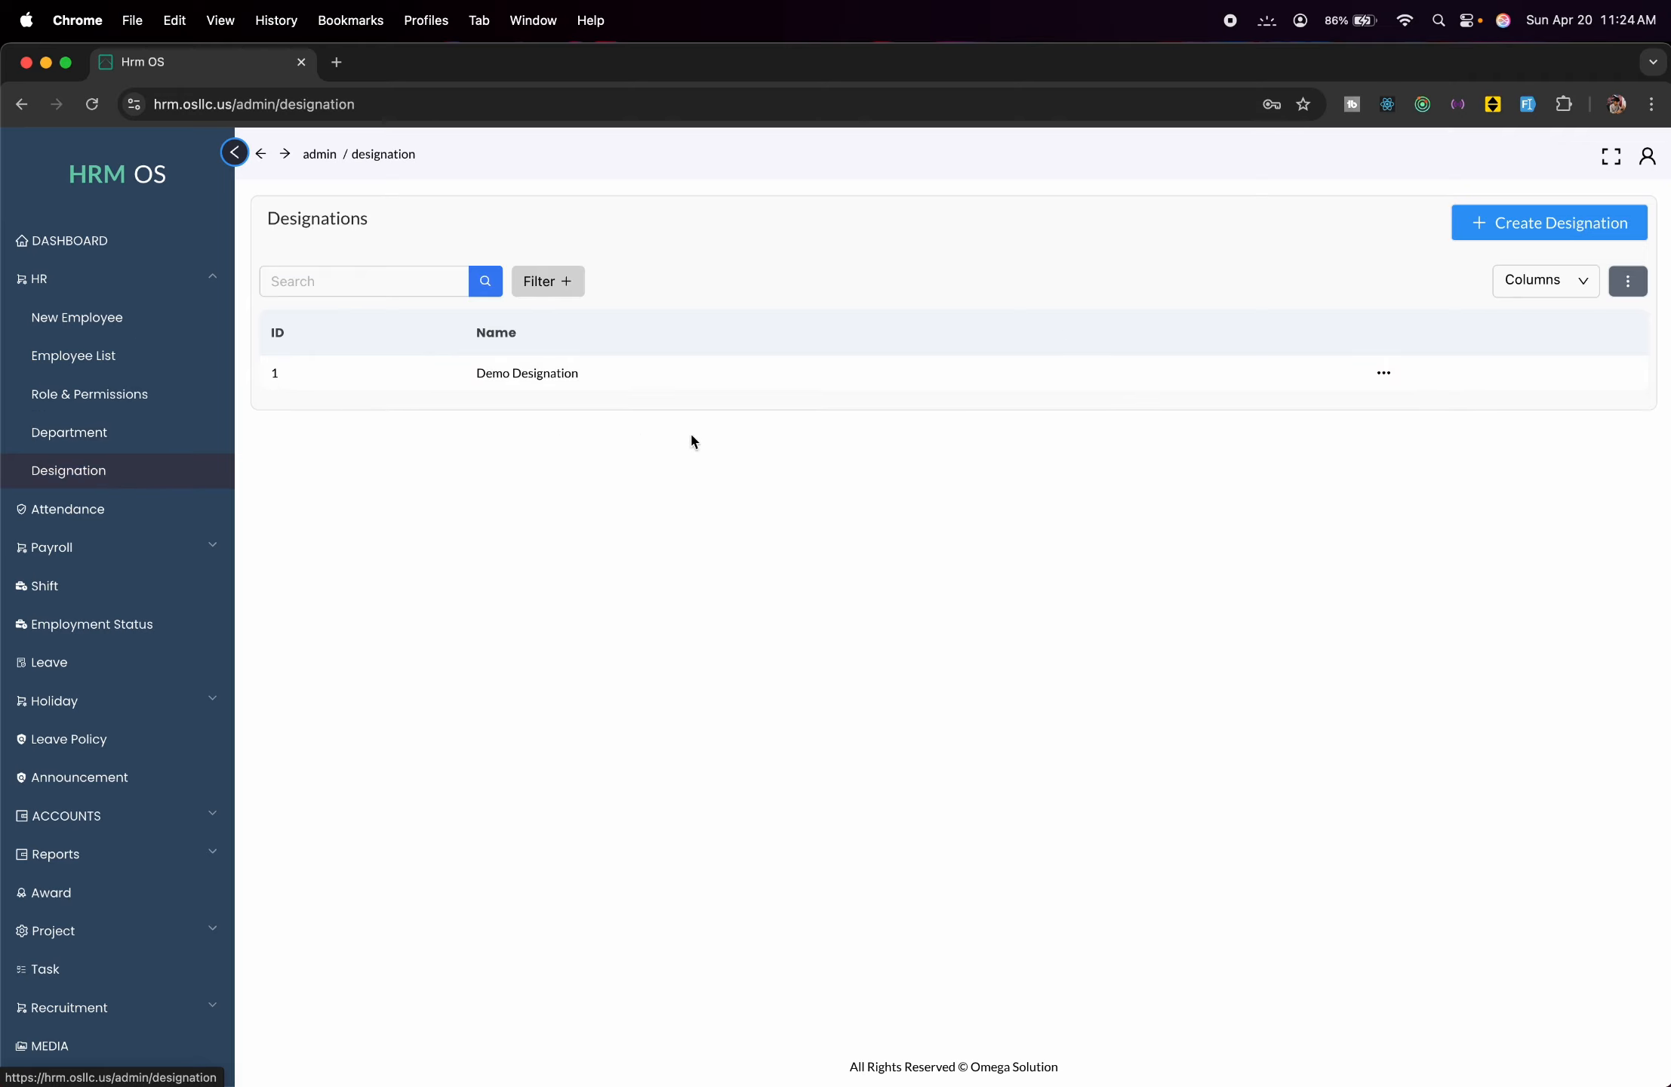
Dismiss the Create Designation form without saving and go to the Attendance list.
{"action": "left_click", "coordinate": [1507, 230]}
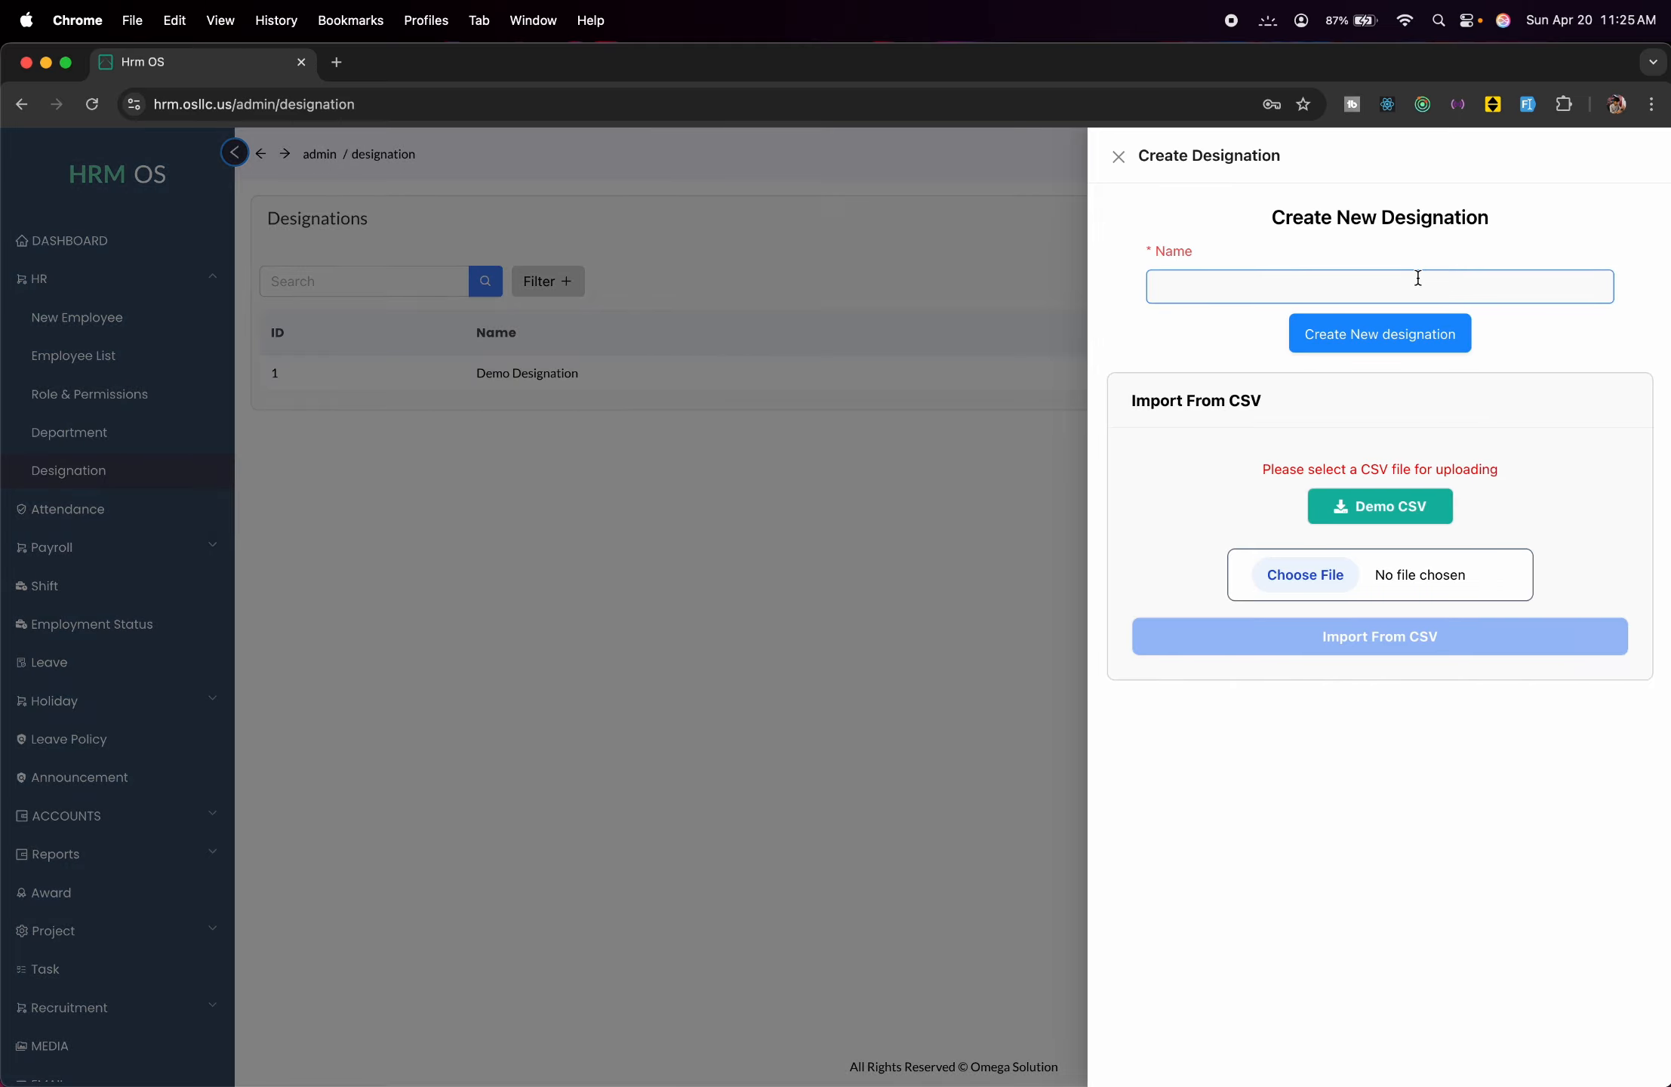
{"action": "left_click", "coordinate": [1414, 277]}
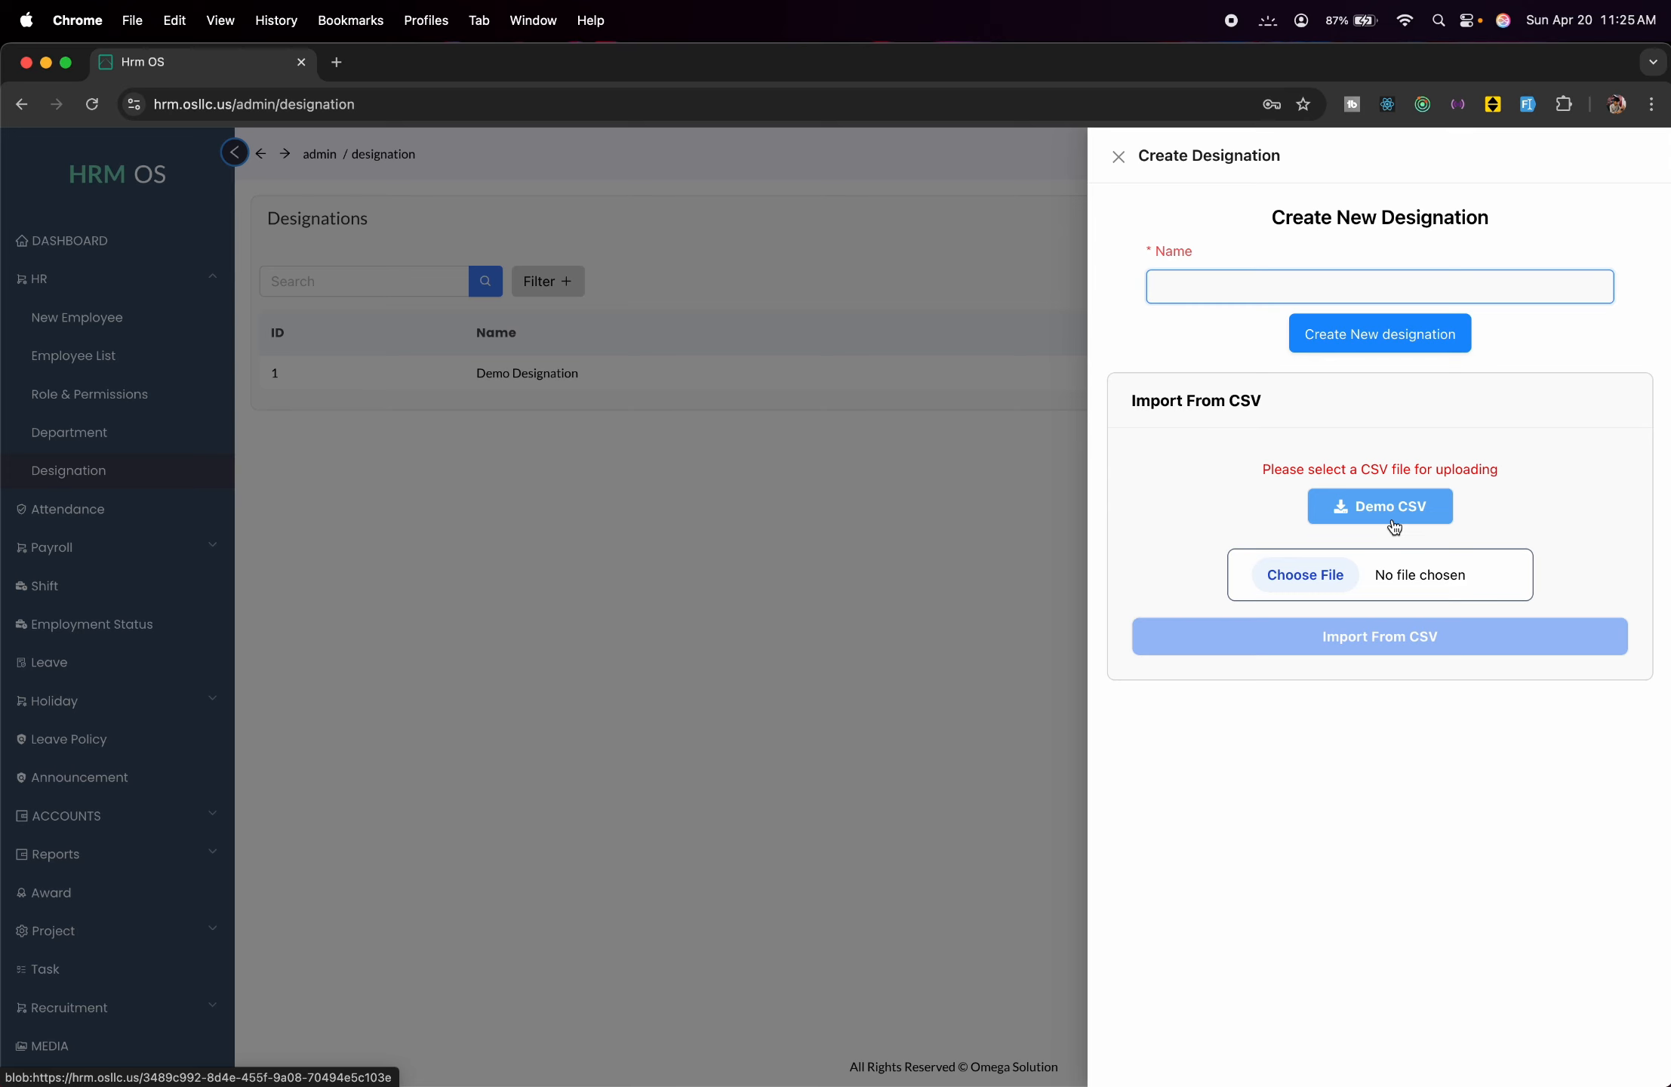
{"action": "left_click", "coordinate": [941, 489]}
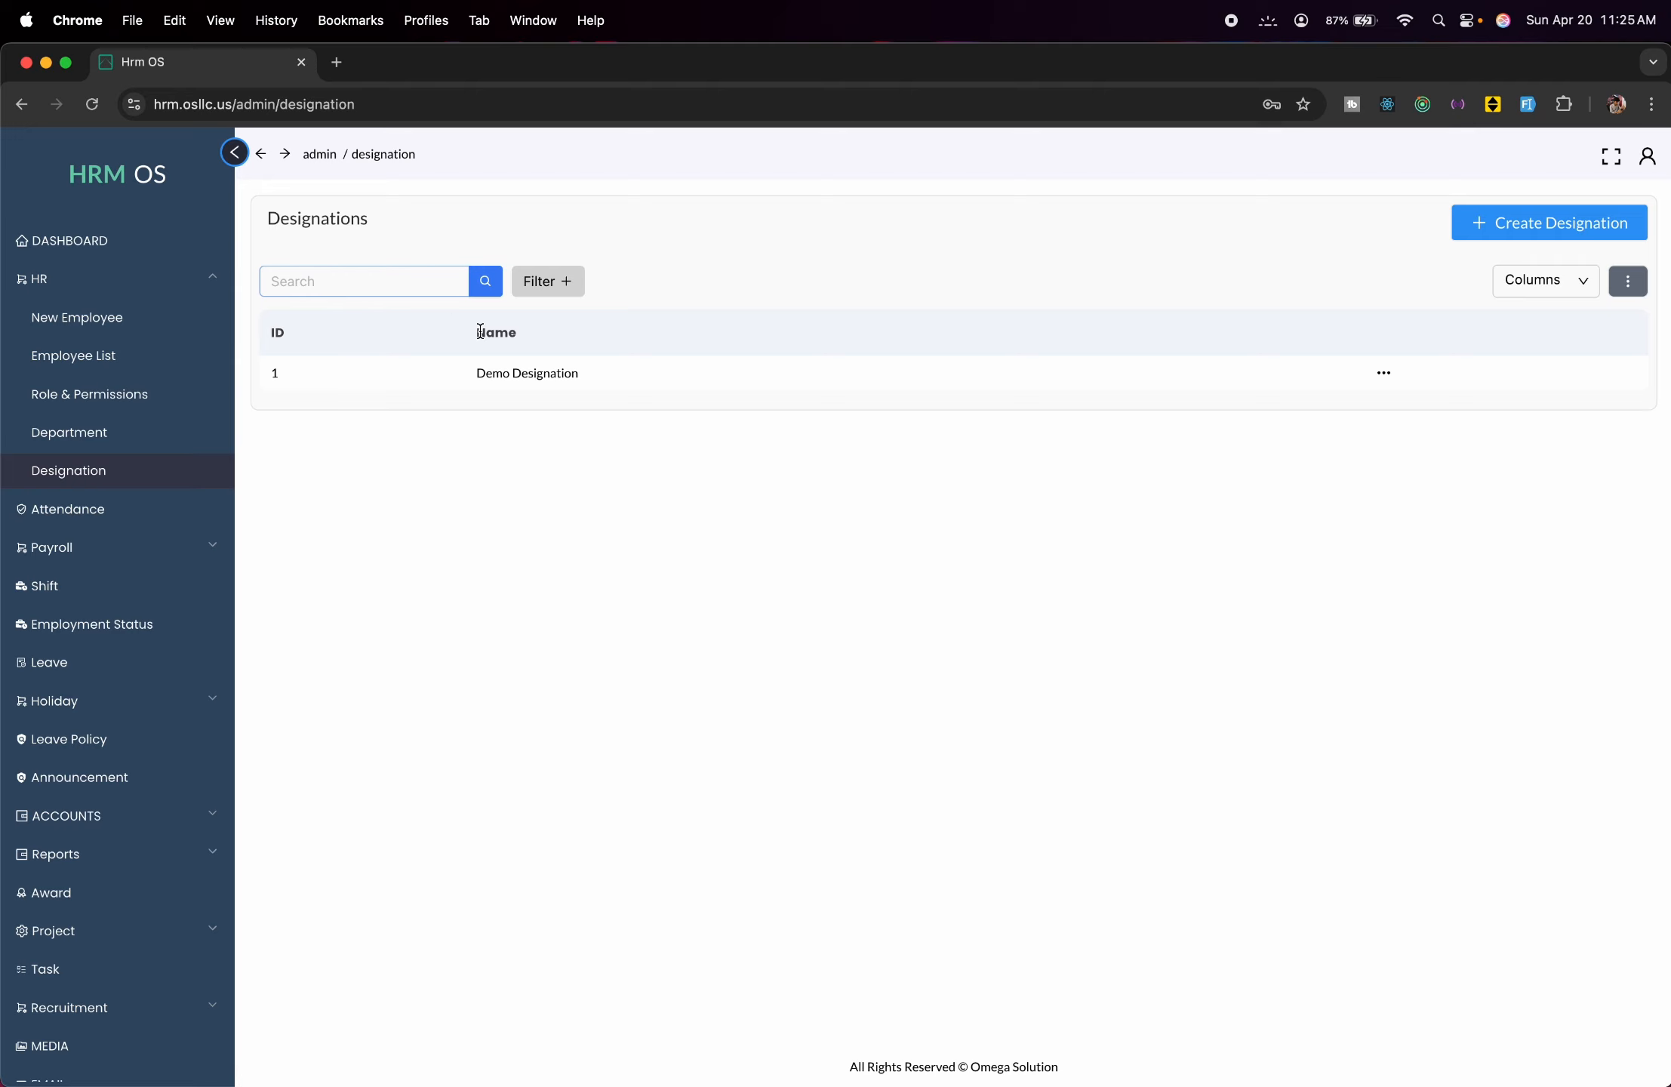
{"action": "left_click", "coordinate": [181, 509]}
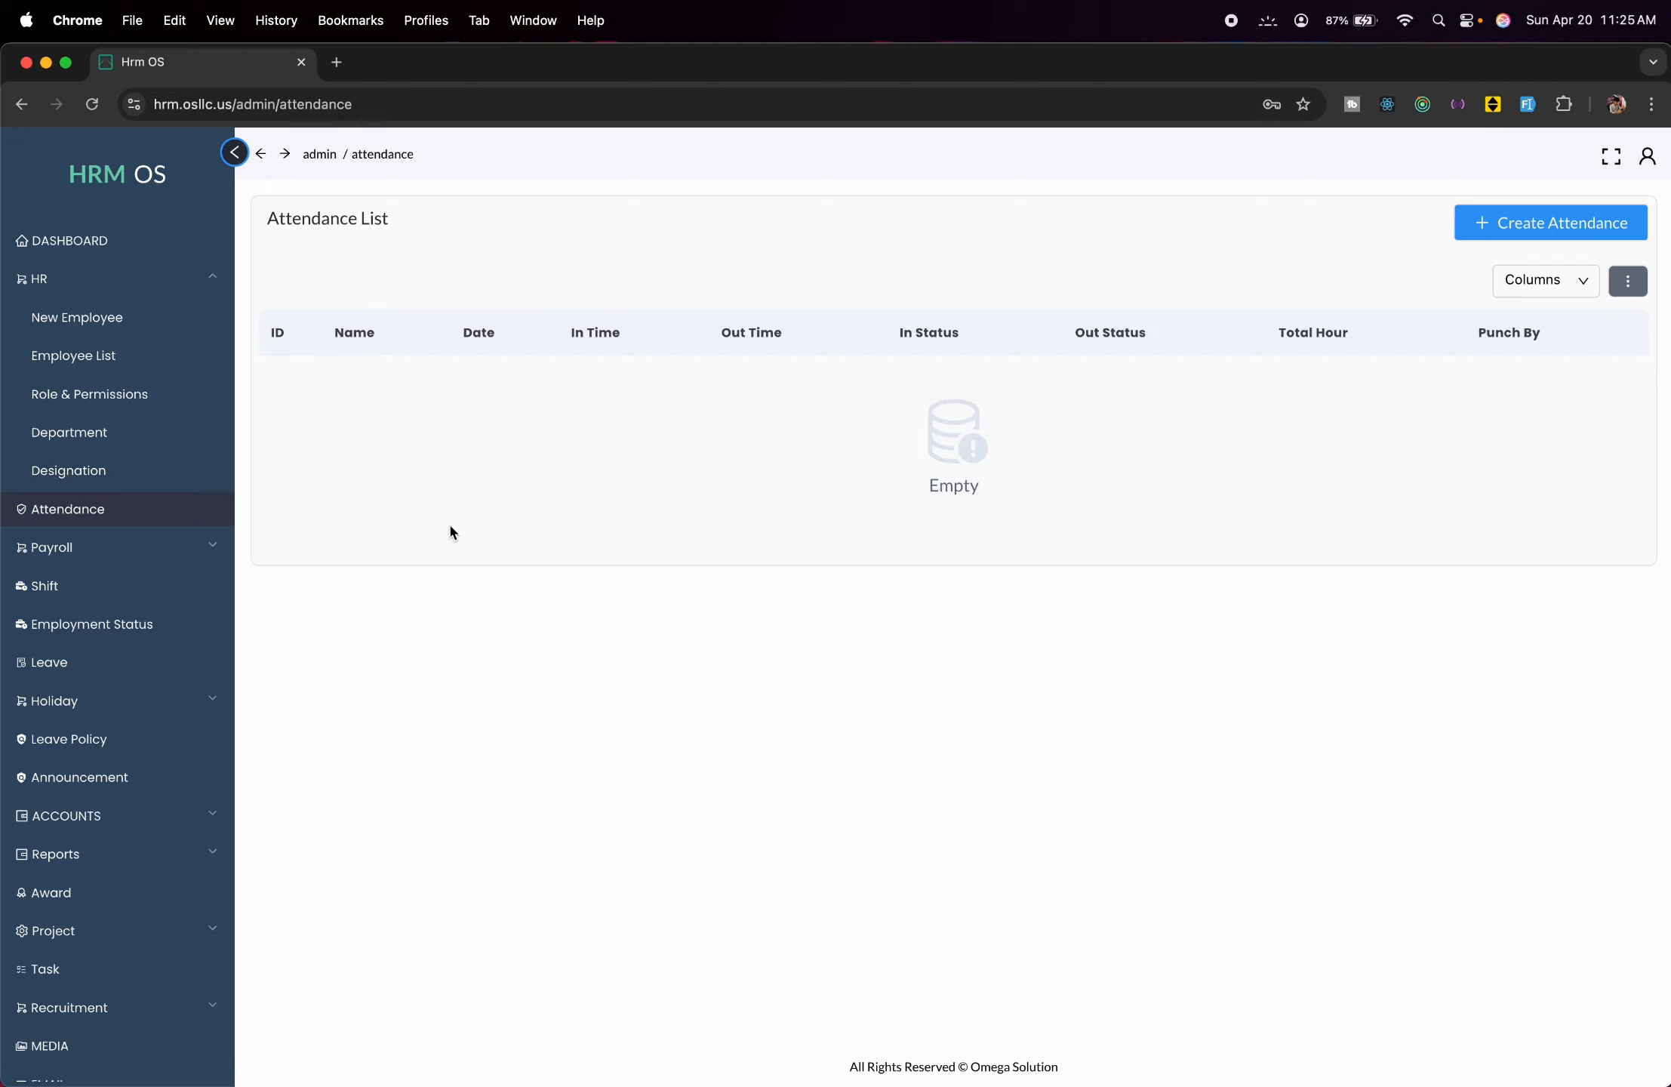
{"action": "left_click", "coordinate": [1505, 230]}
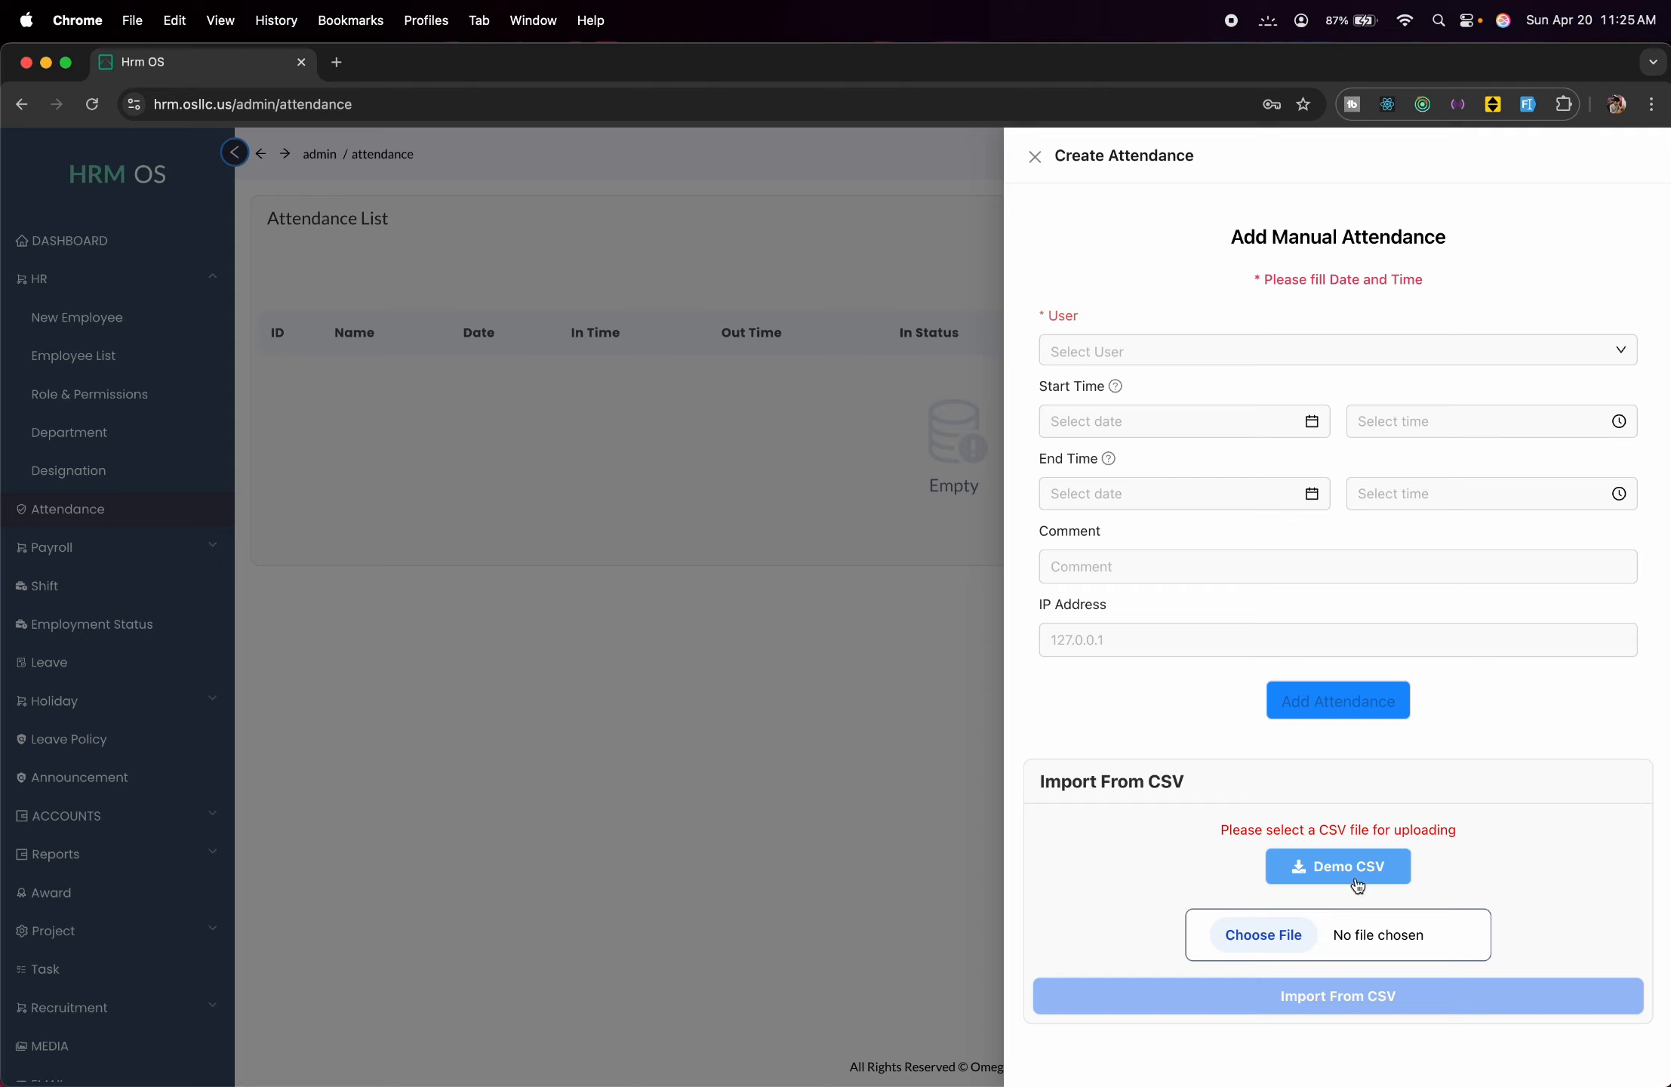
{"action": "left_click", "coordinate": [1280, 361]}
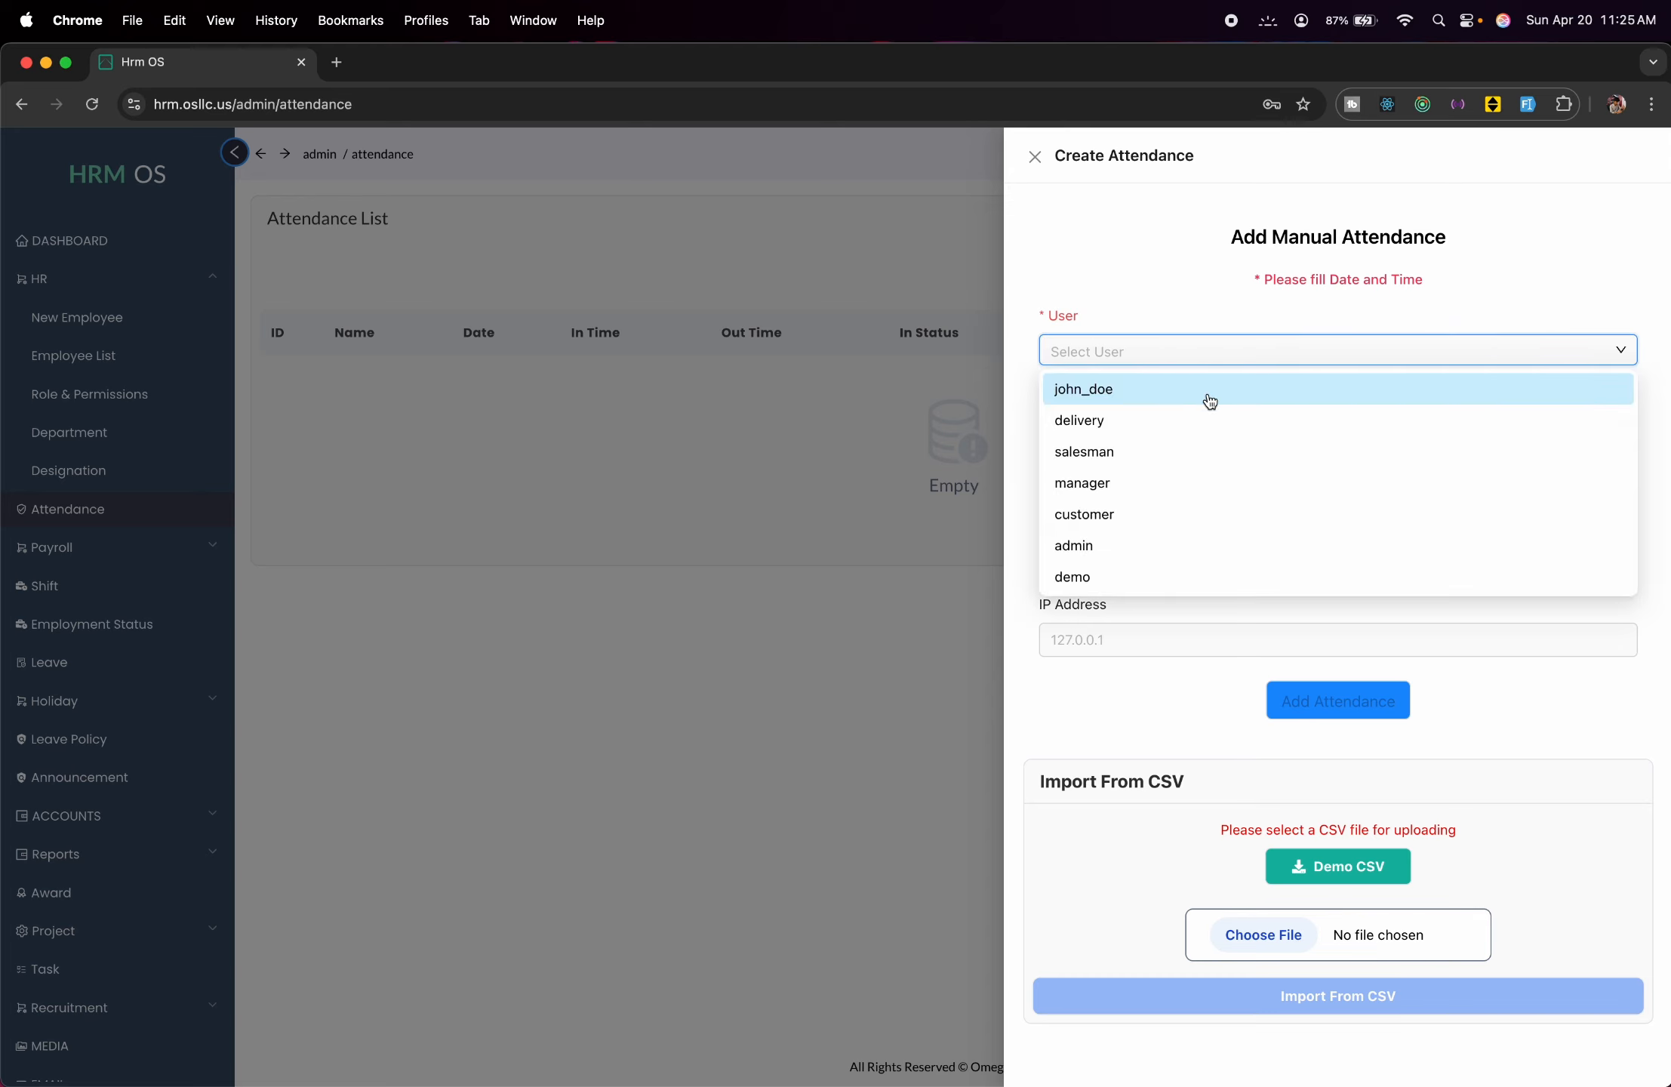
{"action": "left_click", "coordinate": [1211, 401]}
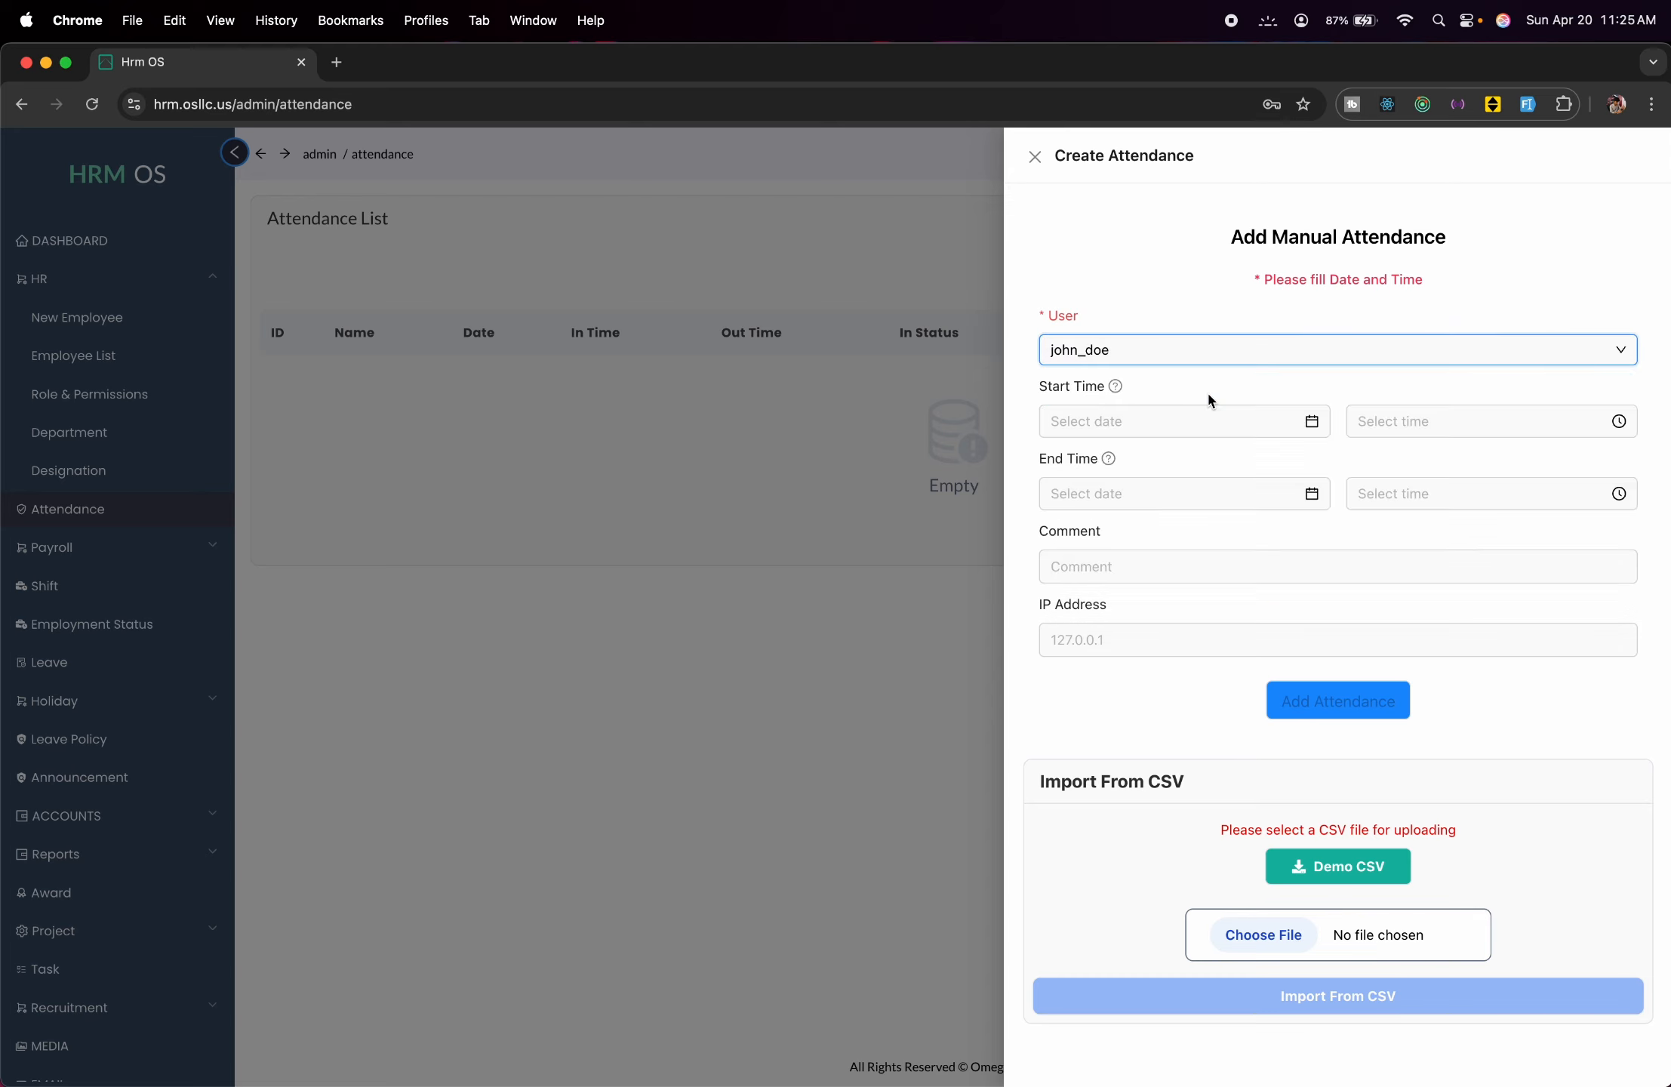
{"action": "left_click", "coordinate": [1212, 416]}
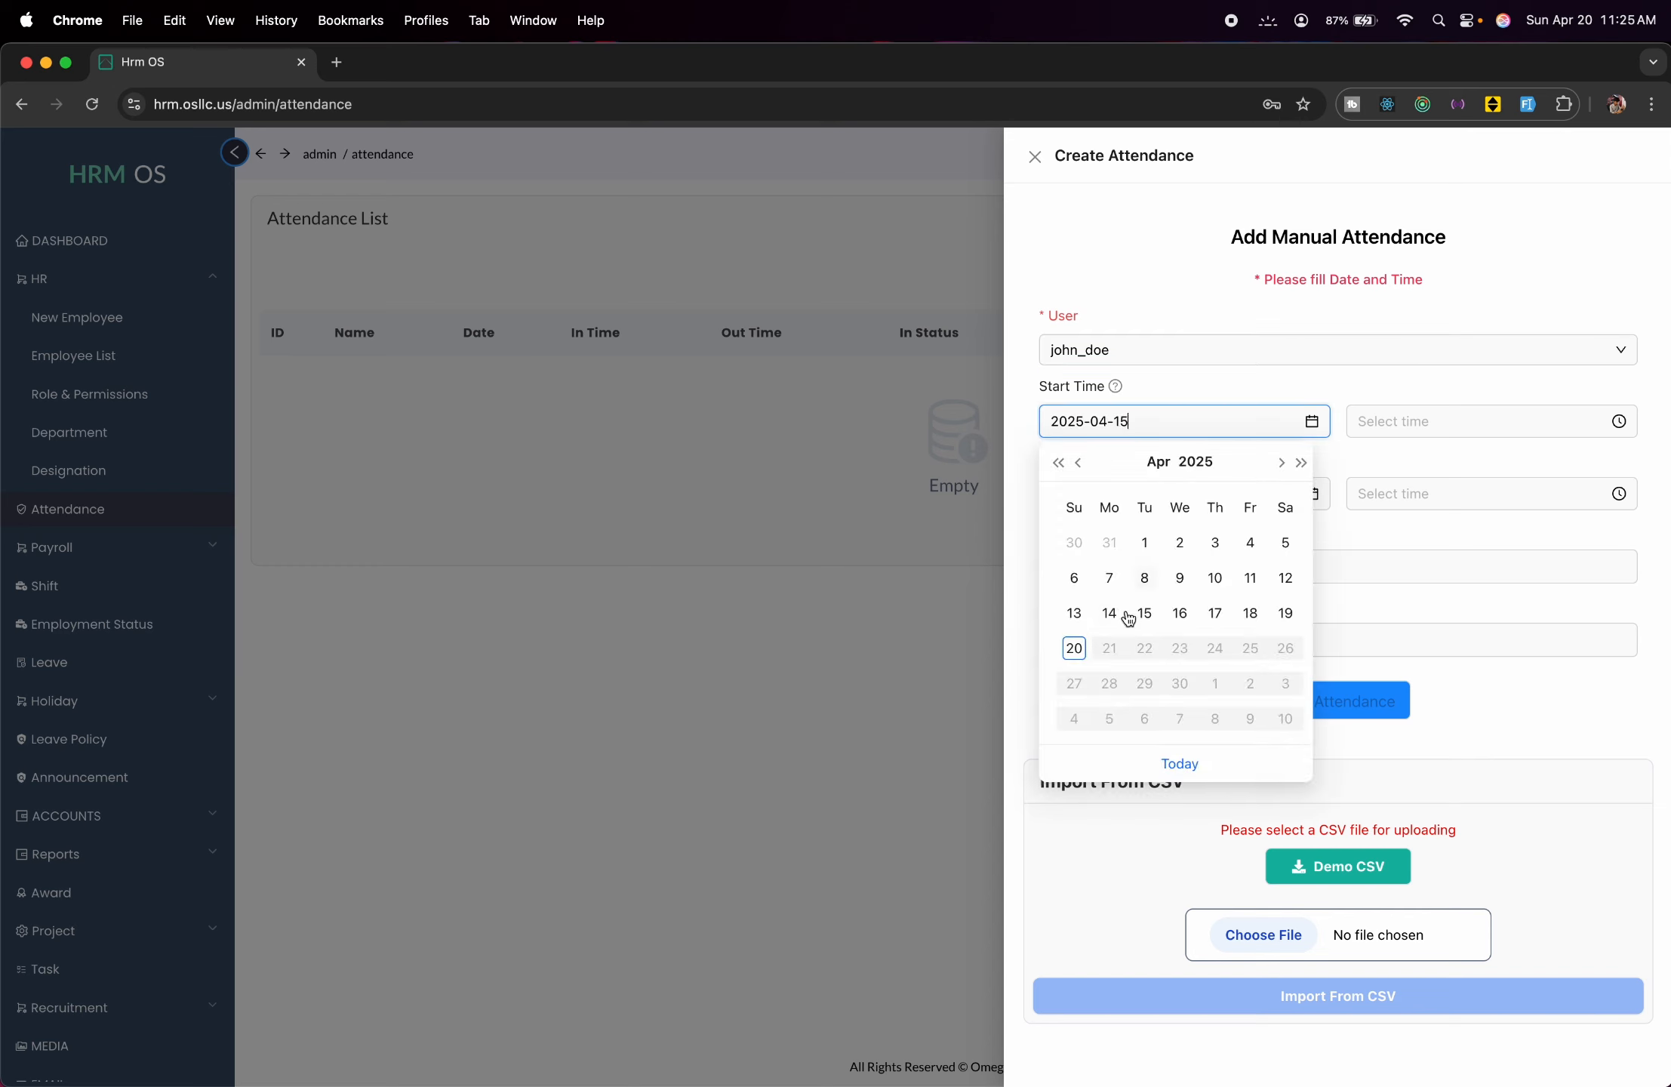
{"action": "left_click", "coordinate": [1080, 643]}
{"action": "left_click", "coordinate": [1409, 421]}
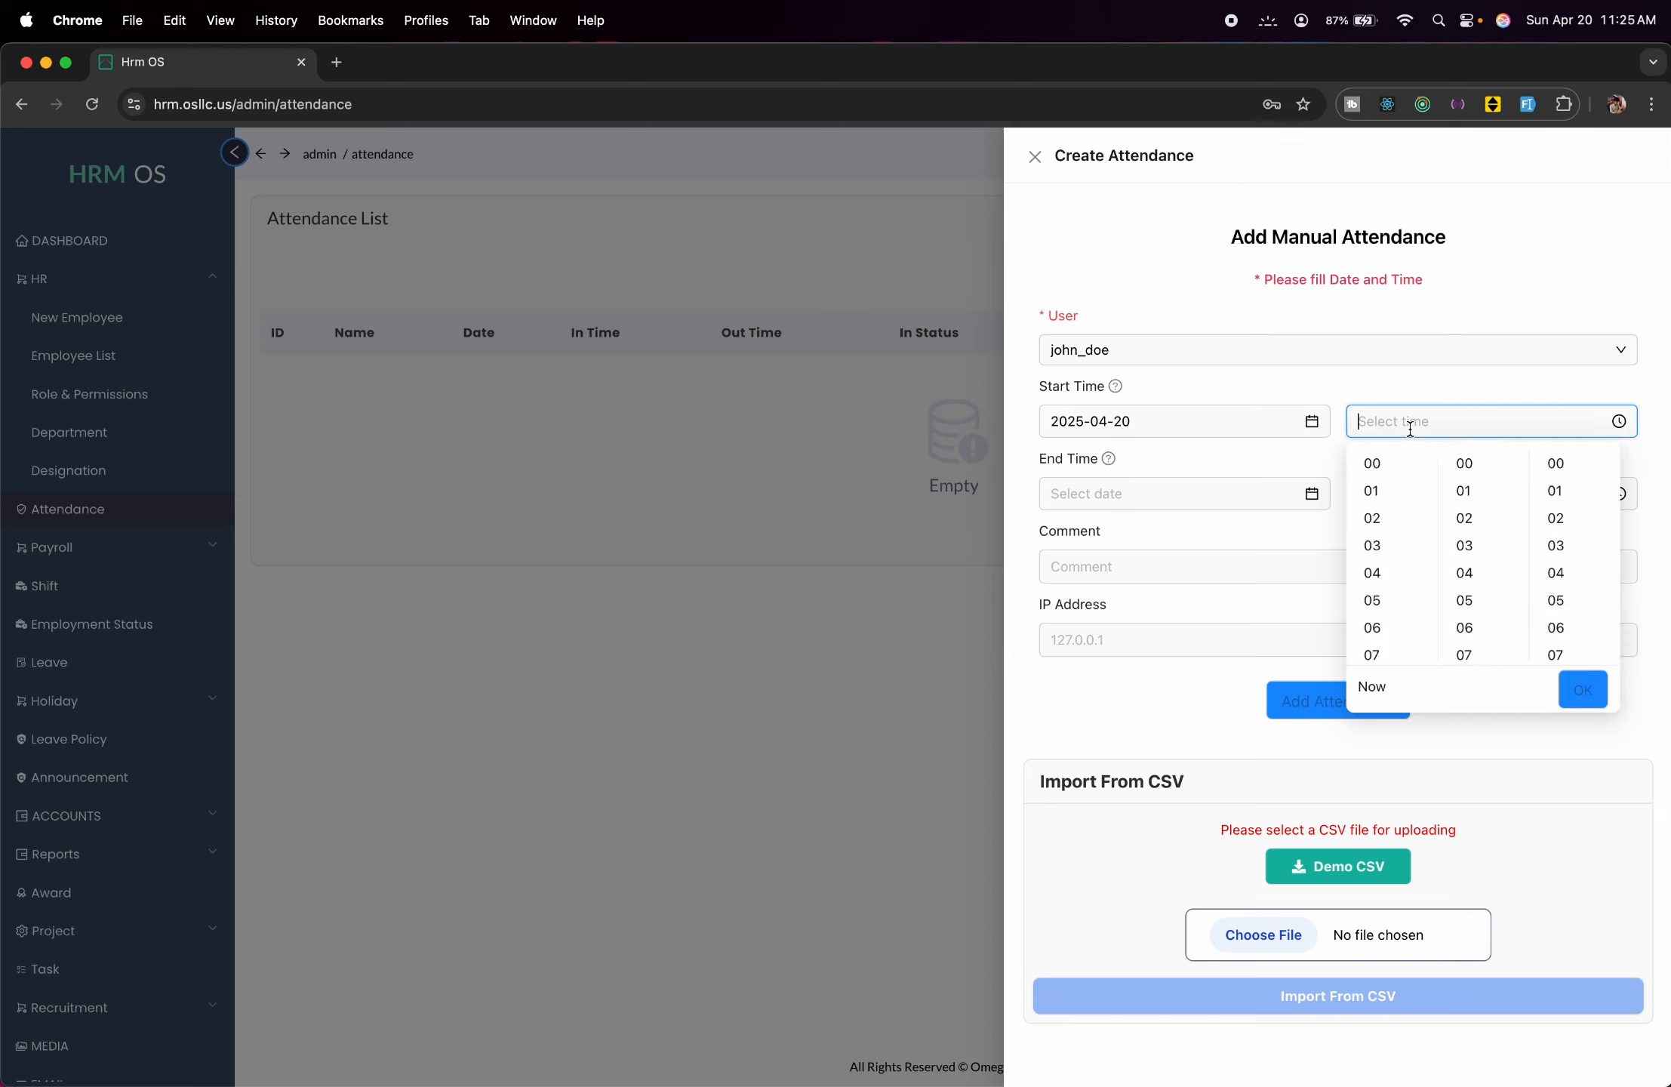
{"action": "scroll", "coordinate": [1382, 543], "scroll_direction": "down", "scroll_amount": 2}
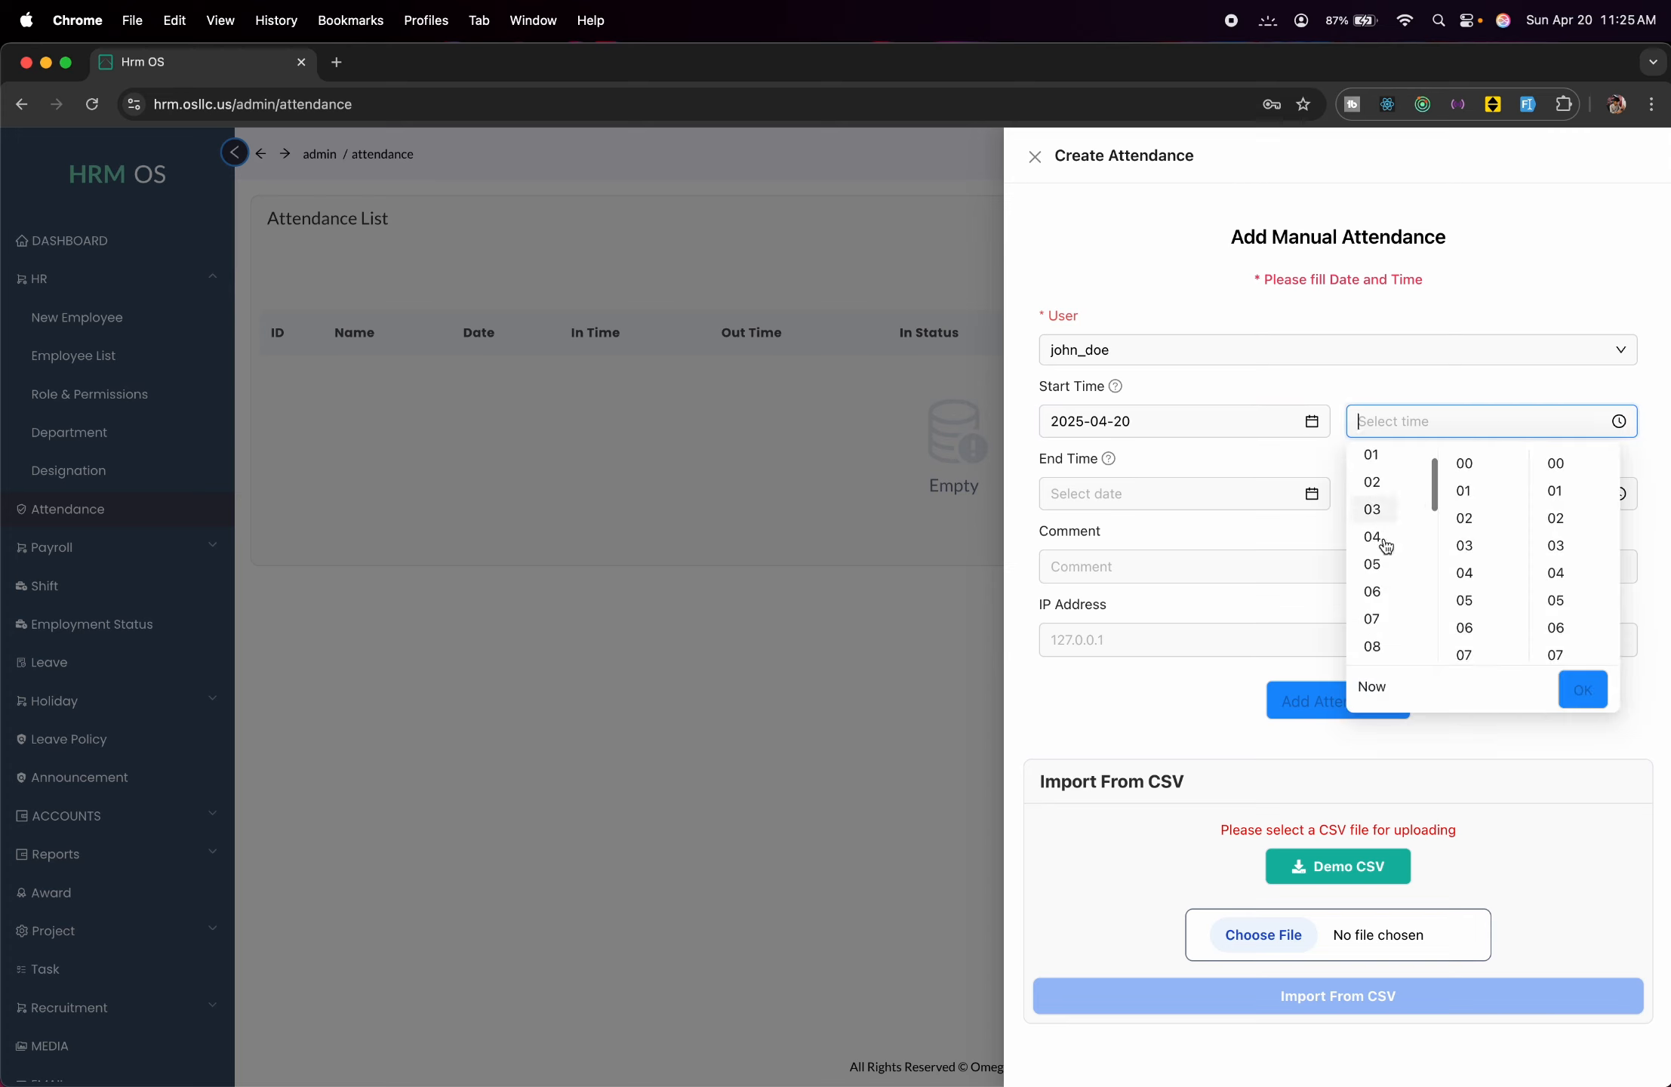
{"action": "scroll", "coordinate": [1380, 548], "scroll_direction": "down", "scroll_amount": 2}
{"action": "left_click", "coordinate": [1374, 549]}
{"action": "scroll", "coordinate": [1578, 505], "scroll_direction": "up", "scroll_amount": 10}
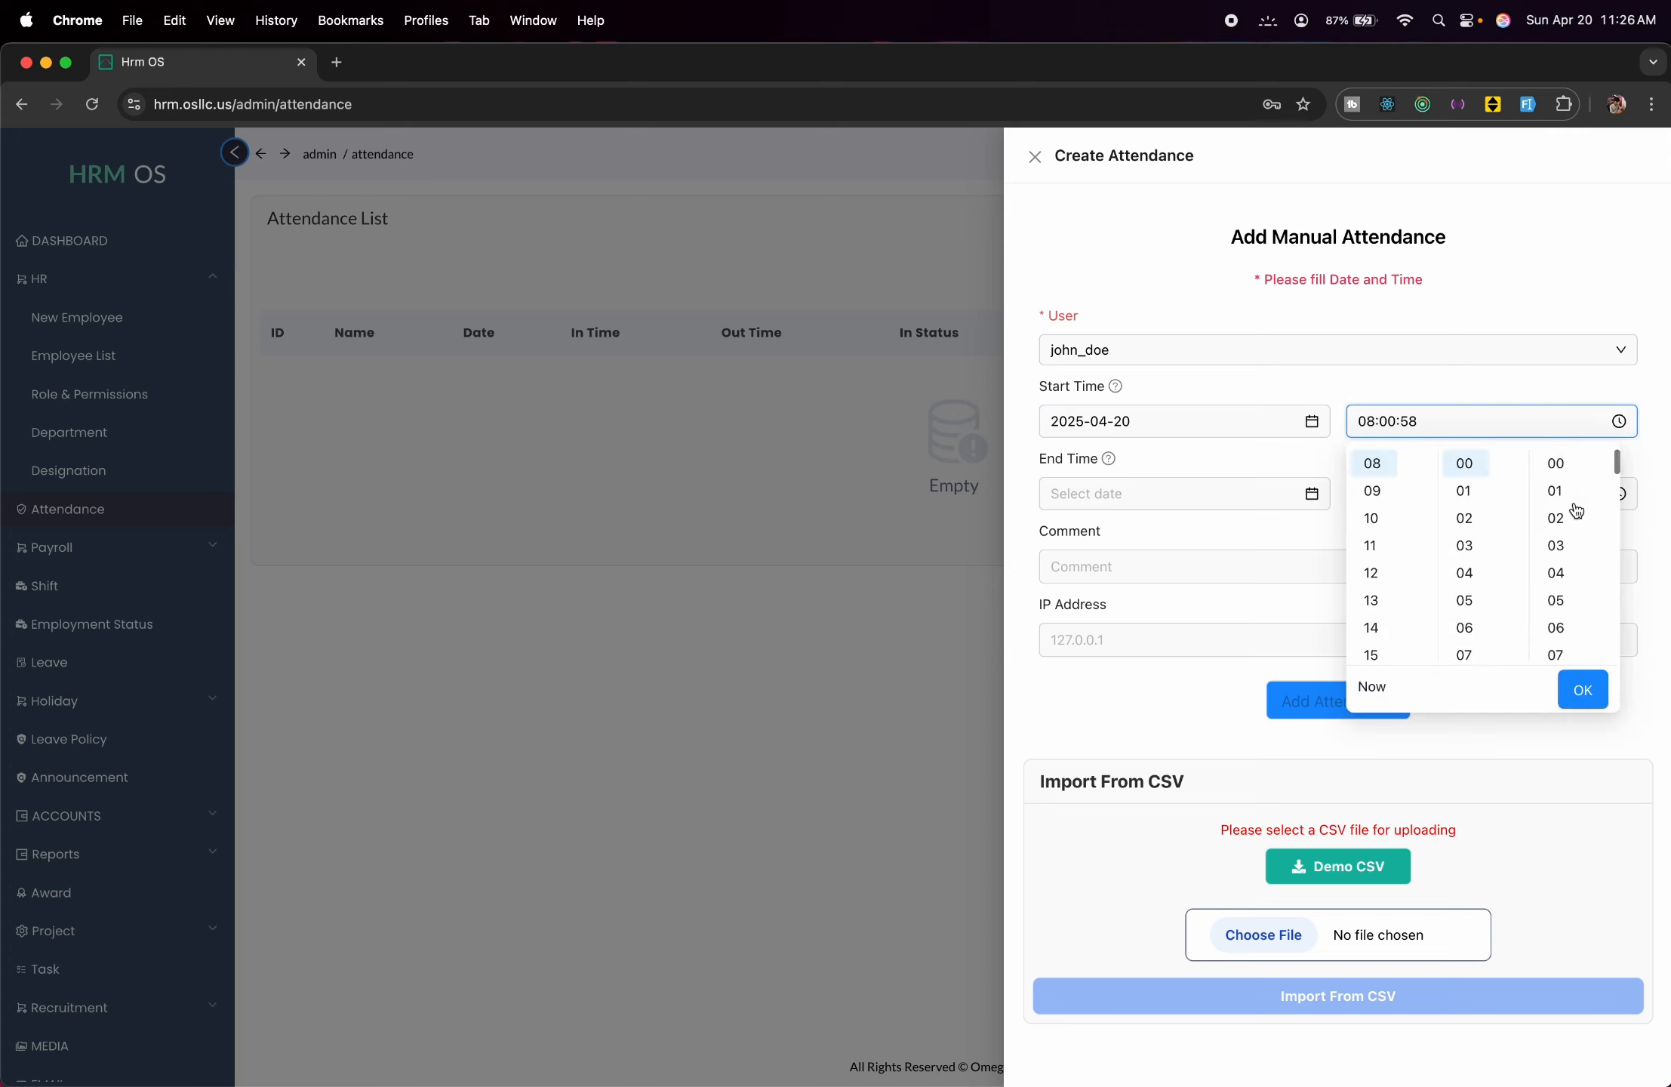
{"action": "left_click", "coordinate": [1556, 464]}
{"action": "left_click", "coordinate": [1584, 696]}
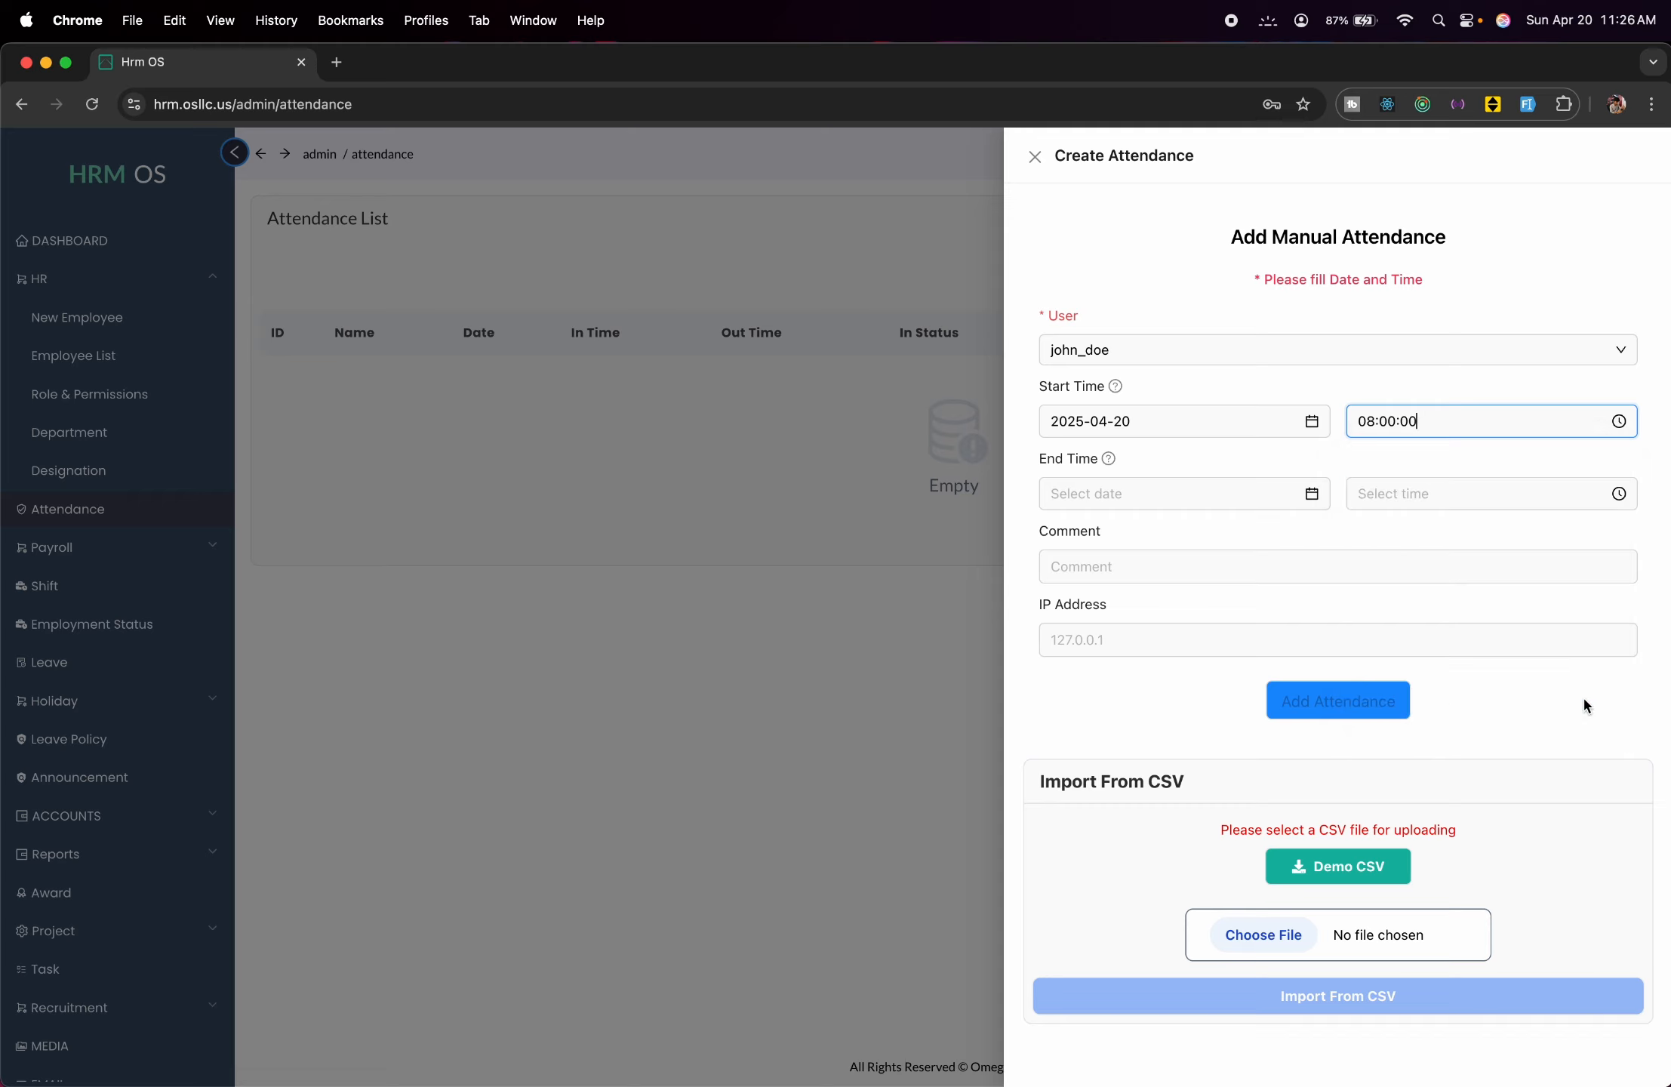
{"action": "left_click", "coordinate": [1311, 496]}
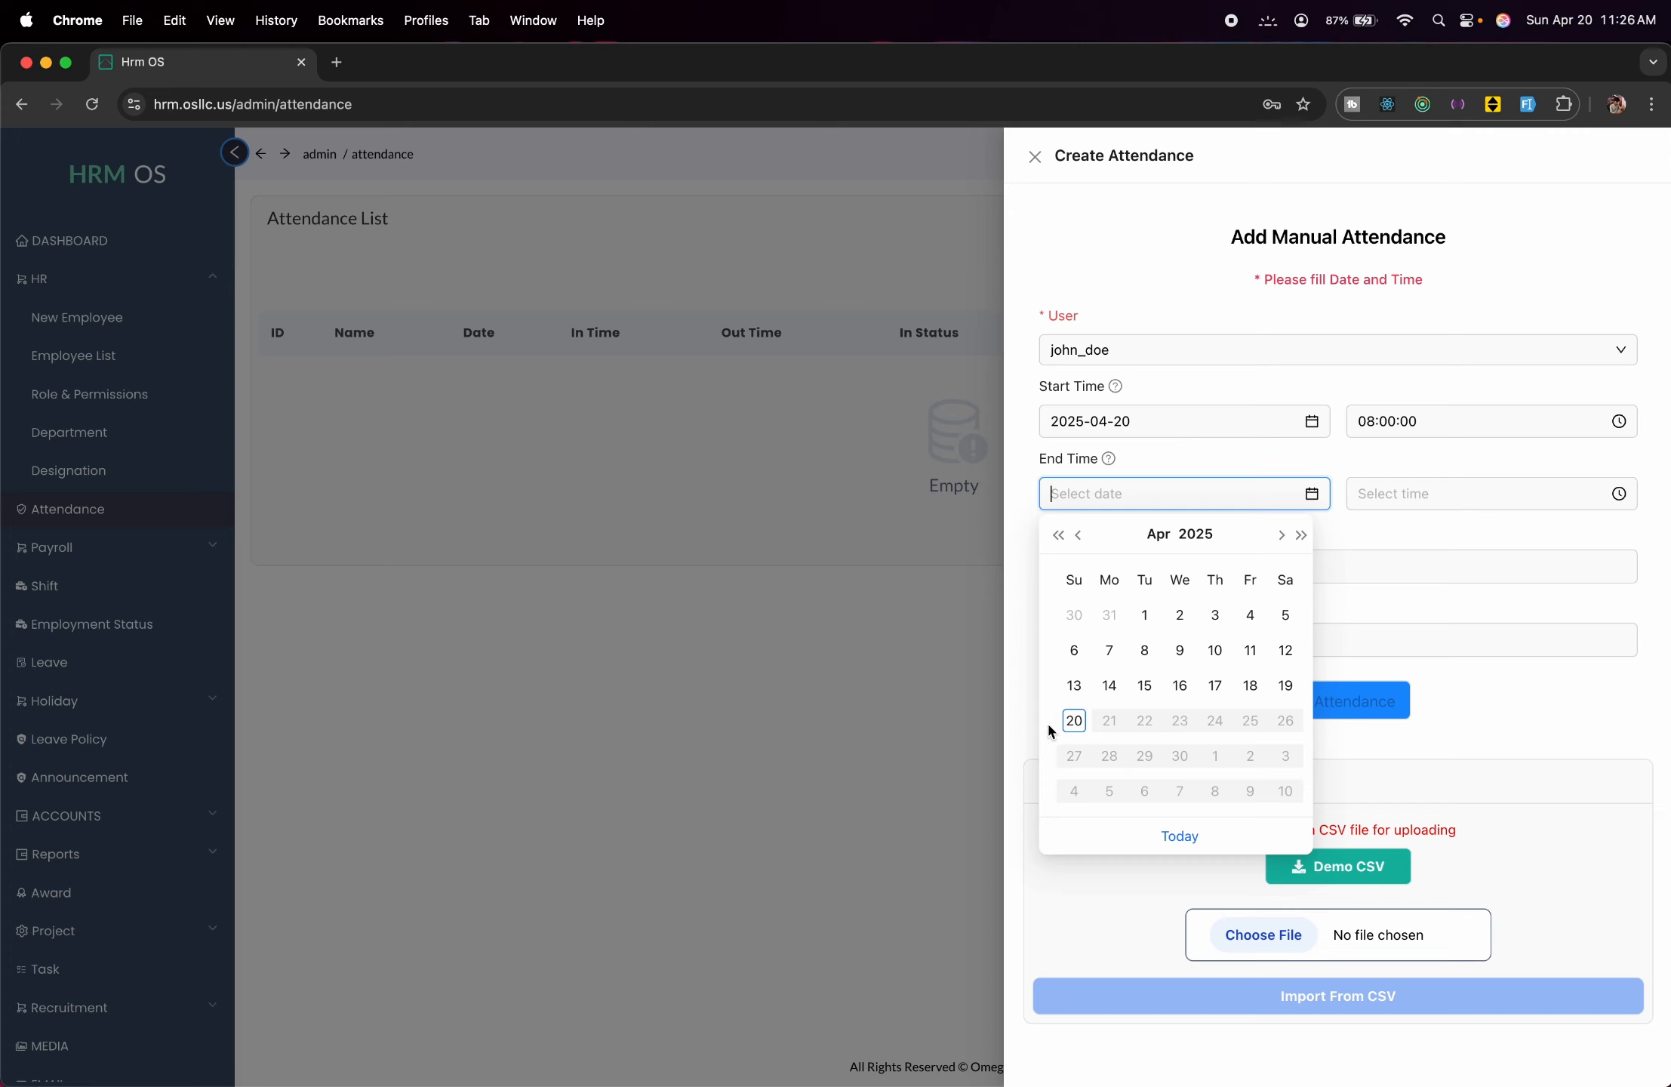
{"action": "left_click", "coordinate": [1074, 721]}
{"action": "left_click", "coordinate": [1500, 503]}
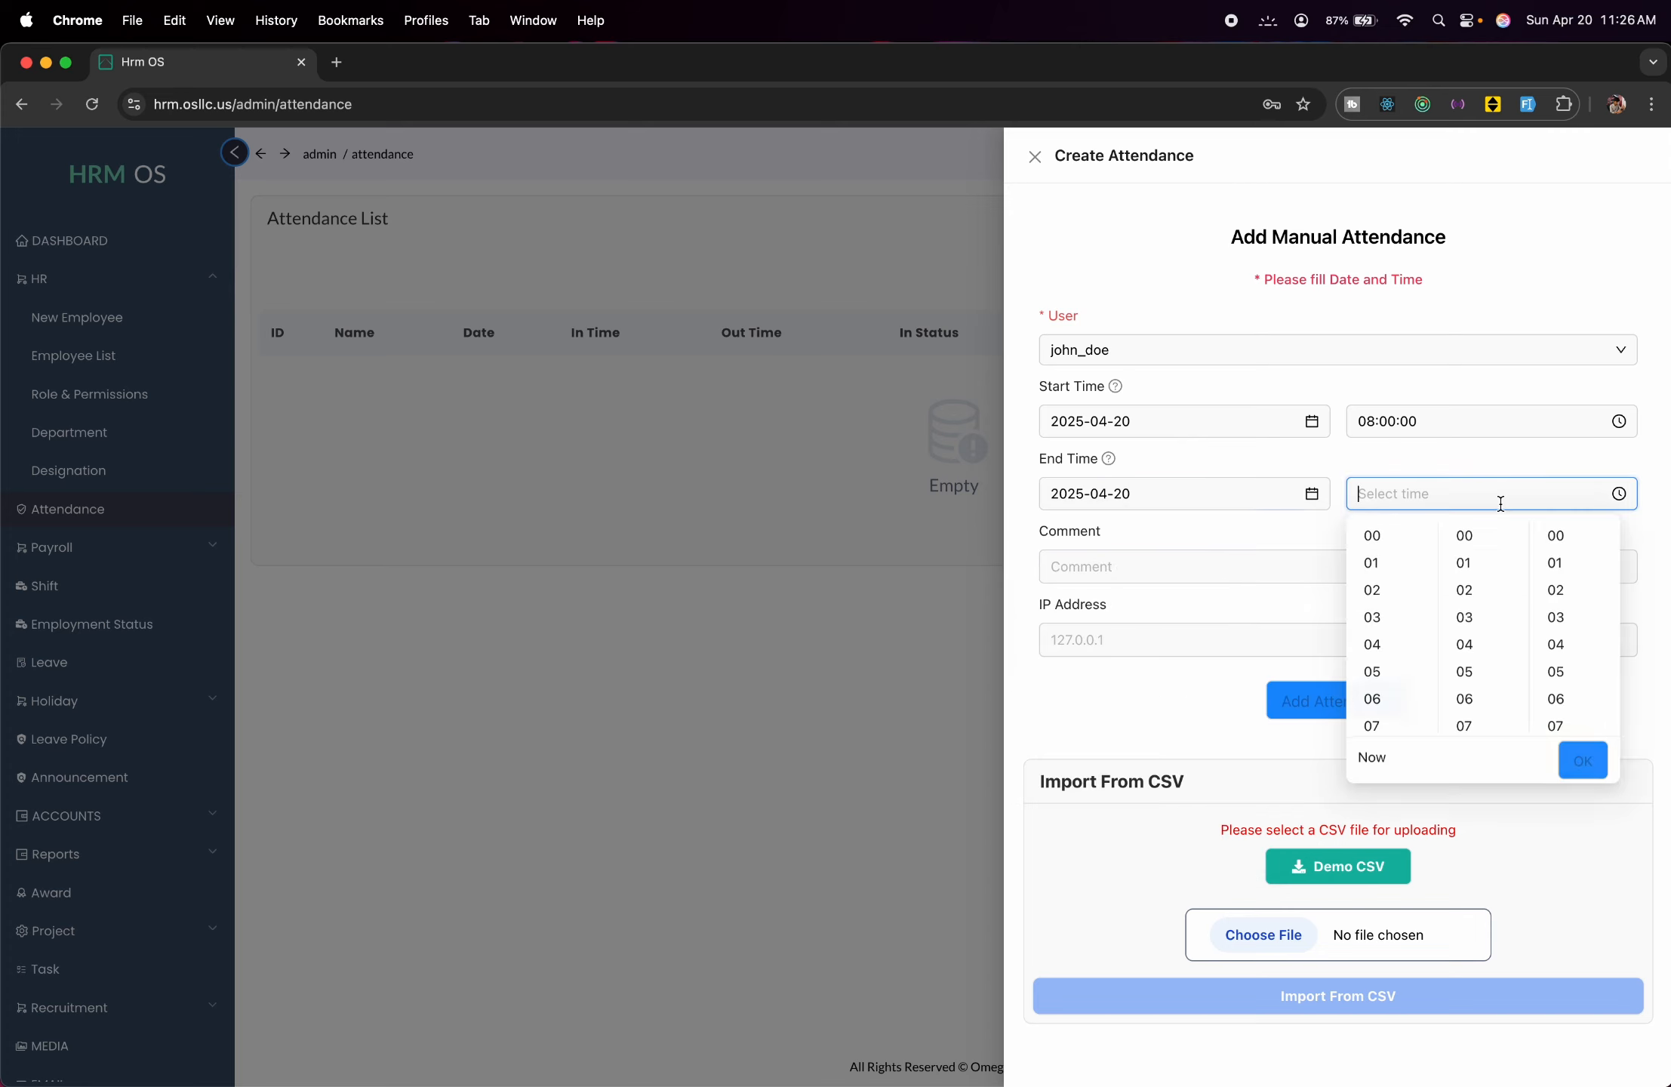
{"action": "scroll", "coordinate": [1411, 643], "scroll_direction": "down", "scroll_amount": 5}
{"action": "left_click", "coordinate": [1380, 567]}
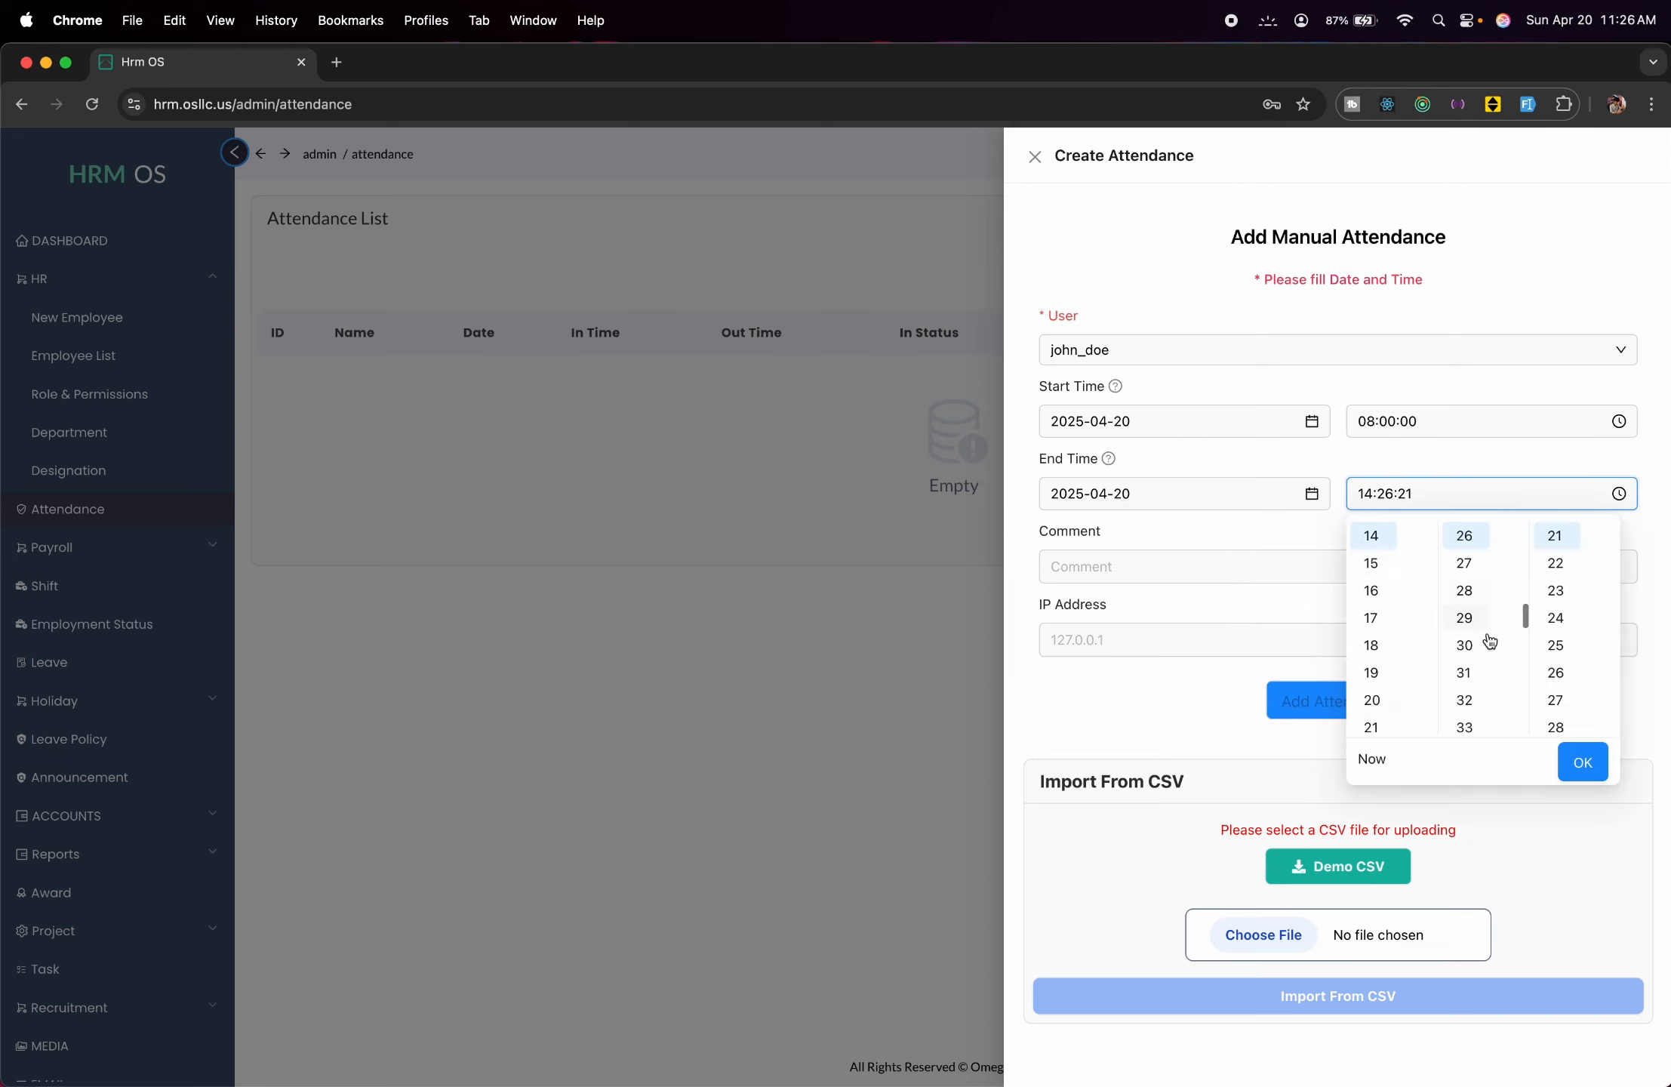
{"action": "scroll", "coordinate": [1485, 621], "scroll_direction": "up", "scroll_amount": 9}
{"action": "left_click", "coordinate": [1465, 535]}
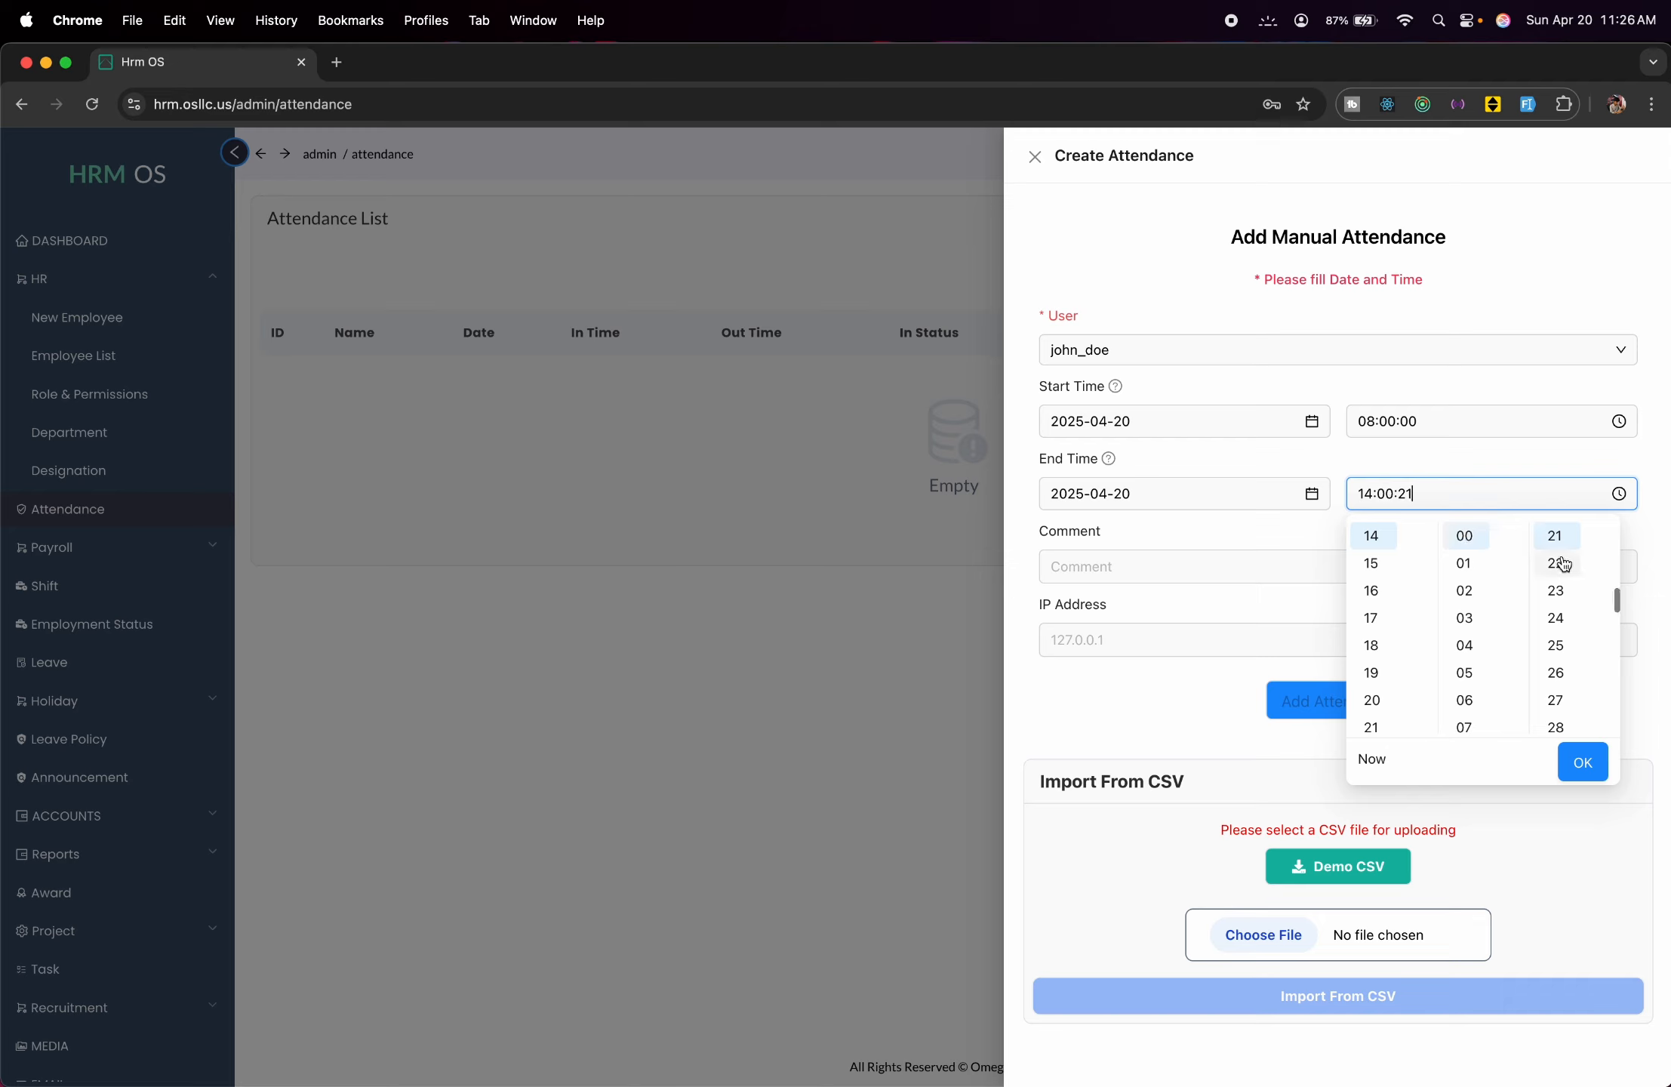
{"action": "scroll", "coordinate": [1553, 544], "scroll_direction": "up", "scroll_amount": 7}
{"action": "left_click", "coordinate": [1554, 536]}
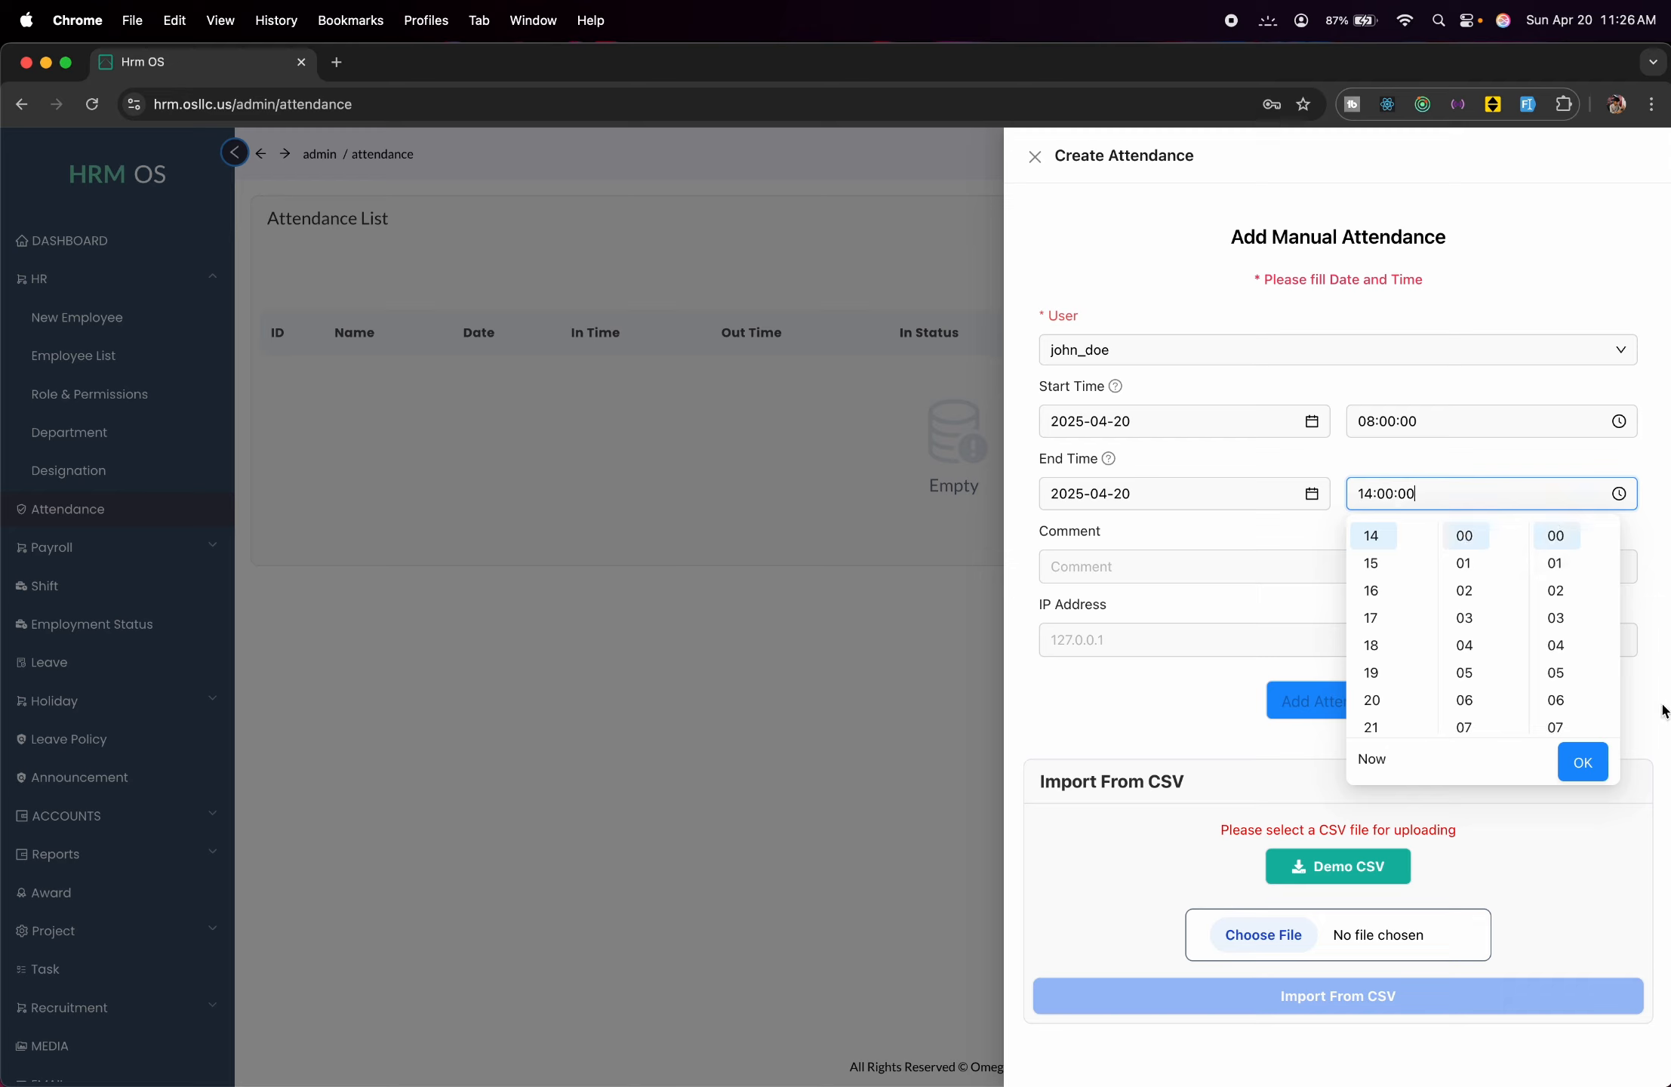
{"action": "left_click", "coordinate": [1592, 761]}
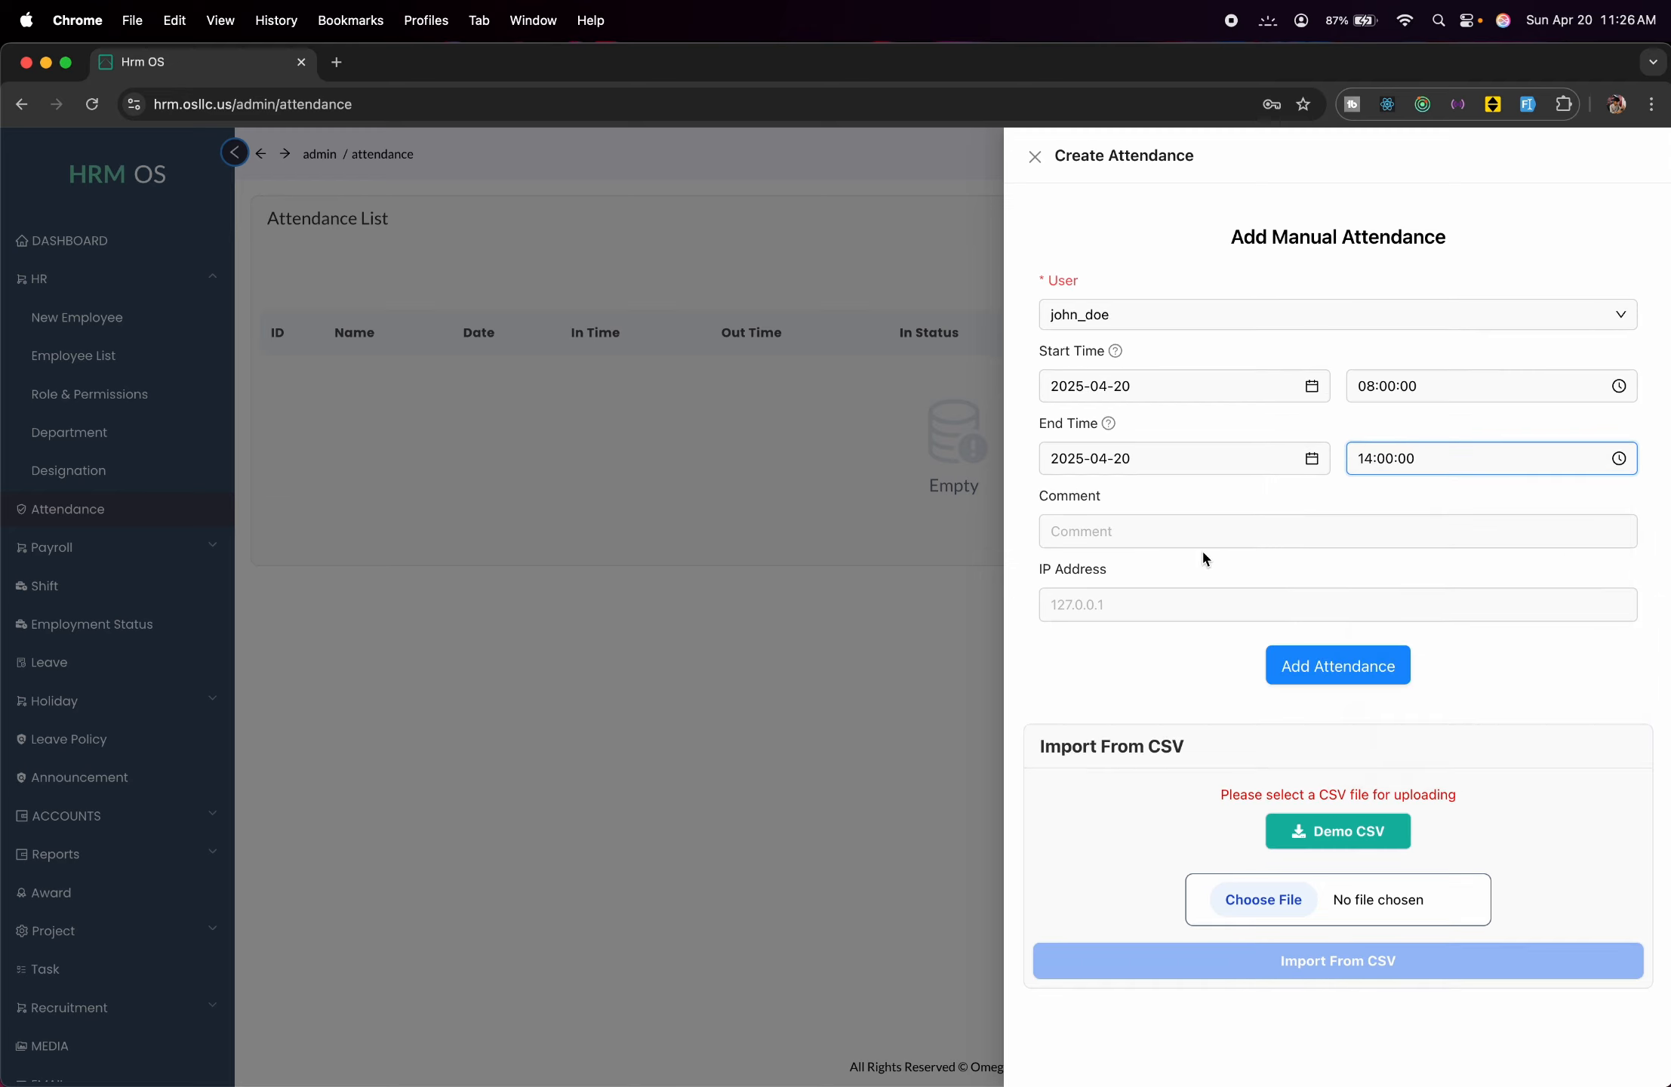
{"action": "left_click", "coordinate": [1351, 654]}
{"action": "left_click", "coordinate": [820, 584]}
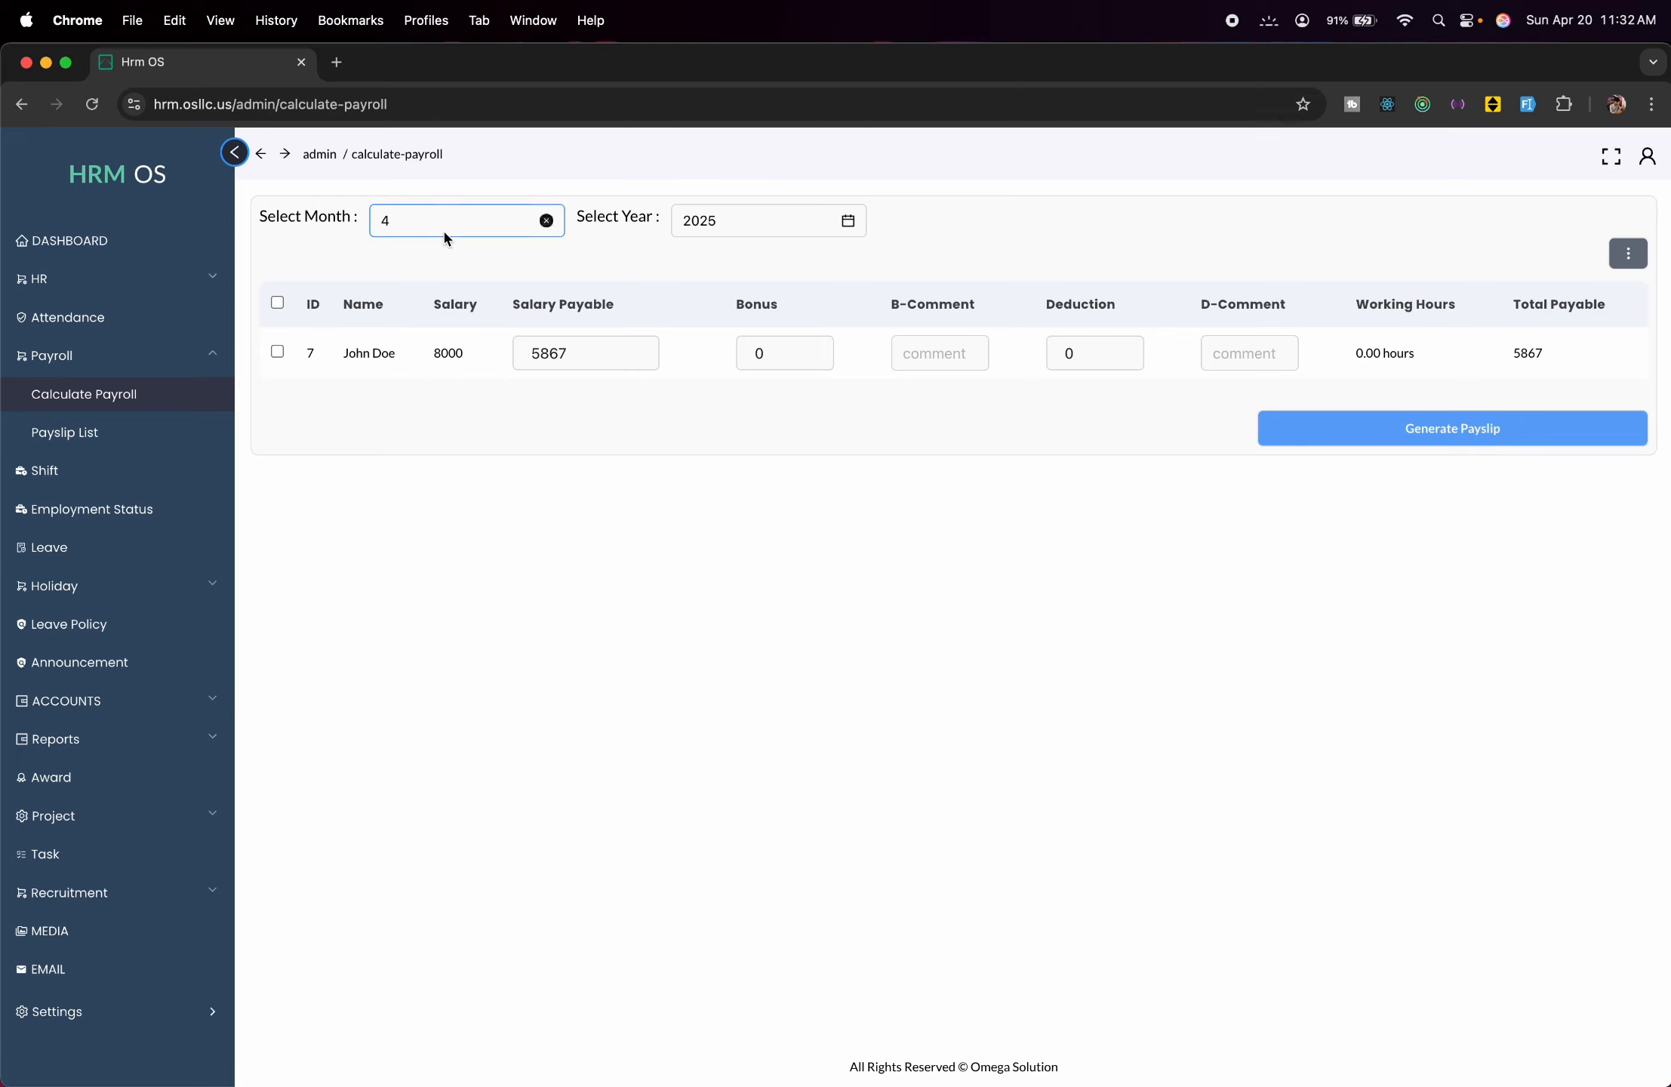
View the Payslip List, then the Shift List holding Demo Shift.
{"action": "left_click", "coordinate": [136, 436]}
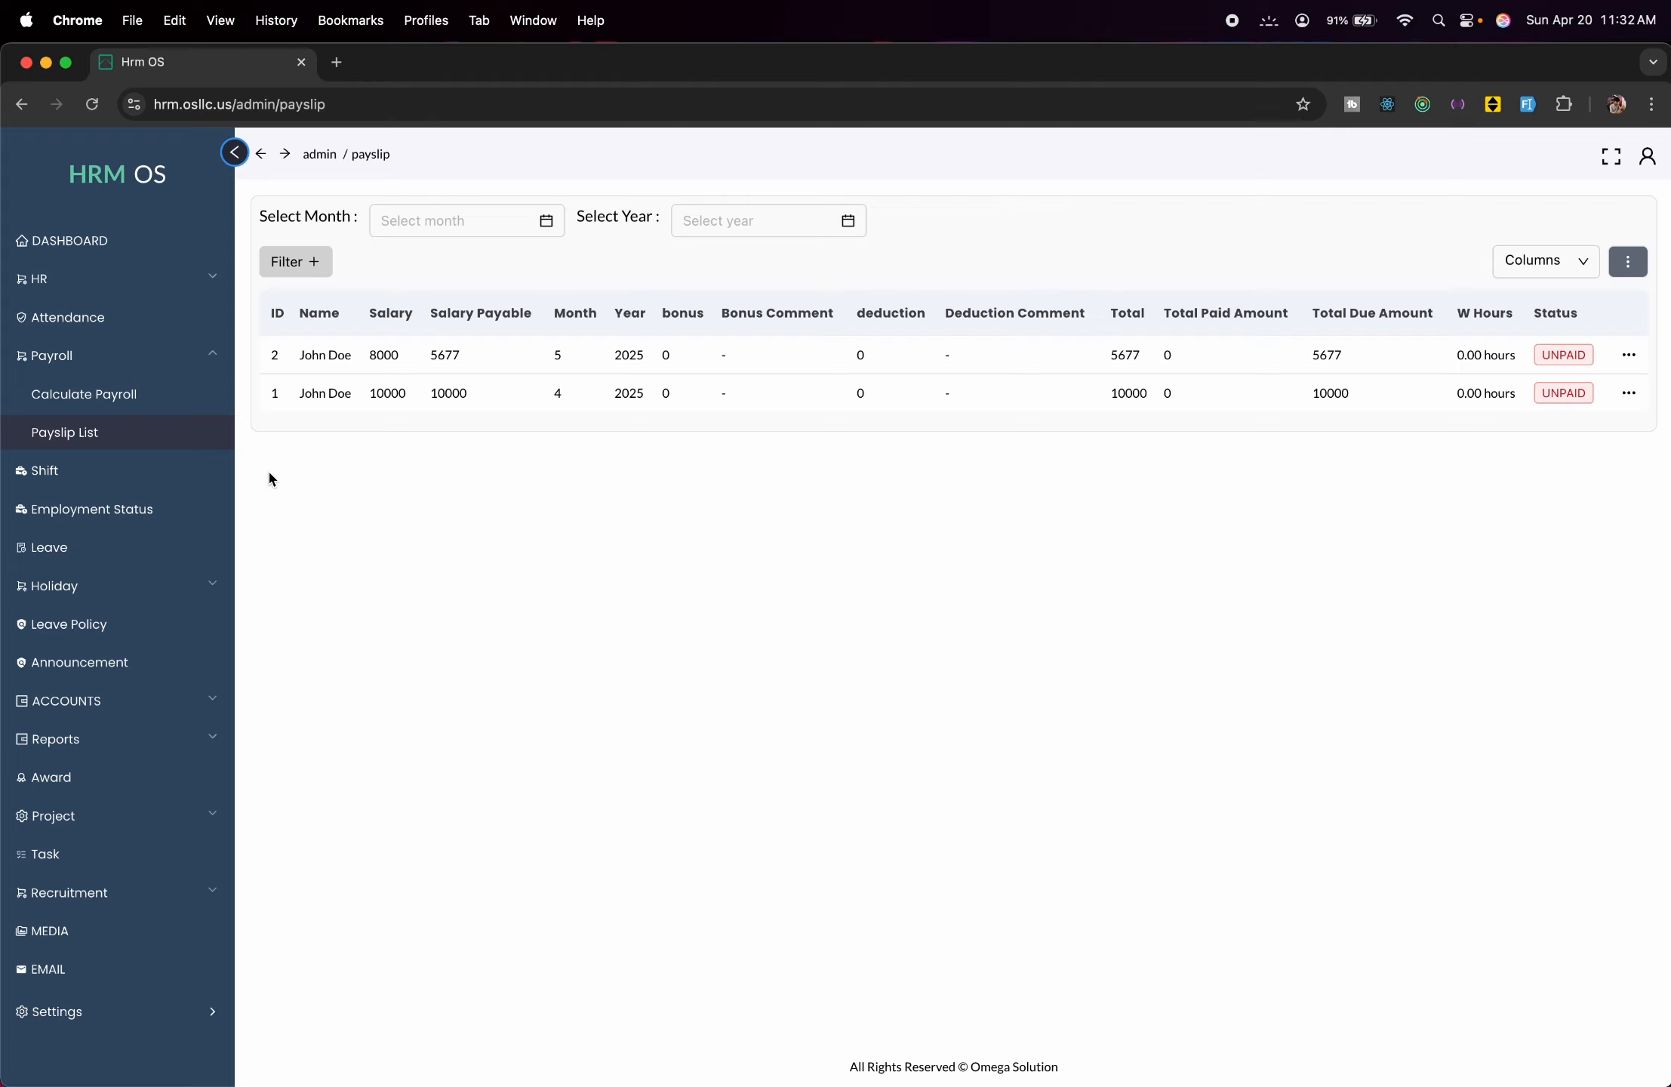
{"action": "left_click", "coordinate": [166, 484]}
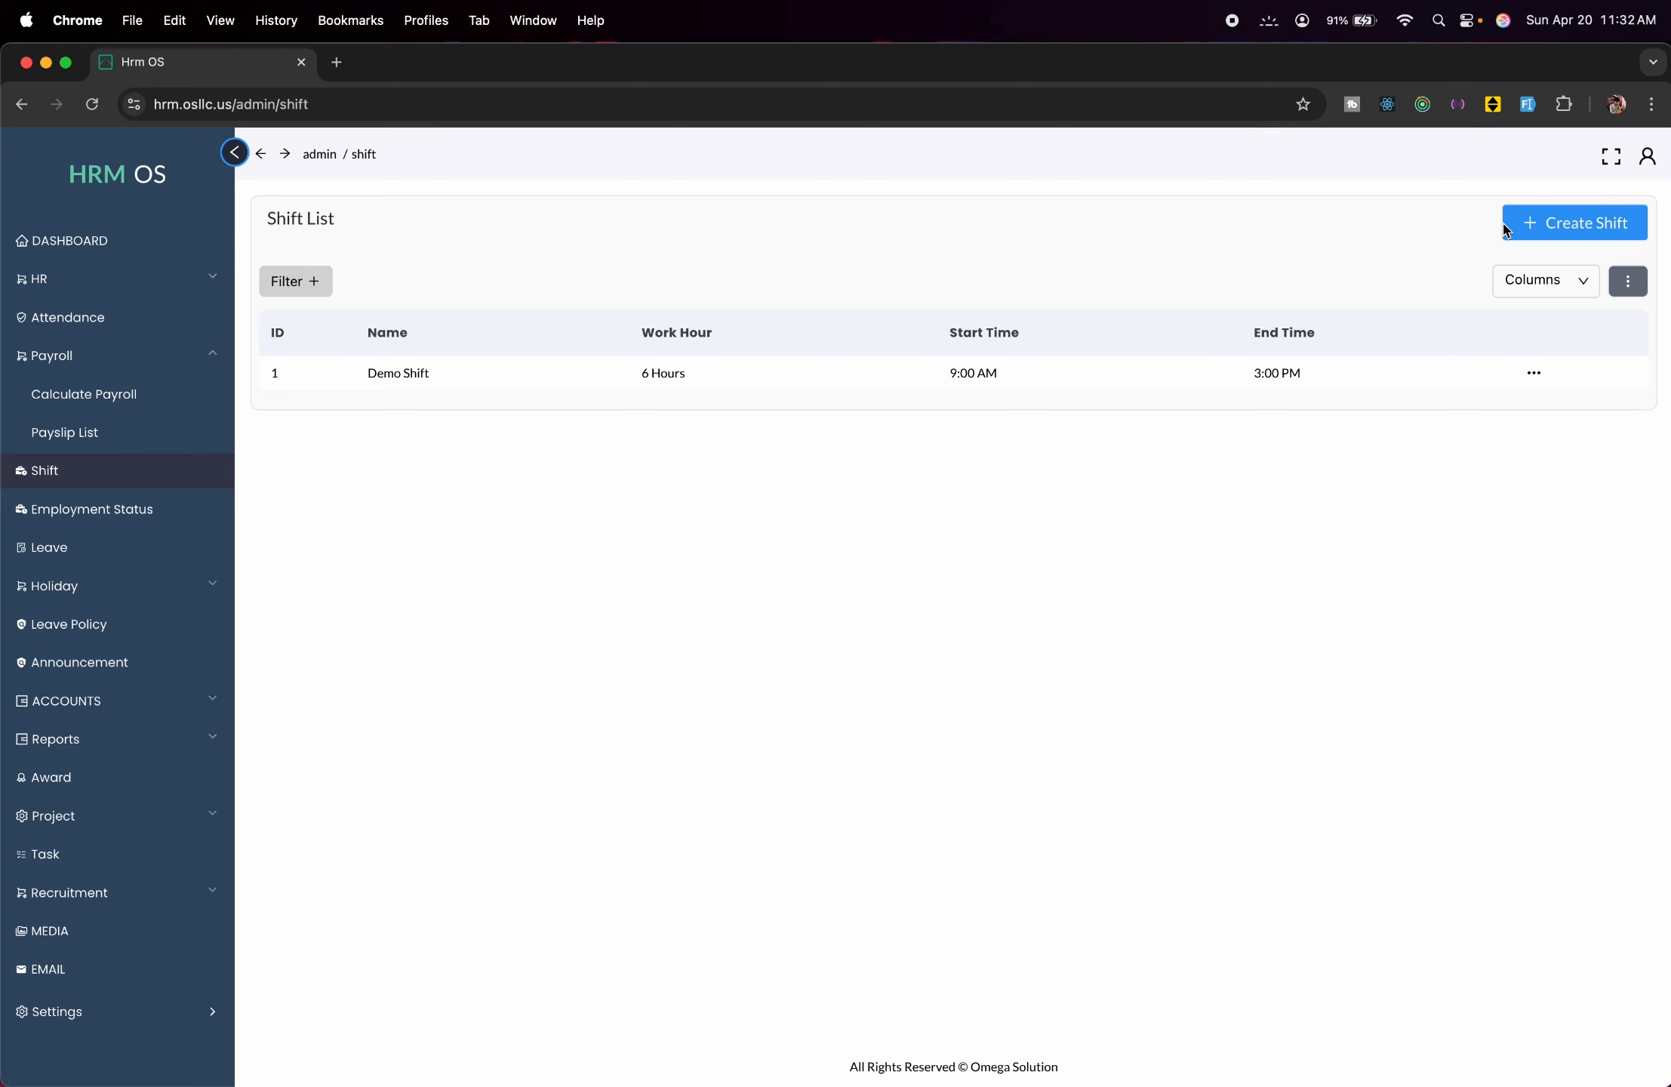
Begin a new shift named 'Evening' with start hour 15.
{"action": "left_click", "coordinate": [1537, 229]}
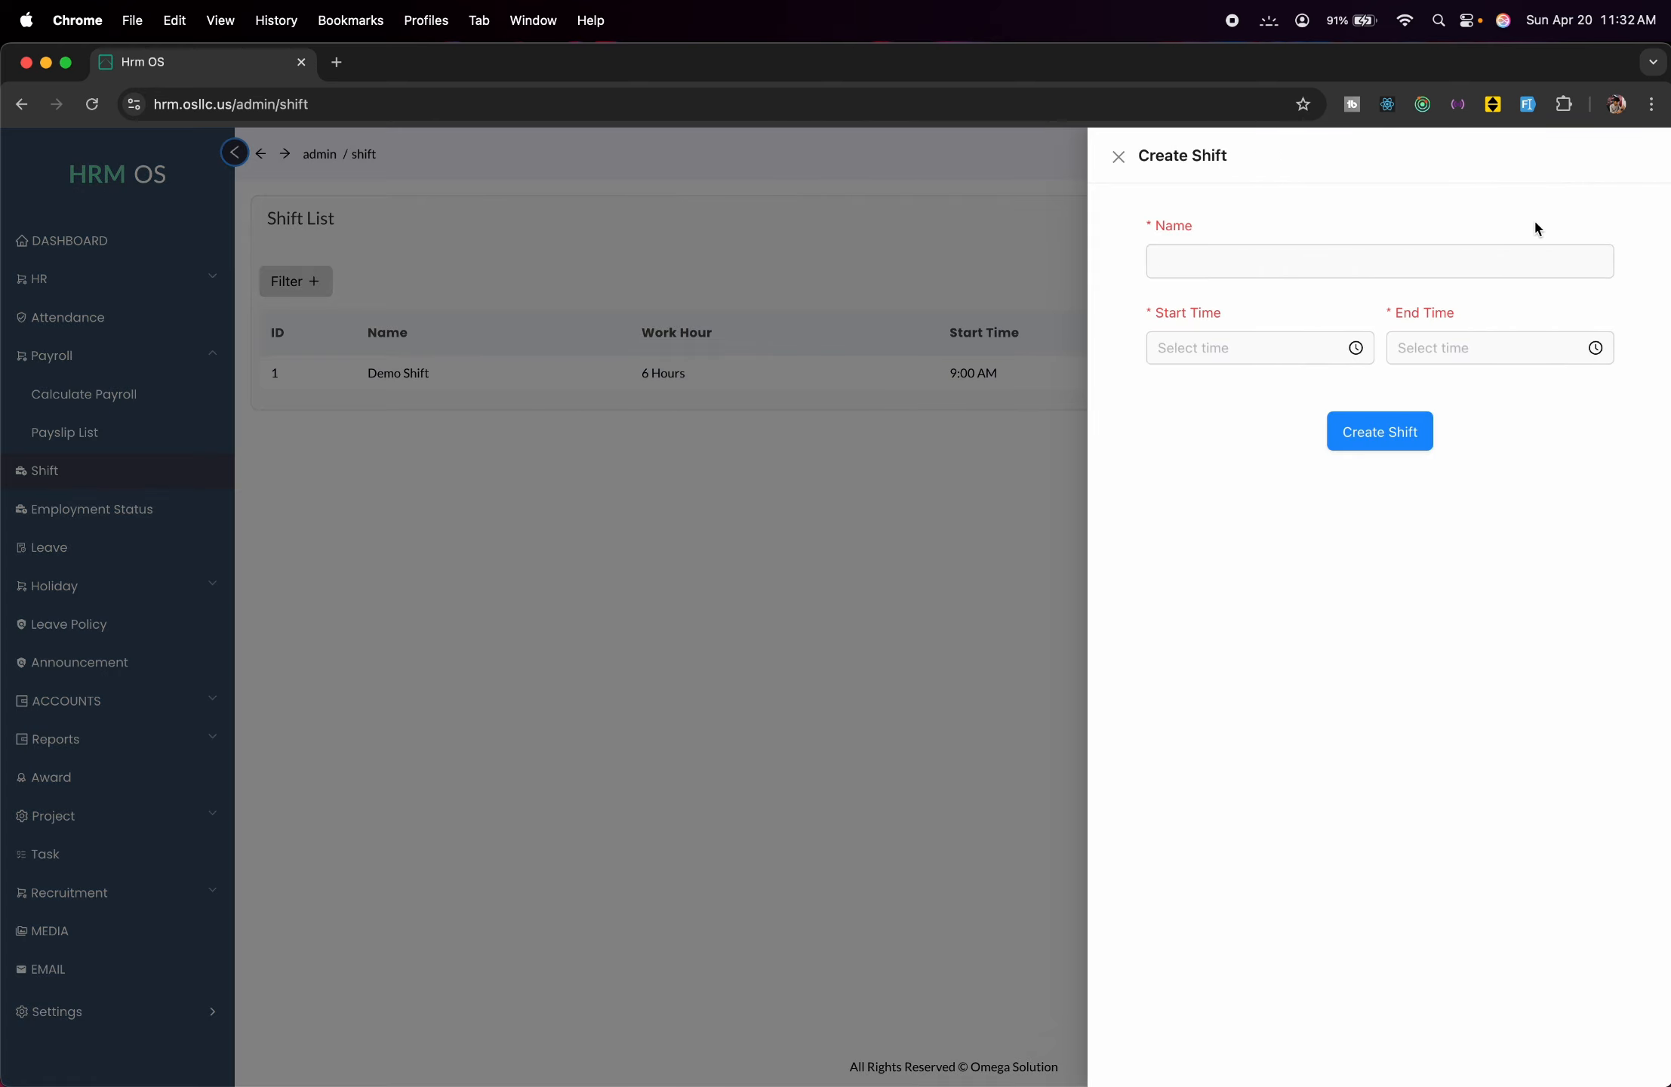
{"action": "left_click", "coordinate": [1378, 245]}
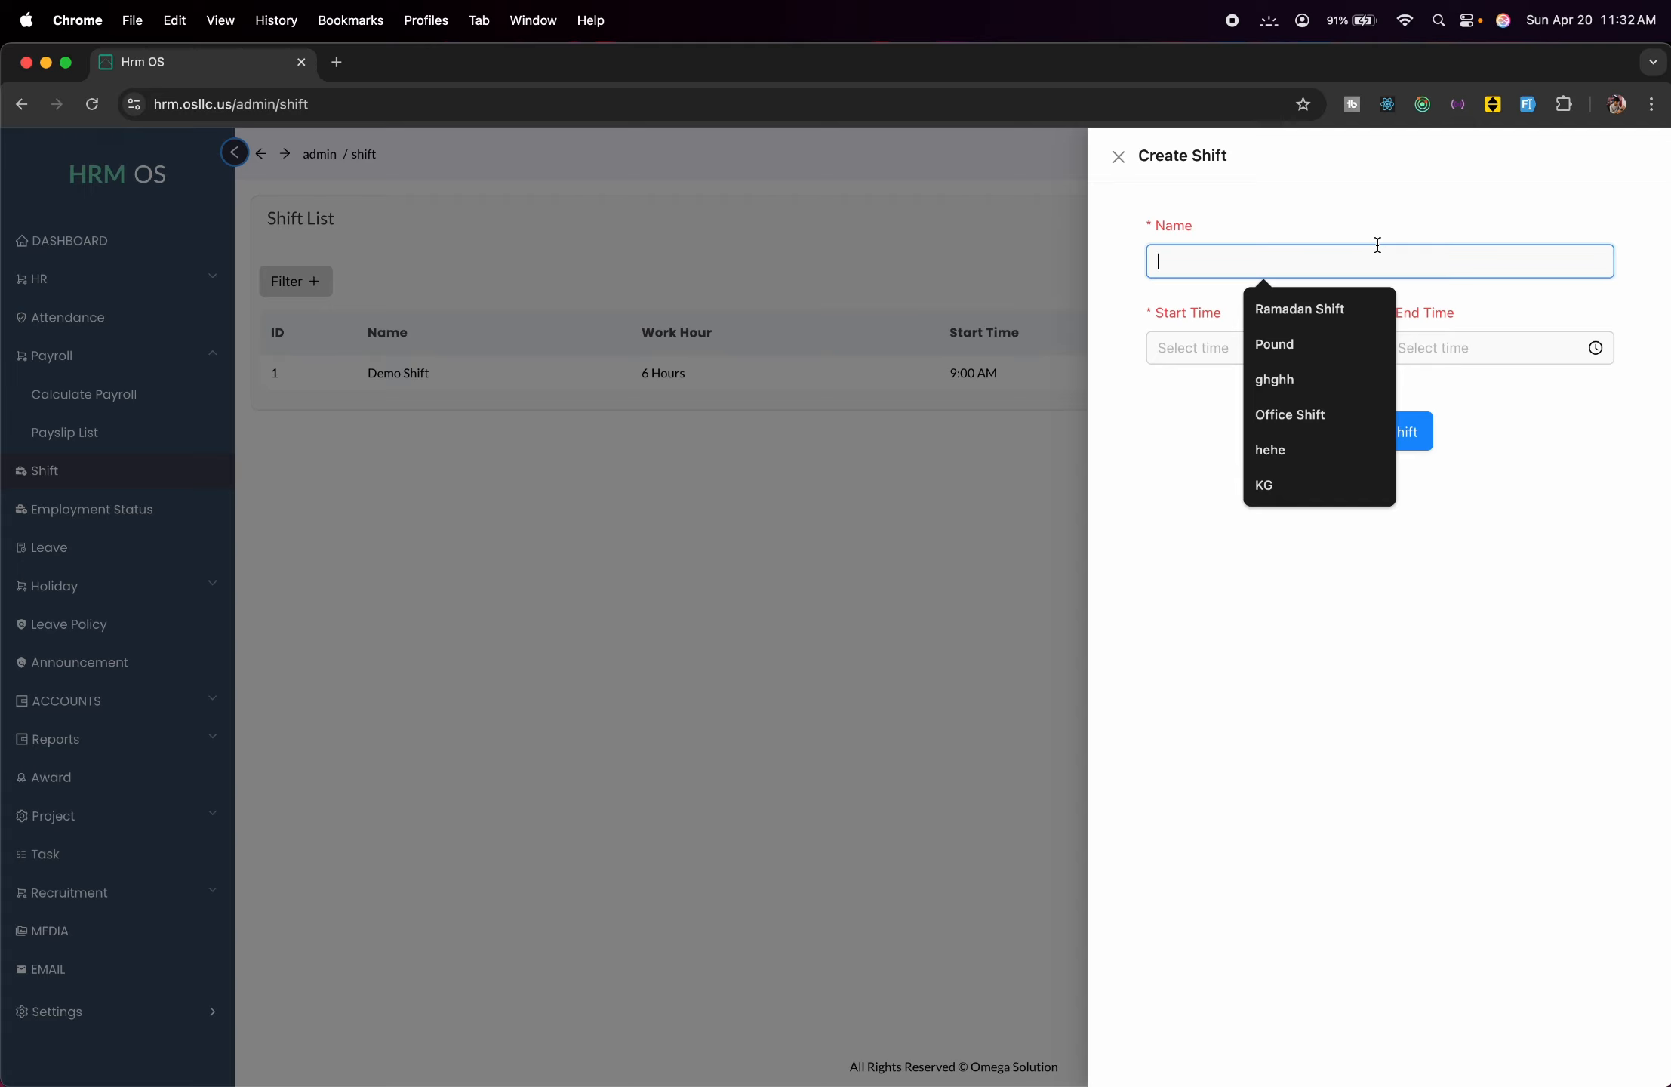
{"action": "type", "text": "Eve"}
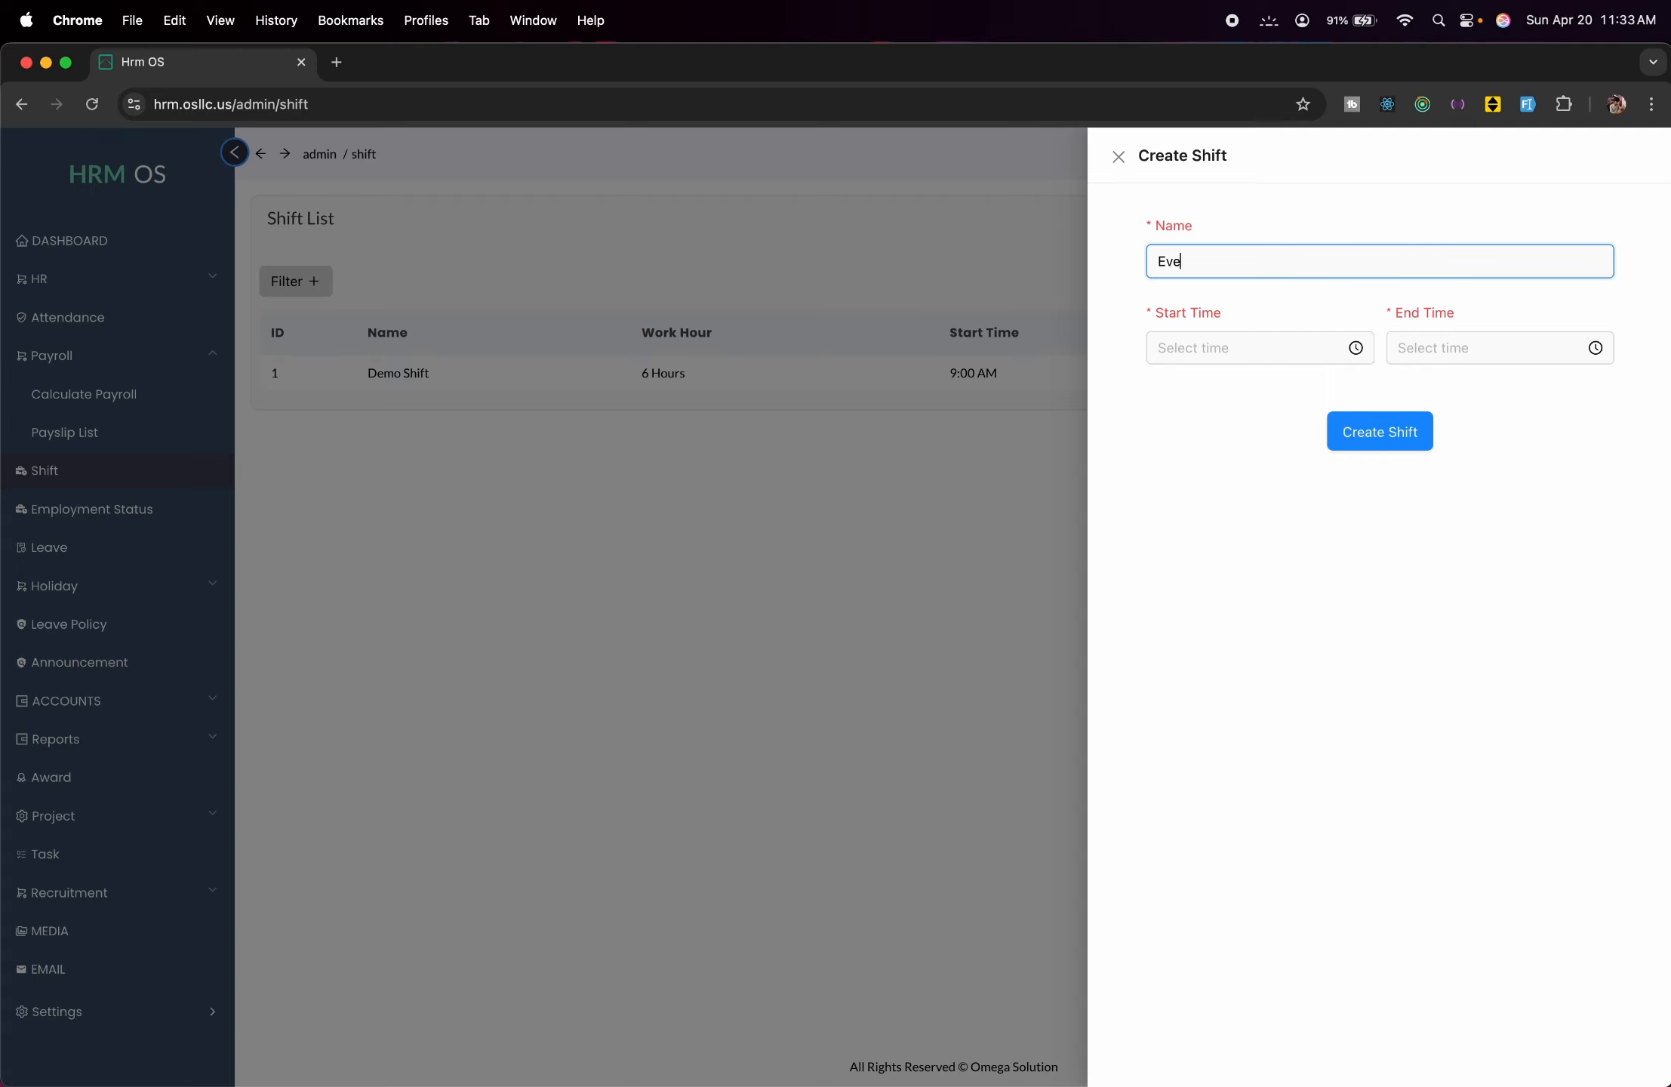
{"action": "type", "text": "ning"}
{"action": "left_click", "coordinate": [1228, 354]}
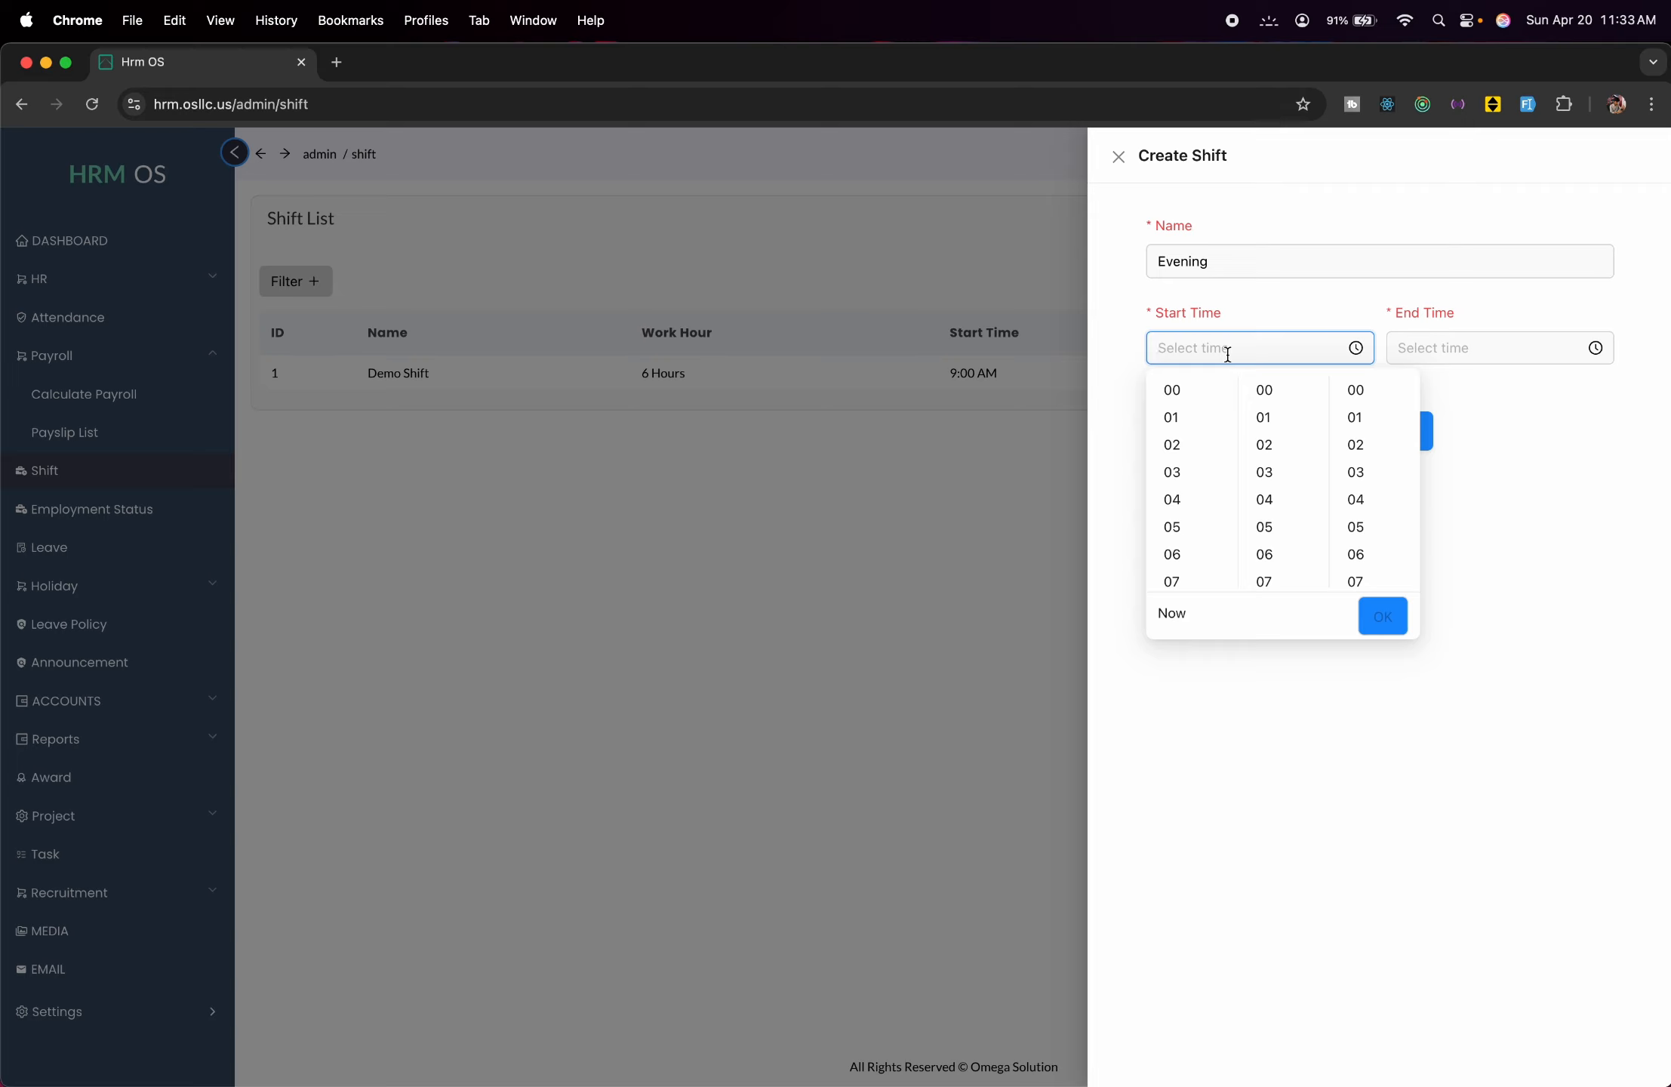
{"action": "scroll", "coordinate": [1172, 549], "scroll_direction": "down", "scroll_amount": 5}
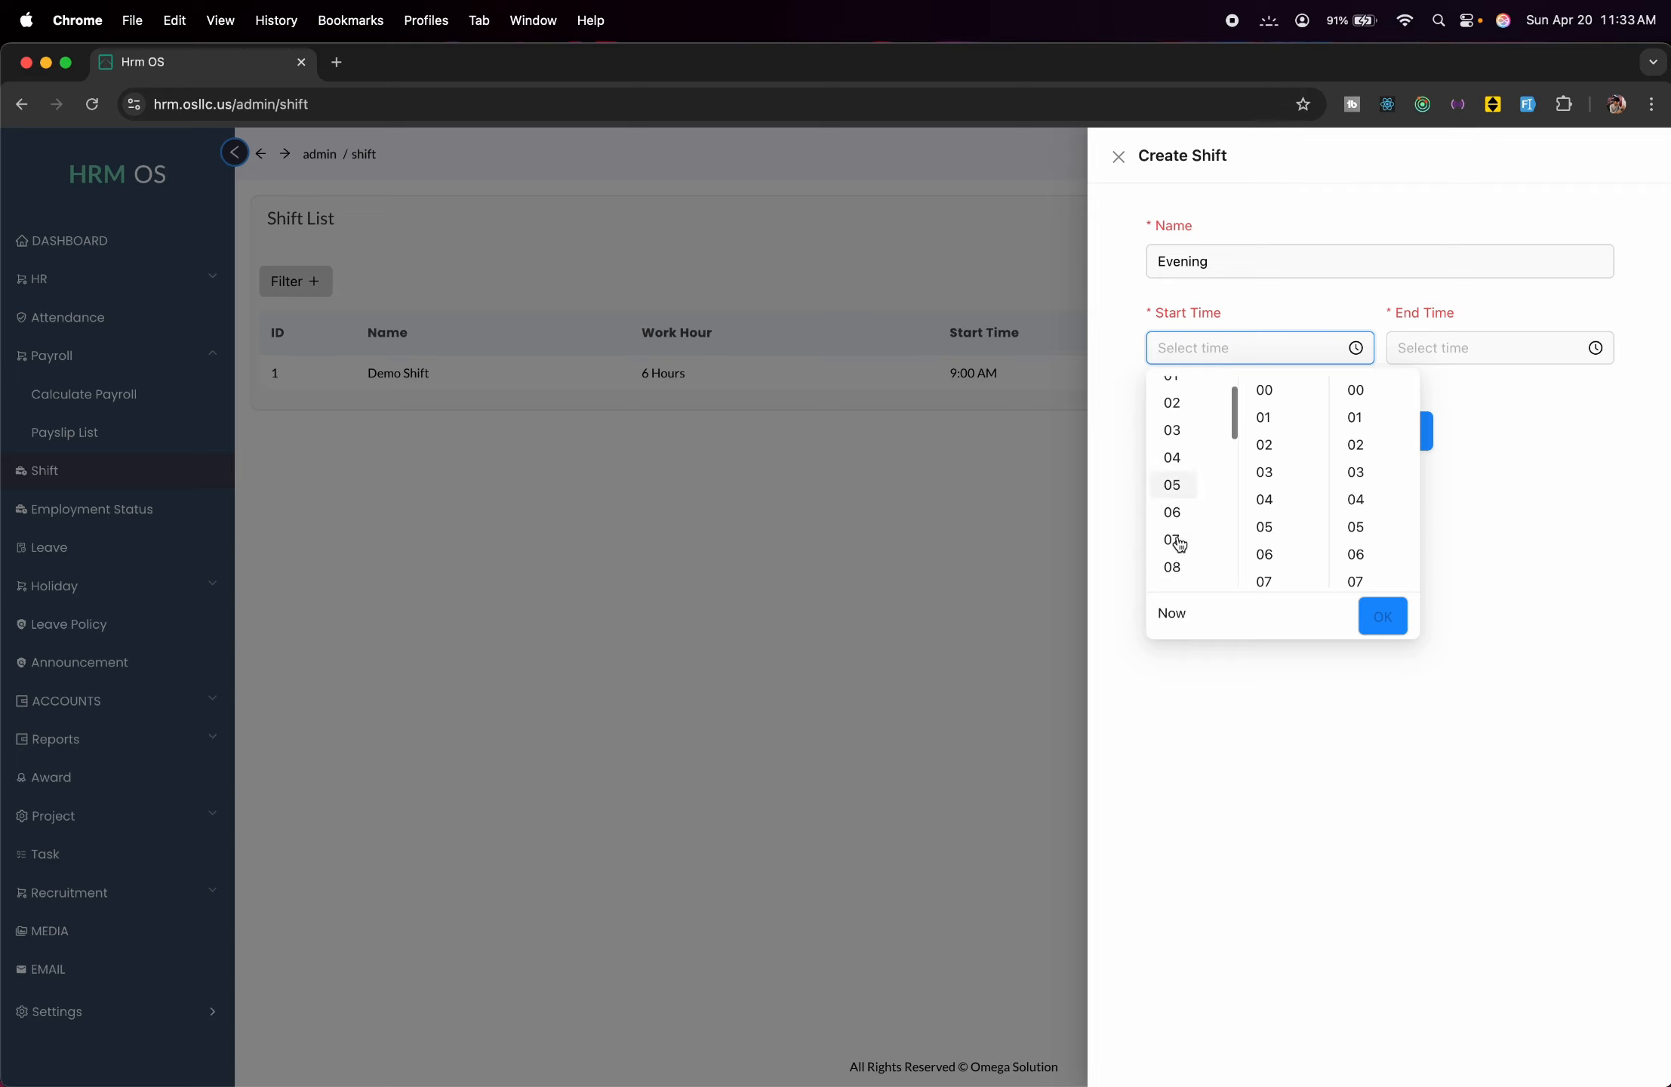
{"action": "scroll", "coordinate": [1180, 544], "scroll_direction": "down", "scroll_amount": 1}
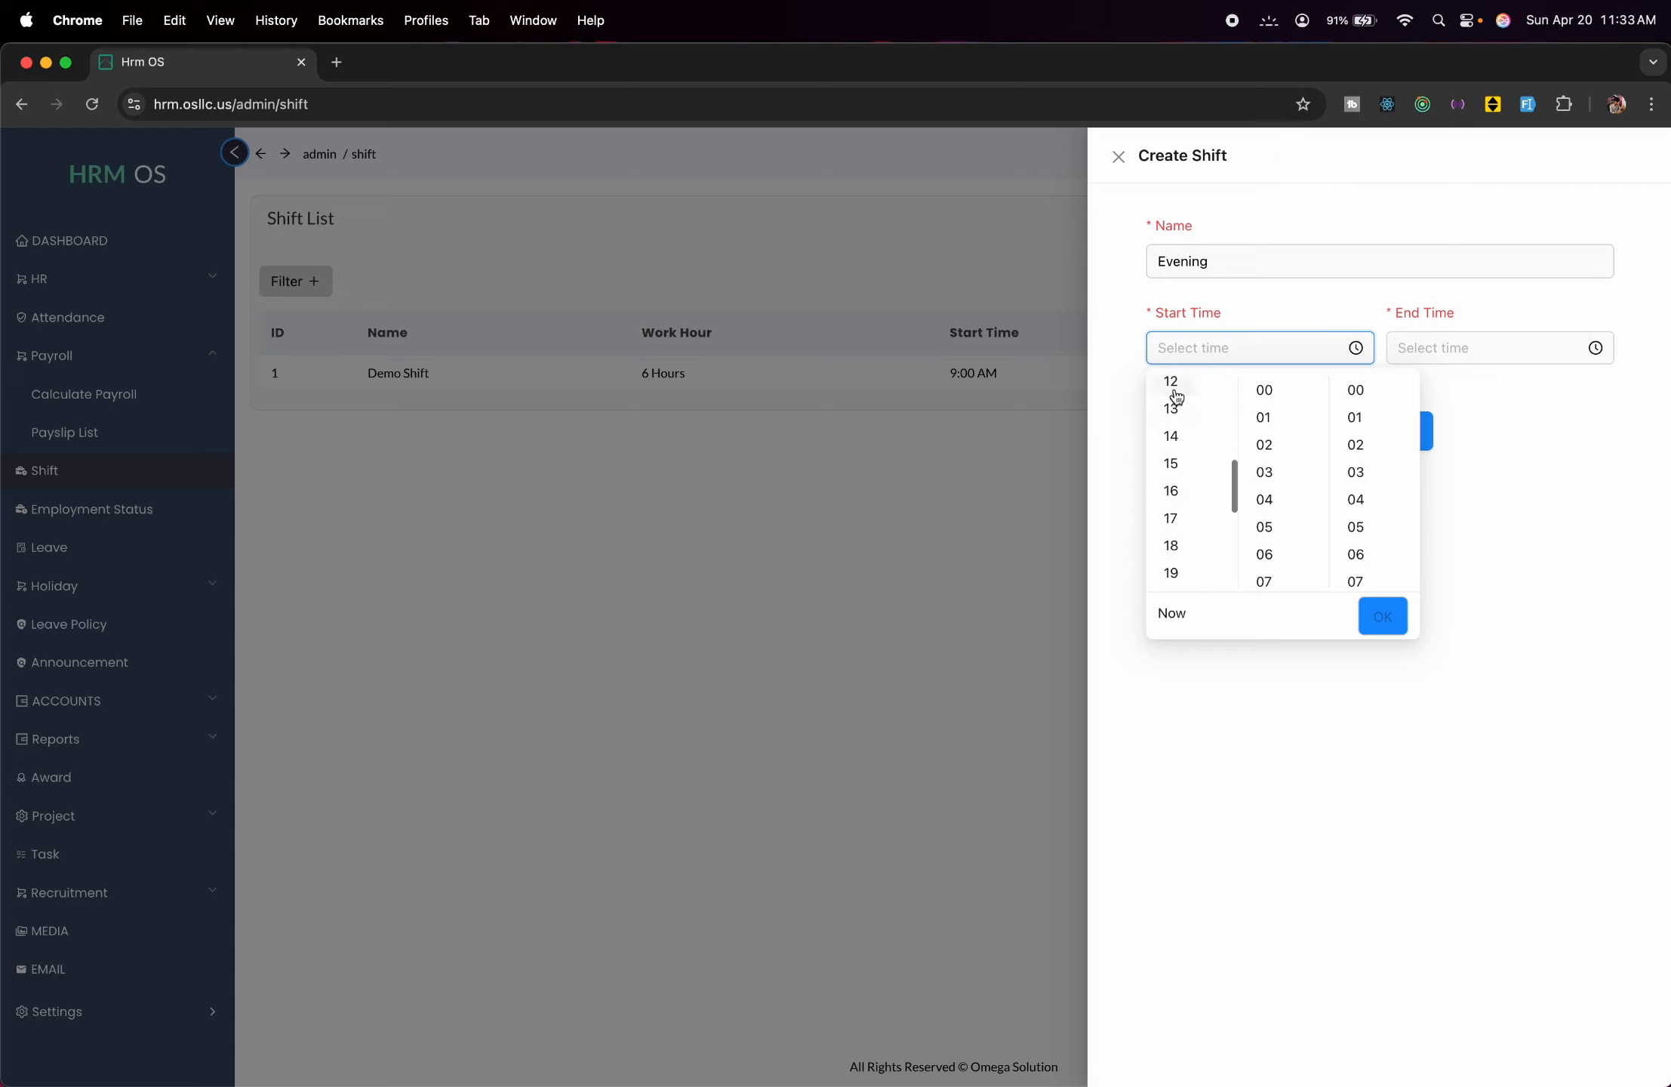
{"action": "left_click", "coordinate": [1175, 464]}
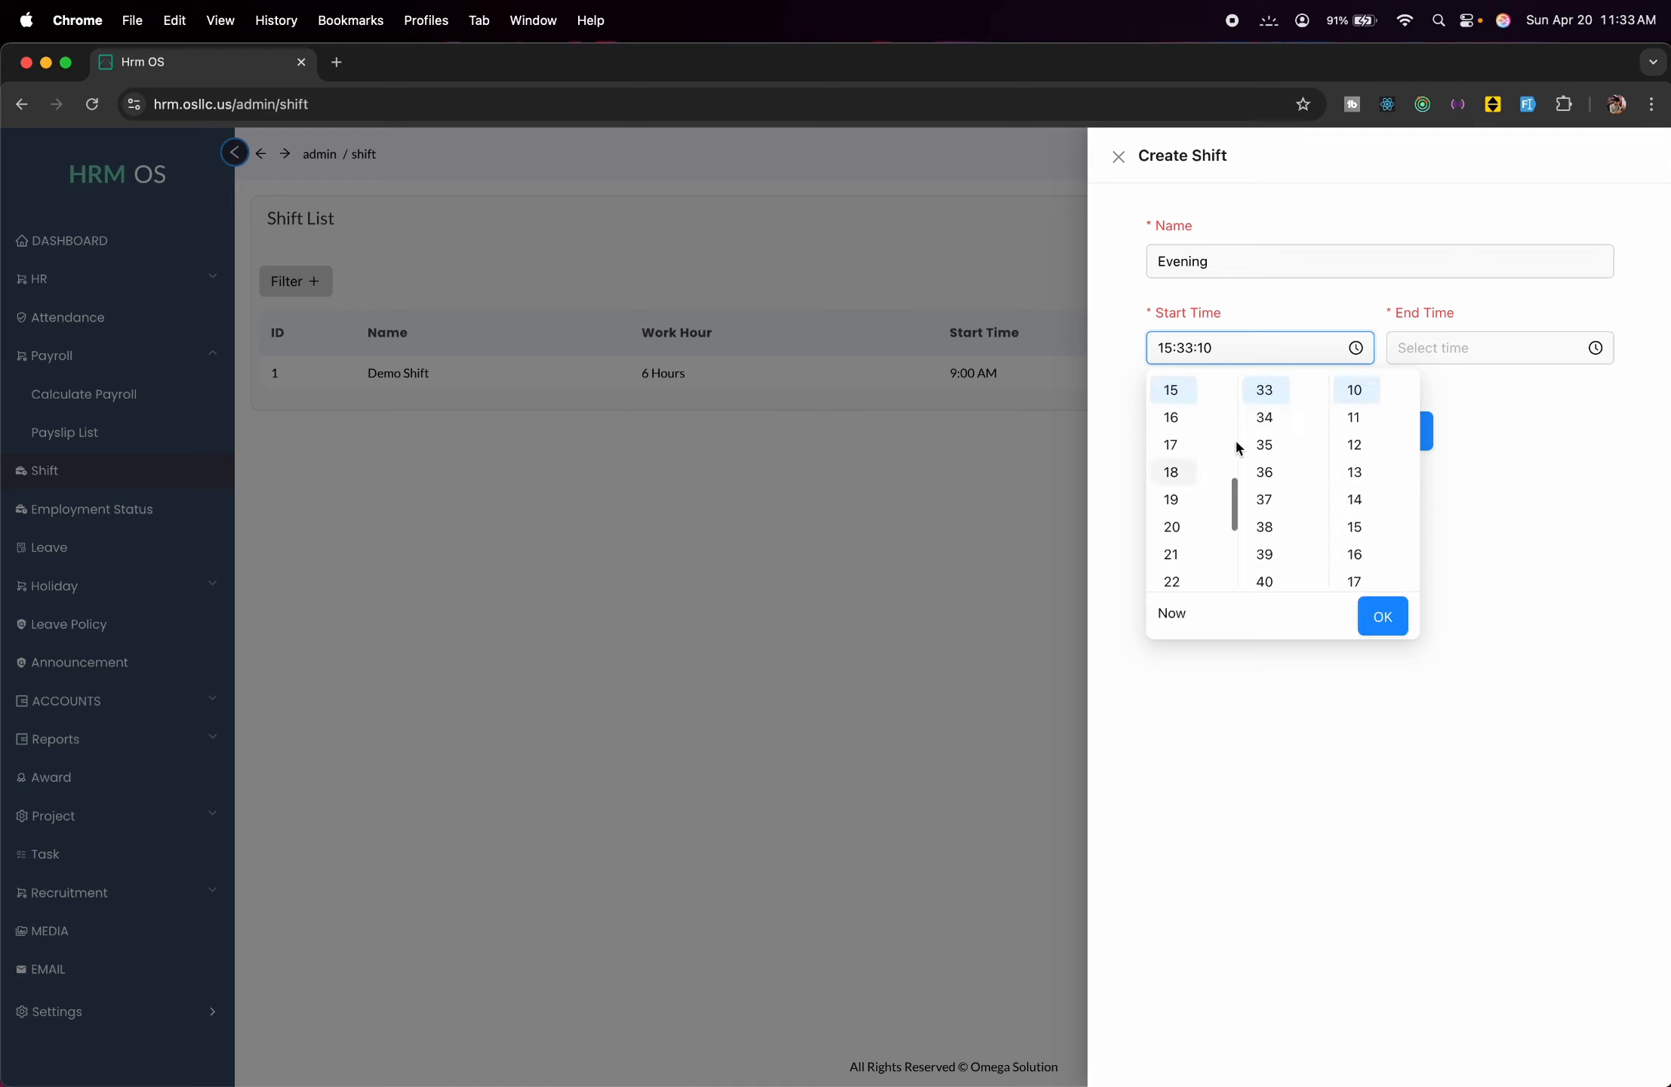
Set the Evening shift's end time to 11:00:00.
{"action": "left_click", "coordinate": [1473, 350]}
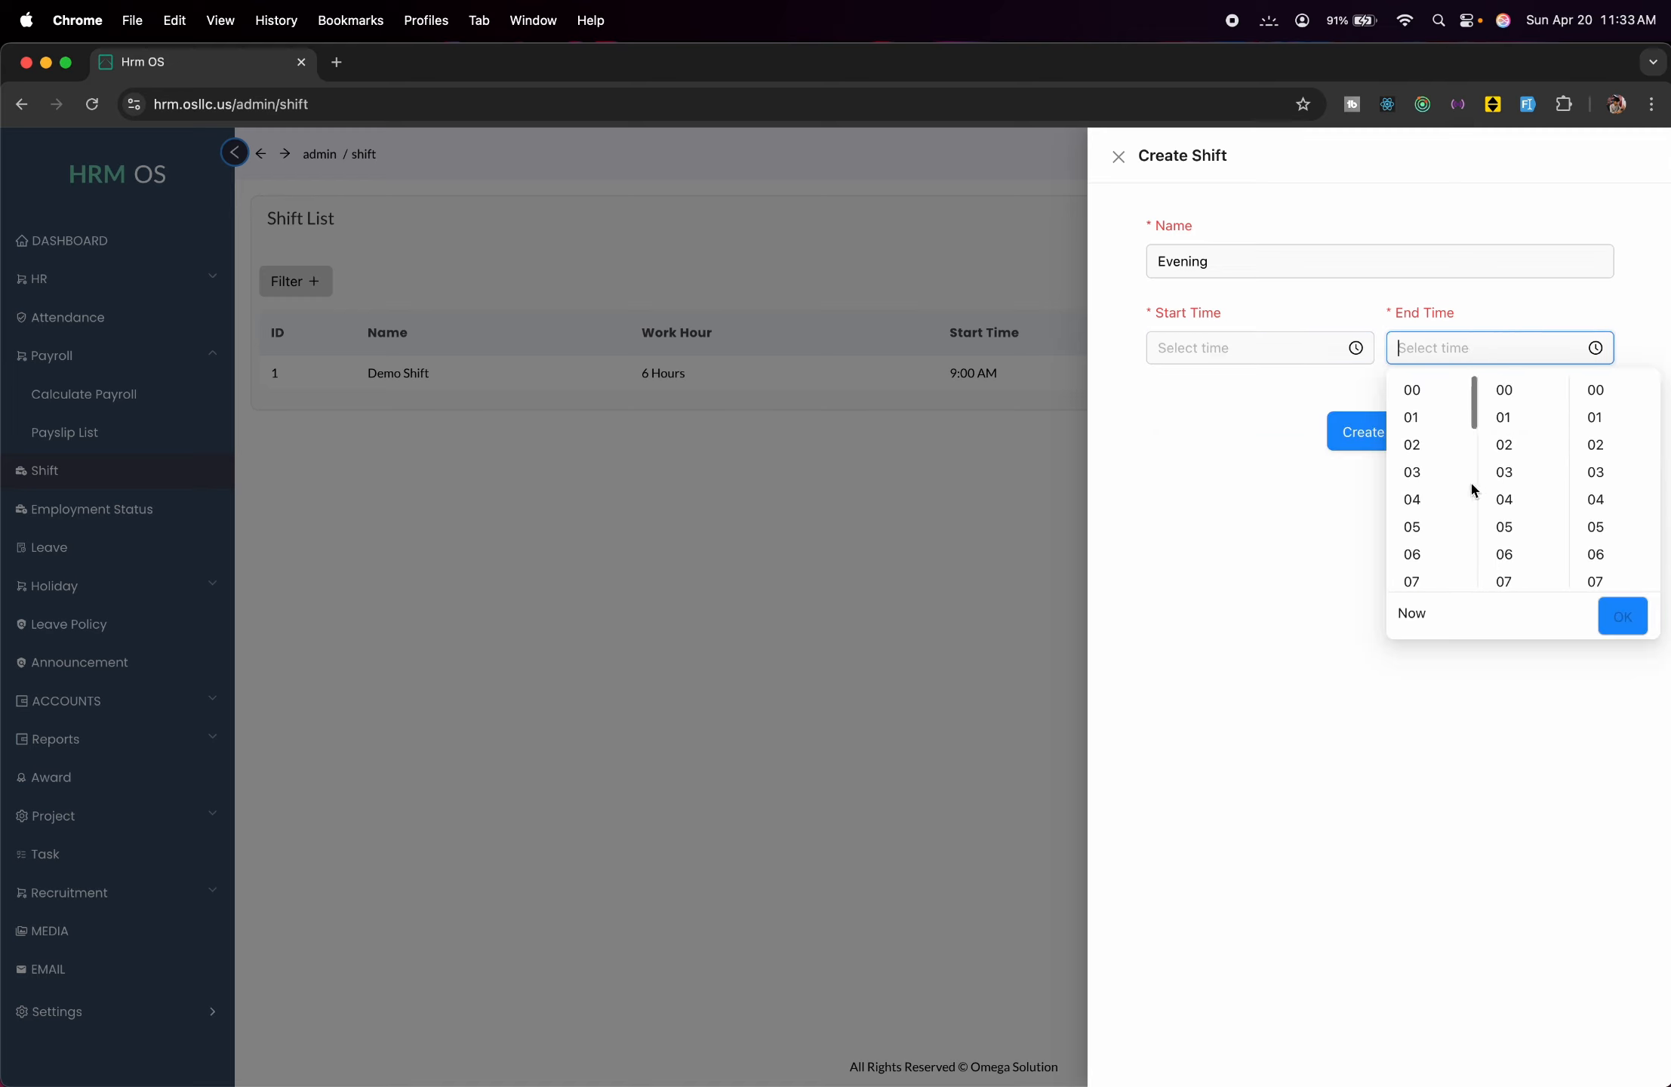
{"action": "scroll", "coordinate": [1504, 489], "scroll_direction": "down", "scroll_amount": 10}
{"action": "left_click", "coordinate": [1514, 458]}
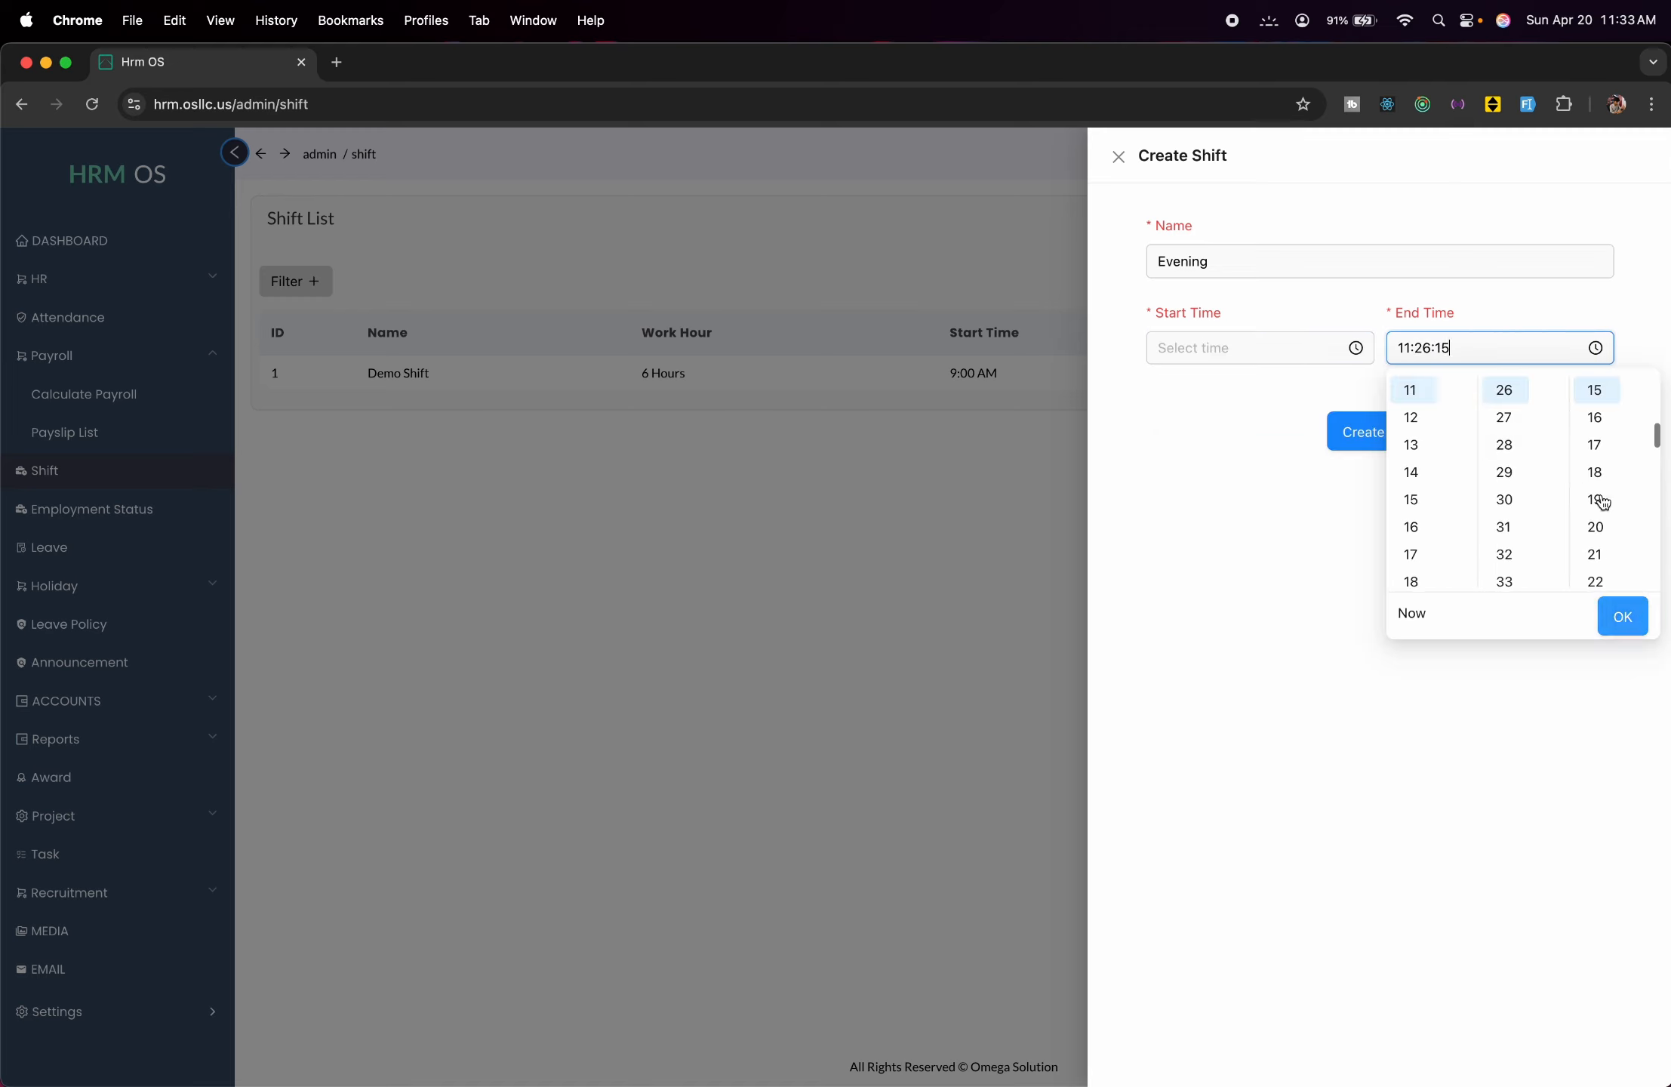
{"action": "scroll", "coordinate": [1505, 422], "scroll_direction": "up", "scroll_amount": 10}
{"action": "left_click", "coordinate": [1504, 389]}
{"action": "scroll", "coordinate": [1602, 413], "scroll_direction": "up", "scroll_amount": 5}
{"action": "left_click", "coordinate": [1597, 391]}
{"action": "left_click", "coordinate": [1623, 616]}
Re-set the start time to 15:00:00 and save the Evening shift.
{"action": "left_click", "coordinate": [1209, 349]}
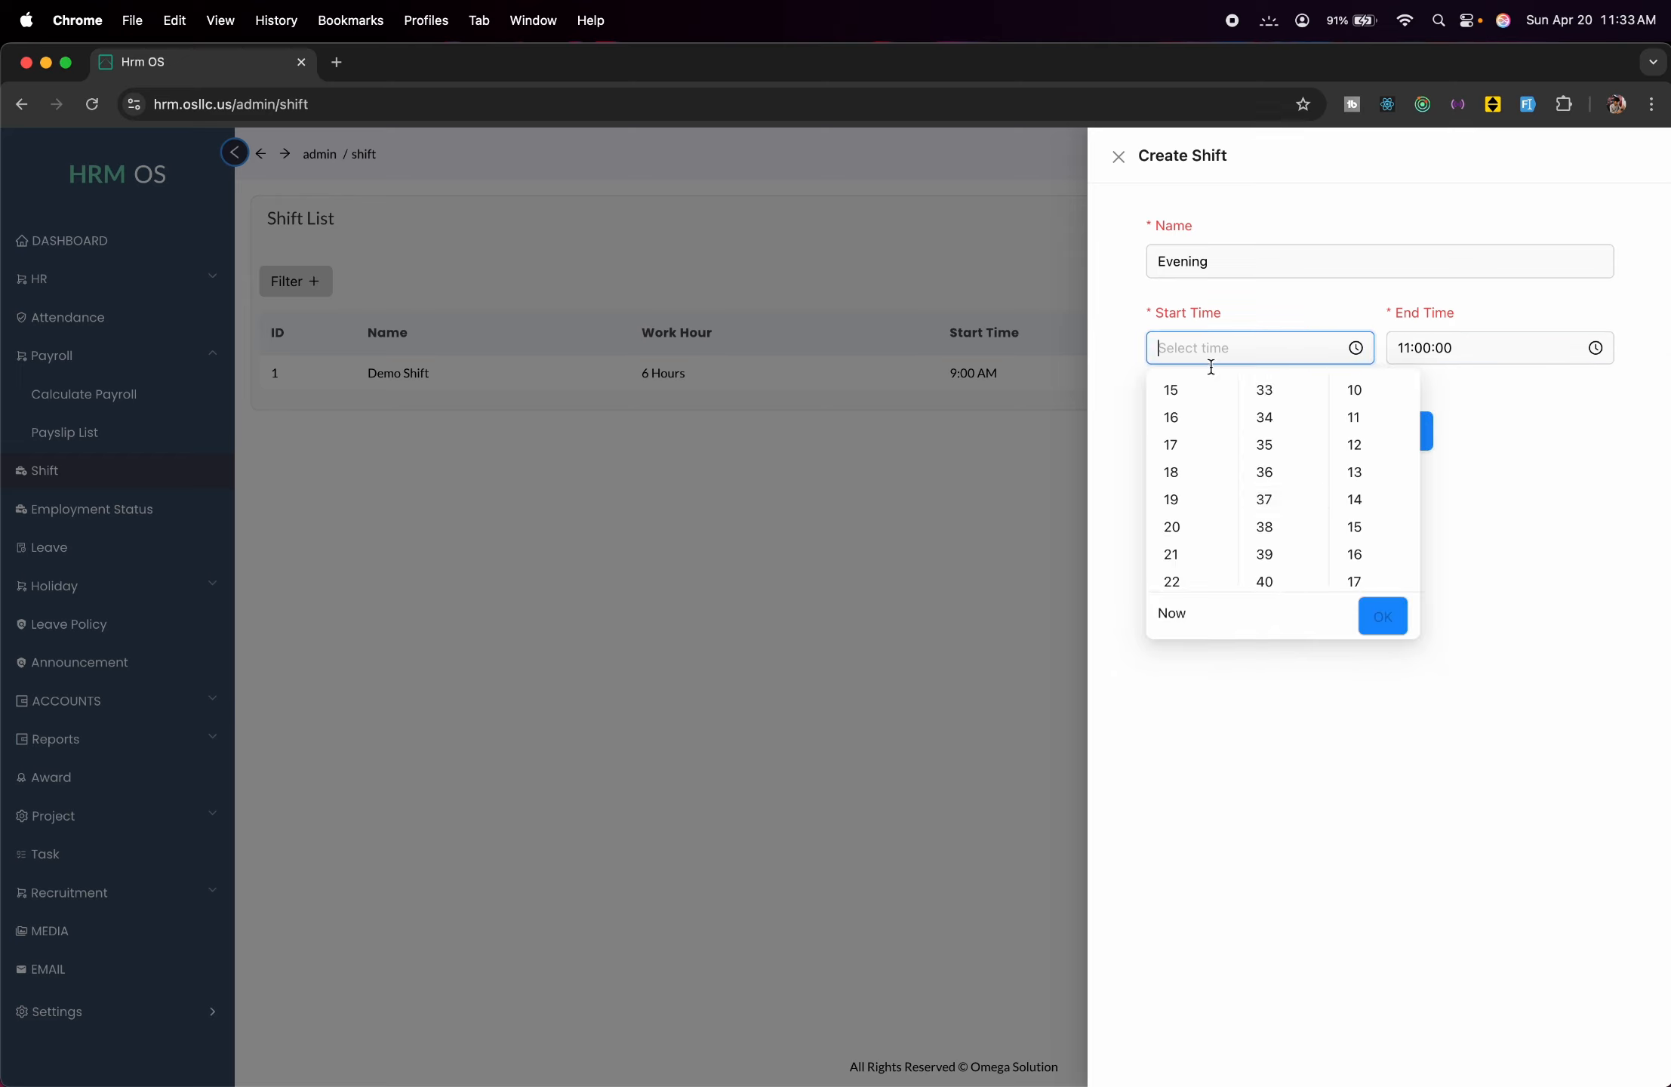
{"action": "scroll", "coordinate": [1254, 508], "scroll_direction": "up", "scroll_amount": 10}
{"action": "scroll", "coordinate": [1195, 494], "scroll_direction": "up", "scroll_amount": 1}
{"action": "left_click", "coordinate": [1185, 456]}
{"action": "scroll", "coordinate": [1268, 444], "scroll_direction": "up", "scroll_amount": 10}
{"action": "left_click", "coordinate": [1267, 397]}
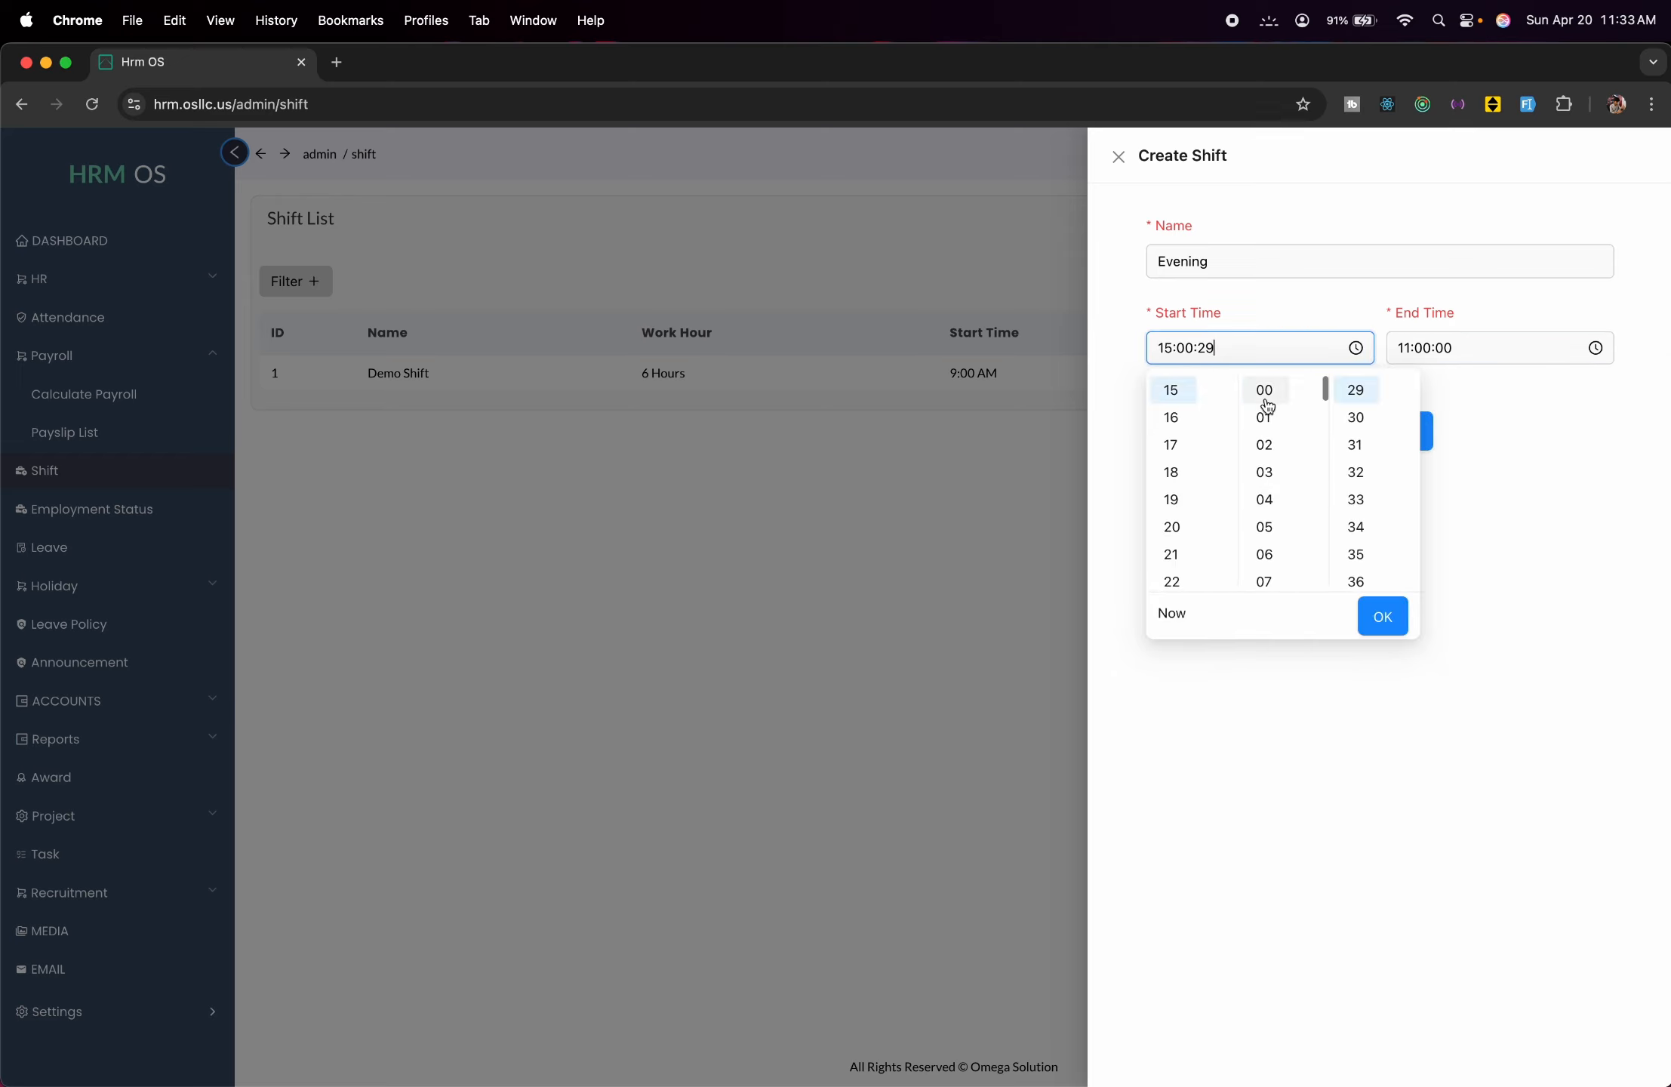
{"action": "scroll", "coordinate": [1360, 444], "scroll_direction": "up", "scroll_amount": 10}
{"action": "left_click", "coordinate": [1369, 388]}
{"action": "left_click", "coordinate": [1394, 610]}
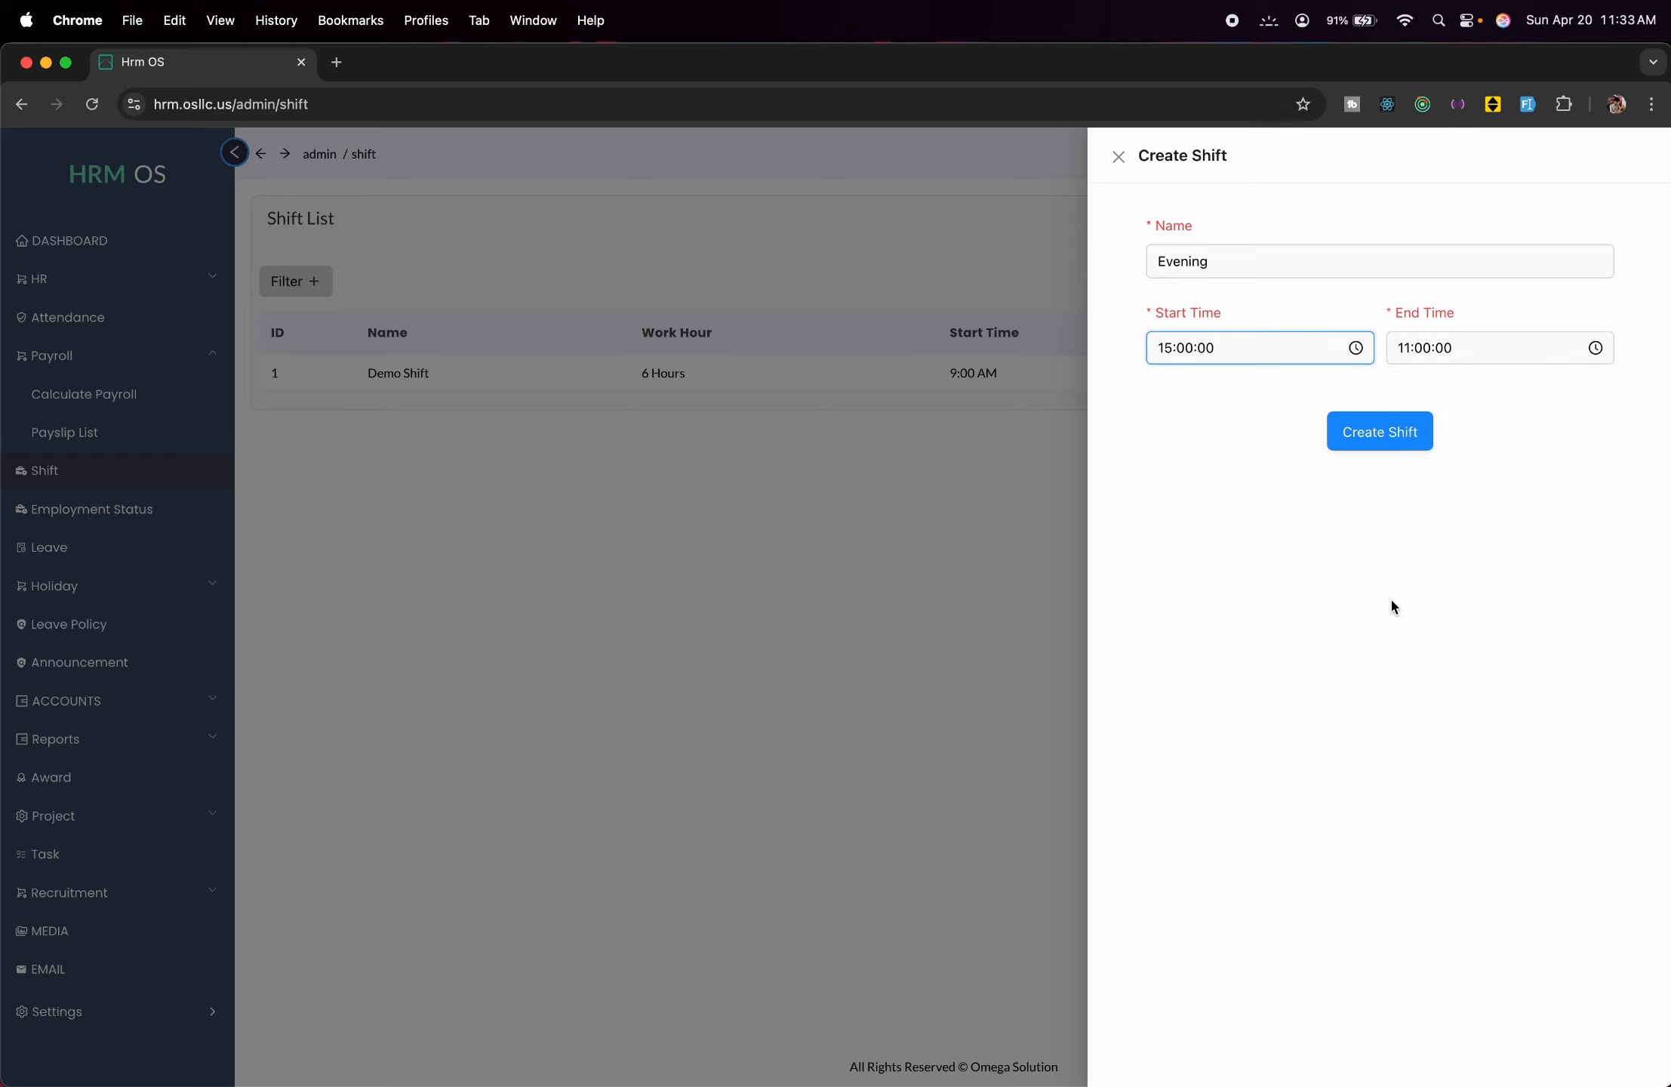
{"action": "left_click", "coordinate": [1383, 447]}
{"action": "left_click", "coordinate": [760, 670]}
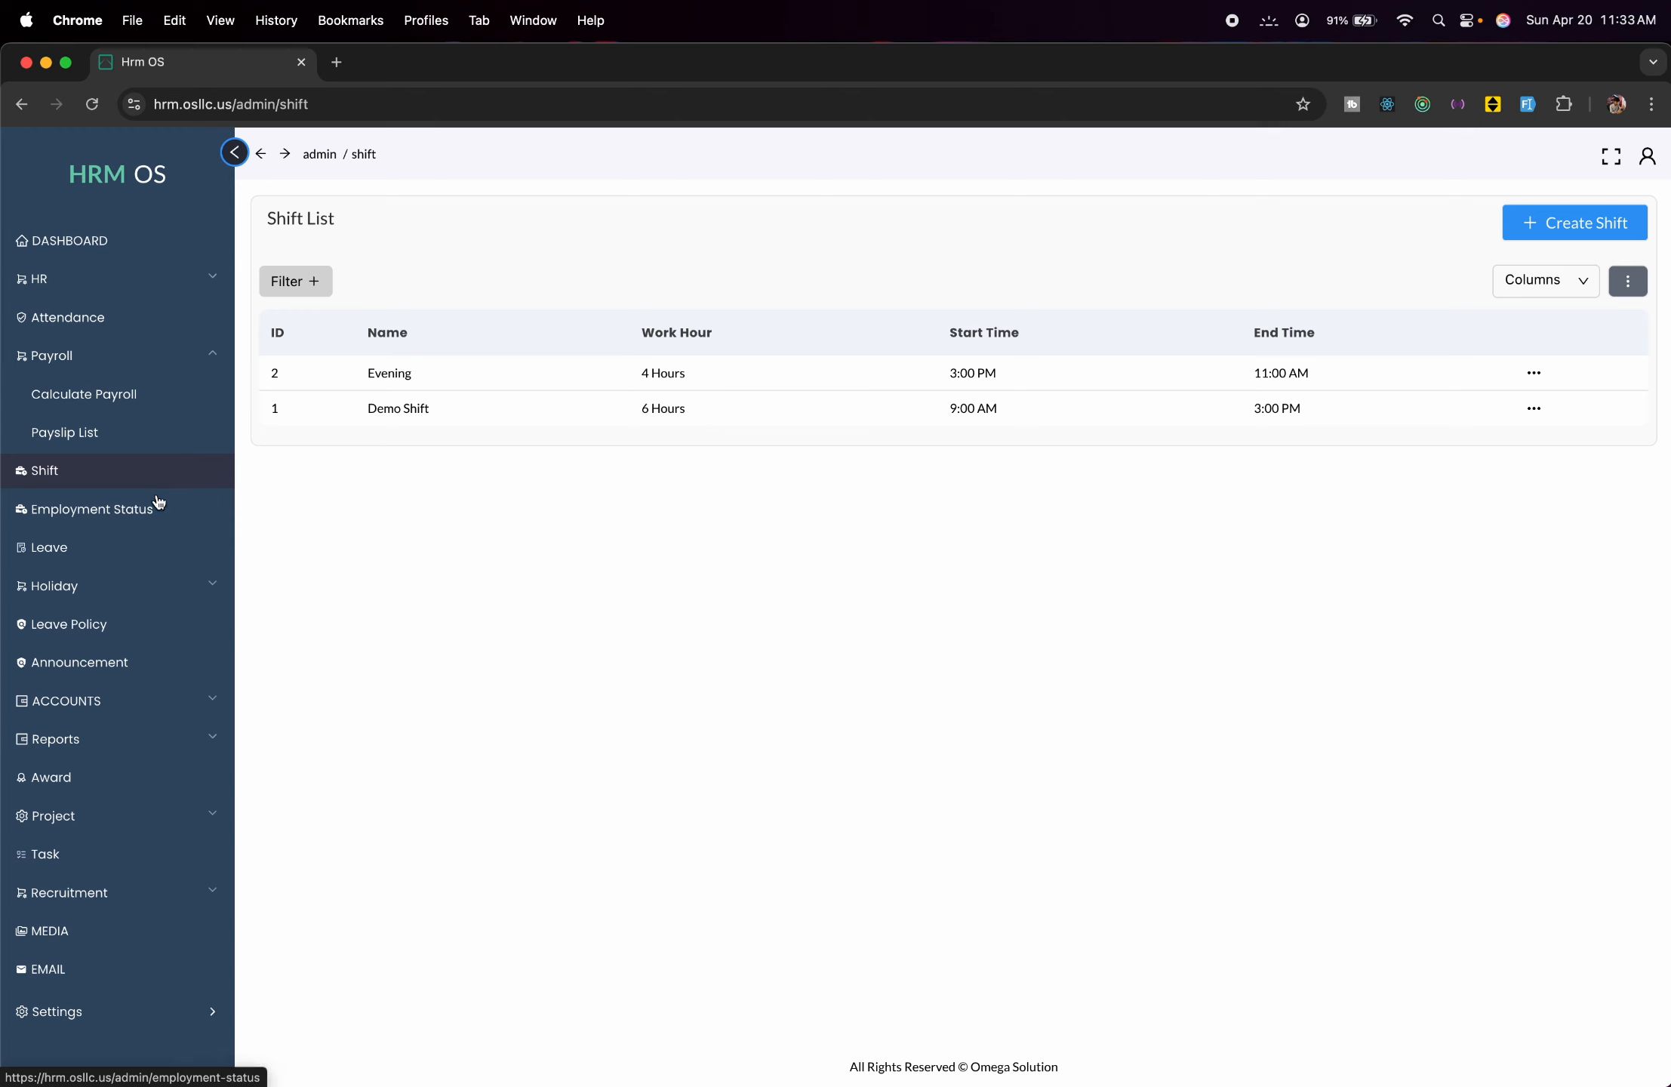
Start a new employment status named 'Full Time' described as 'Full time 8 hours'.
{"action": "left_click", "coordinate": [163, 522]}
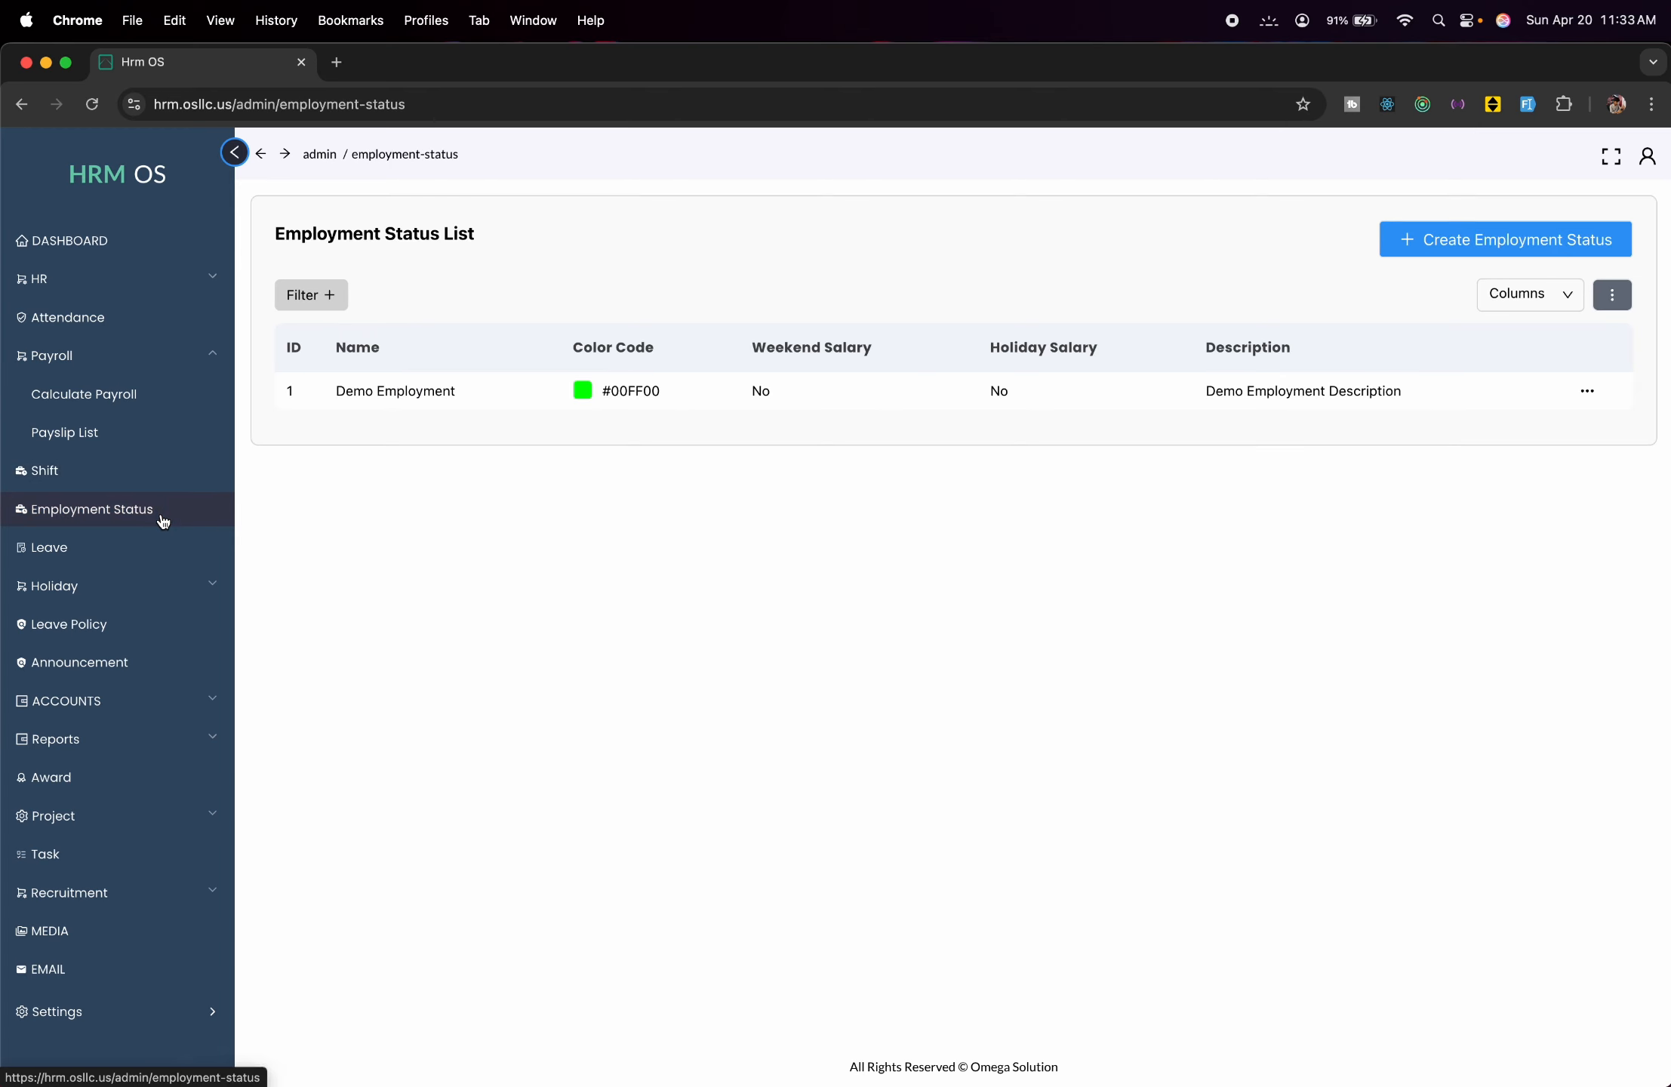
{"action": "left_click", "coordinate": [1443, 234]}
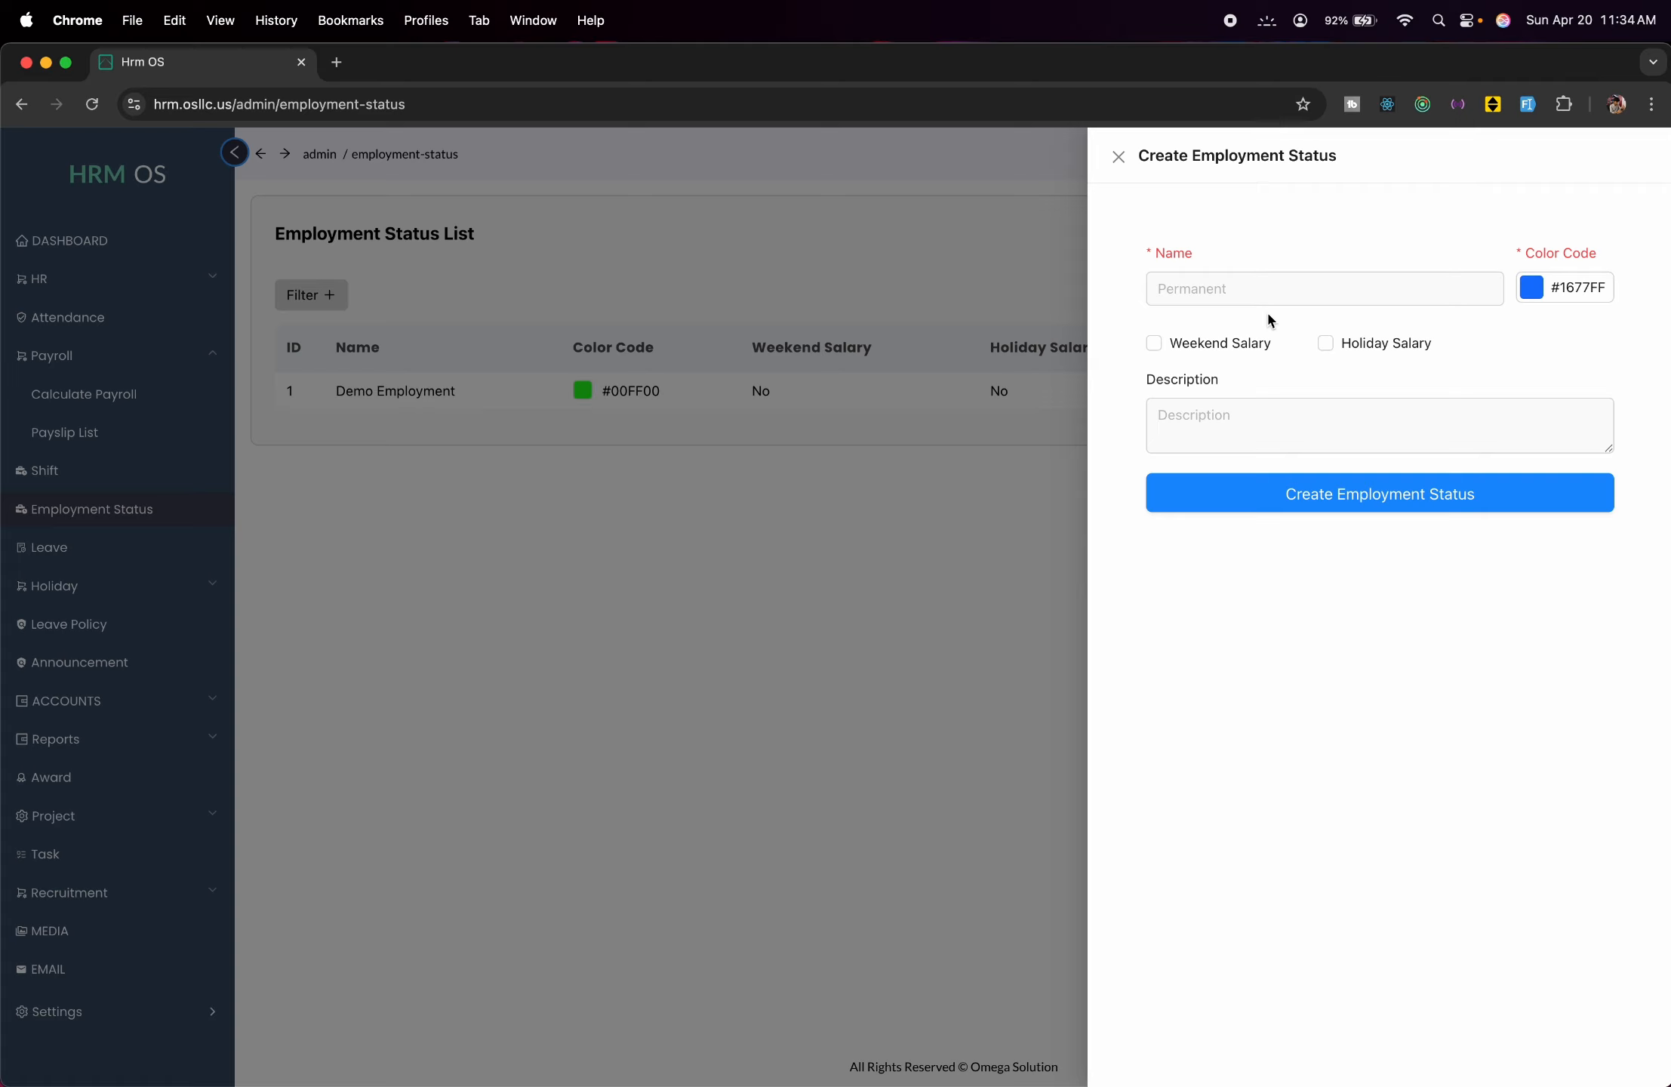
{"action": "left_click", "coordinate": [1255, 290]}
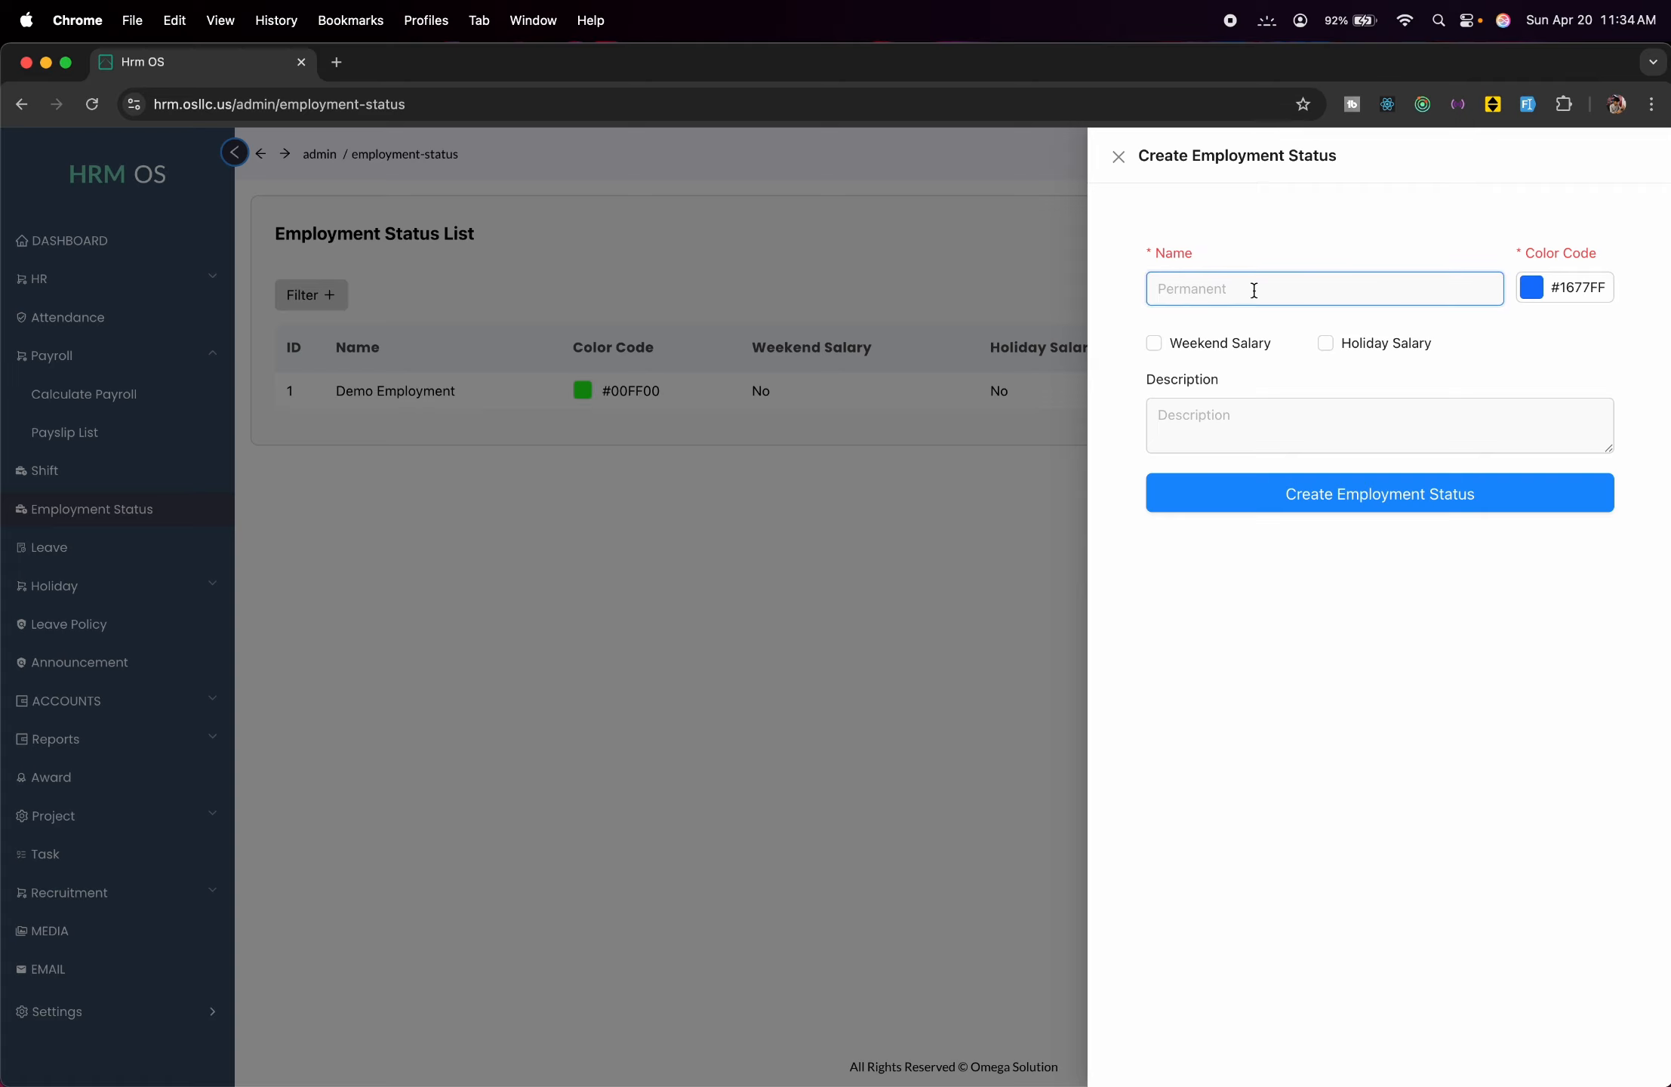
{"action": "type", "text": "Full Time"}
{"action": "left_click", "coordinate": [1163, 407]}
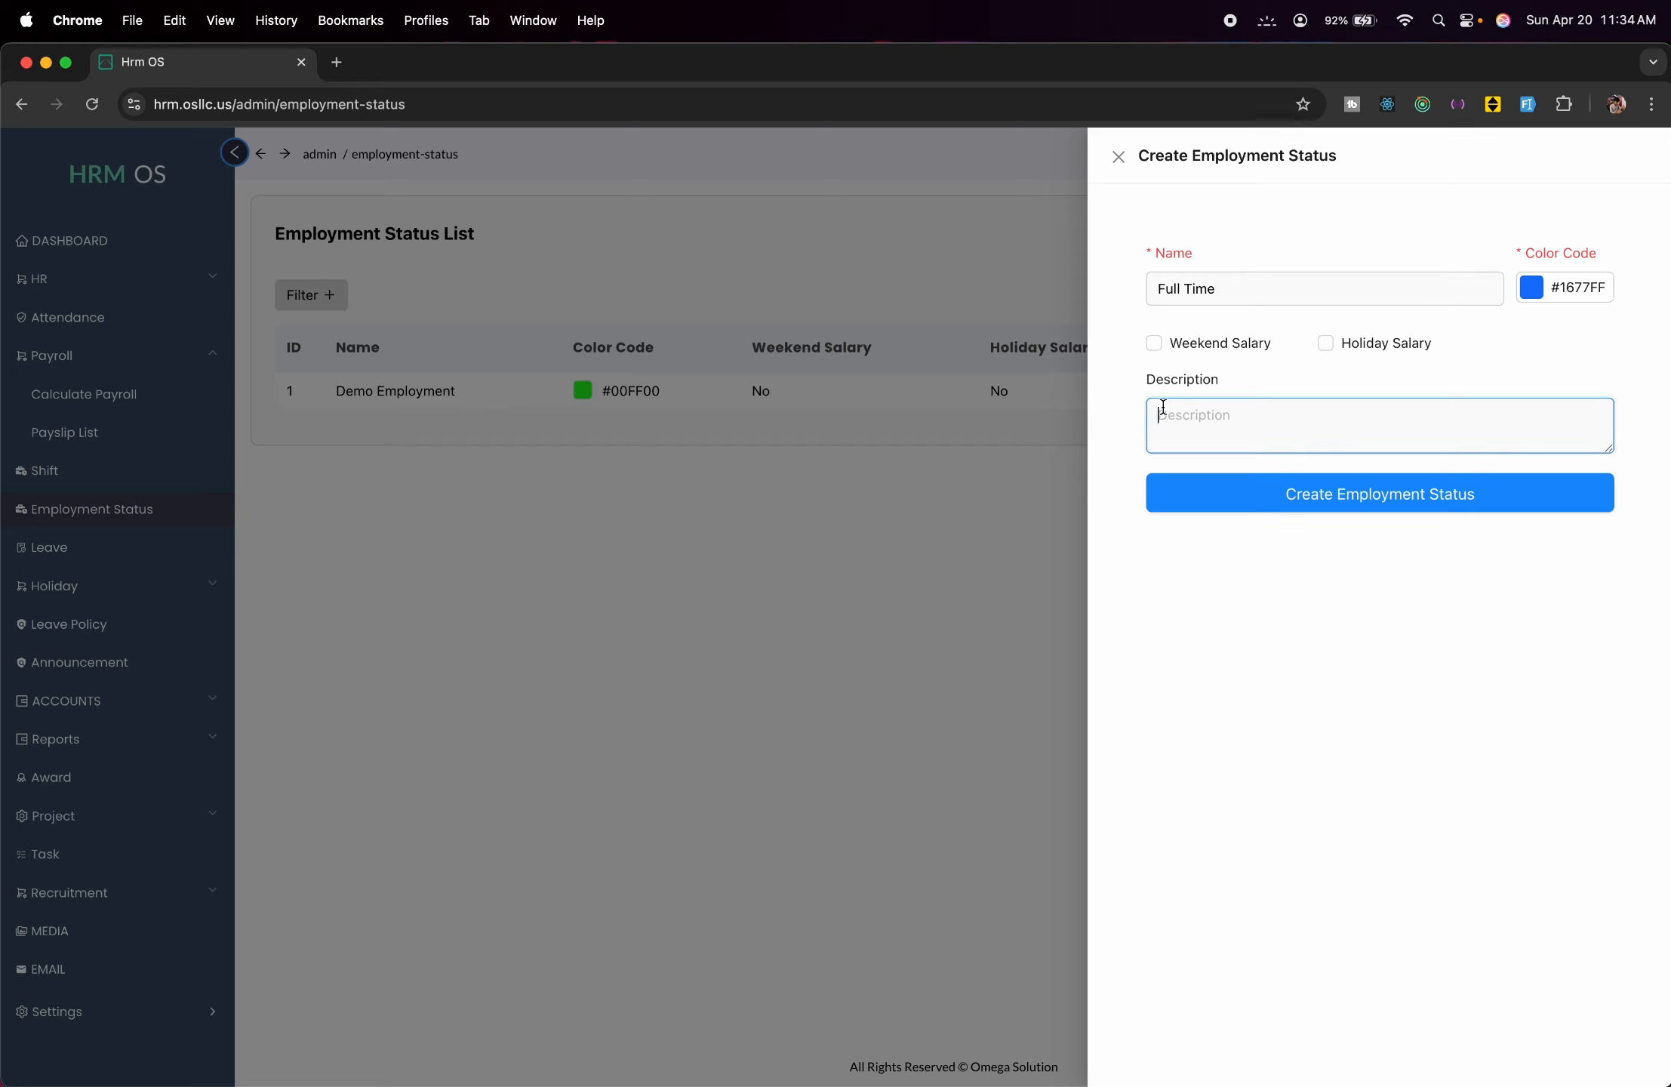
{"action": "type", "text": "Full time 8 hours"}
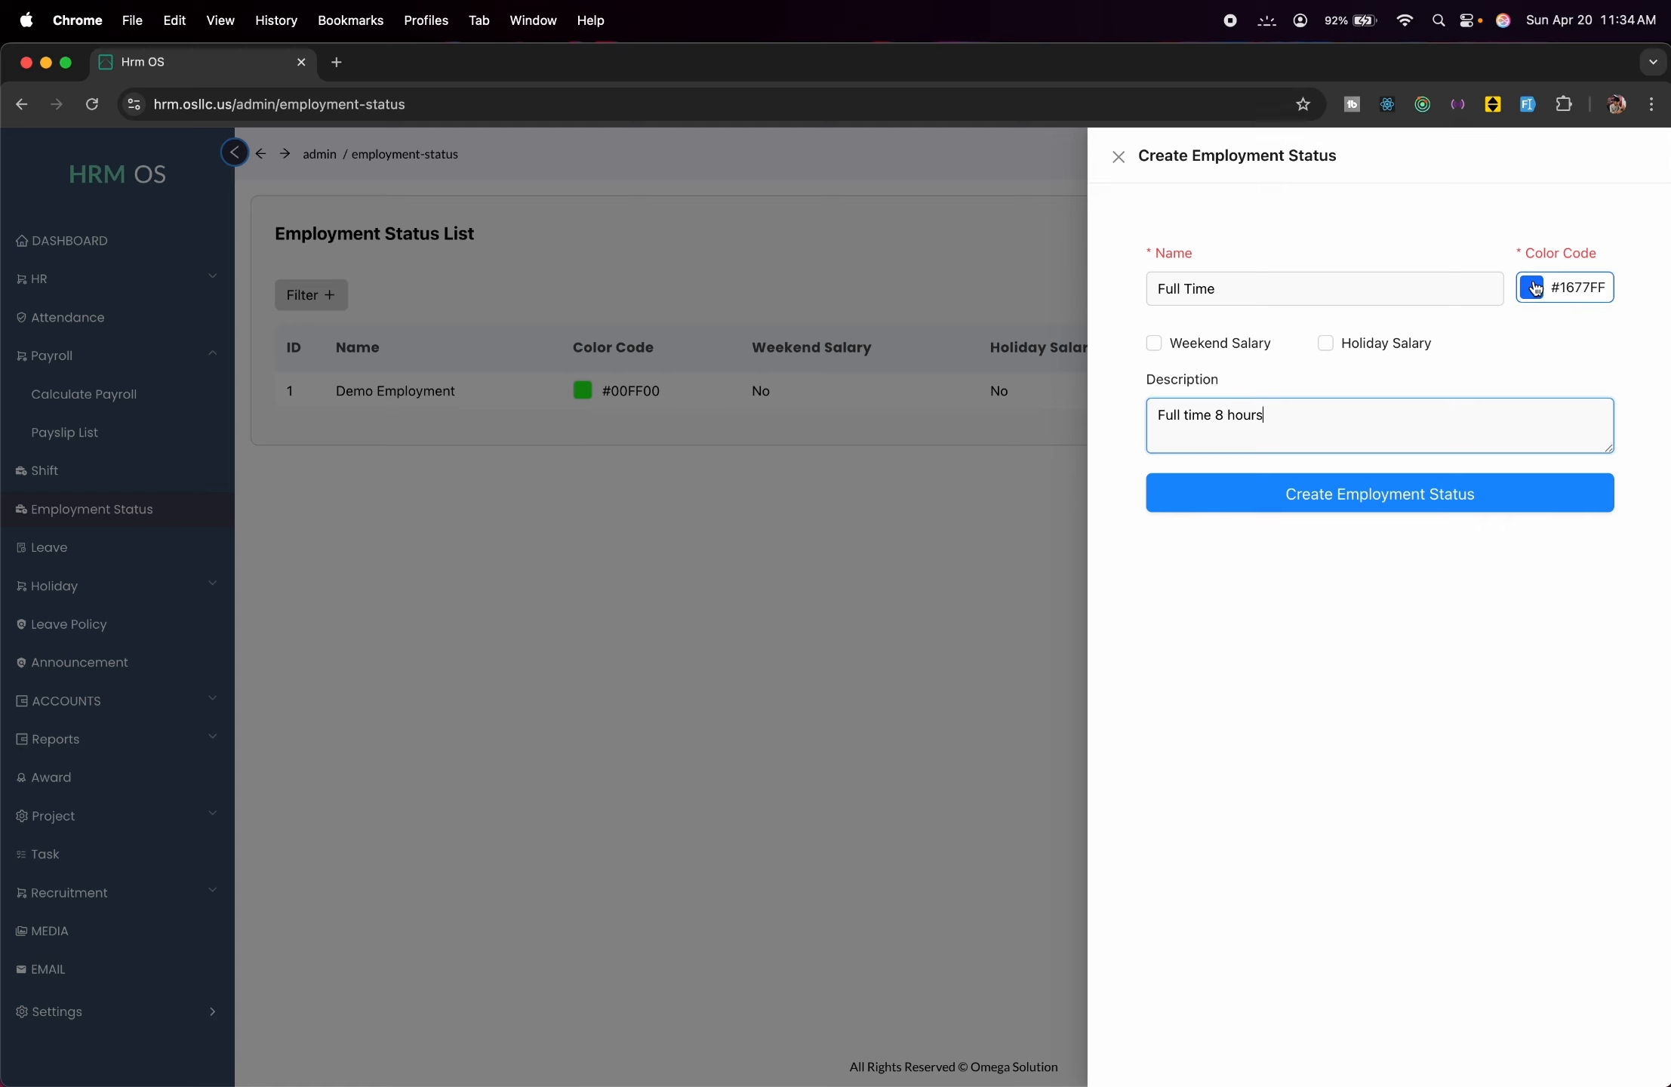
Give the status the red colour #ff3416 and save it.
{"action": "left_click", "coordinate": [1537, 288]}
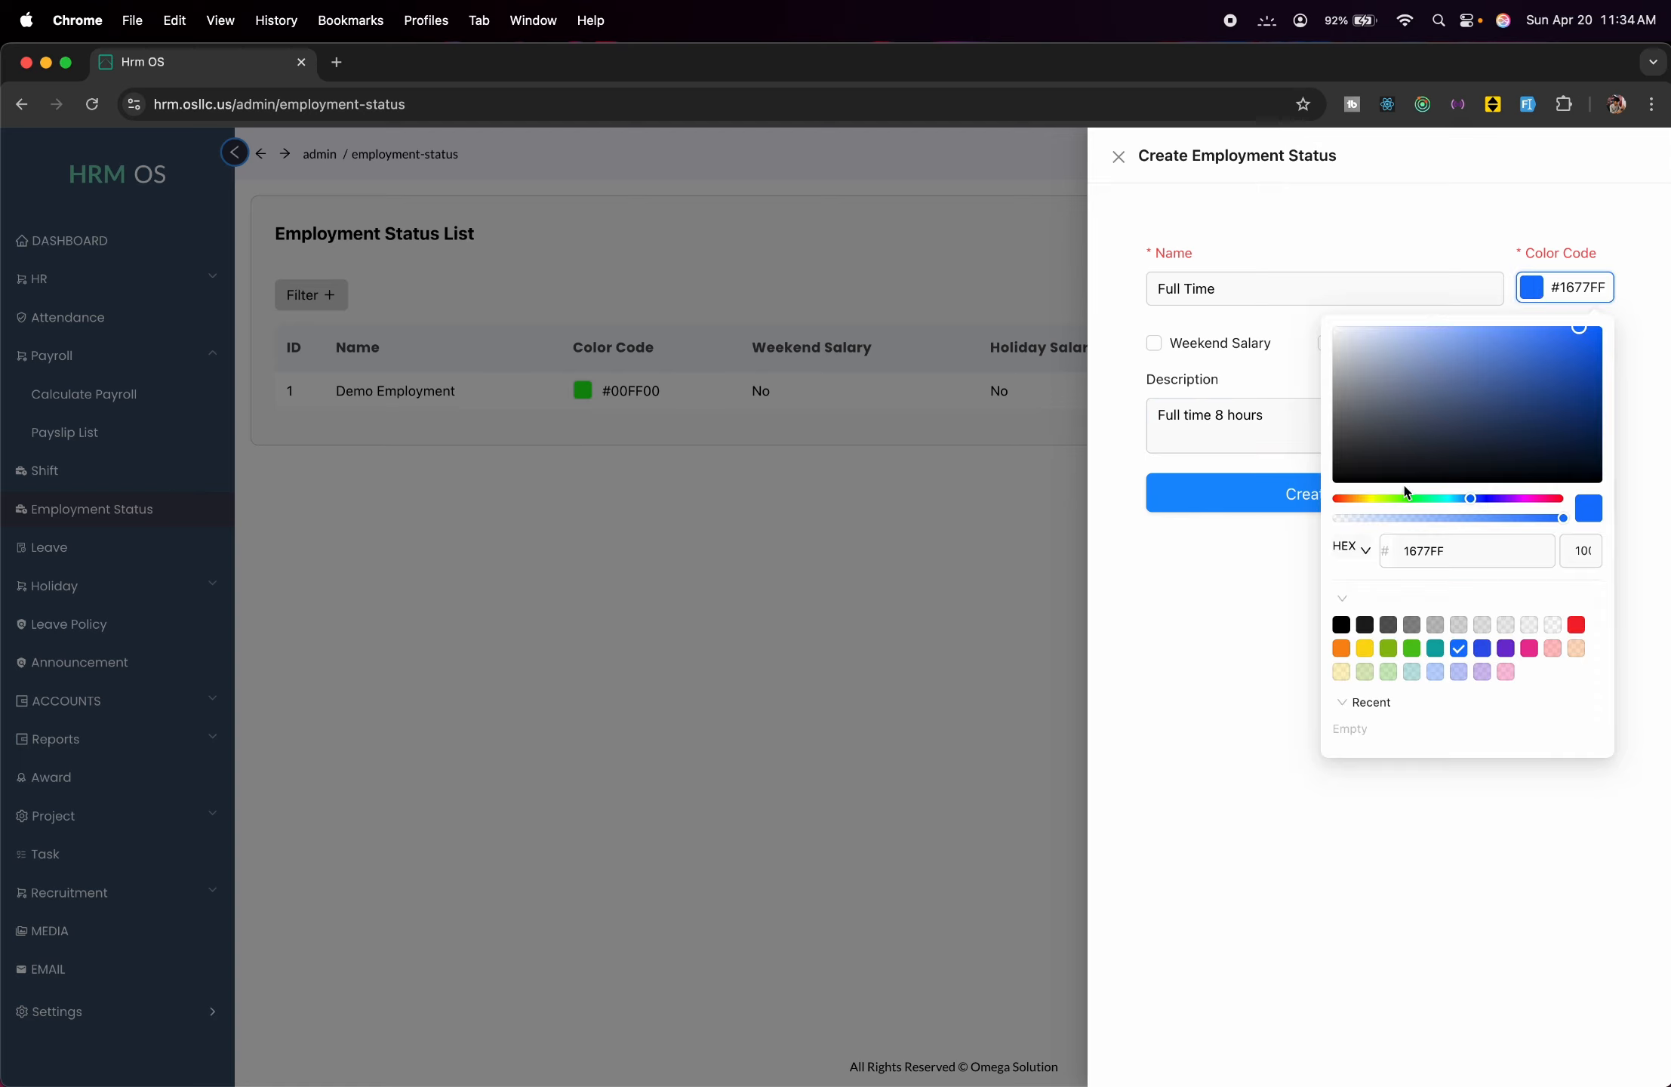
{"action": "left_click", "coordinate": [1337, 499]}
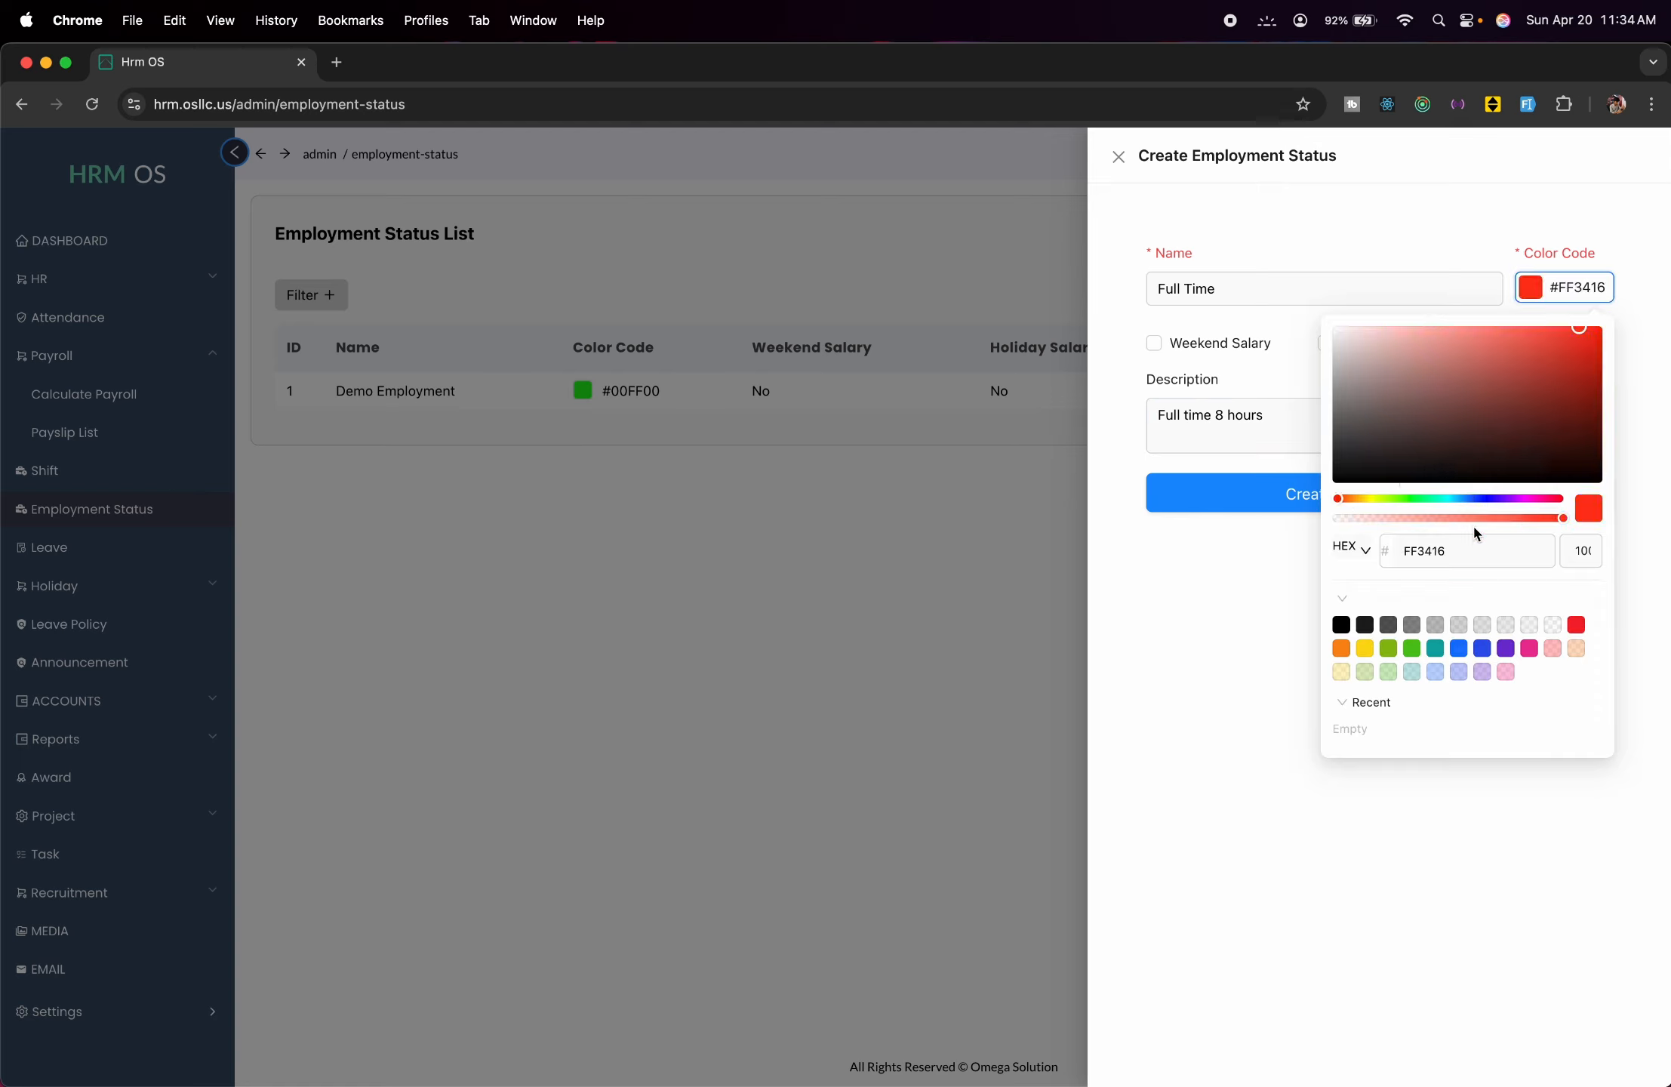
{"action": "left_click", "coordinate": [1239, 516]}
{"action": "left_click", "coordinate": [1321, 507]}
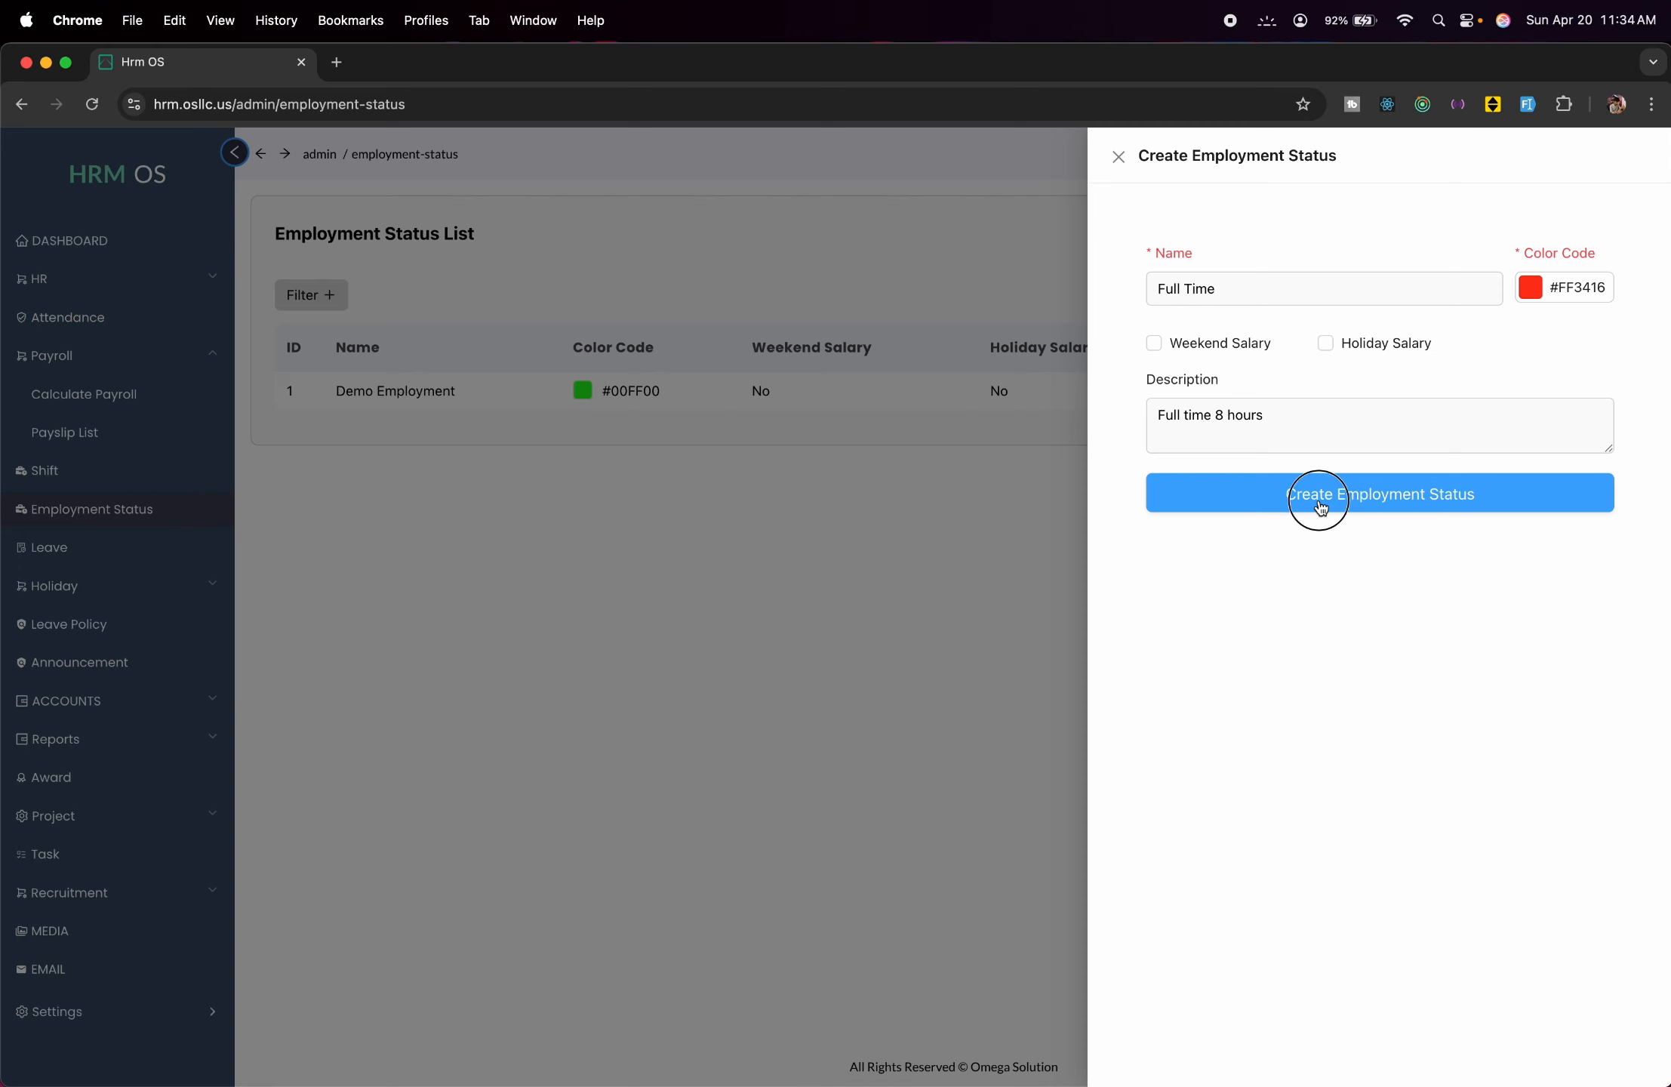
{"action": "left_click", "coordinate": [763, 631]}
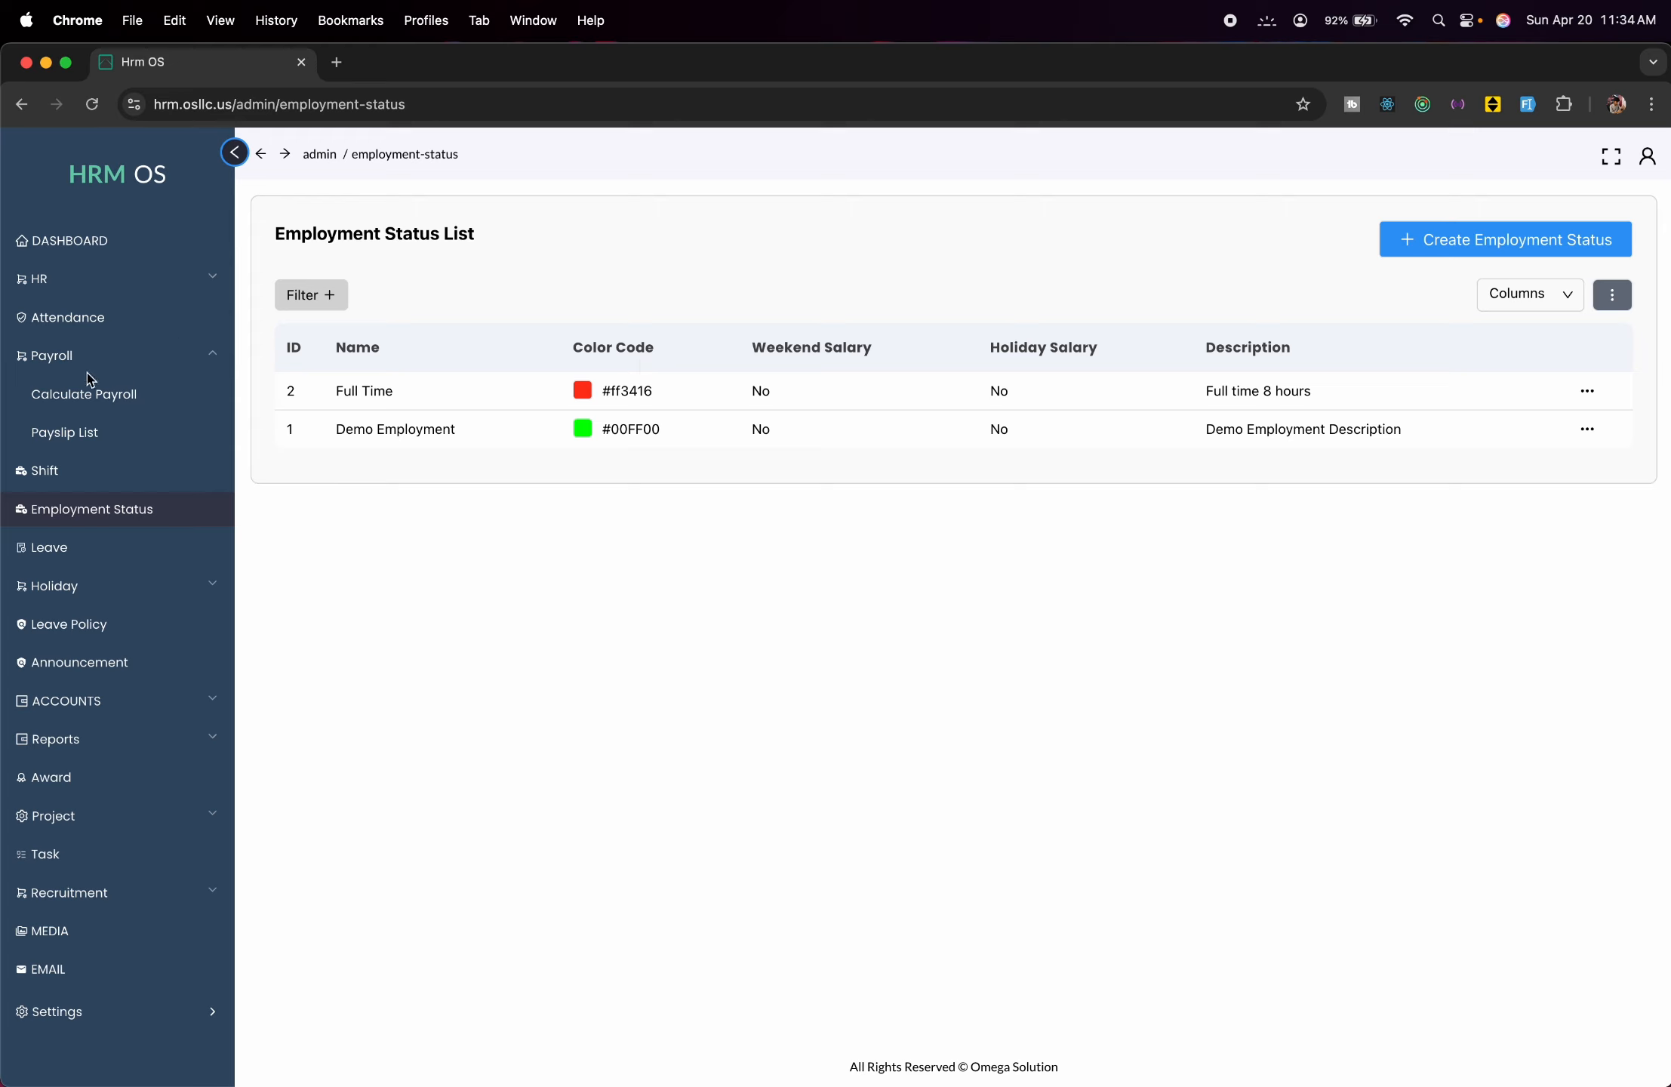
Start a PAID leave application from 2 April to 4 April 2025.
{"action": "left_click", "coordinate": [135, 549]}
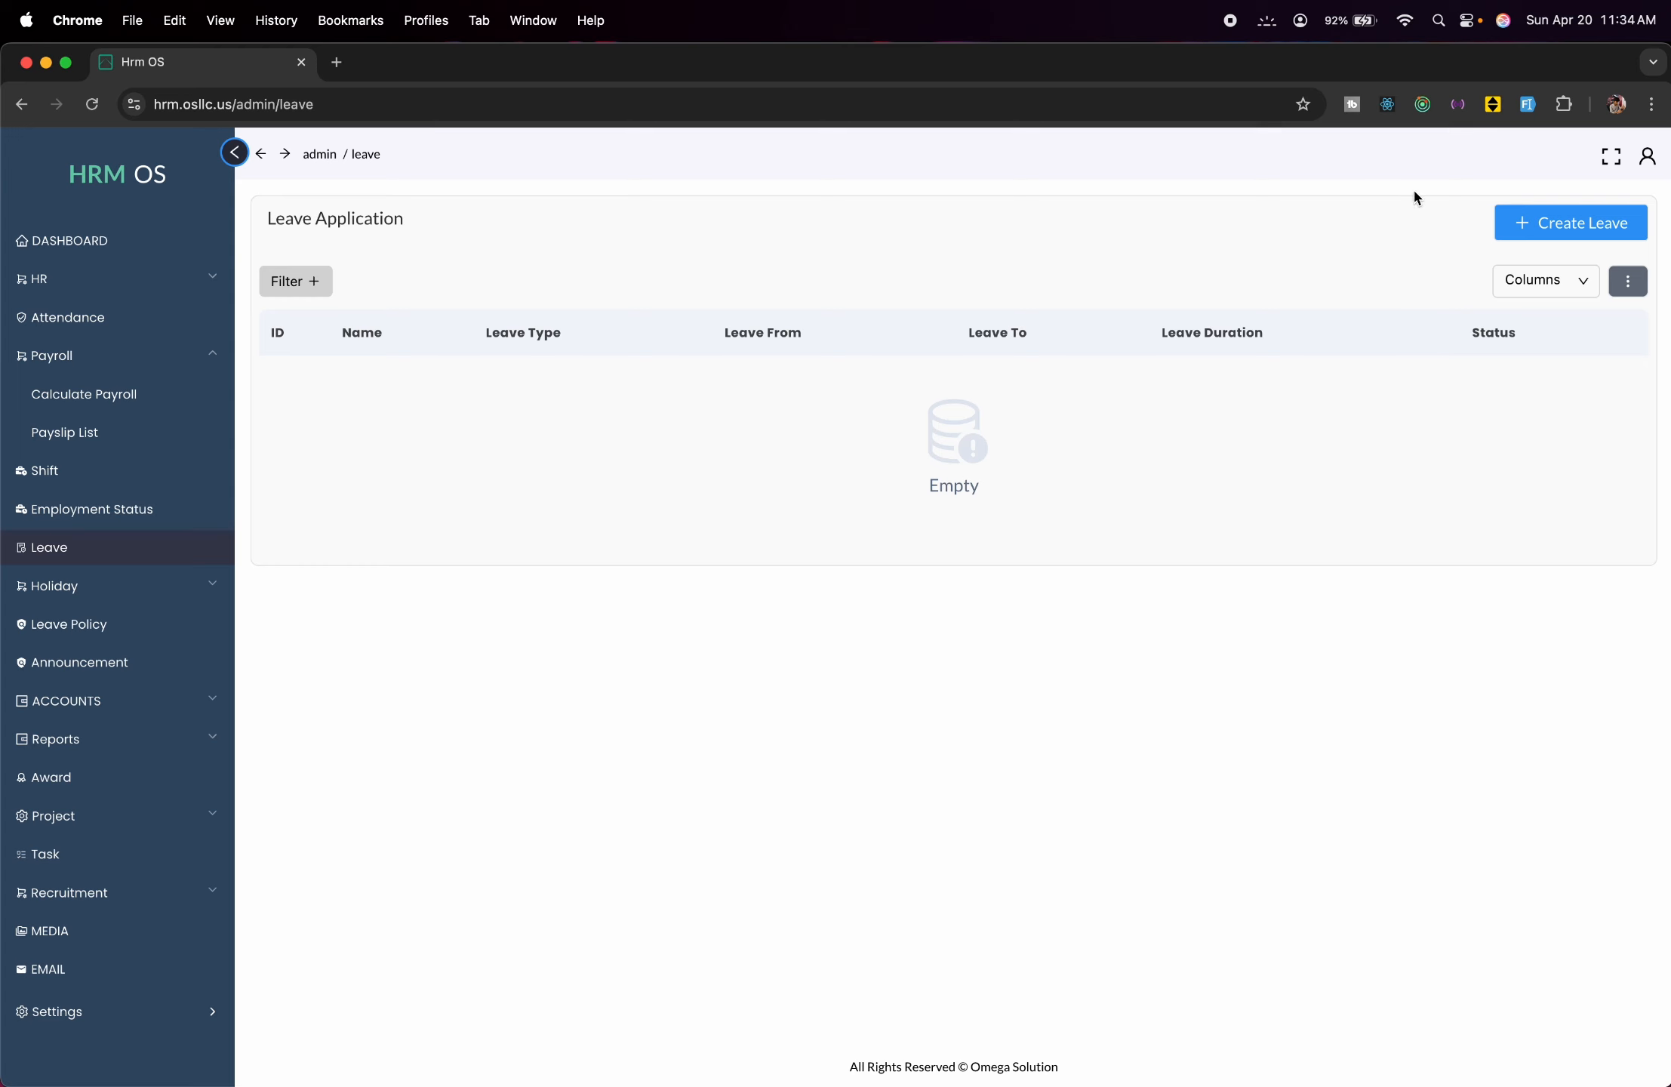
{"action": "left_click", "coordinate": [1517, 221]}
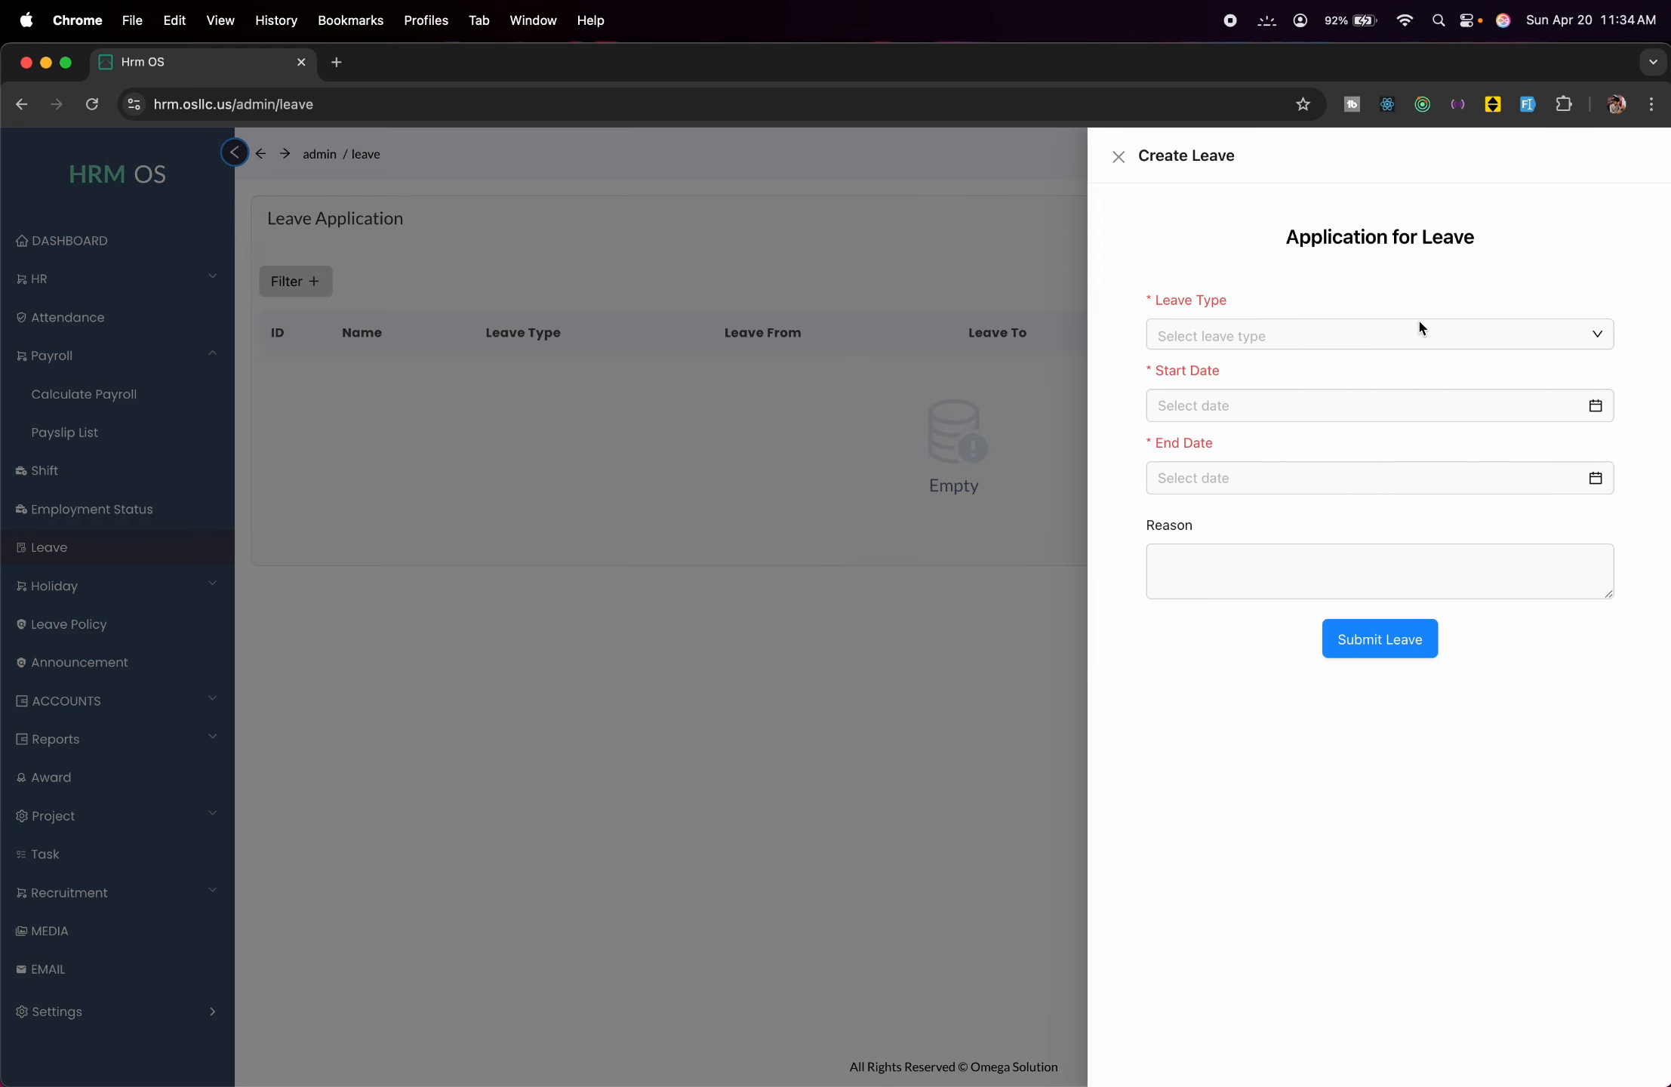
{"action": "left_click", "coordinate": [1405, 341]}
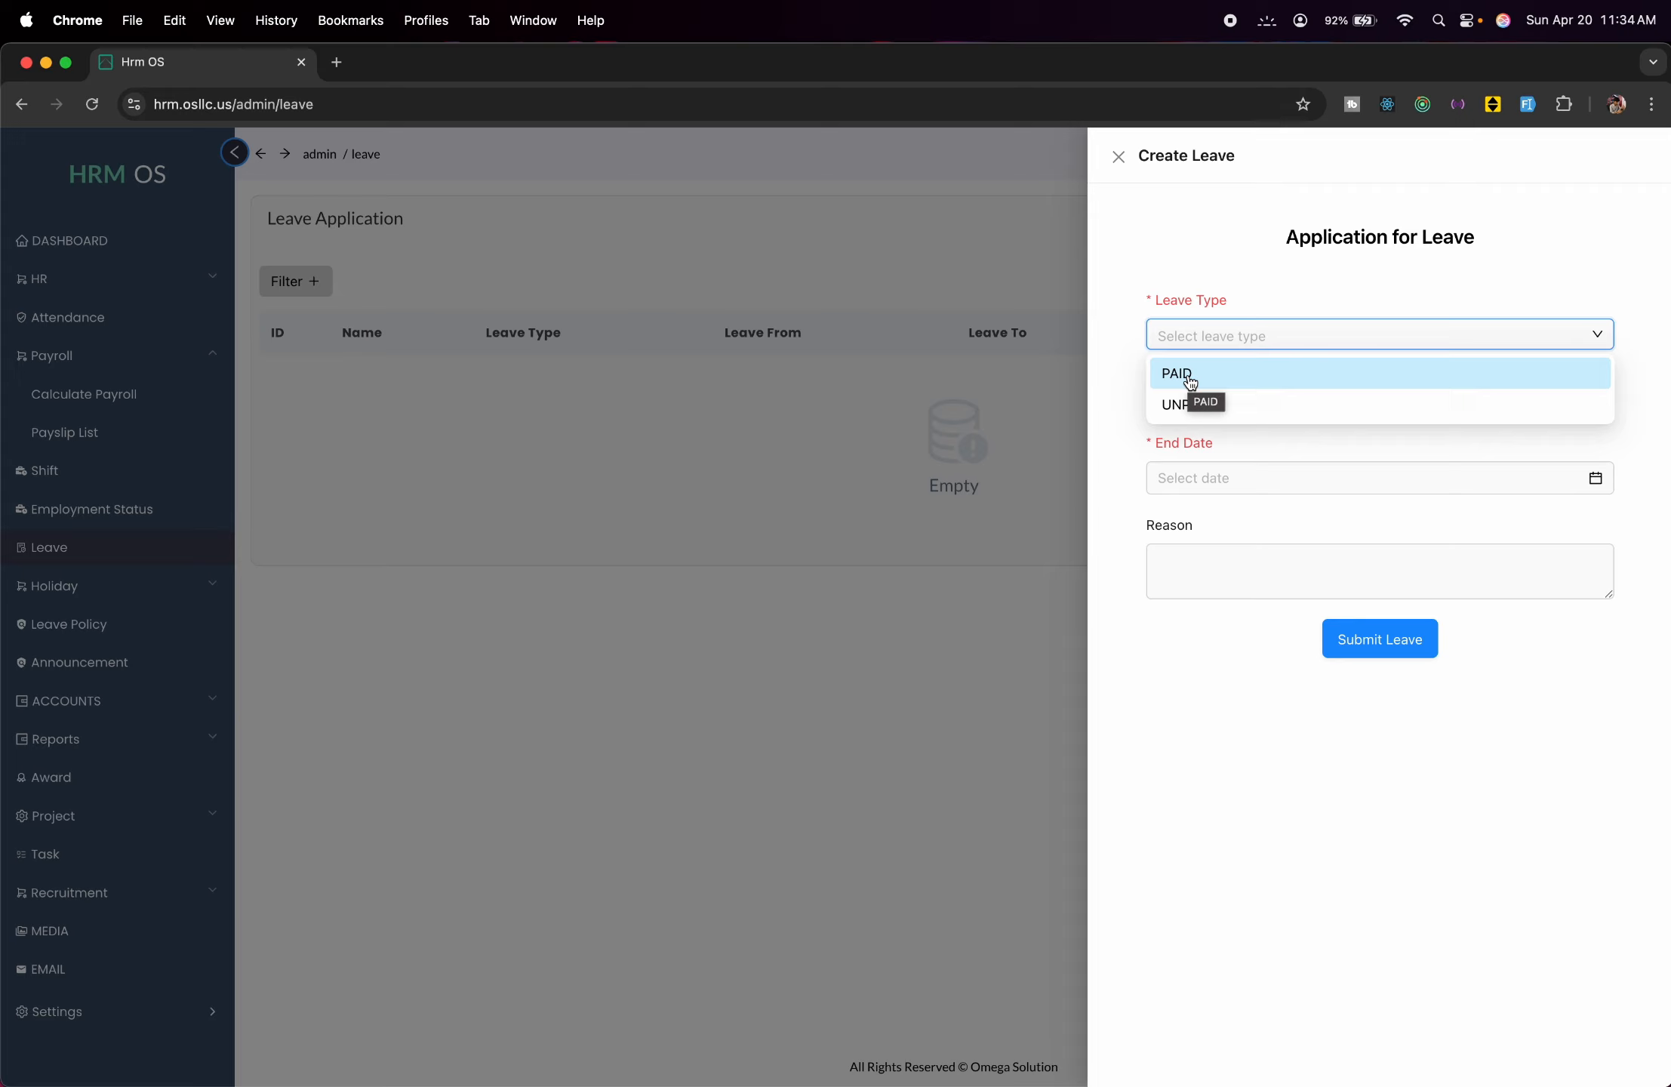
{"action": "left_click", "coordinate": [1257, 371]}
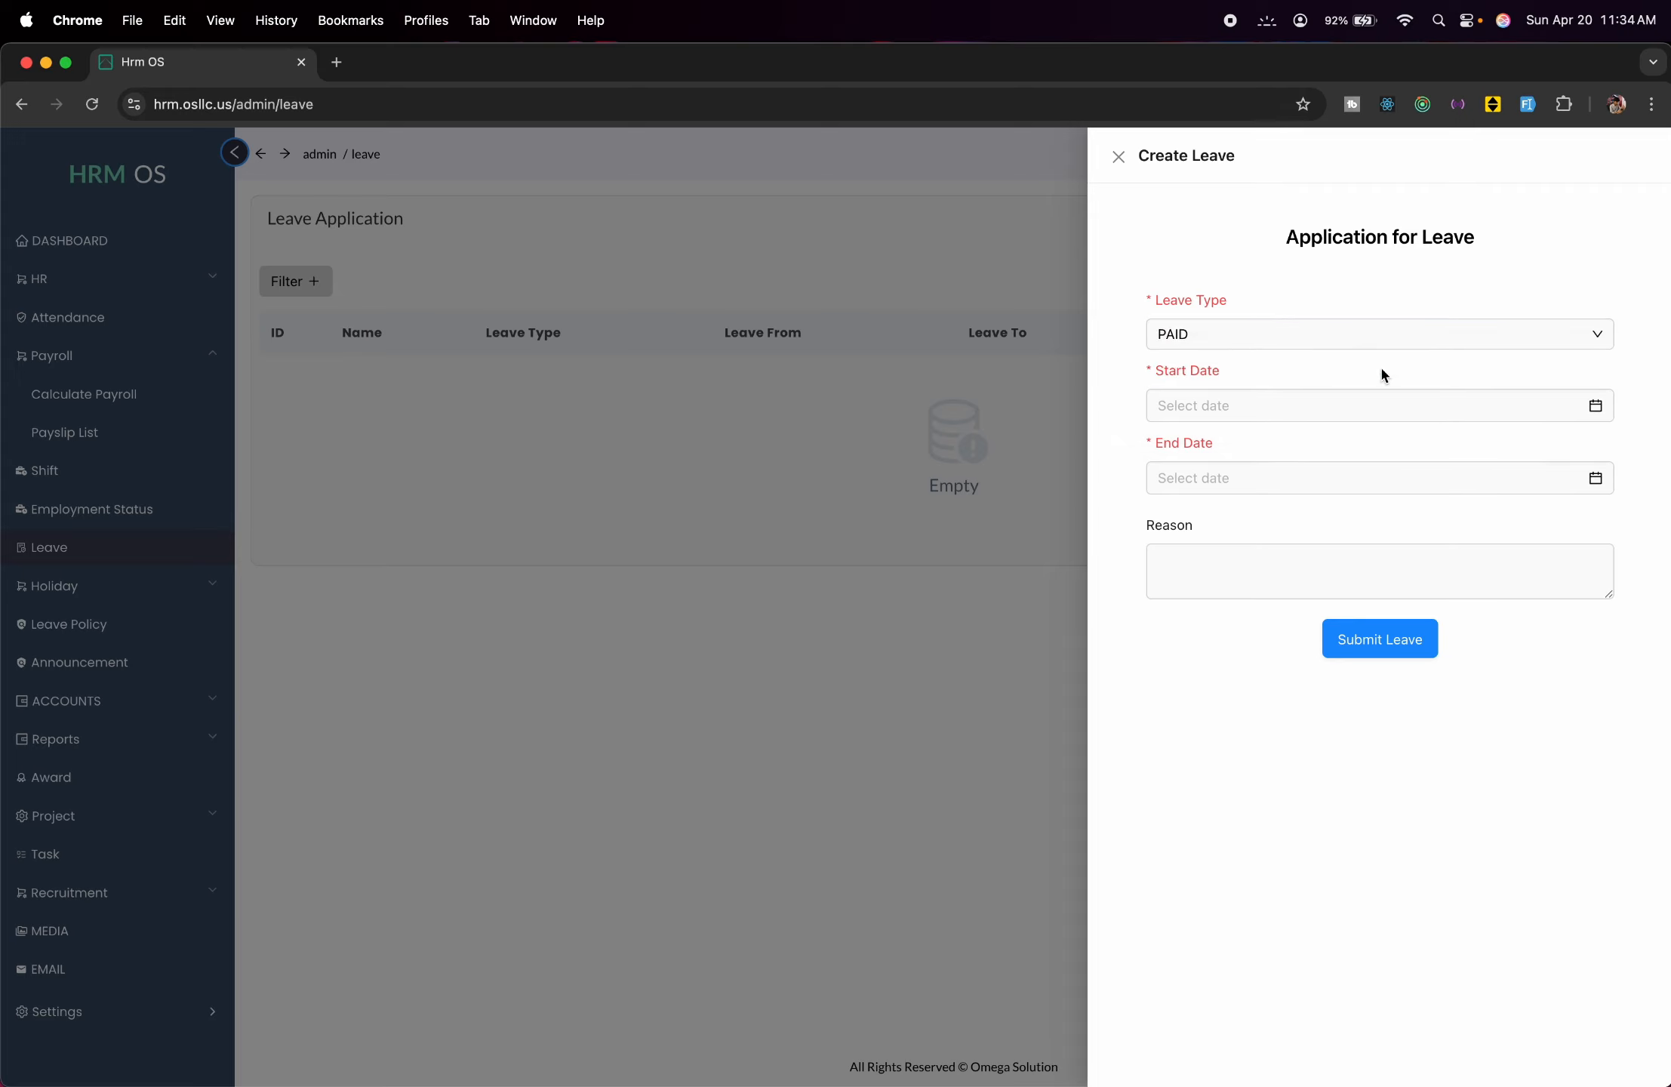
{"action": "left_click", "coordinate": [1391, 392]}
{"action": "left_click", "coordinate": [1287, 526]}
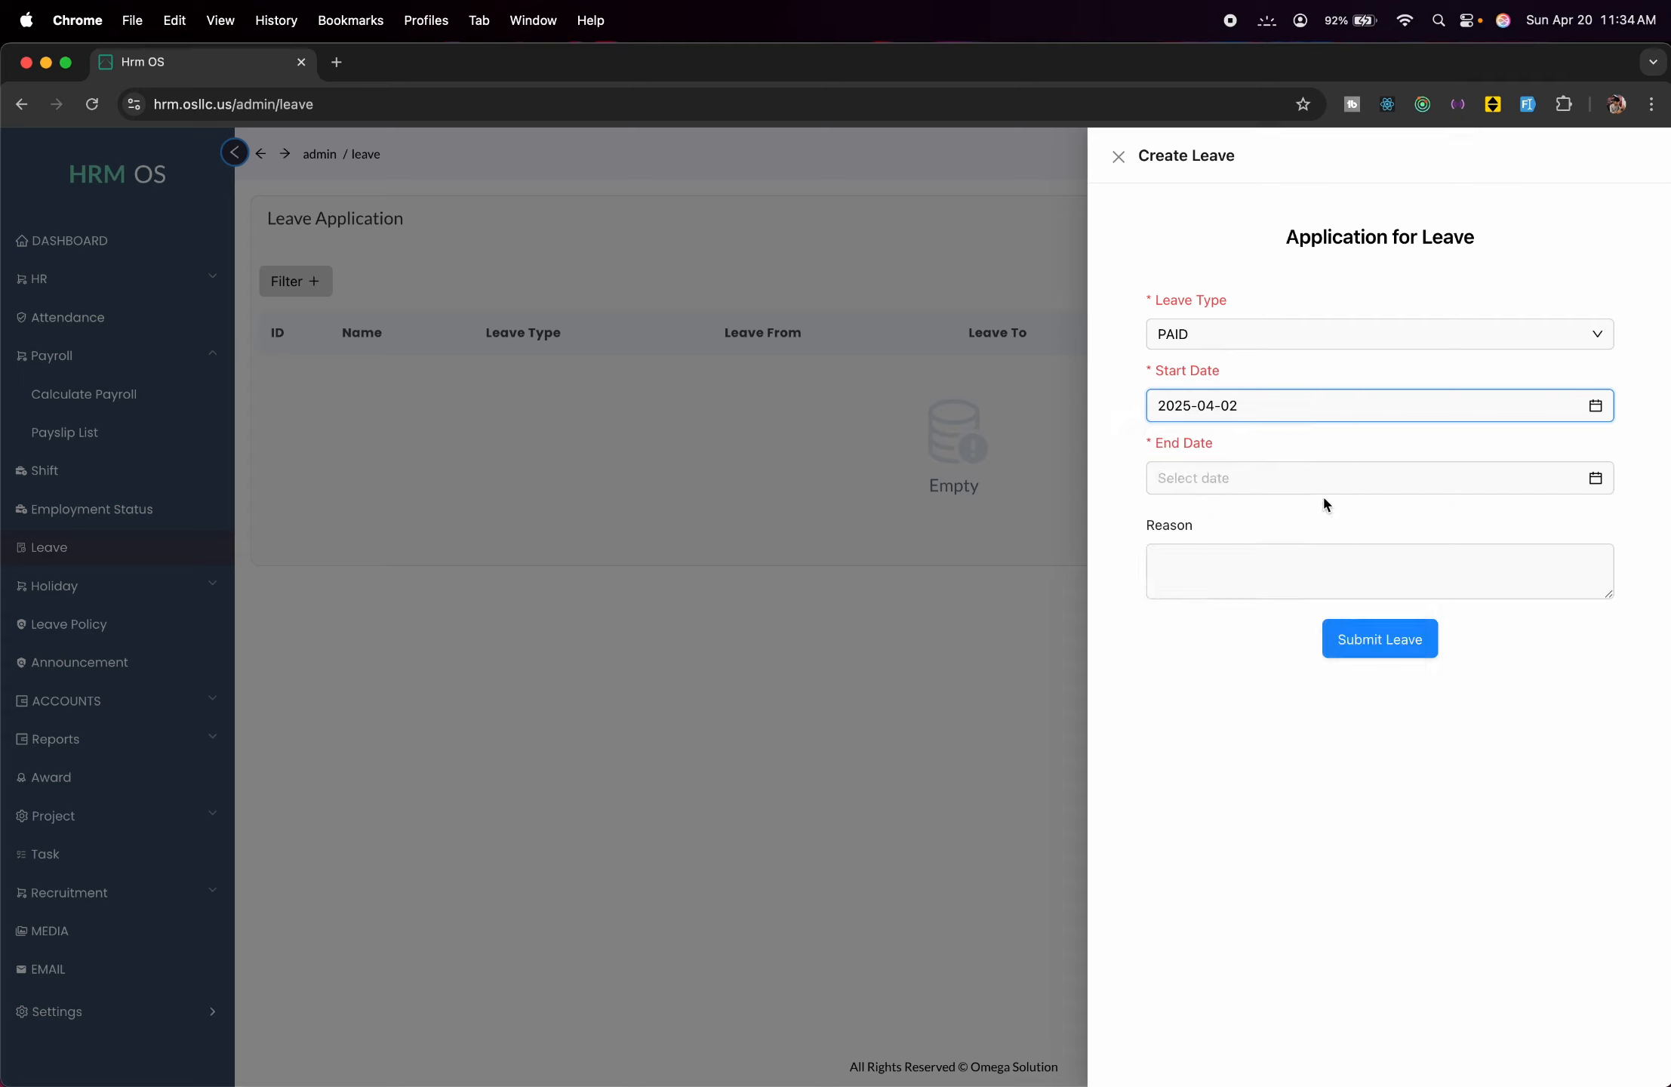
{"action": "left_click", "coordinate": [1322, 487]}
{"action": "left_click", "coordinate": [1357, 597]}
Enter a sickness reason apologising for the trouble and submit the leave.
{"action": "left_click", "coordinate": [1376, 579]}
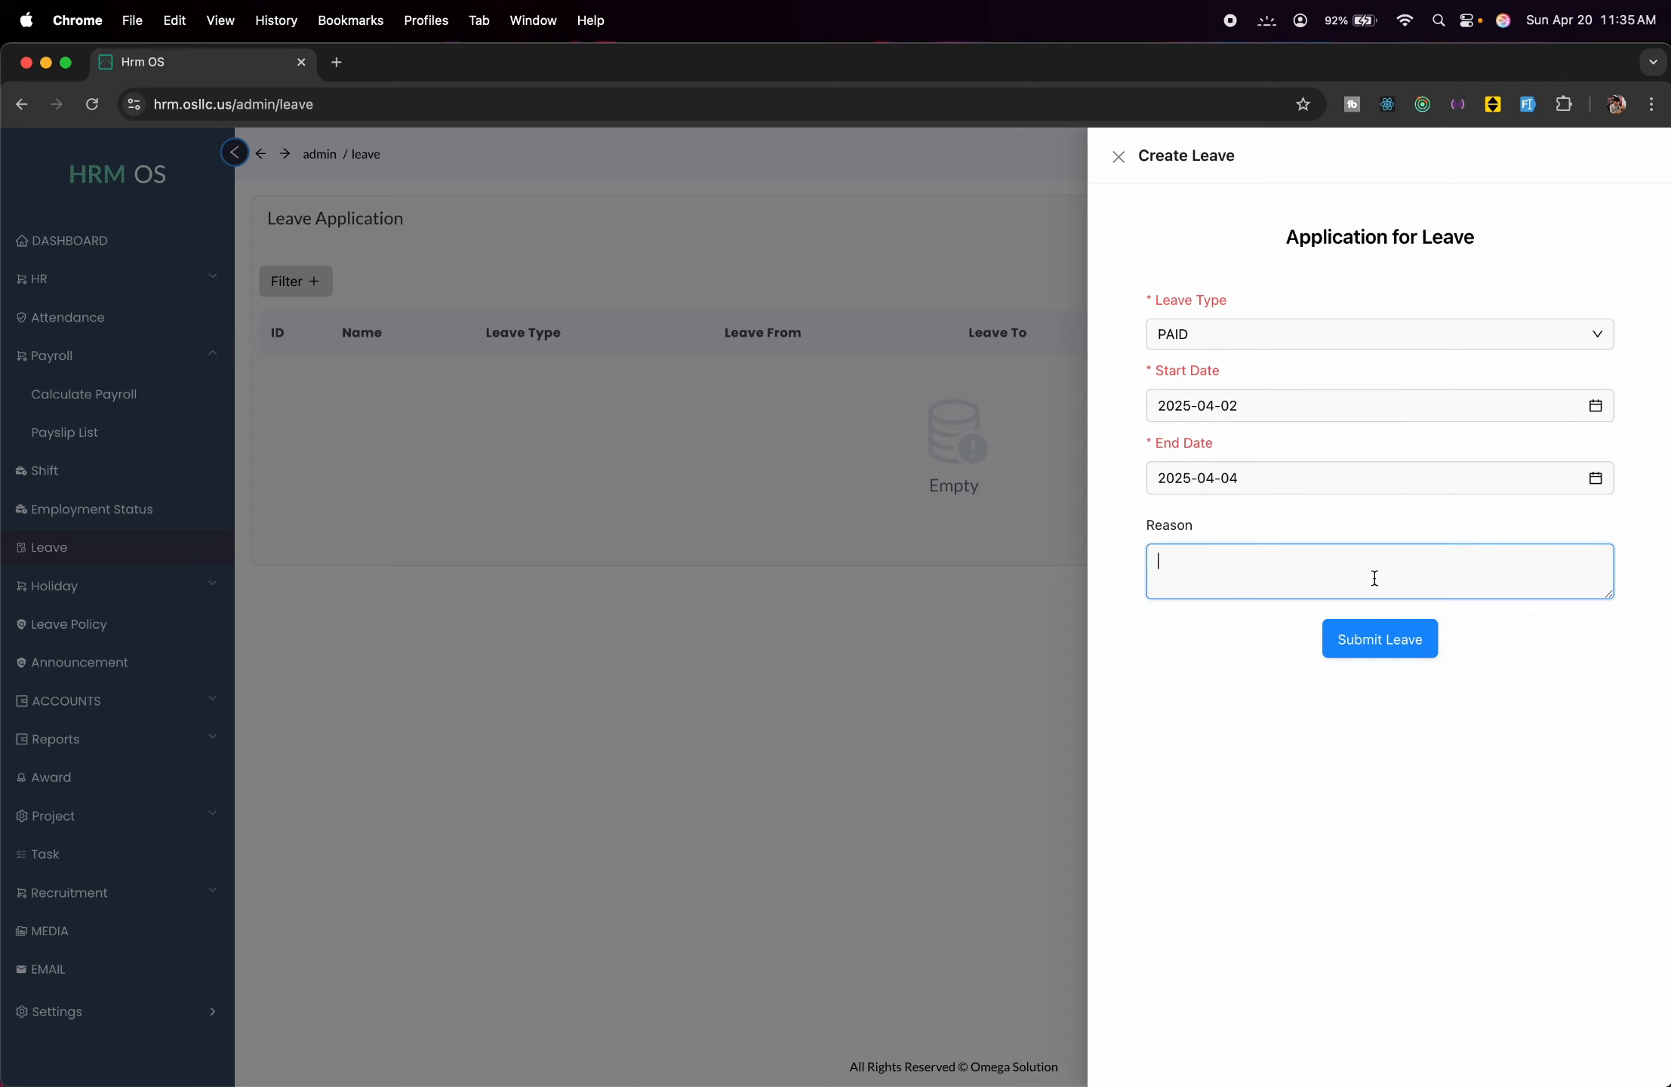
{"action": "type", "text": "I need a sick"}
{"action": "key", "text": "BackSpace"}
{"action": "key", "text": "BackSpace"}
{"action": "key", "text": "BackSpace"}
{"action": "key", "text": "BackSpace"}
{"action": "key", "text": "BackSpace"}
{"action": "key", "text": "BackSpace"}
{"action": "key", "text": "BackSpace"}
{"action": "key", "text": "BackSpace"}
{"action": "key", "text": "BackSpace"}
{"action": "key", "text": "BackSpace"}
{"action": "key", "text": "BackSpace"}
{"action": "type", "text": "am sick, and I won't be able"}
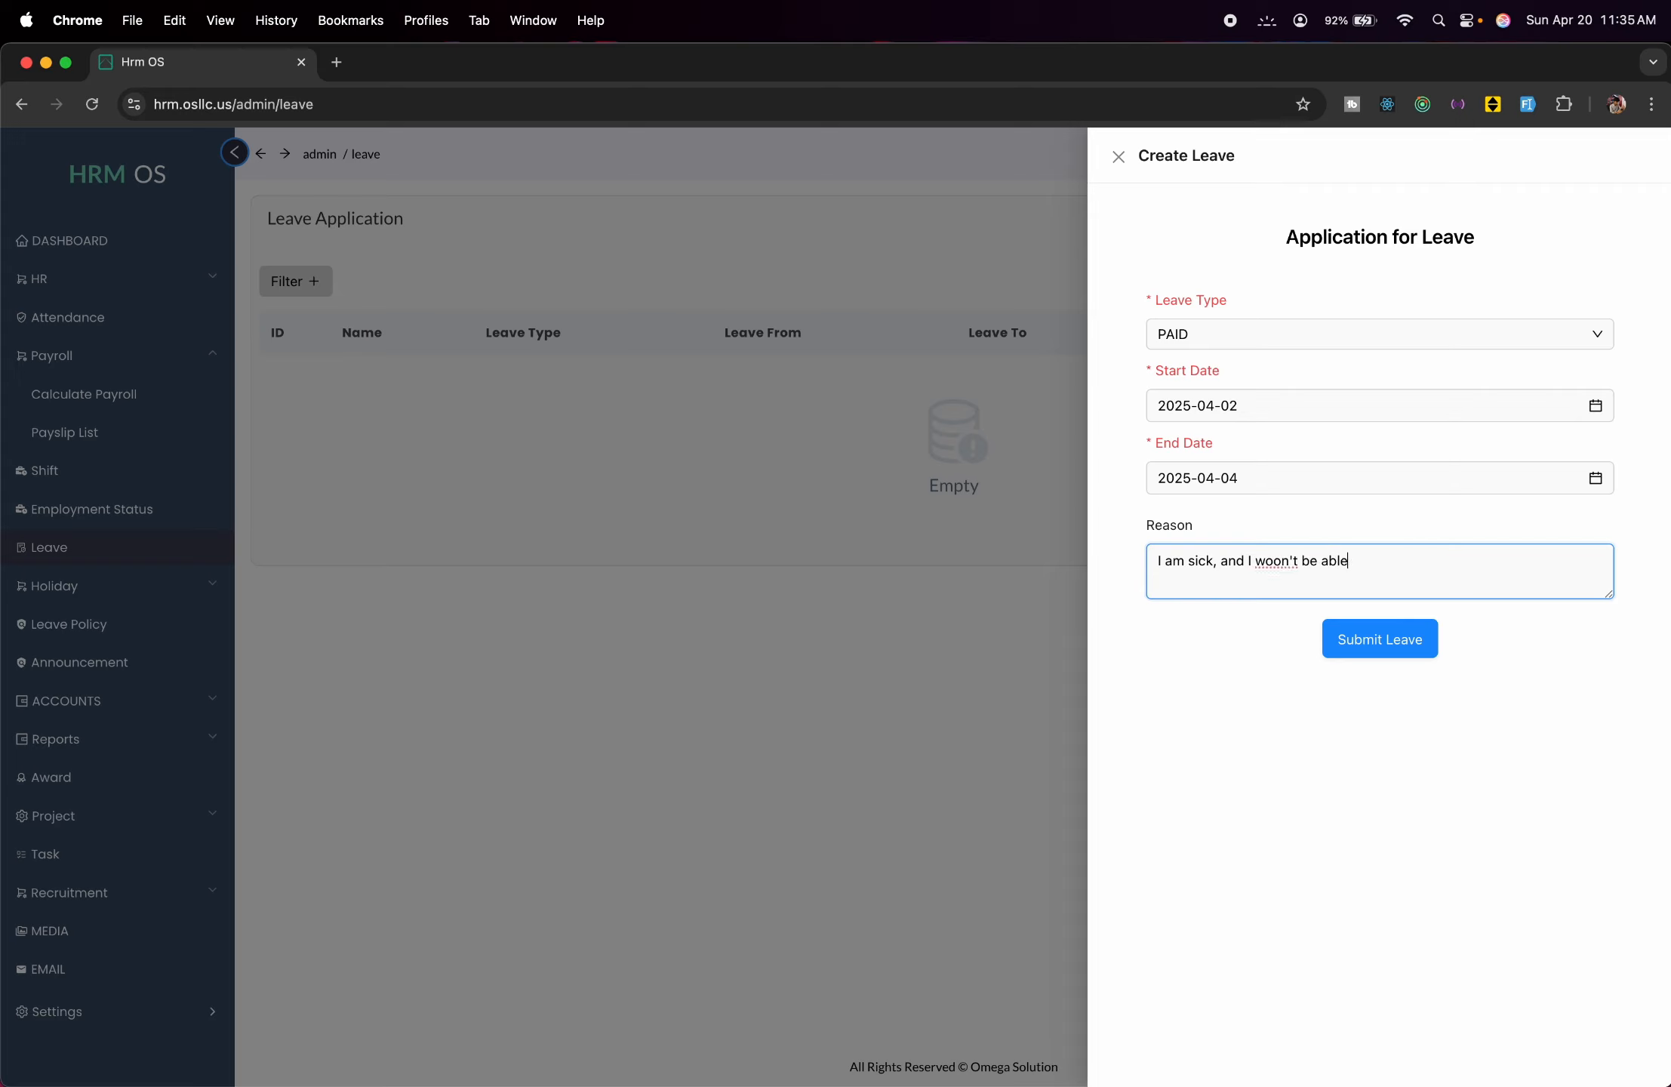
{"action": "type", "text": " to come to office in 02 to 04"}
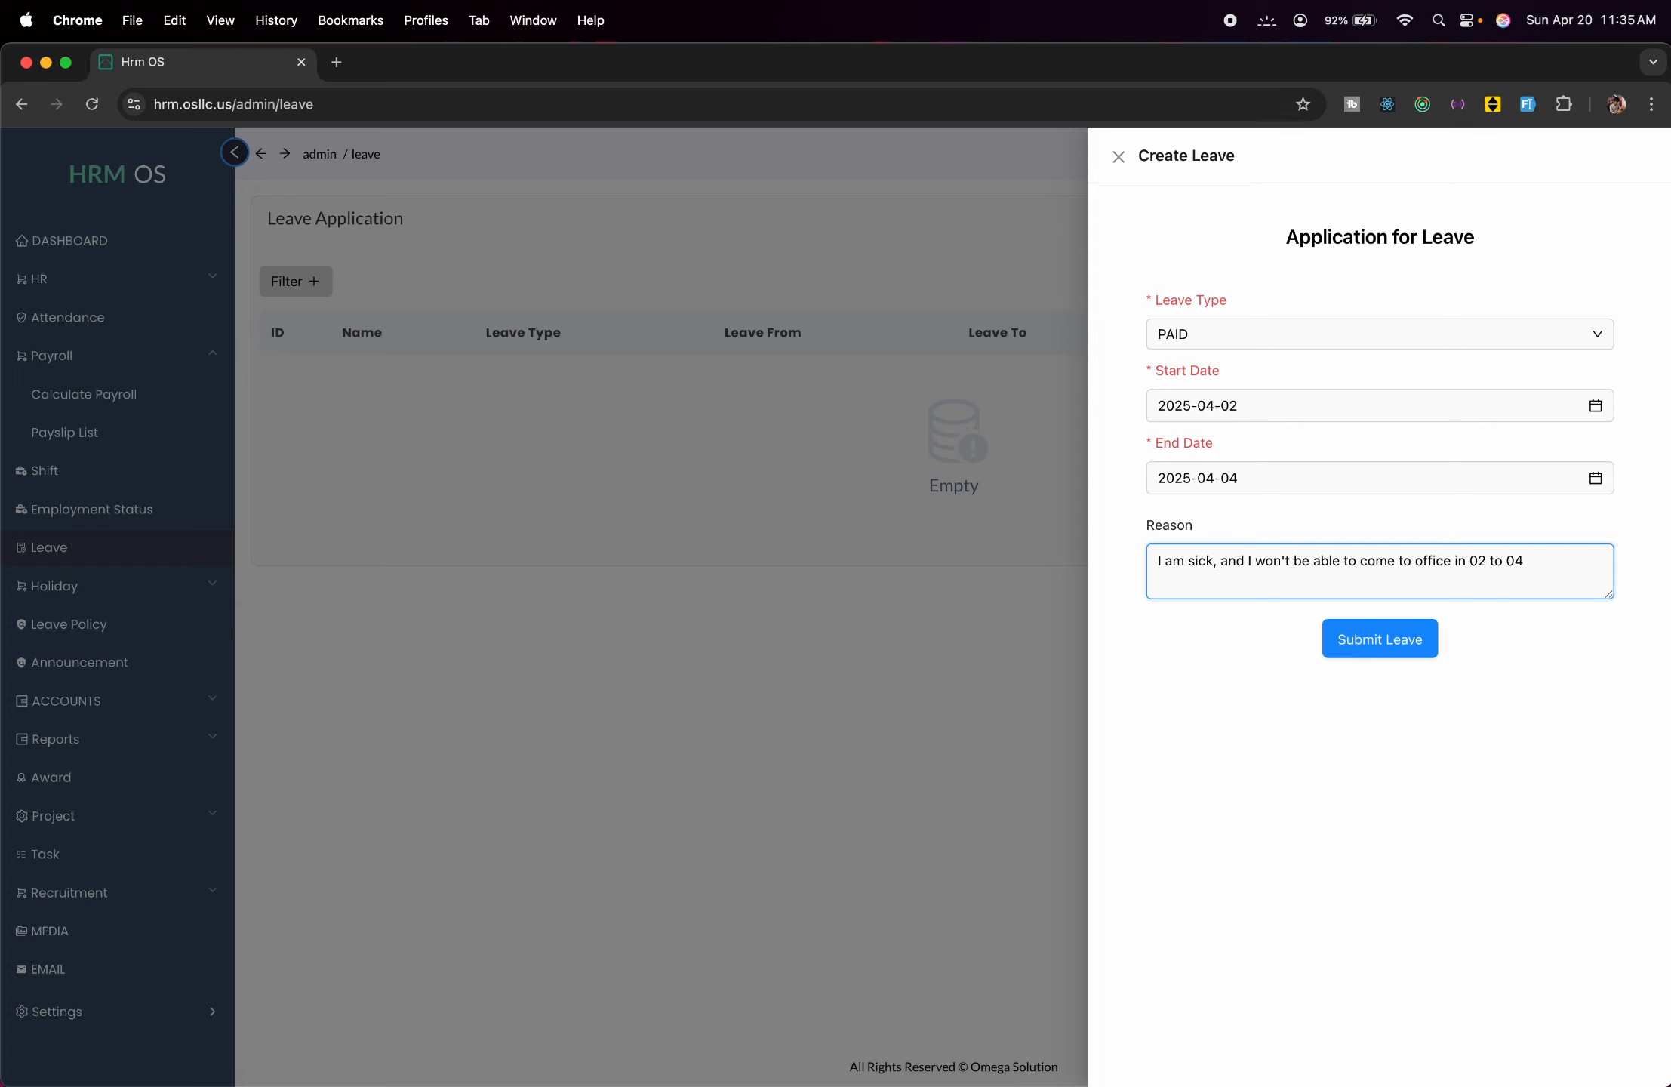
{"action": "type", "text": " .Sorry for the inconvinience"}
{"action": "key", "text": "alt+BackSpace"}
{"action": "type", "text": "trouble."}
{"action": "left_click", "coordinate": [1388, 638]}
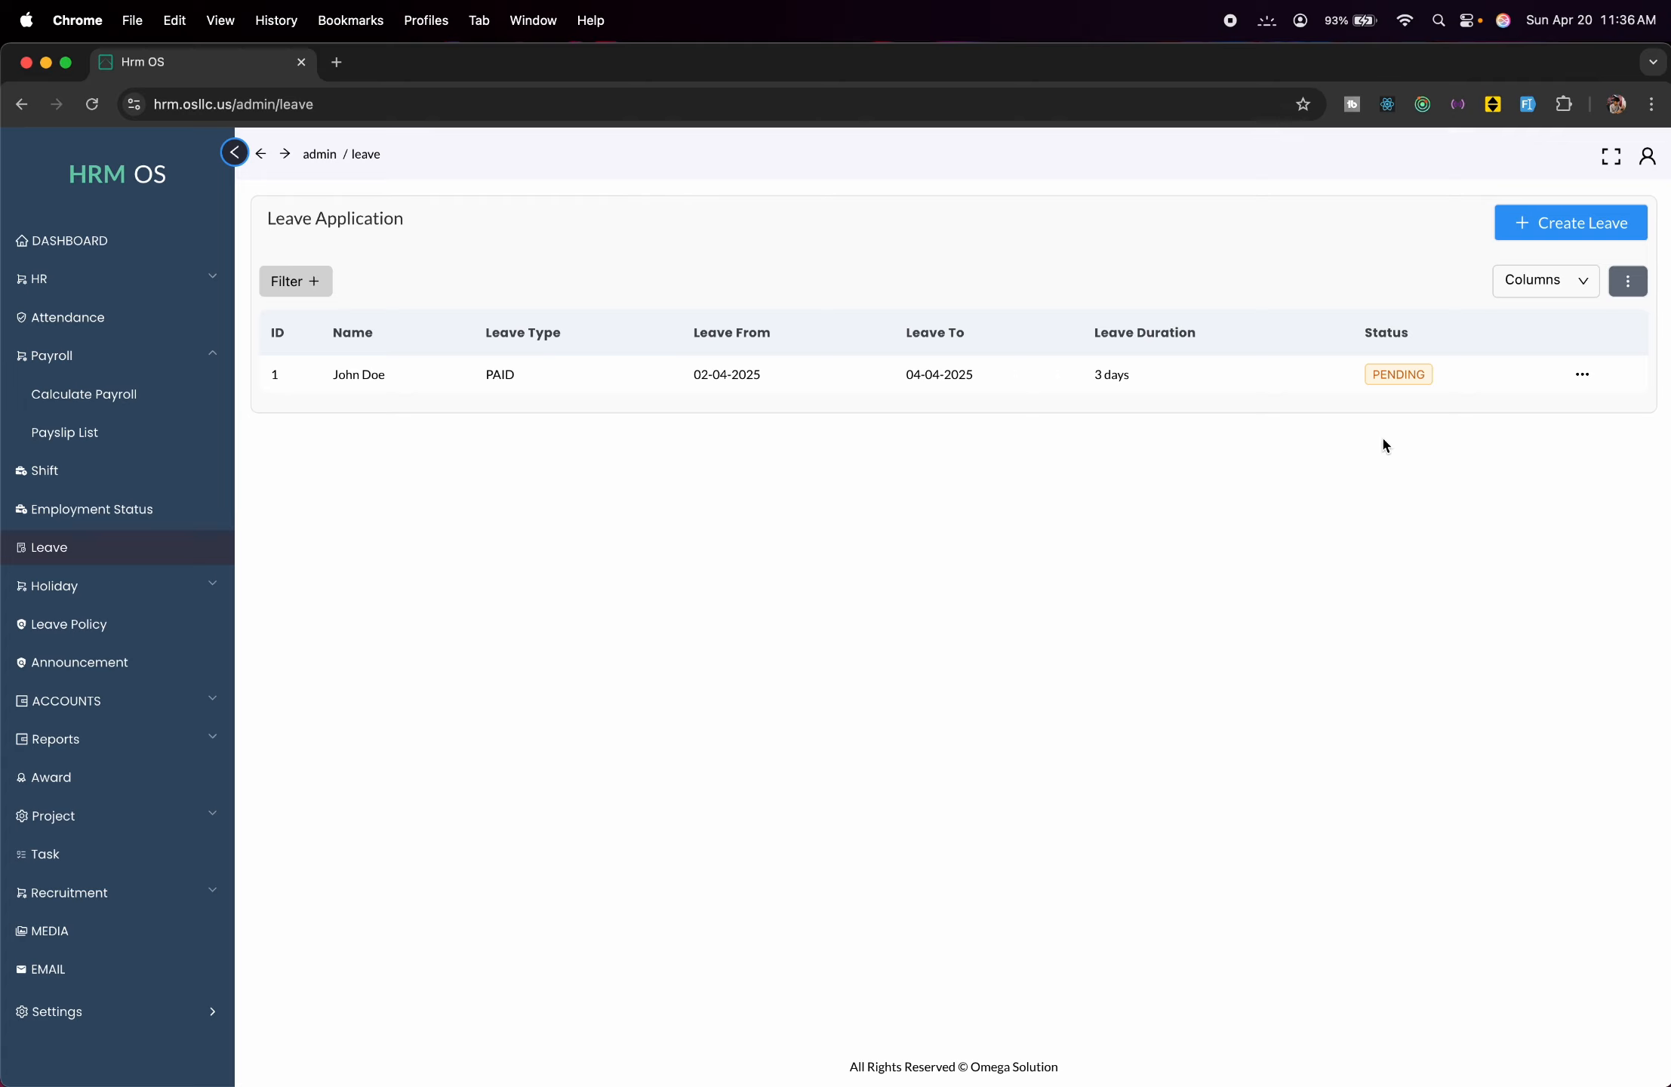
Review leave application 1 and accept it as ACCEPTED from 02-04-2025 to 04-04-2025.
{"action": "left_click", "coordinate": [1579, 371]}
{"action": "left_click", "coordinate": [1532, 419]}
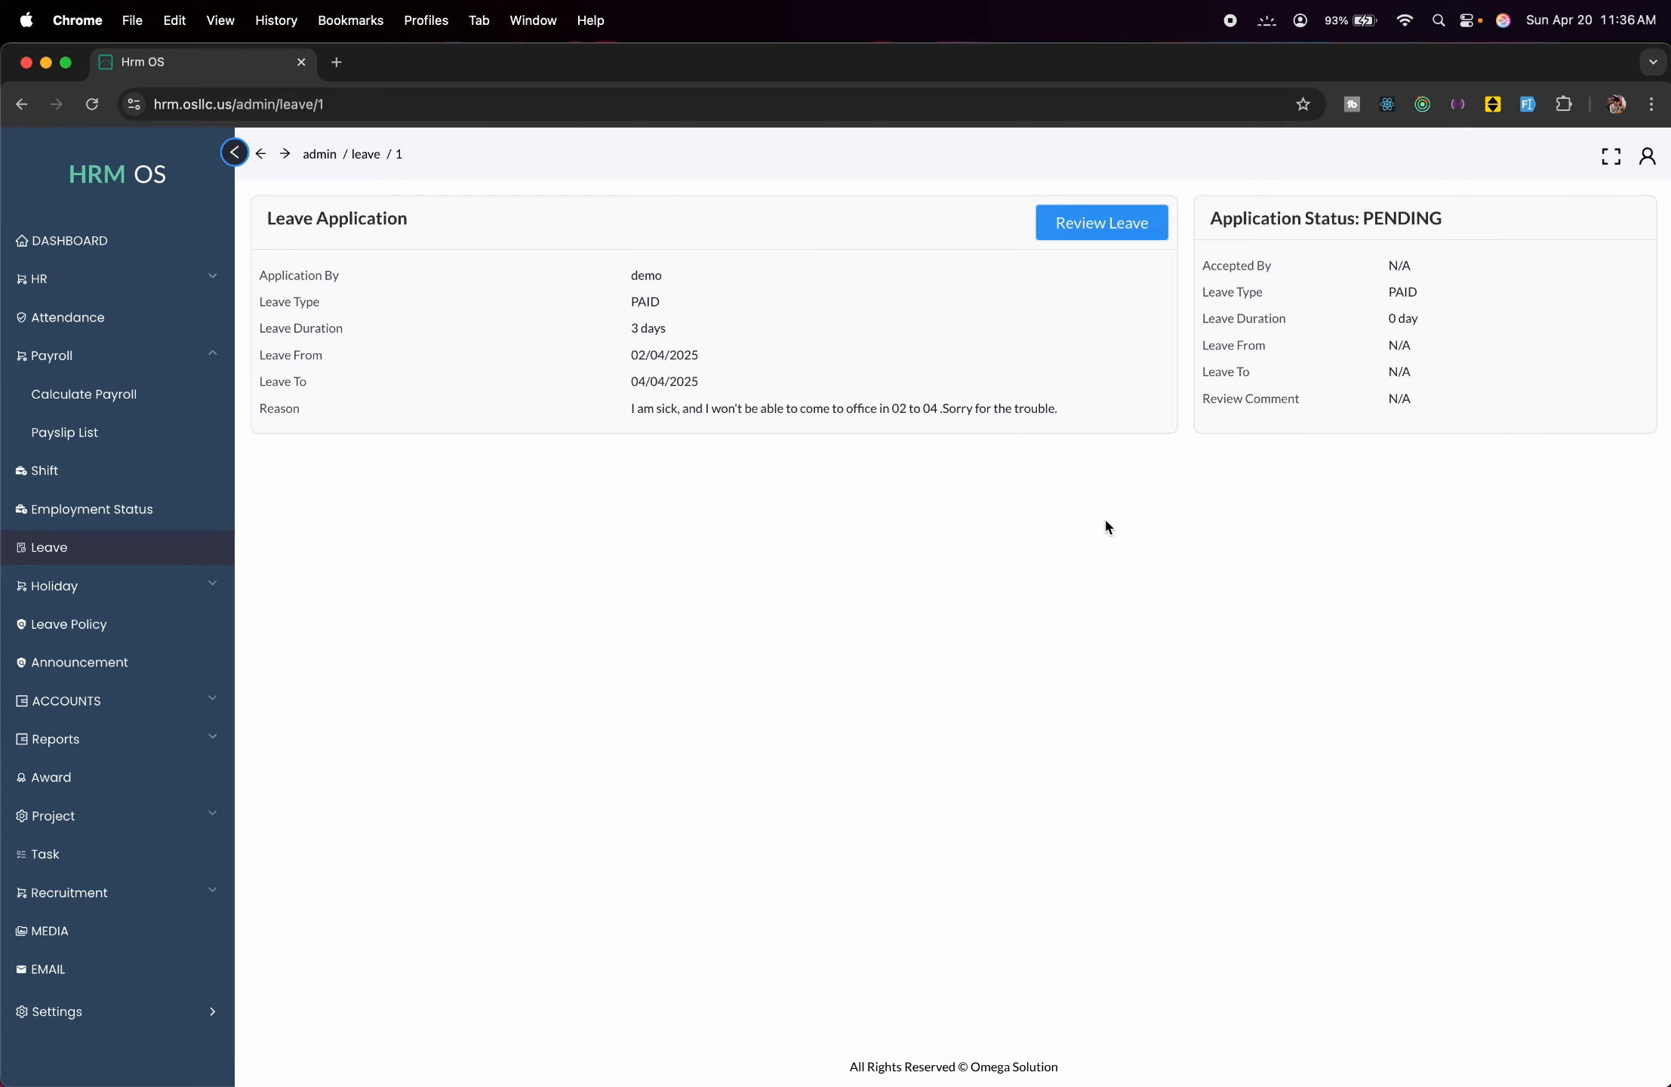
{"action": "left_click", "coordinate": [1104, 235]}
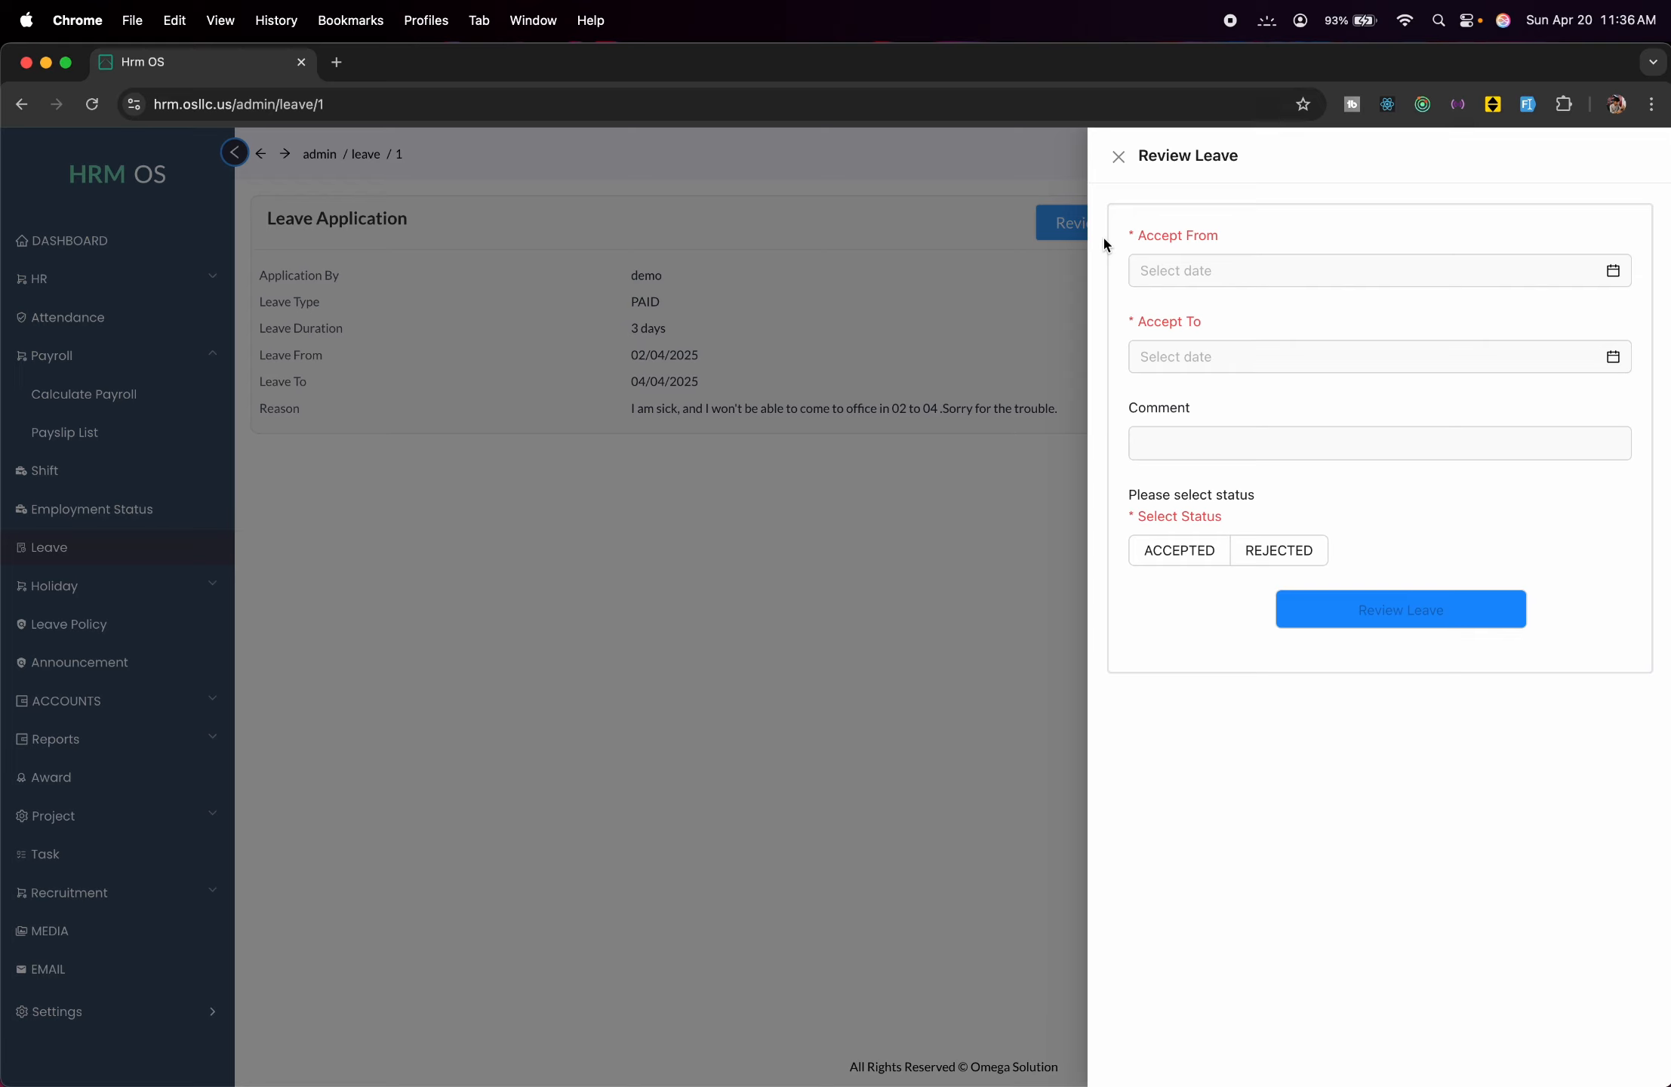
{"action": "left_click", "coordinate": [1235, 271]}
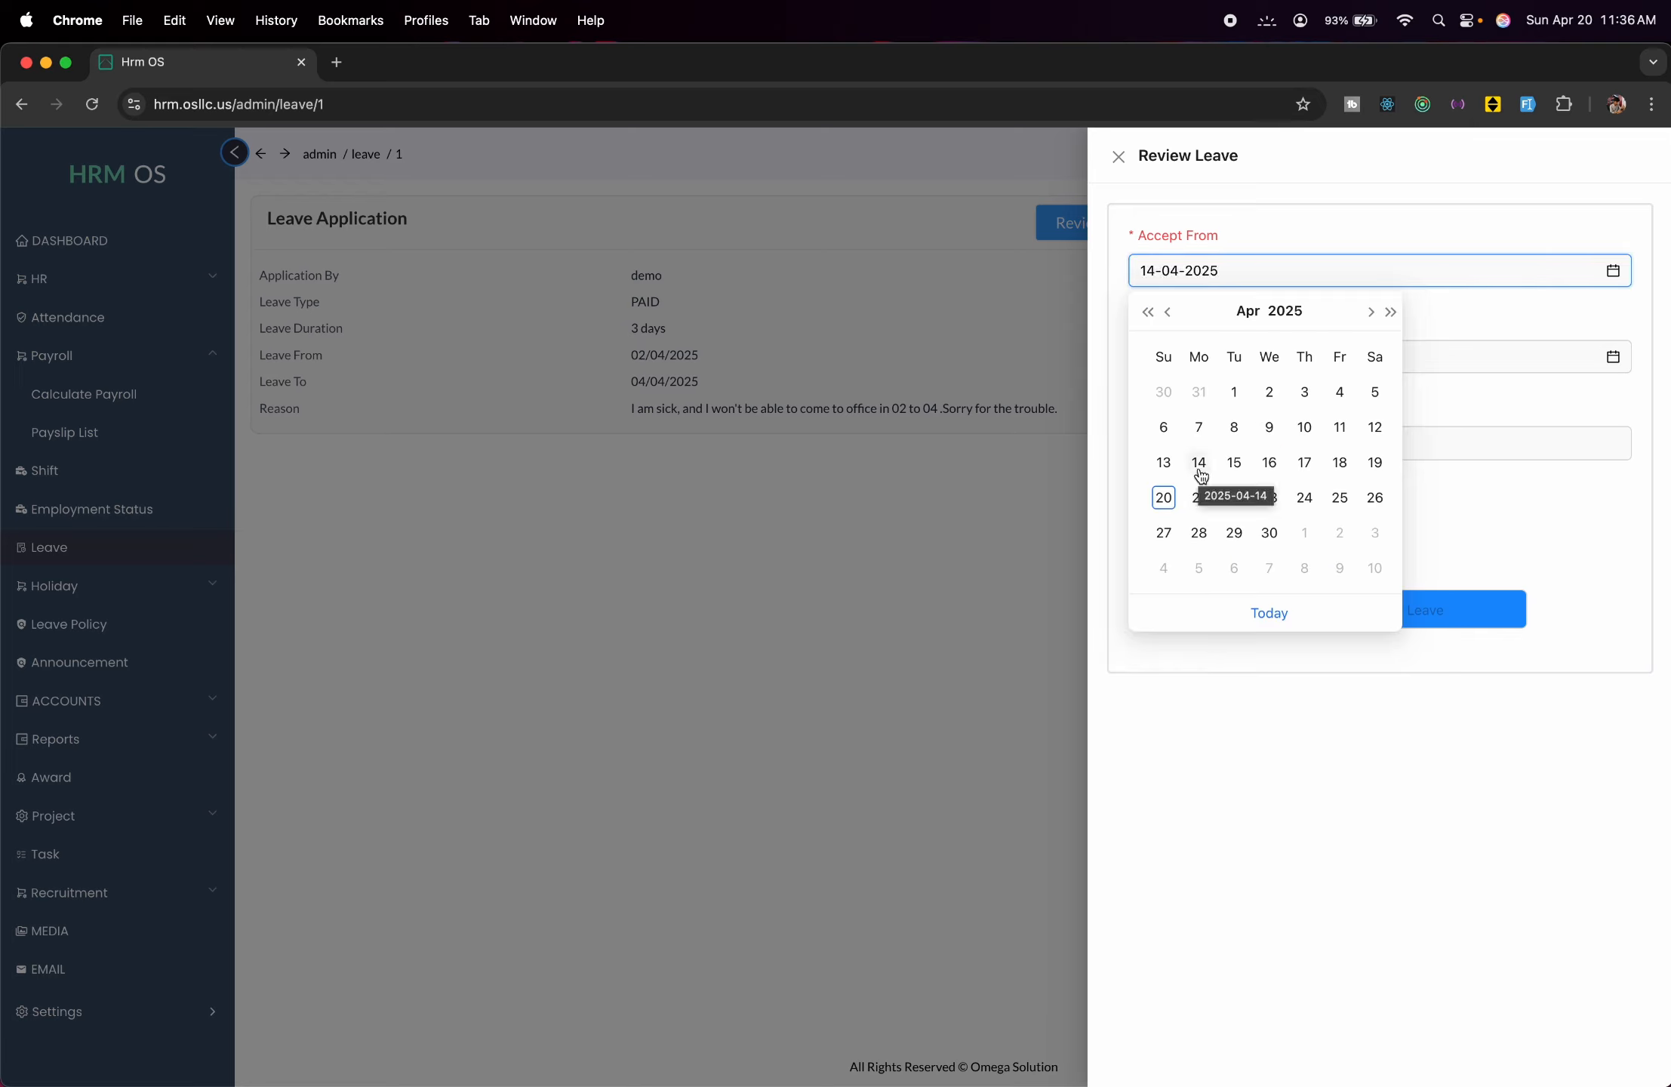
{"action": "left_click", "coordinate": [1270, 391]}
{"action": "left_click", "coordinate": [1265, 370]}
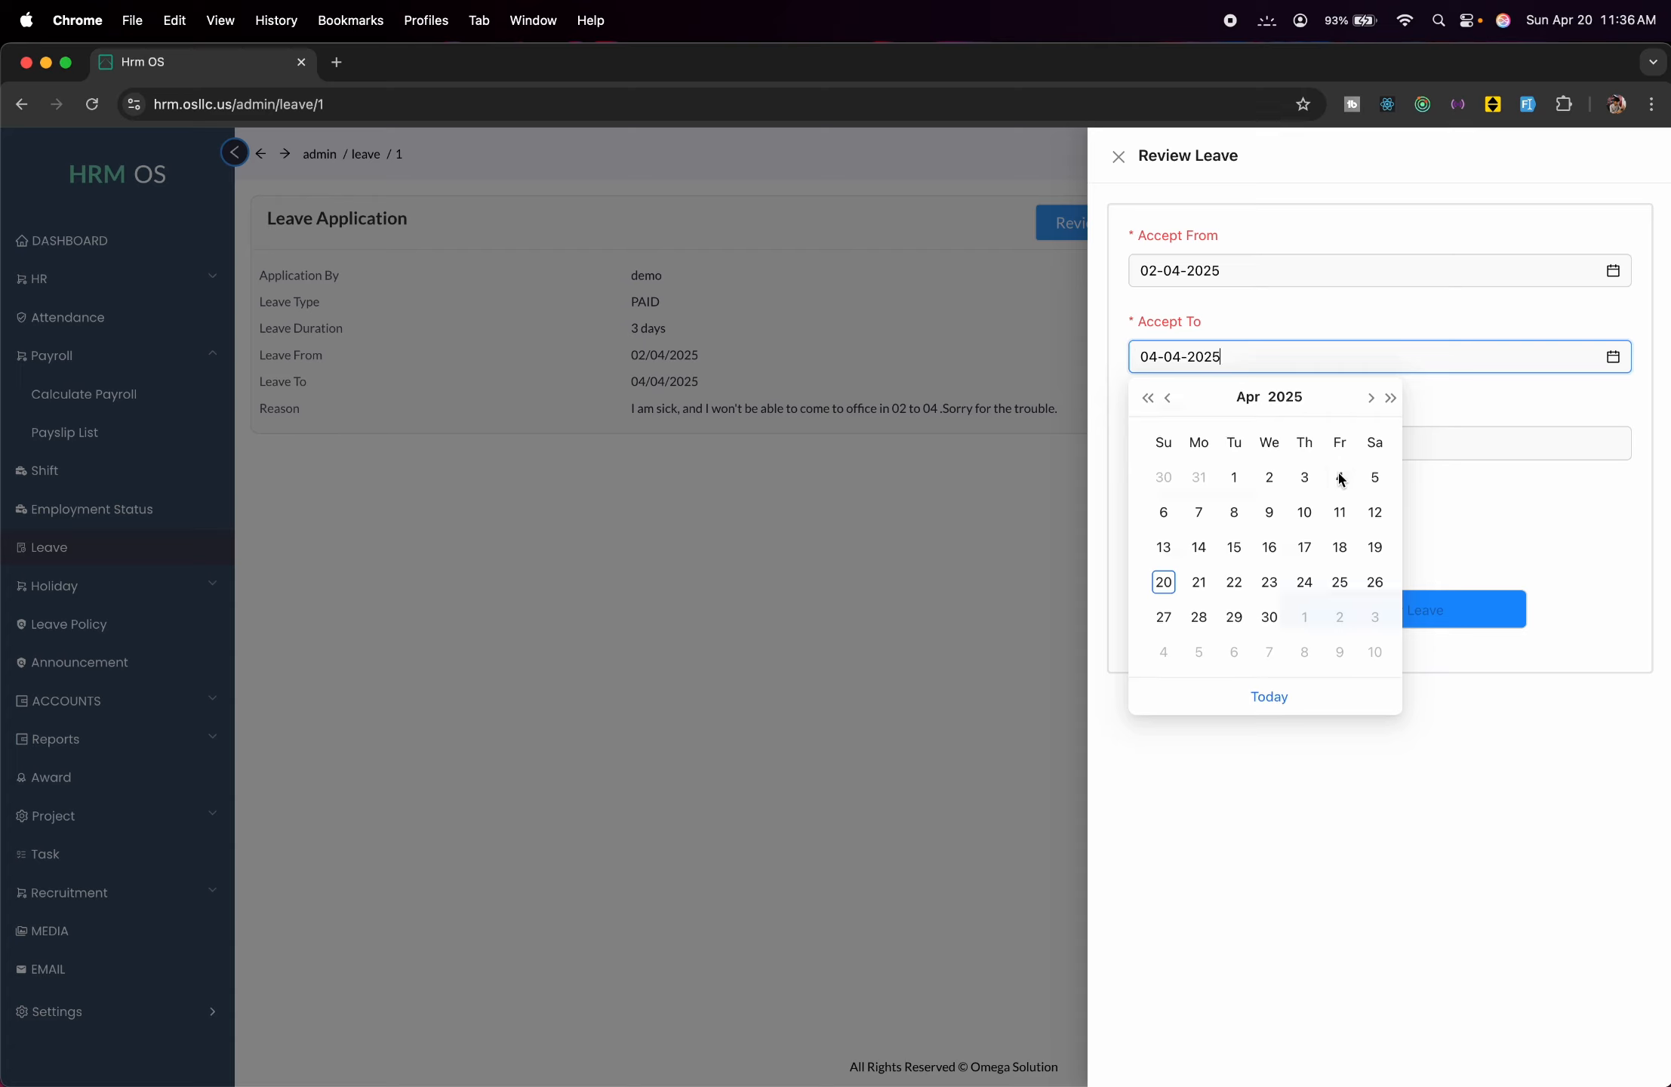
{"action": "left_click", "coordinate": [1341, 477]}
{"action": "left_click", "coordinate": [1195, 558]}
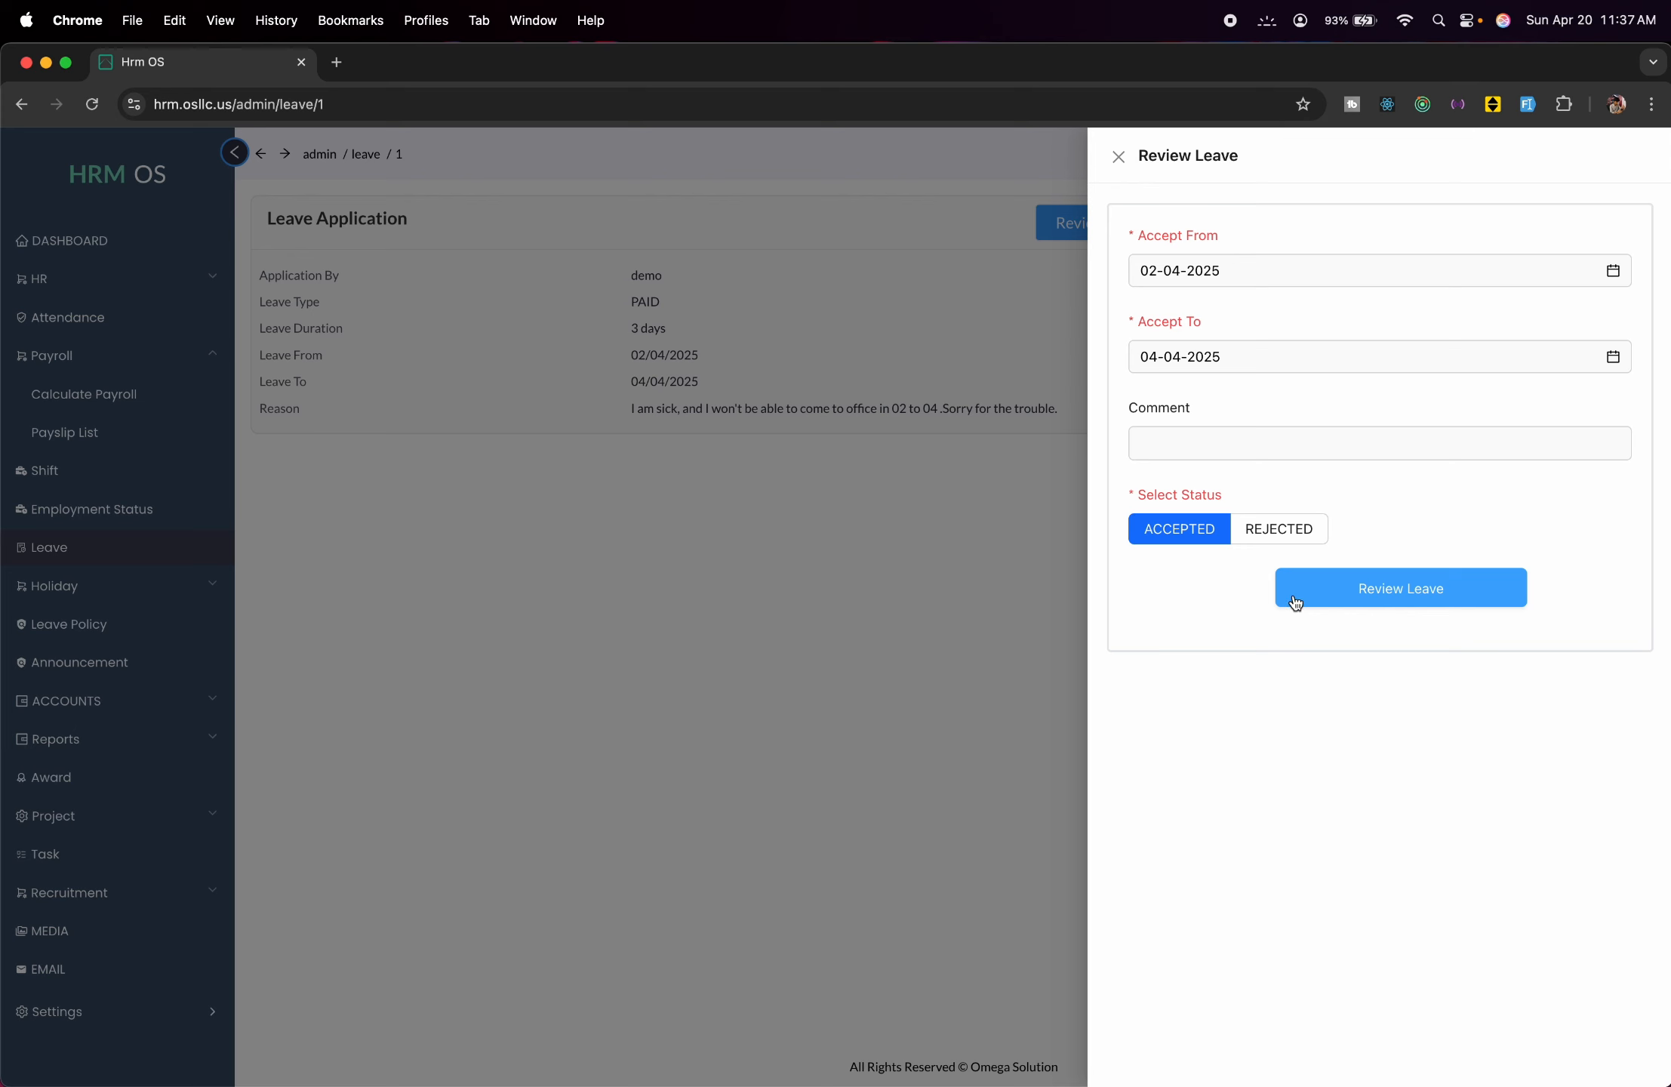
{"action": "left_click", "coordinate": [910, 530]}
Bring up the Weekly Holiday list, checking the Public Holiday list along the way.
{"action": "left_click", "coordinate": [146, 570]}
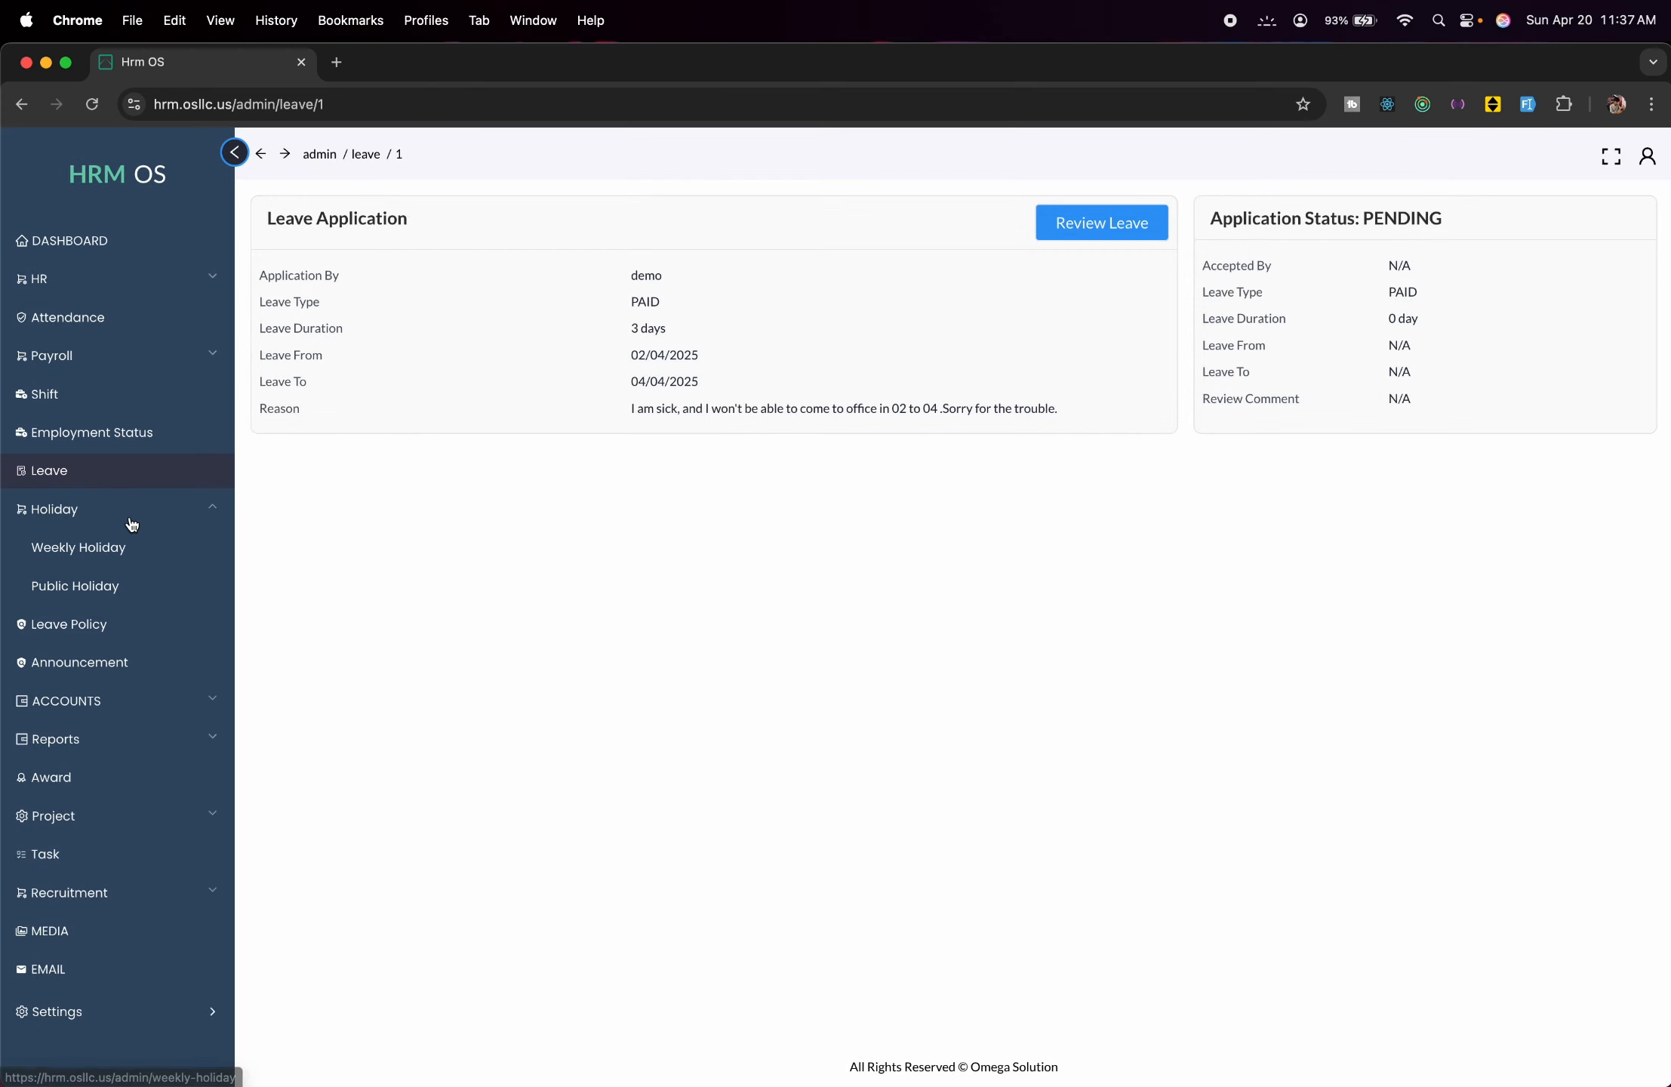
{"action": "left_click", "coordinate": [146, 552]}
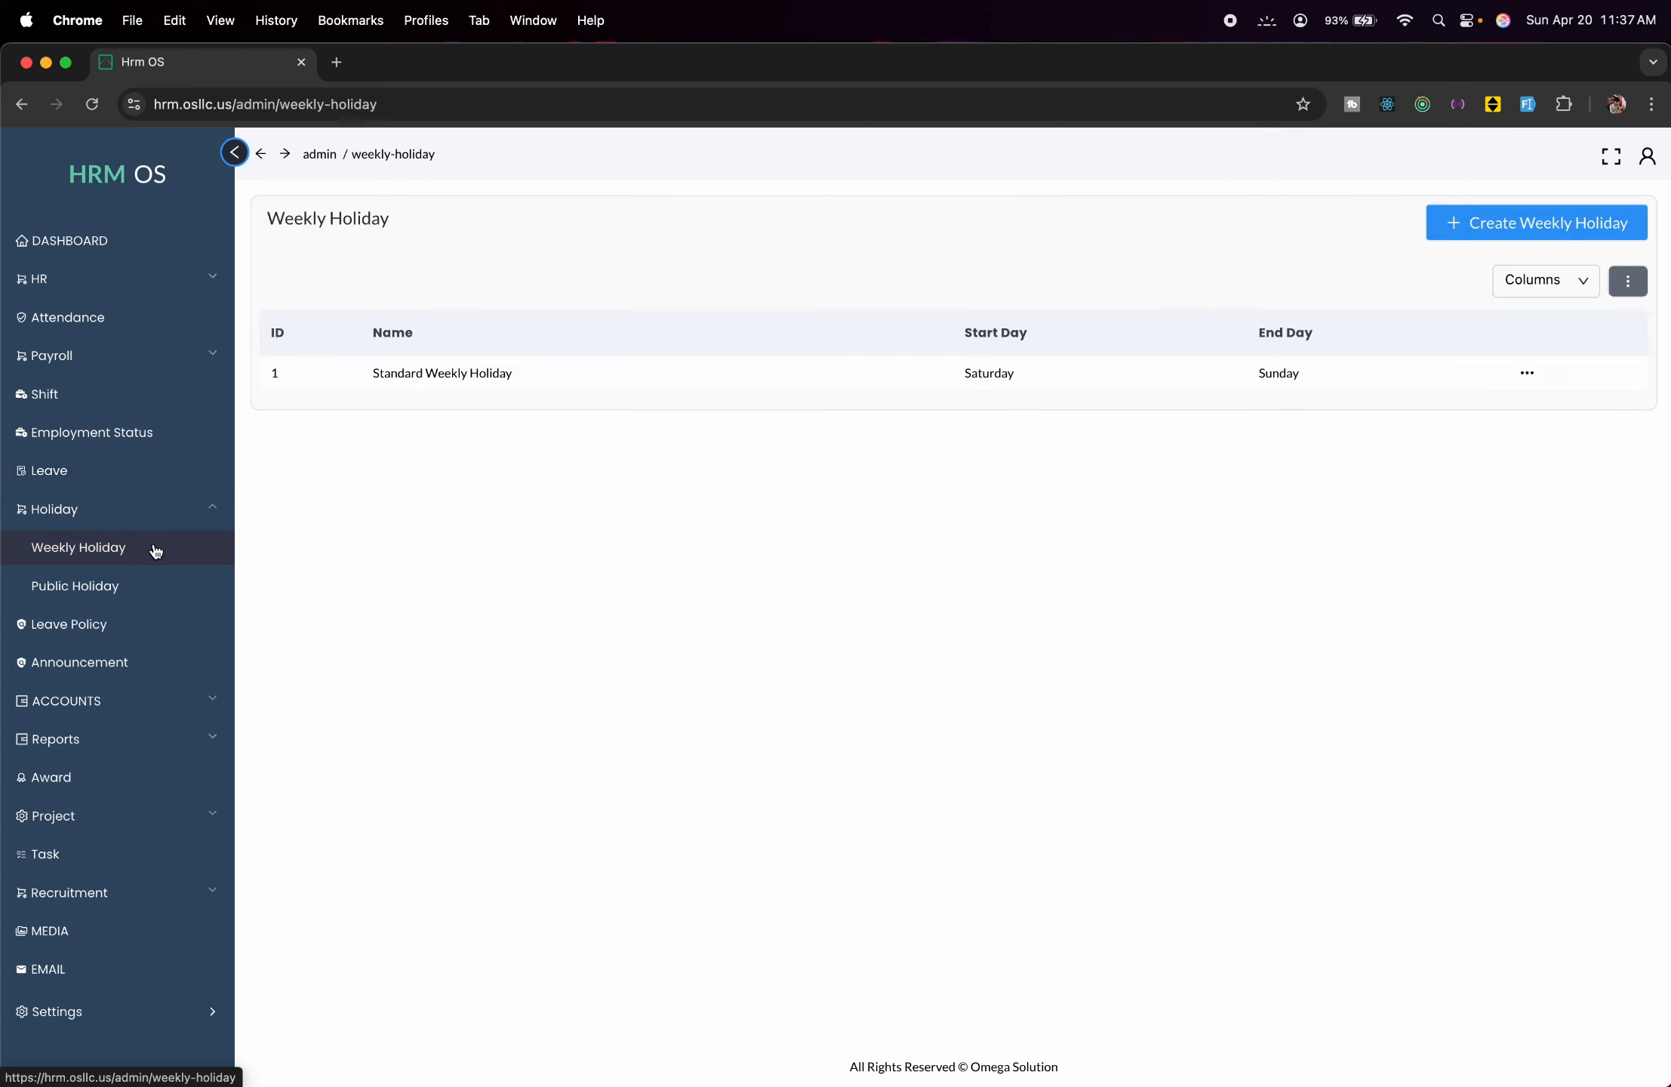
{"action": "left_click", "coordinate": [154, 595]}
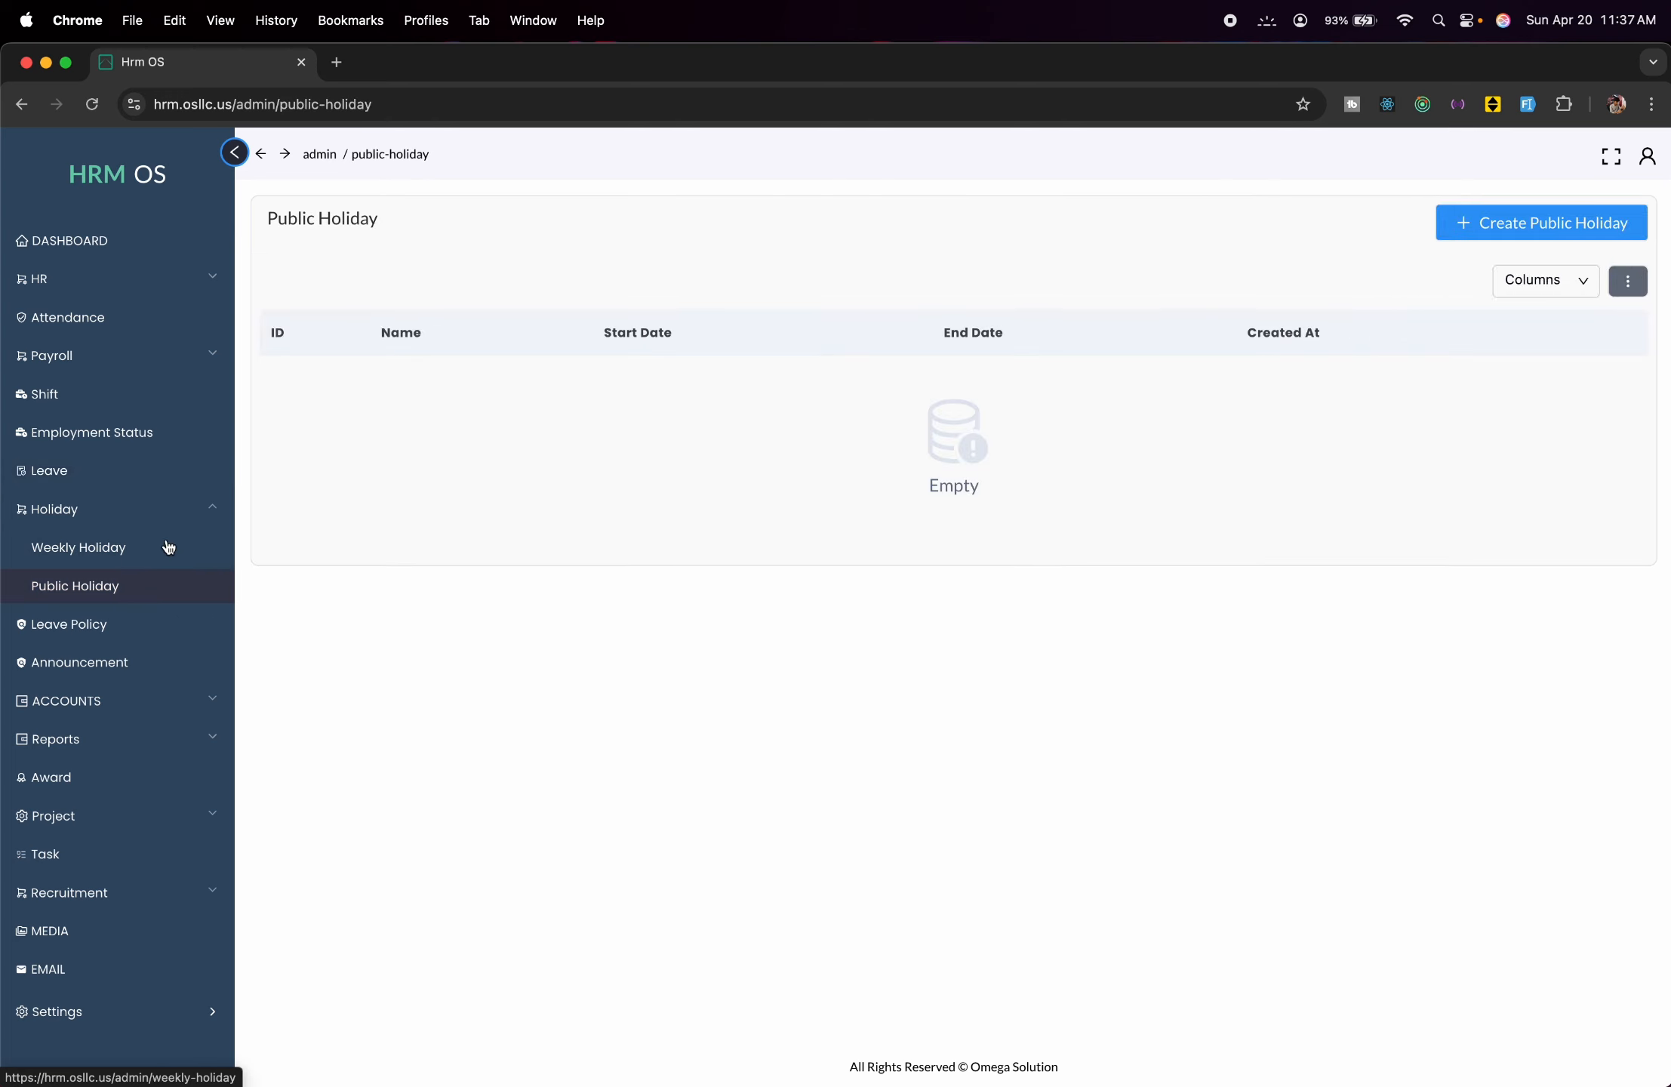
{"action": "left_click", "coordinate": [168, 560]}
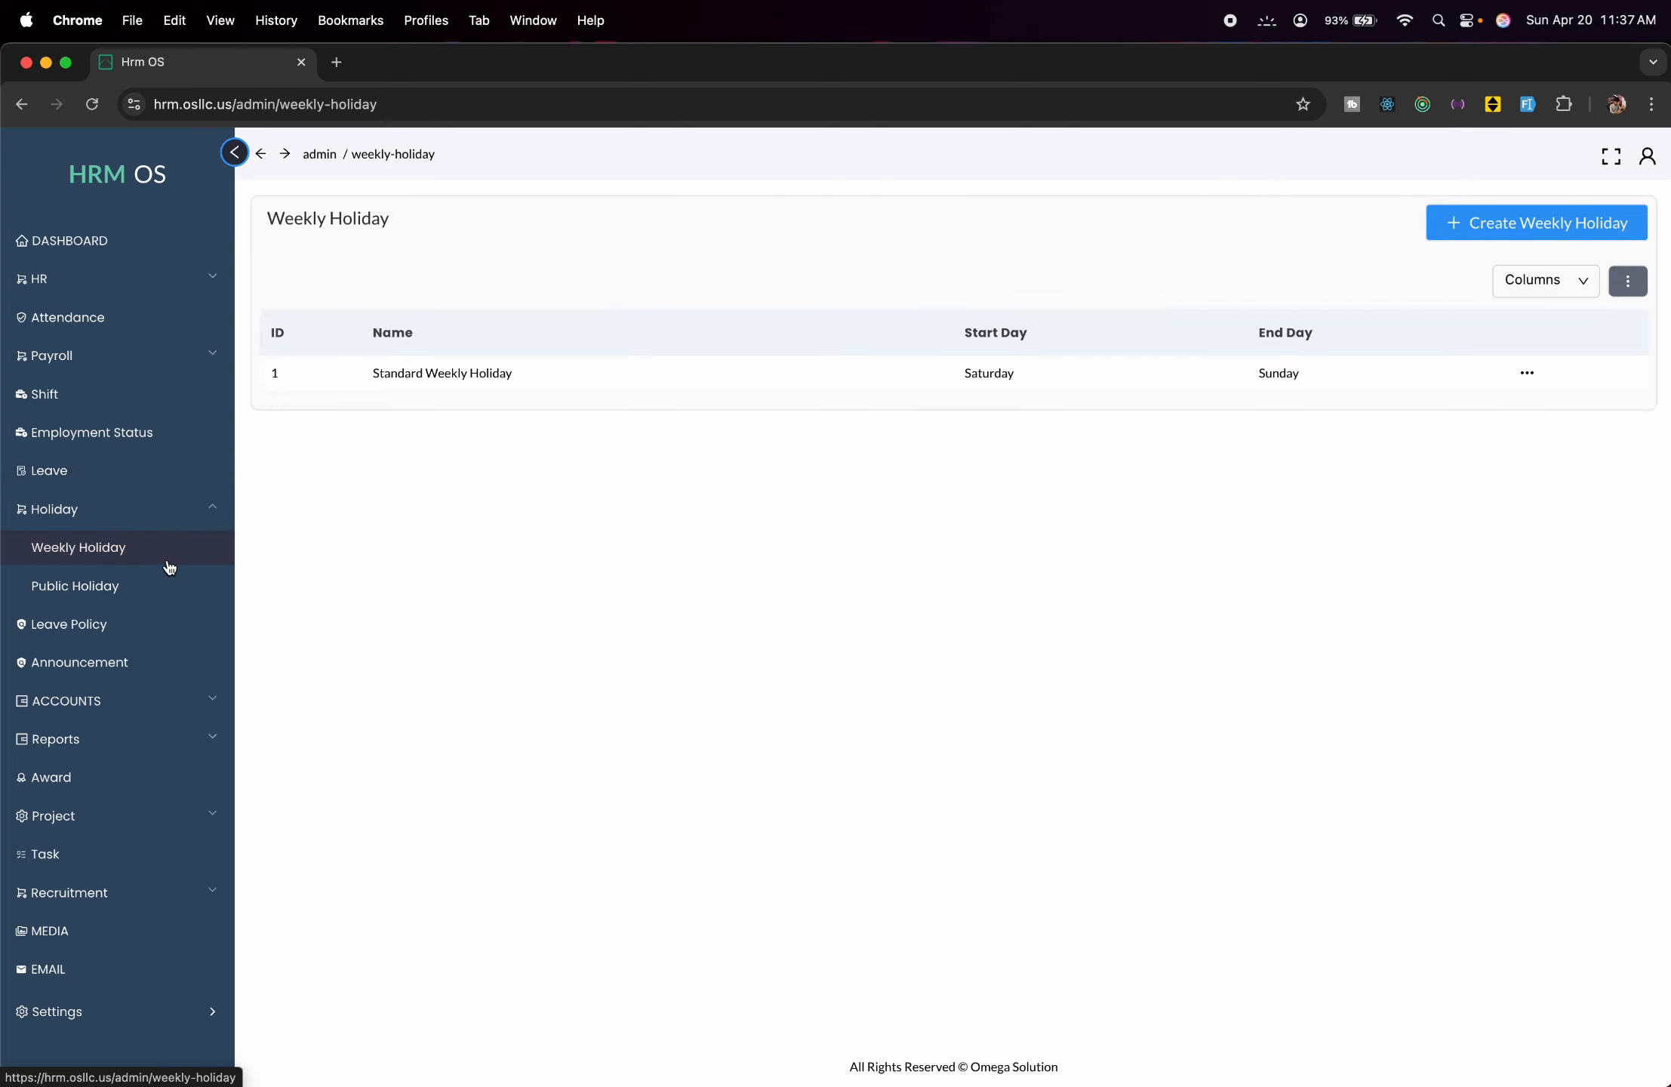
Create the weekly holiday 'Standard 2' with Friday as start day and Saturday as end day.
{"action": "left_click", "coordinate": [1498, 240]}
{"action": "left_click", "coordinate": [1212, 261]}
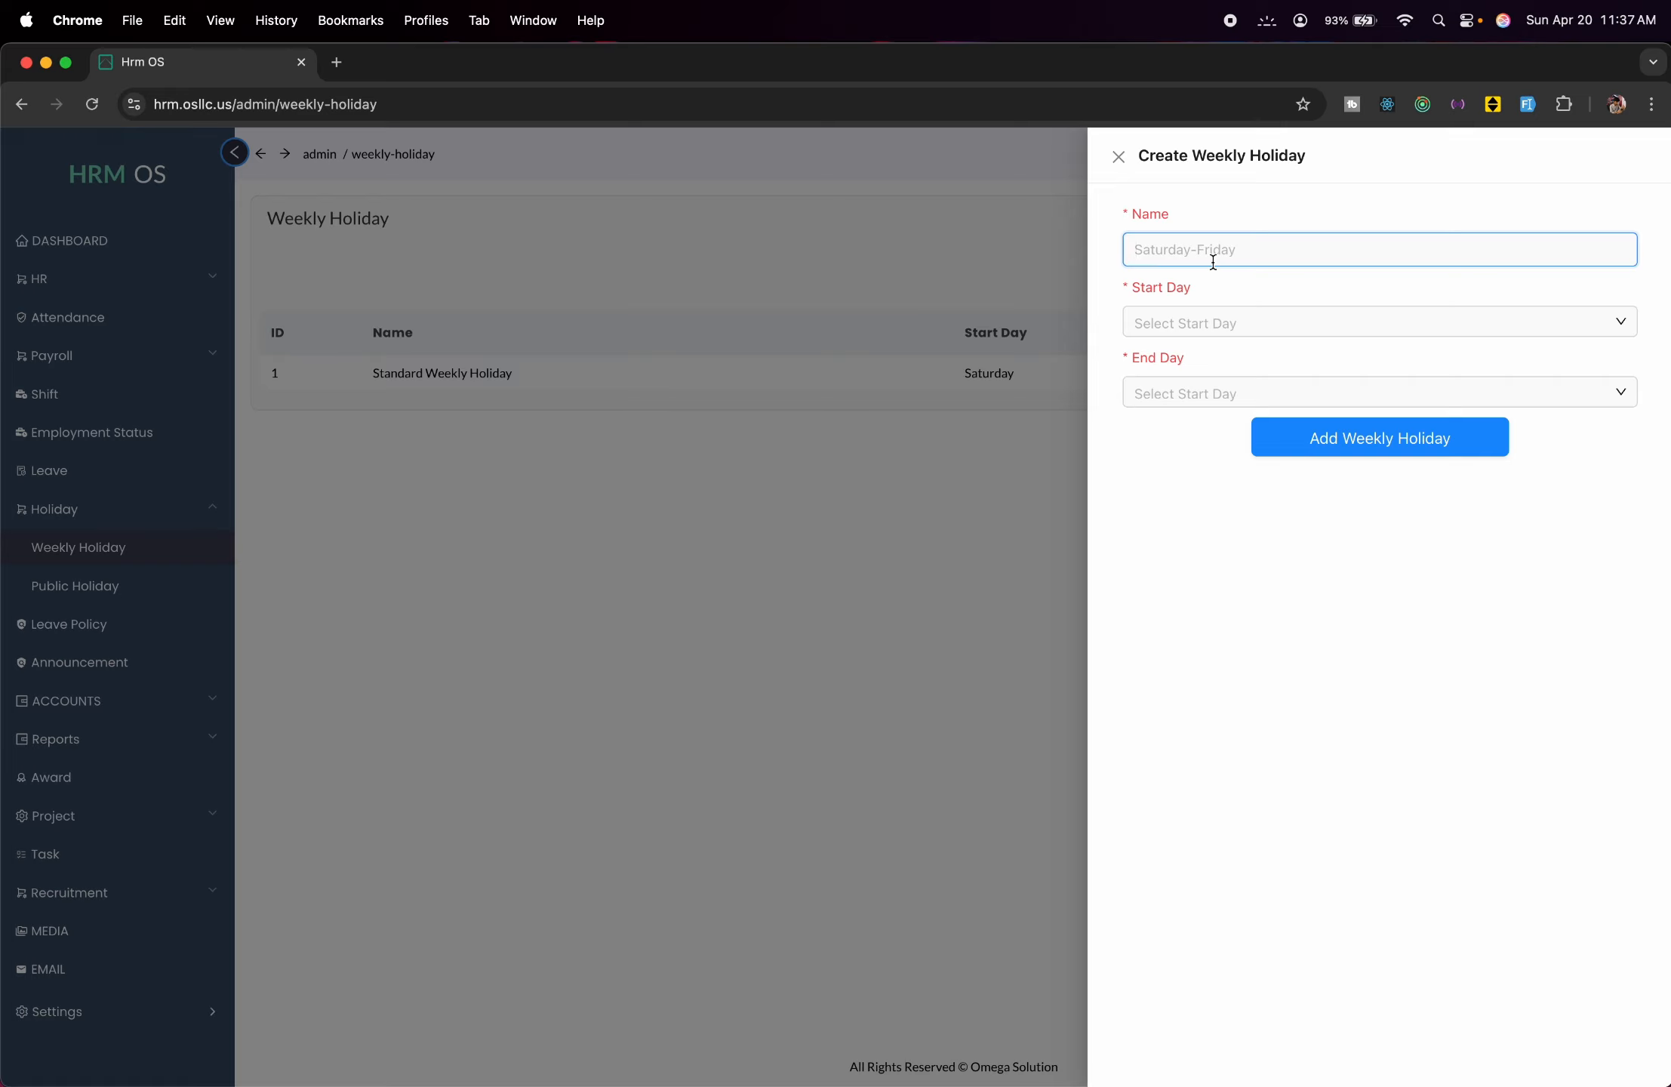
{"action": "type", "text": "Standard 2"}
{"action": "left_click", "coordinate": [1247, 317]}
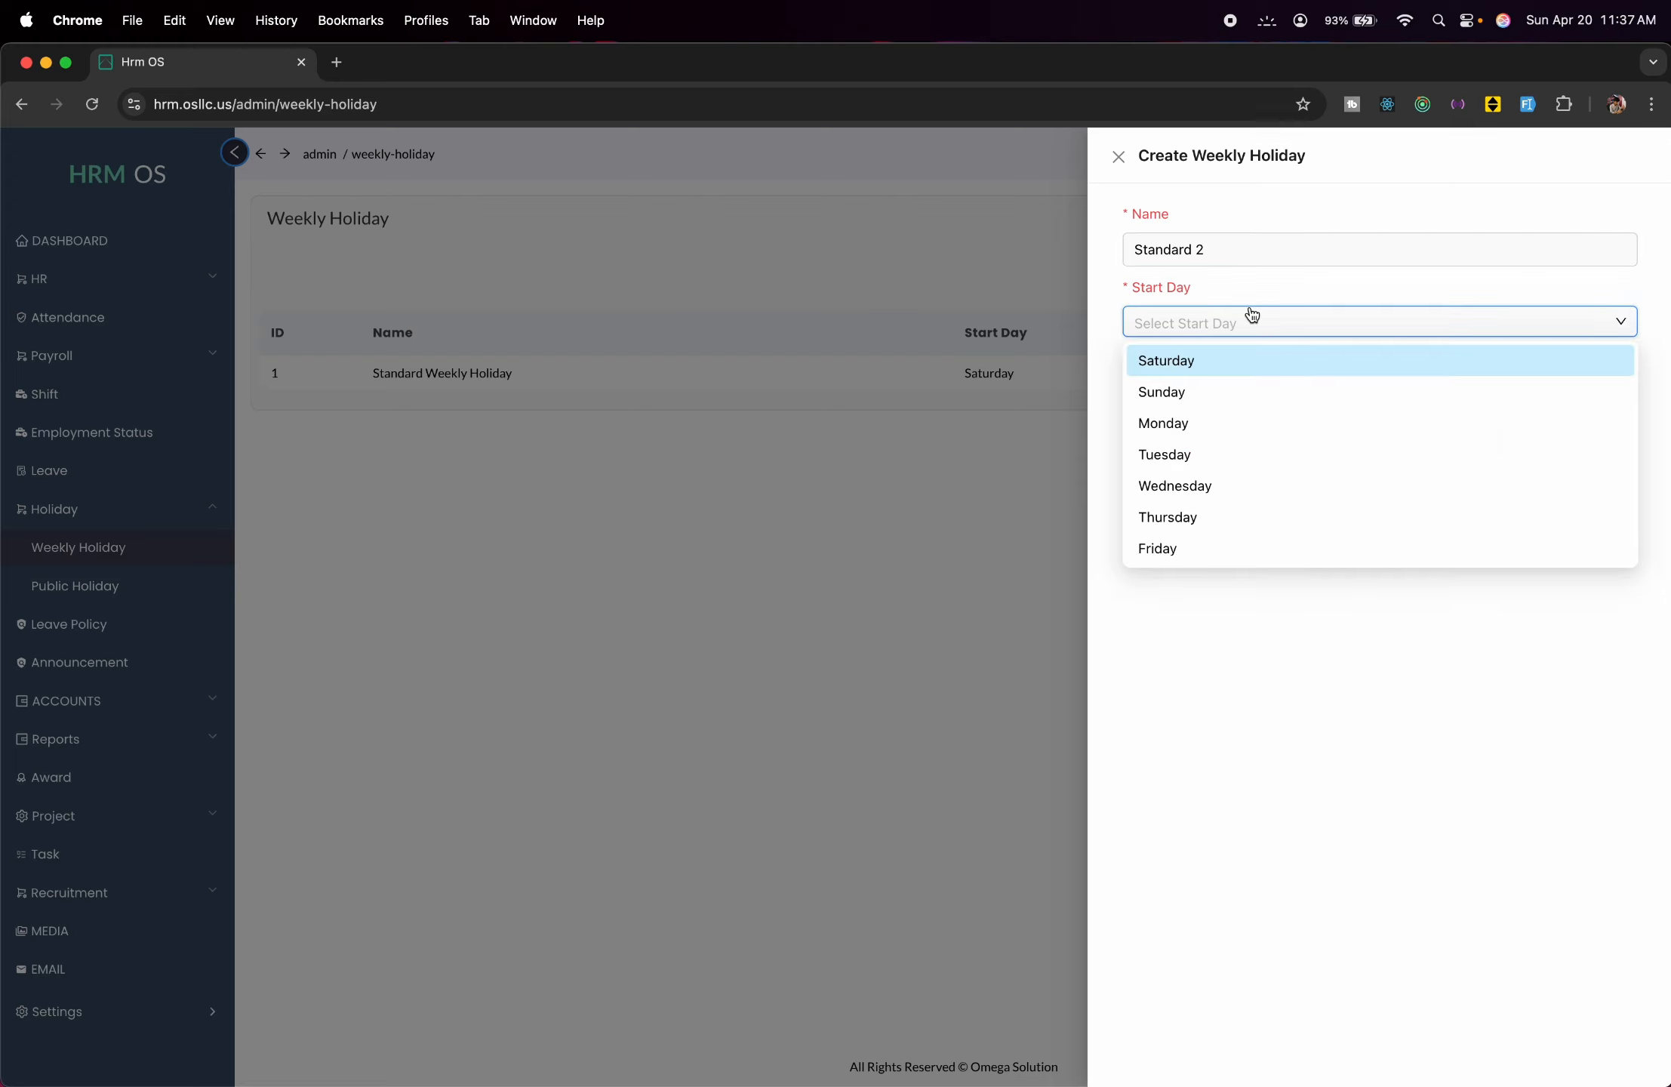
{"action": "left_click", "coordinate": [1264, 549]}
{"action": "left_click", "coordinate": [1263, 408]}
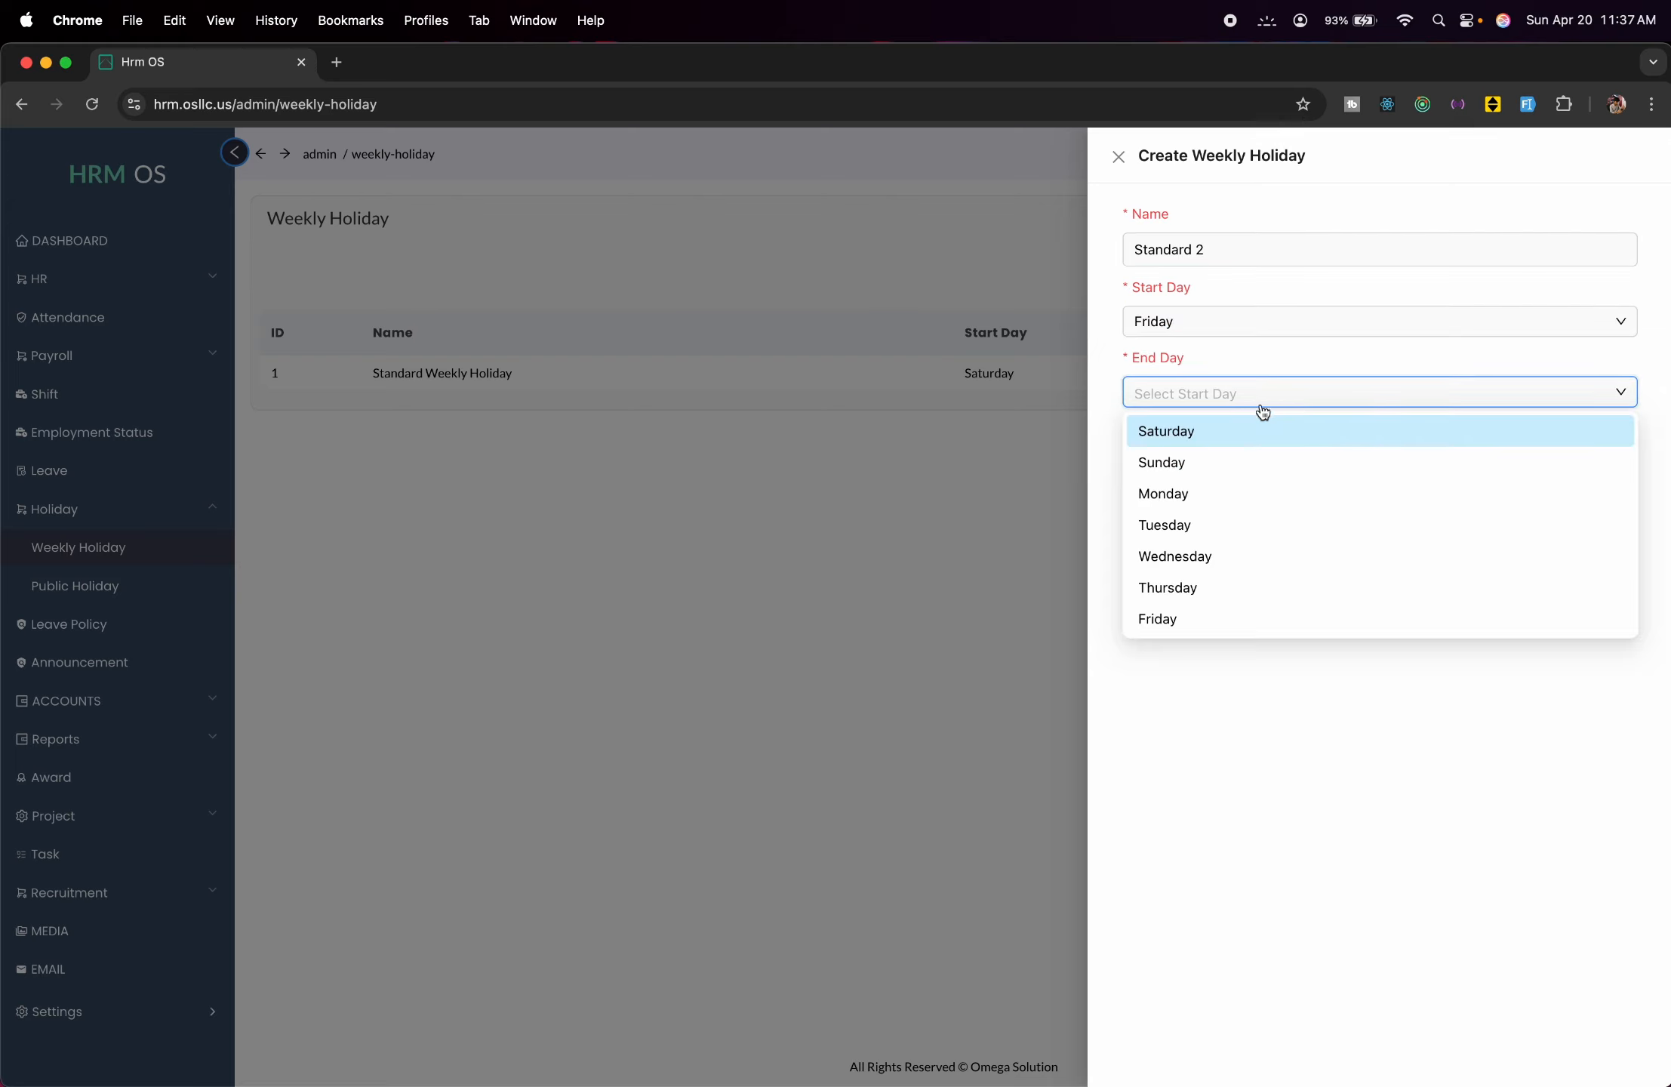
{"action": "left_click", "coordinate": [1219, 439]}
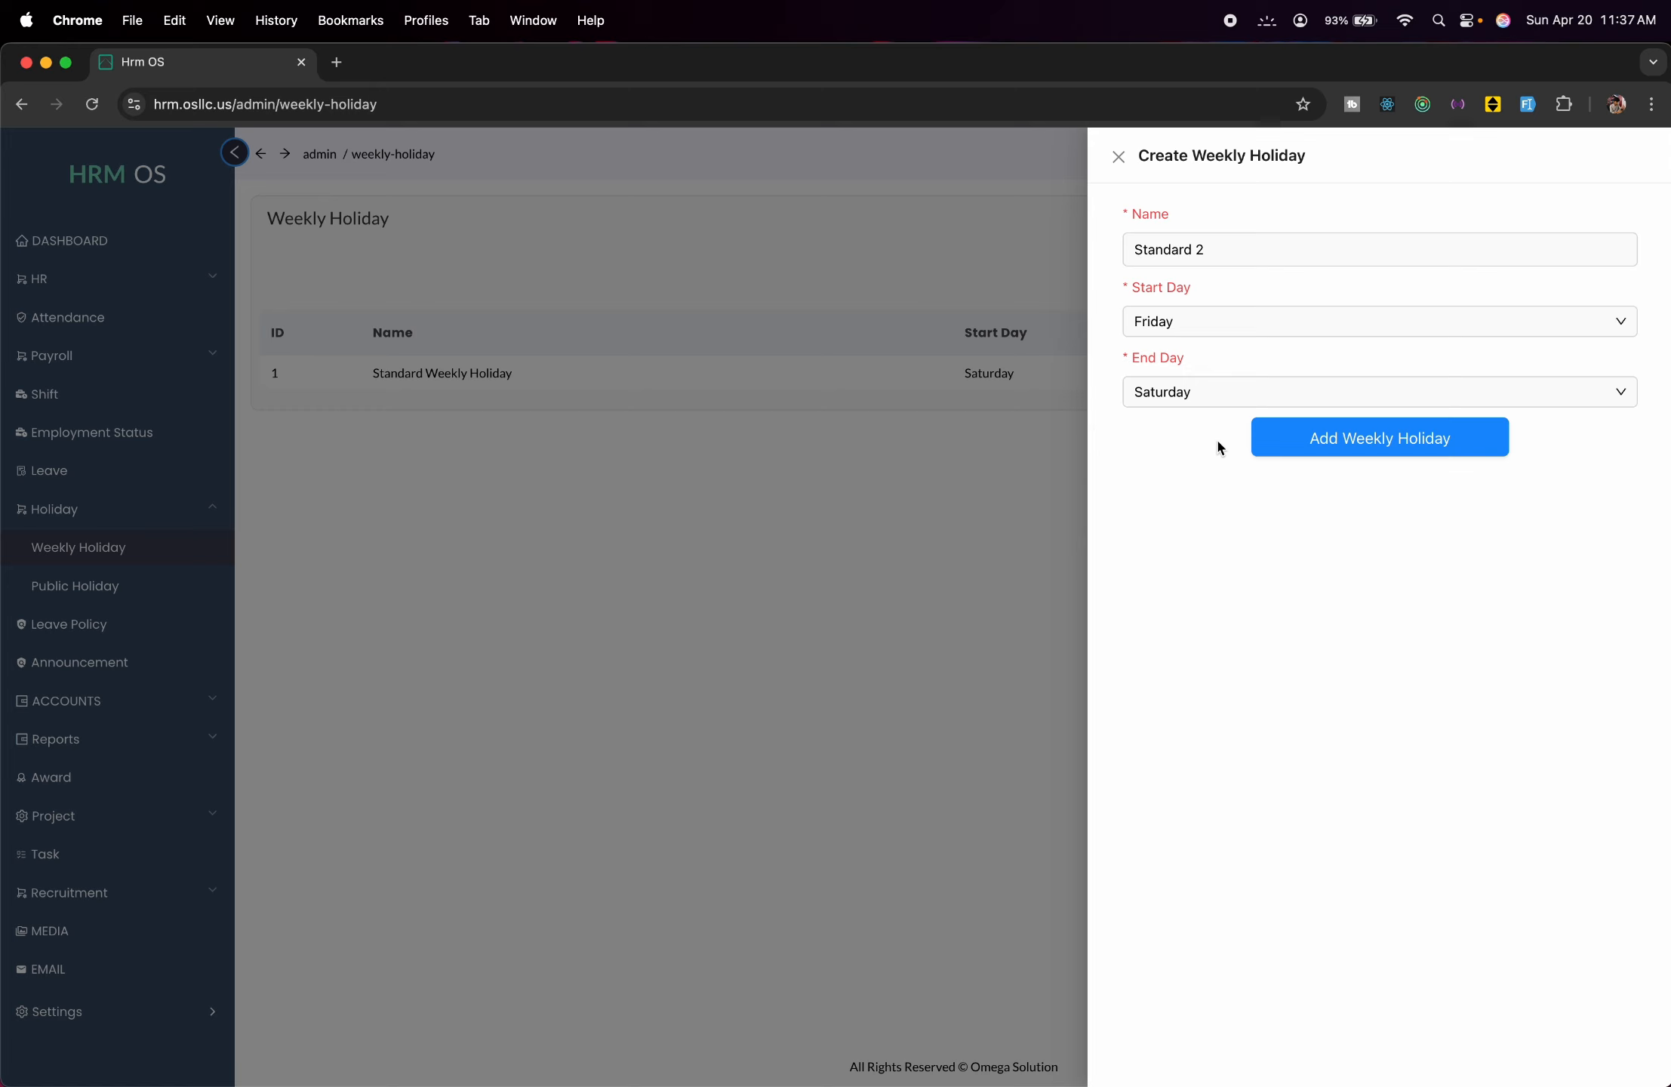
{"action": "left_click", "coordinate": [1259, 450]}
{"action": "left_click", "coordinate": [792, 513]}
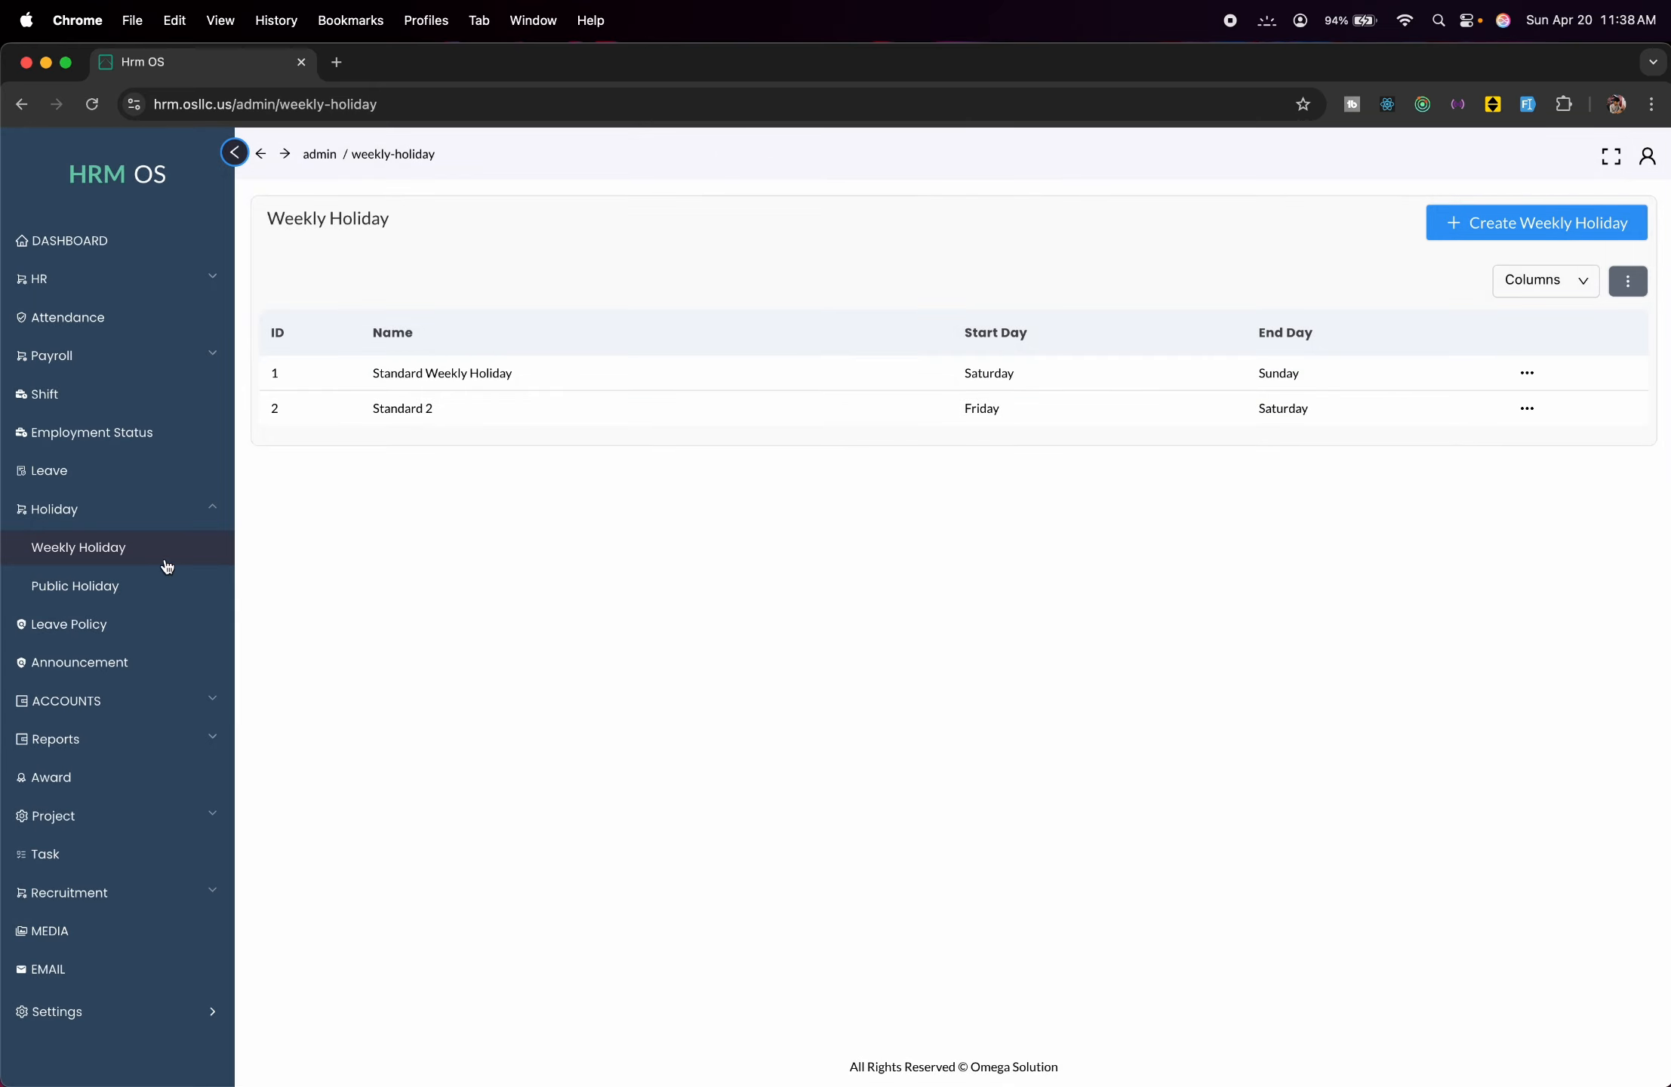
Add a 'New year' public holiday from 2025-01-01 to 2025-01-02, then go to Leave Policy.
{"action": "left_click", "coordinate": [135, 587]}
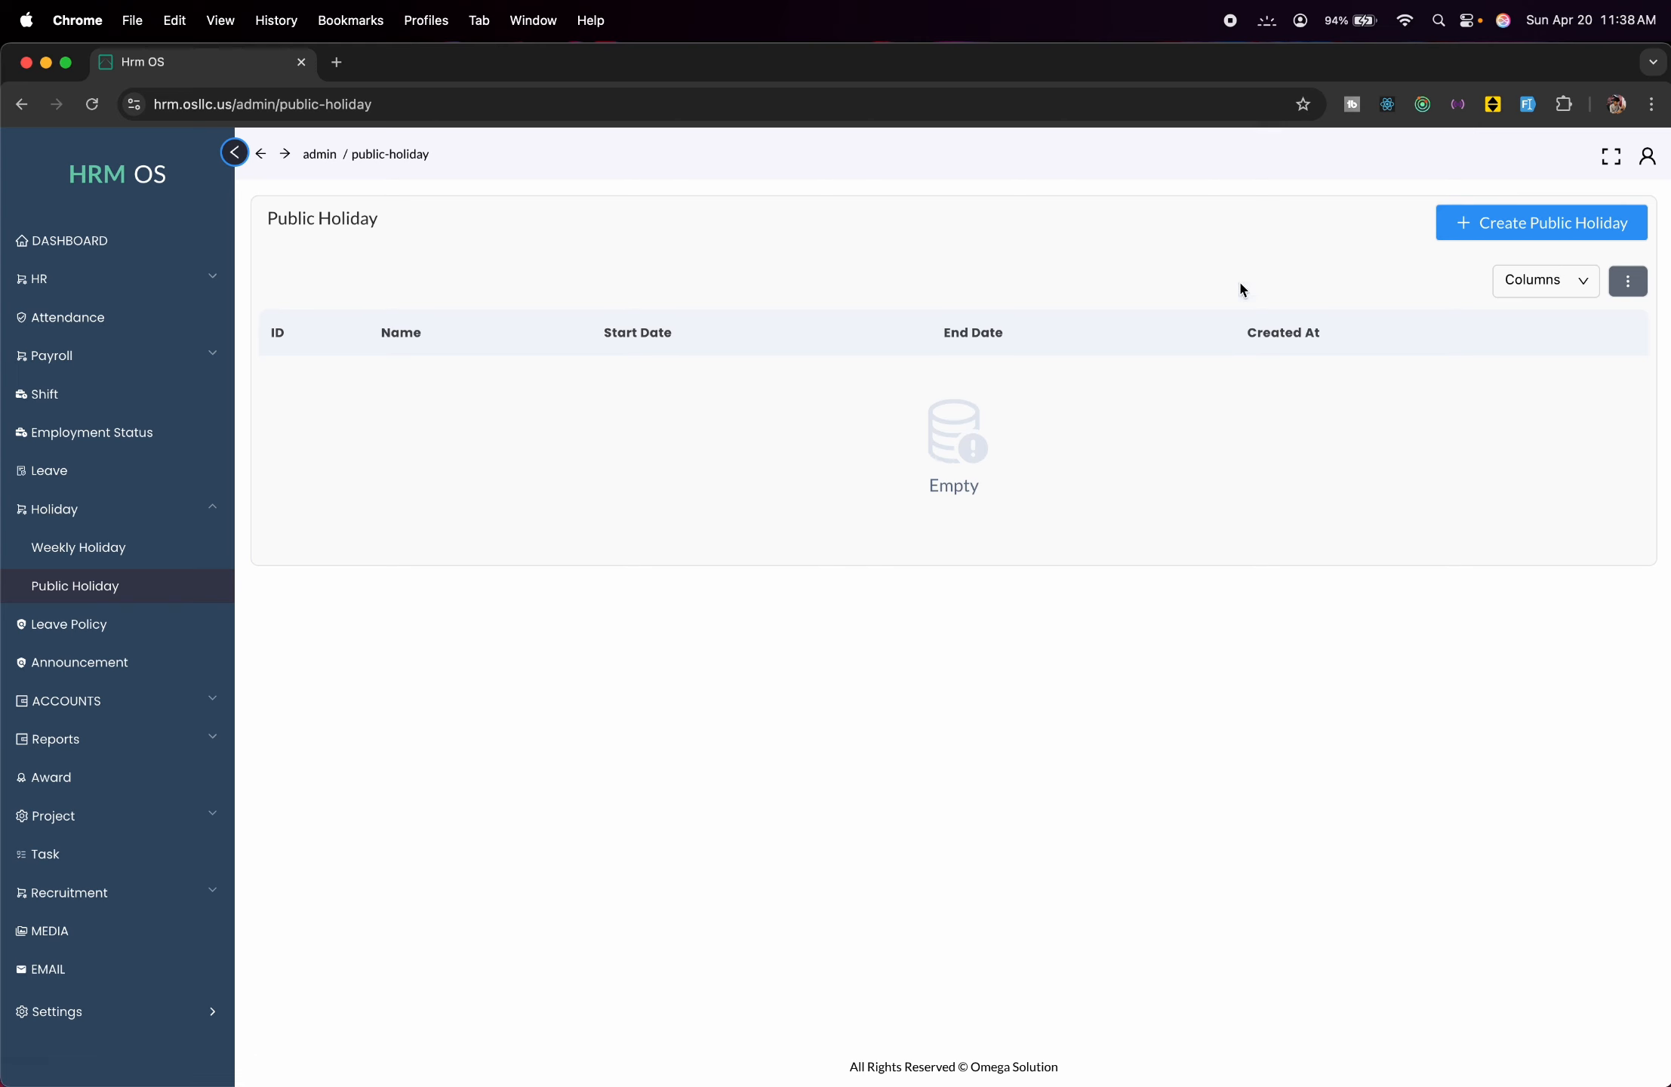
{"action": "left_click", "coordinate": [1540, 222]}
{"action": "left_click", "coordinate": [1331, 252]}
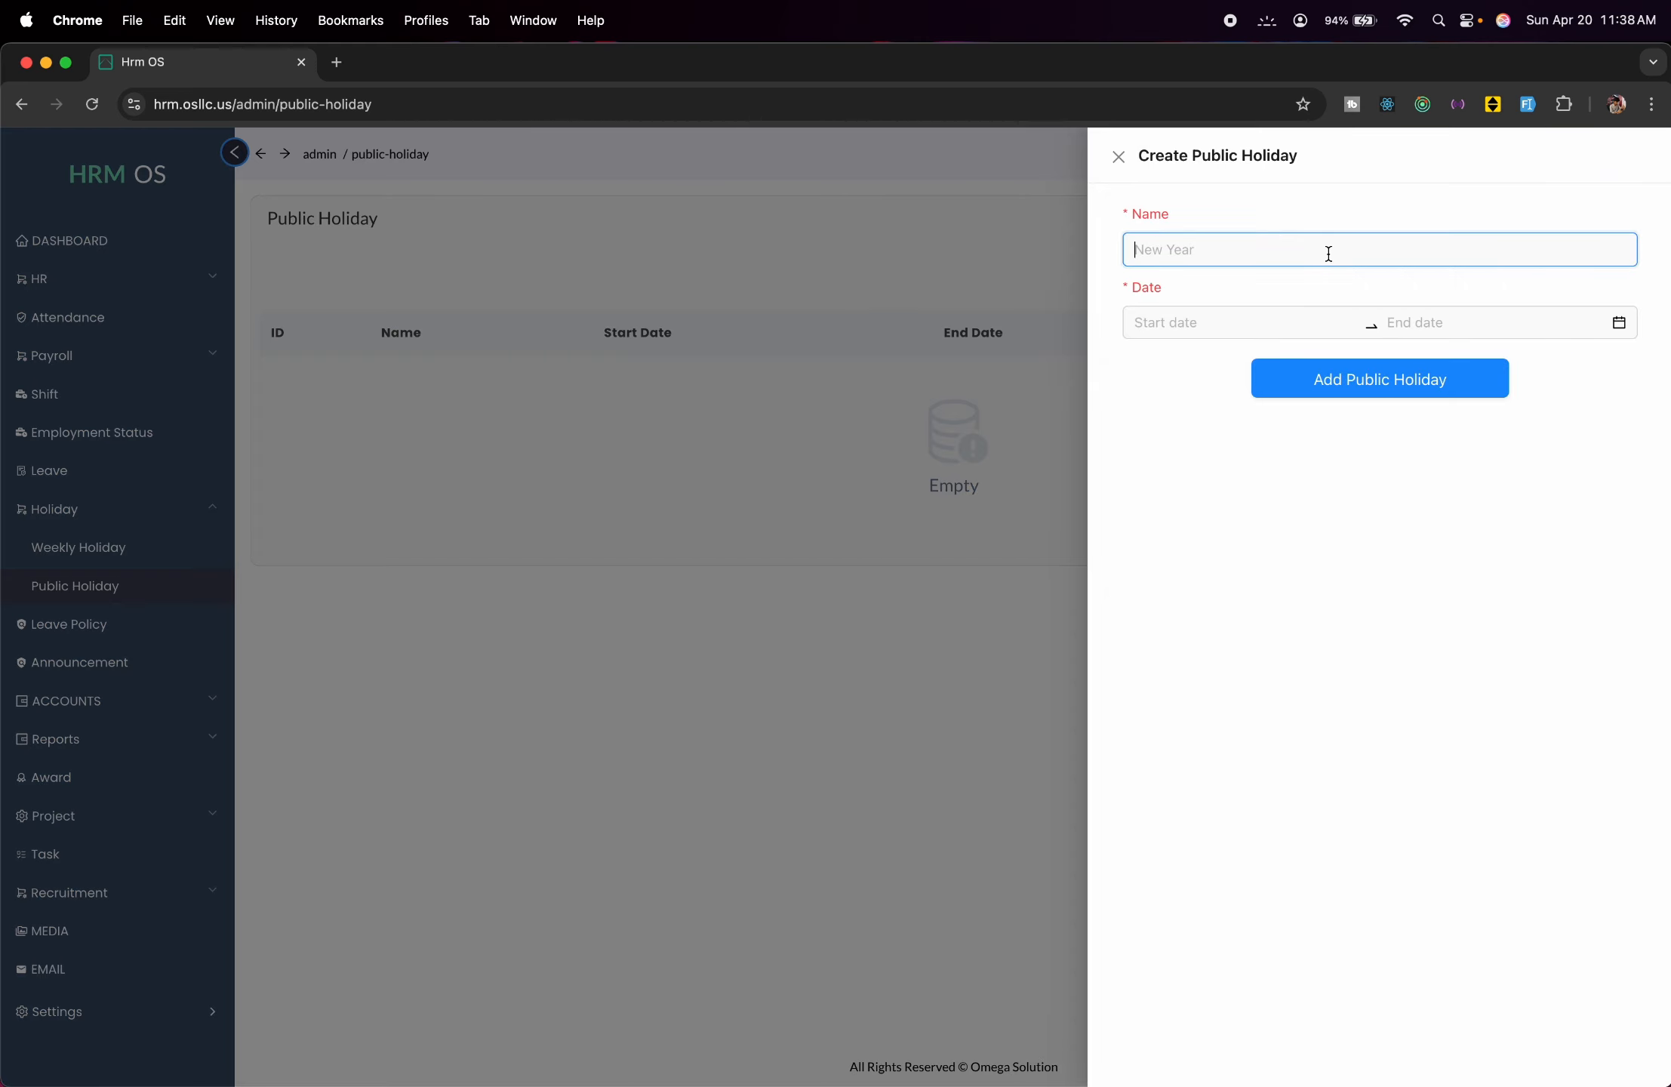
{"action": "type", "text": "New year"}
{"action": "left_click", "coordinate": [1227, 326]}
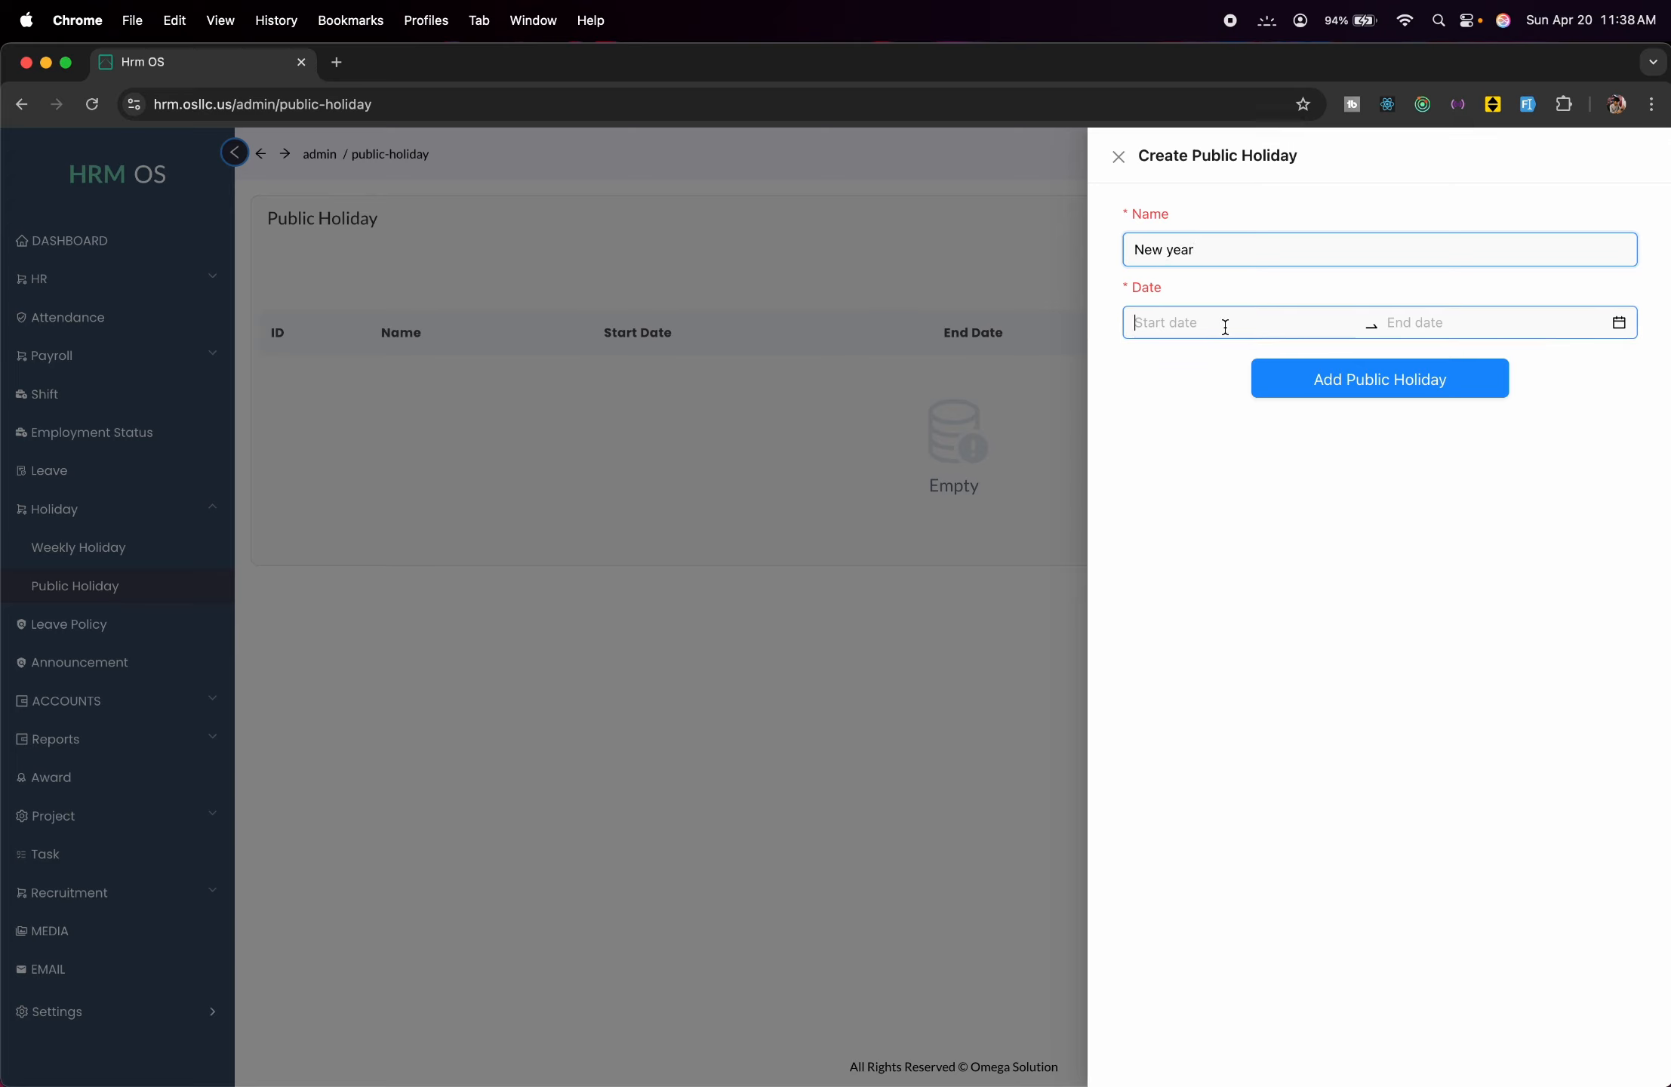
{"action": "left_click", "coordinate": [1165, 376]}
{"action": "left_click", "coordinate": [1164, 375]}
{"action": "left_click", "coordinate": [1165, 375]}
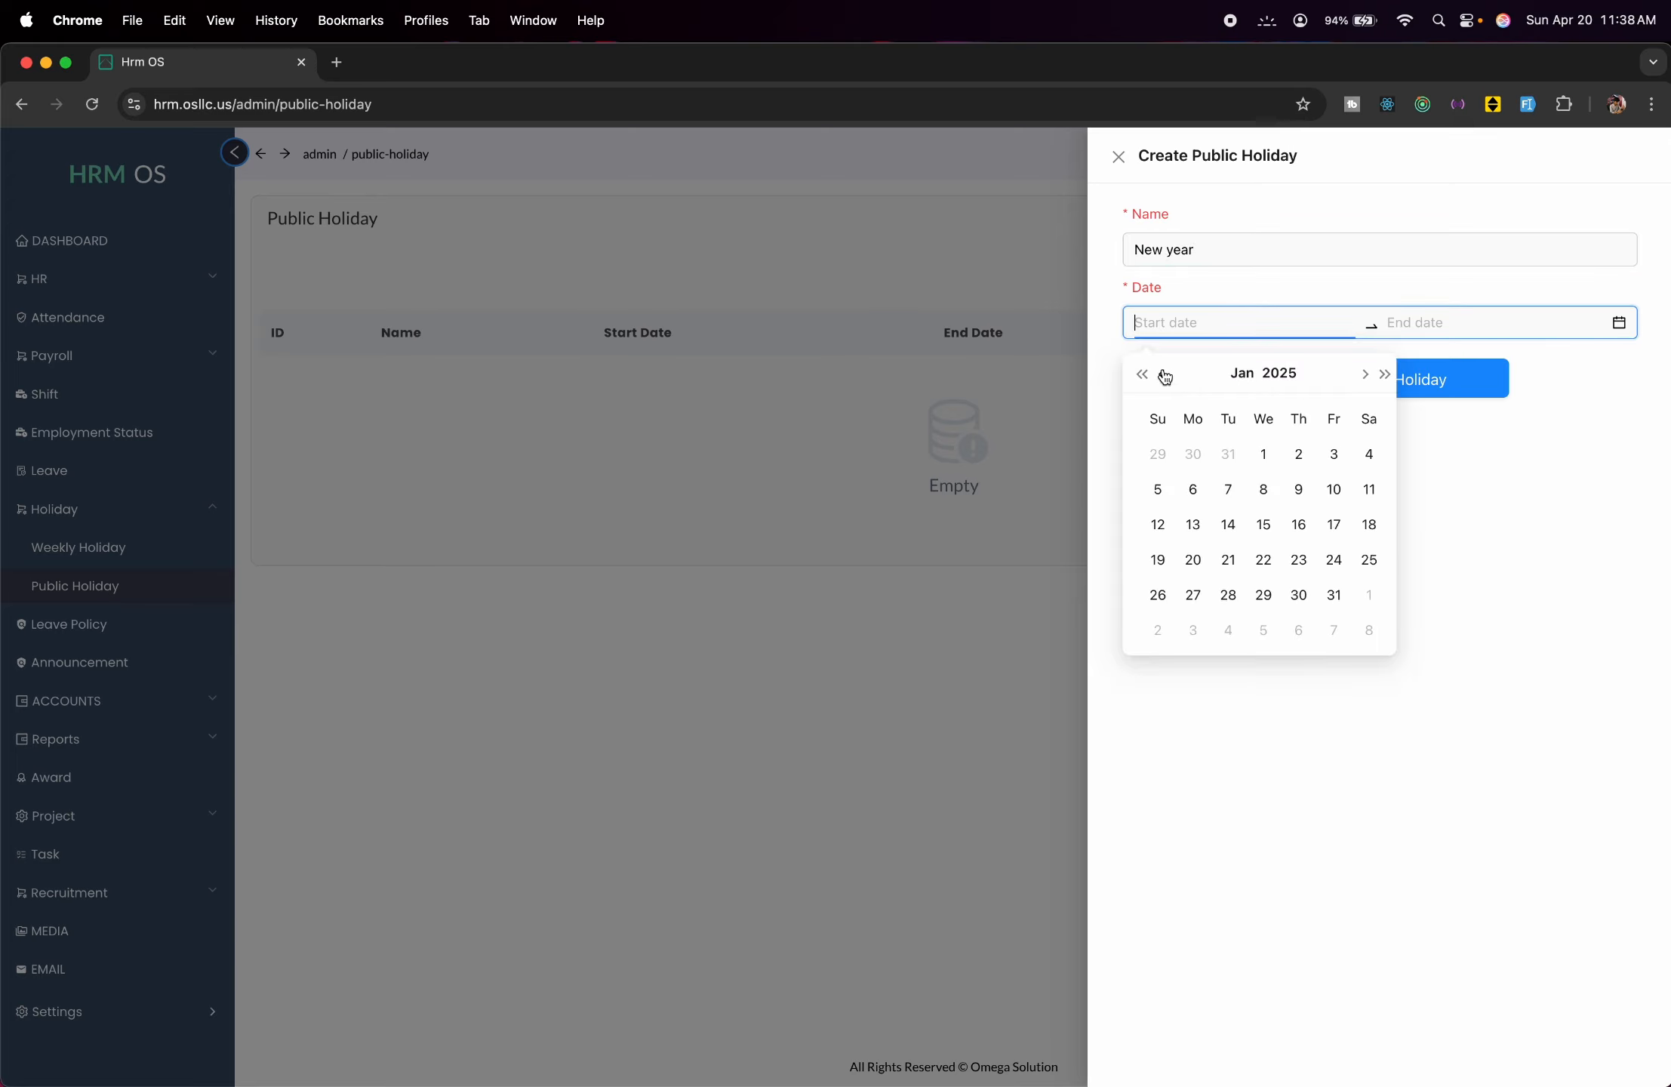
{"action": "left_click", "coordinate": [1265, 453]}
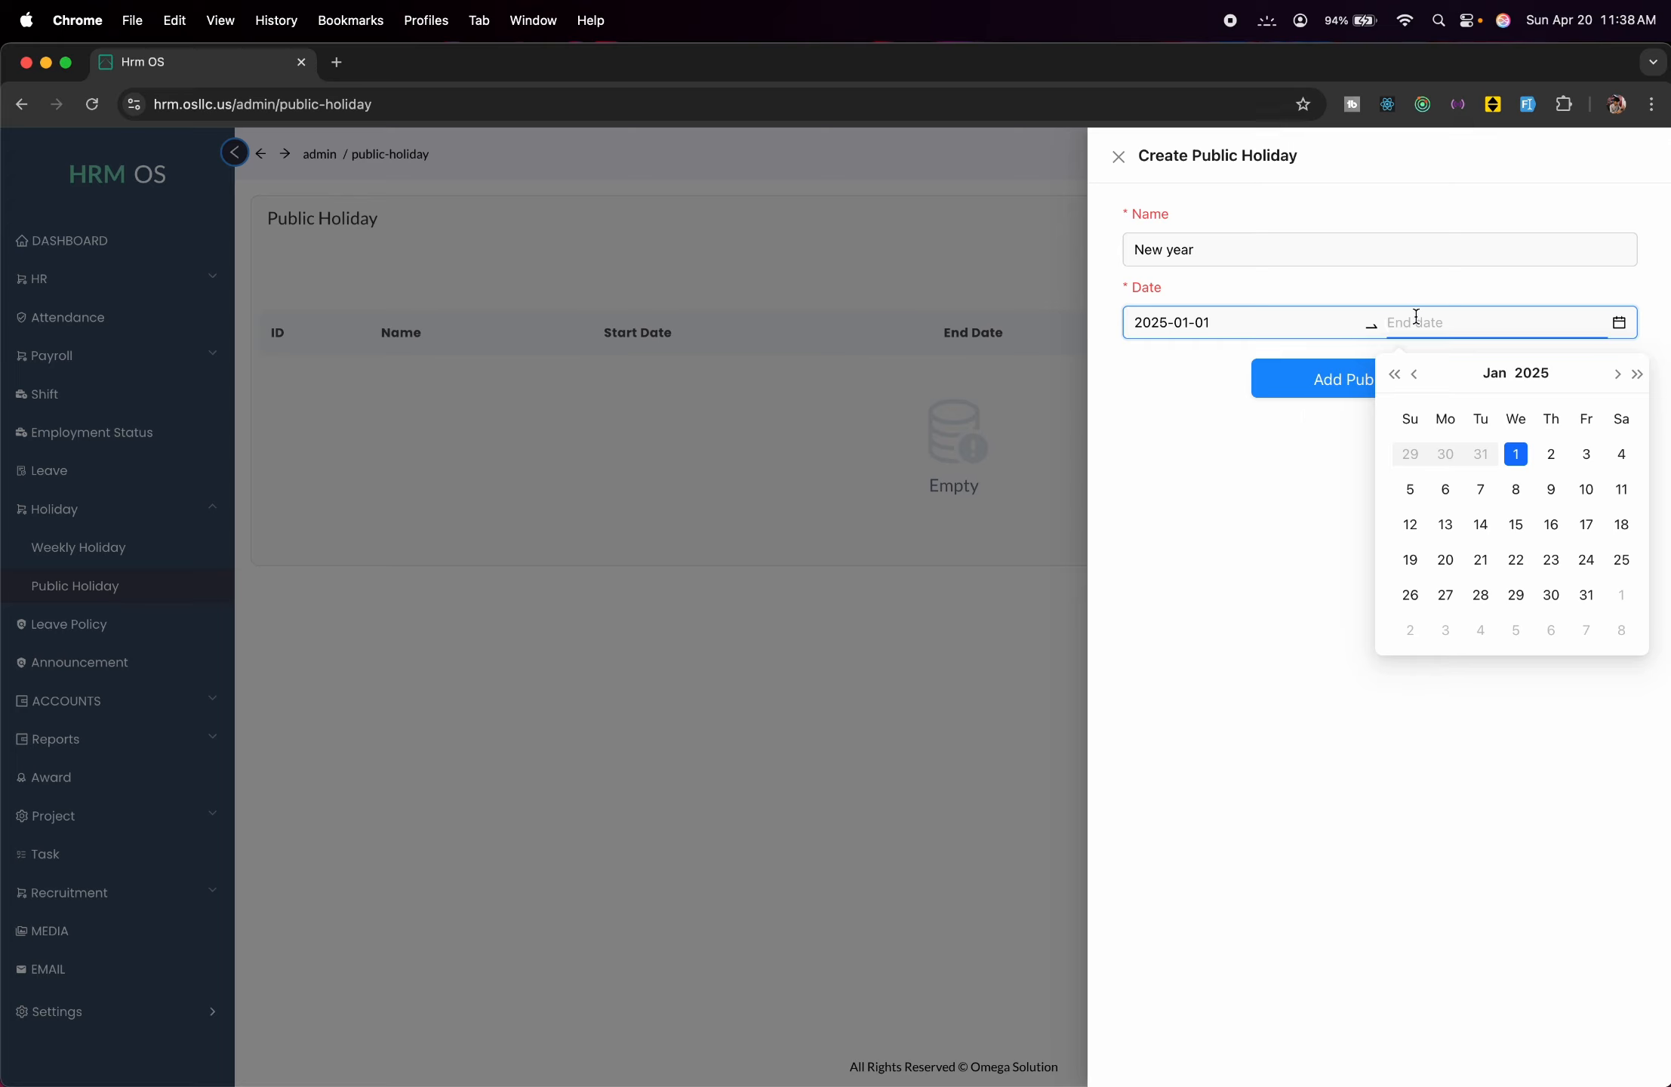
{"action": "left_click", "coordinate": [1551, 455]}
{"action": "left_click", "coordinate": [1286, 379]}
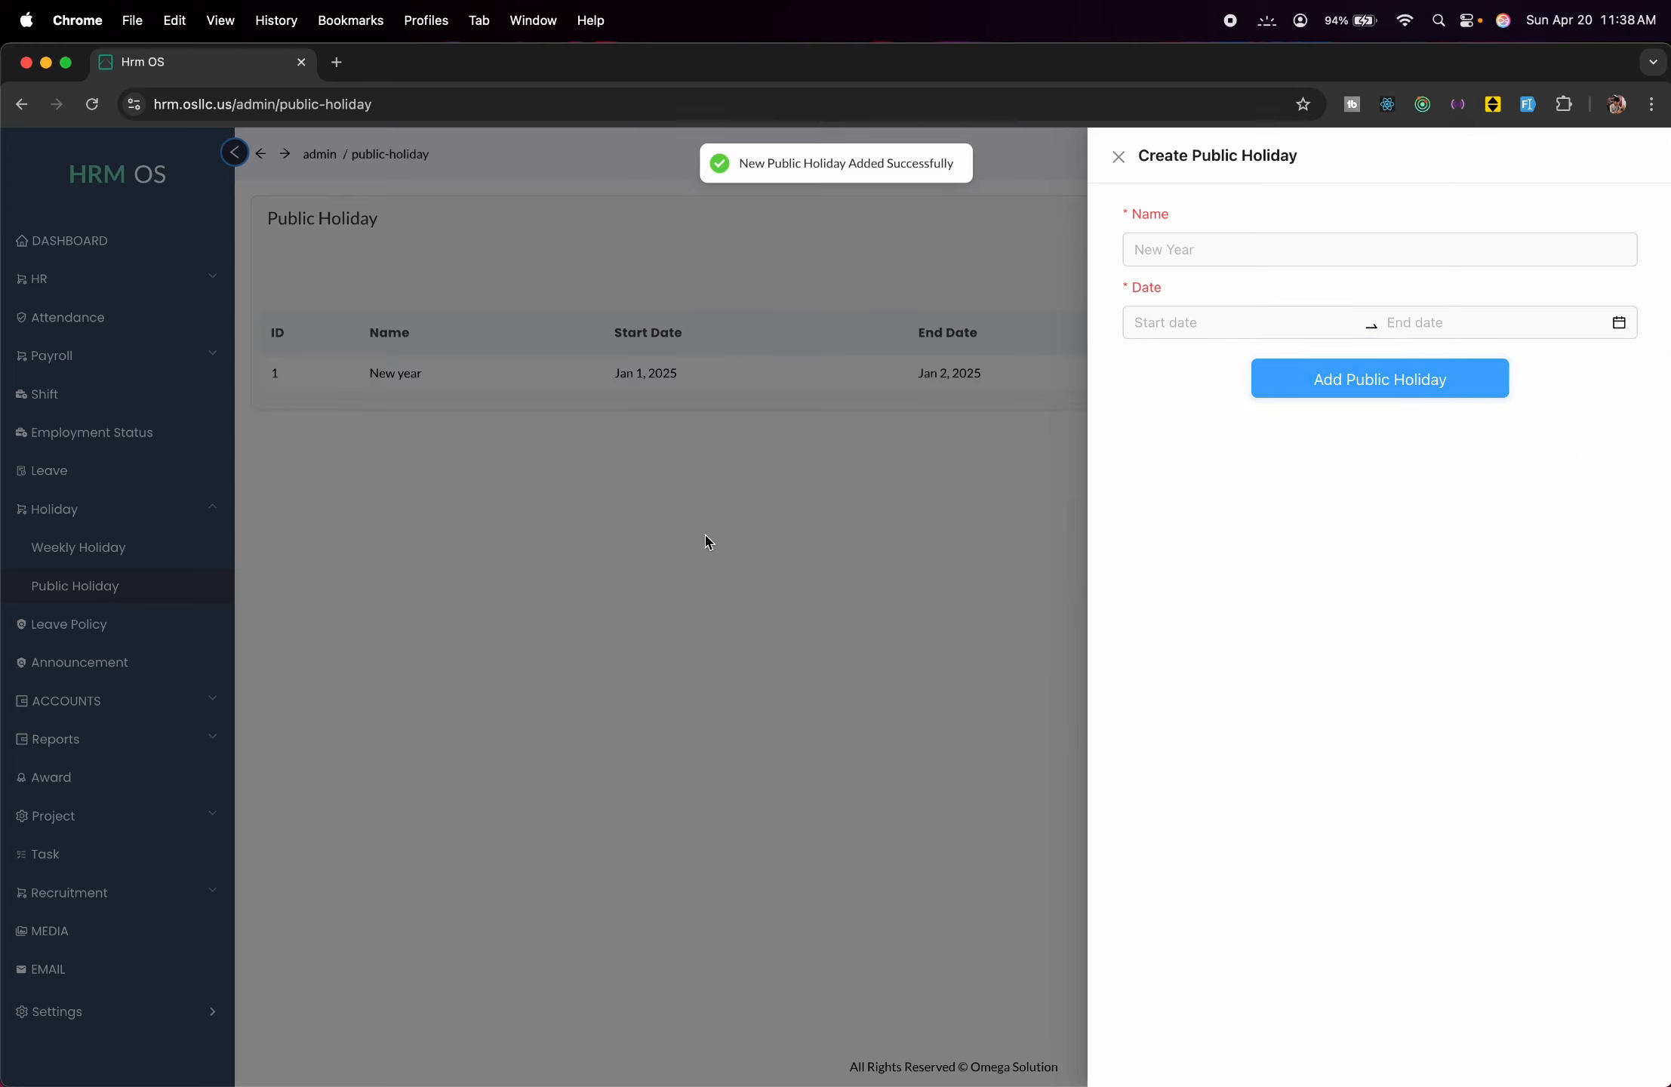
{"action": "left_click", "coordinate": [703, 533]}
{"action": "left_click", "coordinate": [127, 624]}
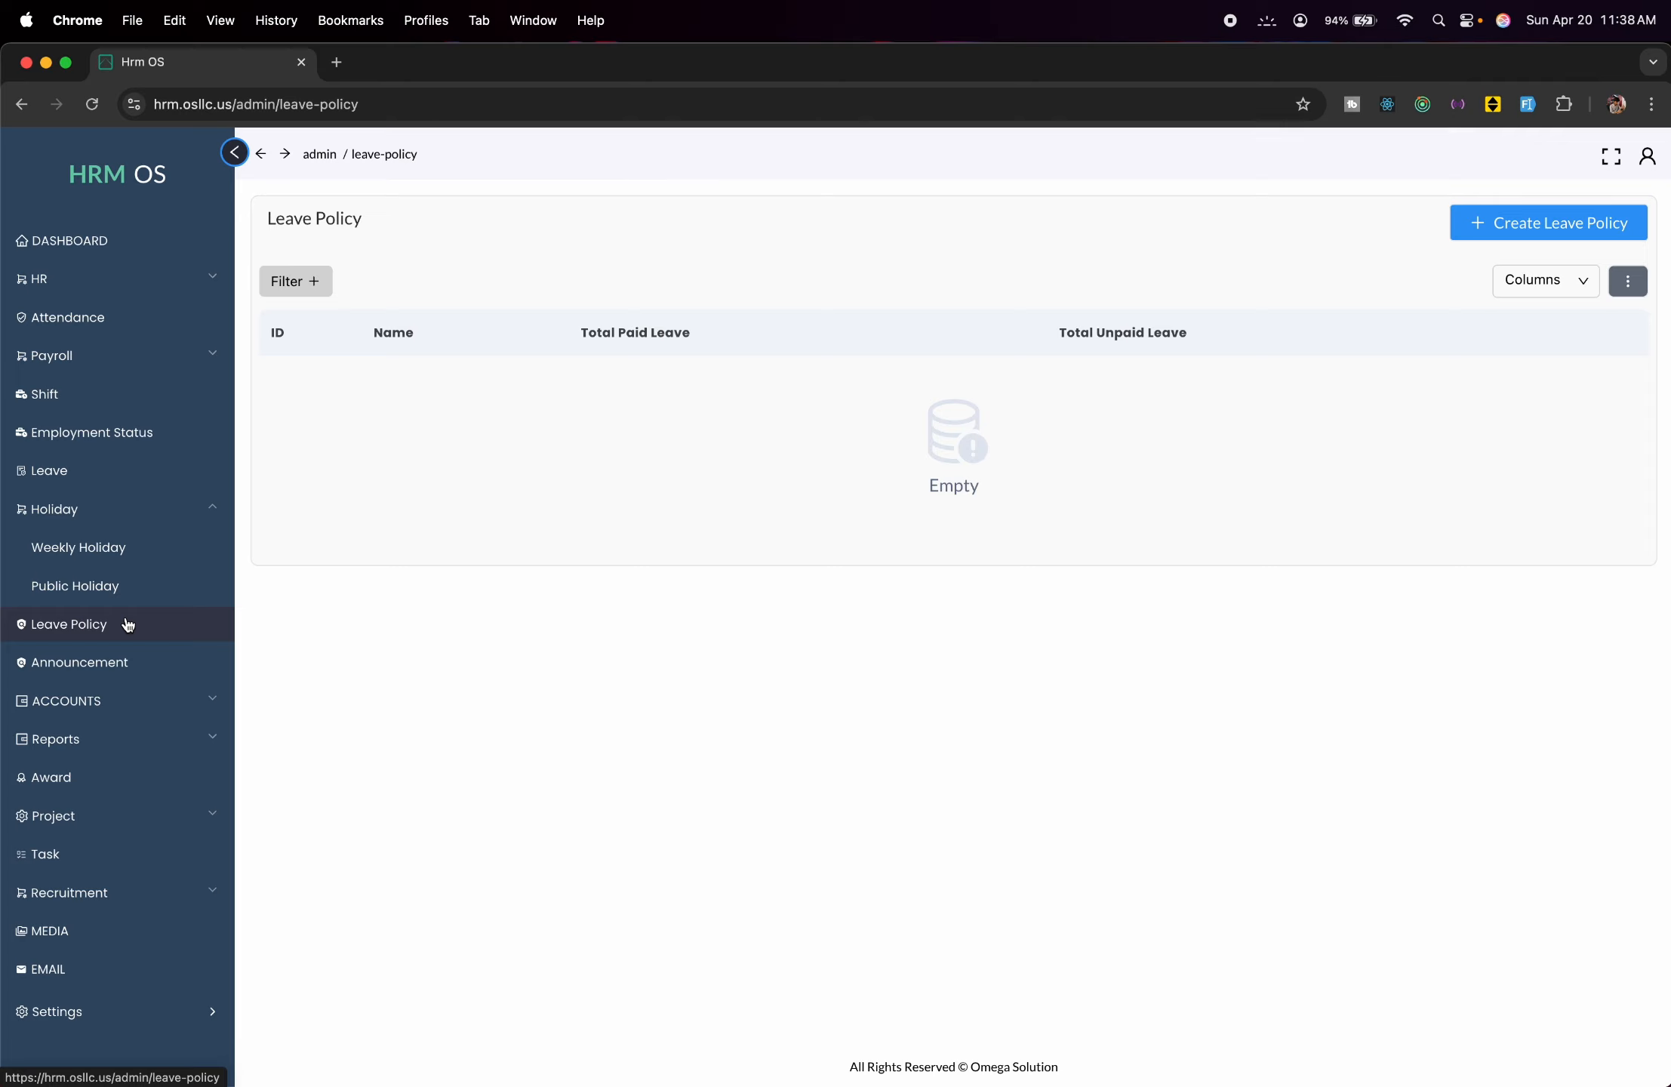
Create the 'Leave Policy 2025' policy with 20 paid and 10 unpaid leave days.
{"action": "left_click", "coordinate": [1500, 237]}
{"action": "left_click", "coordinate": [1357, 261]}
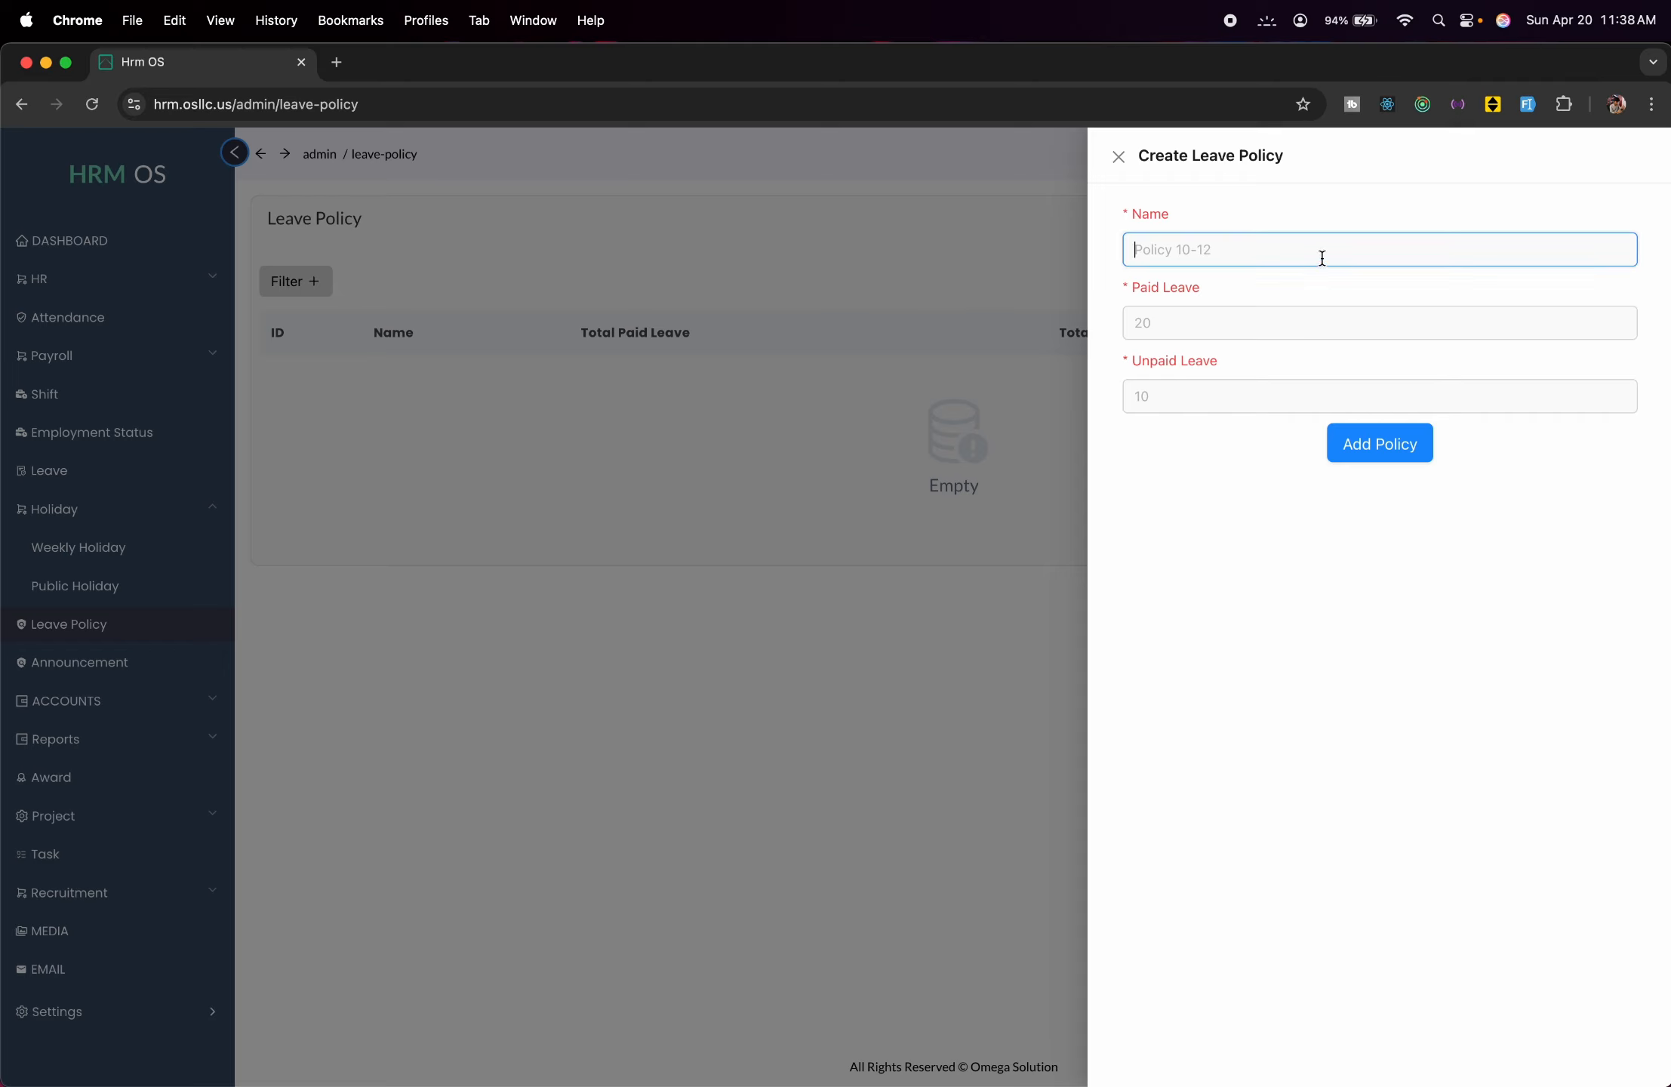
{"action": "type", "text": "Leave Policy 2025"}
{"action": "left_click", "coordinate": [1344, 323]}
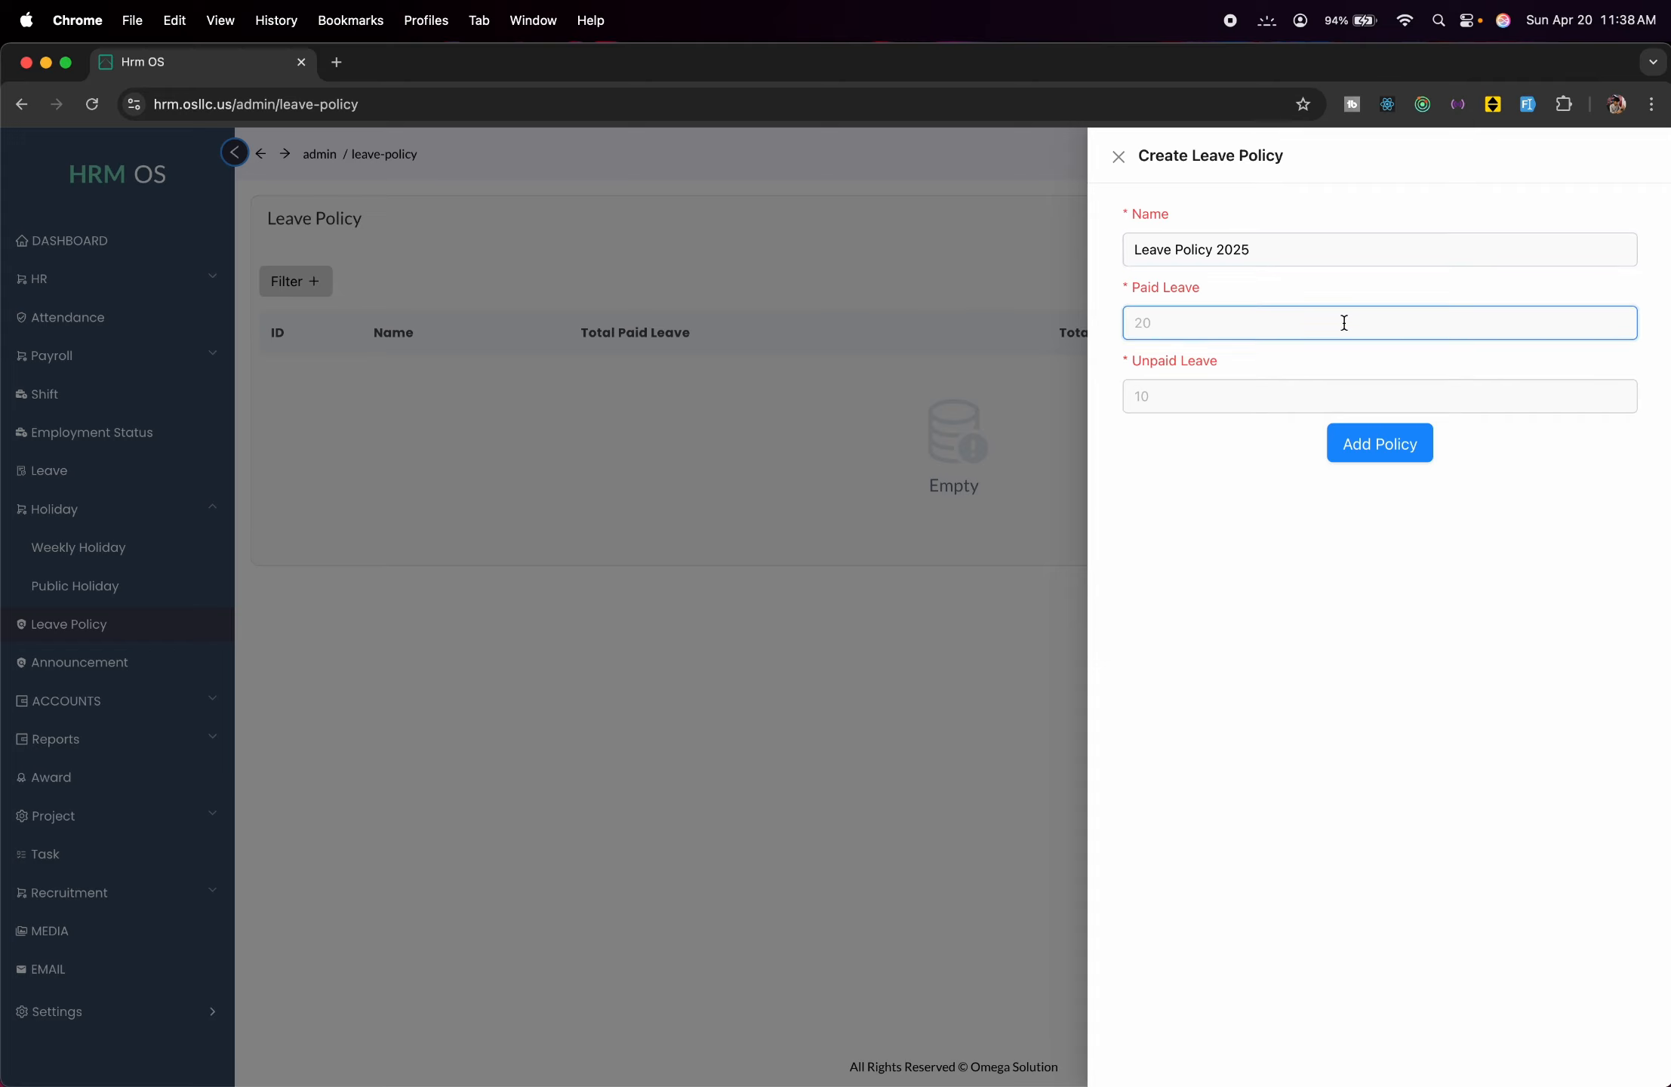
{"action": "type", "text": "20"}
{"action": "left_click", "coordinate": [1308, 398]}
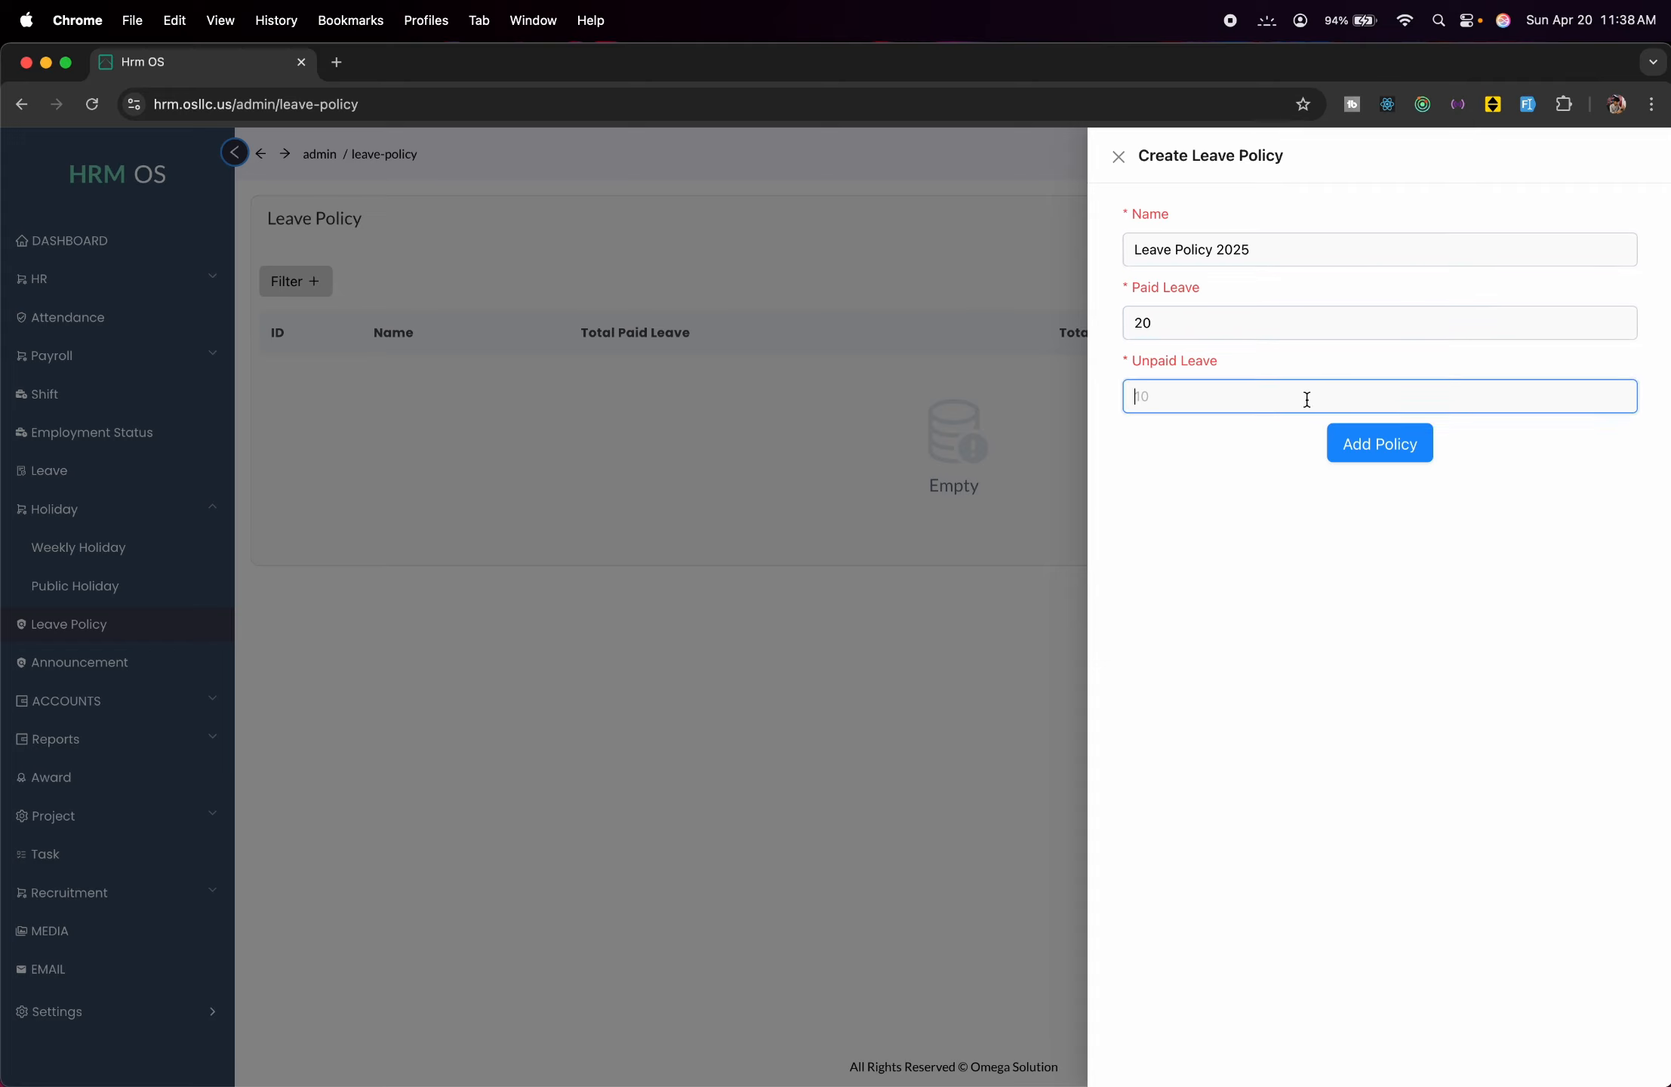
{"action": "type", "text": "10"}
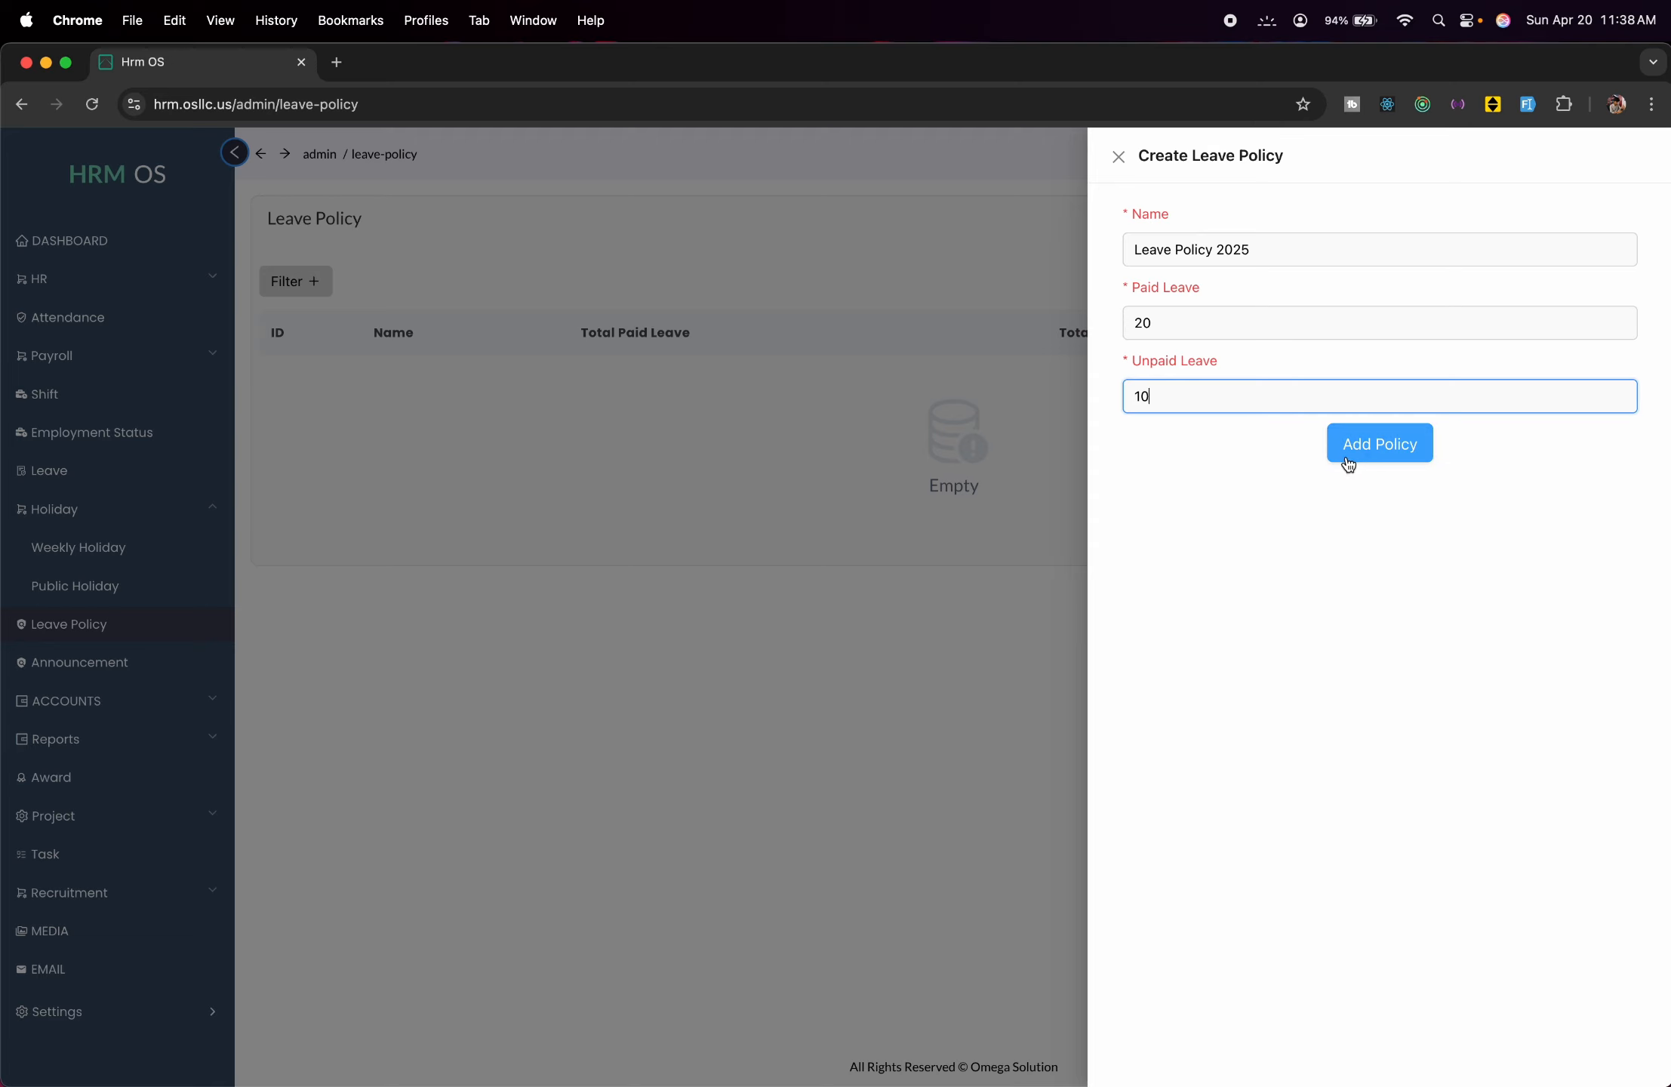
{"action": "left_click", "coordinate": [1349, 462]}
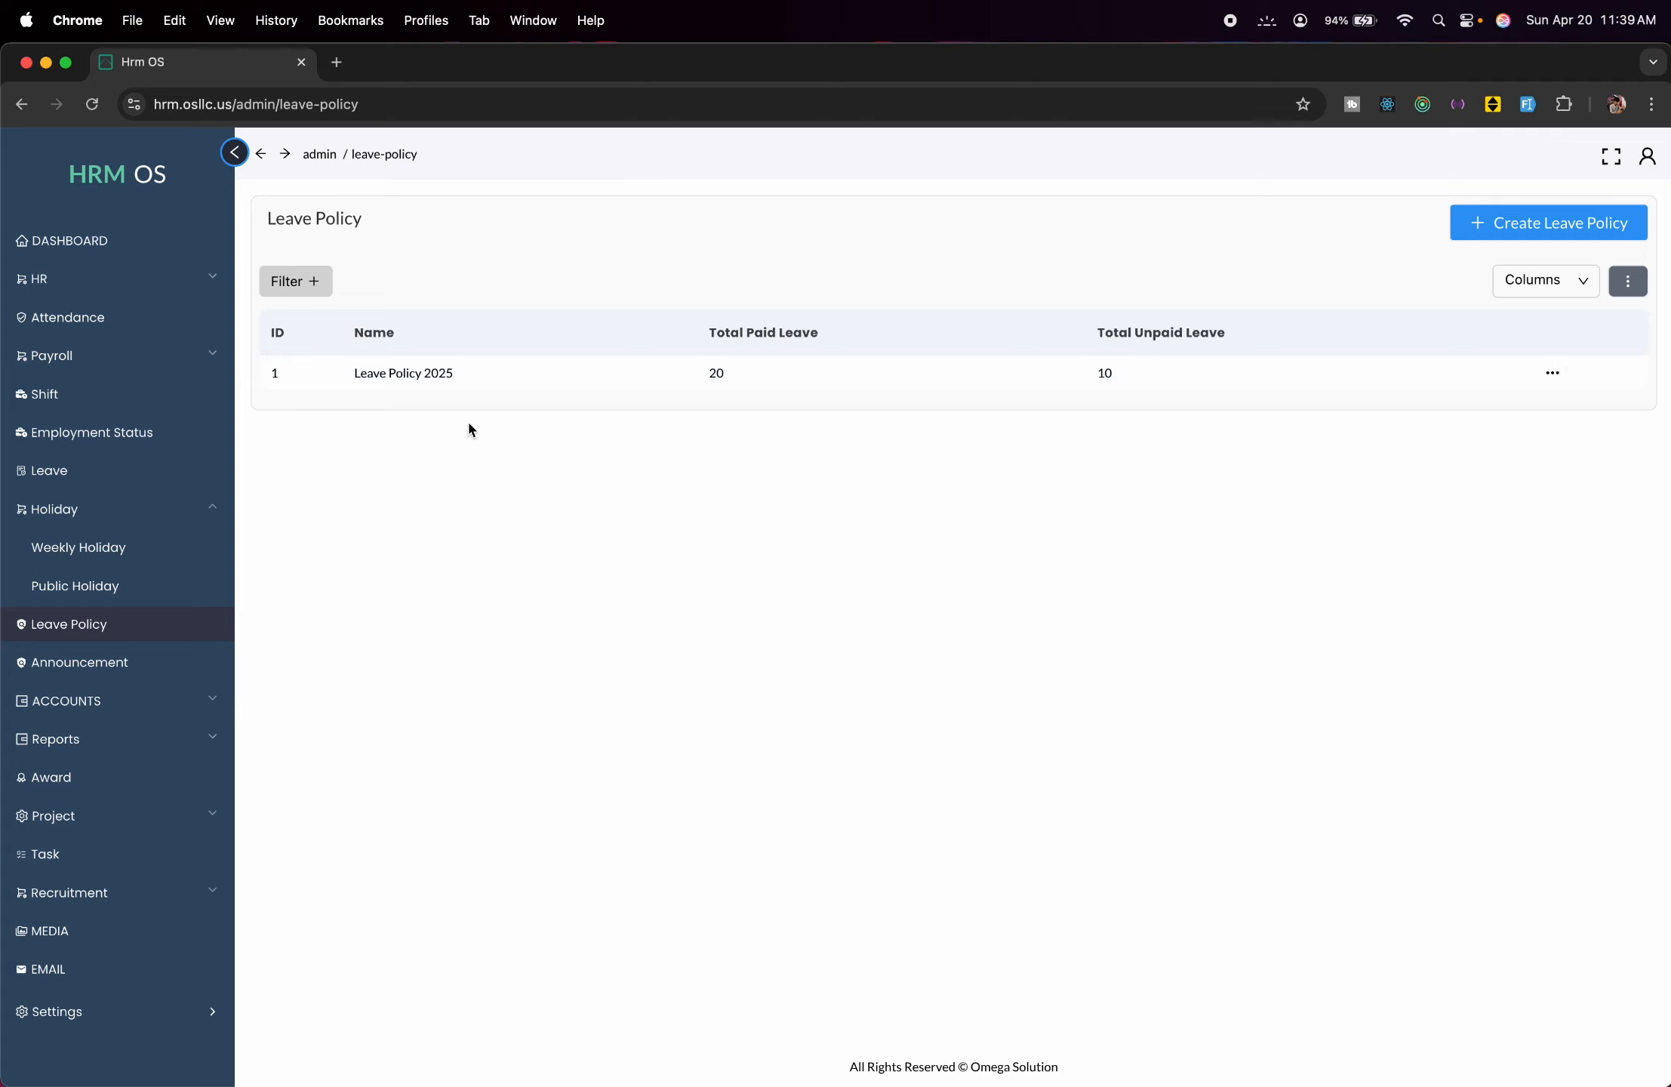
Publish the announcement 'Meeting @ 8 'O clock' described as 'Important meeting, everyone must attend.'.
{"action": "left_click", "coordinate": [114, 663]}
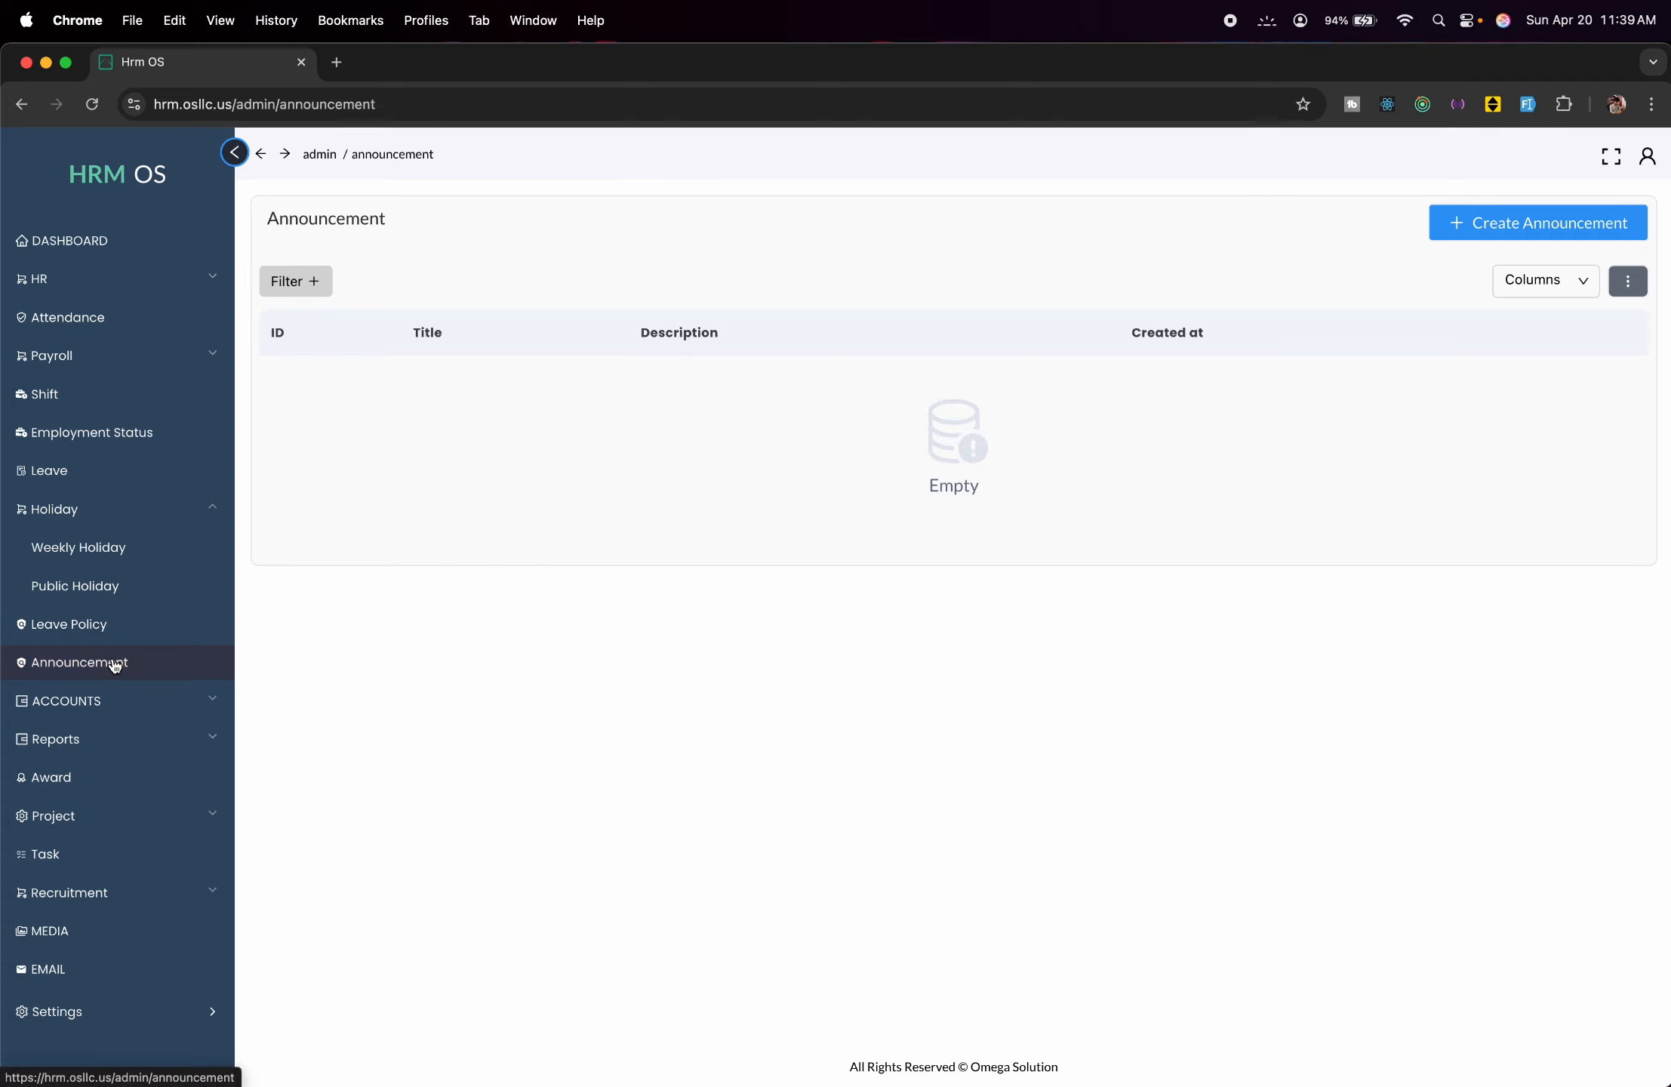
{"action": "left_click", "coordinate": [1537, 220]}
{"action": "left_click", "coordinate": [1448, 239]}
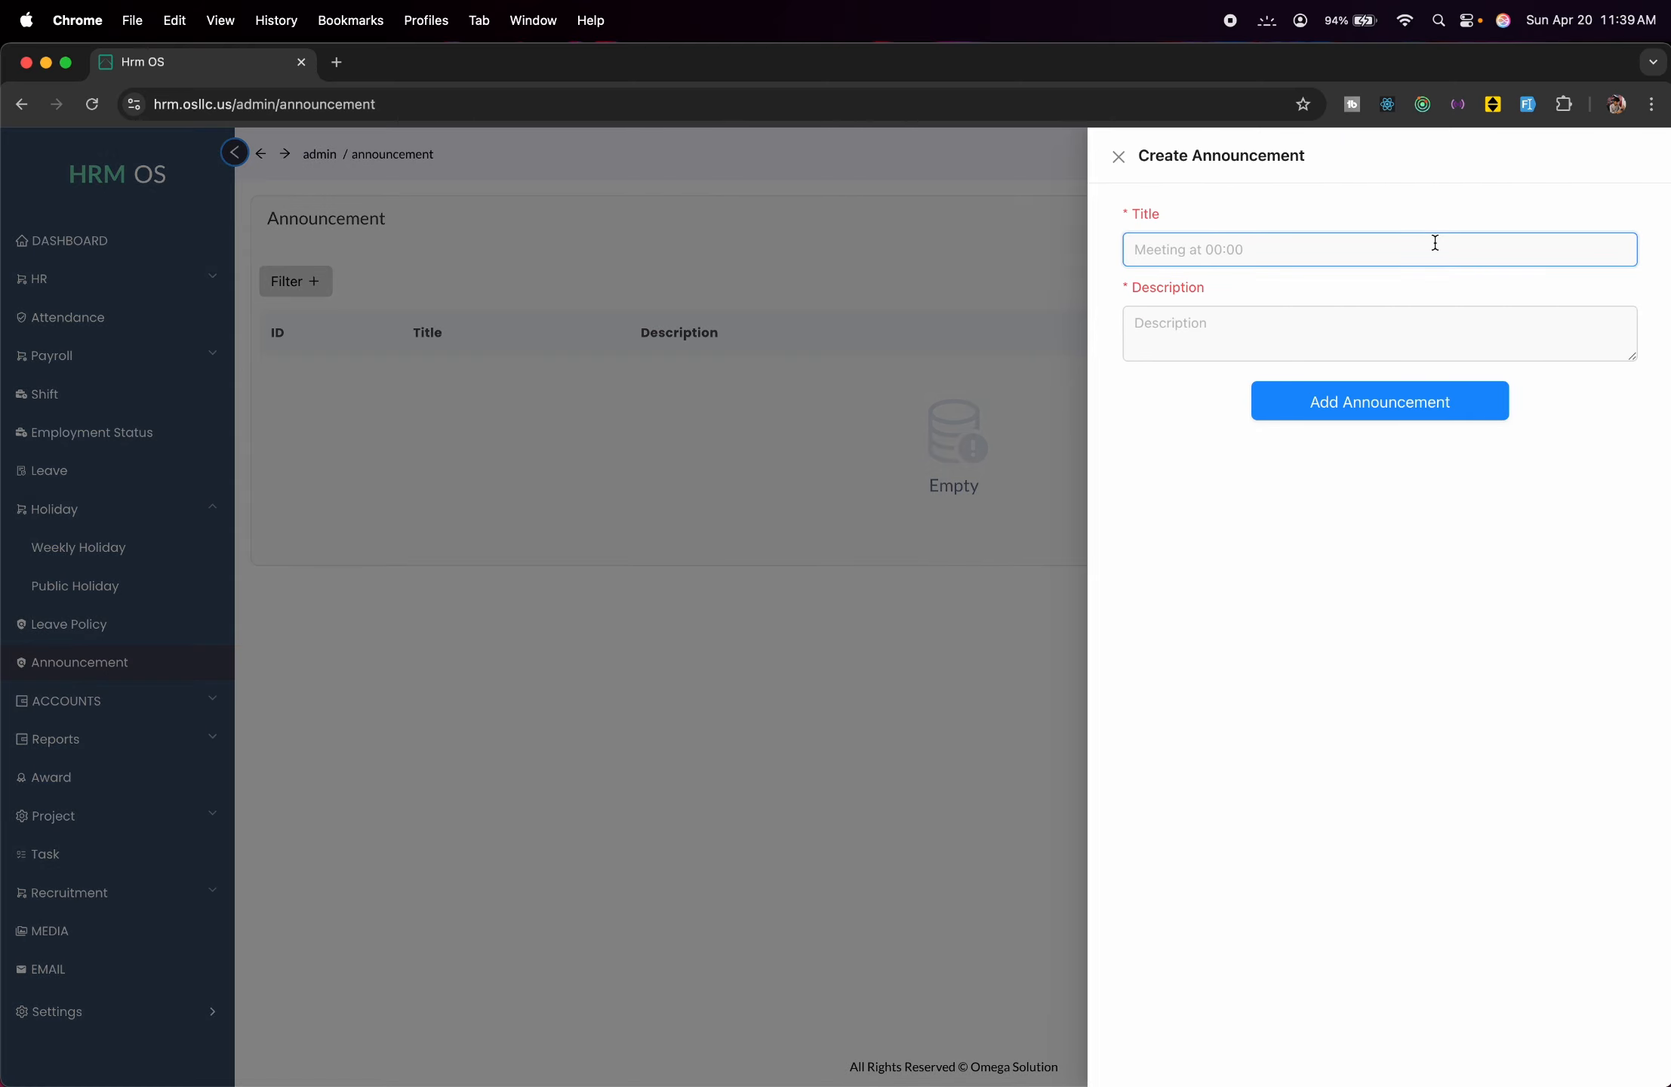
{"action": "type", "text": "Meeting @ 8 'O clock"}
{"action": "left_click", "coordinate": [1242, 328]}
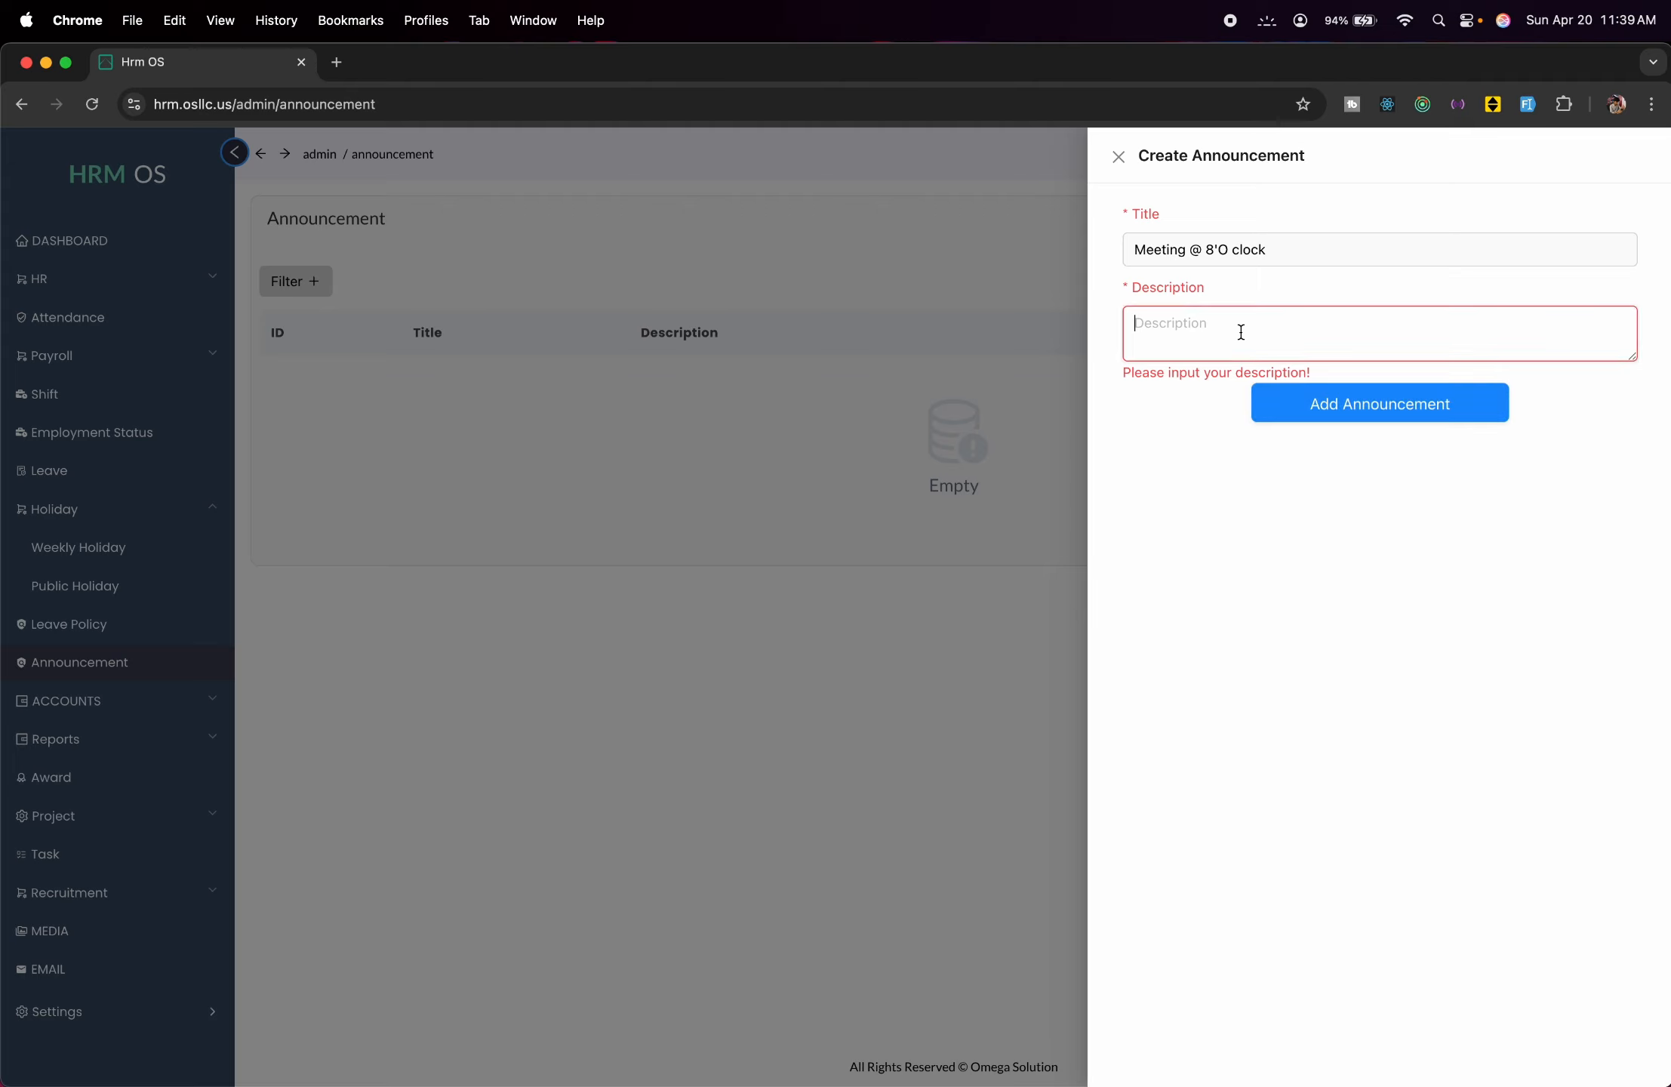
{"action": "type", "text": "Important meeting, everyone must a"}
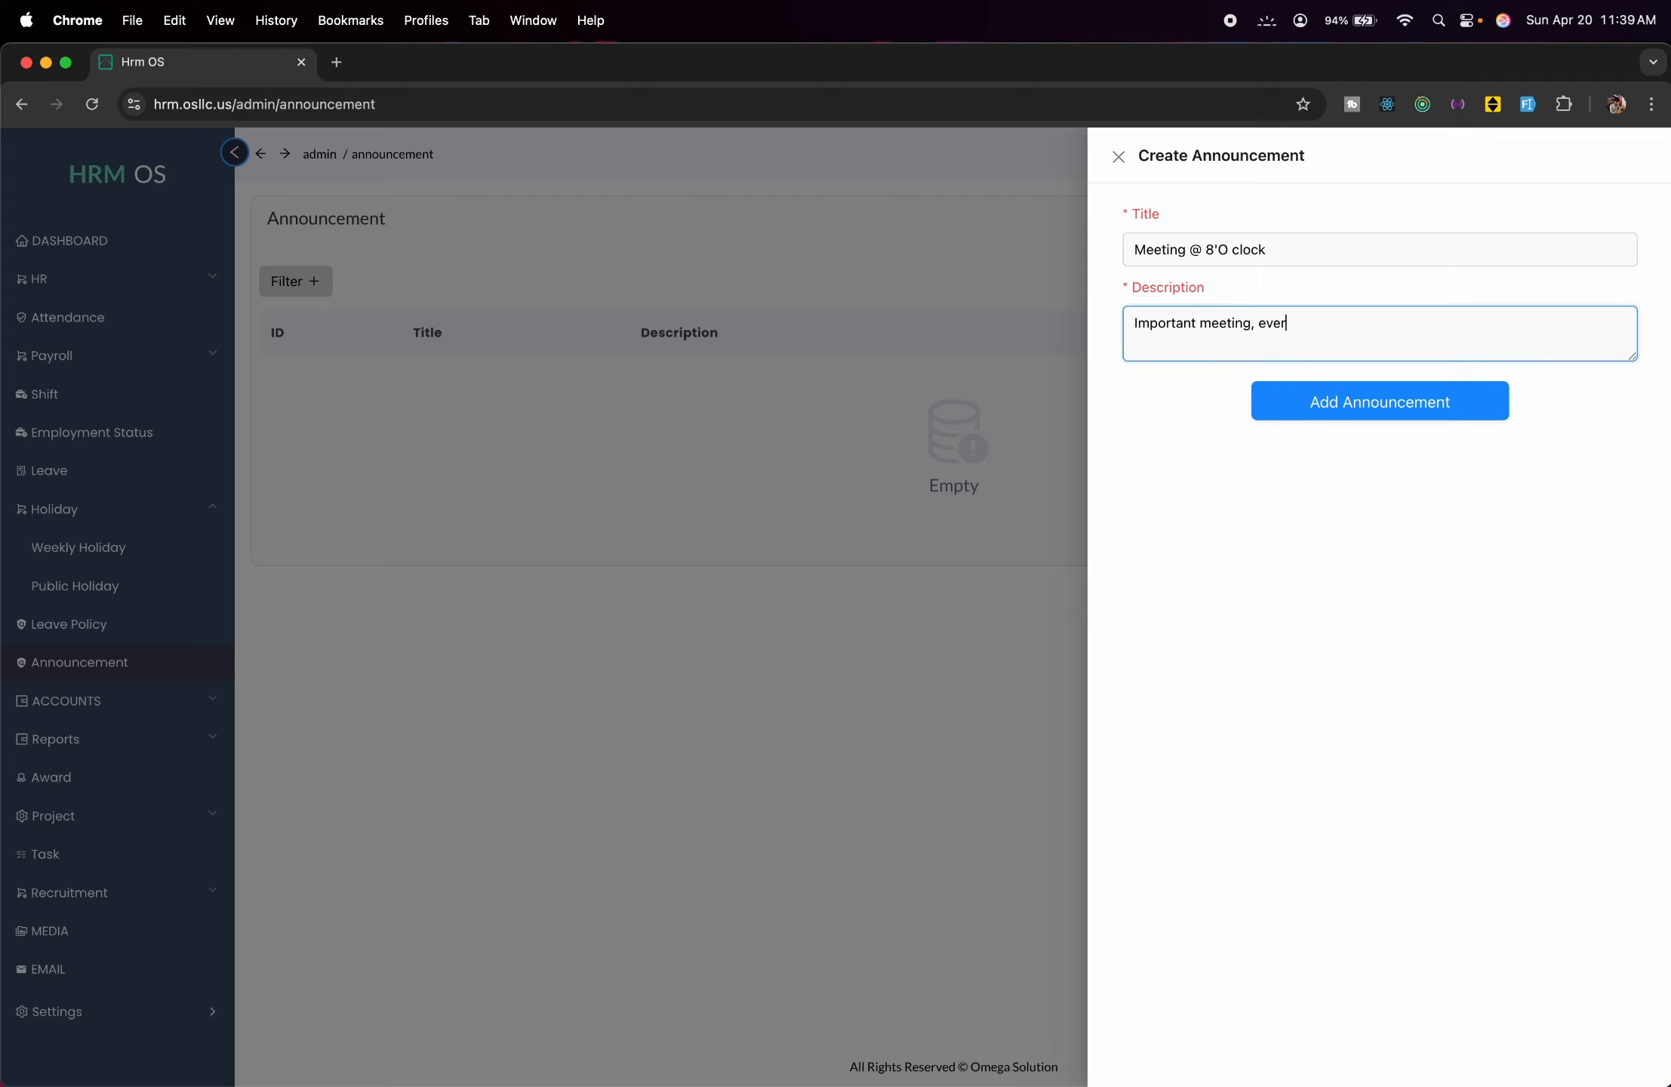
{"action": "type", "text": "ttend."}
{"action": "left_click", "coordinate": [1268, 412]}
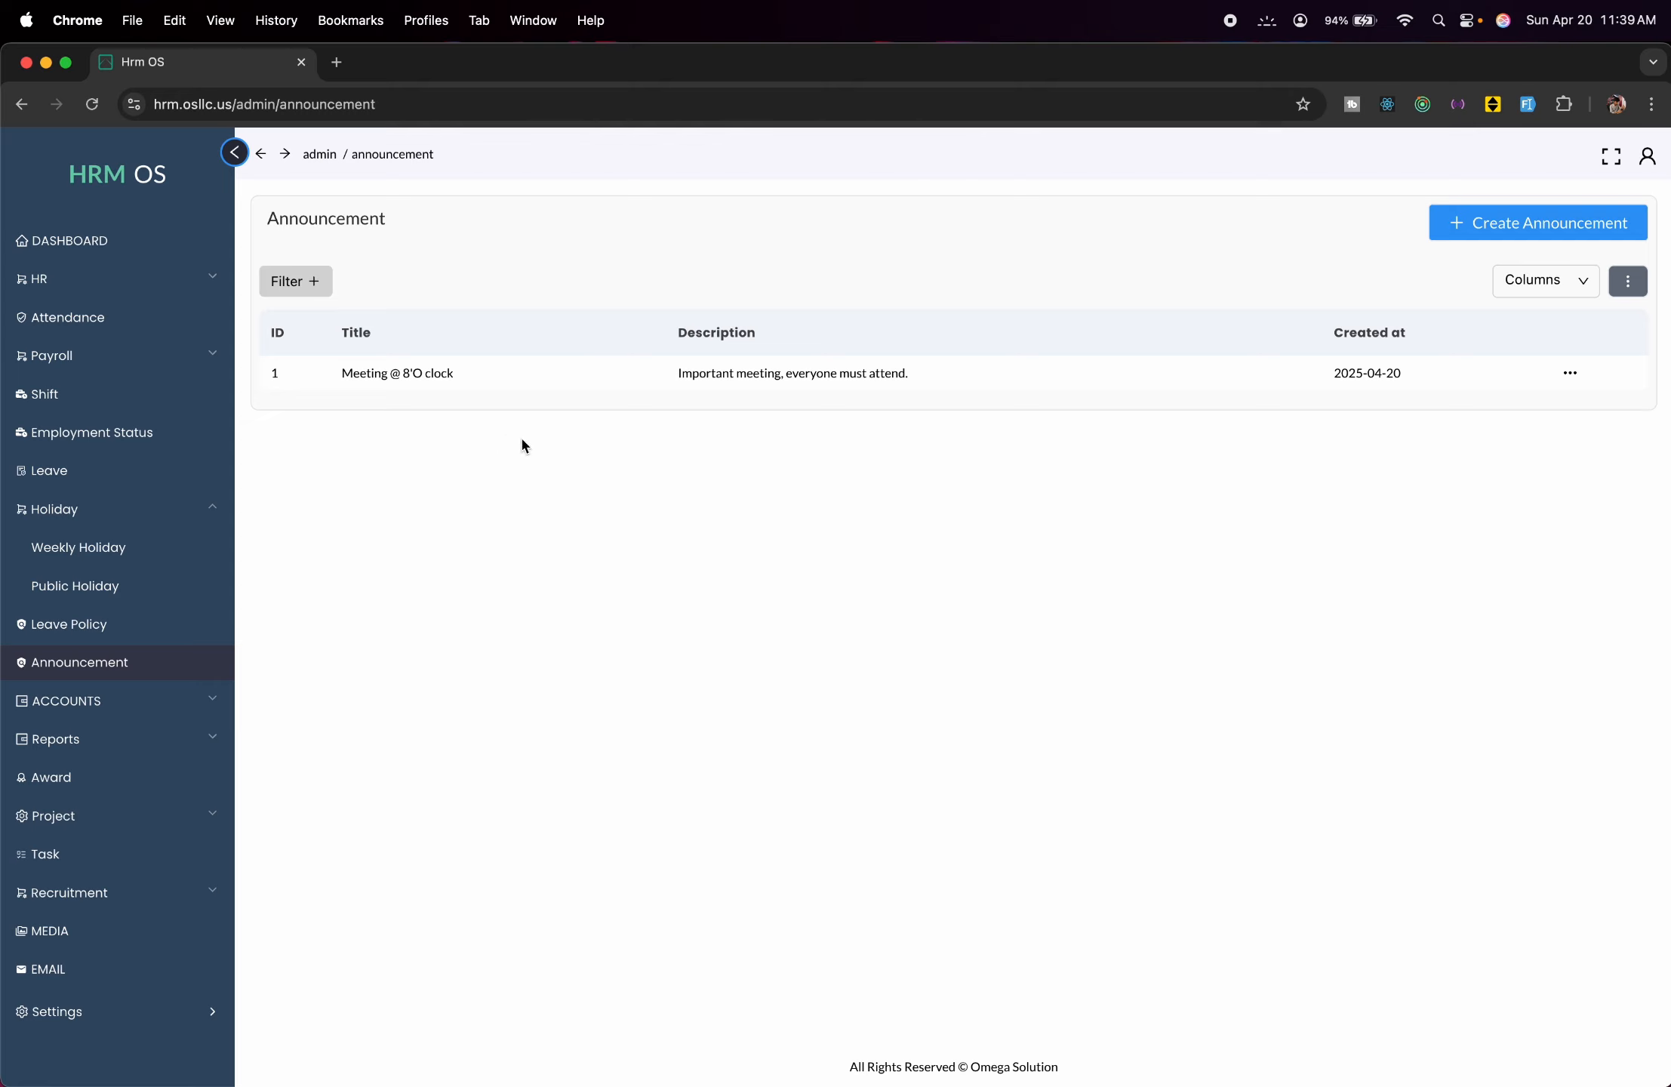
Look over the dashboard and page 2 of the Accounts list, then open Transactions.
{"action": "left_click", "coordinate": [123, 242]}
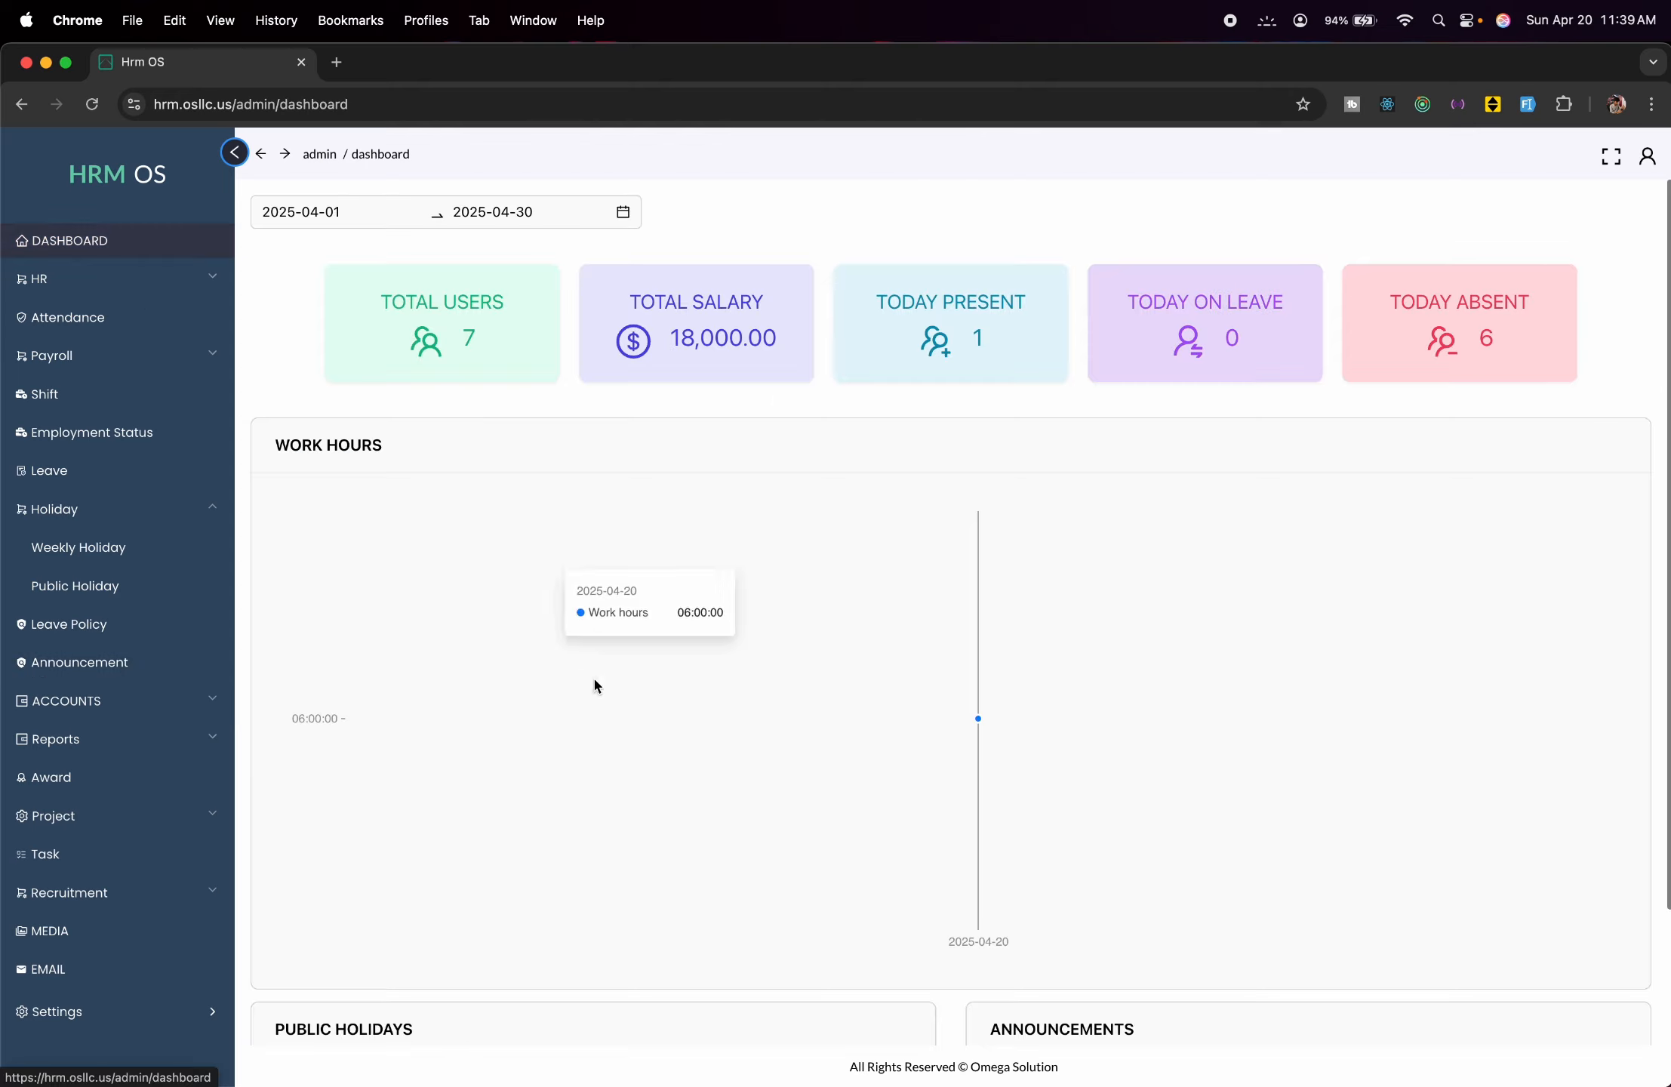
{"action": "scroll", "coordinate": [610, 729], "scroll_direction": "down", "scroll_amount": 3}
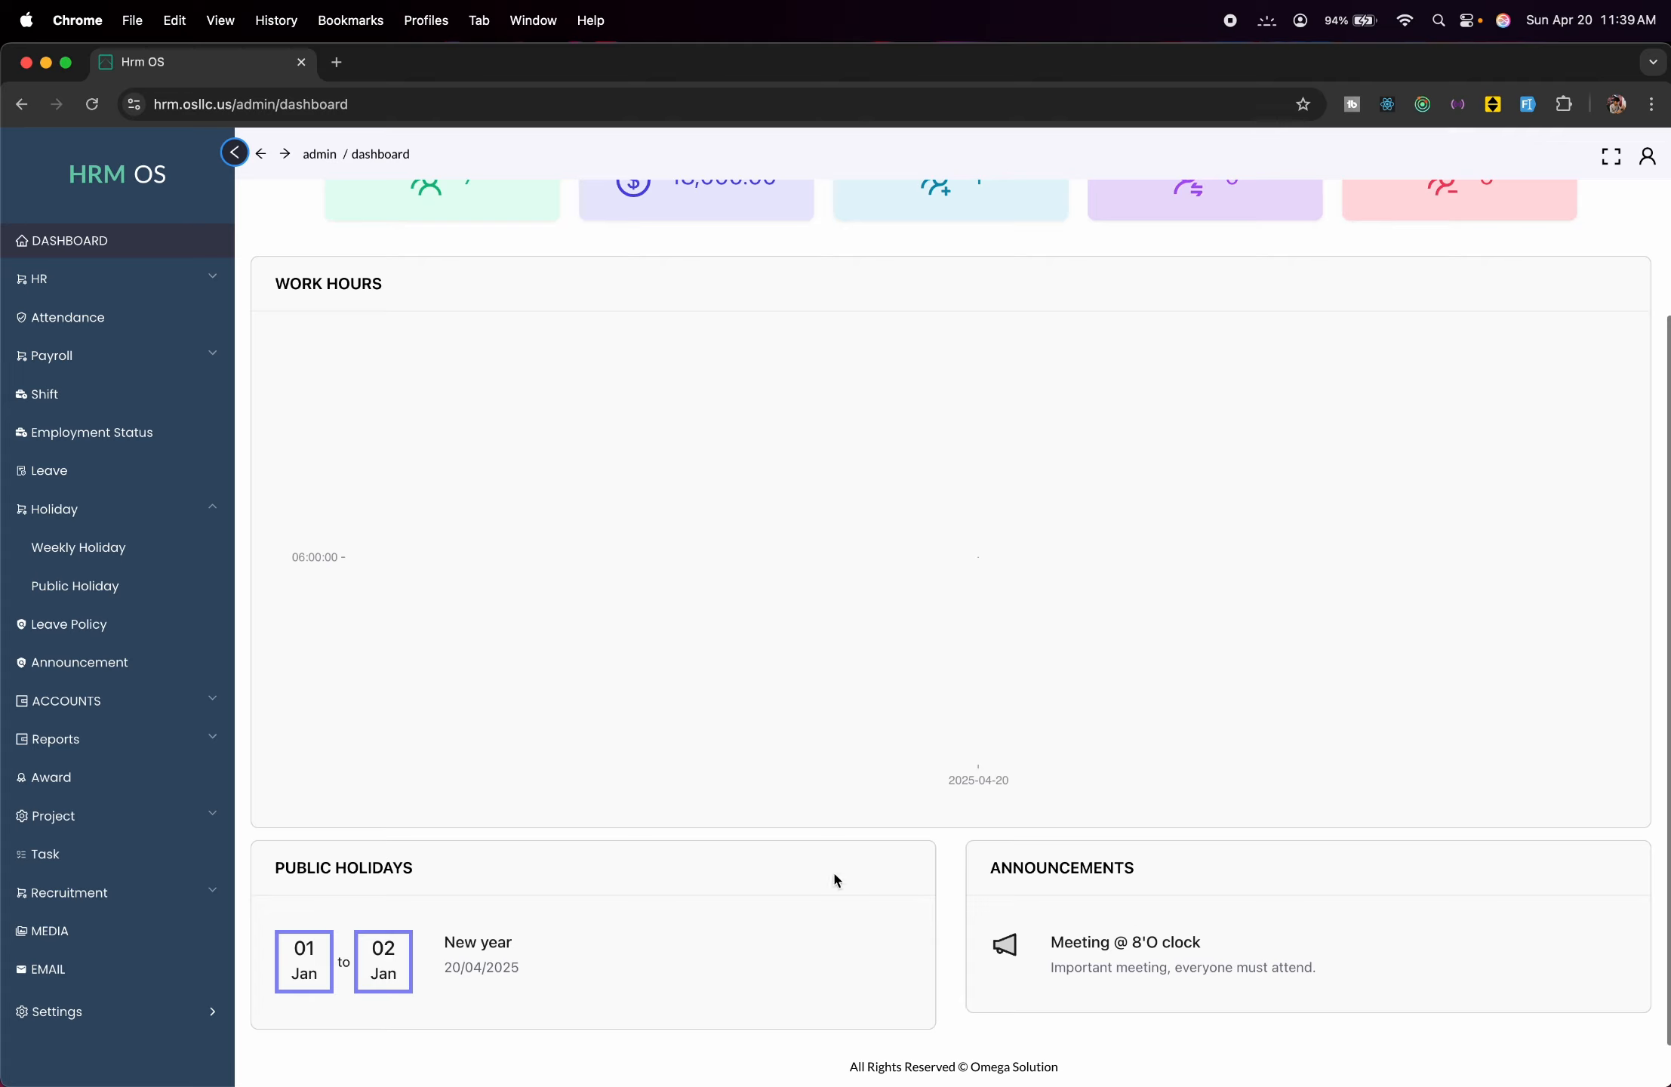
{"action": "left_click", "coordinate": [167, 714]}
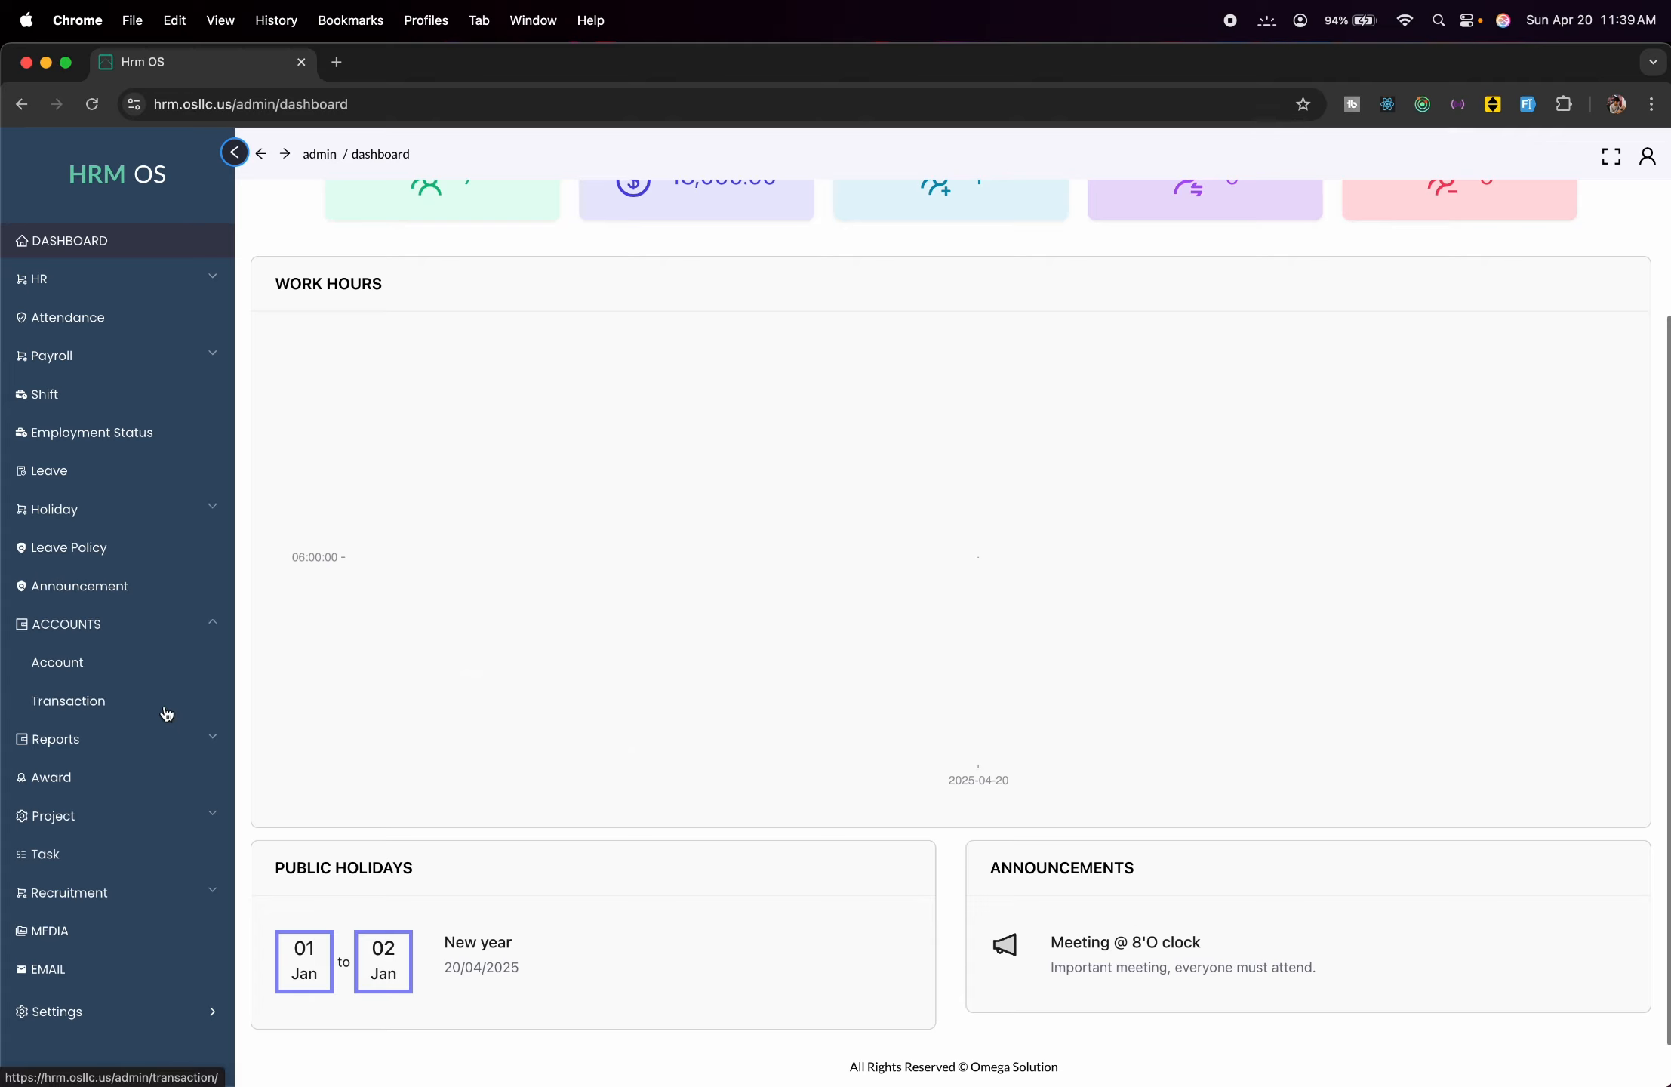
{"action": "left_click", "coordinate": [123, 655]}
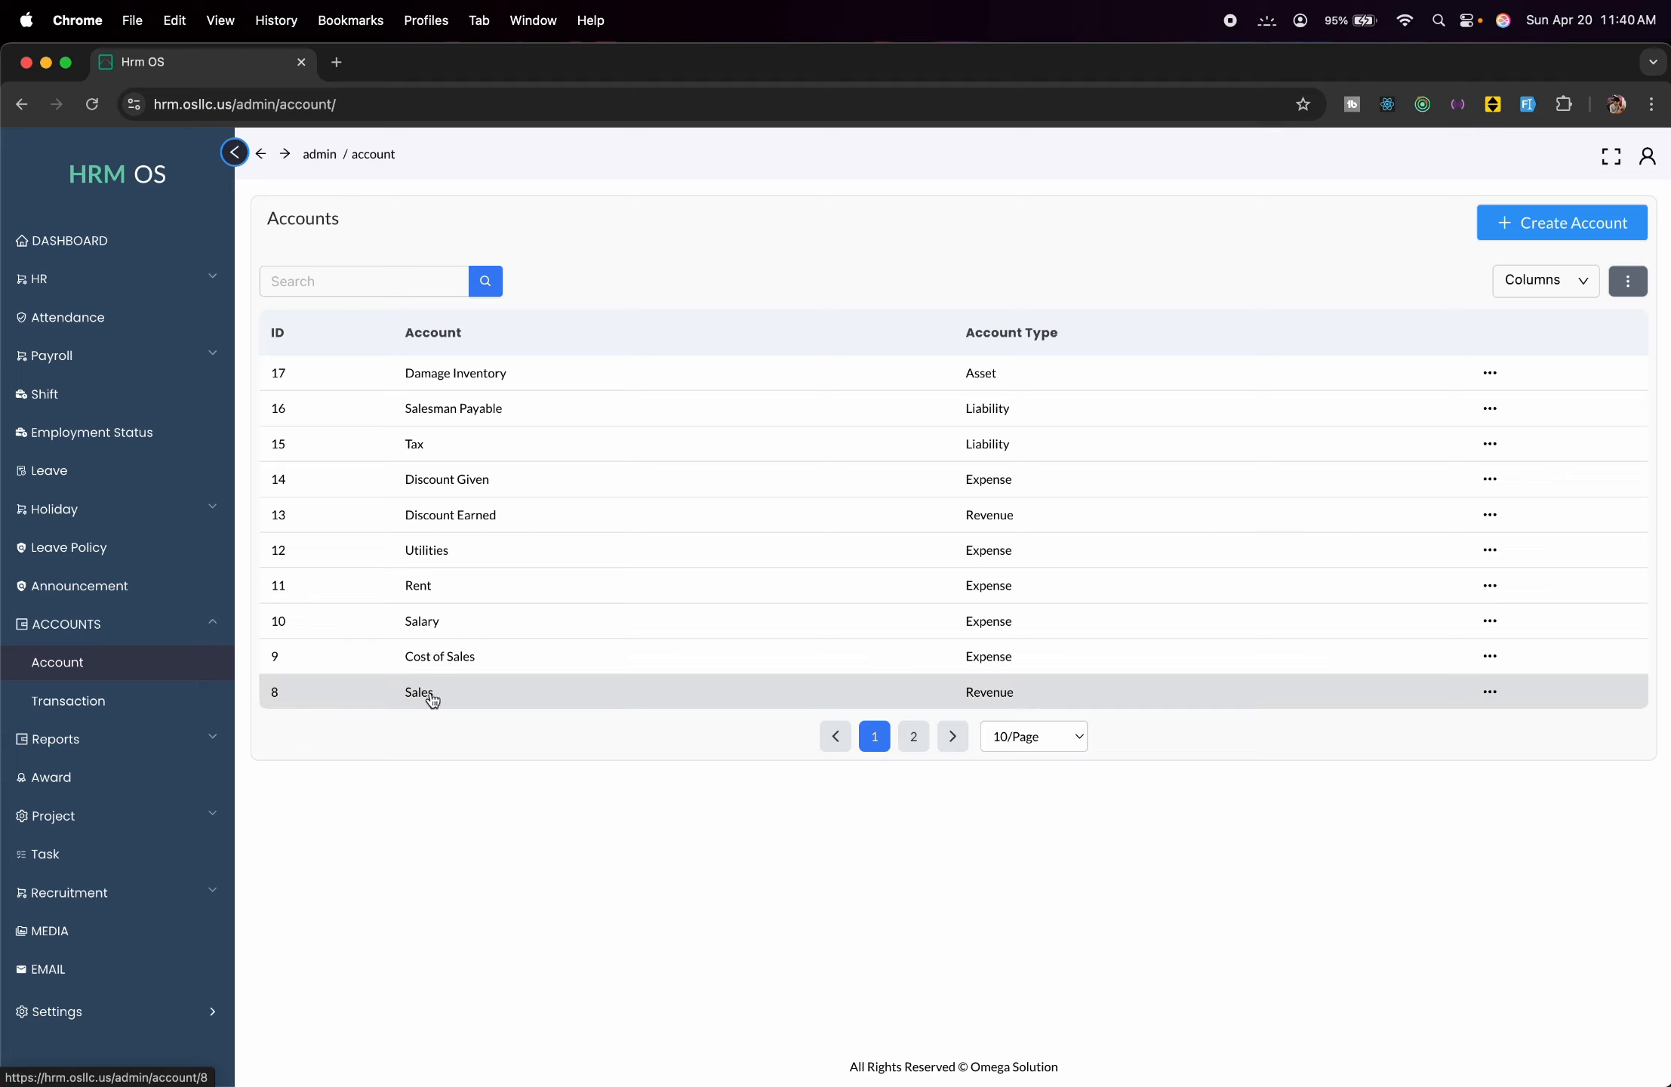
{"action": "left_click", "coordinate": [915, 737]}
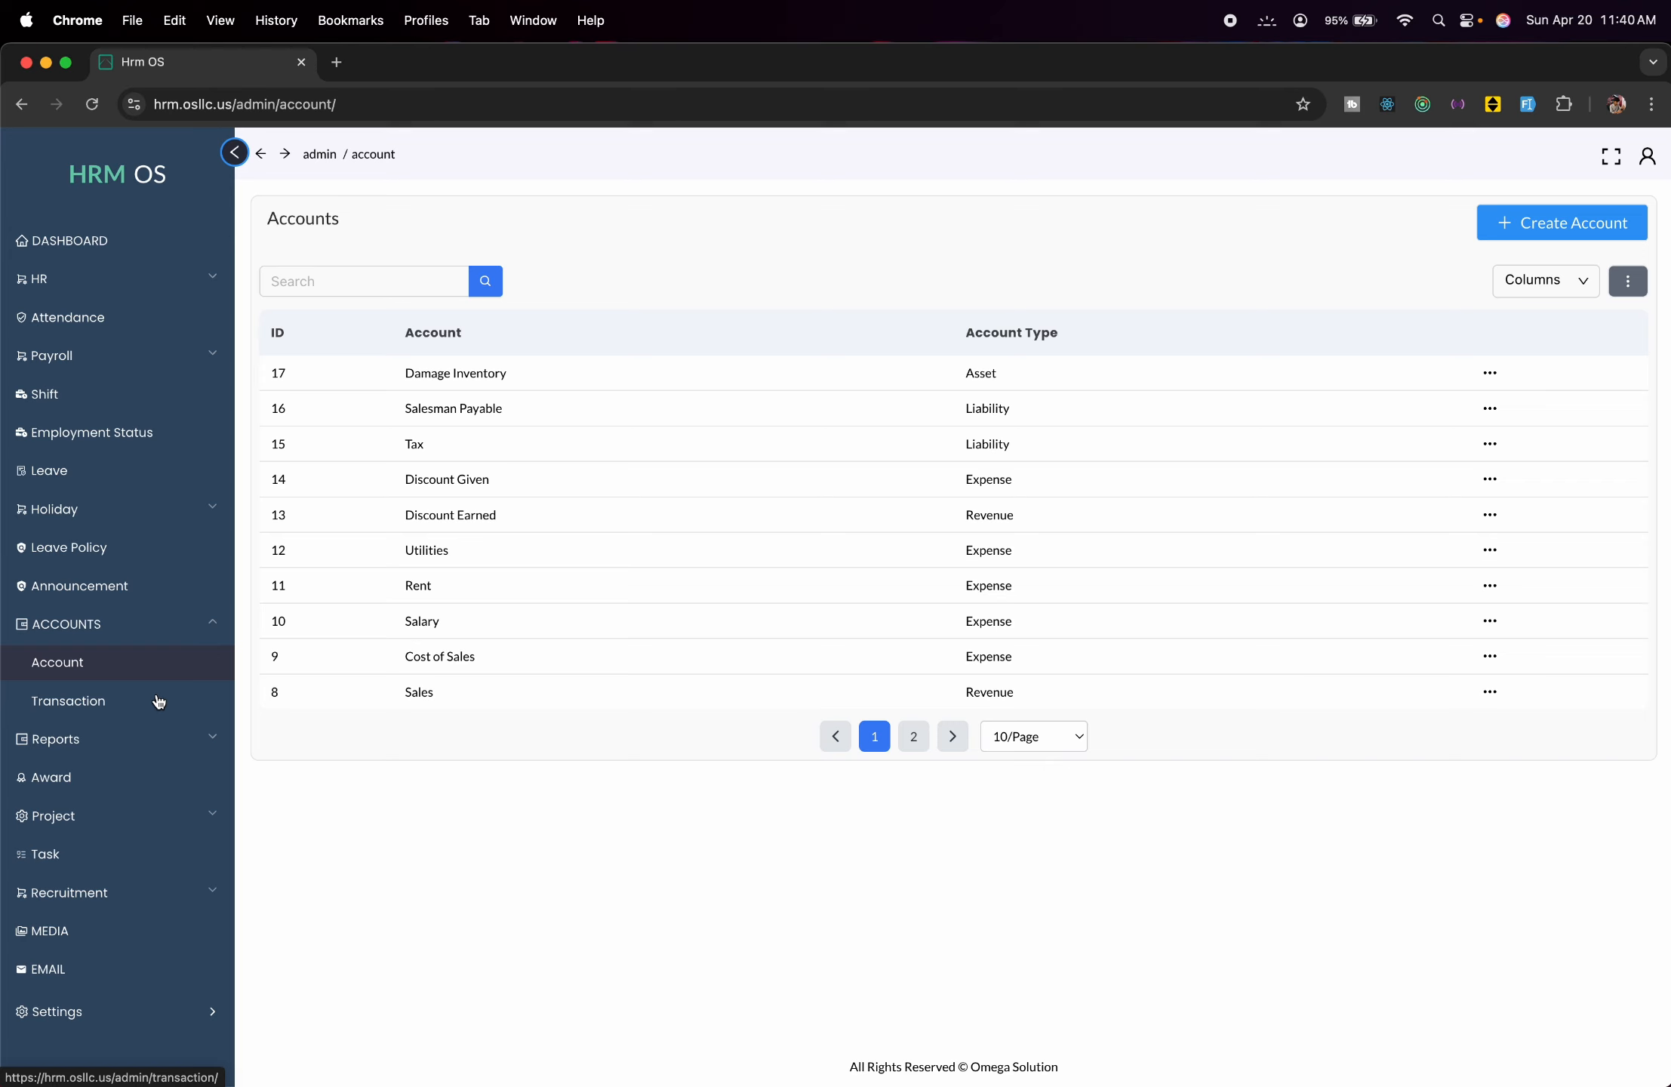
{"action": "left_click", "coordinate": [158, 702]}
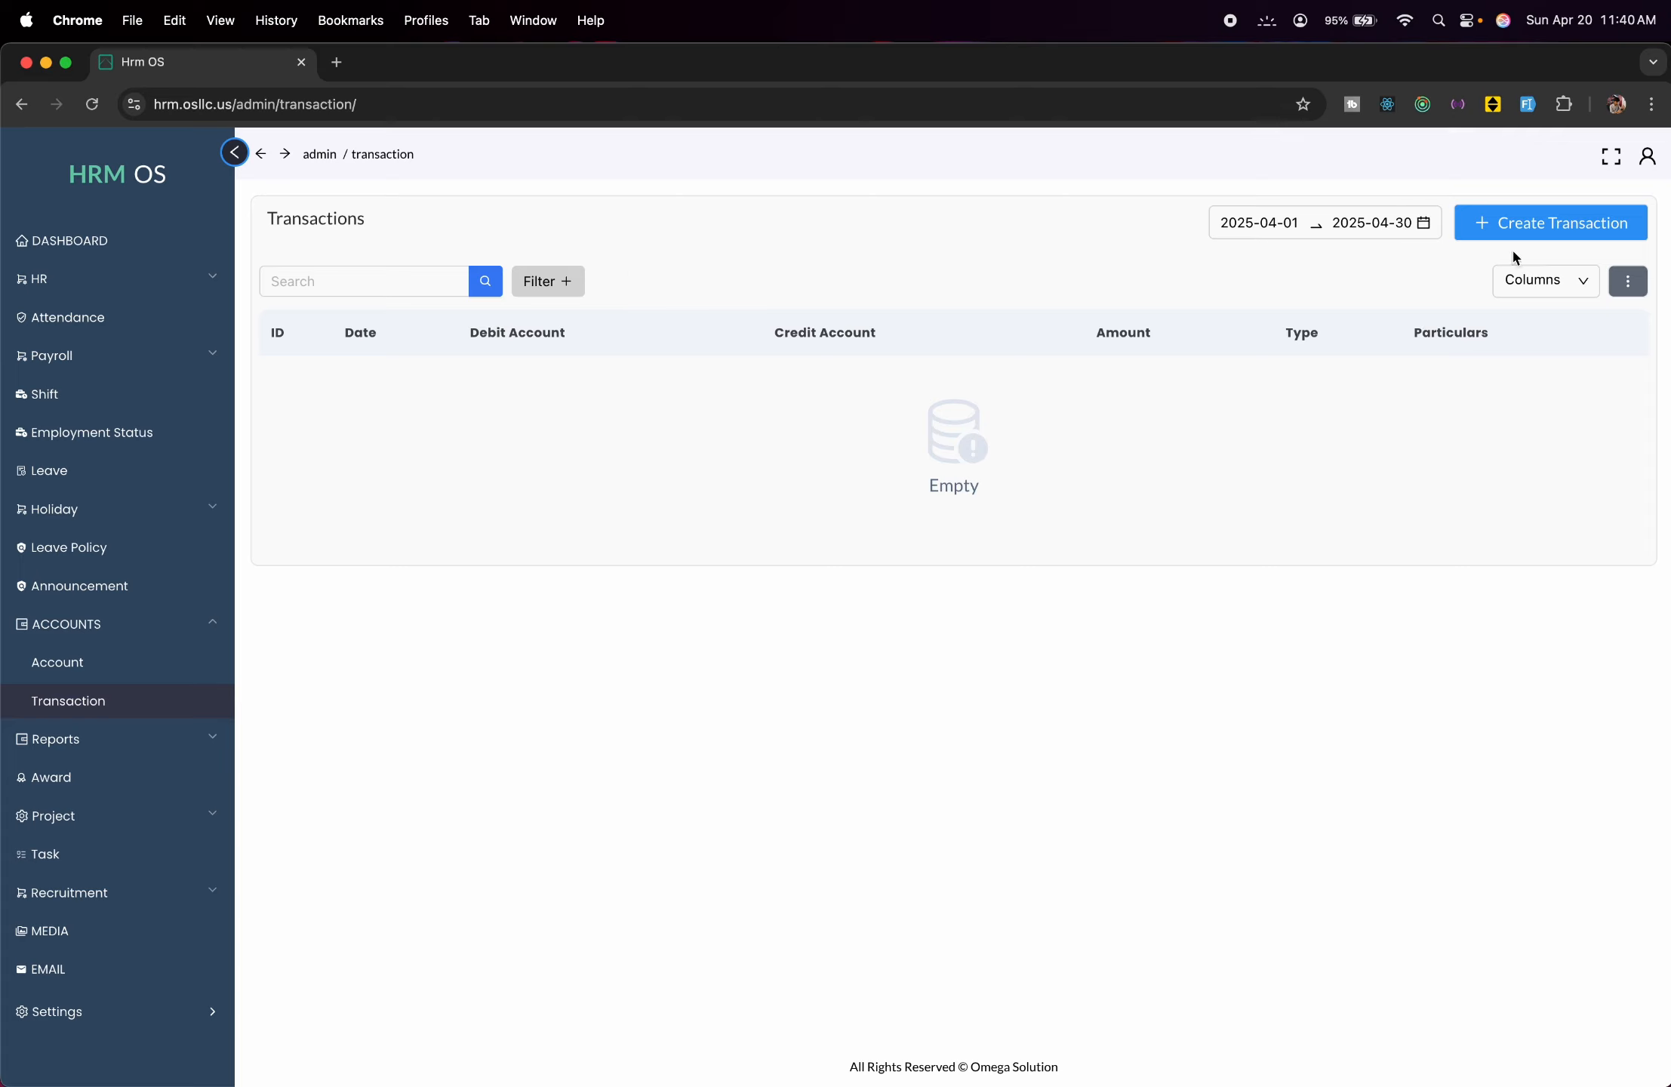
Start a transaction debiting Bank and crediting Cash for 2000 with particulars 'demo'.
{"action": "left_click", "coordinate": [1531, 225]}
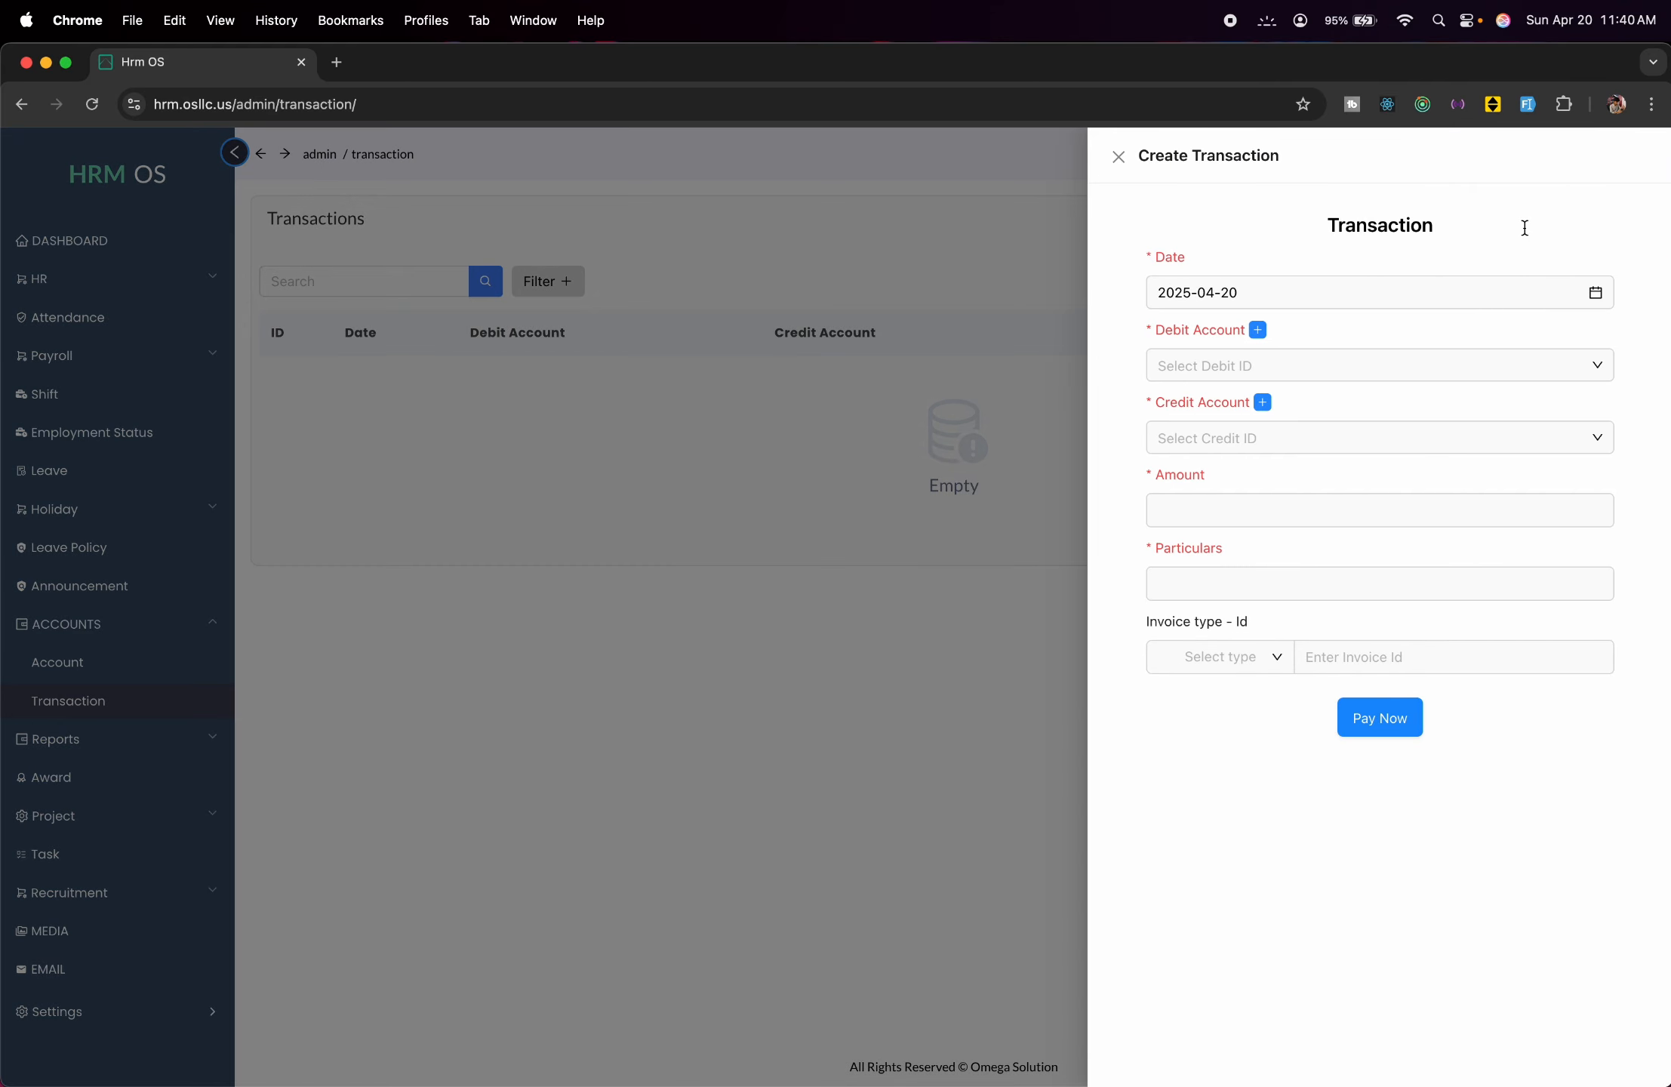
{"action": "left_click", "coordinate": [1311, 367]}
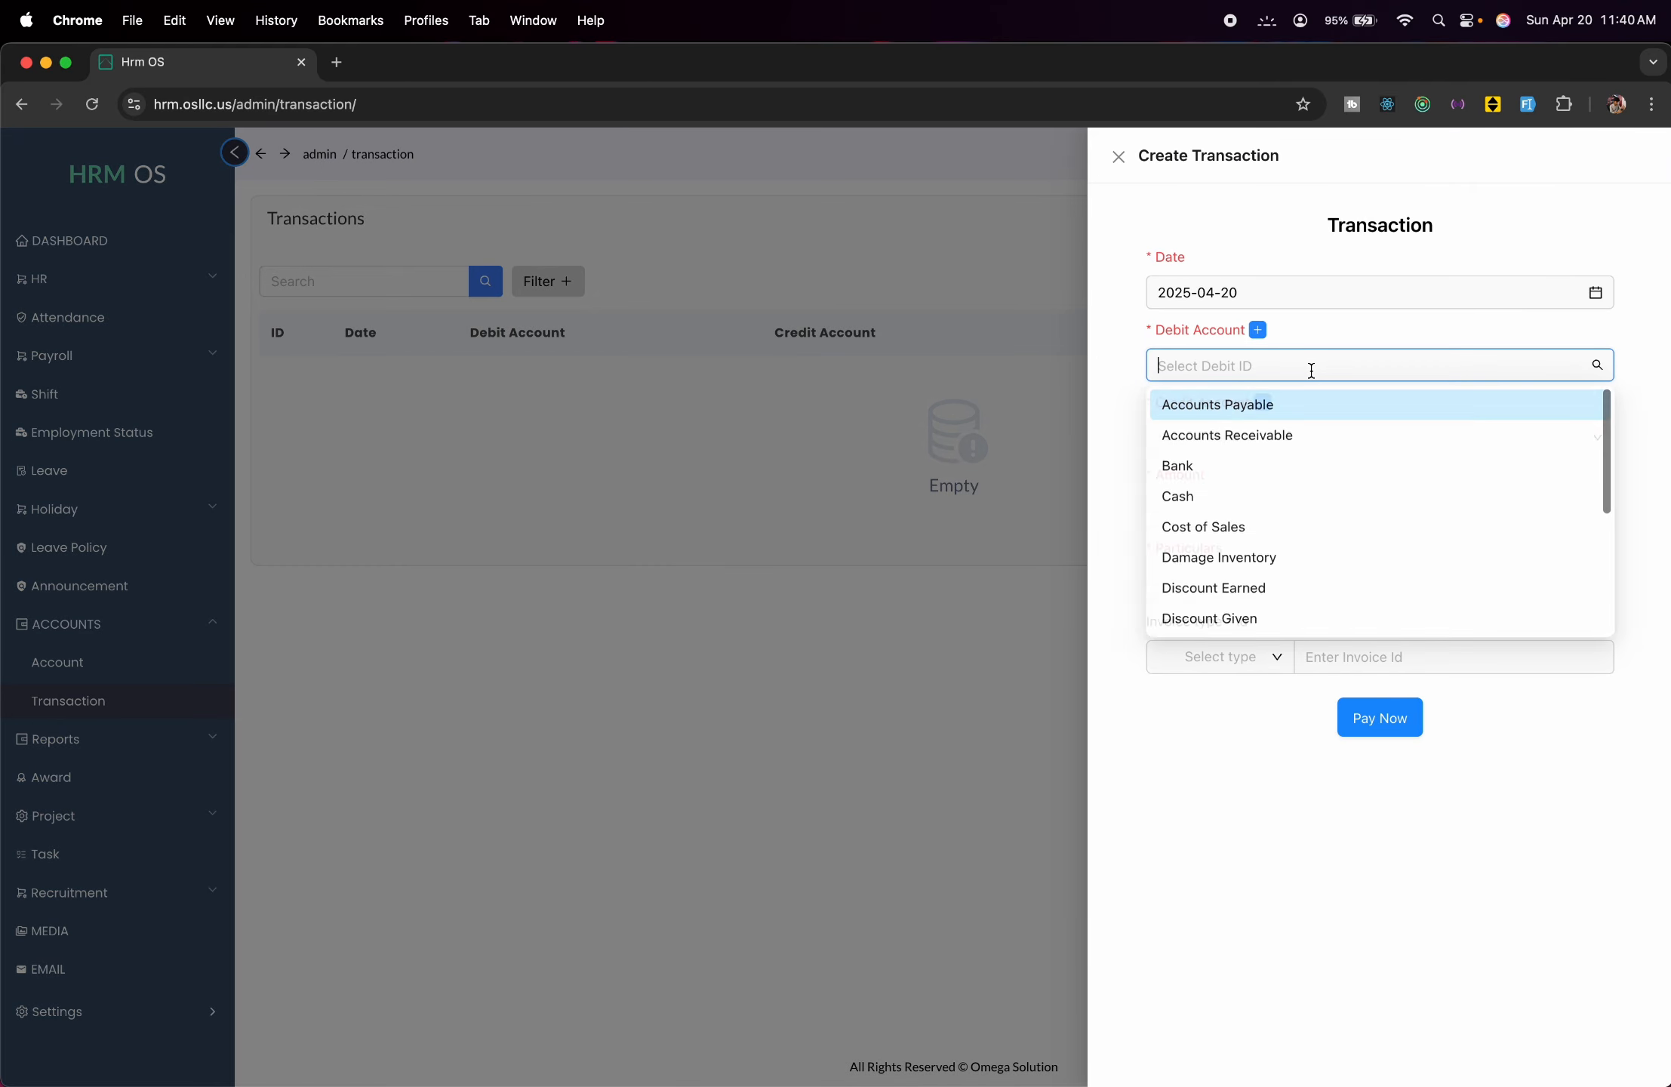
{"action": "left_click", "coordinate": [1311, 466]}
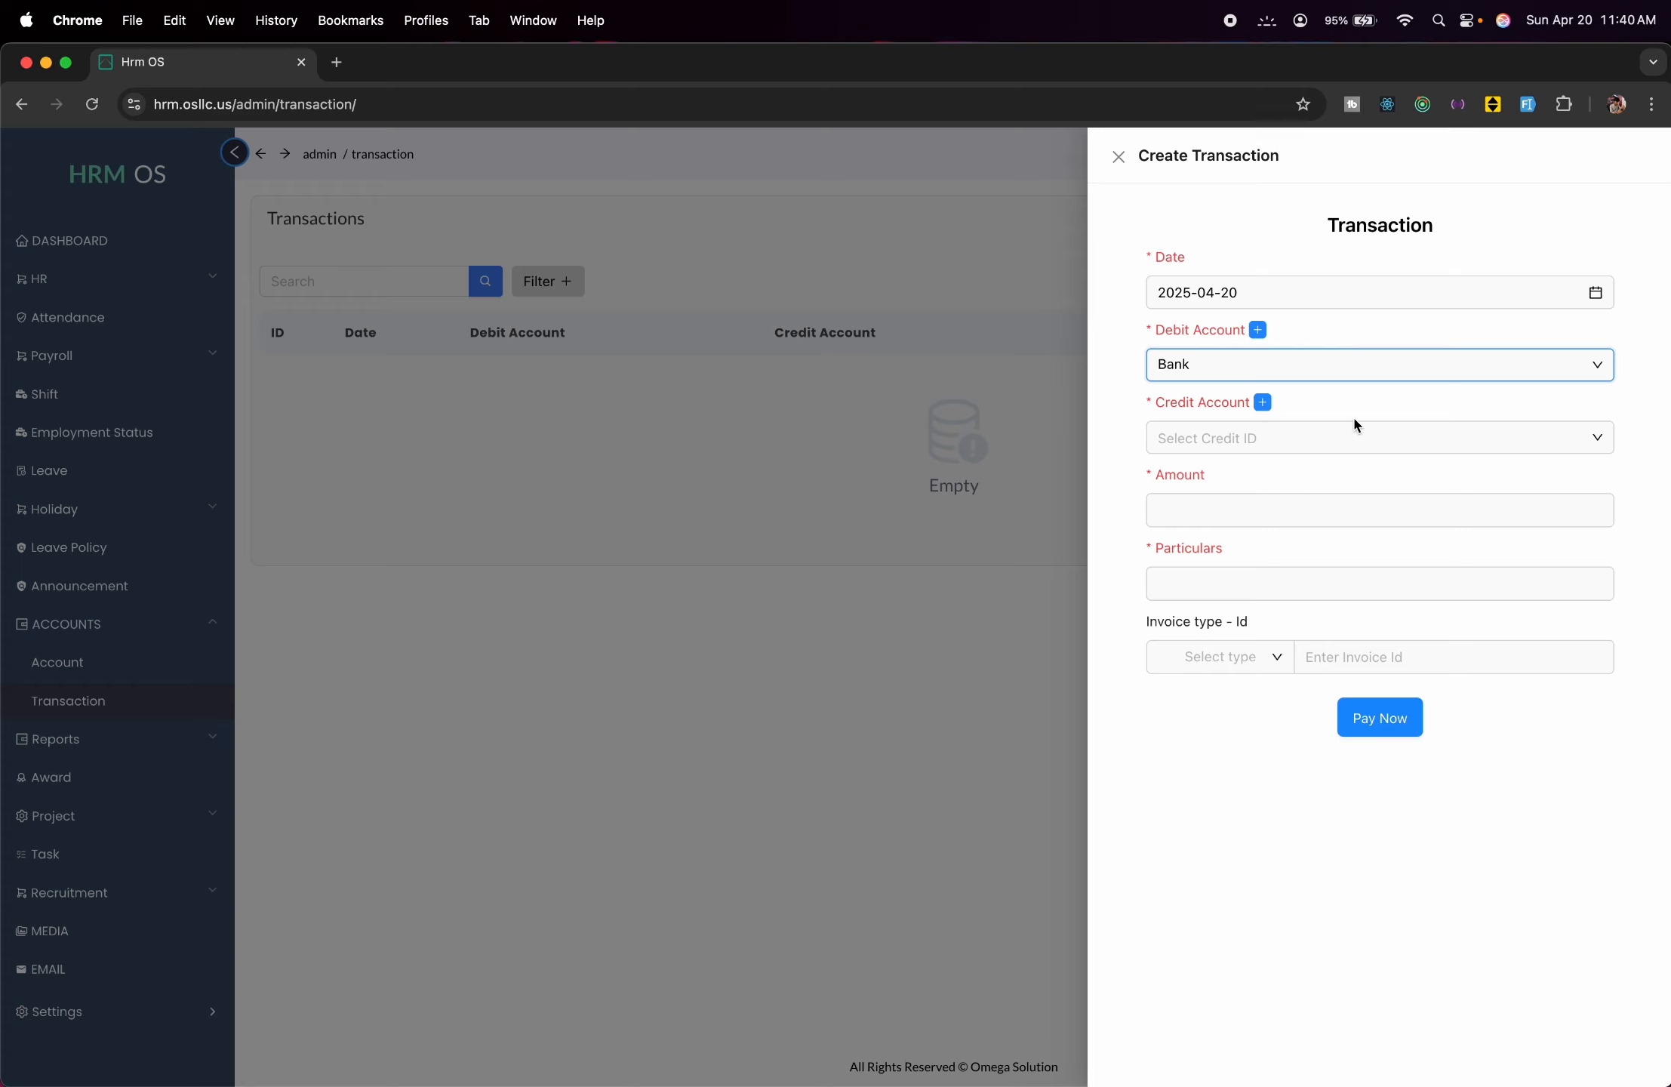
{"action": "left_click", "coordinate": [1354, 431]}
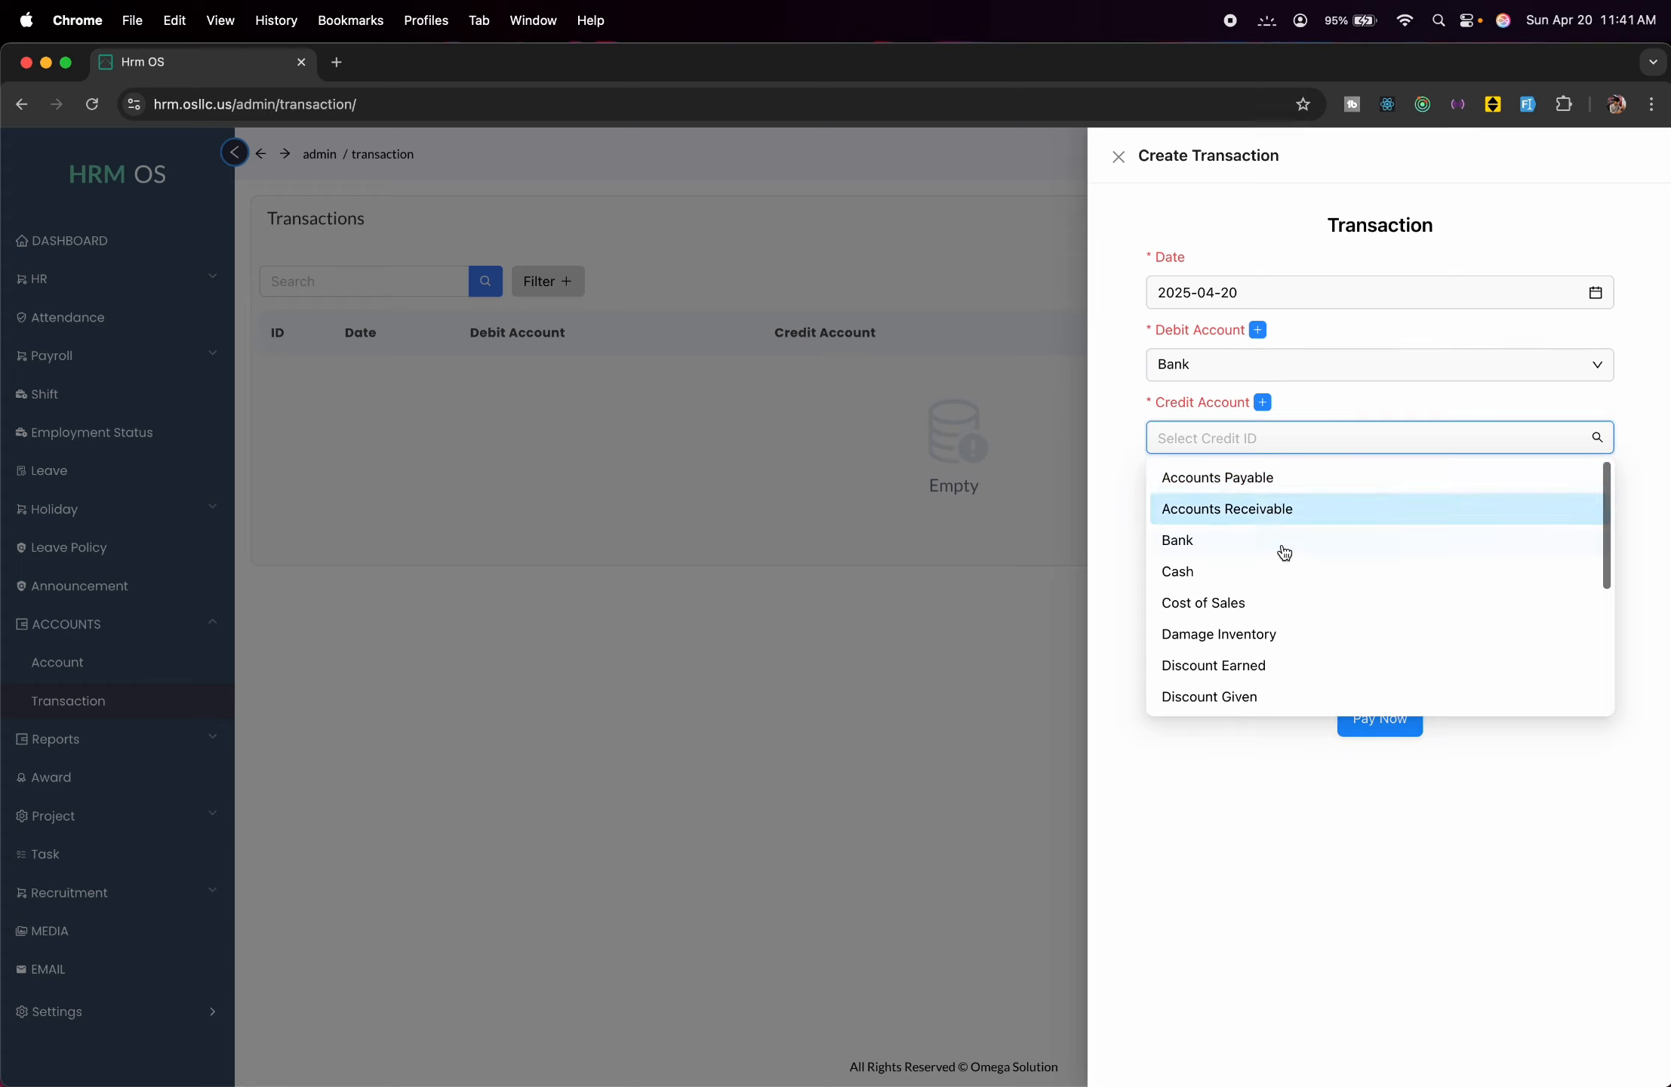
{"action": "left_click", "coordinate": [1275, 573]}
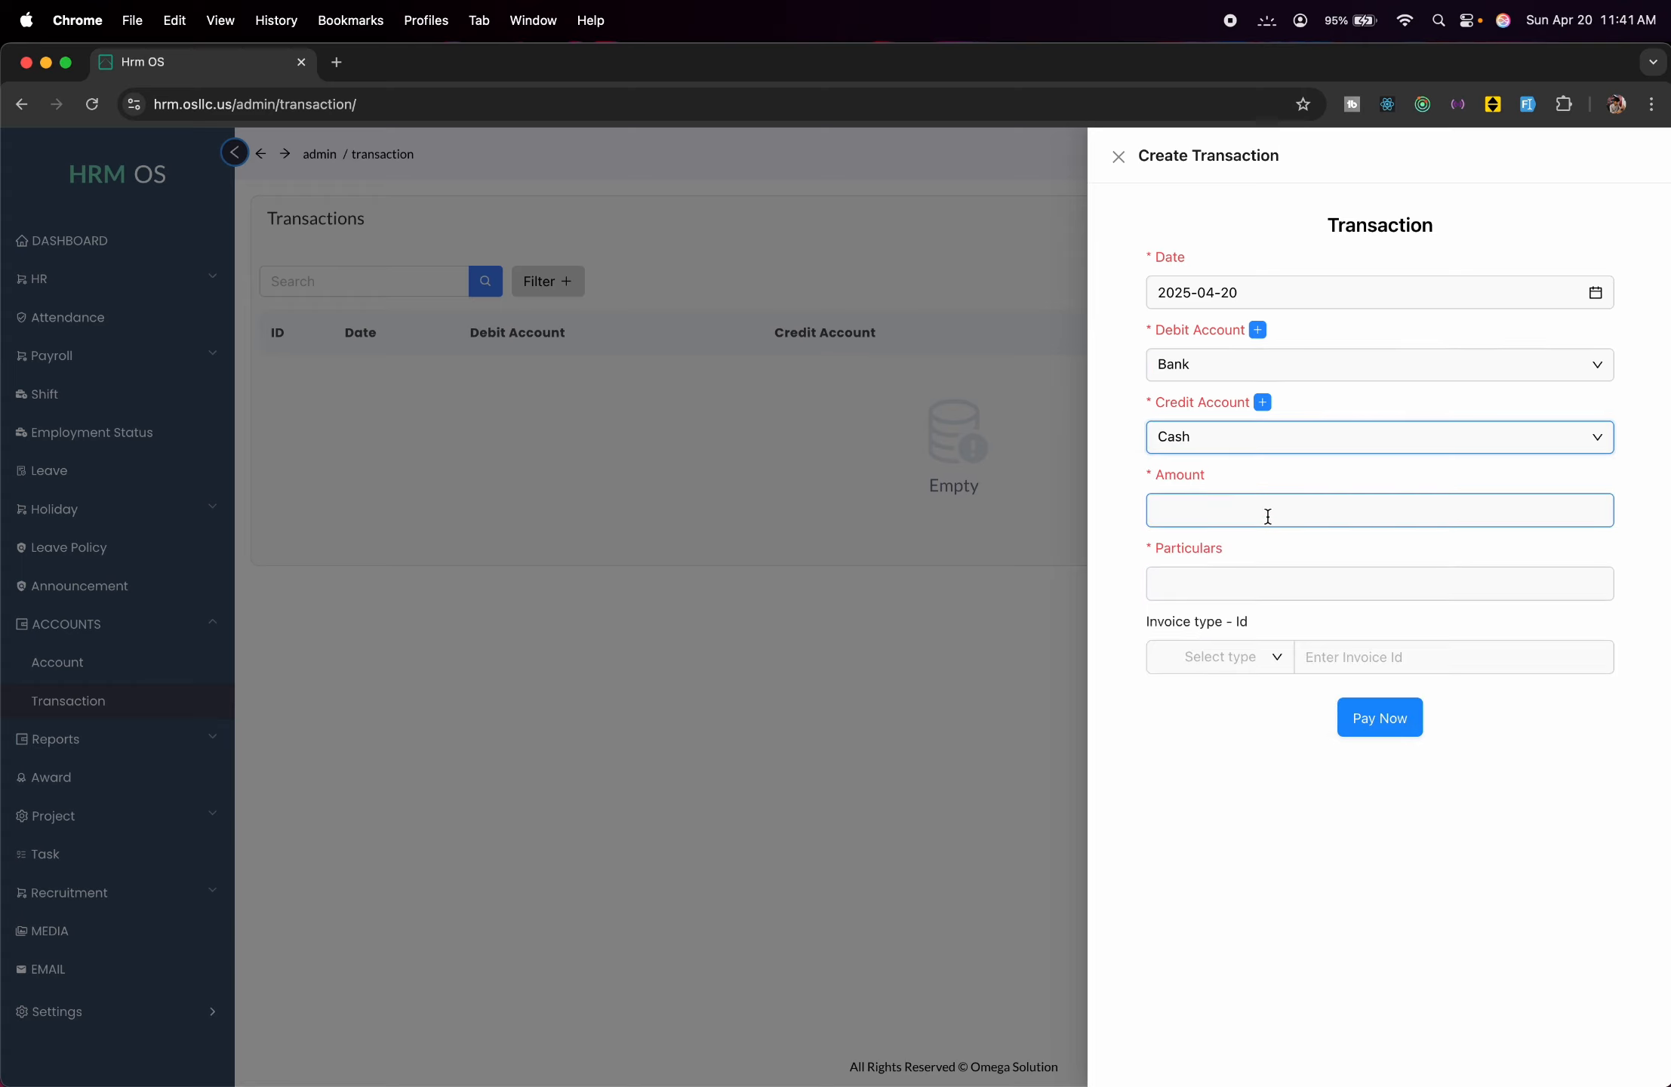
{"action": "left_click", "coordinate": [1269, 517]}
{"action": "type", "text": "2"}
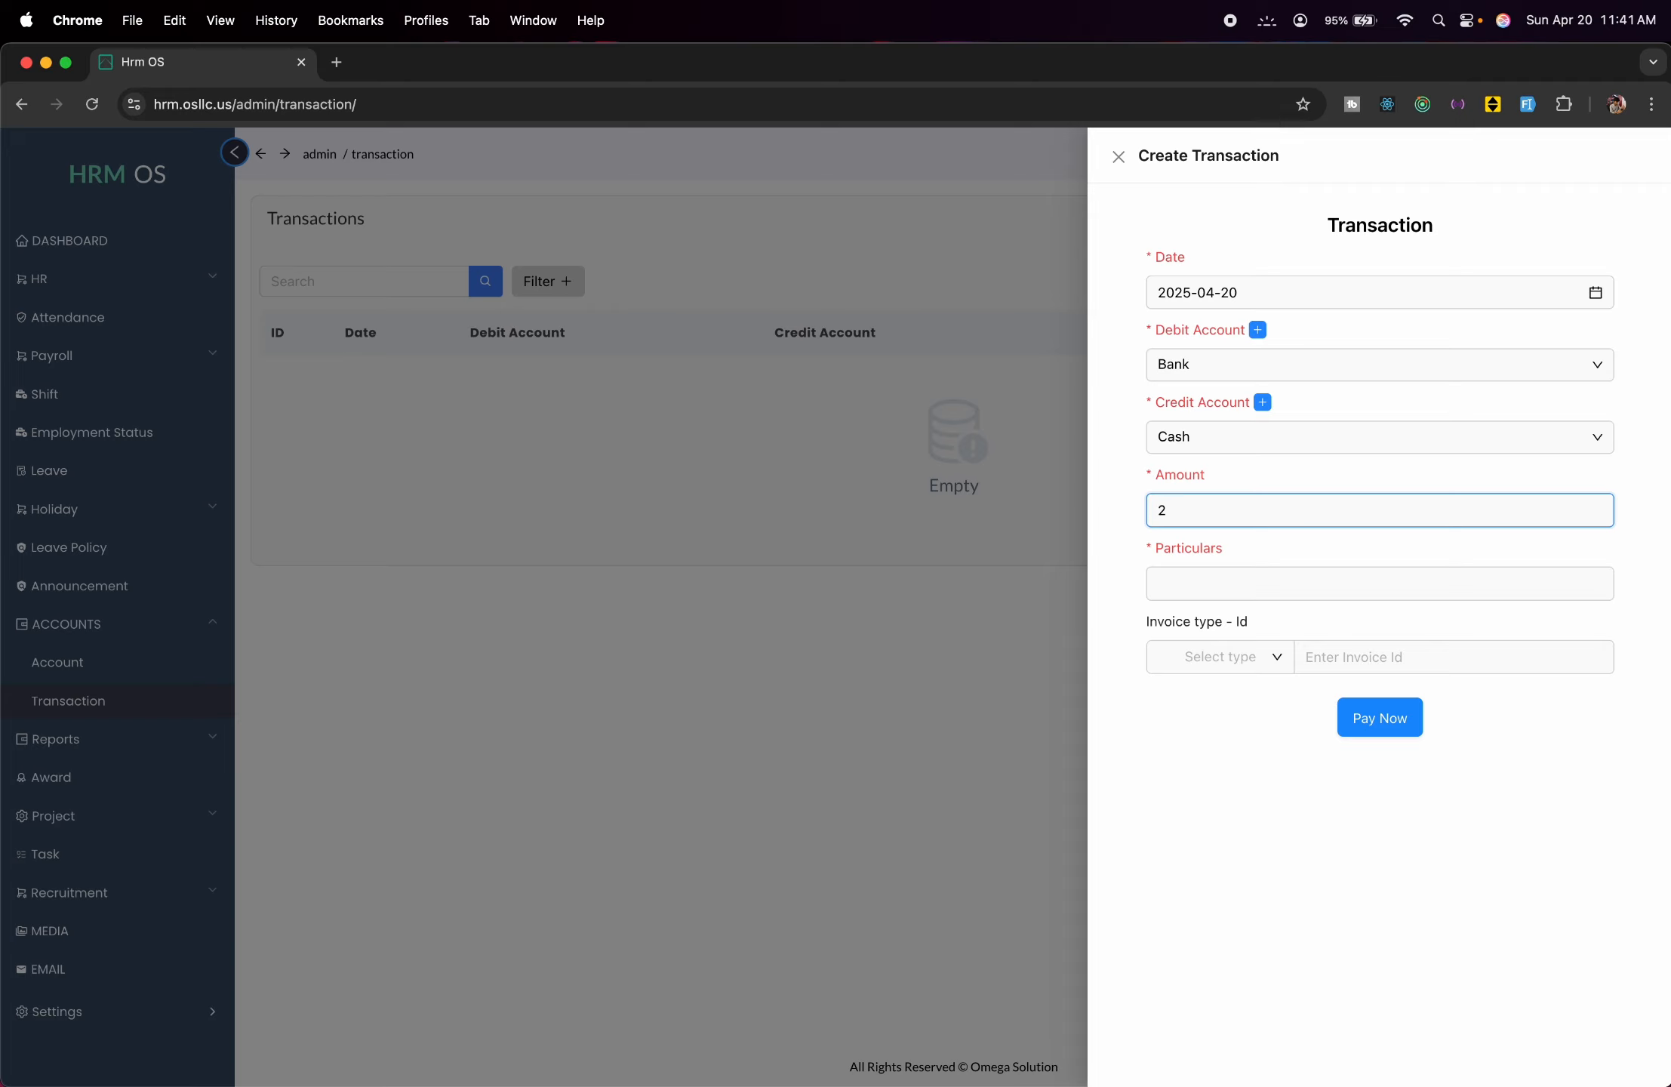
{"action": "type", "text": "000"}
{"action": "left_click", "coordinate": [1289, 592]}
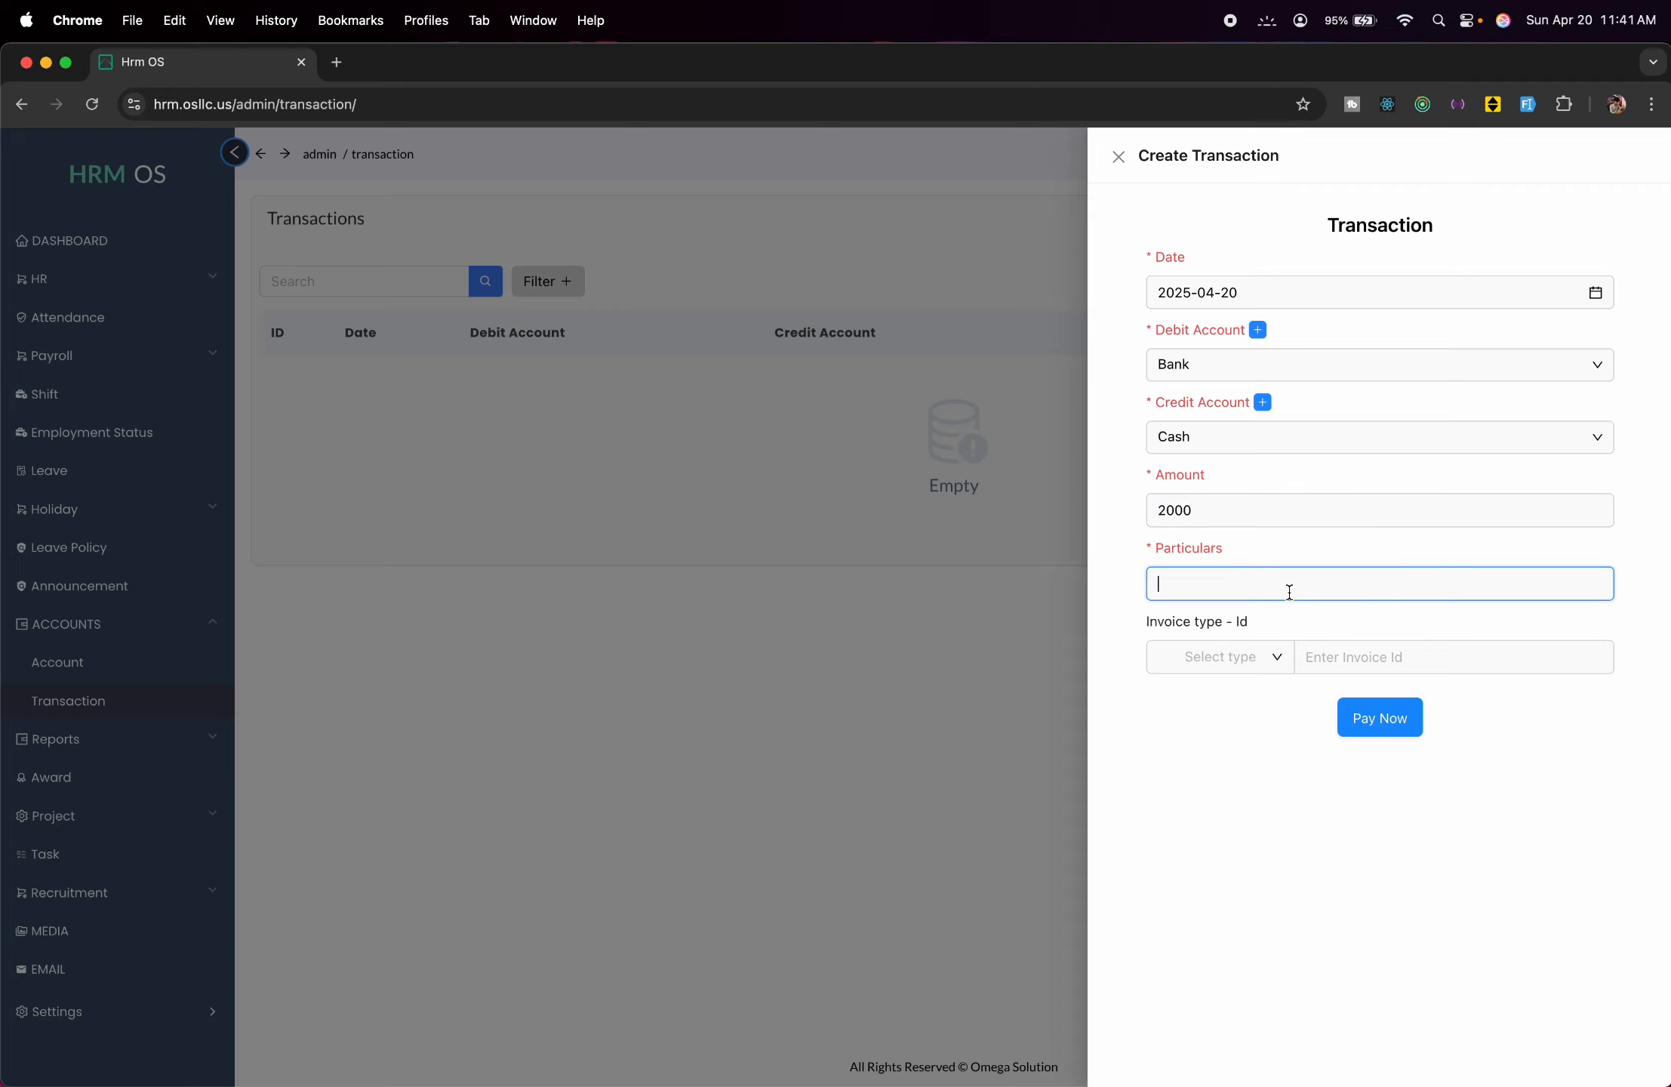
{"action": "type", "text": "demo"}
{"action": "left_click", "coordinate": [1250, 662]}
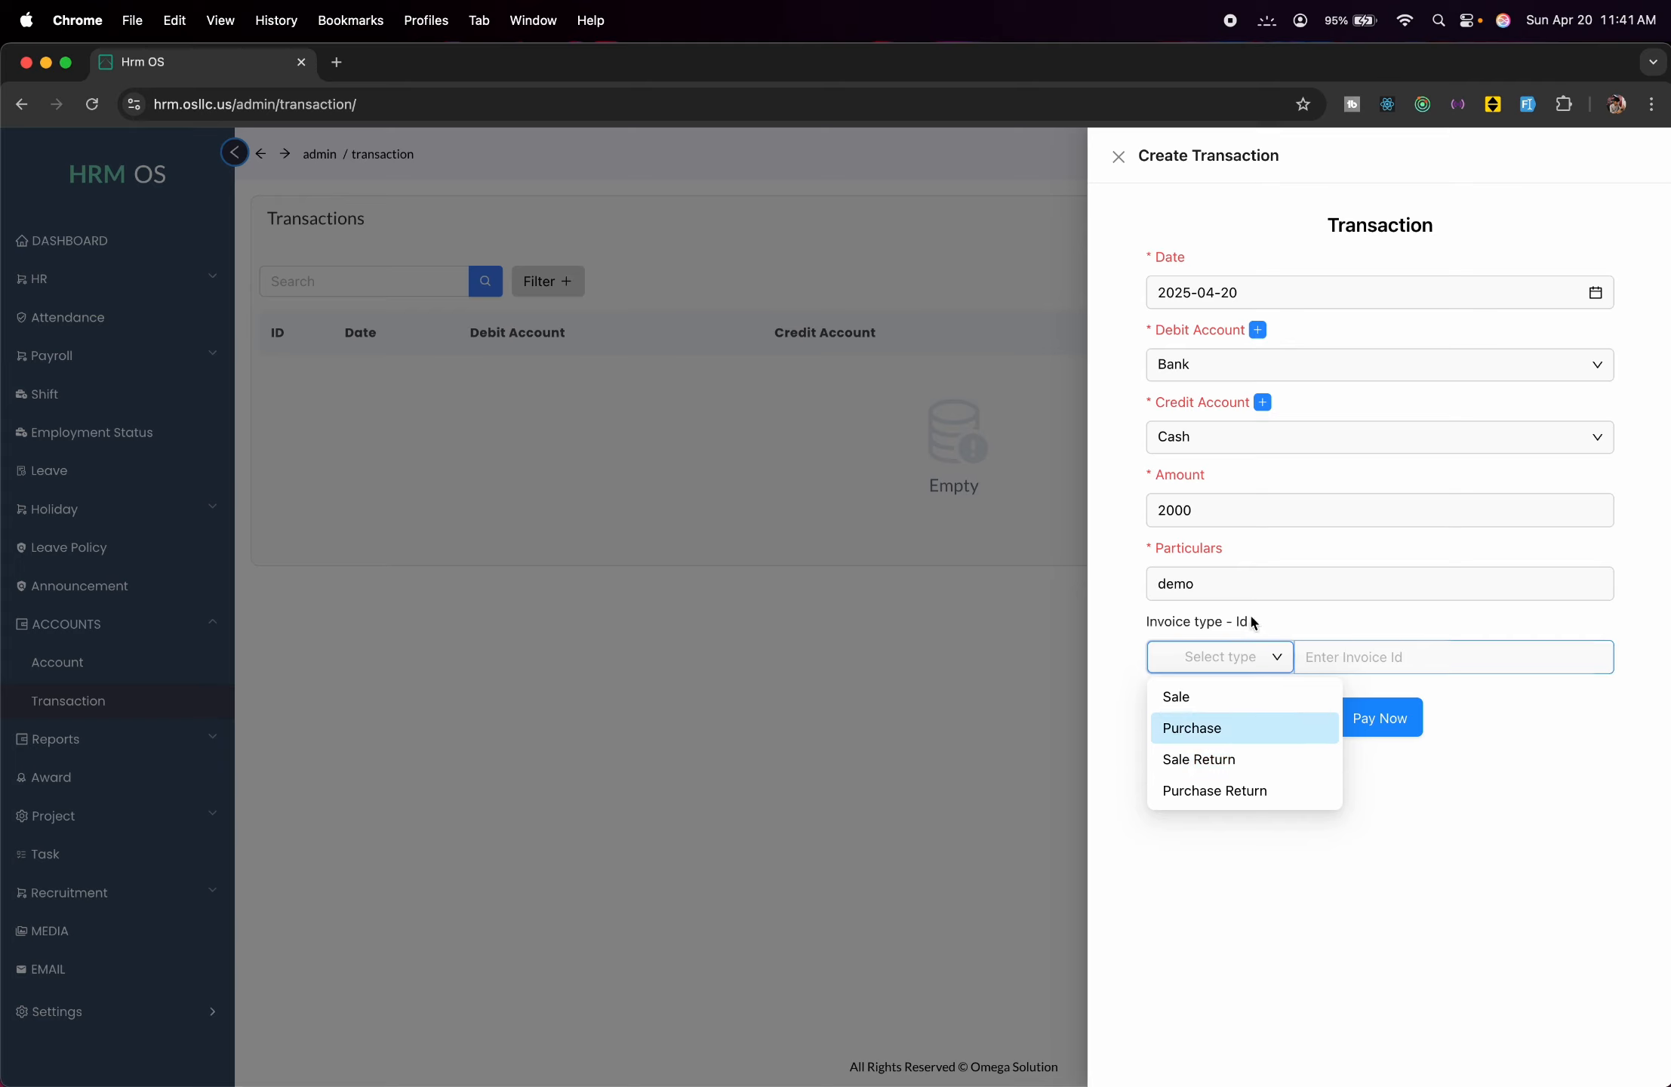
{"action": "left_click", "coordinate": [1259, 698]}
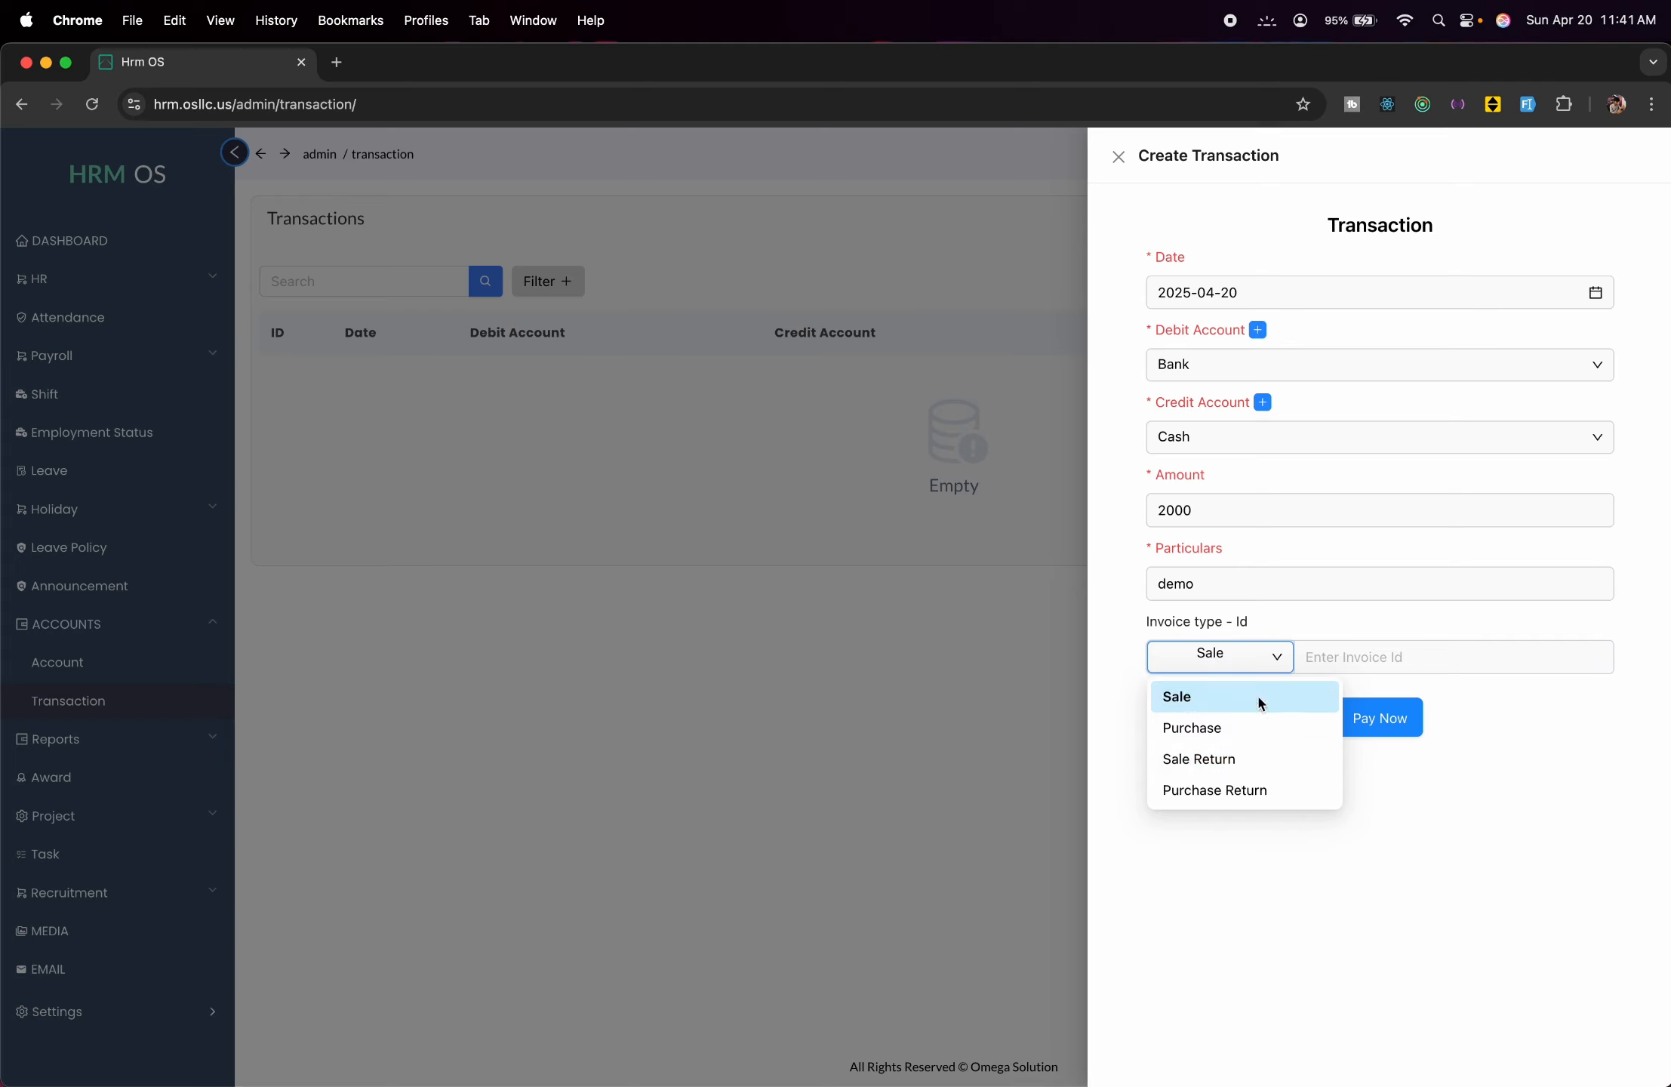
{"action": "left_click", "coordinate": [1326, 667]}
{"action": "type", "text": "0000000000"}
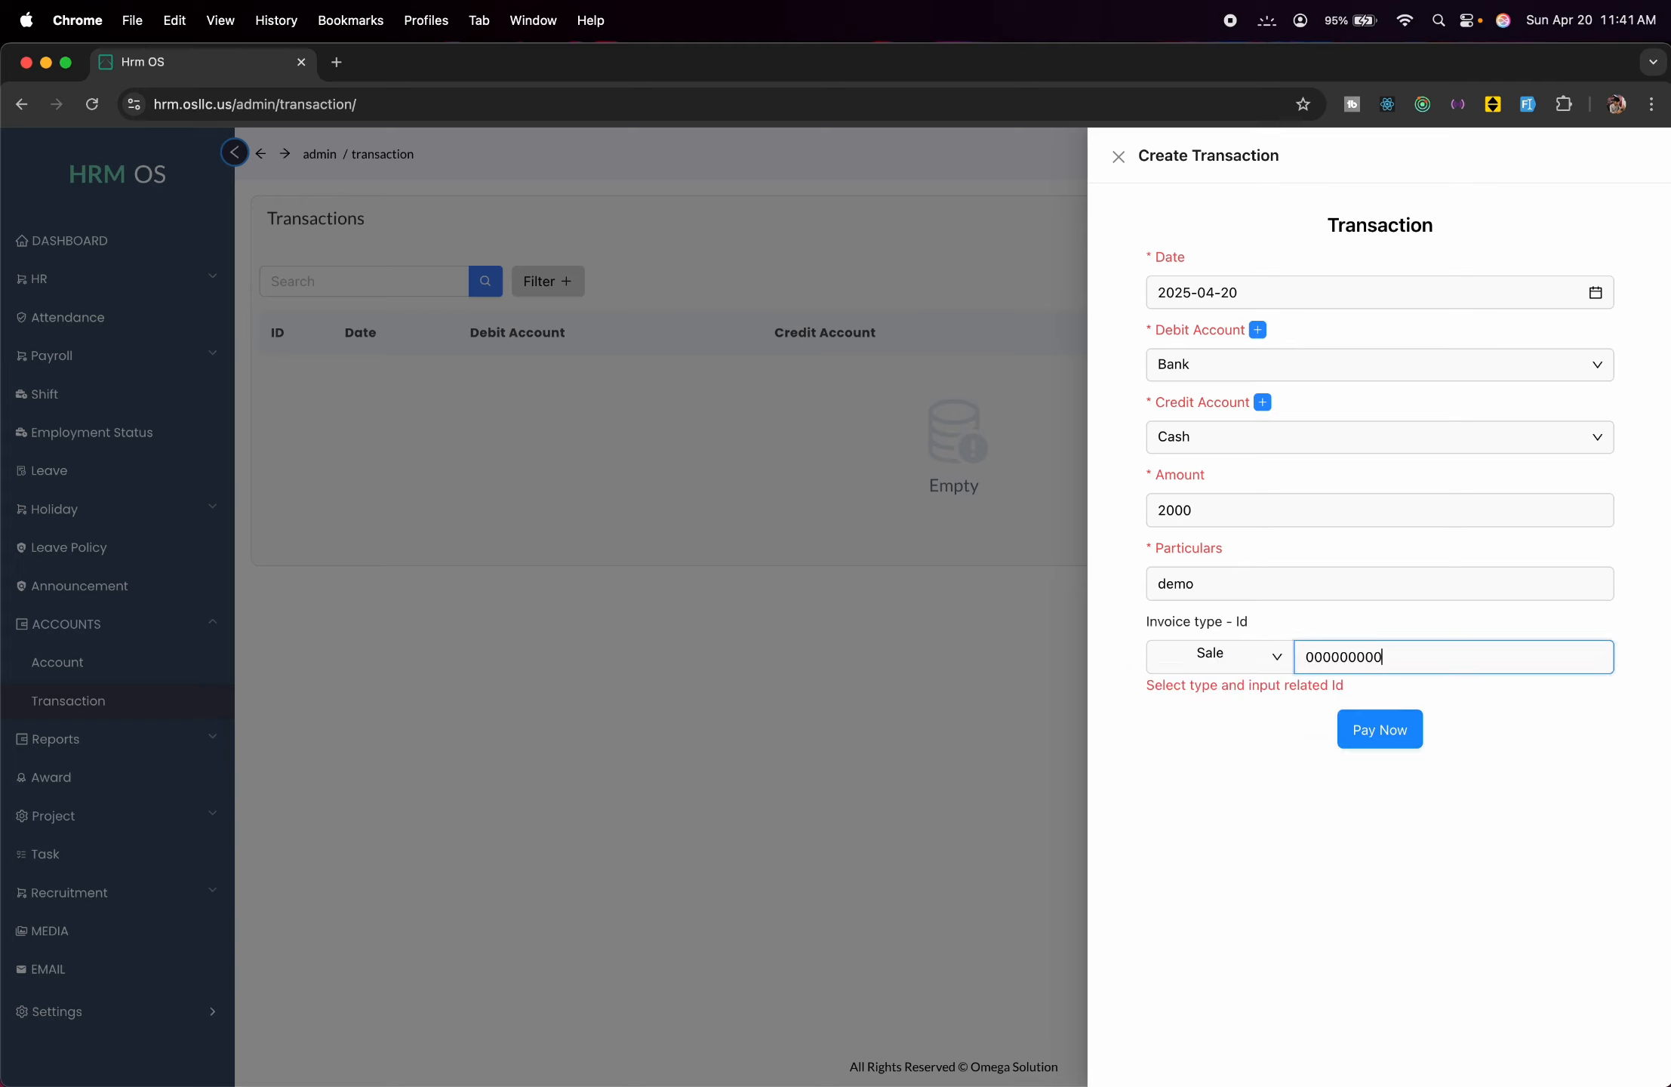
{"action": "left_click", "coordinate": [1378, 729]}
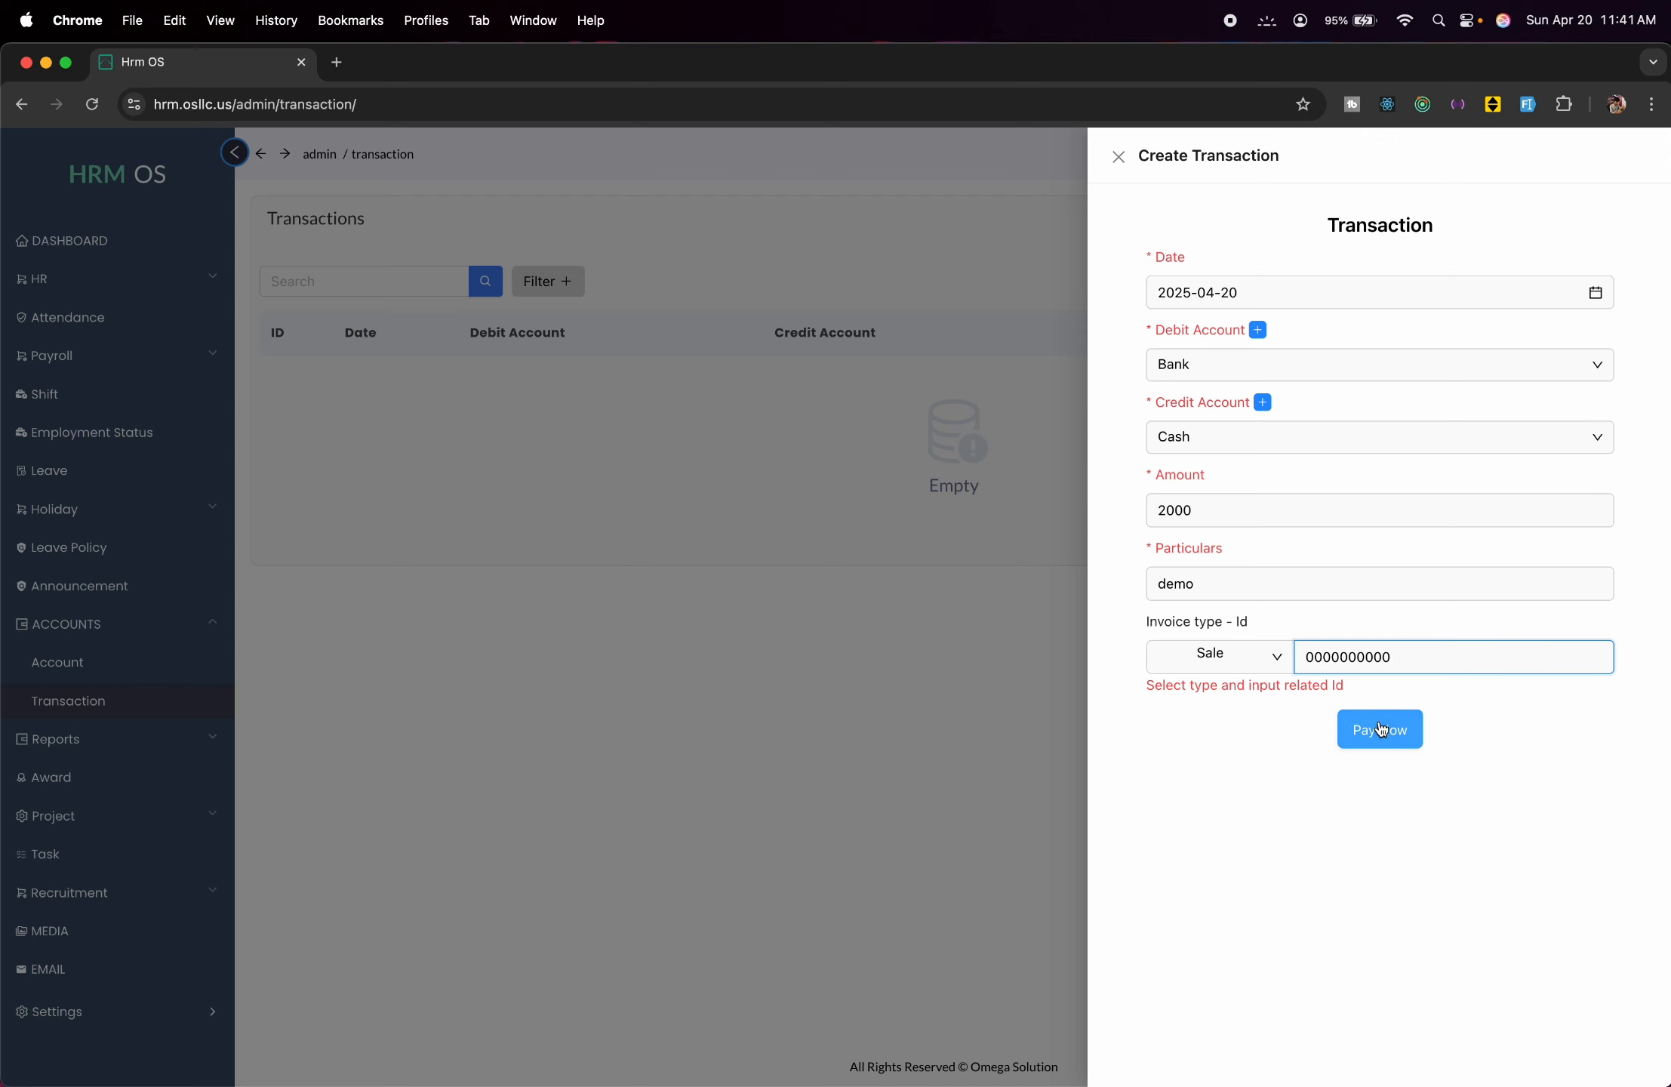
{"action": "left_click", "coordinate": [808, 568]}
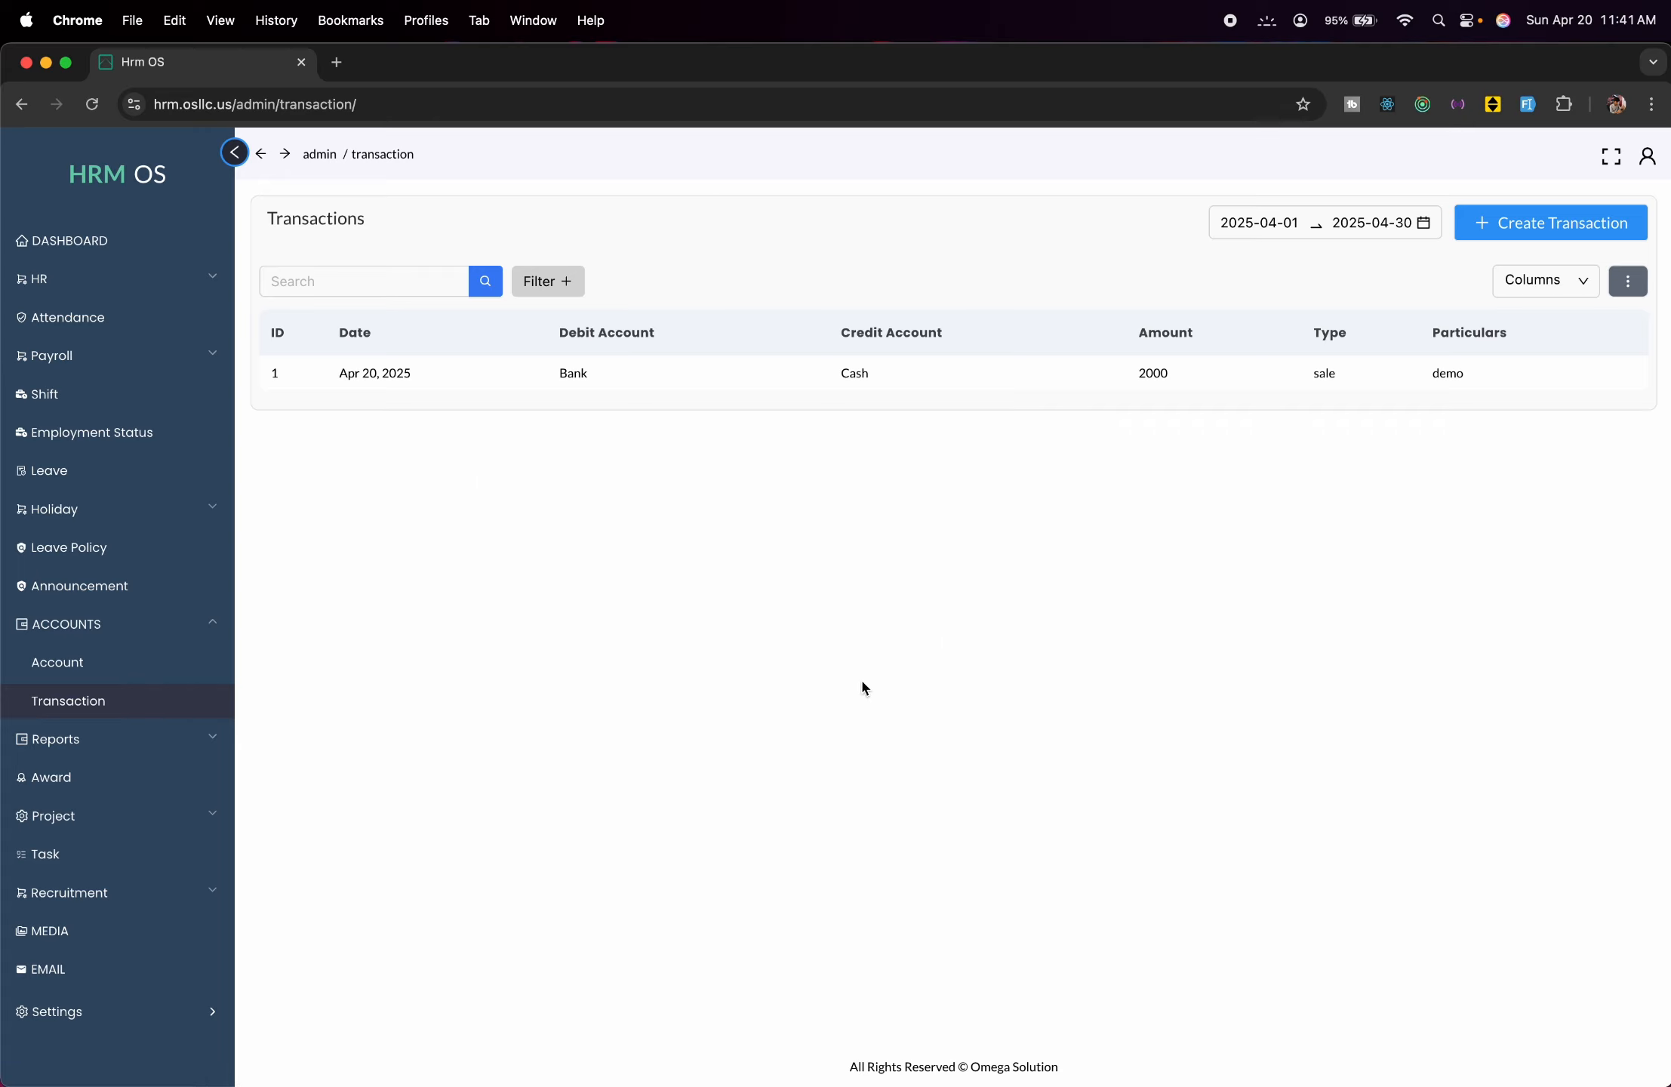
{"action": "left_click", "coordinate": [186, 739]}
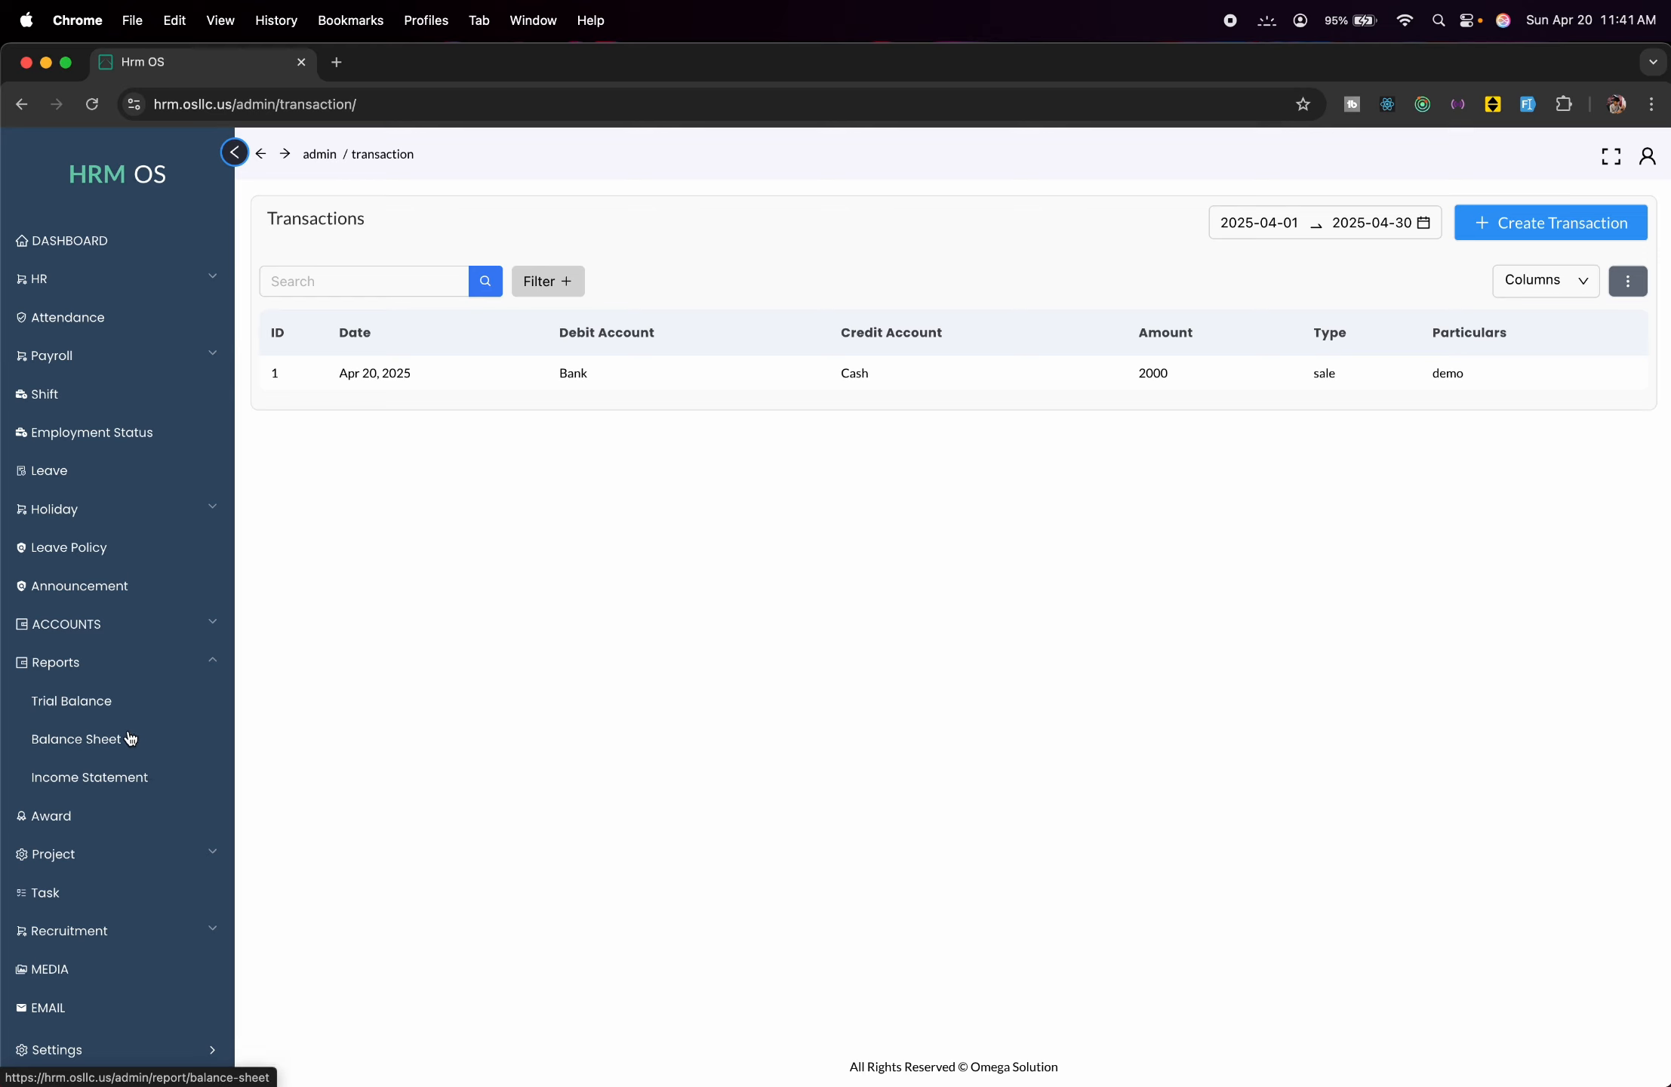
Review the Trial Balance and Balance Sheet reports, ending on the April 2025 Income Statement.
{"action": "left_click", "coordinate": [114, 708]}
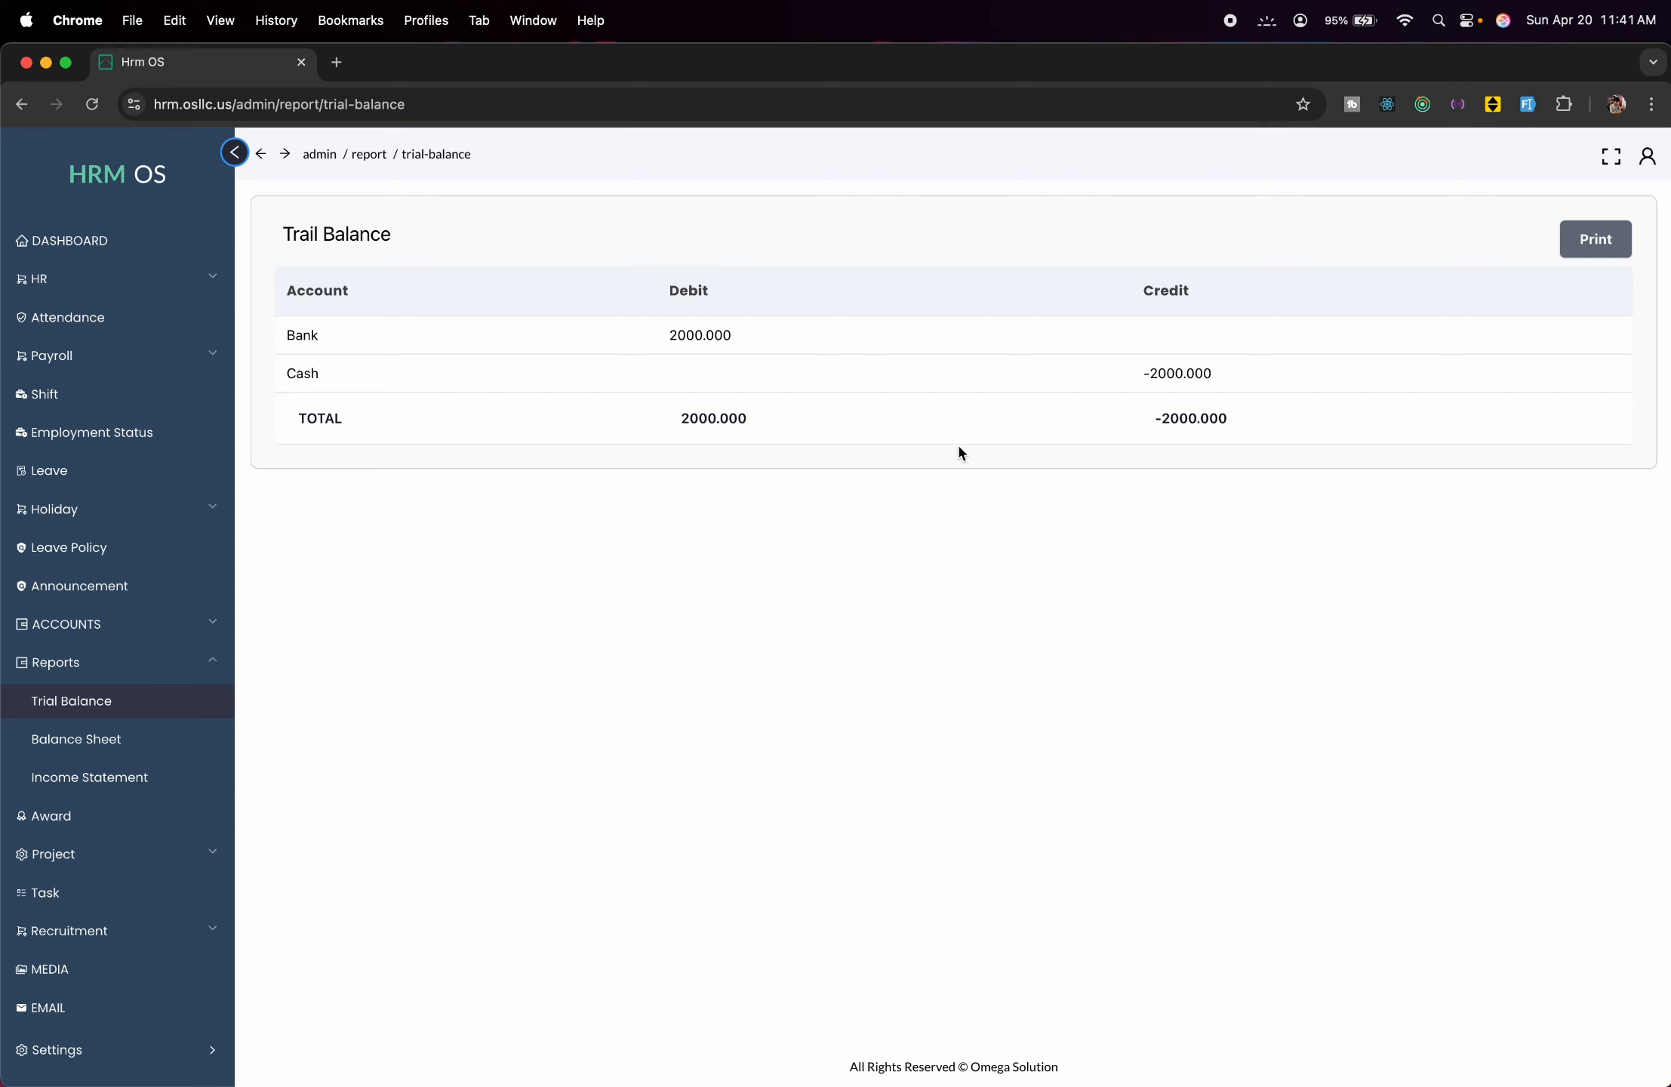
{"action": "left_click", "coordinate": [182, 747]}
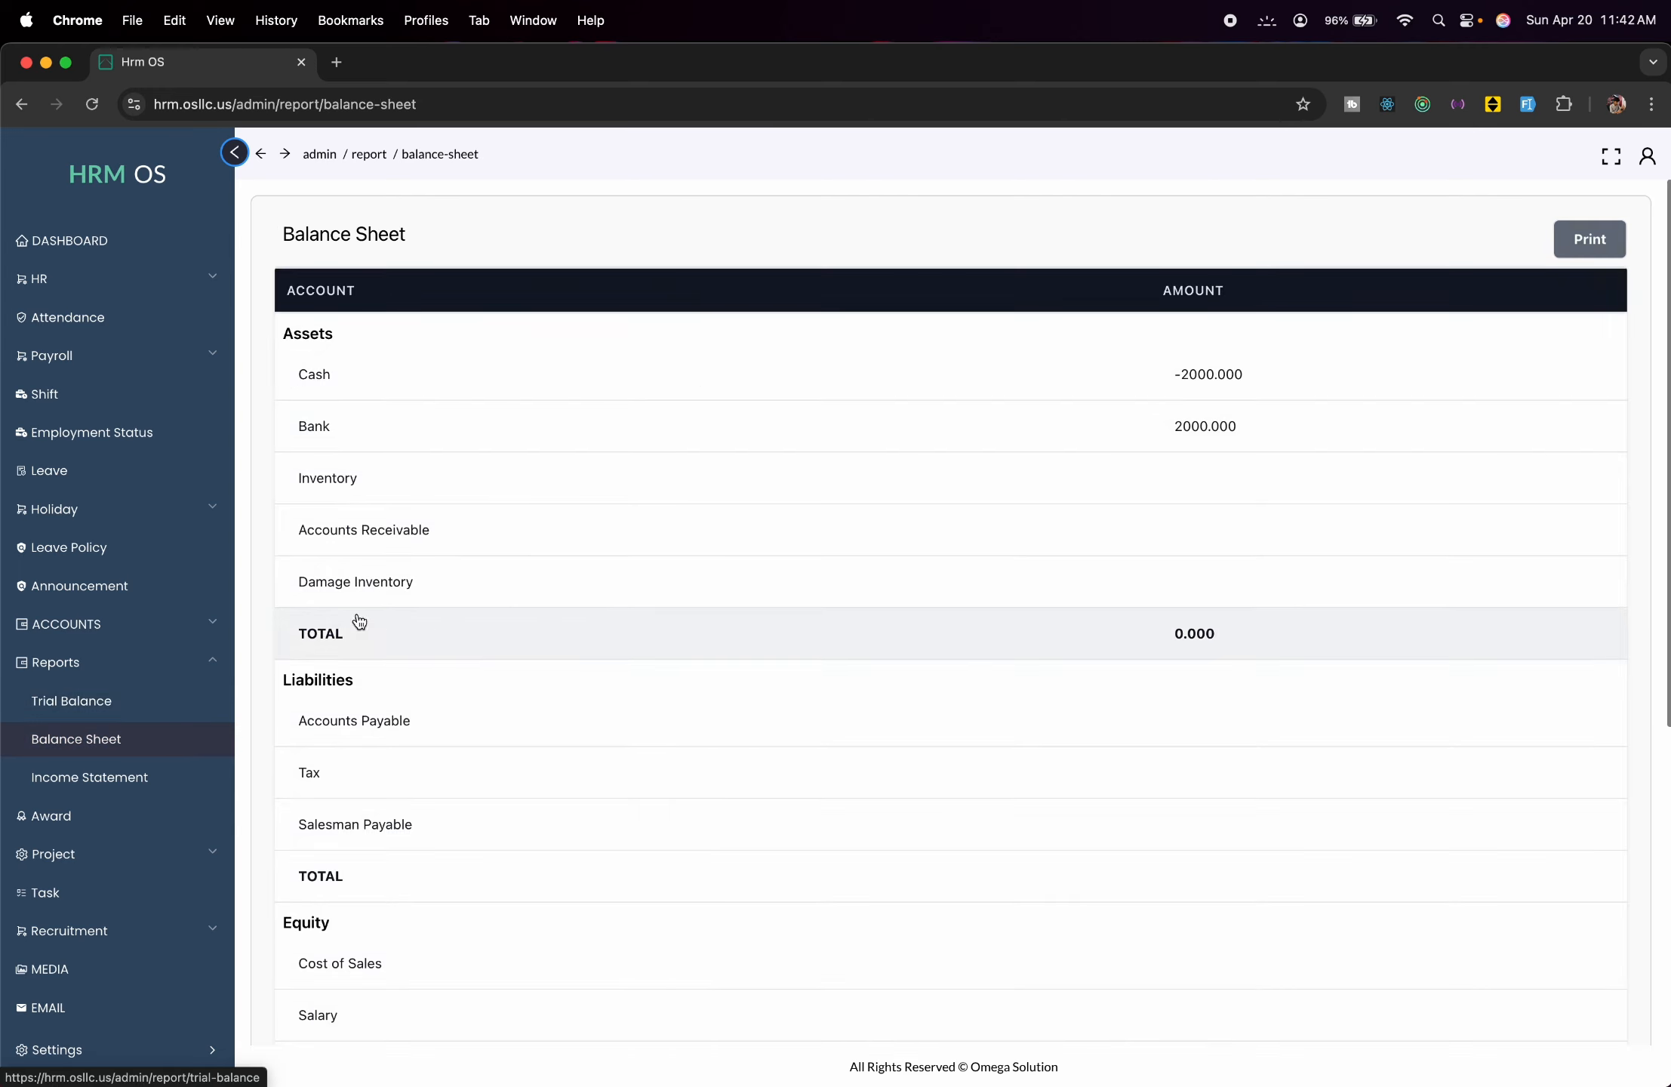
{"action": "scroll", "coordinate": [655, 740], "scroll_direction": "down", "scroll_amount": 5}
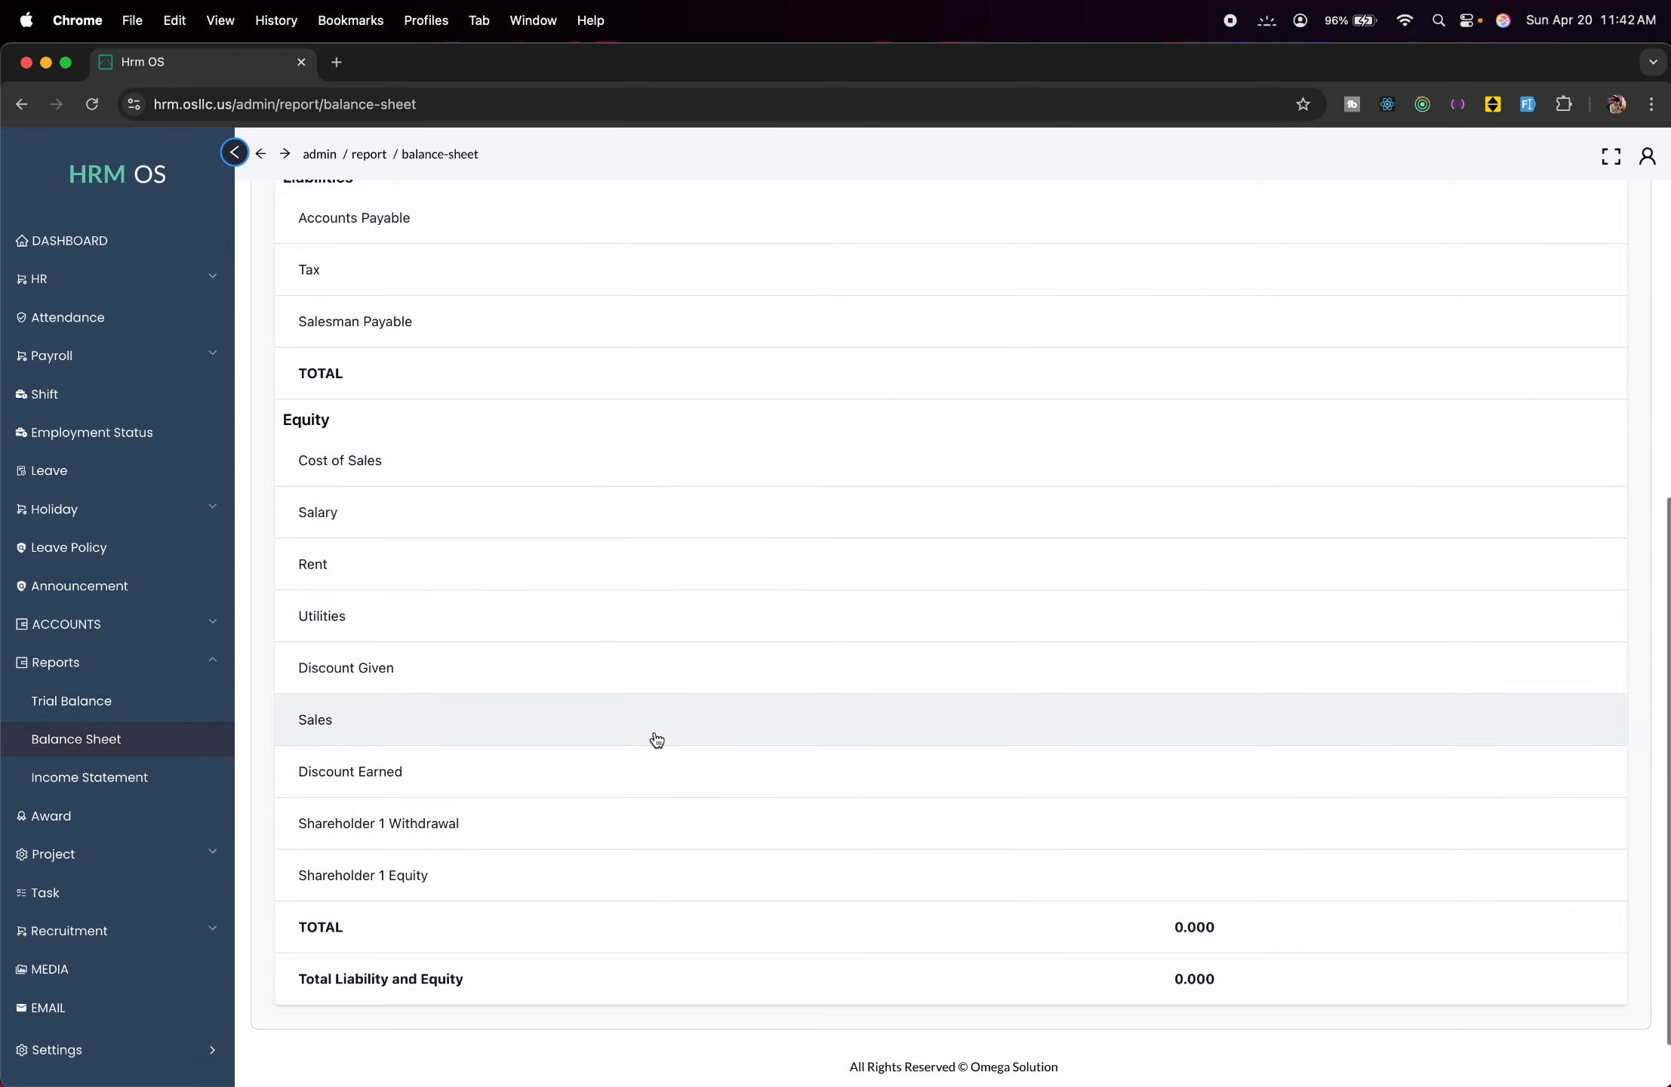
{"action": "scroll", "coordinate": [657, 740], "scroll_direction": "up", "scroll_amount": 5}
{"action": "scroll", "coordinate": [657, 740], "scroll_direction": "down", "scroll_amount": 5}
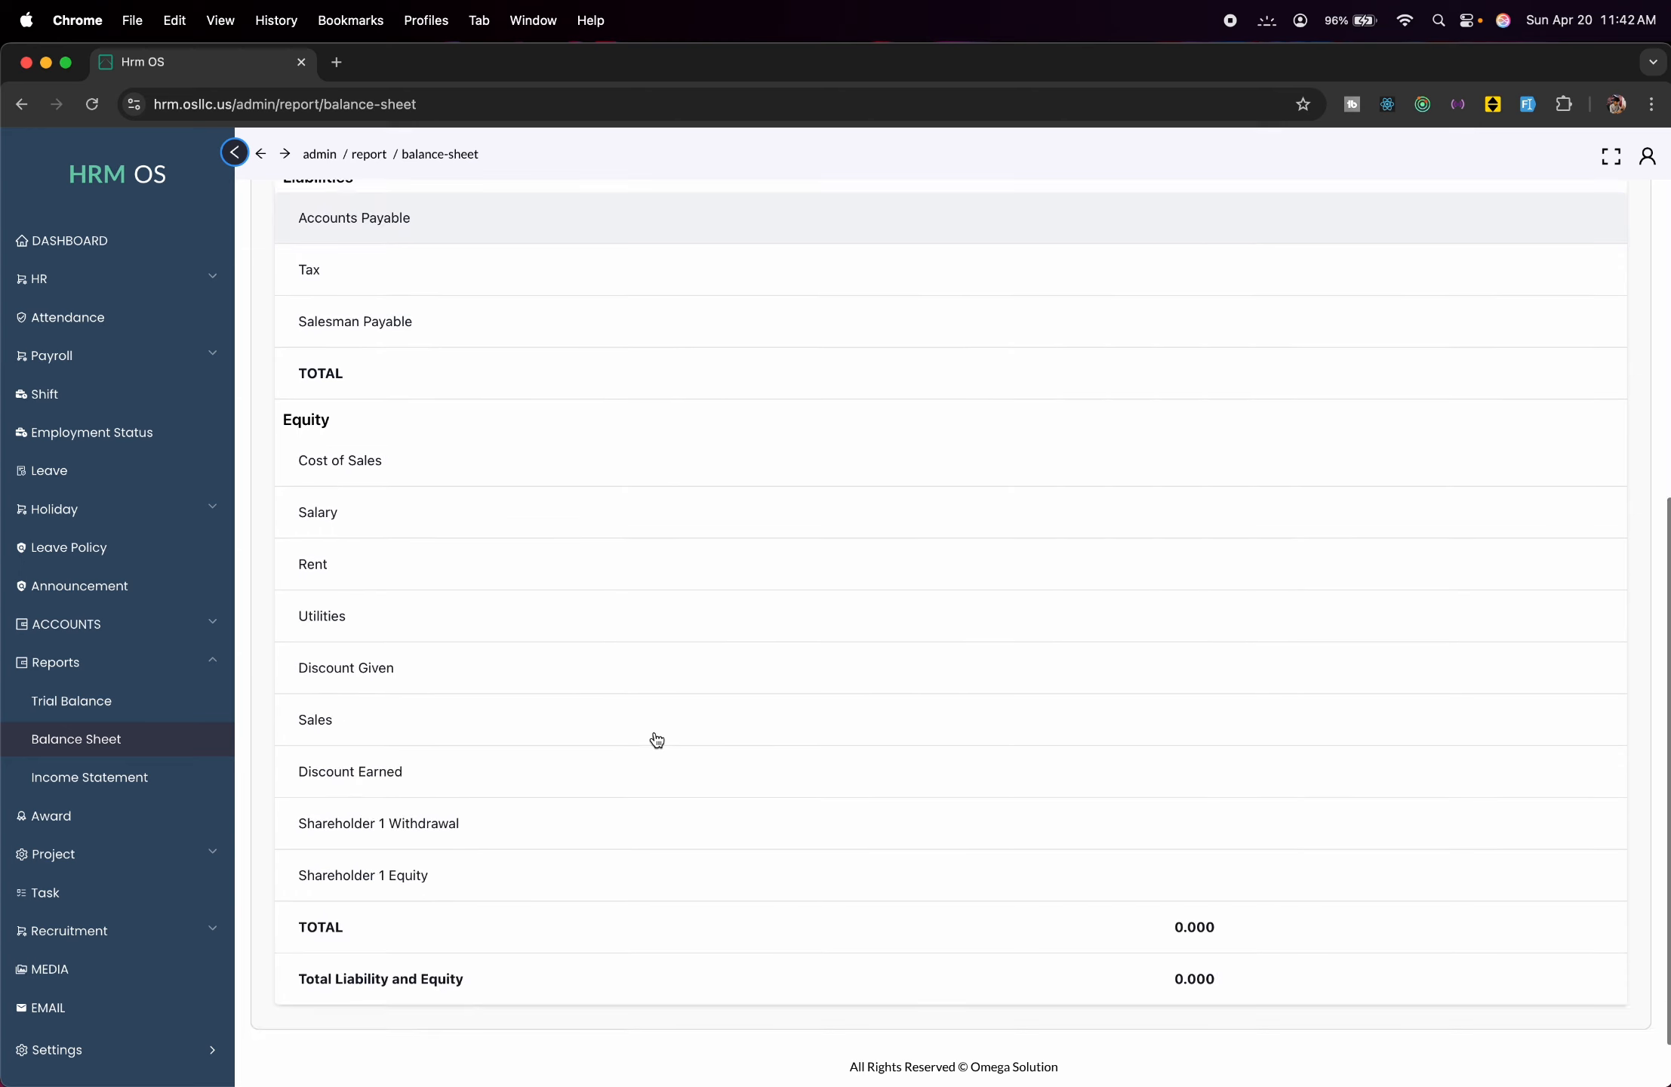
{"action": "scroll", "coordinate": [656, 740], "scroll_direction": "up", "scroll_amount": 5}
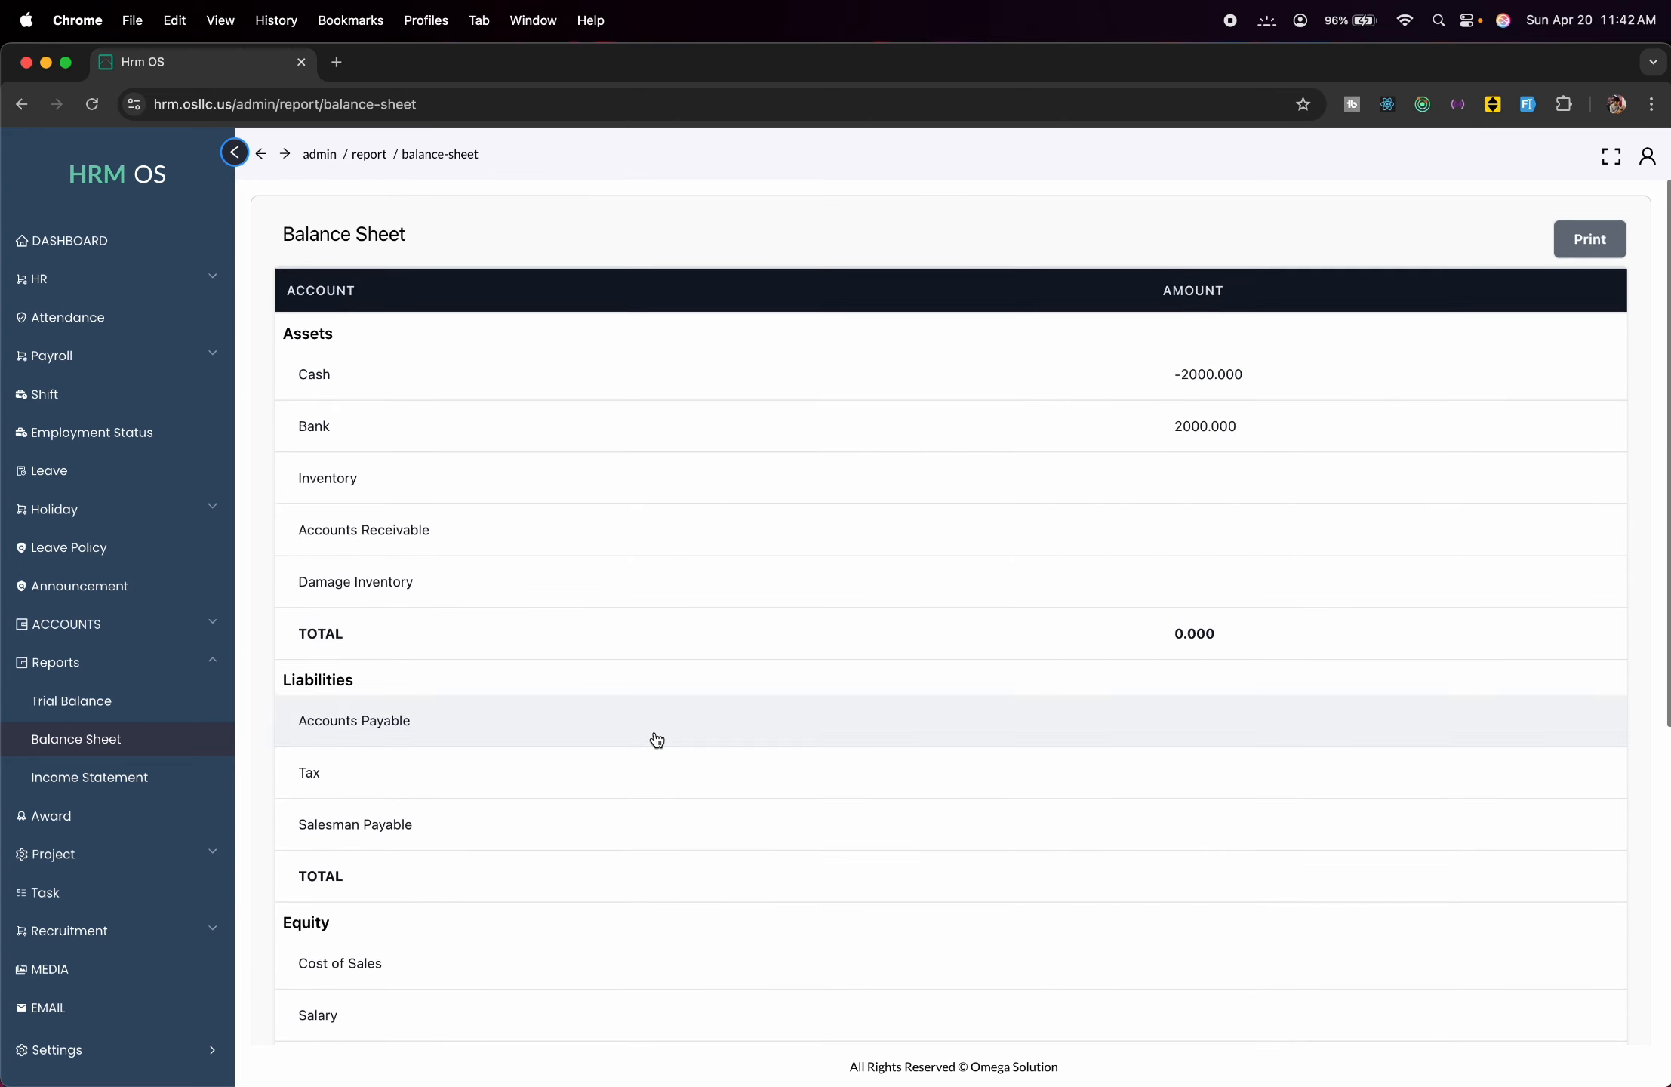
{"action": "left_click", "coordinate": [179, 777]}
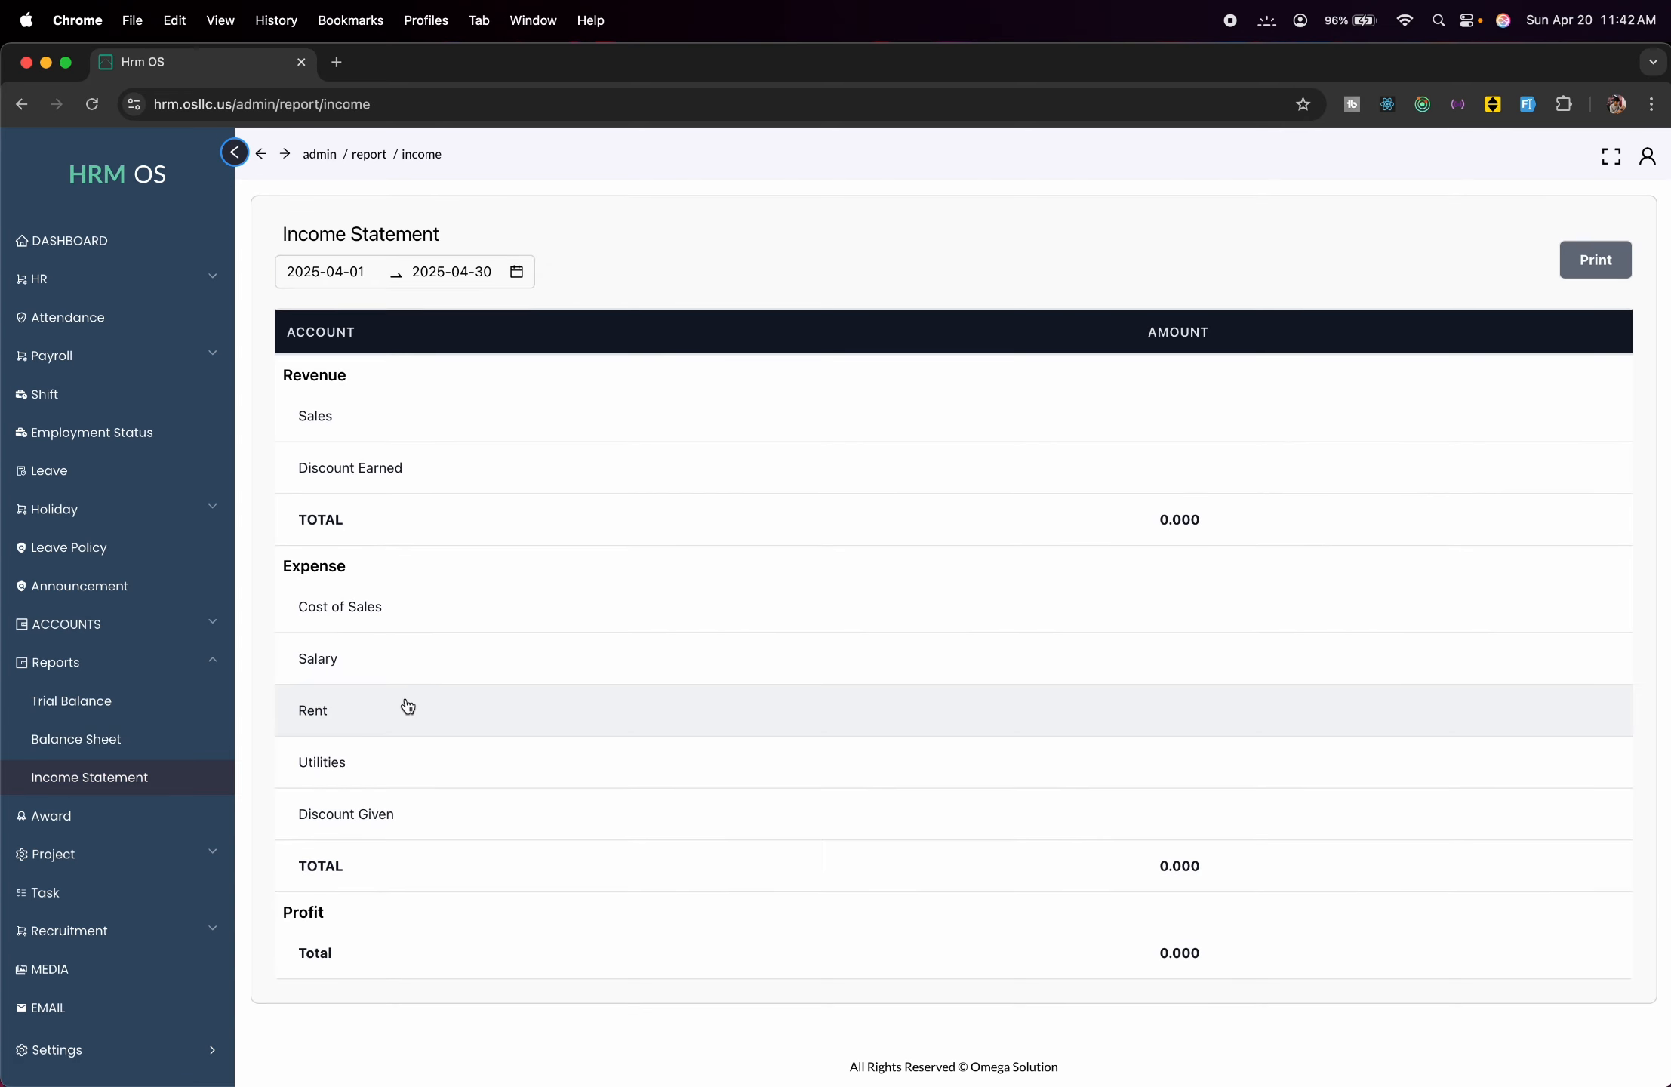
Add award 'Employee Of the Year' with description 'Top employee' to the Award list.
{"action": "left_click", "coordinate": [117, 826]}
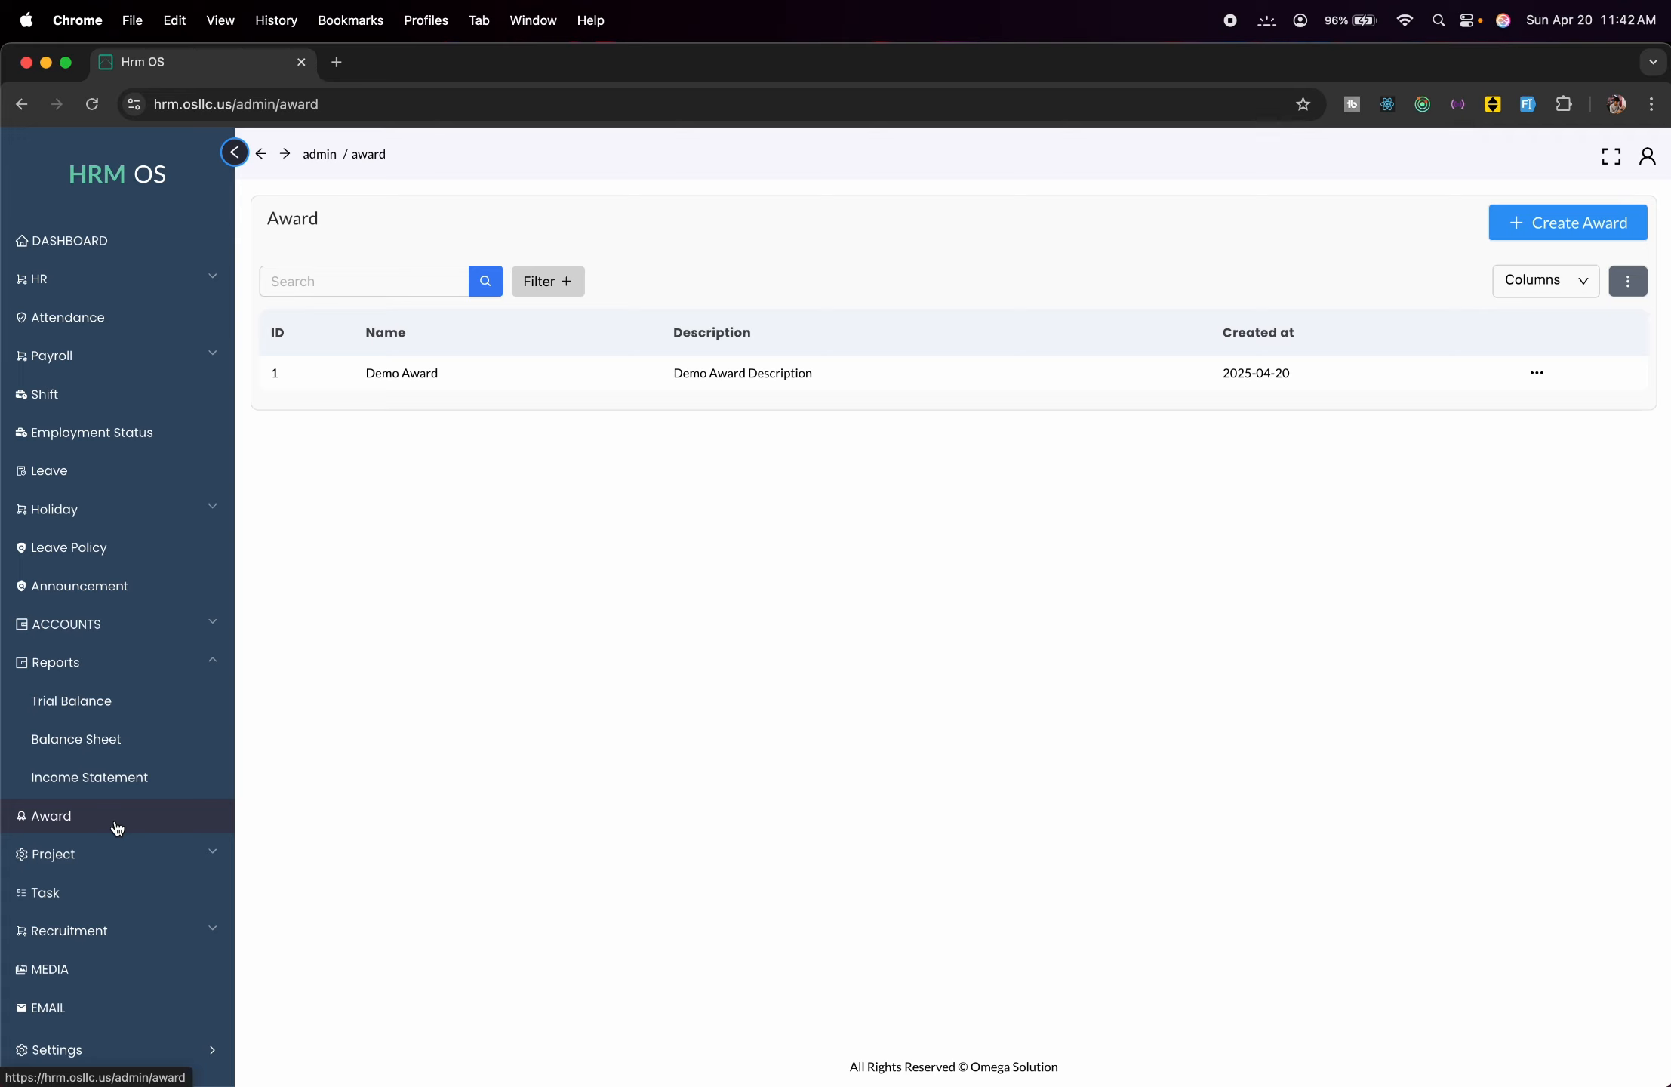
{"action": "left_click", "coordinate": [1565, 231]}
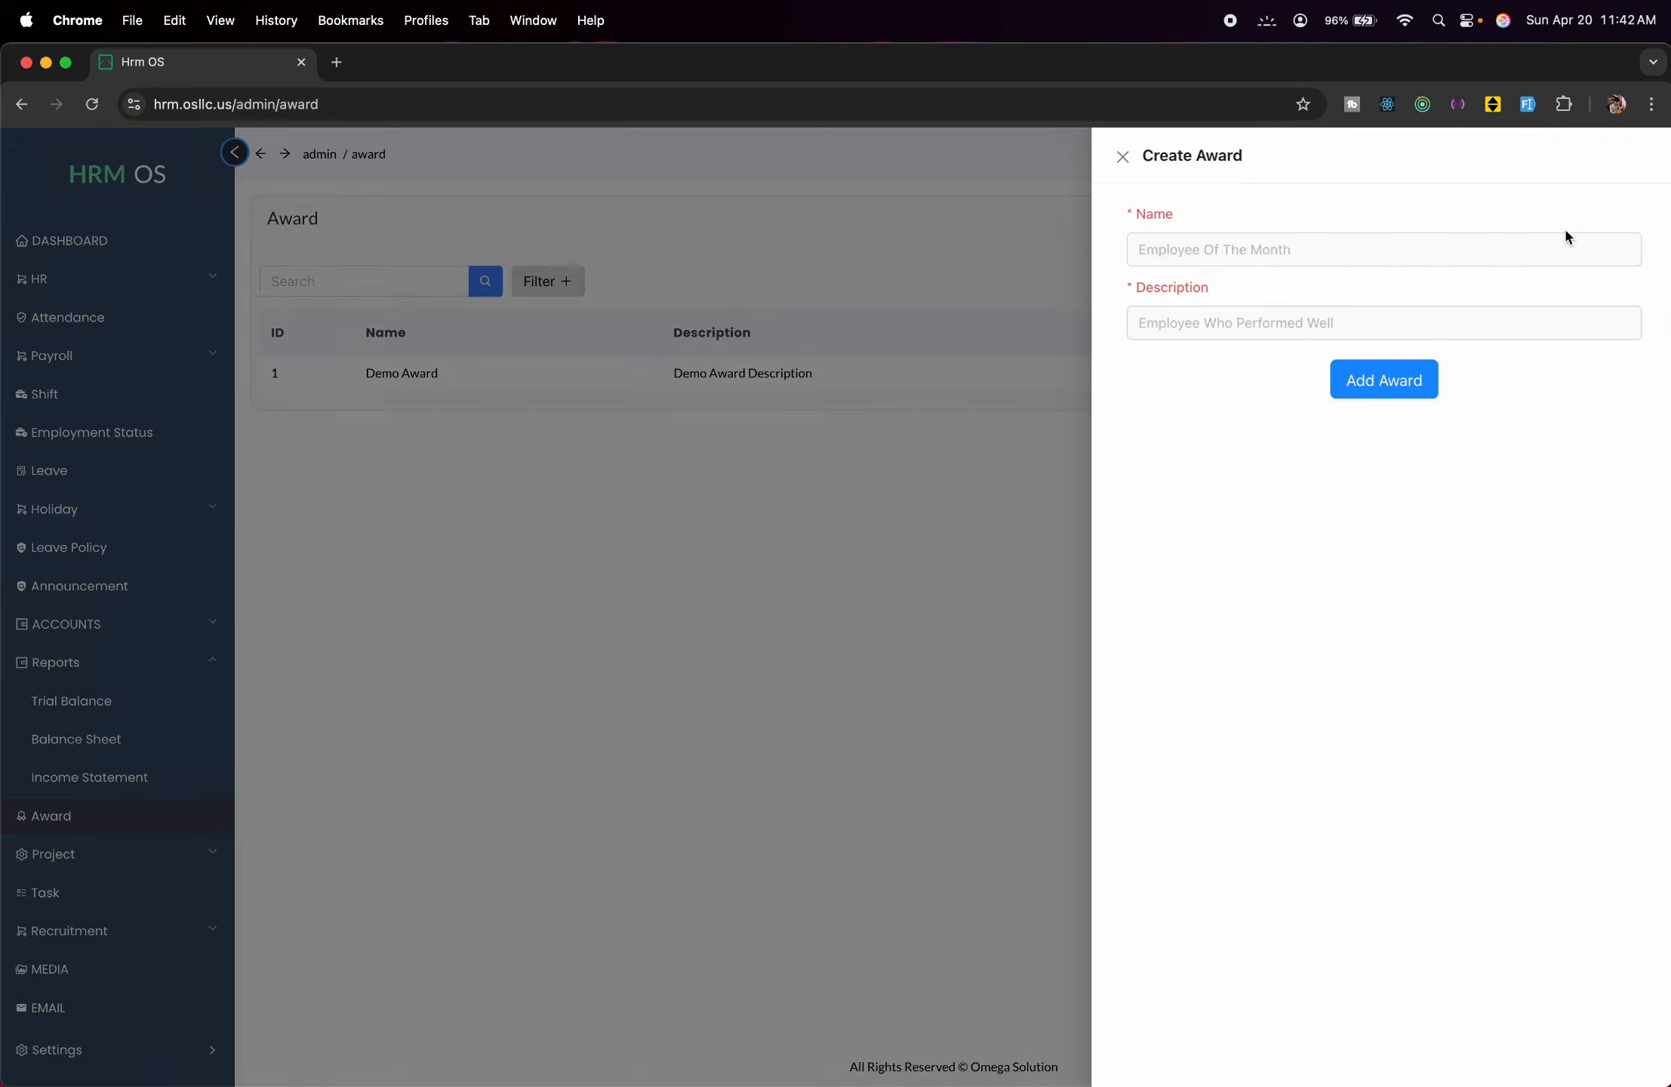
{"action": "left_click", "coordinate": [1330, 237]}
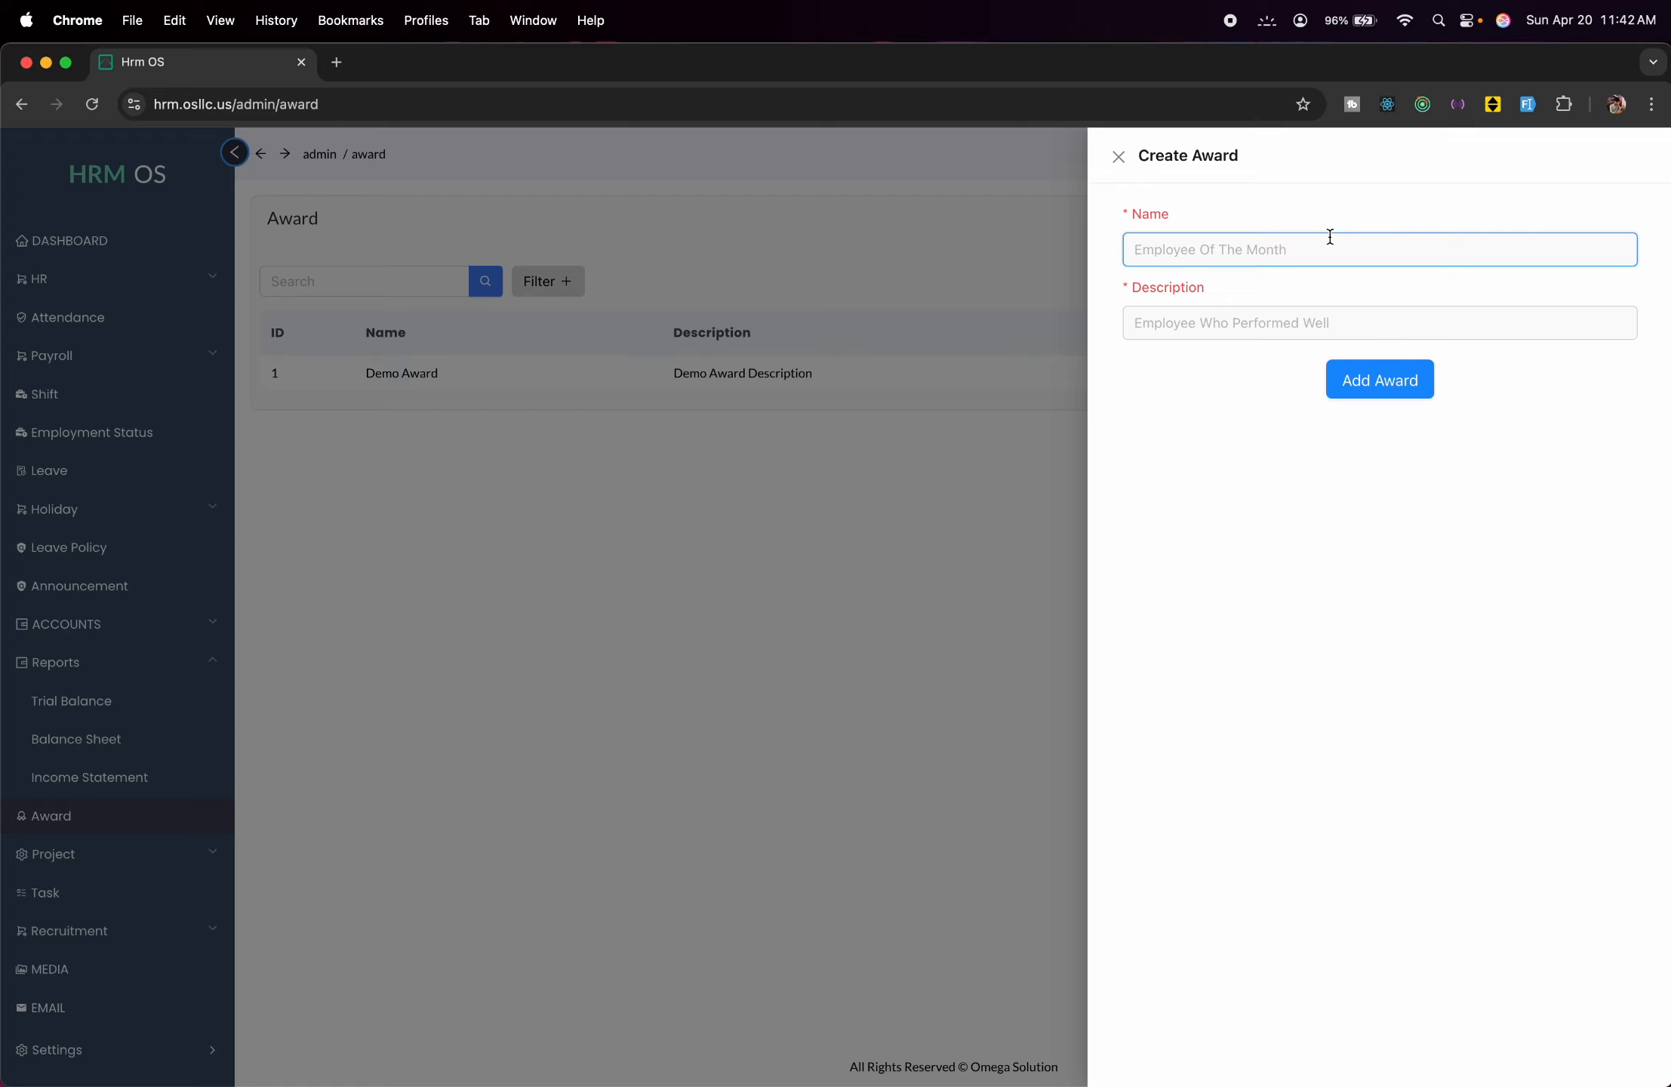
{"action": "type", "text": "E"}
{"action": "type", "text": "mp"}
{"action": "key", "text": "BackSpace"}
{"action": "type", "text": "ployee Of the Year"}
{"action": "left_click", "coordinate": [1339, 328]}
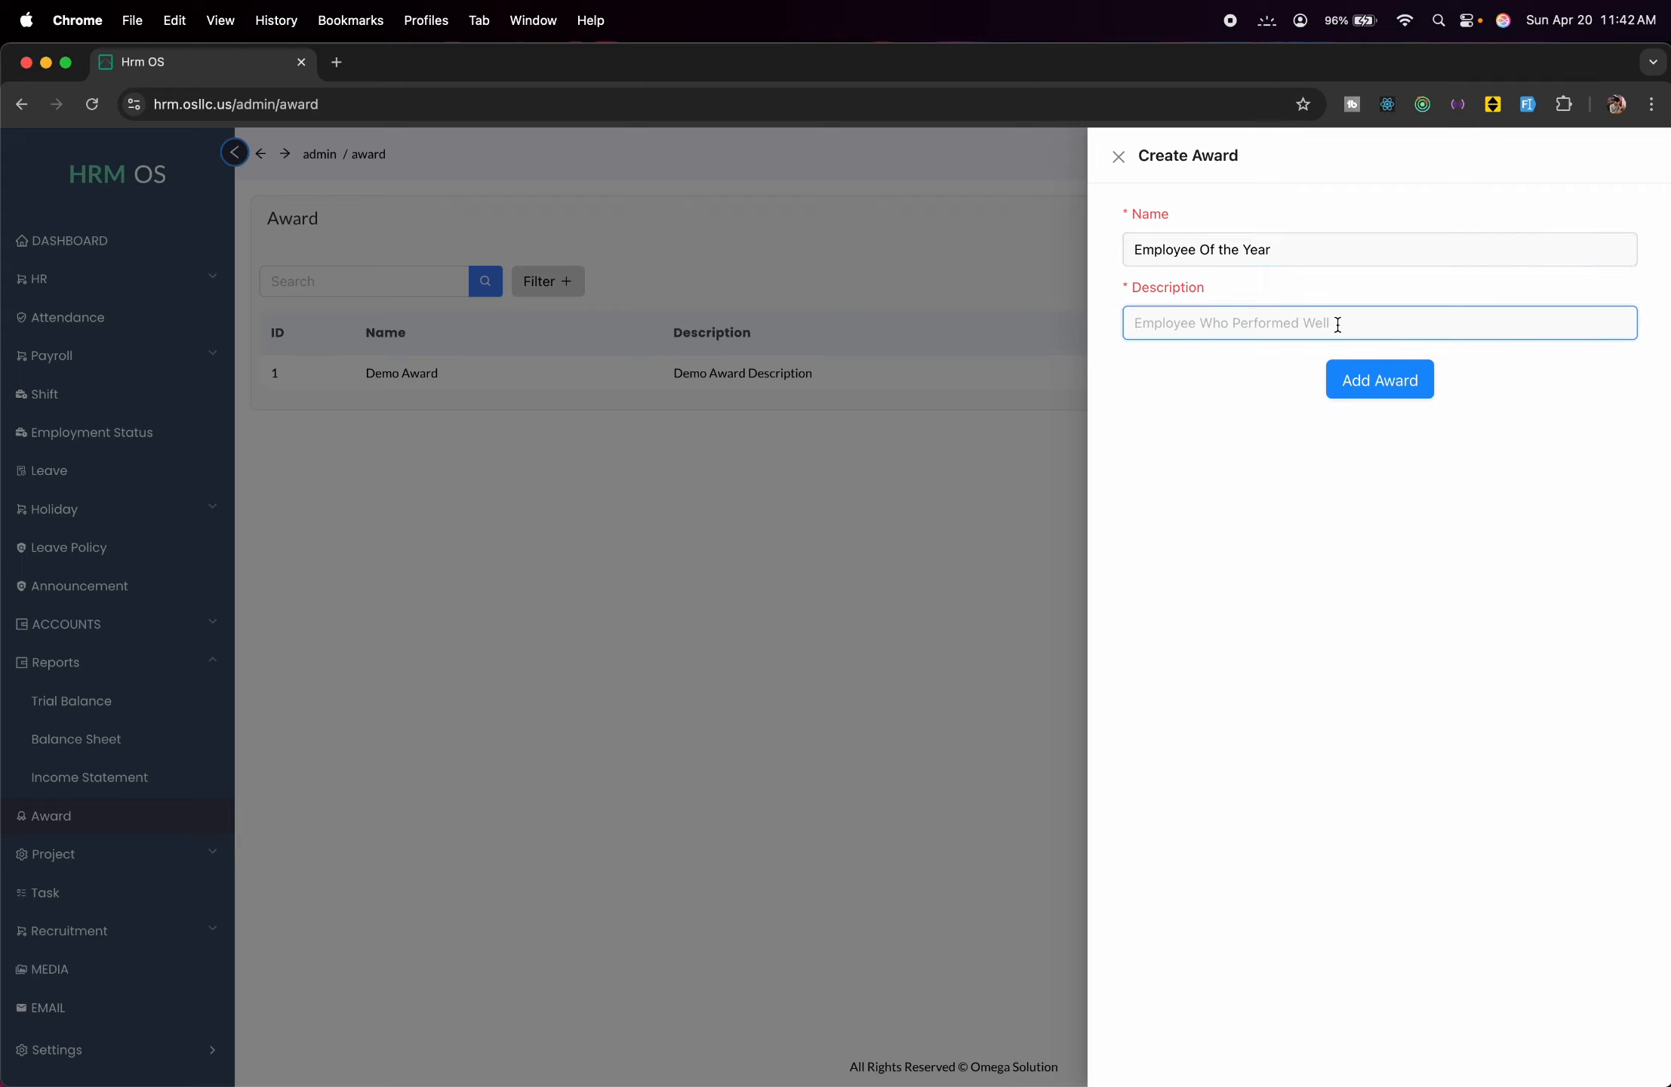
{"action": "type", "text": "Top empl"}
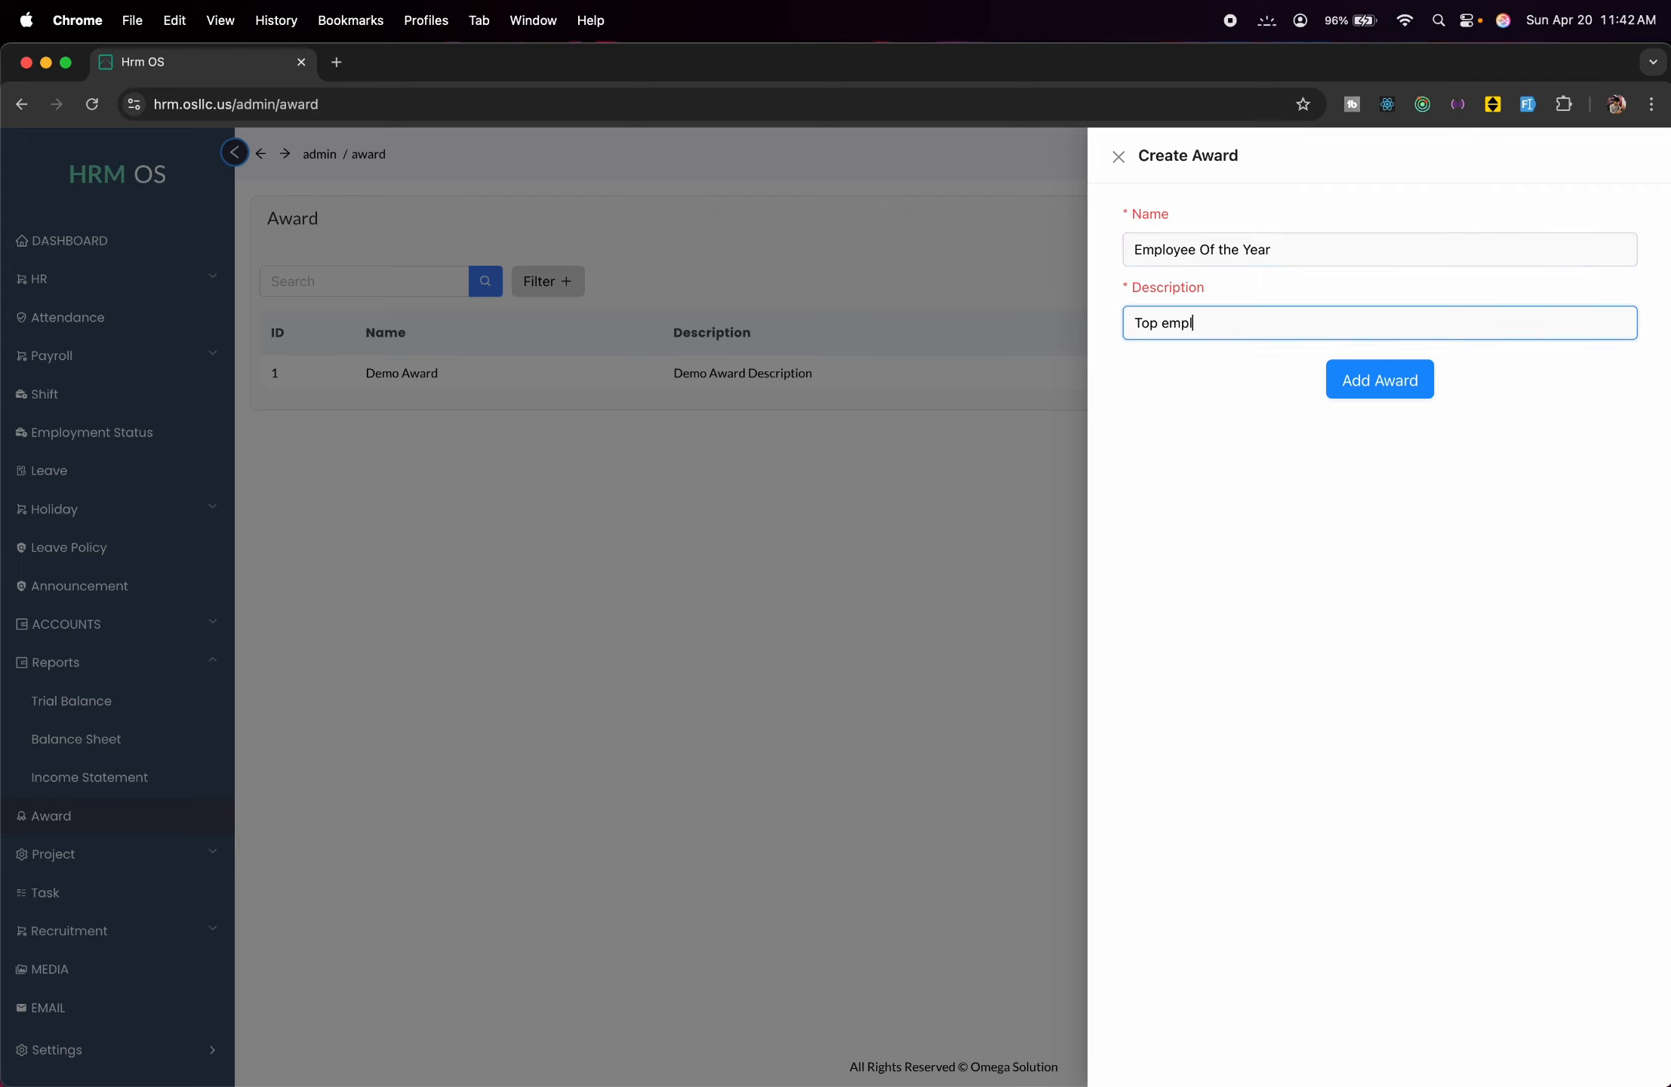
{"action": "type", "text": "oyee"}
{"action": "left_click", "coordinate": [1411, 372]}
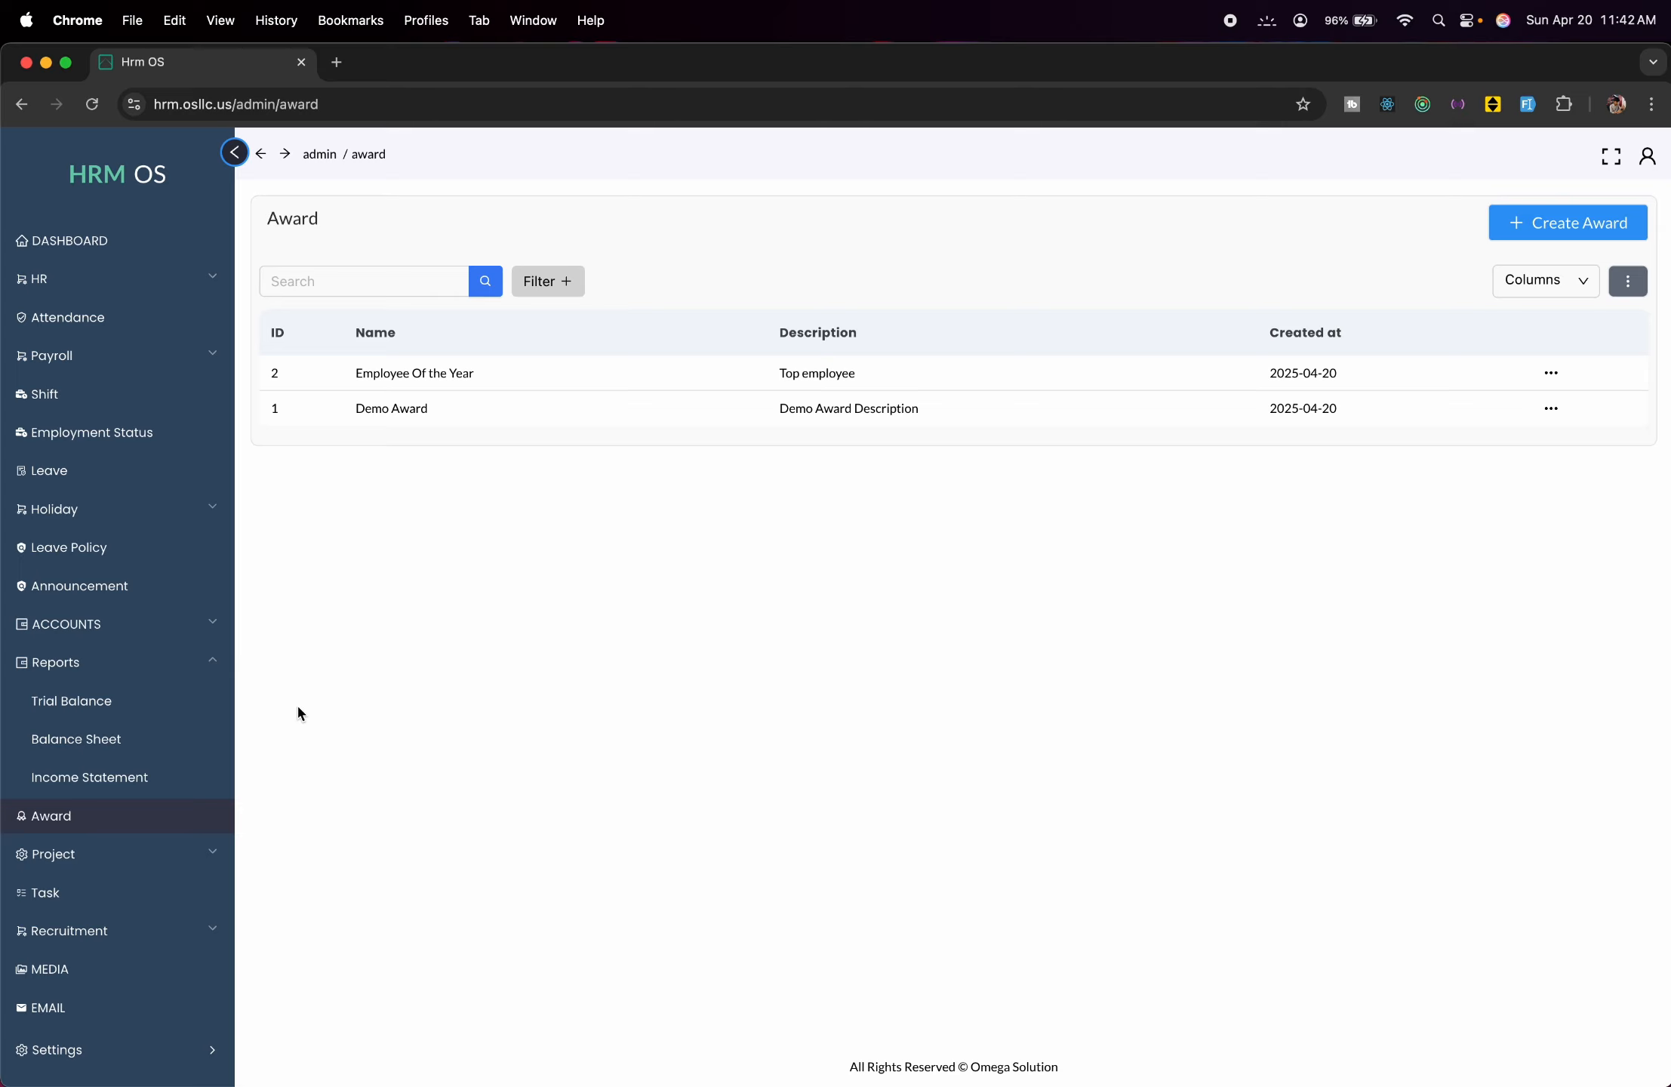
Start a new project named Abc and assign its project manager.
{"action": "left_click", "coordinate": [184, 855]}
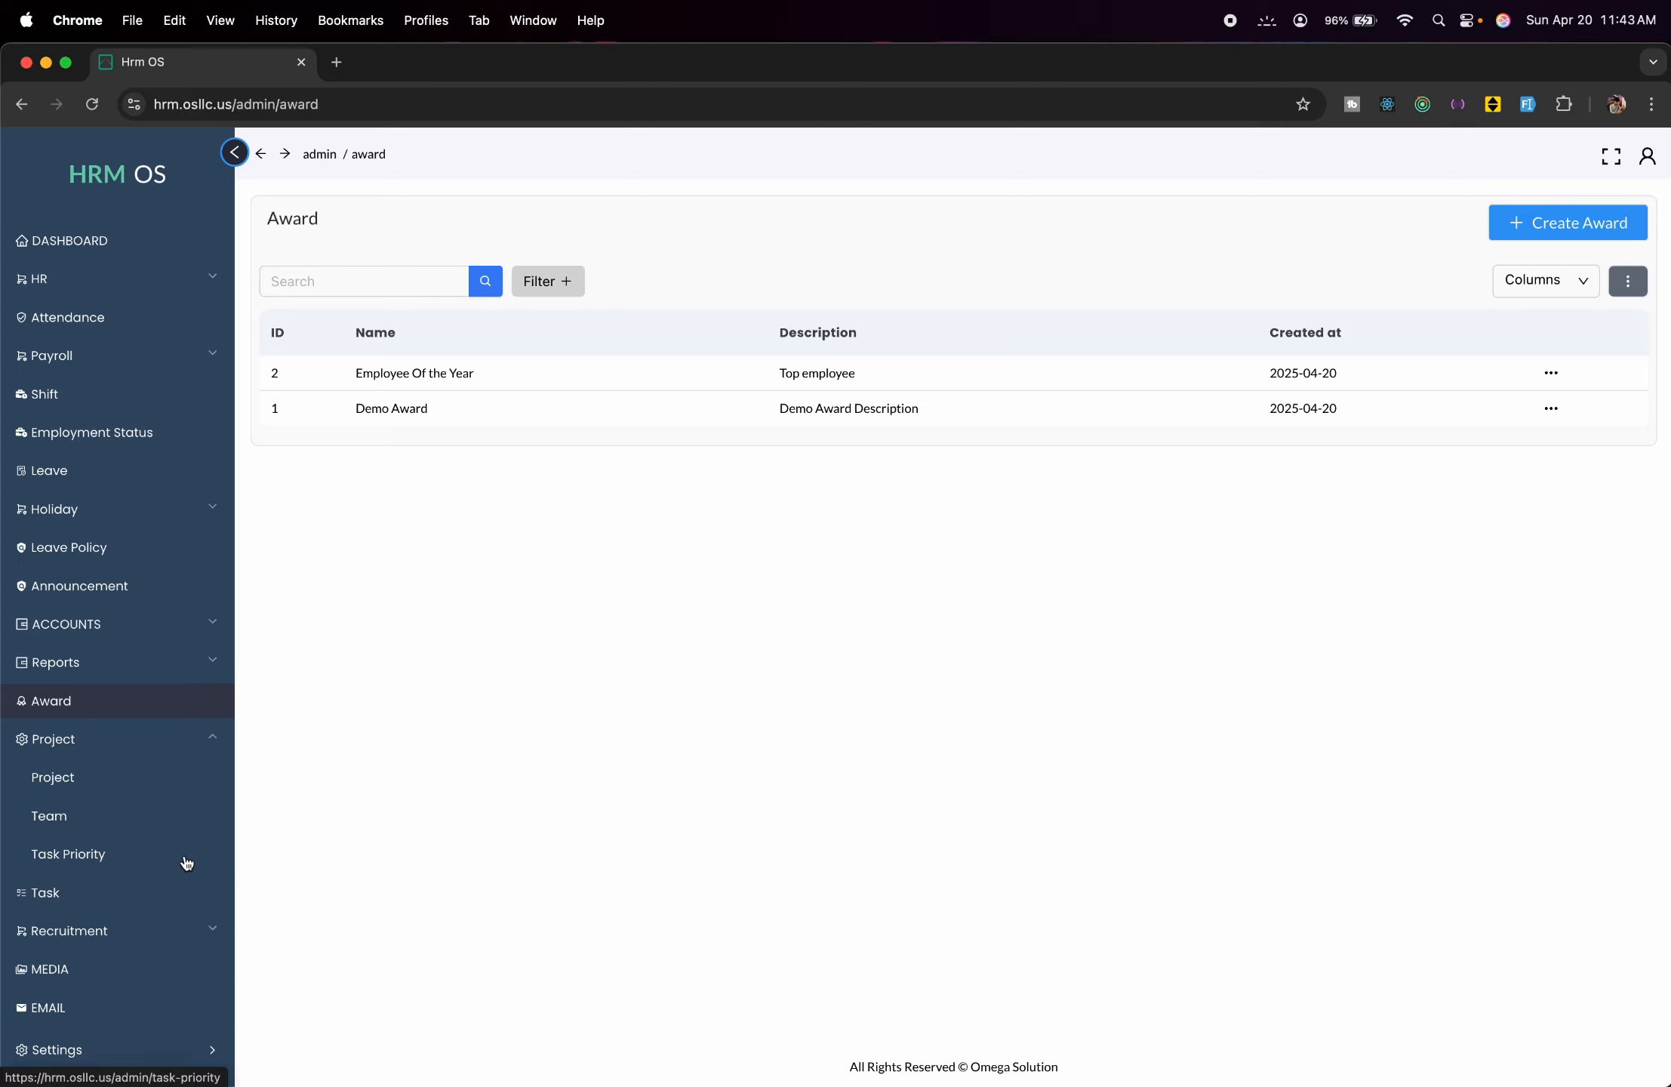
{"action": "left_click", "coordinate": [101, 779]}
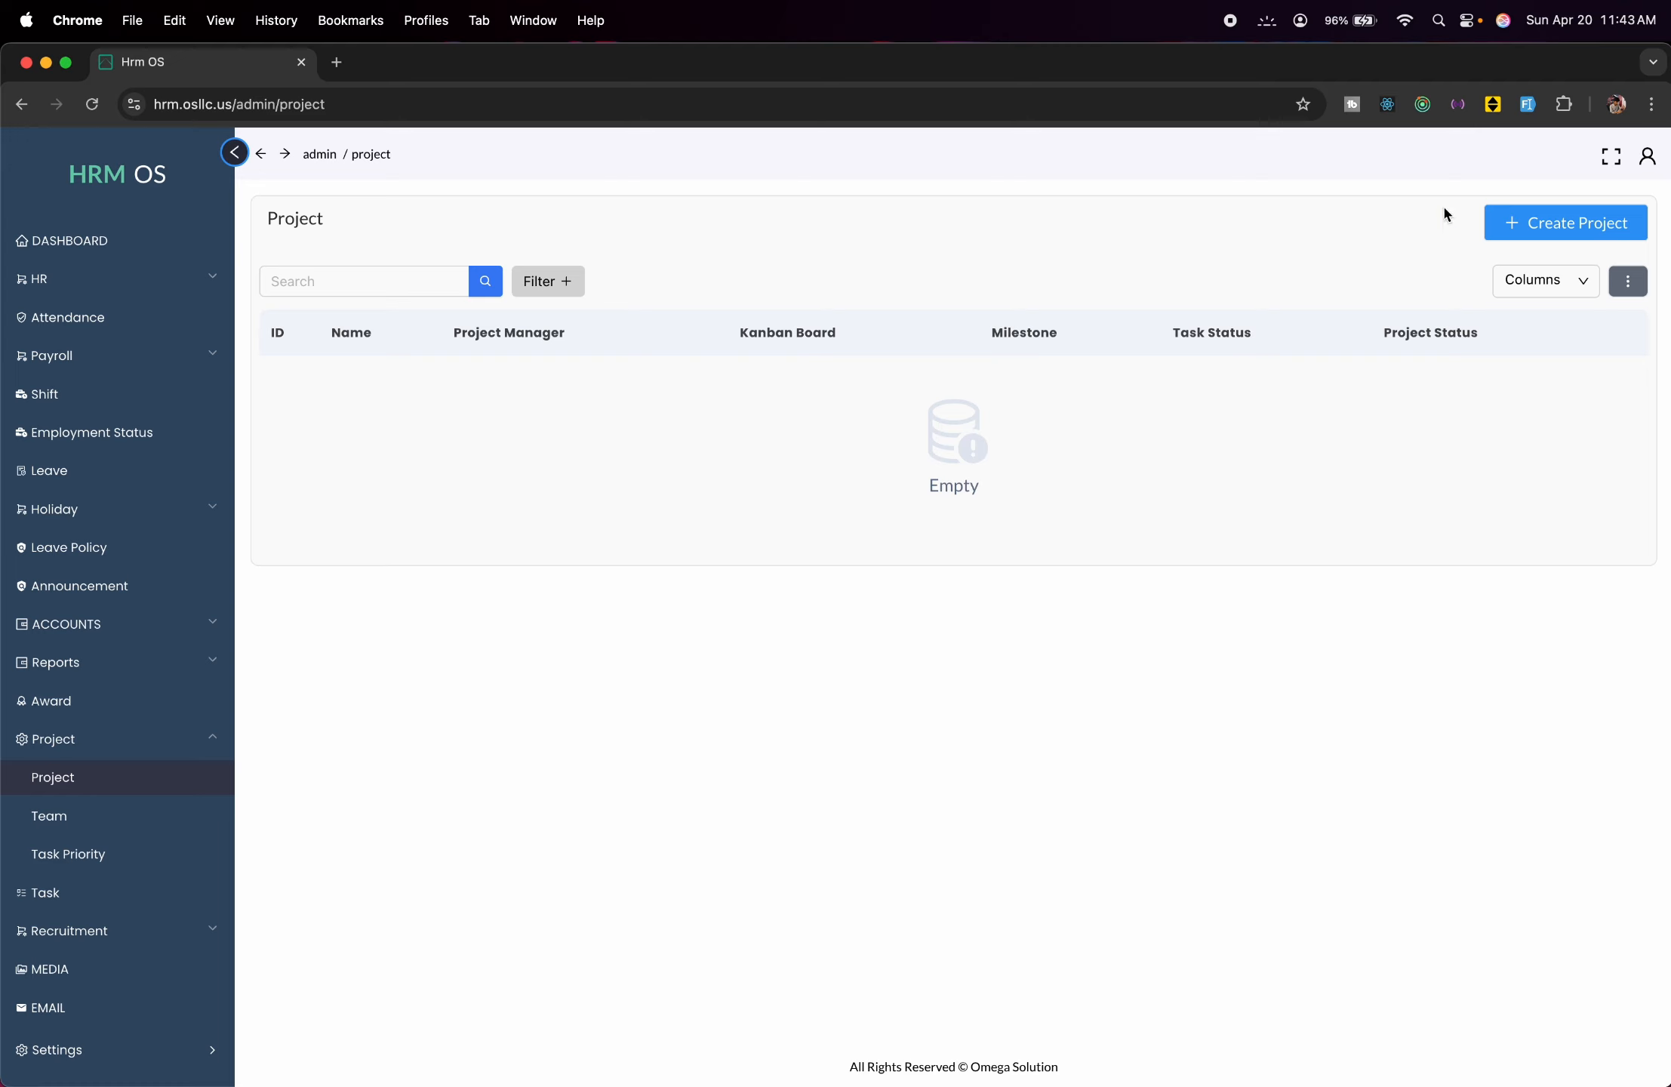
{"action": "left_click", "coordinate": [1512, 223]}
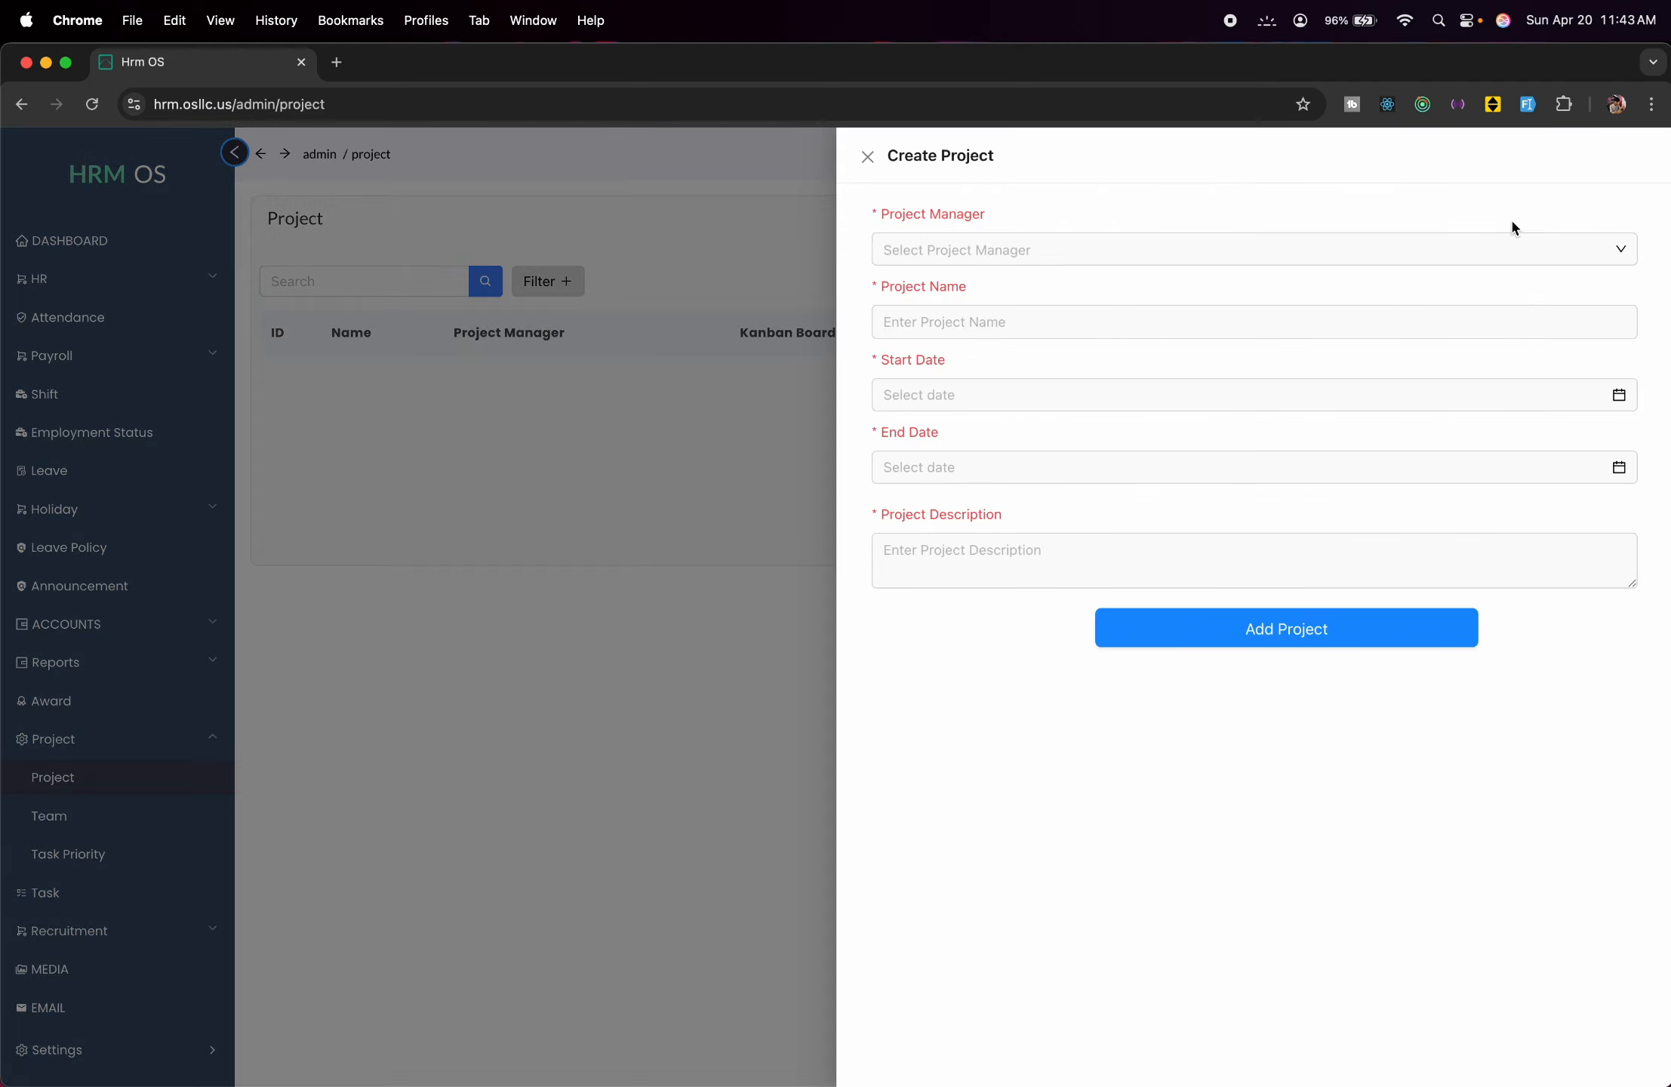
{"action": "left_click", "coordinate": [1344, 253]}
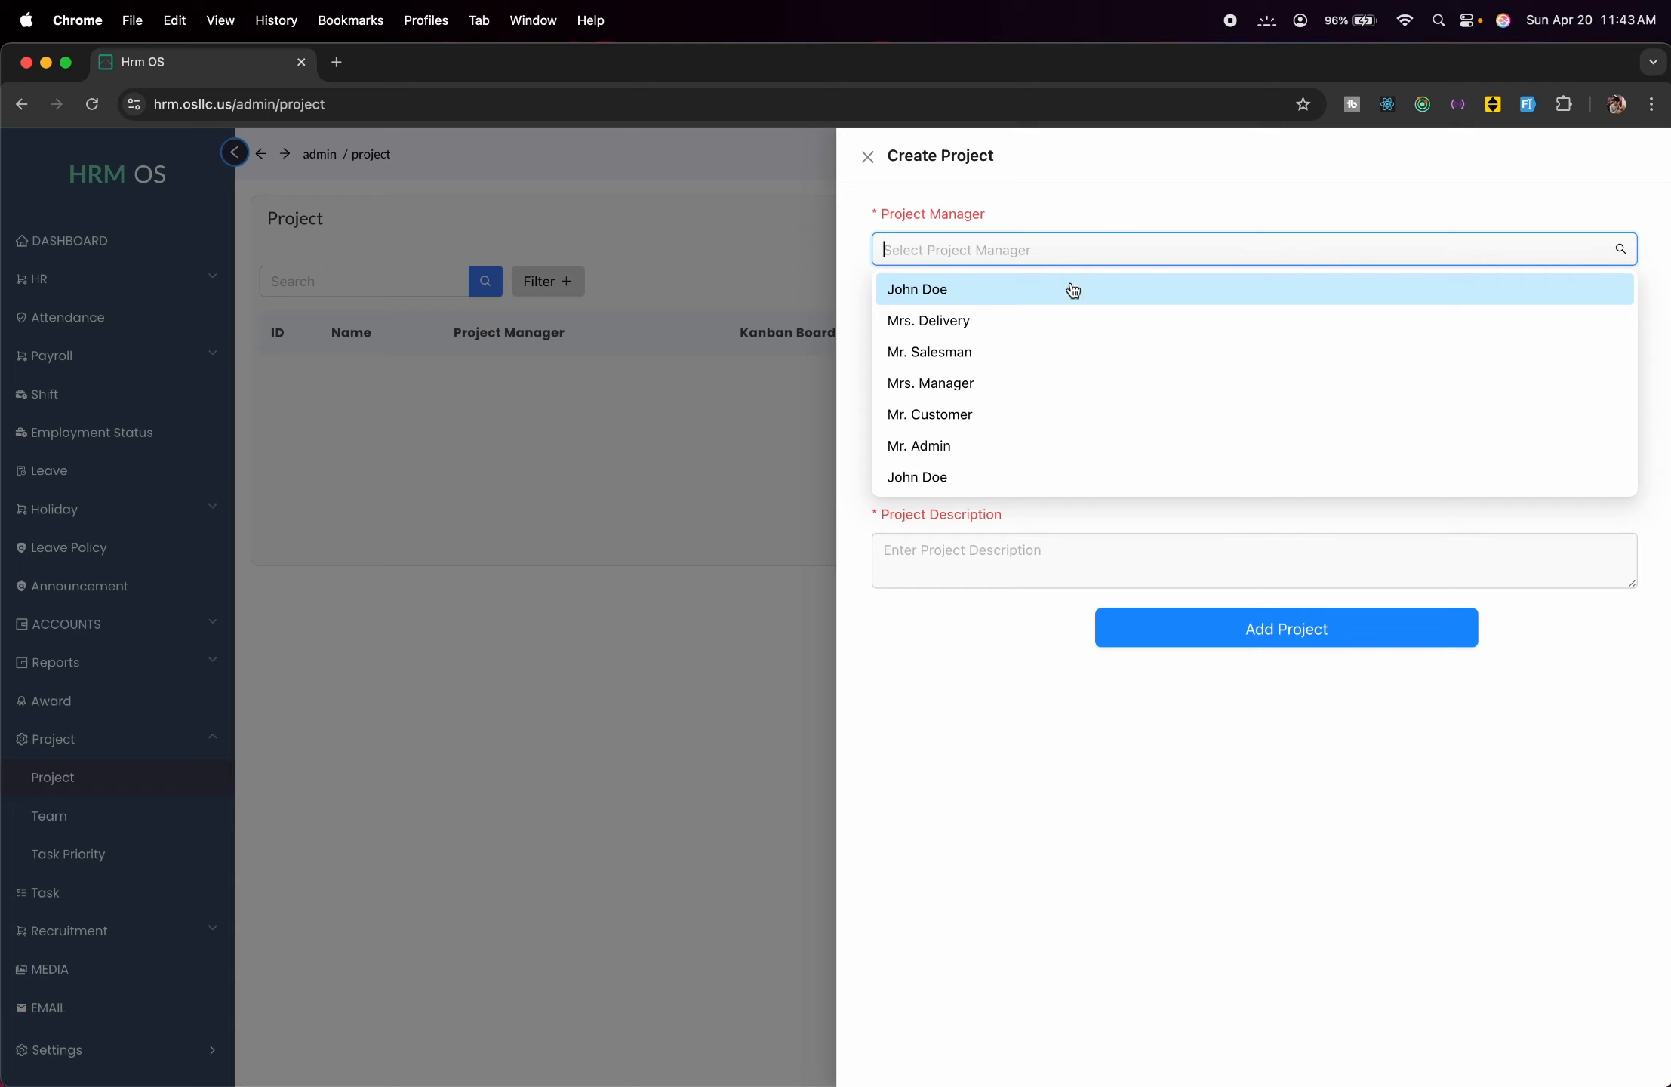
{"action": "left_click", "coordinate": [1025, 485]}
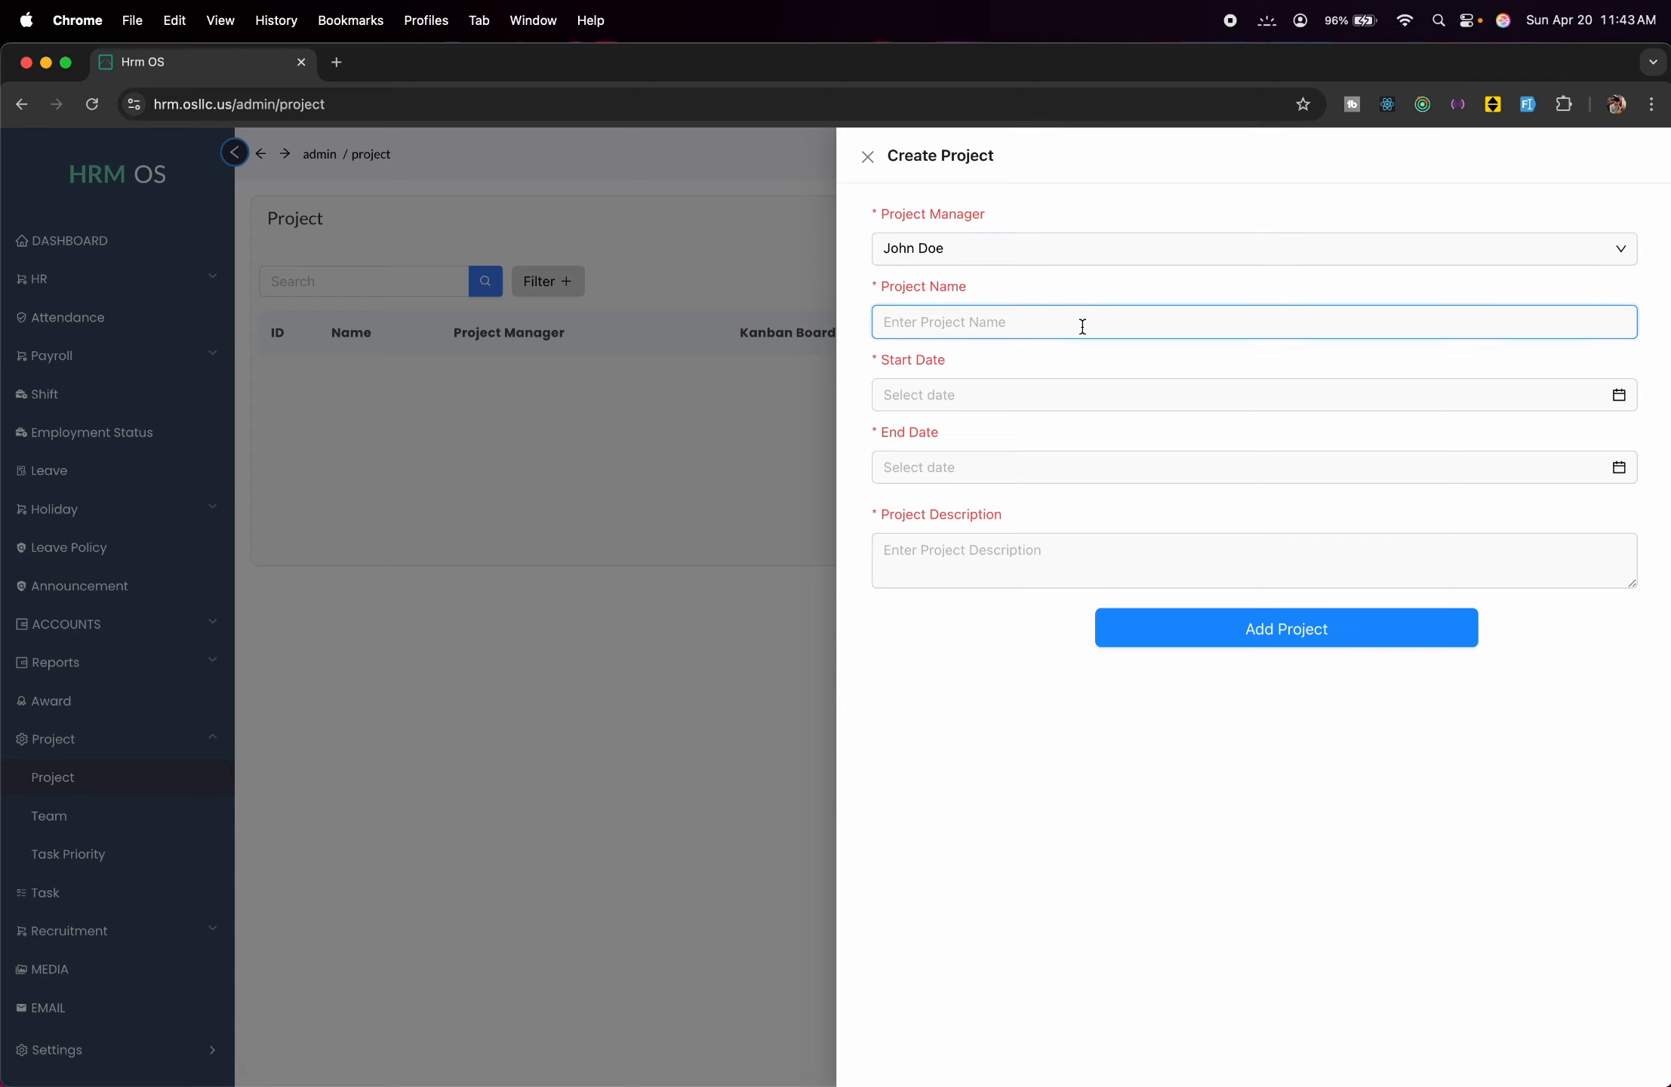
{"action": "type", "text": "Abc"}
Set Abc's dates to 2025-04-20 through 2025-05-20, description 'Software development', and save it.
{"action": "left_click", "coordinate": [977, 391]}
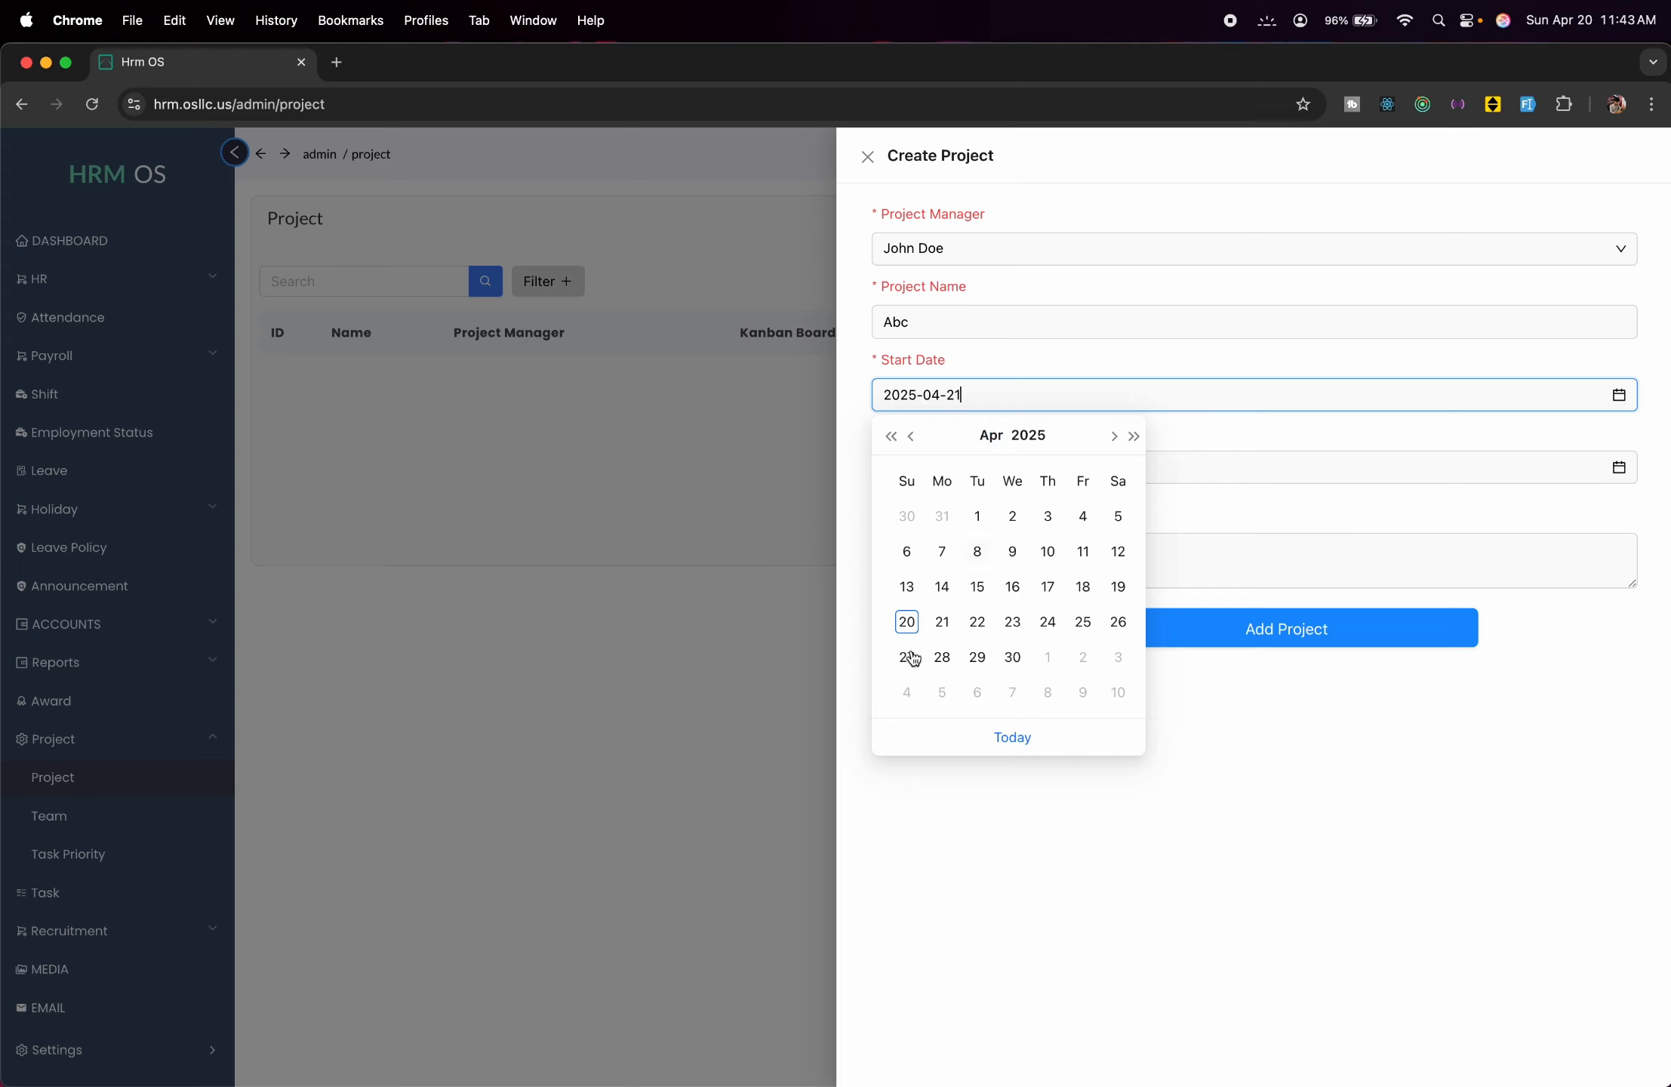
{"action": "left_click", "coordinate": [906, 625]}
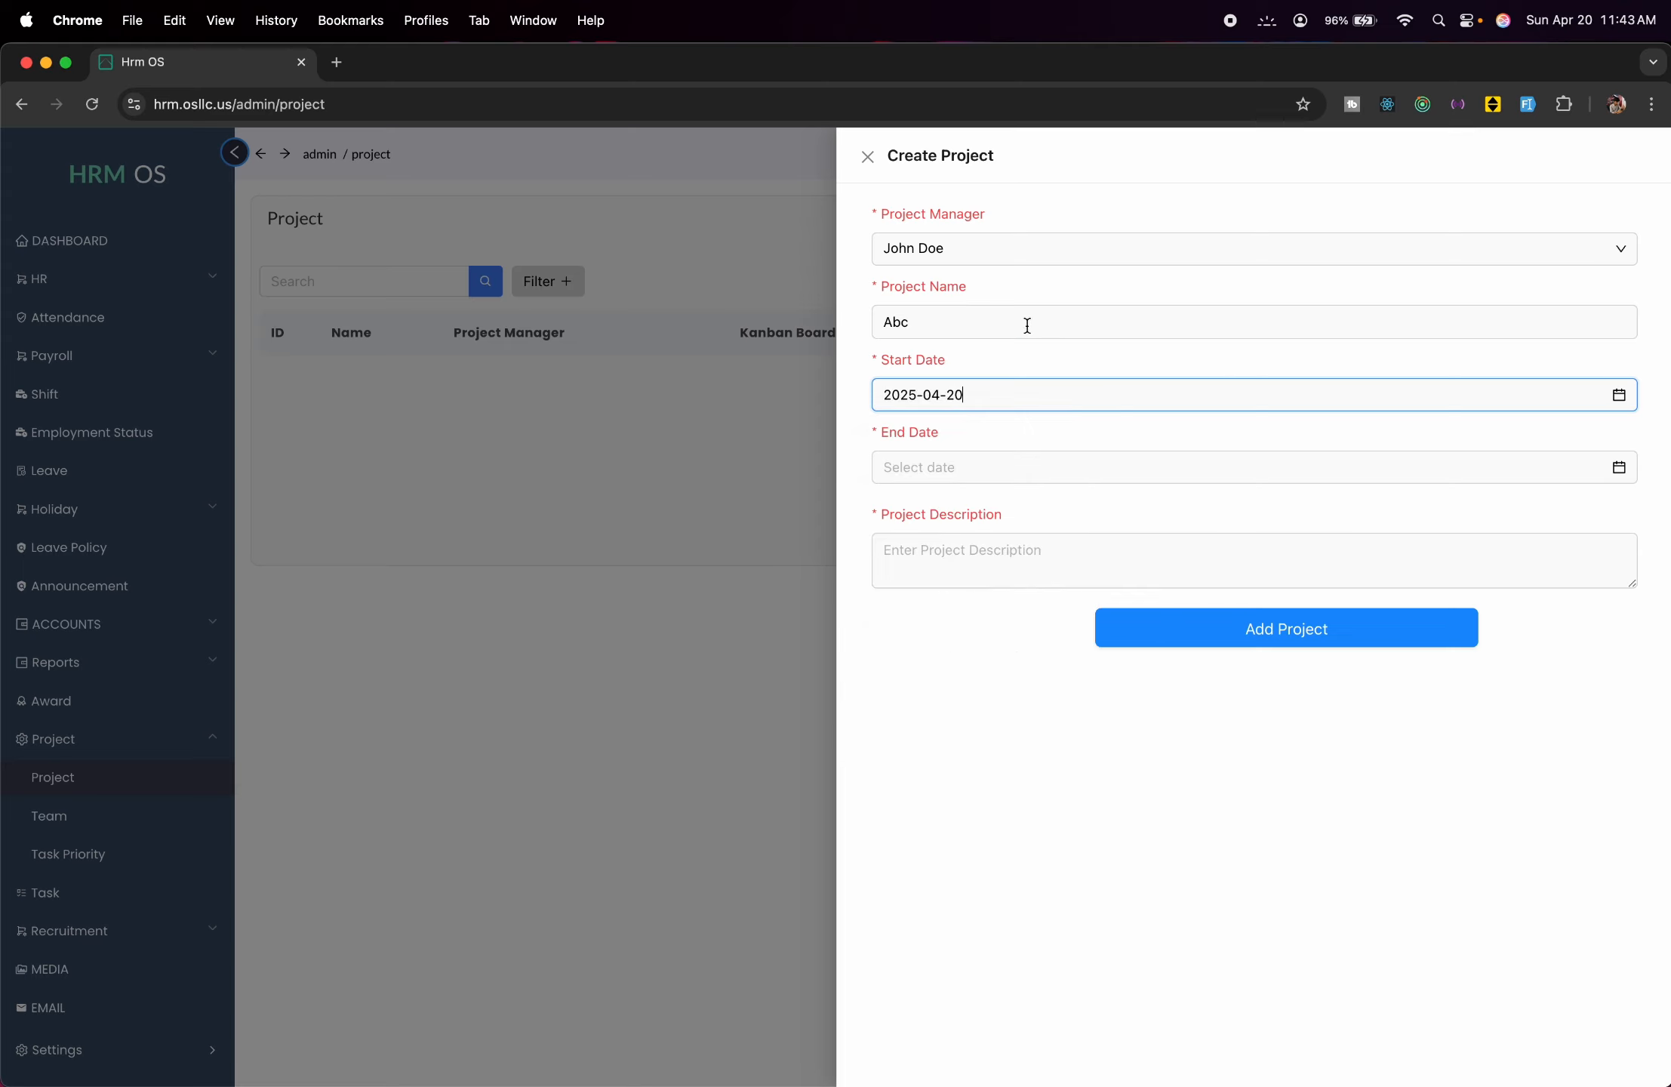
{"action": "left_click", "coordinate": [1231, 466]}
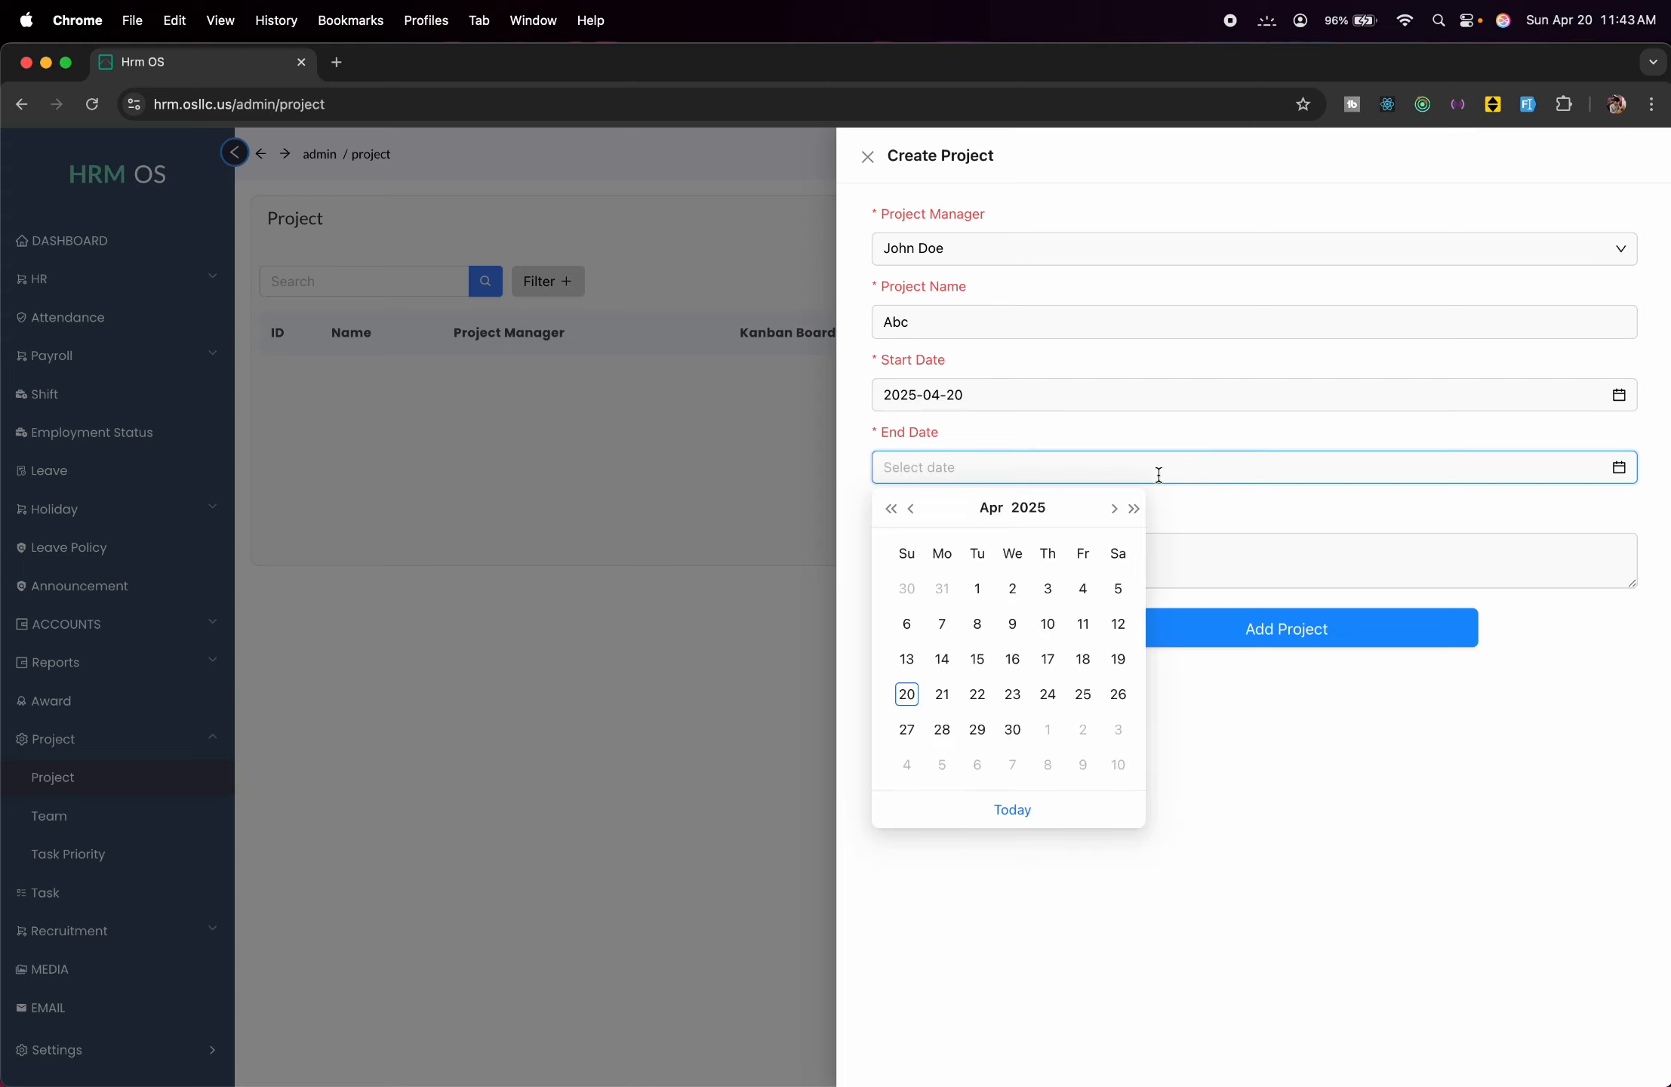
{"action": "left_click", "coordinate": [1115, 509]}
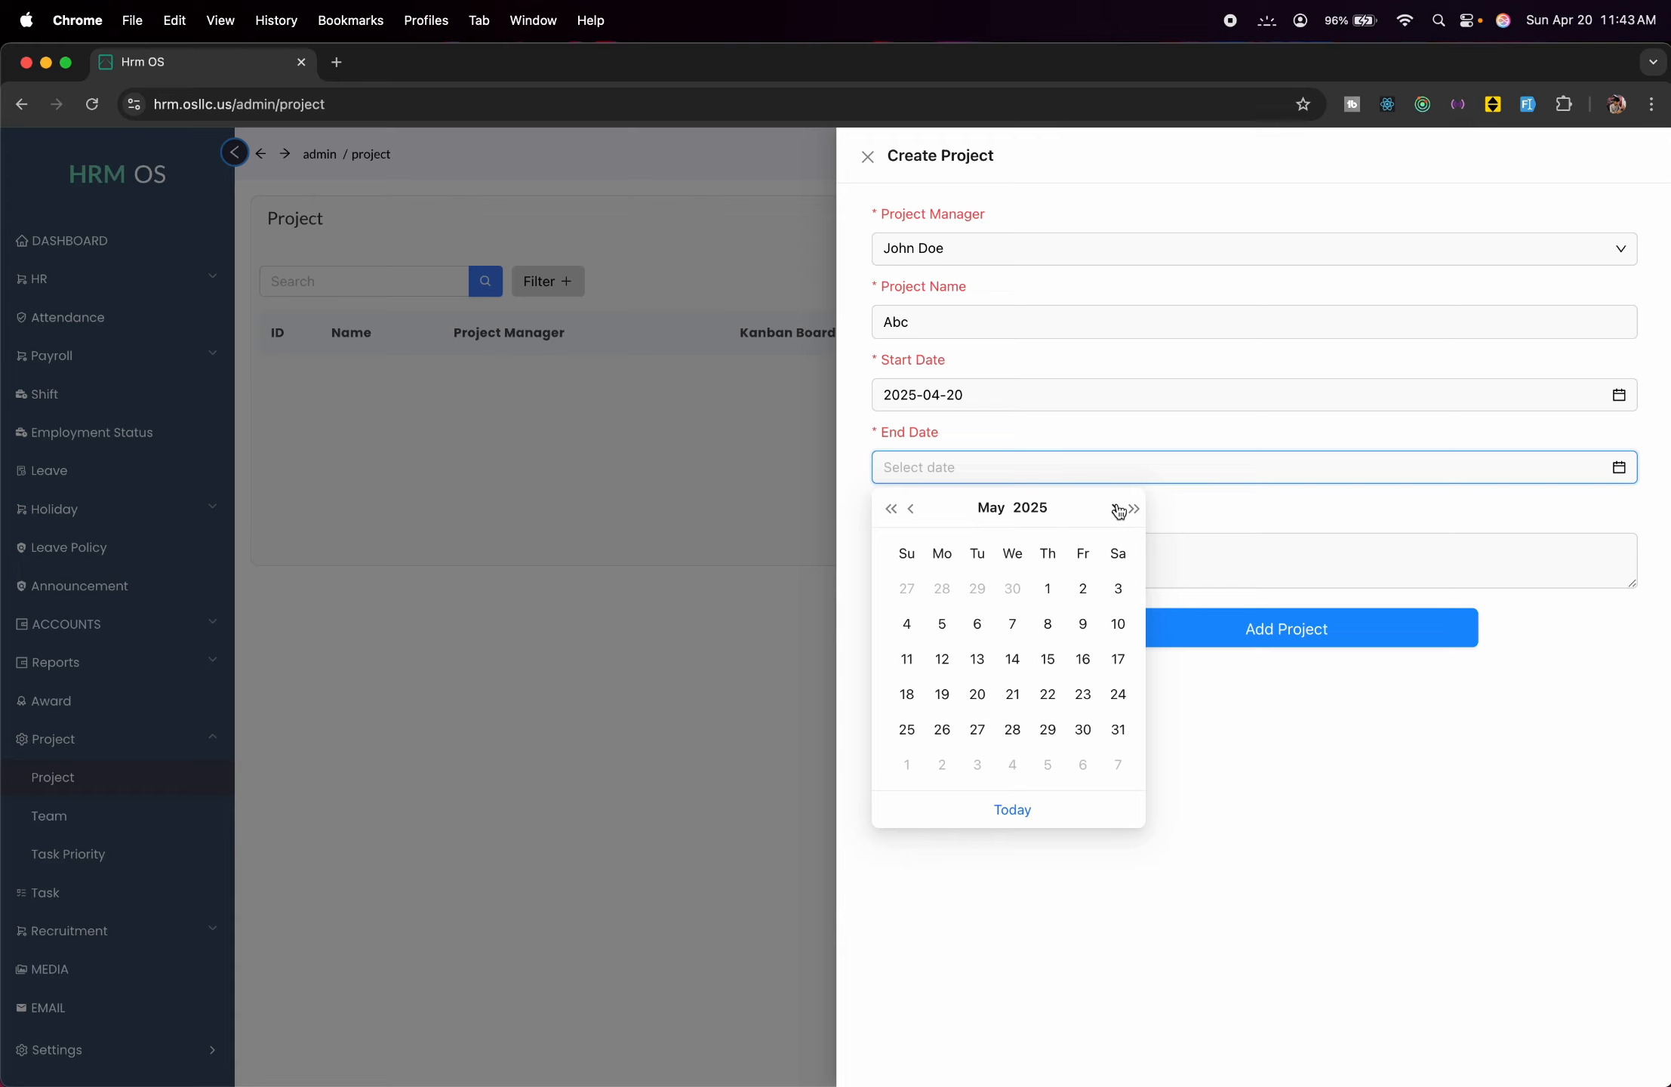
{"action": "left_click", "coordinate": [977, 694]}
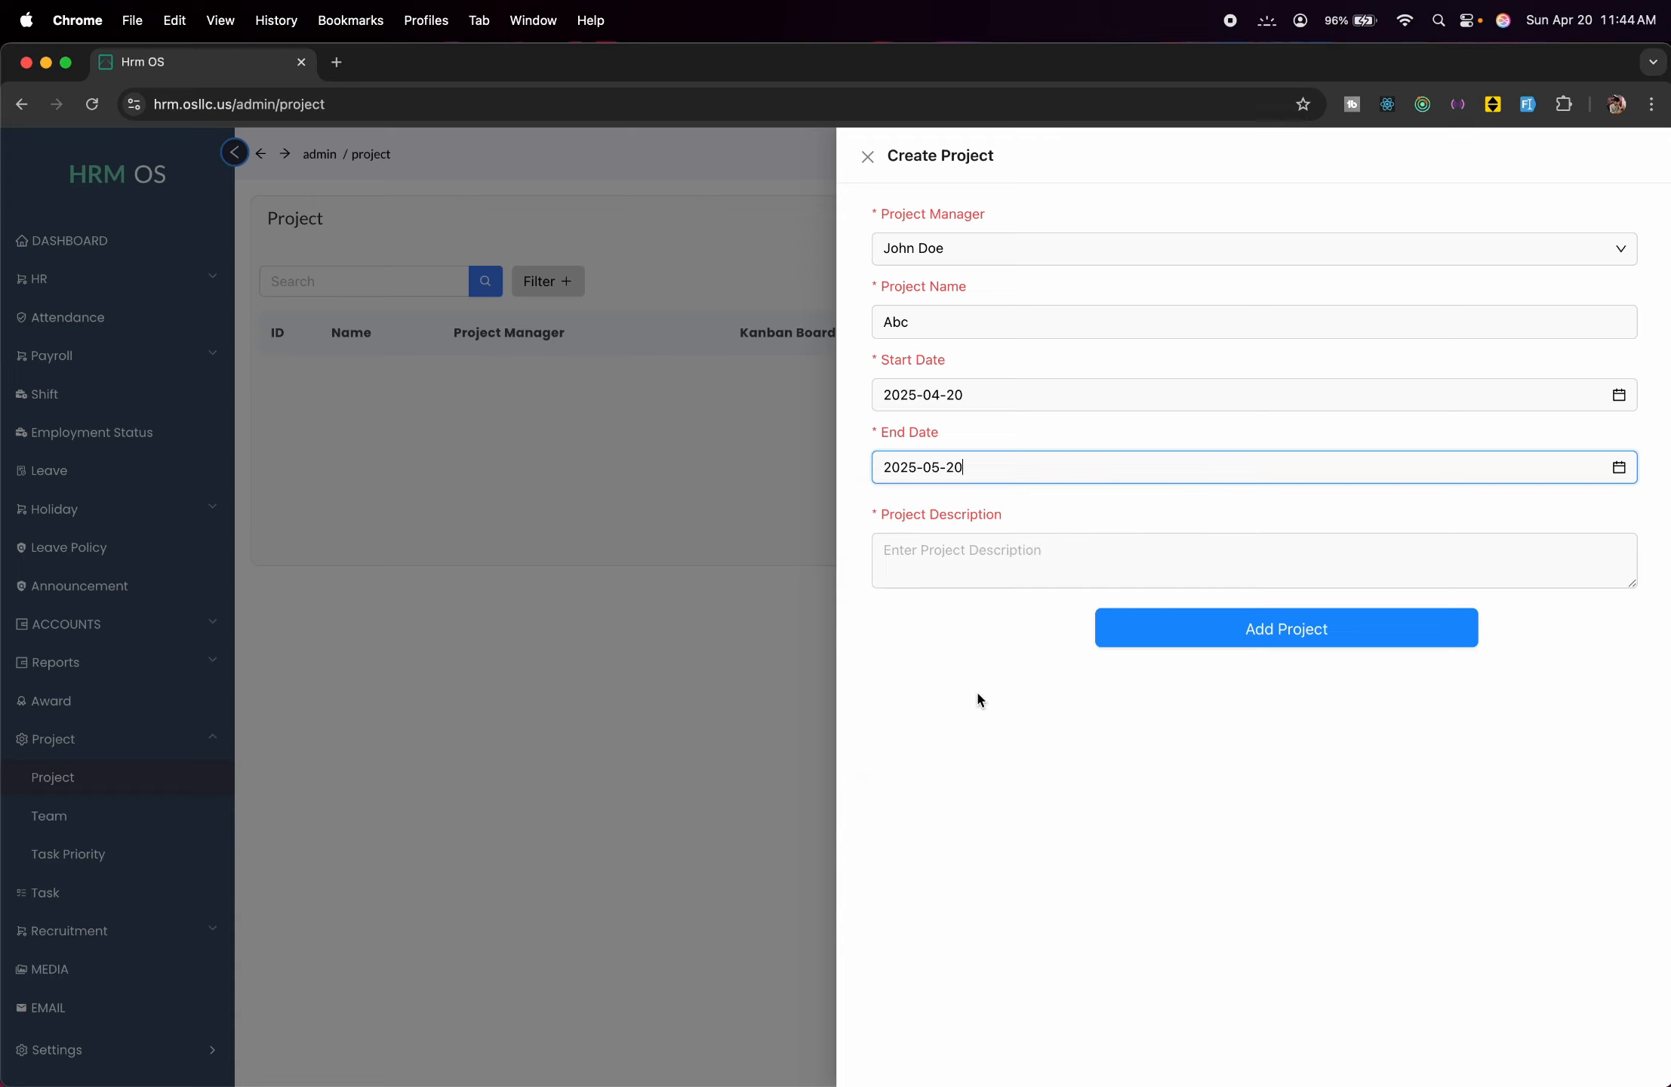
{"action": "left_click", "coordinate": [1012, 539]}
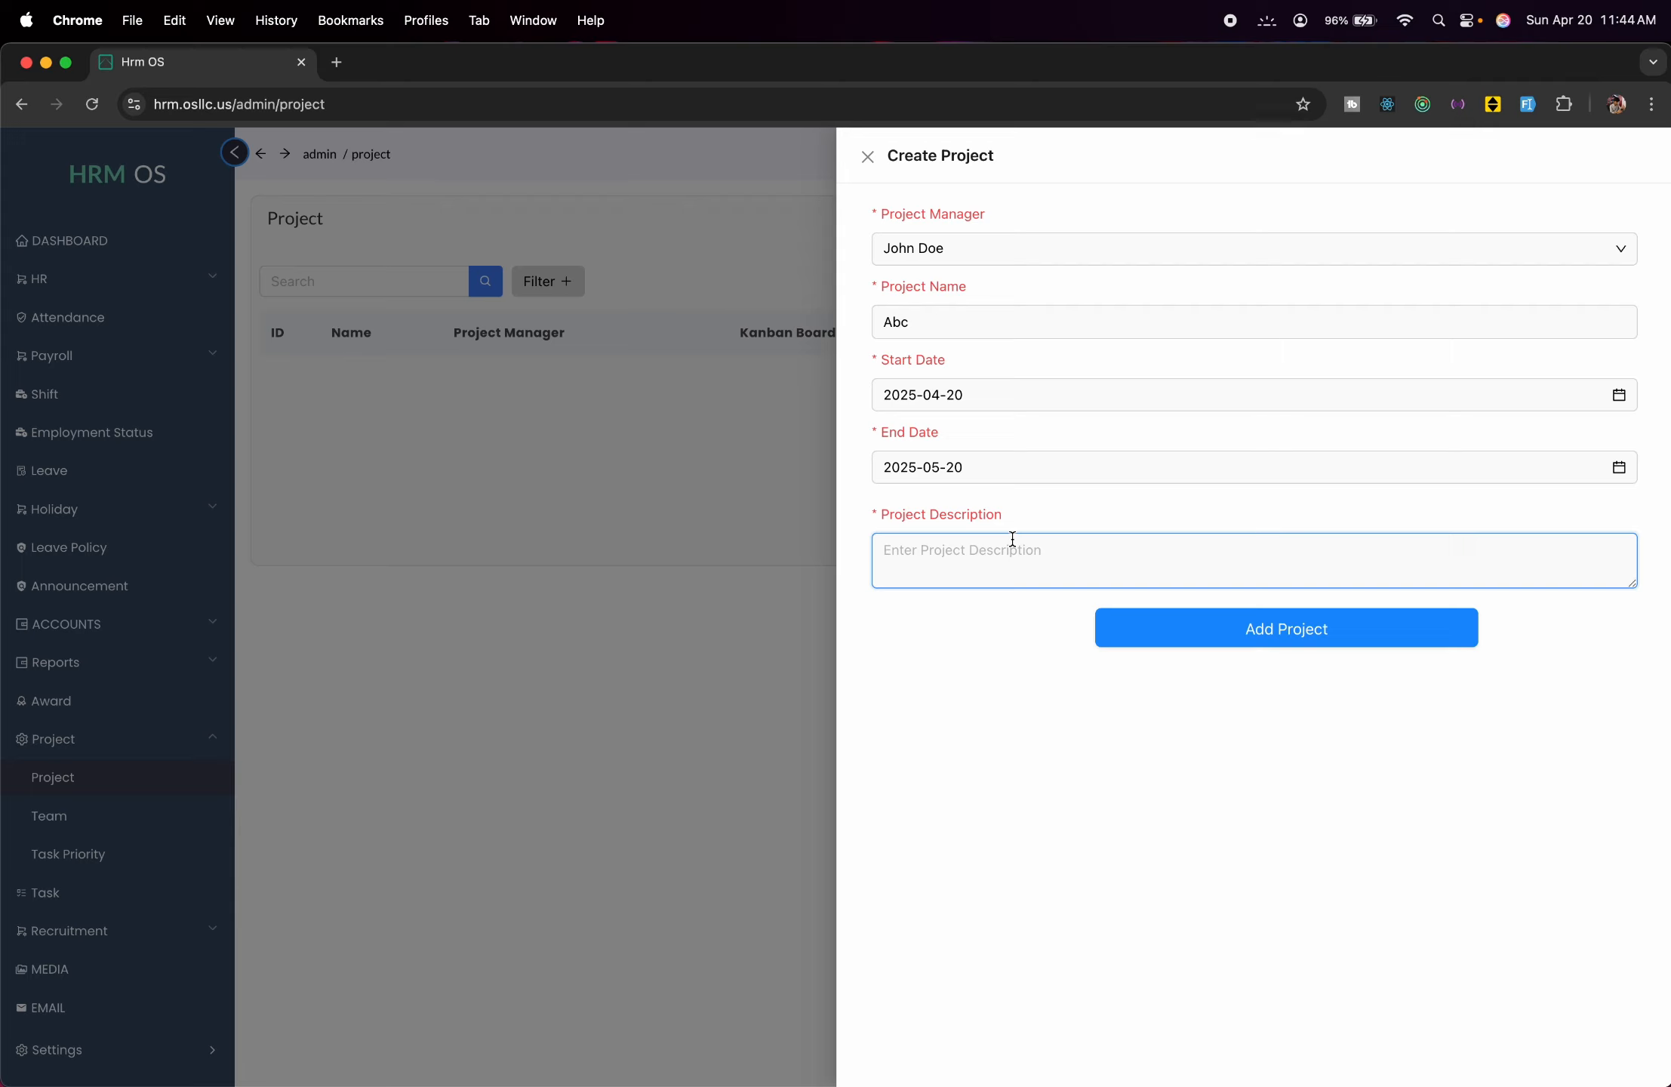
{"action": "type", "text": "Software development"}
{"action": "left_click", "coordinate": [1213, 638]}
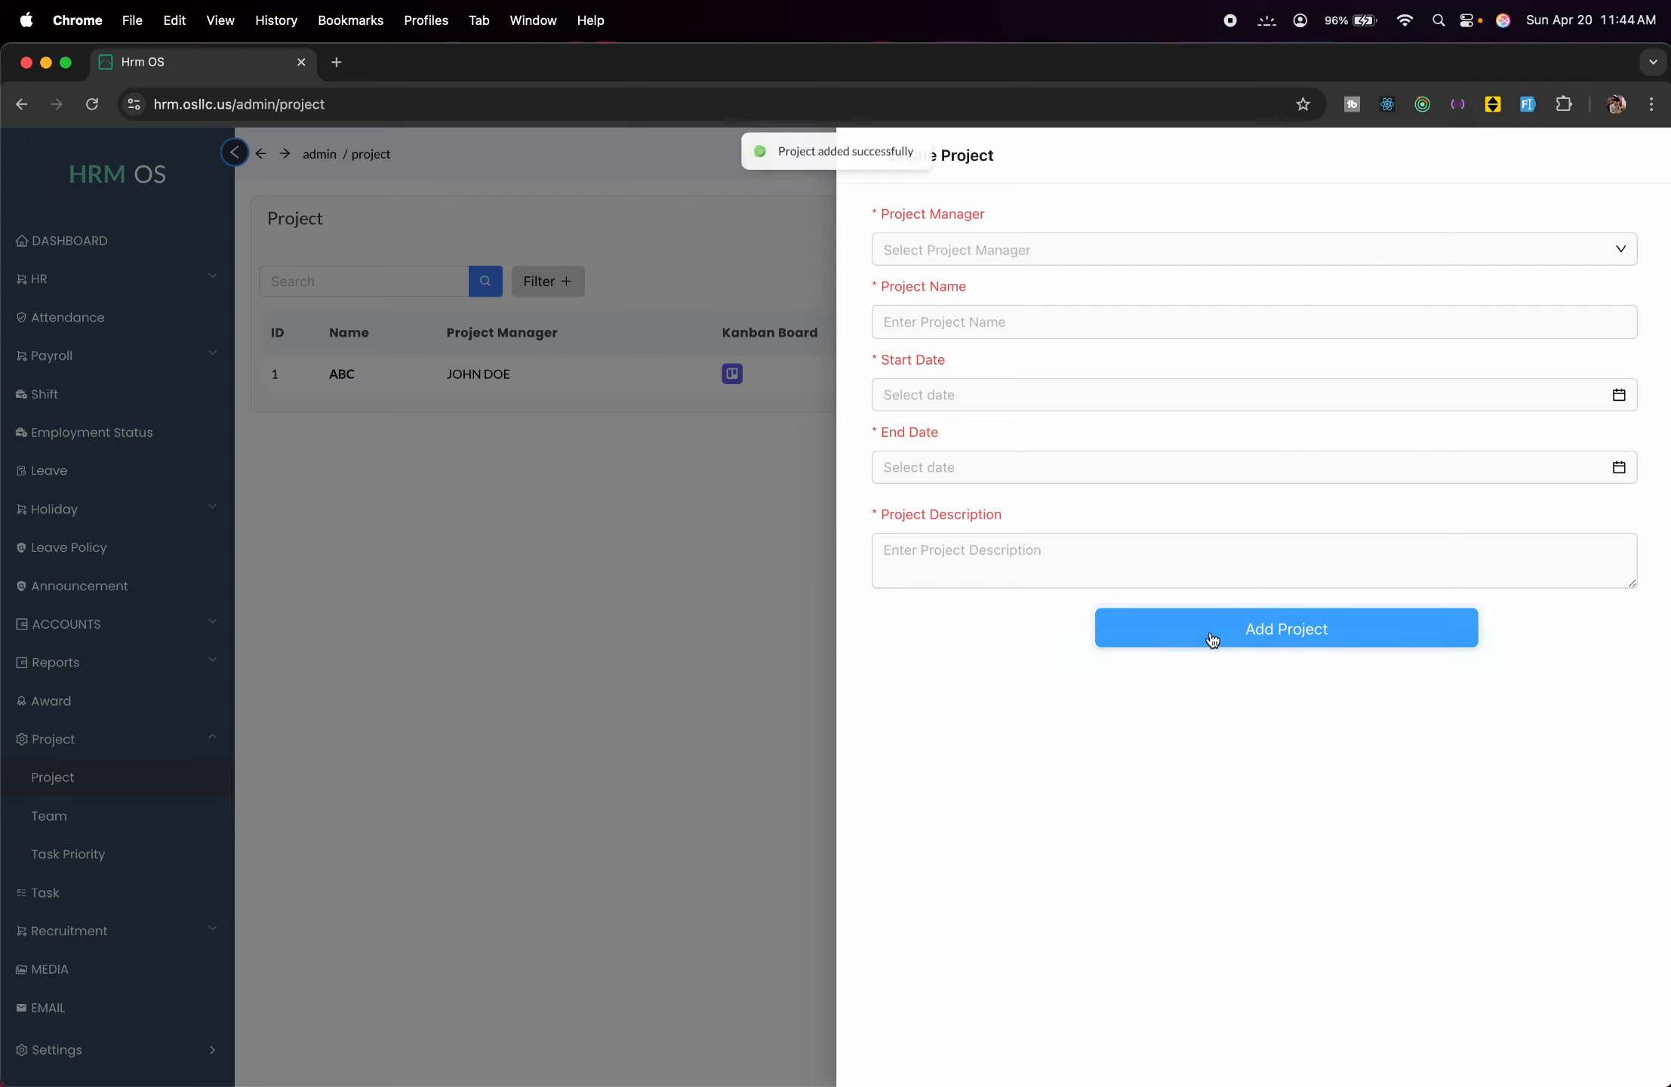
{"action": "left_click", "coordinate": [656, 683]}
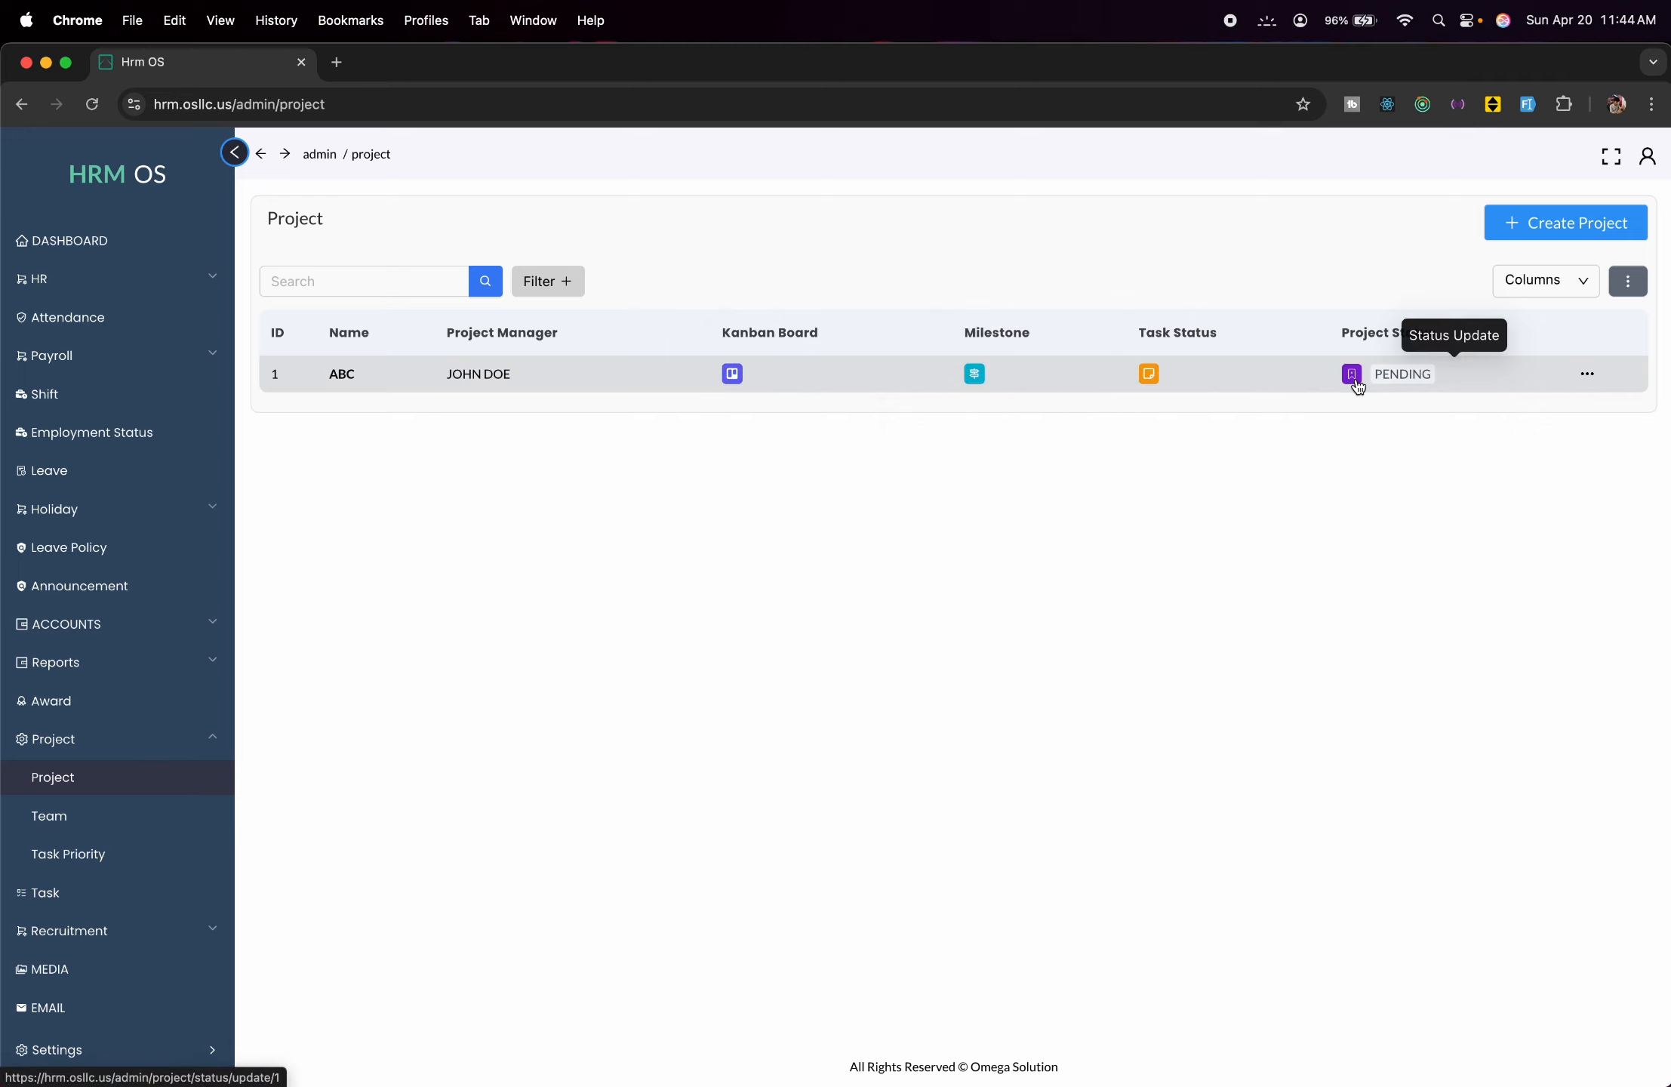
On Abc's kanban board, start a TODO task named Task 1 with Low priority.
{"action": "left_click", "coordinate": [733, 374]}
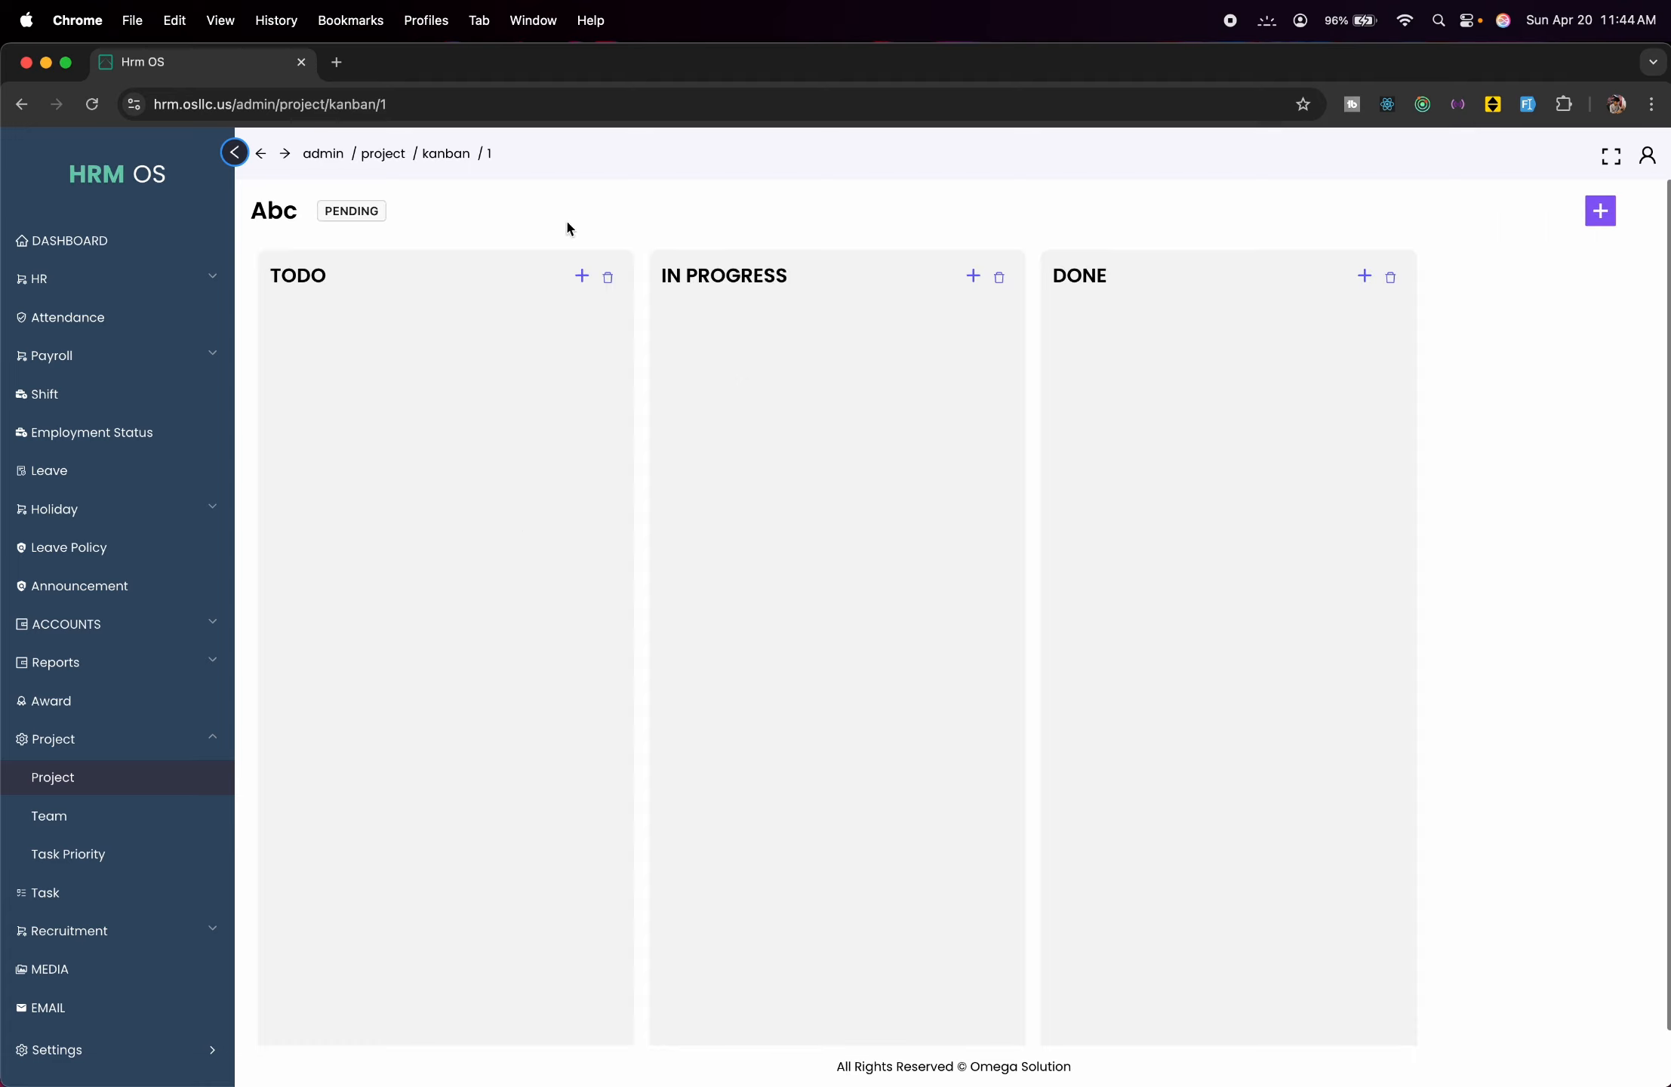
{"action": "left_click", "coordinate": [579, 279]}
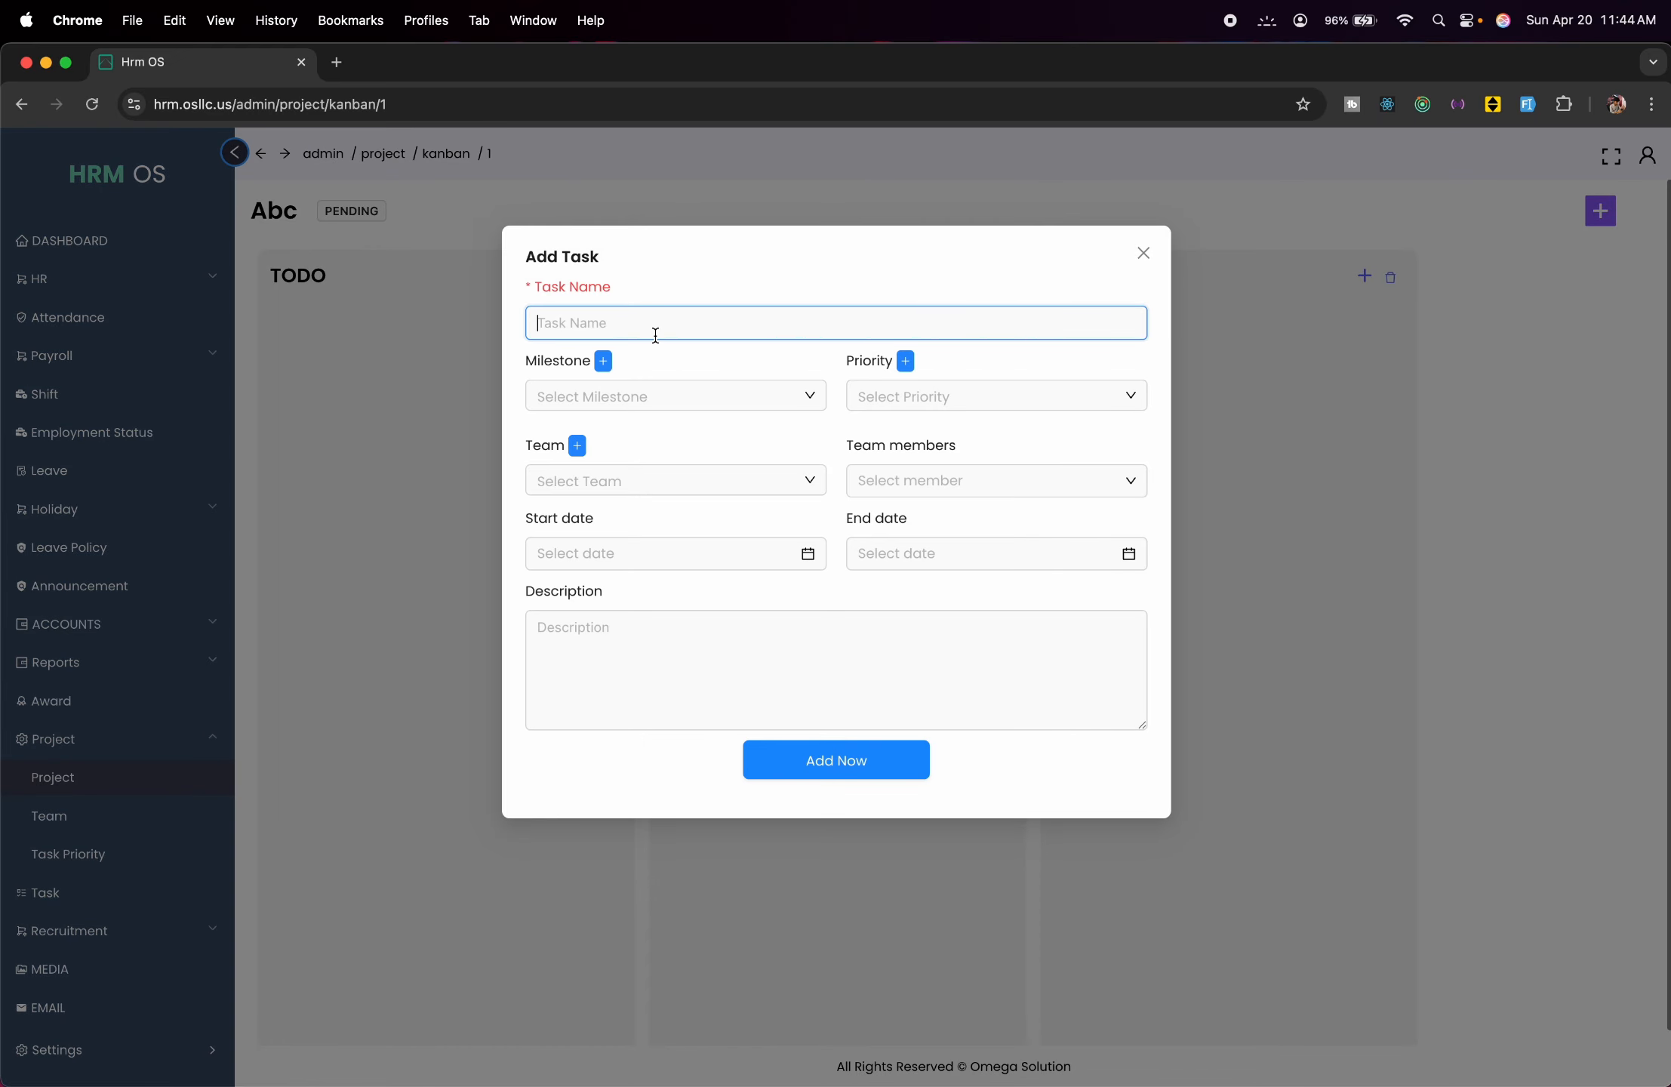
{"action": "type", "text": "Task 1"}
{"action": "left_click", "coordinate": [696, 393]}
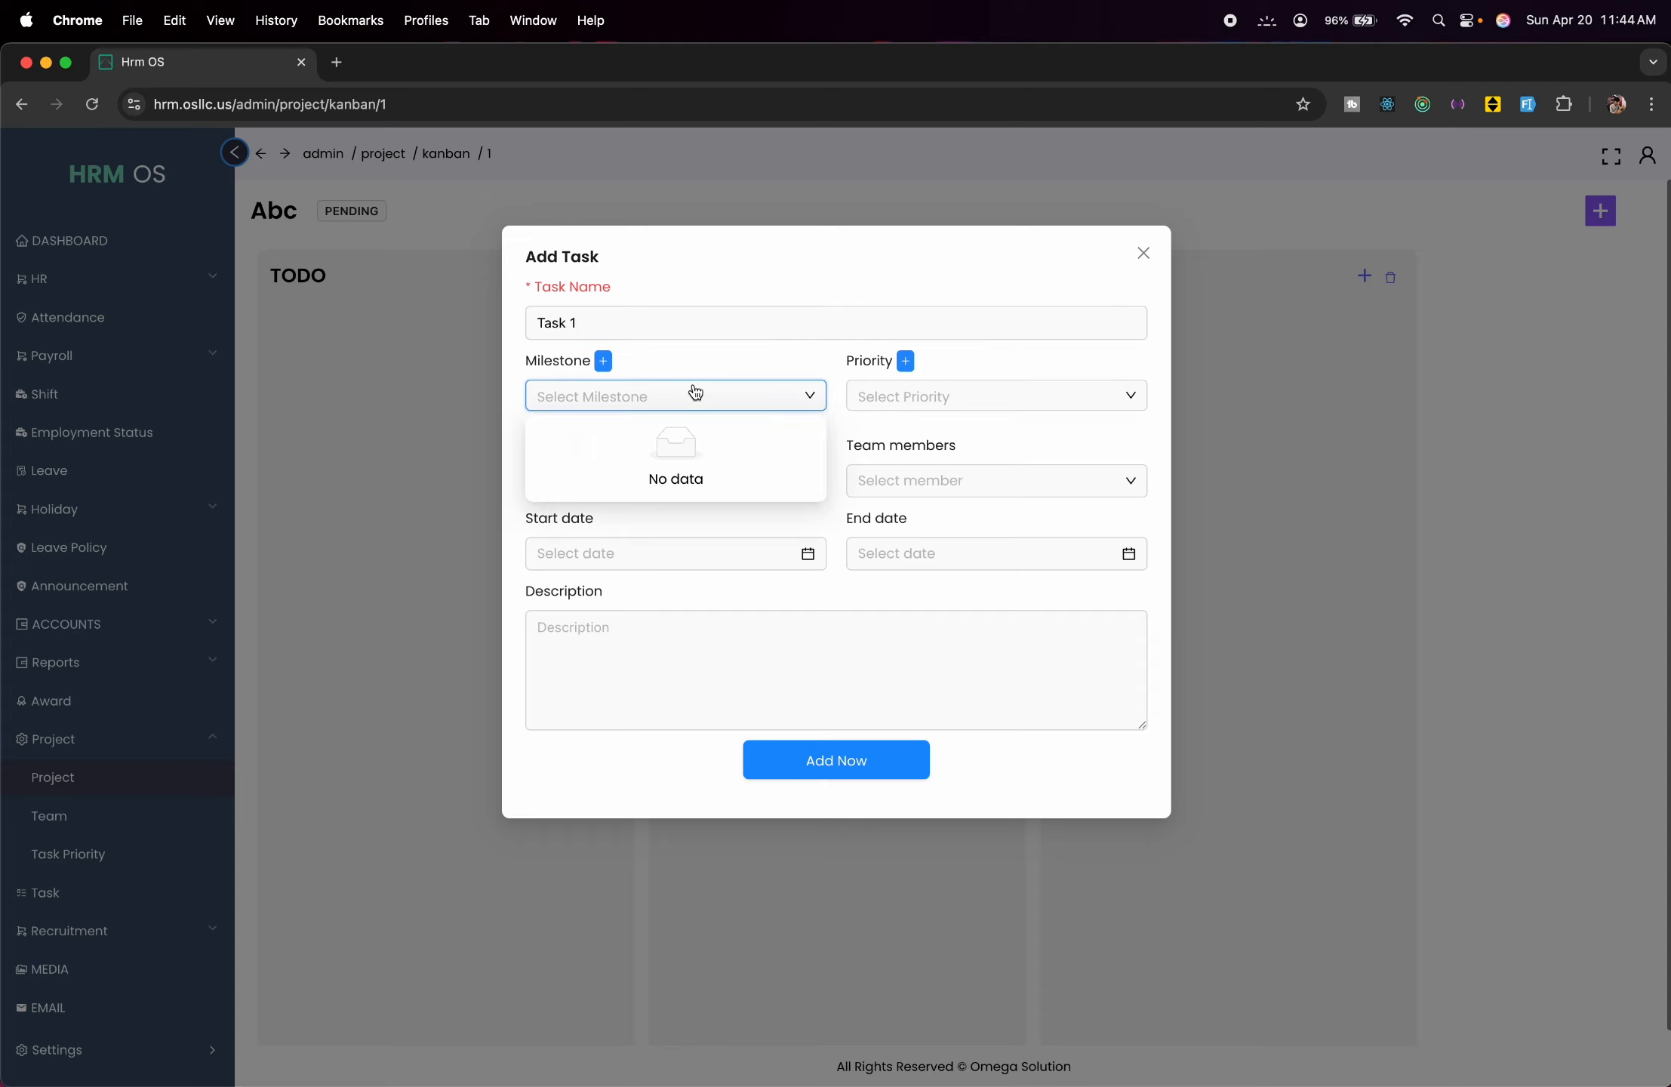
{"action": "left_click", "coordinate": [693, 392]}
{"action": "left_click", "coordinate": [886, 398]}
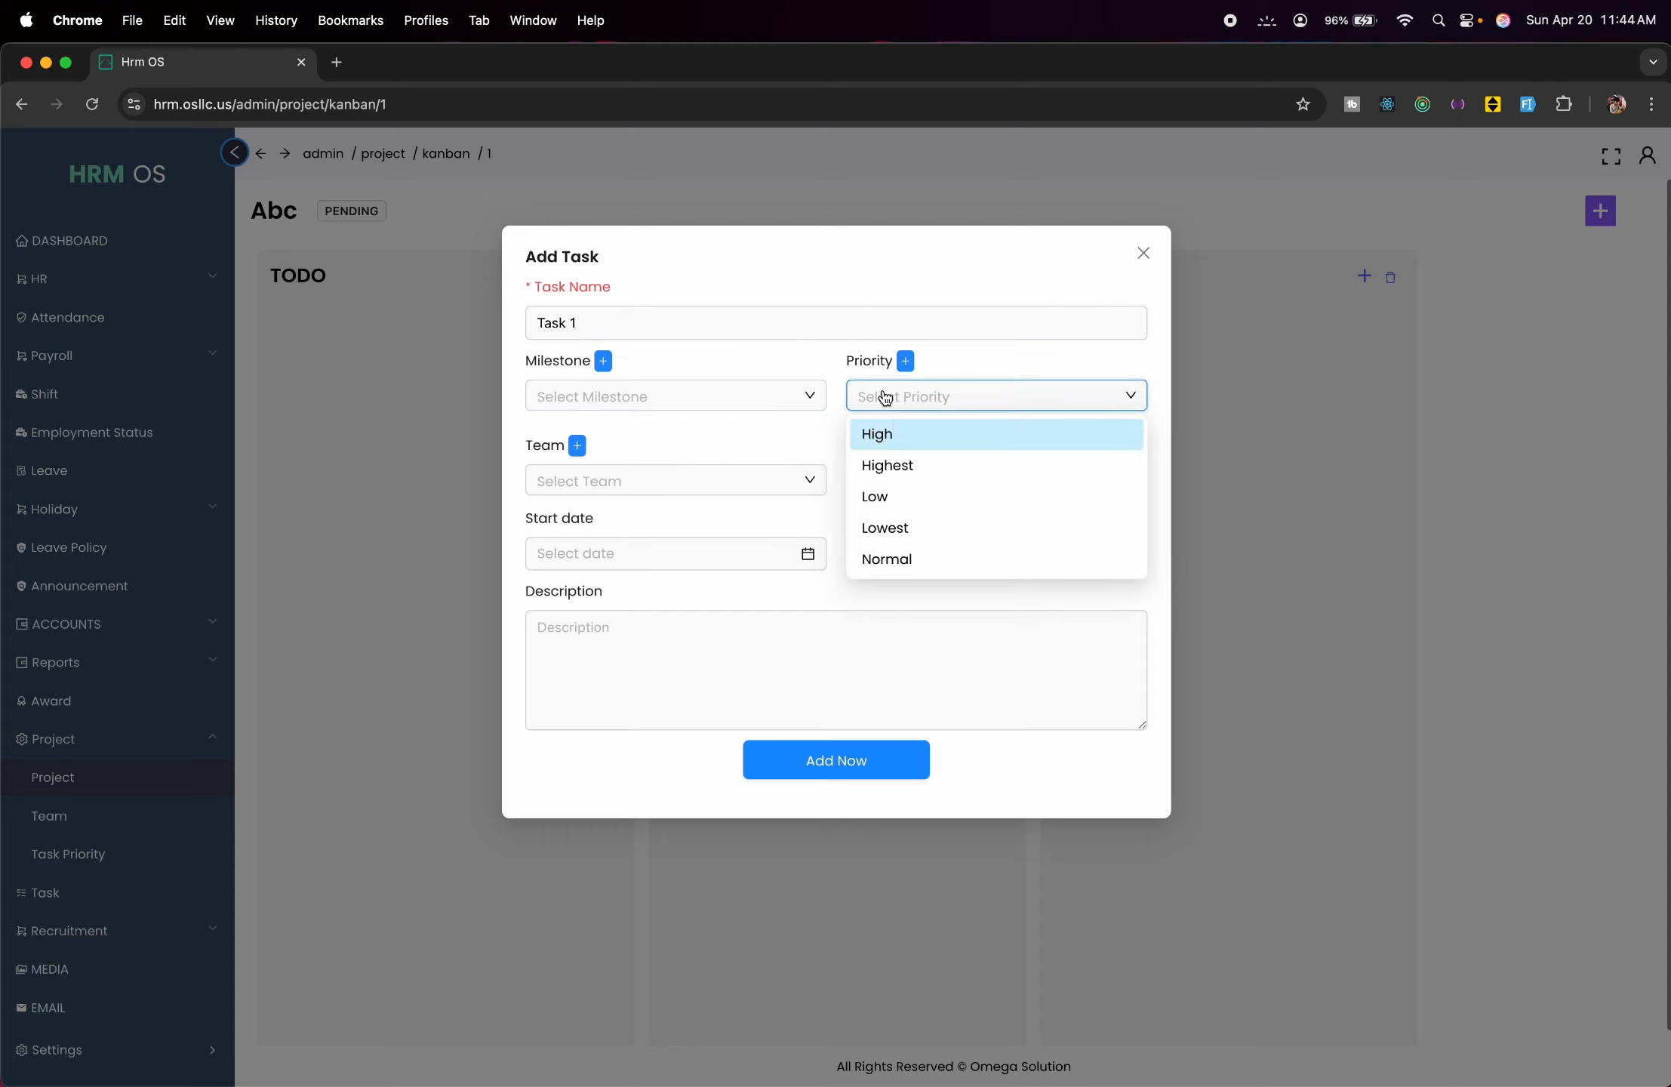
{"action": "left_click", "coordinate": [906, 497]}
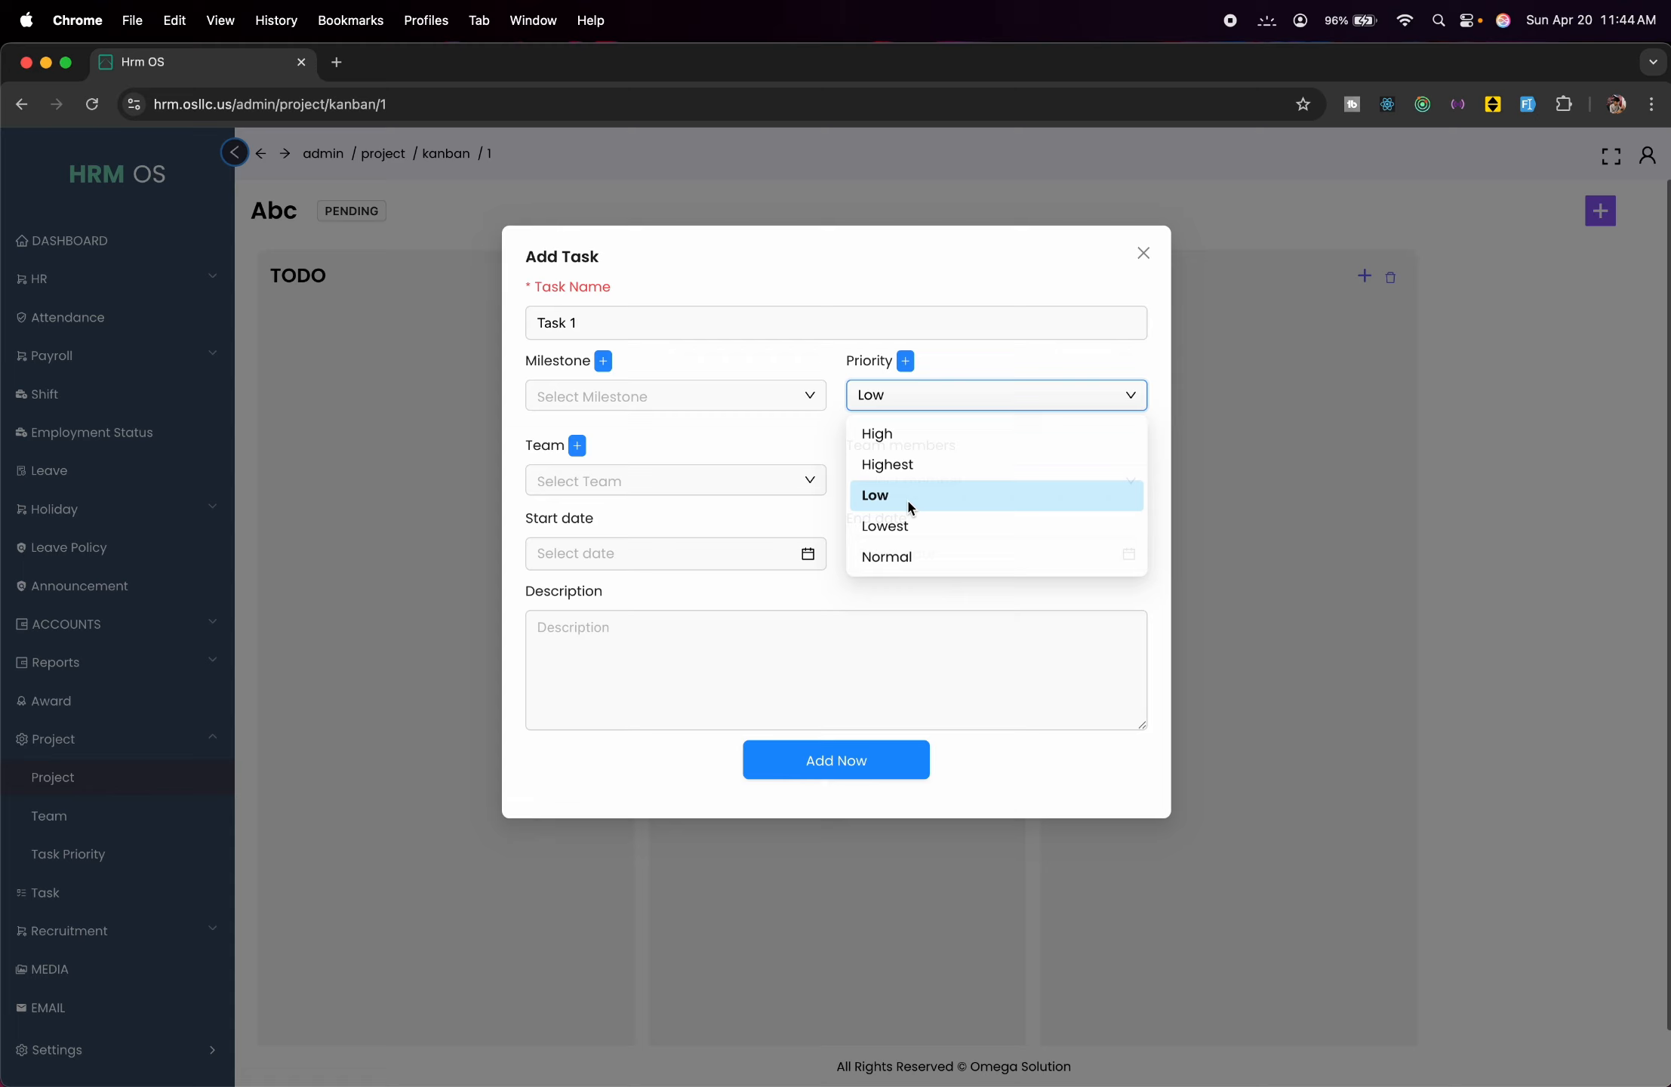
Check the empty Team and member lists and the task date calendars without choosing anything.
{"action": "left_click", "coordinate": [757, 492]}
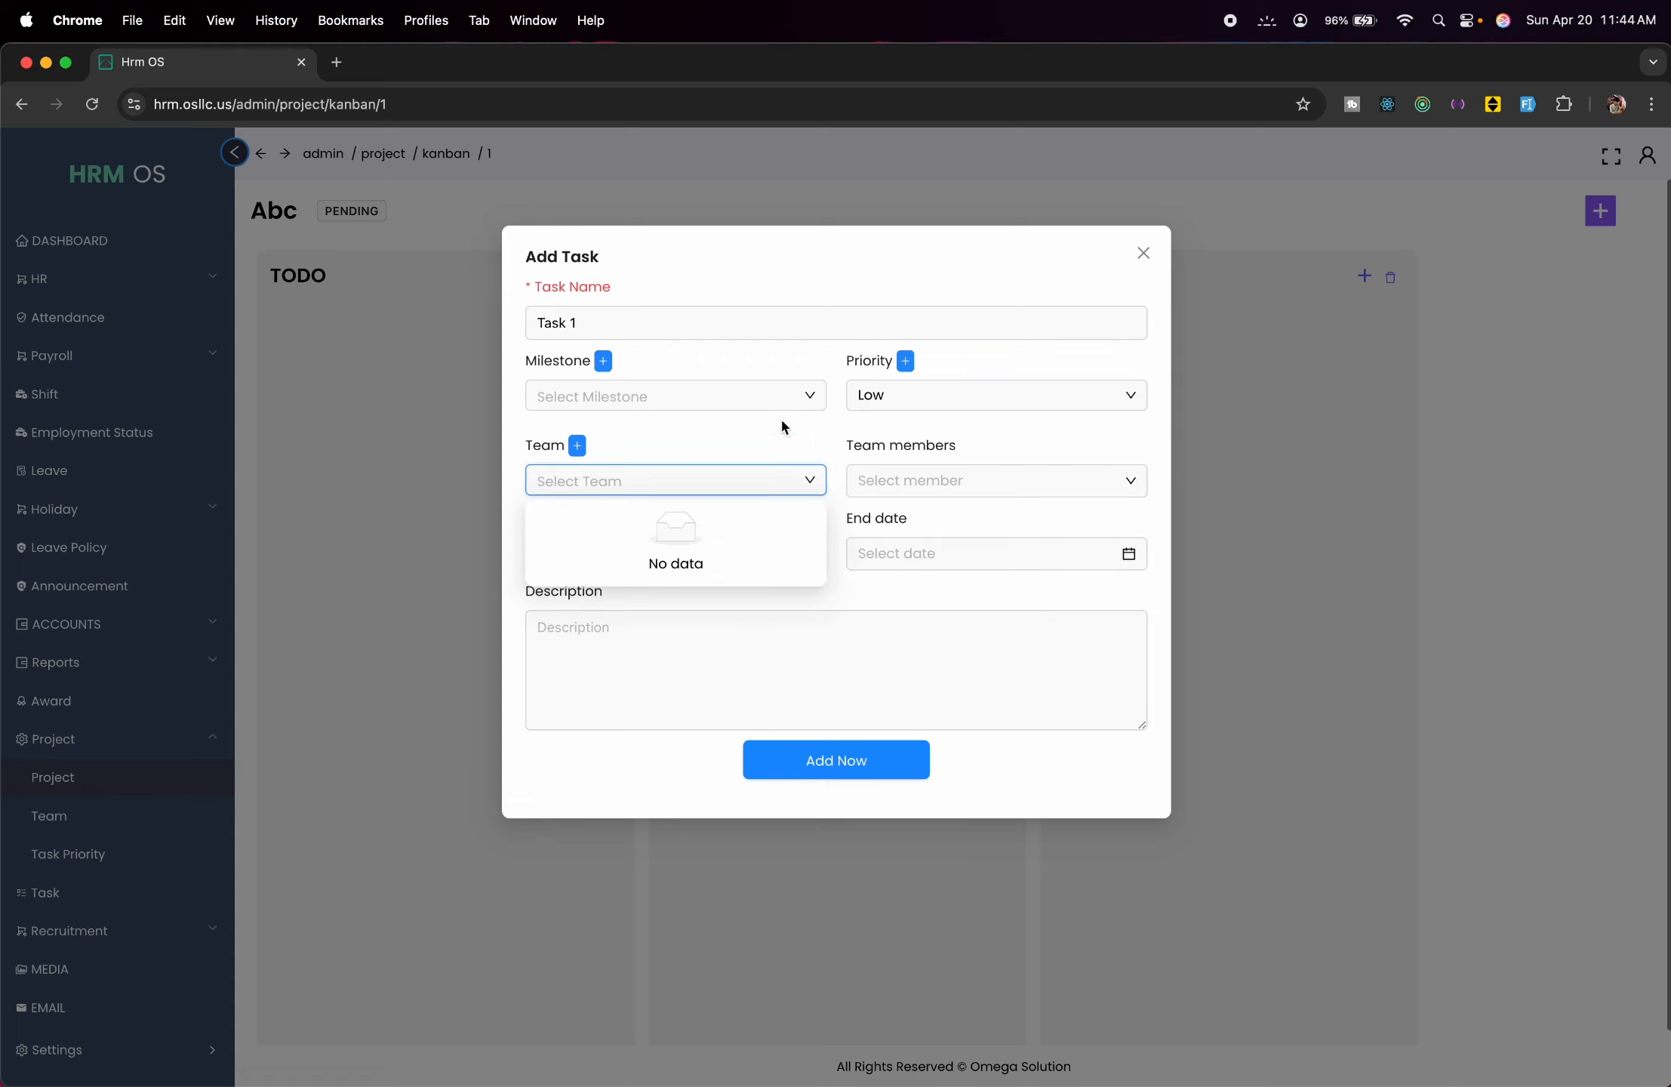
{"action": "left_click", "coordinate": [929, 477]}
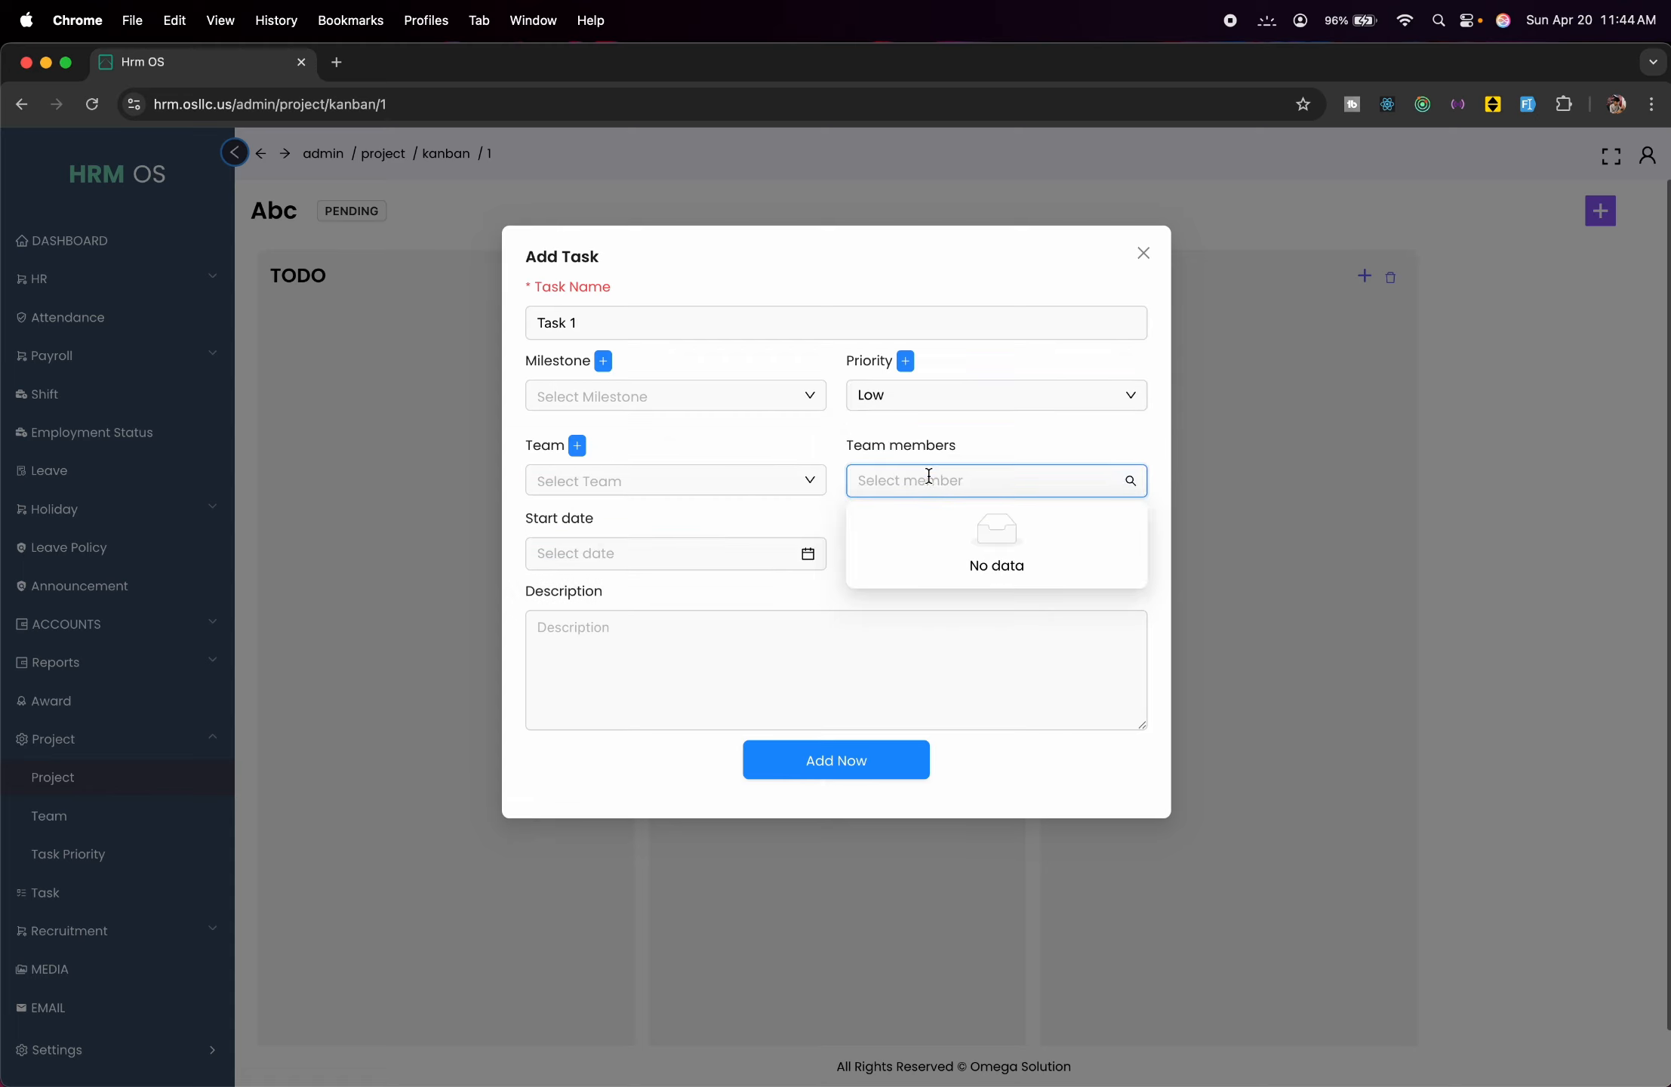
{"action": "left_click", "coordinate": [686, 619]}
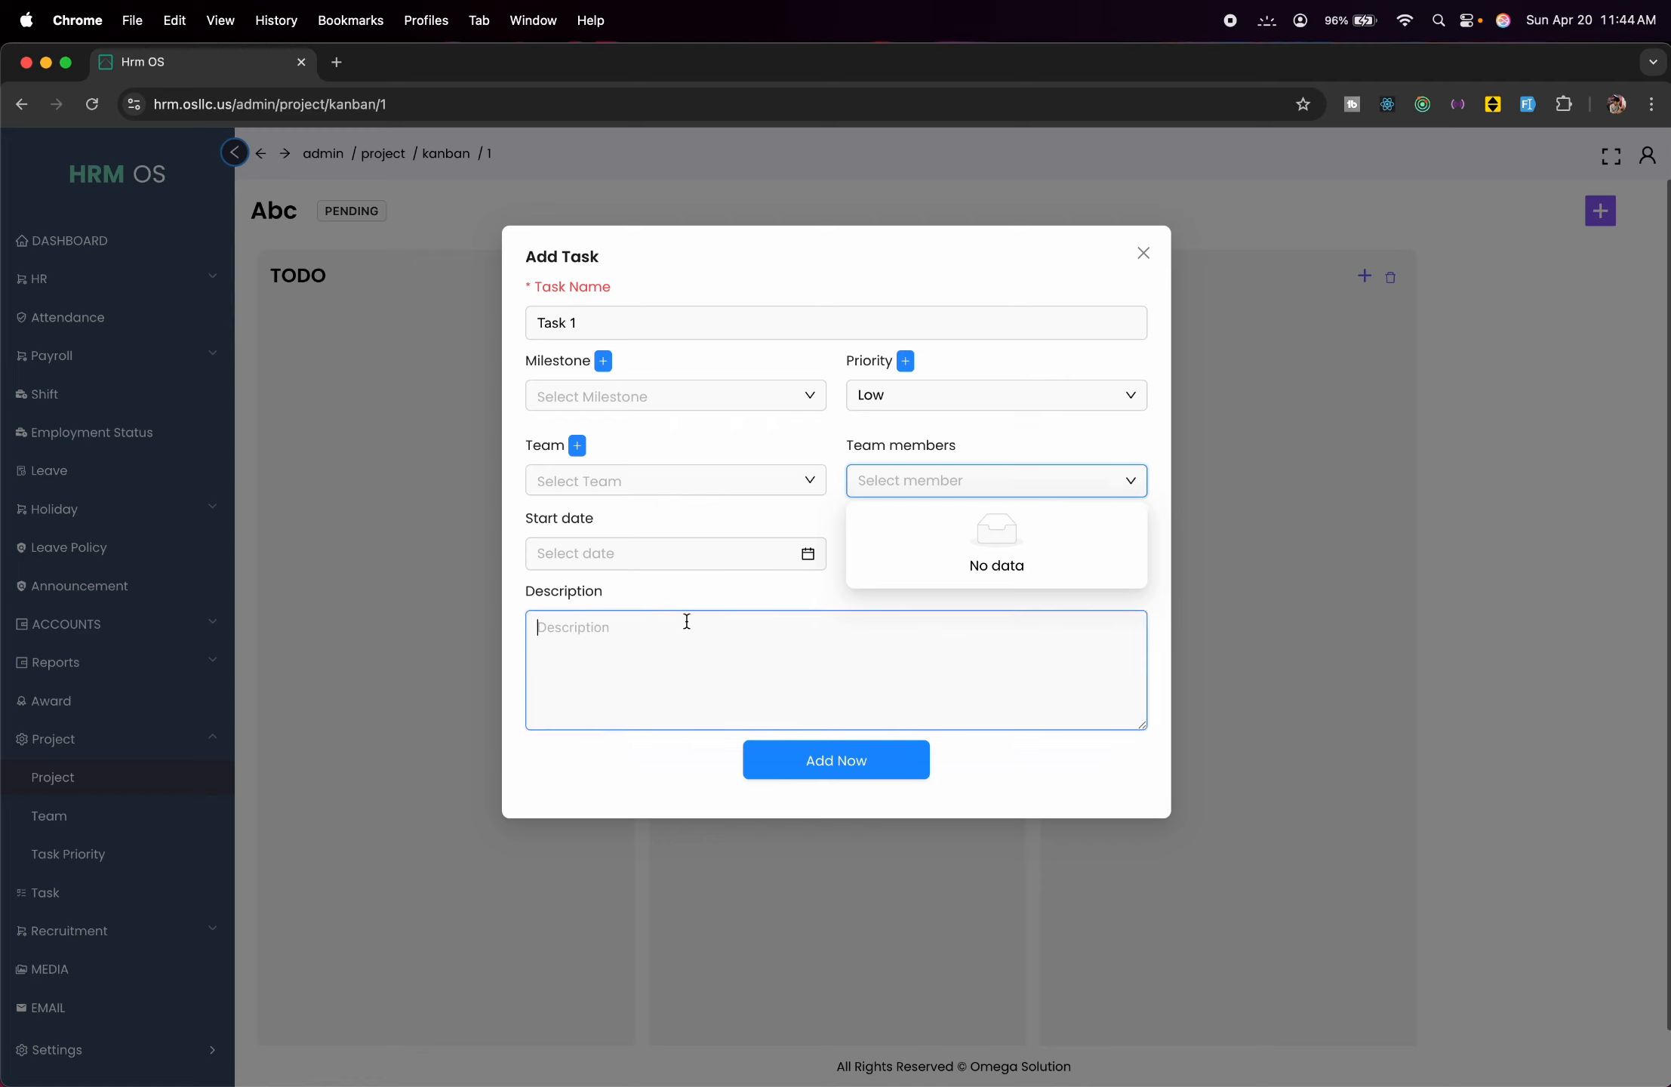
{"action": "left_click", "coordinate": [722, 557]}
{"action": "left_click", "coordinate": [959, 552]}
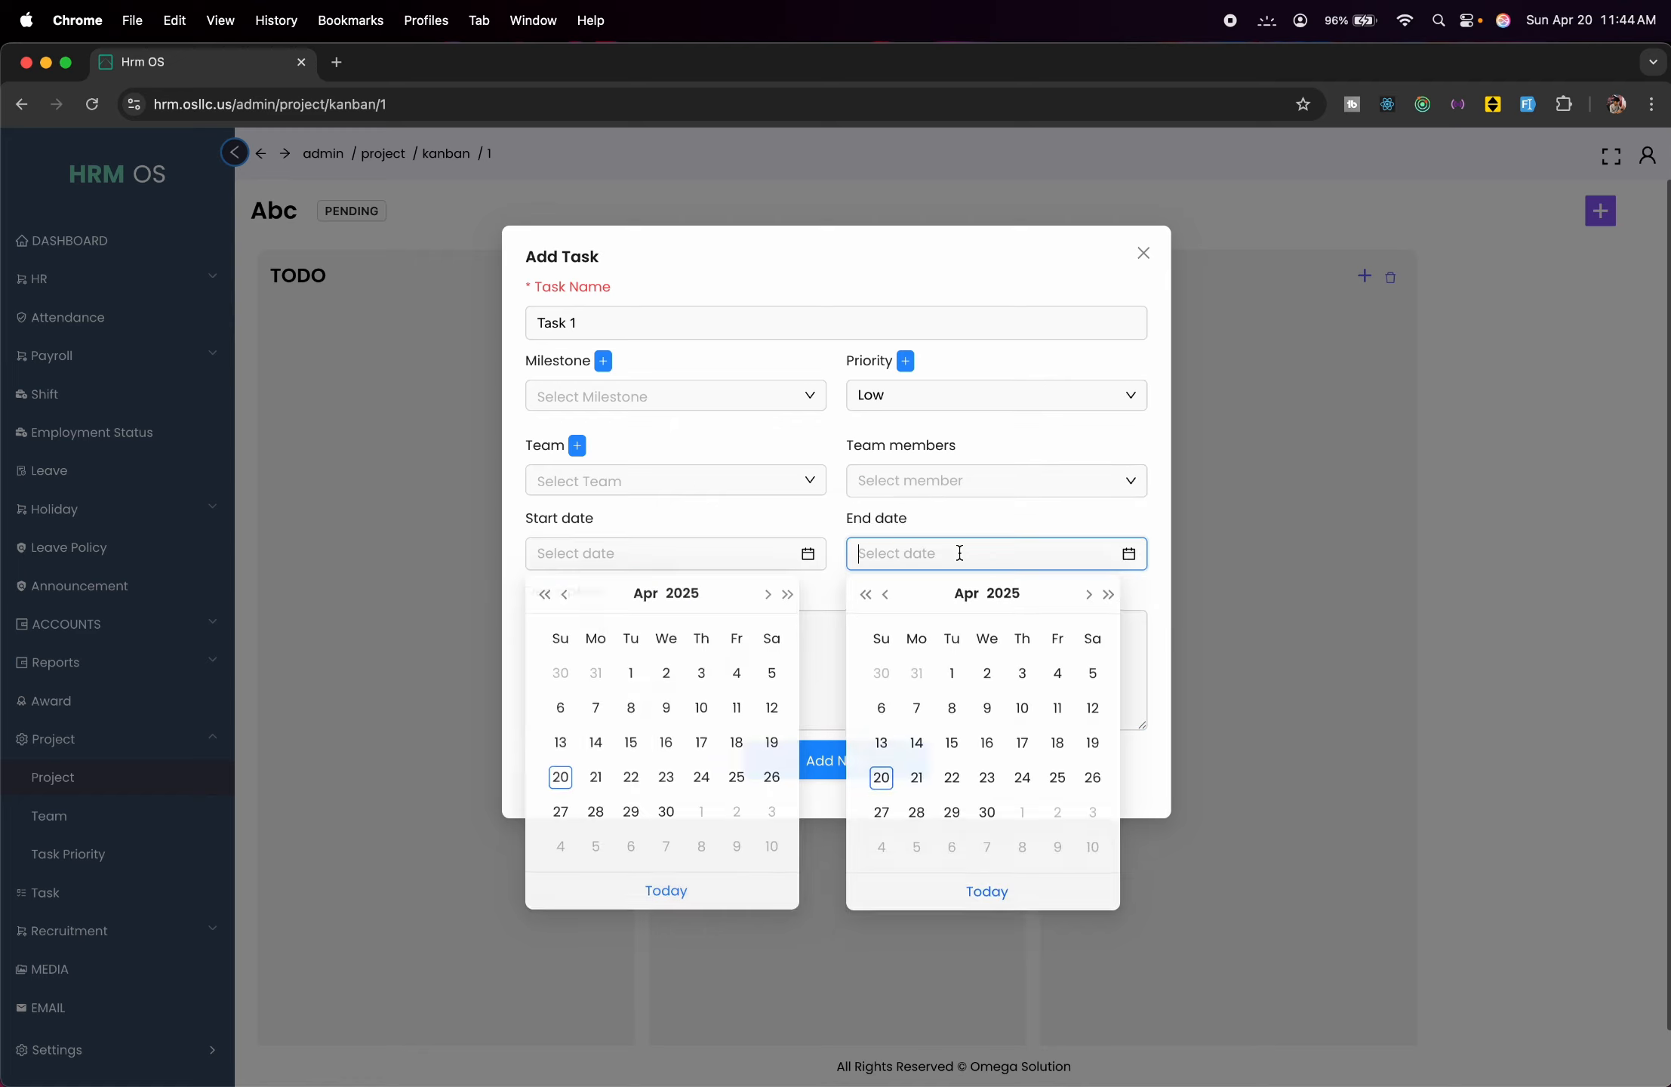
{"action": "left_click", "coordinate": [906, 513]}
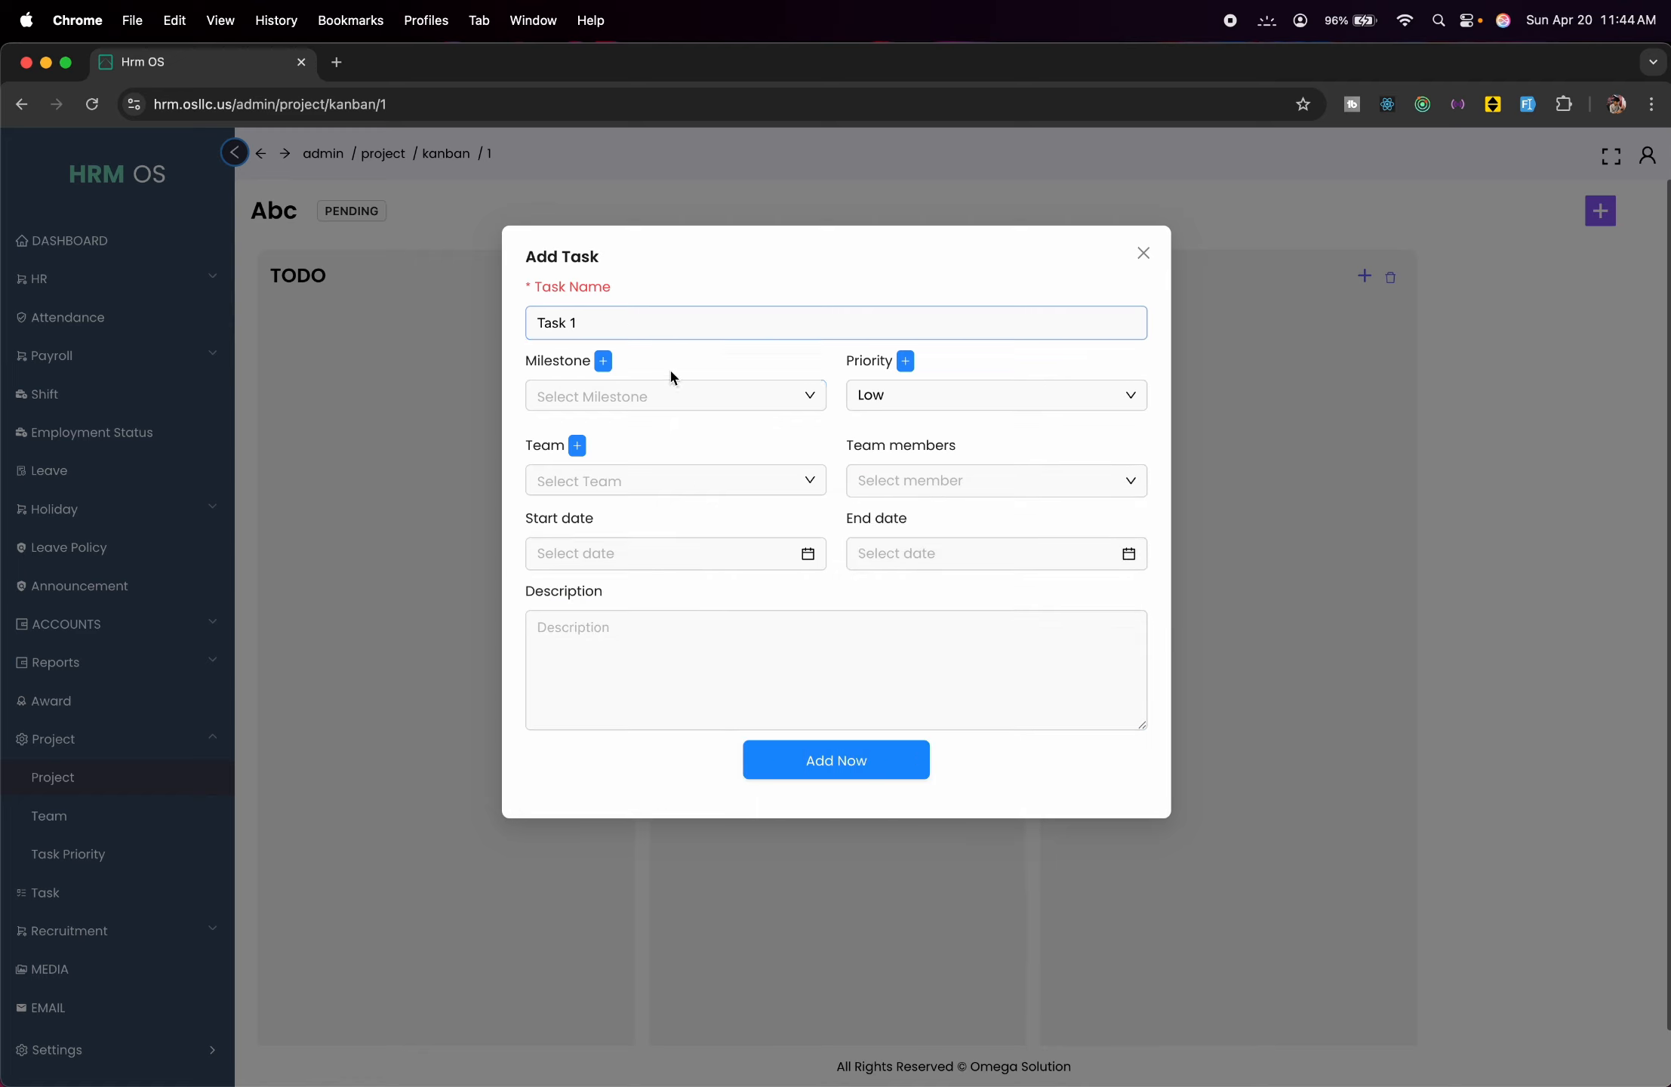
Create milestone Demo, 2025-04-20 to 2025-04-23, with description 'development'.
{"action": "left_click", "coordinate": [604, 362]}
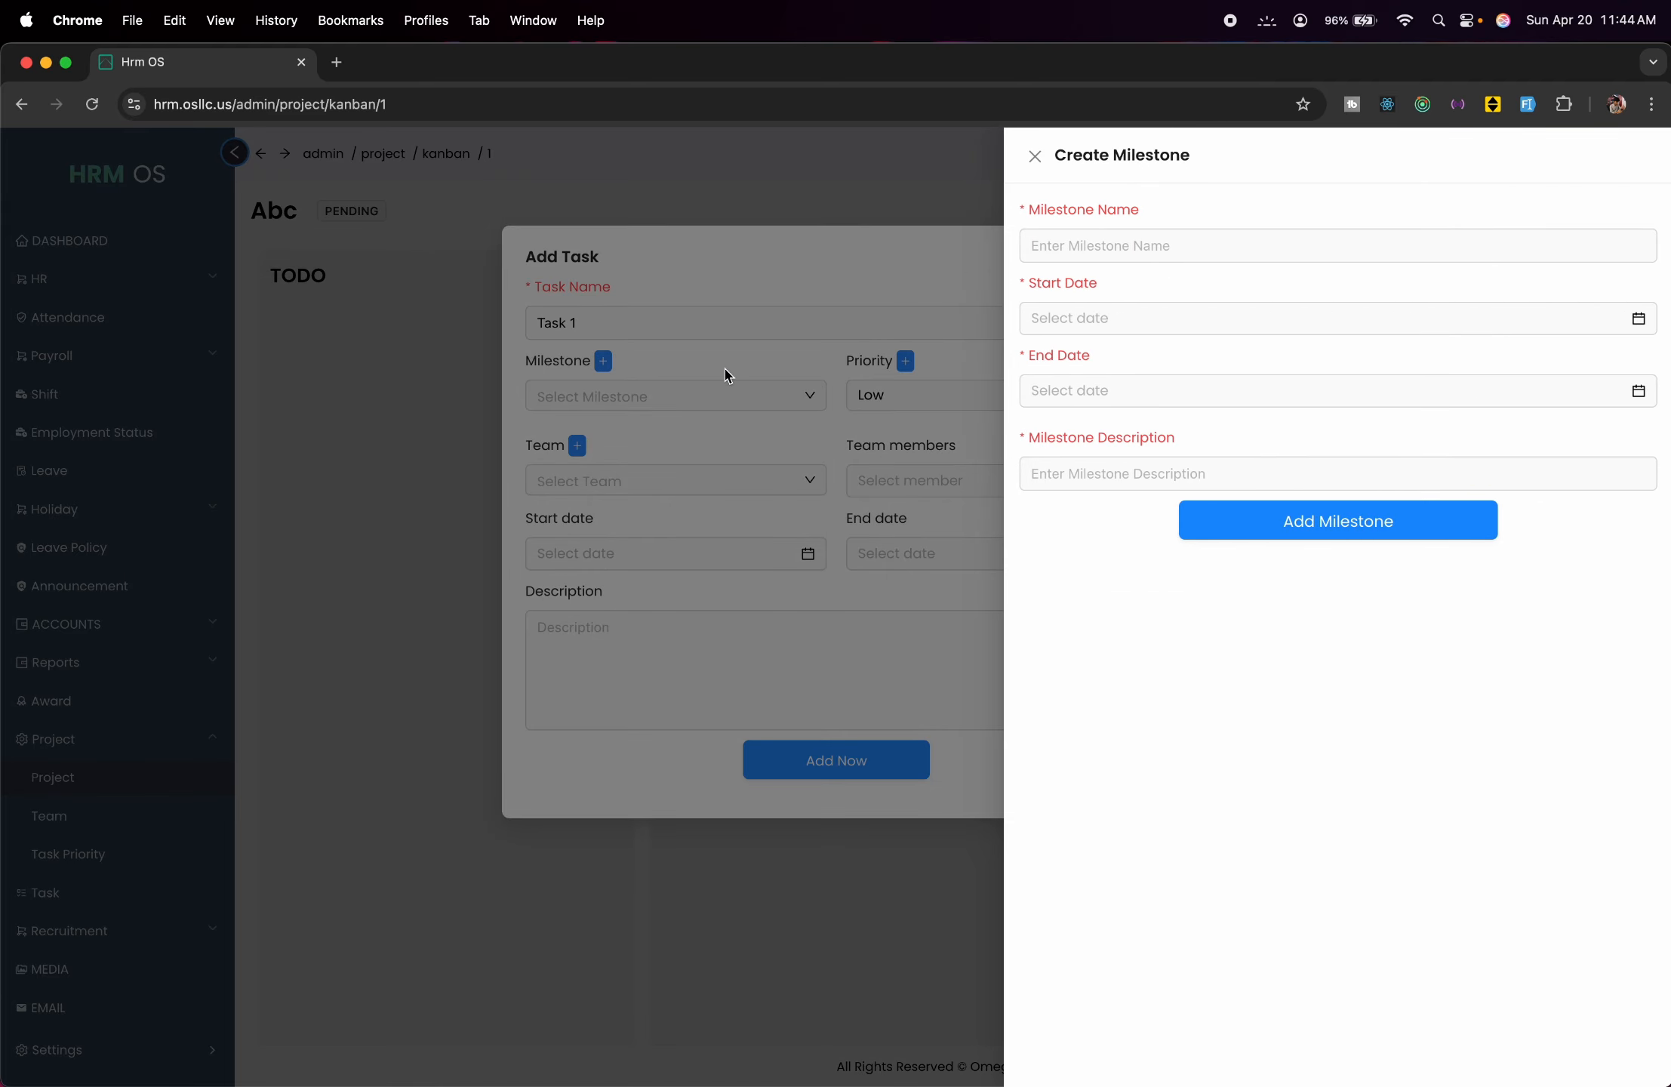
{"action": "left_click", "coordinate": [1081, 251]}
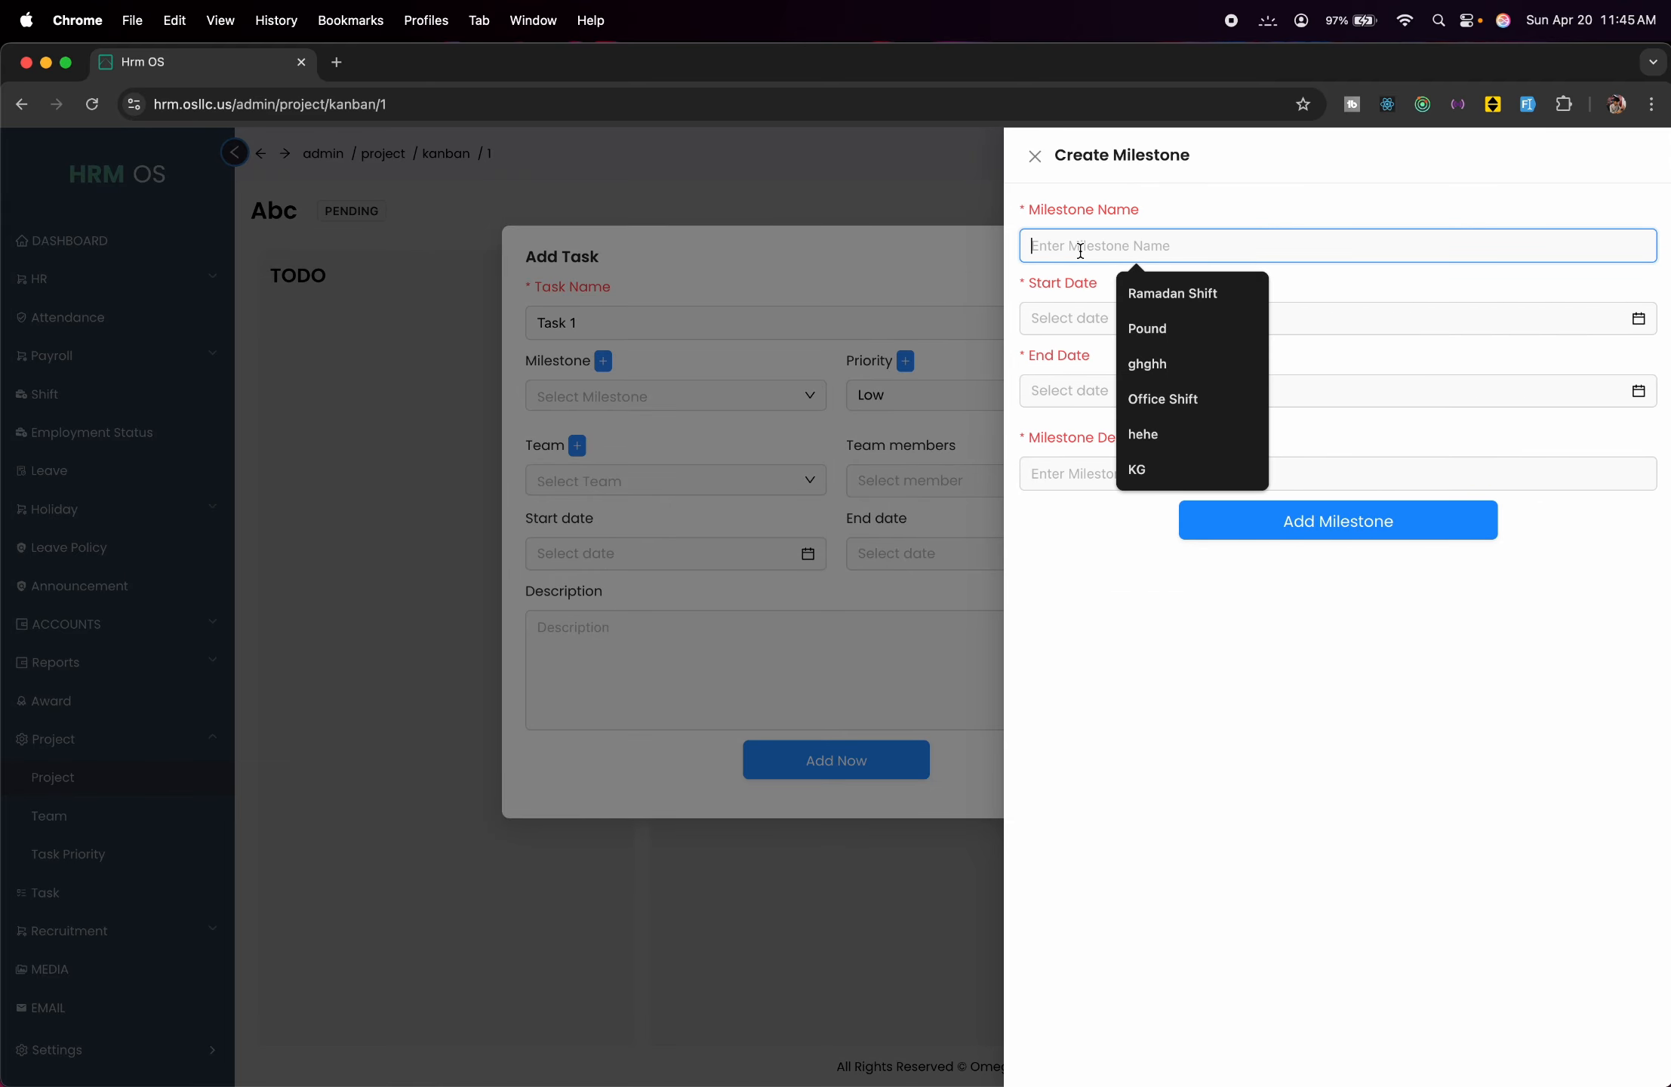
{"action": "type", "text": "Demo"}
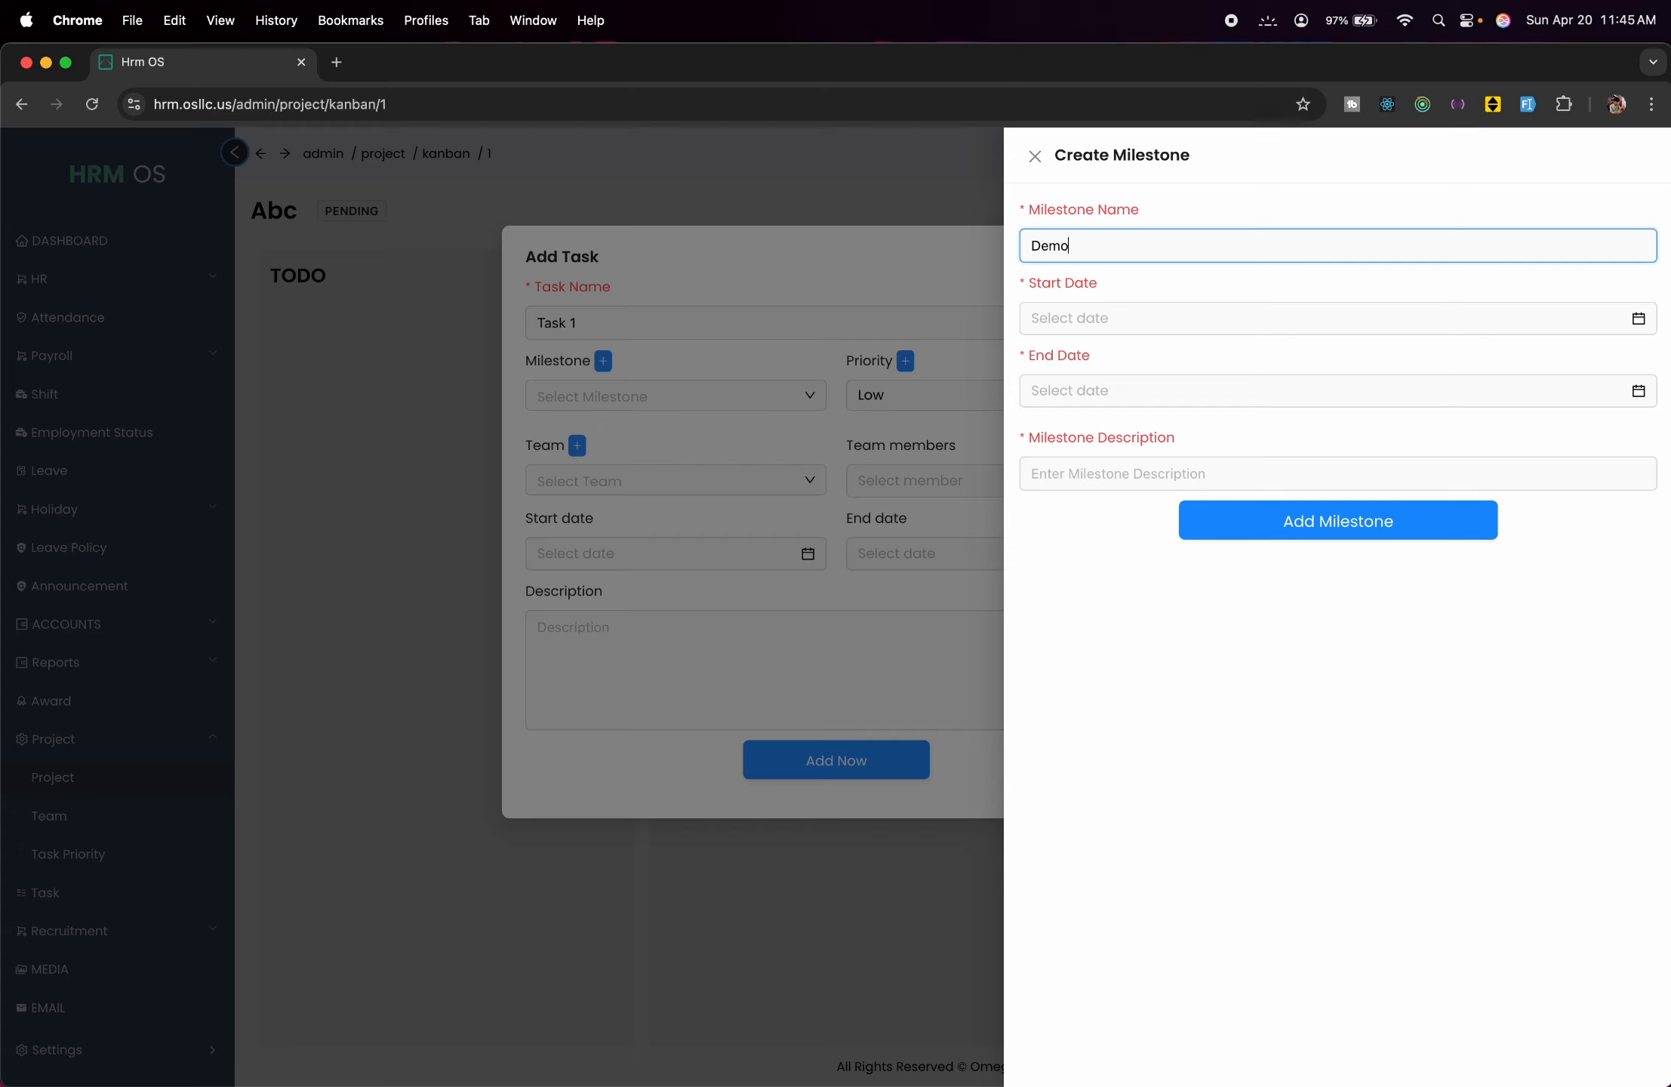
{"action": "left_click", "coordinate": [1167, 326]}
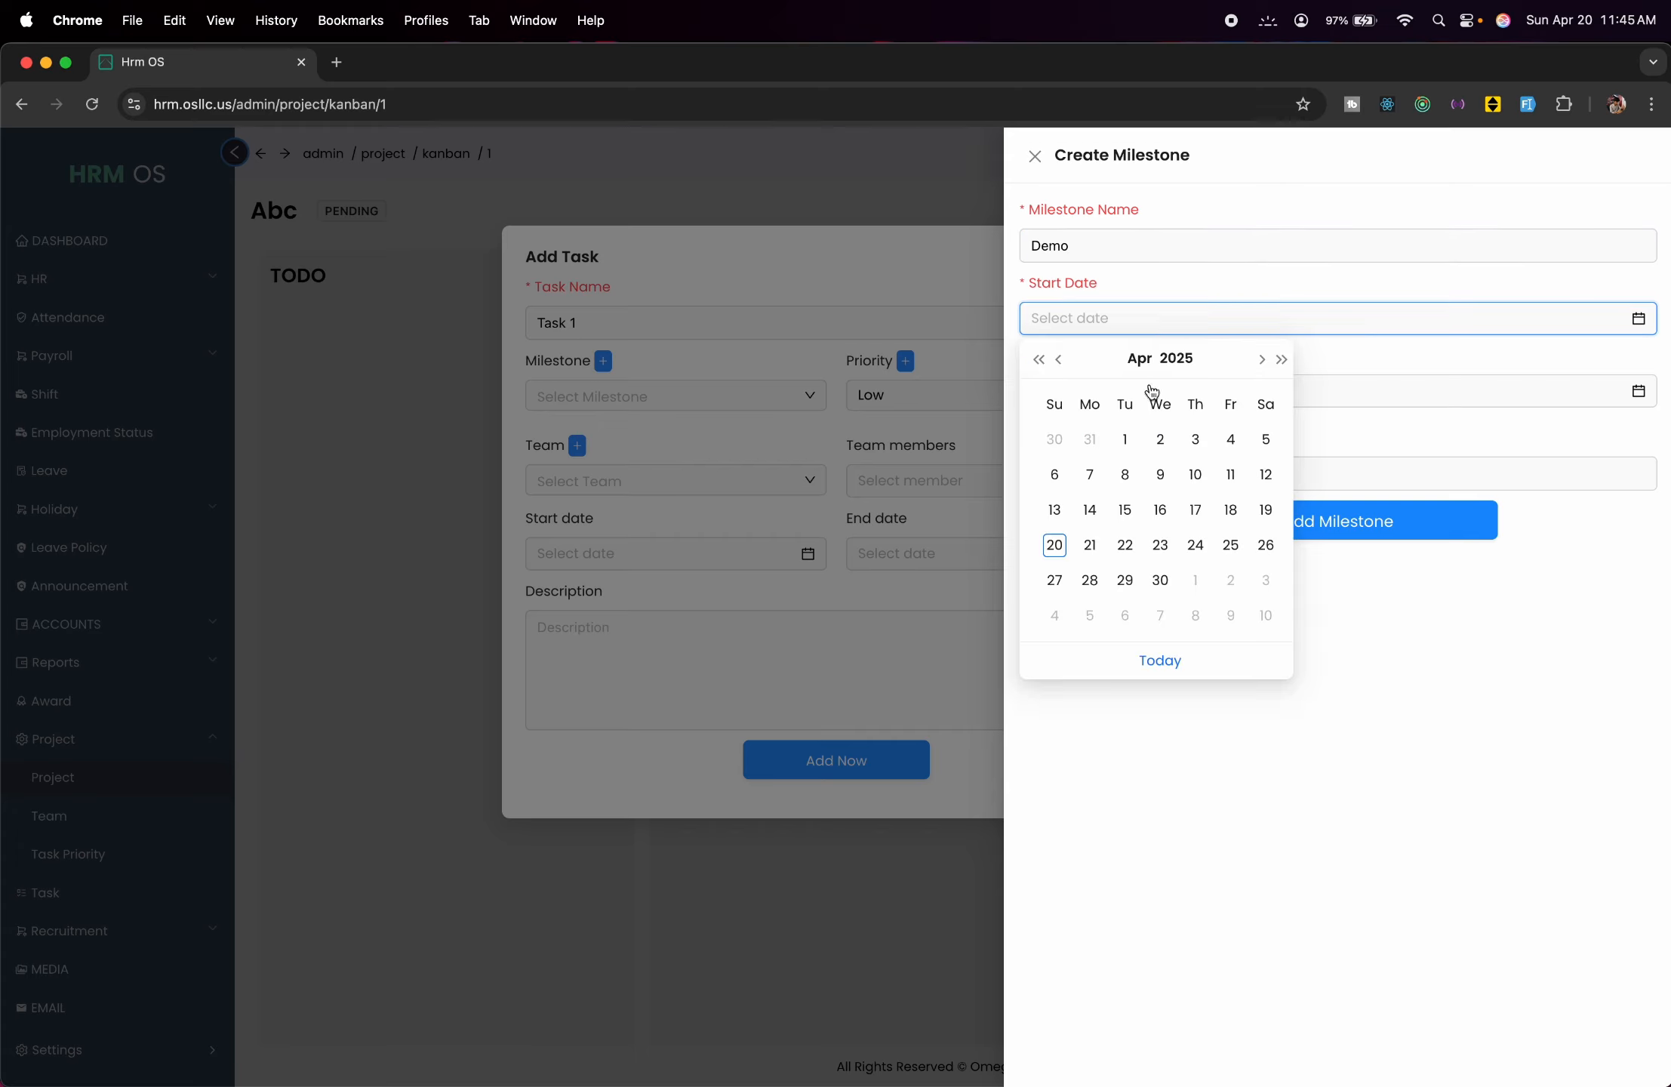
{"action": "left_click", "coordinate": [1057, 545]}
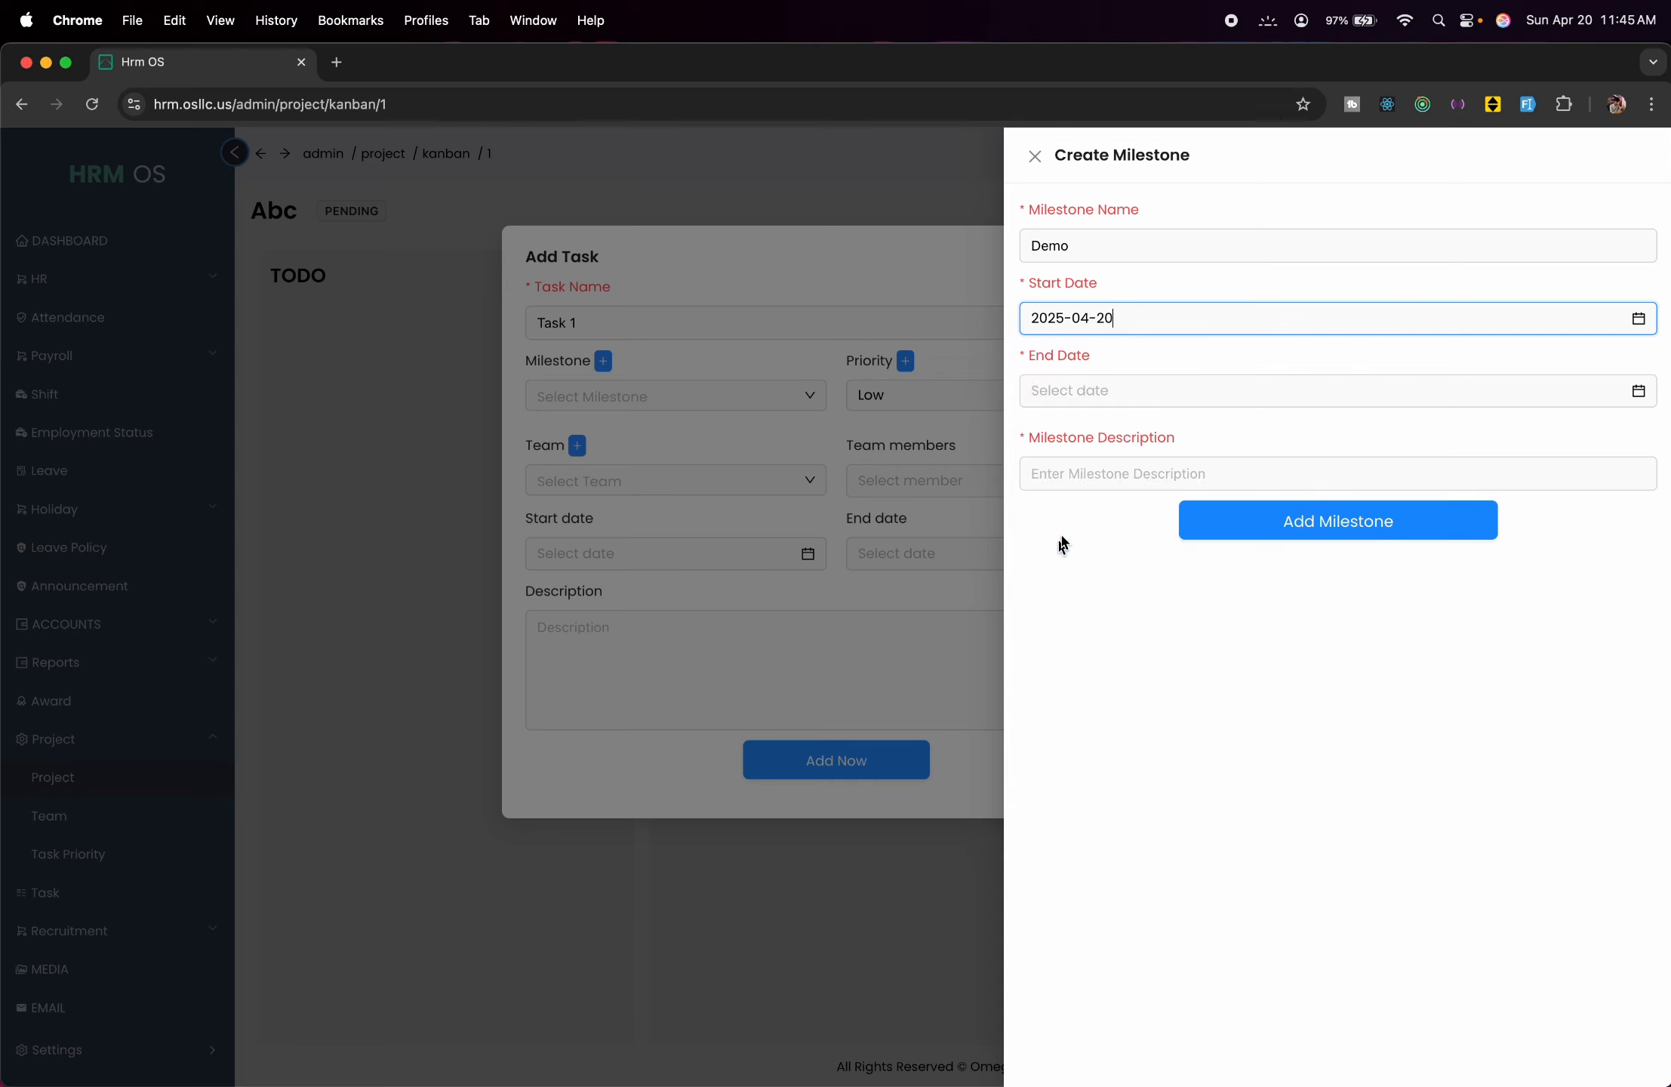
{"action": "left_click", "coordinate": [1186, 381]}
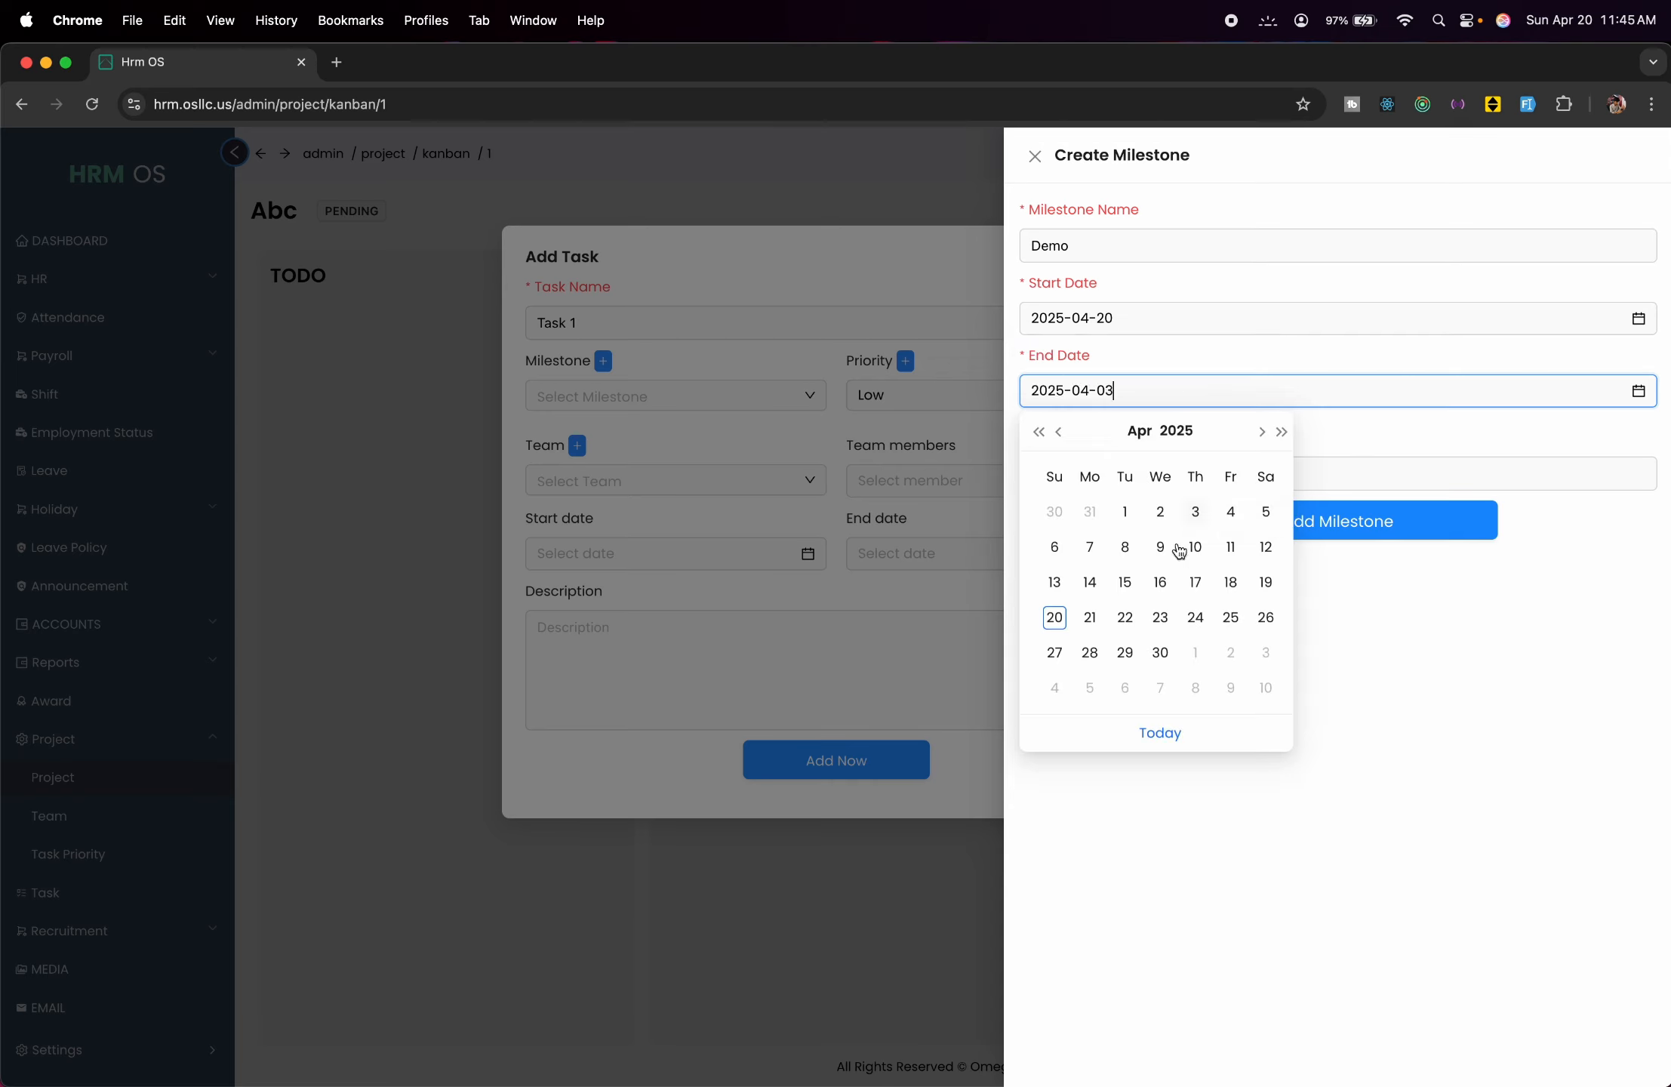
{"action": "left_click", "coordinate": [1163, 616]}
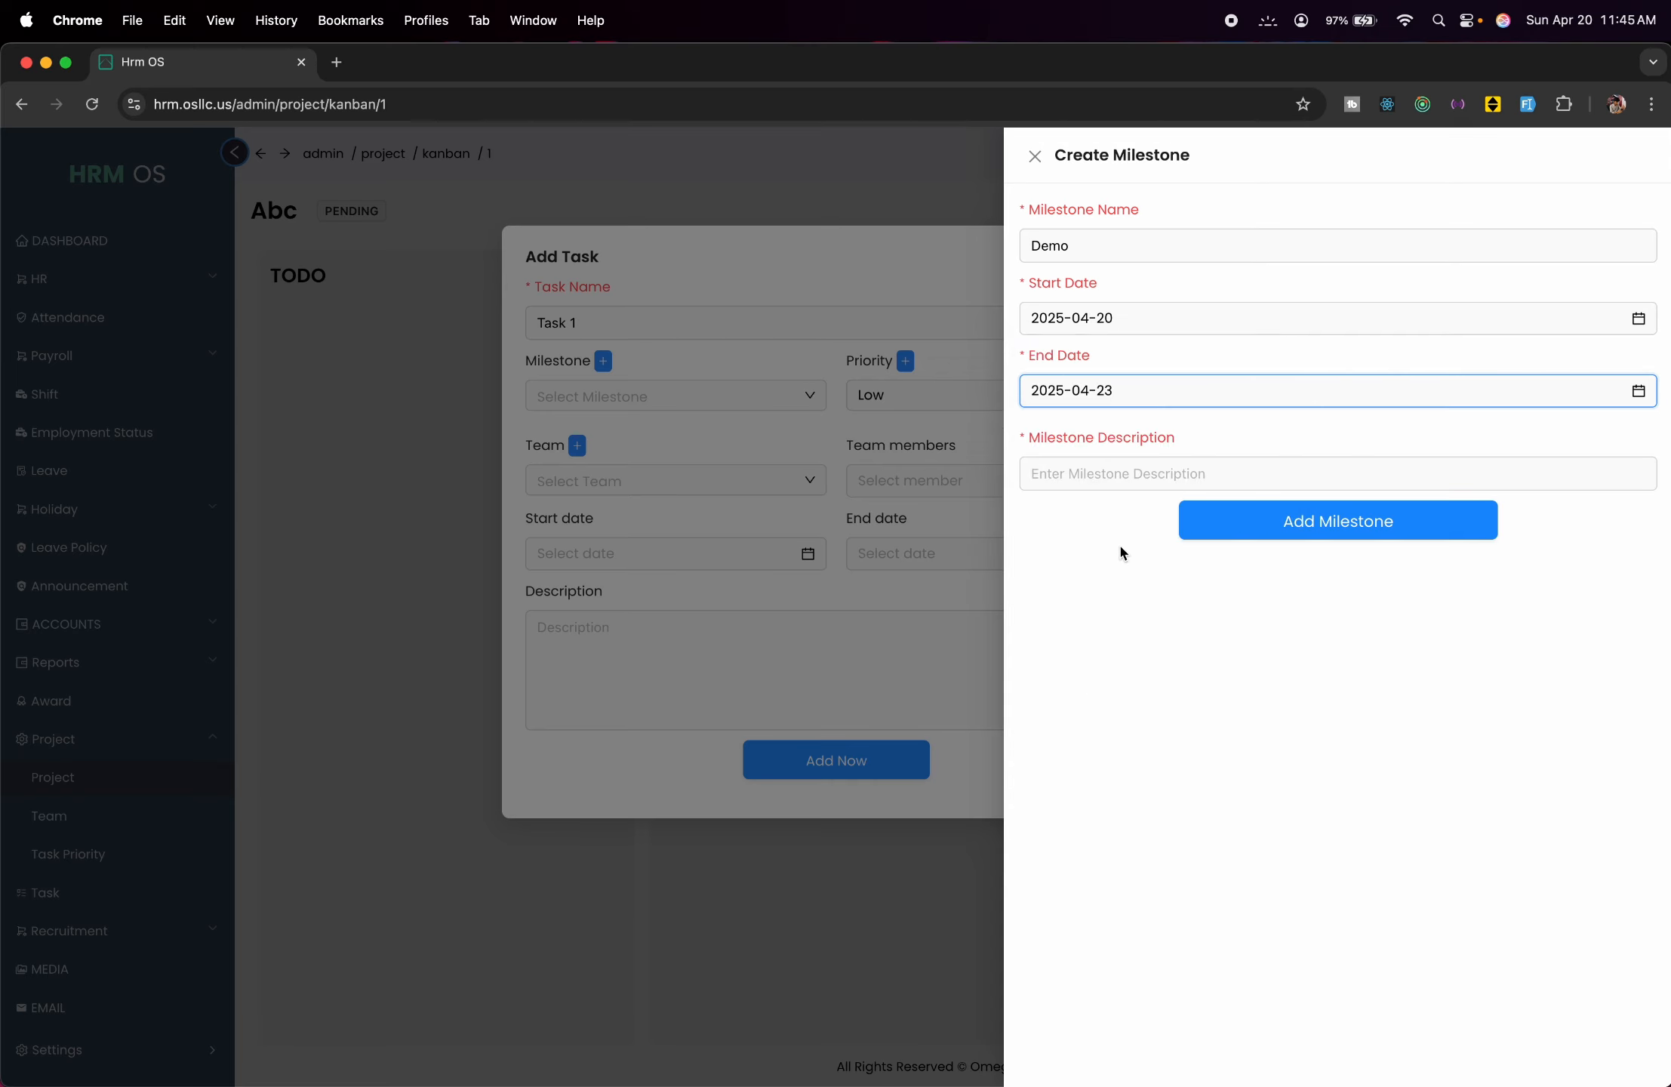
{"action": "left_click", "coordinate": [1095, 476]}
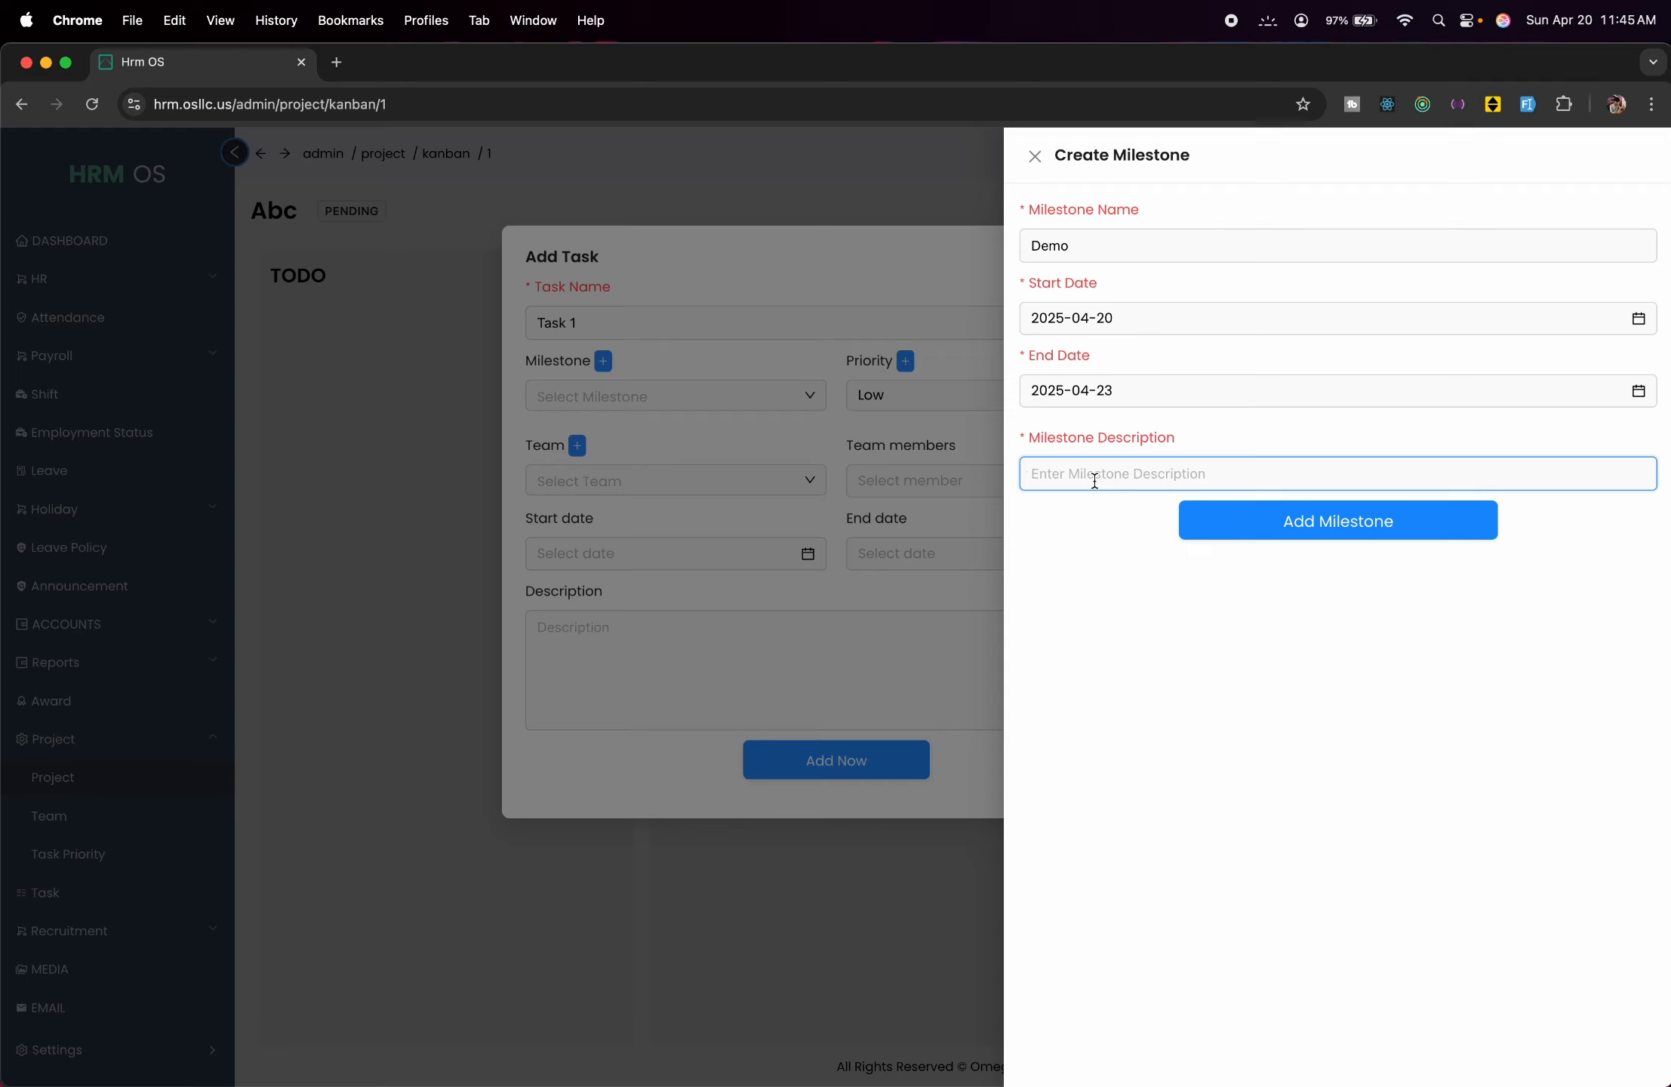
{"action": "type", "text": "development"}
{"action": "left_click", "coordinate": [1192, 528]}
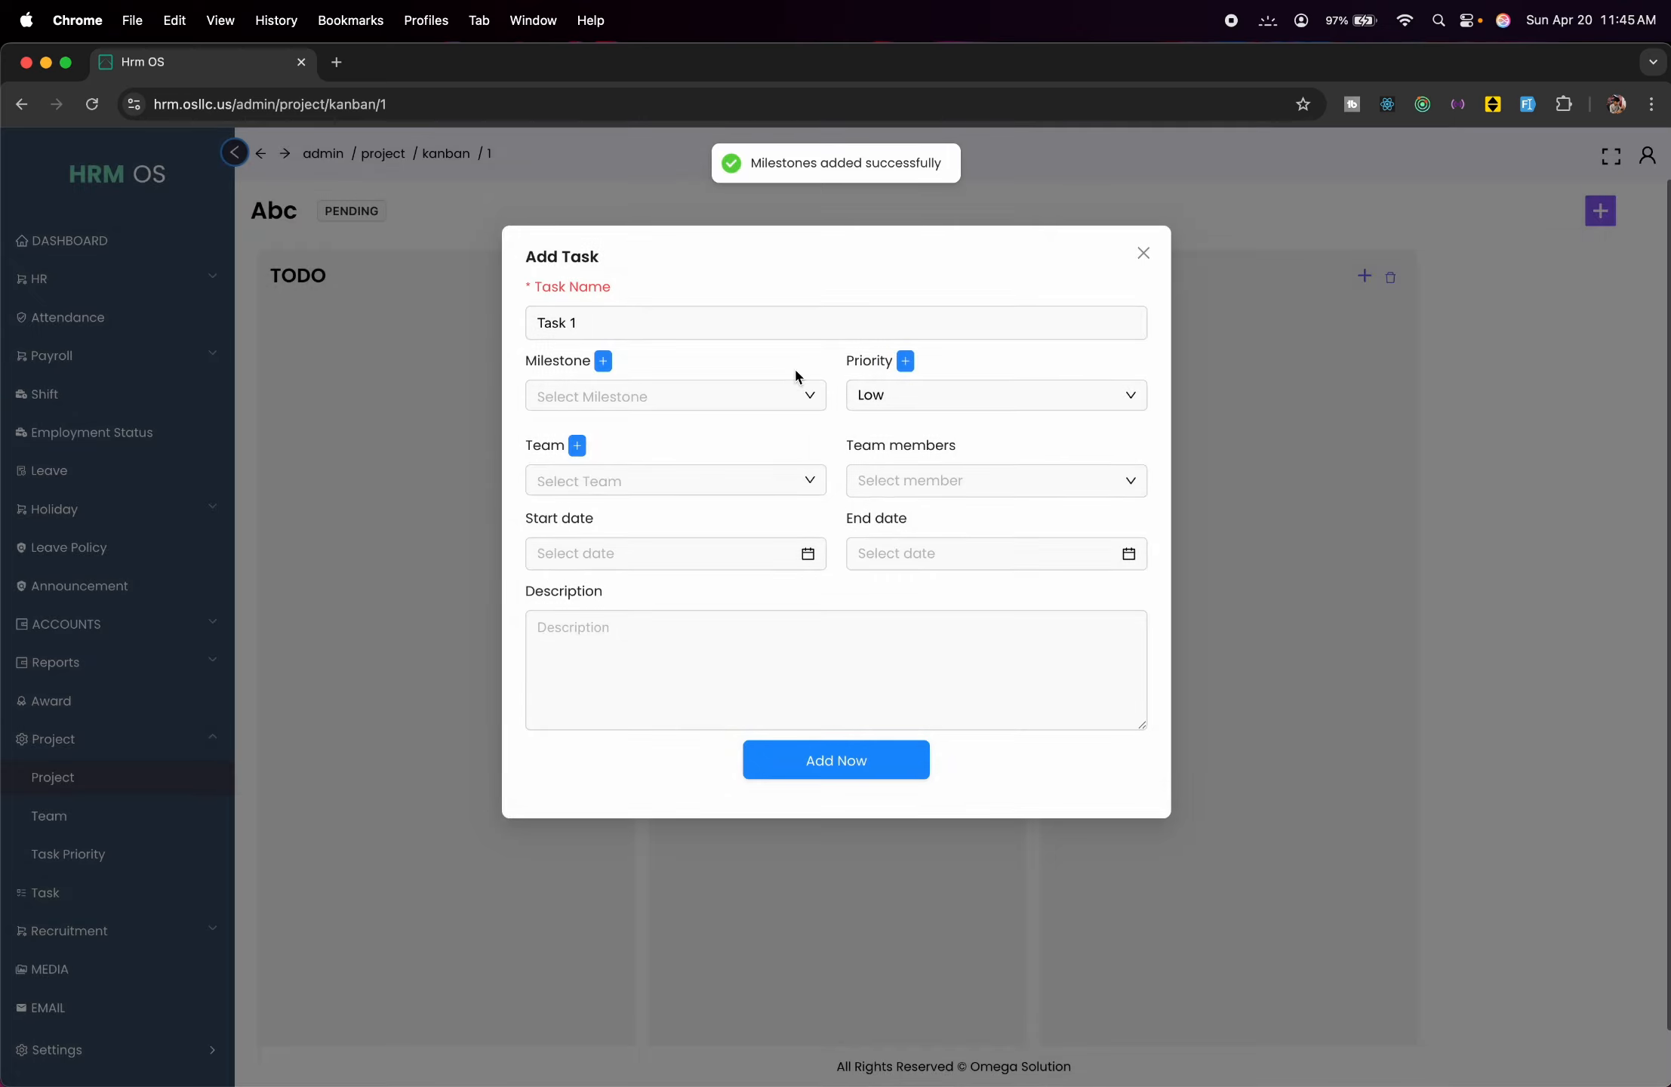
Select Demo as Task 1's milestone and bring up the Create Team form.
{"action": "left_click", "coordinate": [792, 393]}
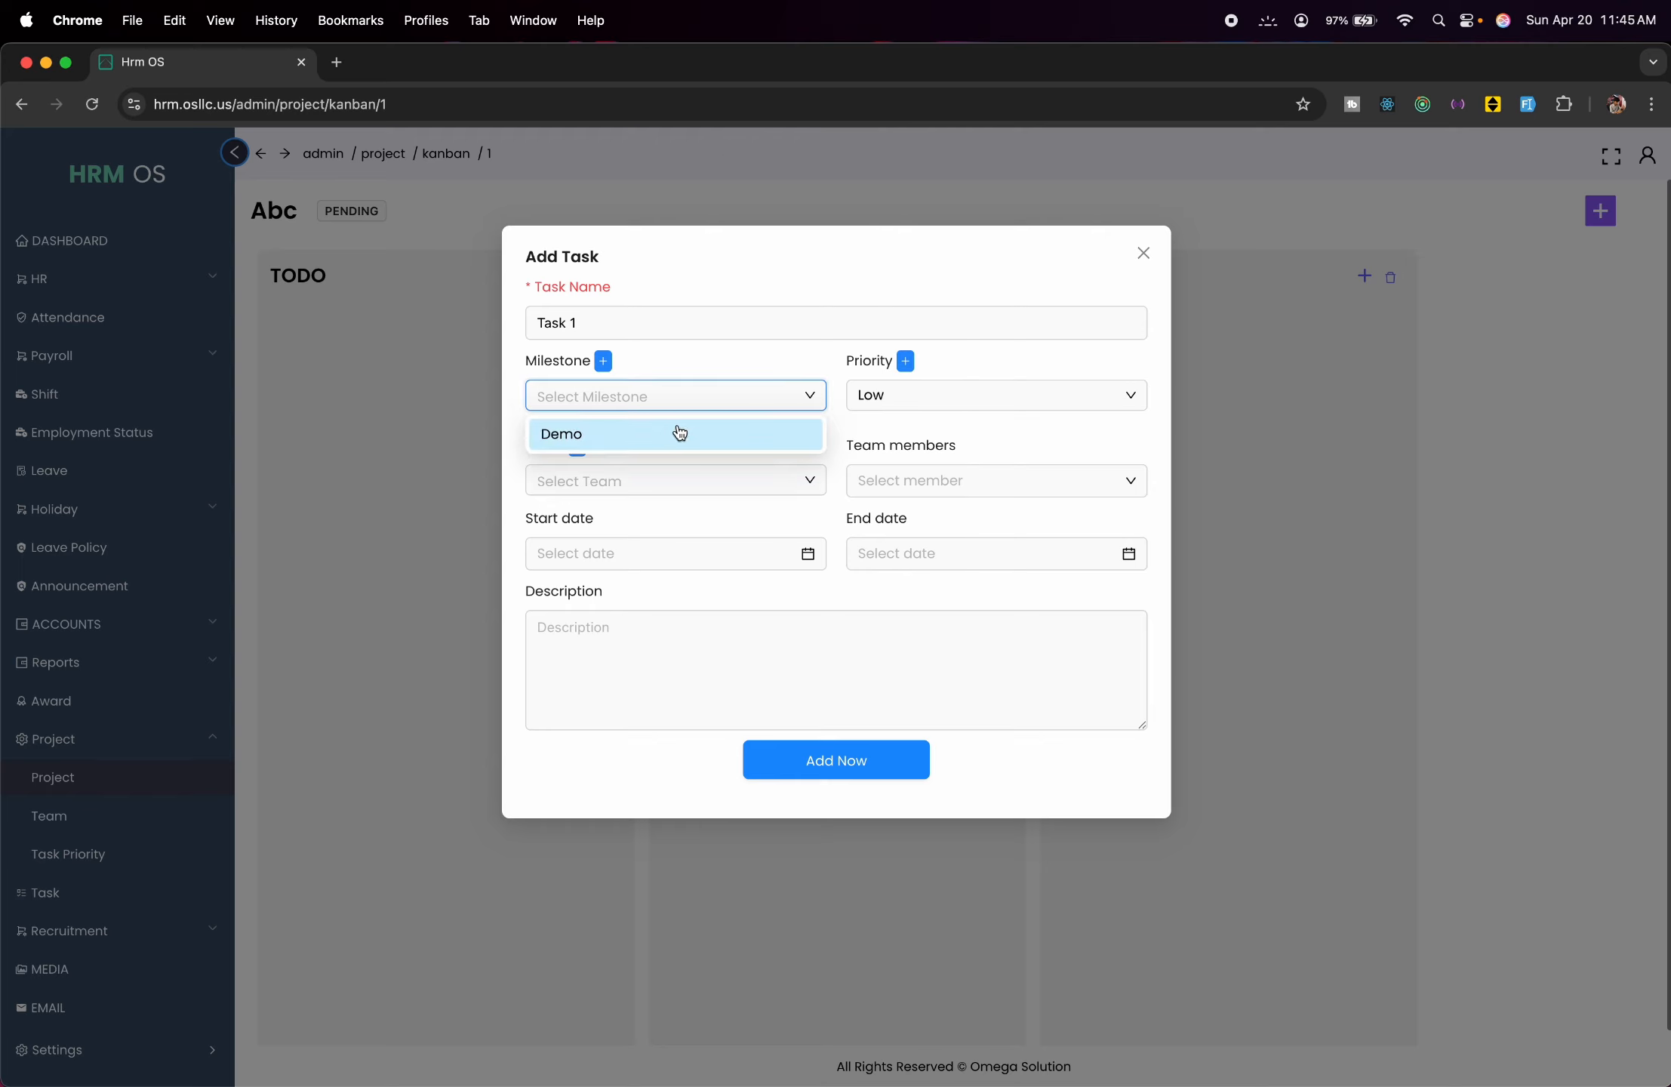
{"action": "left_click", "coordinate": [663, 433]}
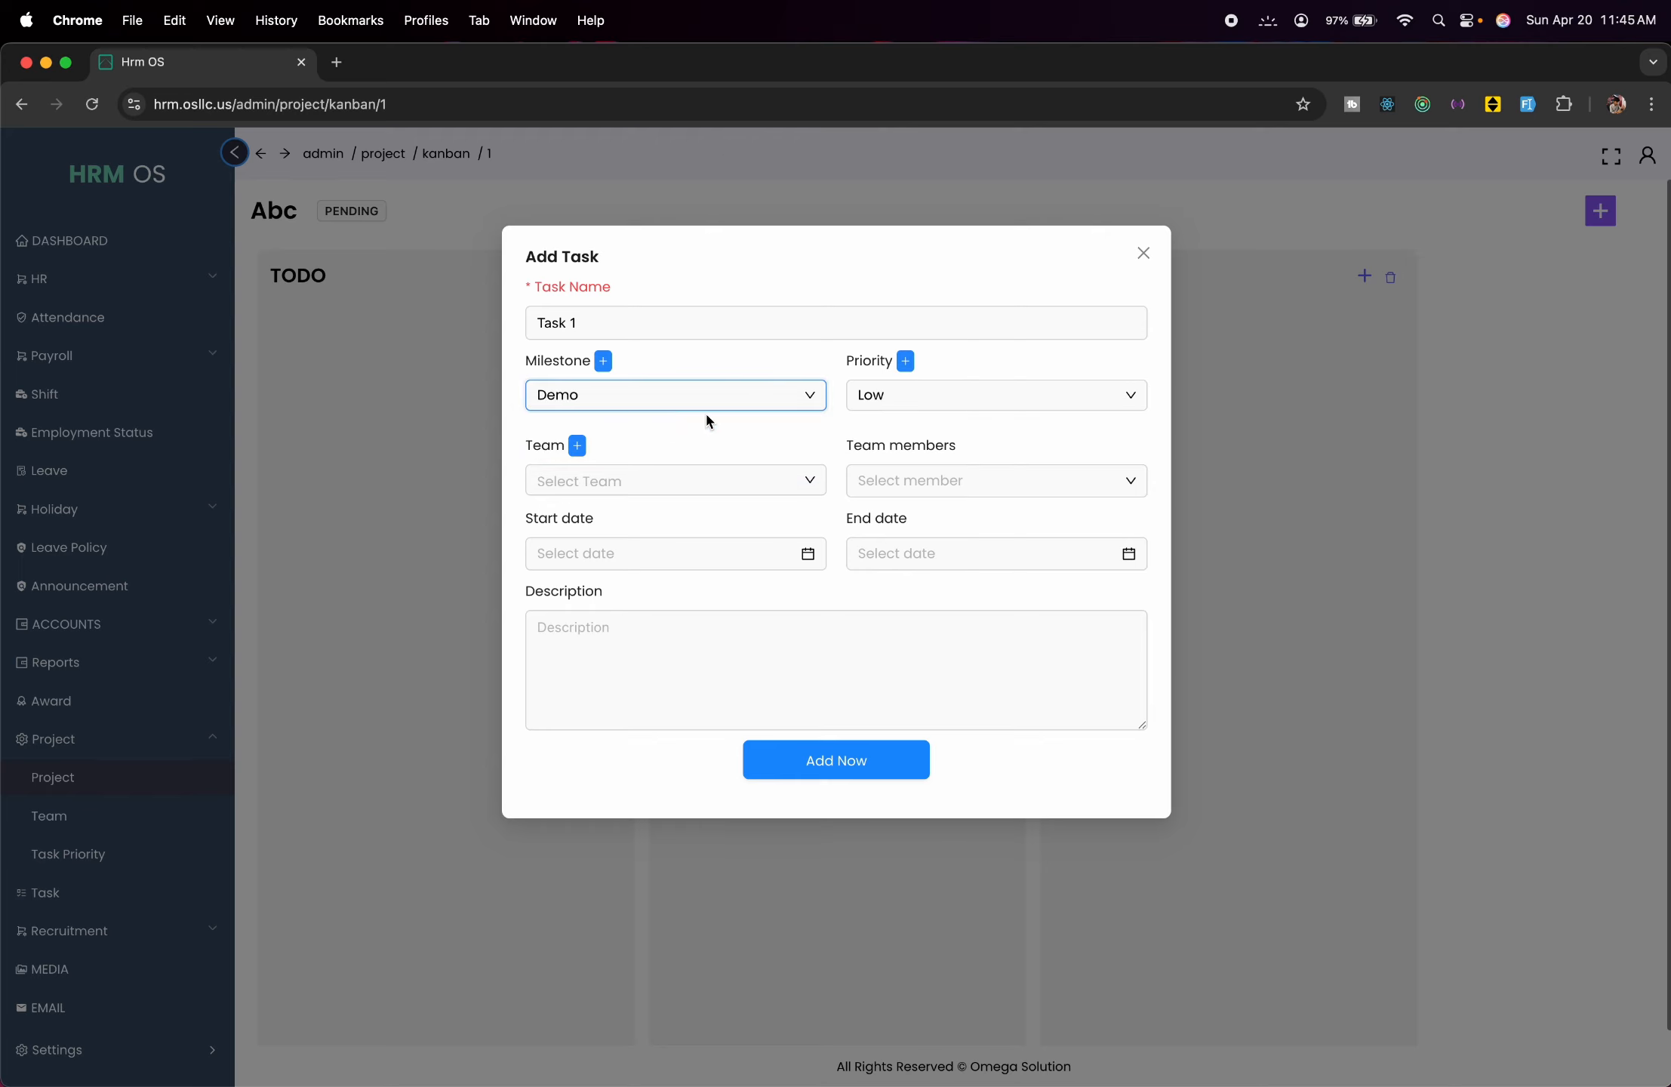
{"action": "left_click", "coordinate": [577, 445]}
Create a team named 'Test Team' with four selected members.
{"action": "left_click", "coordinate": [1138, 255]}
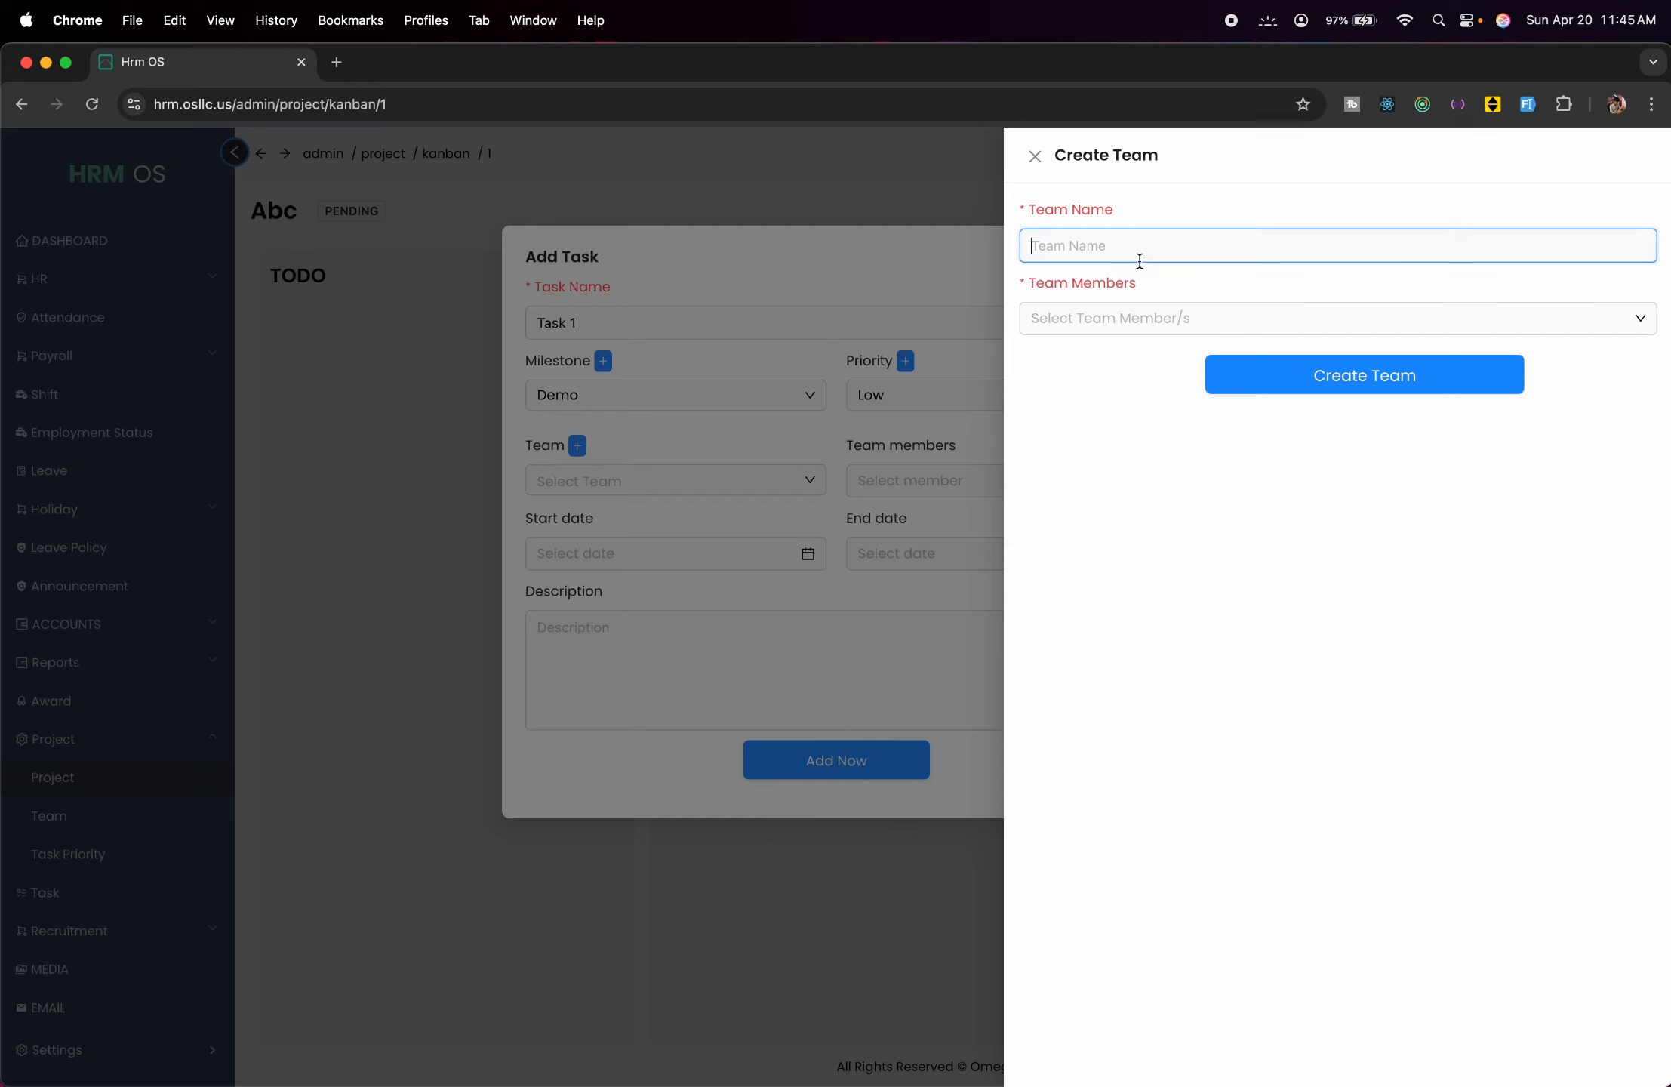
{"action": "type", "text": "Test Team"}
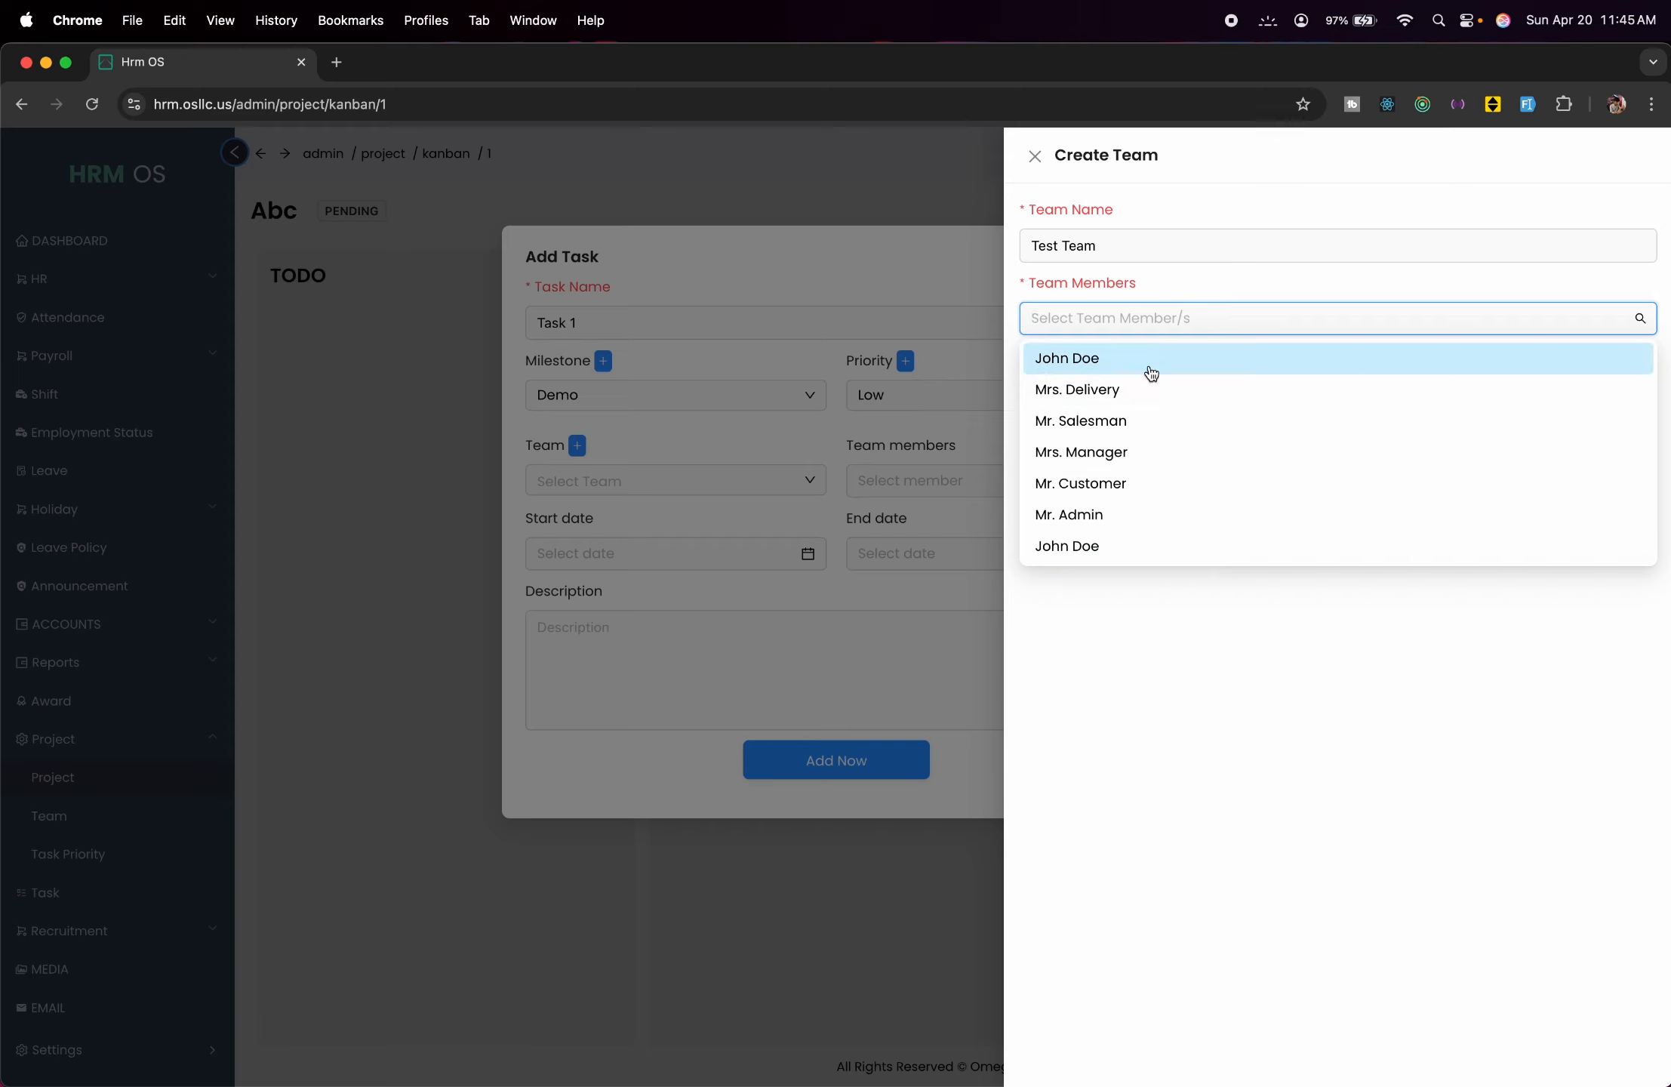
{"action": "left_click", "coordinate": [1149, 368]}
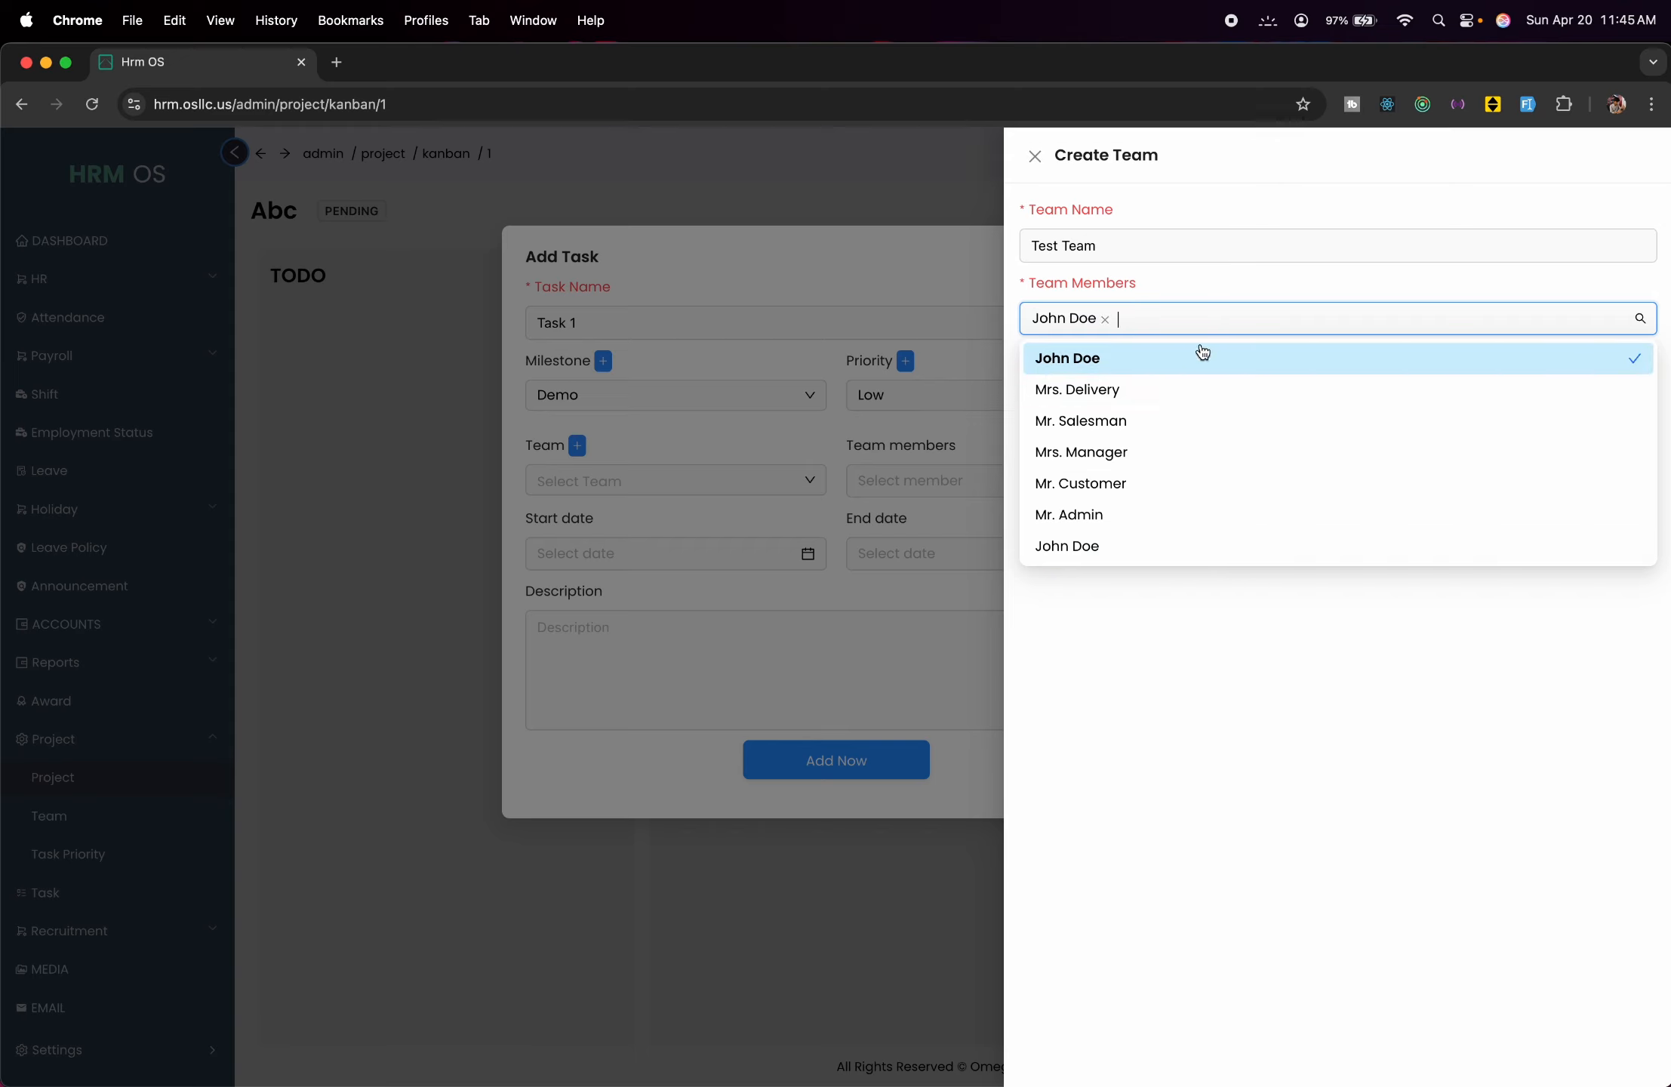
{"action": "left_click", "coordinate": [1208, 453]}
{"action": "left_click", "coordinate": [1210, 481]}
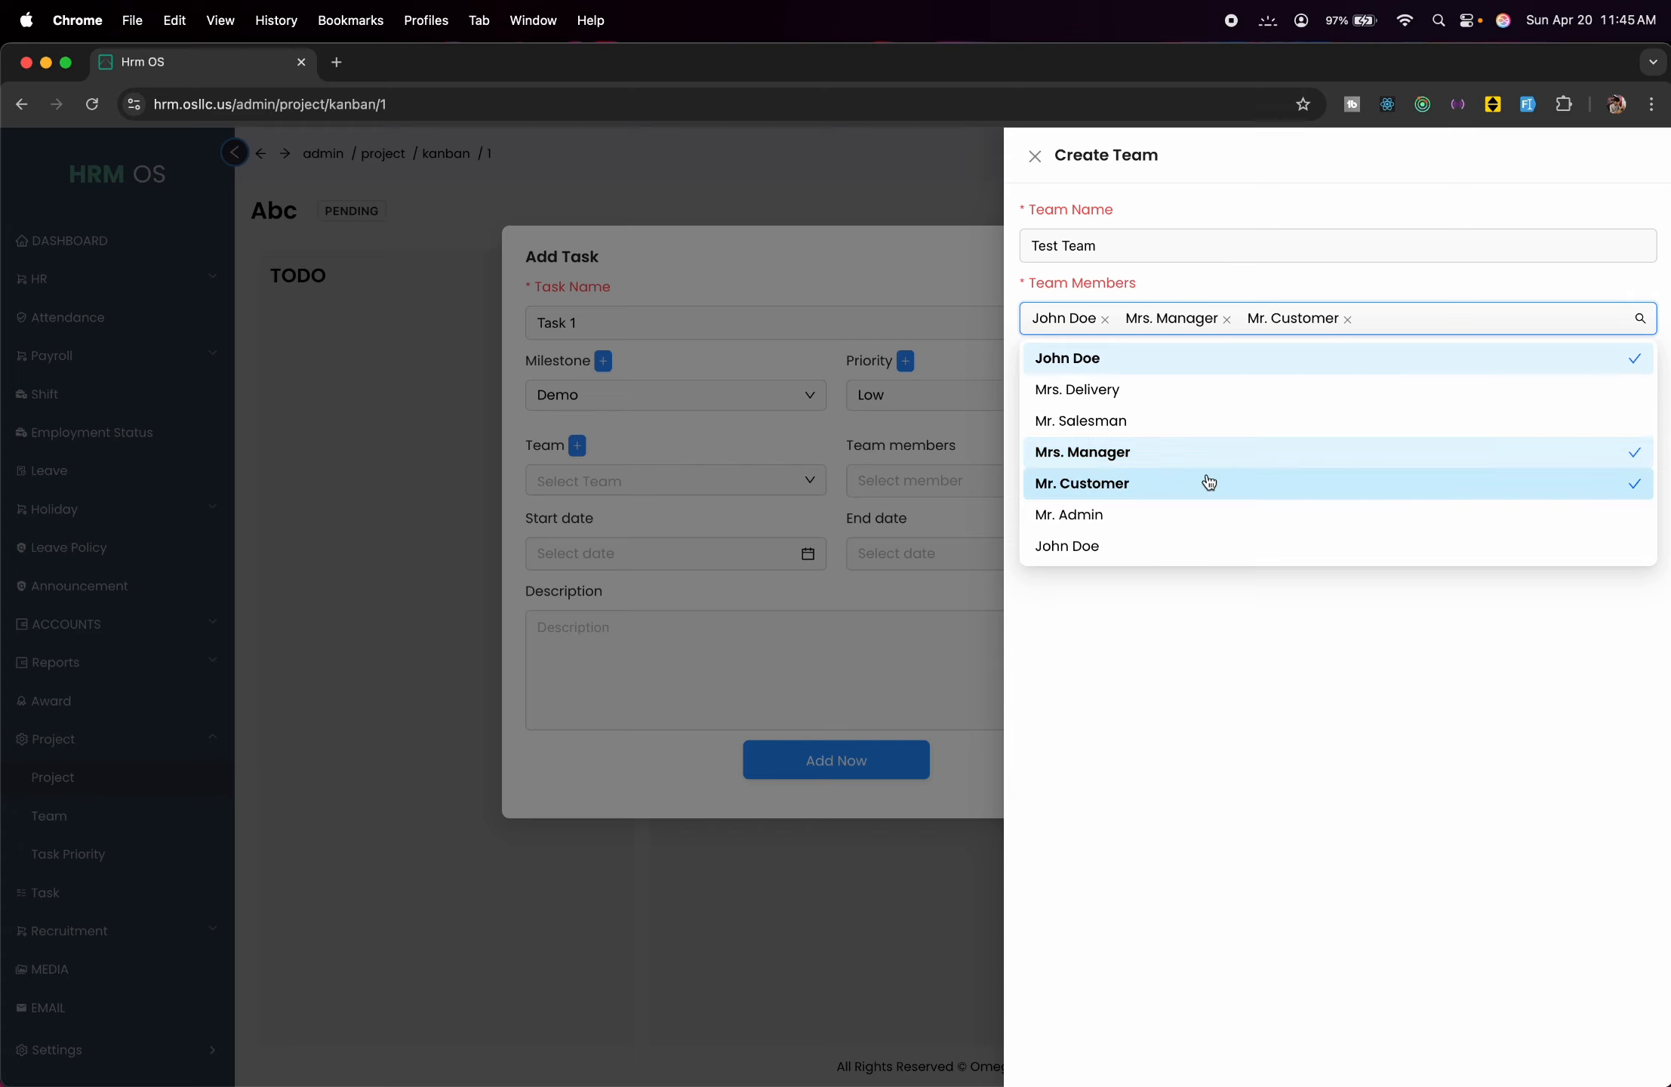
{"action": "left_click", "coordinate": [1209, 514]}
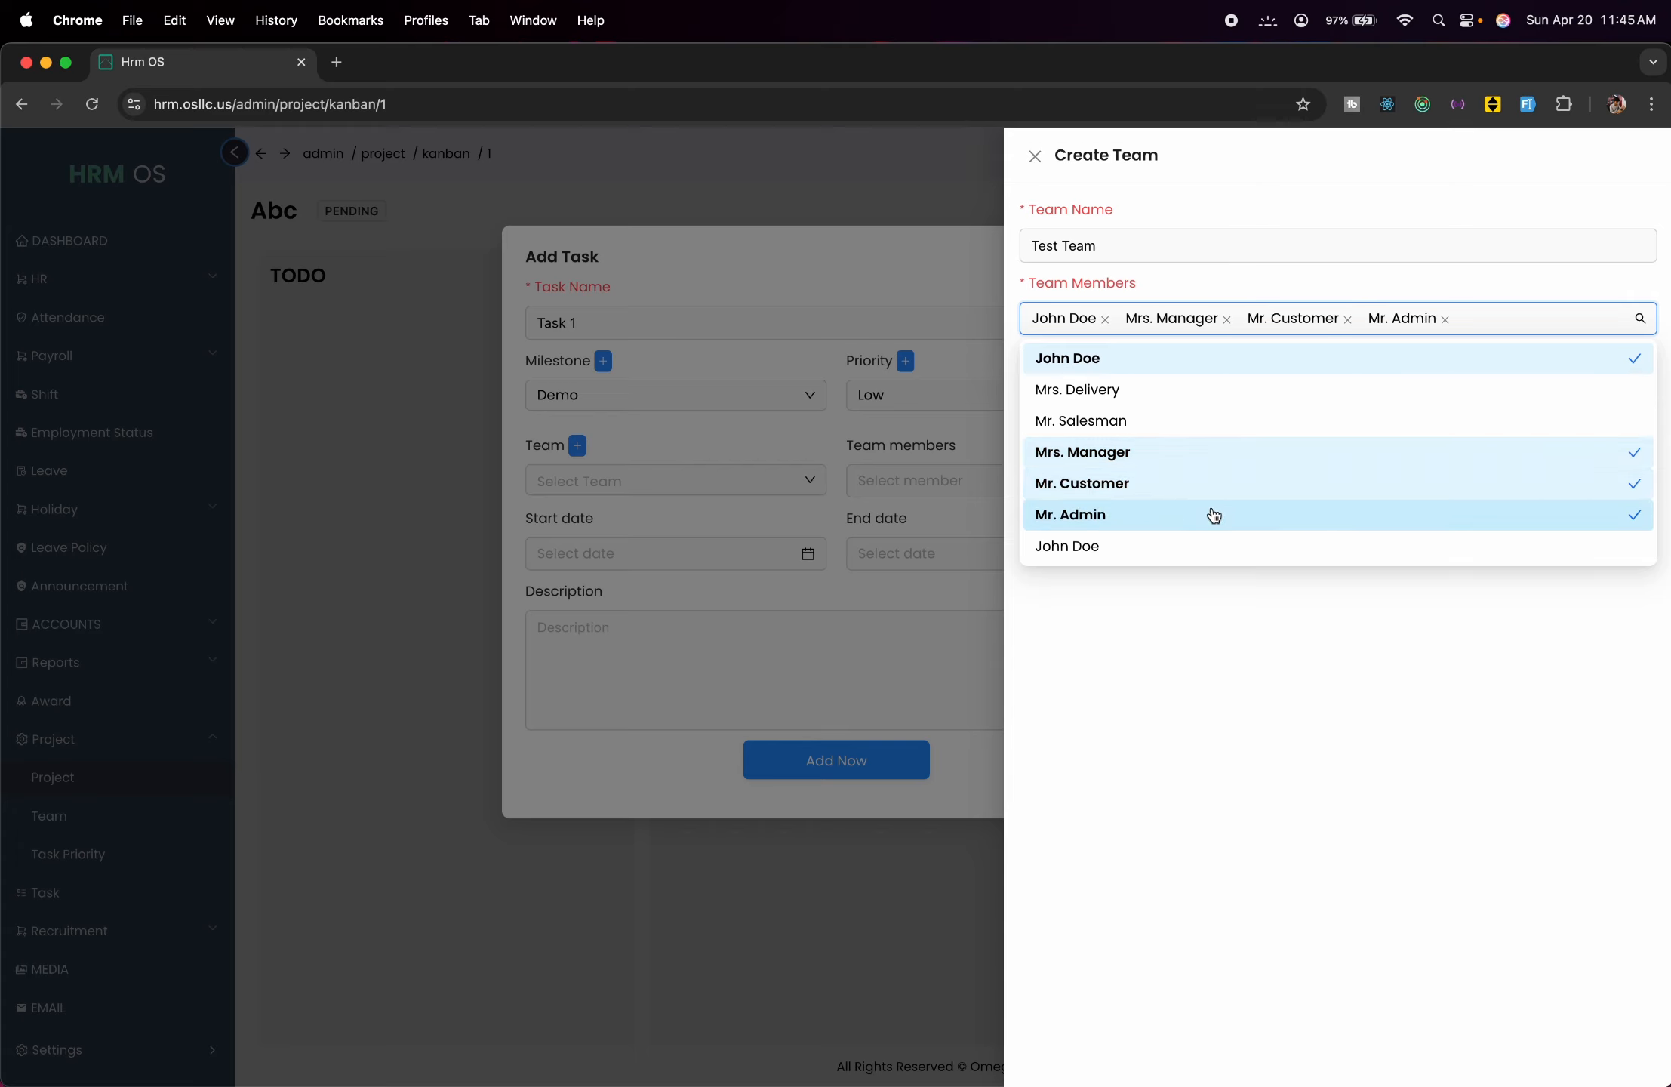
{"action": "left_click", "coordinate": [1341, 747]}
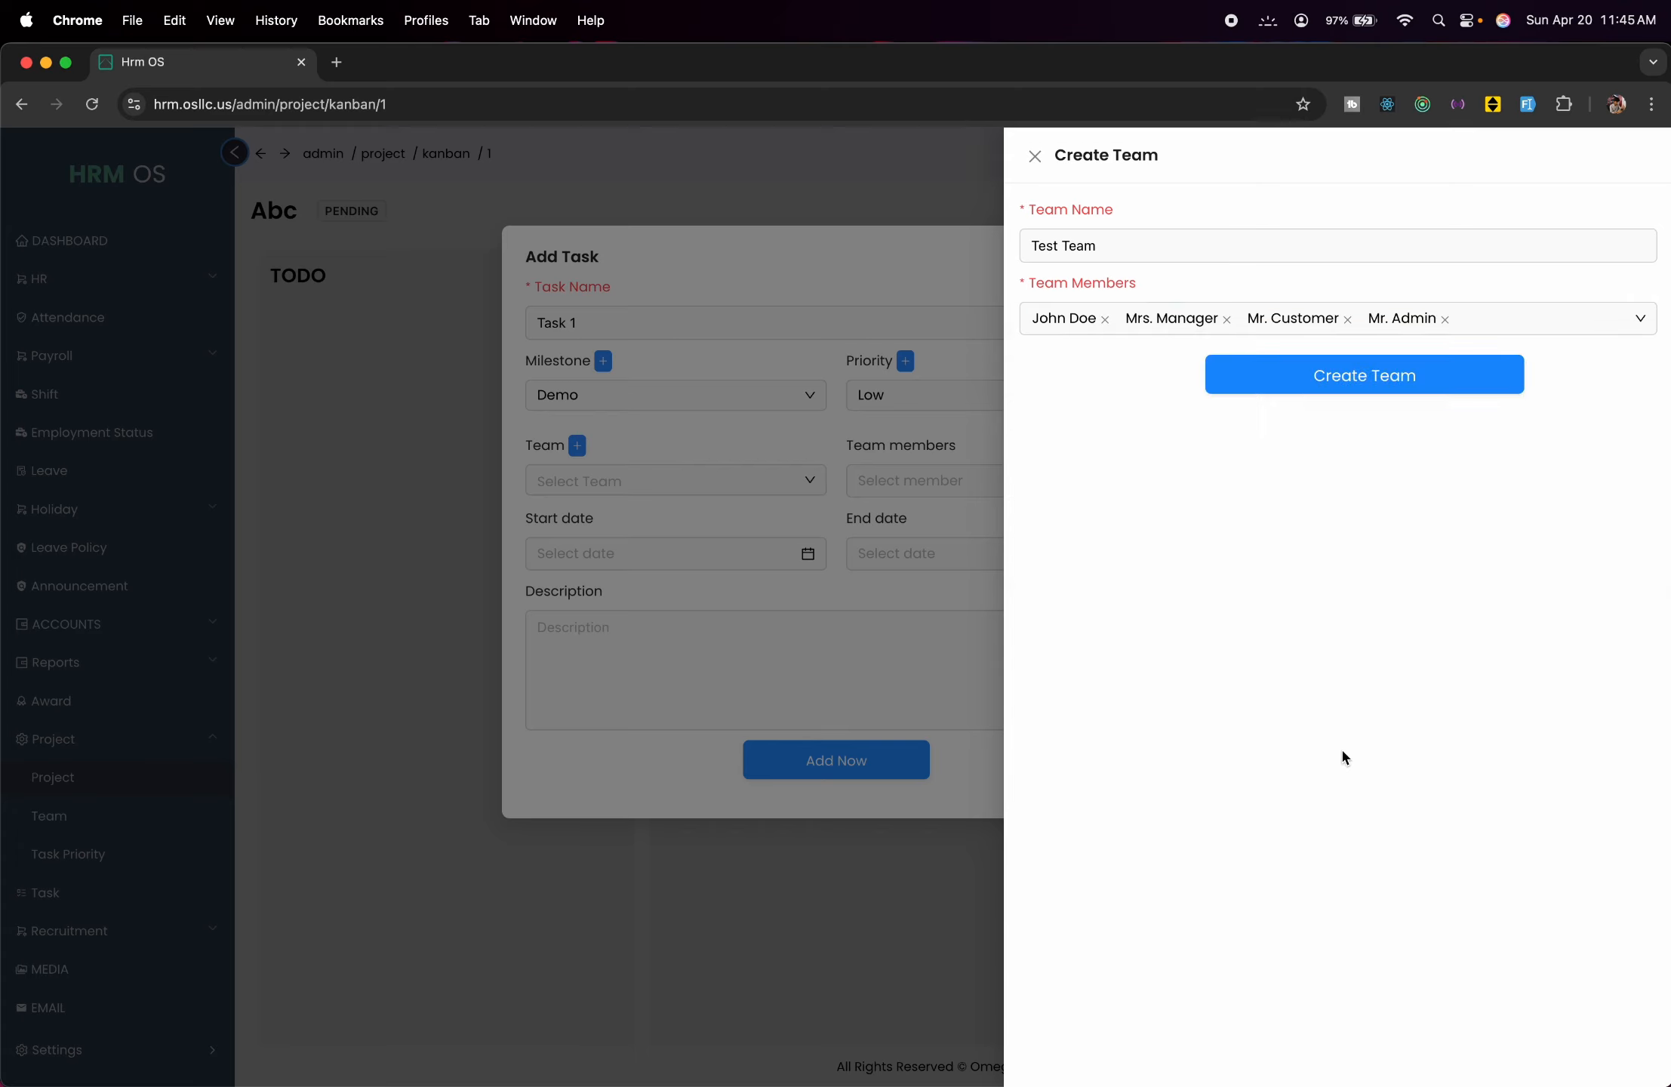
{"action": "left_click", "coordinate": [1328, 395]}
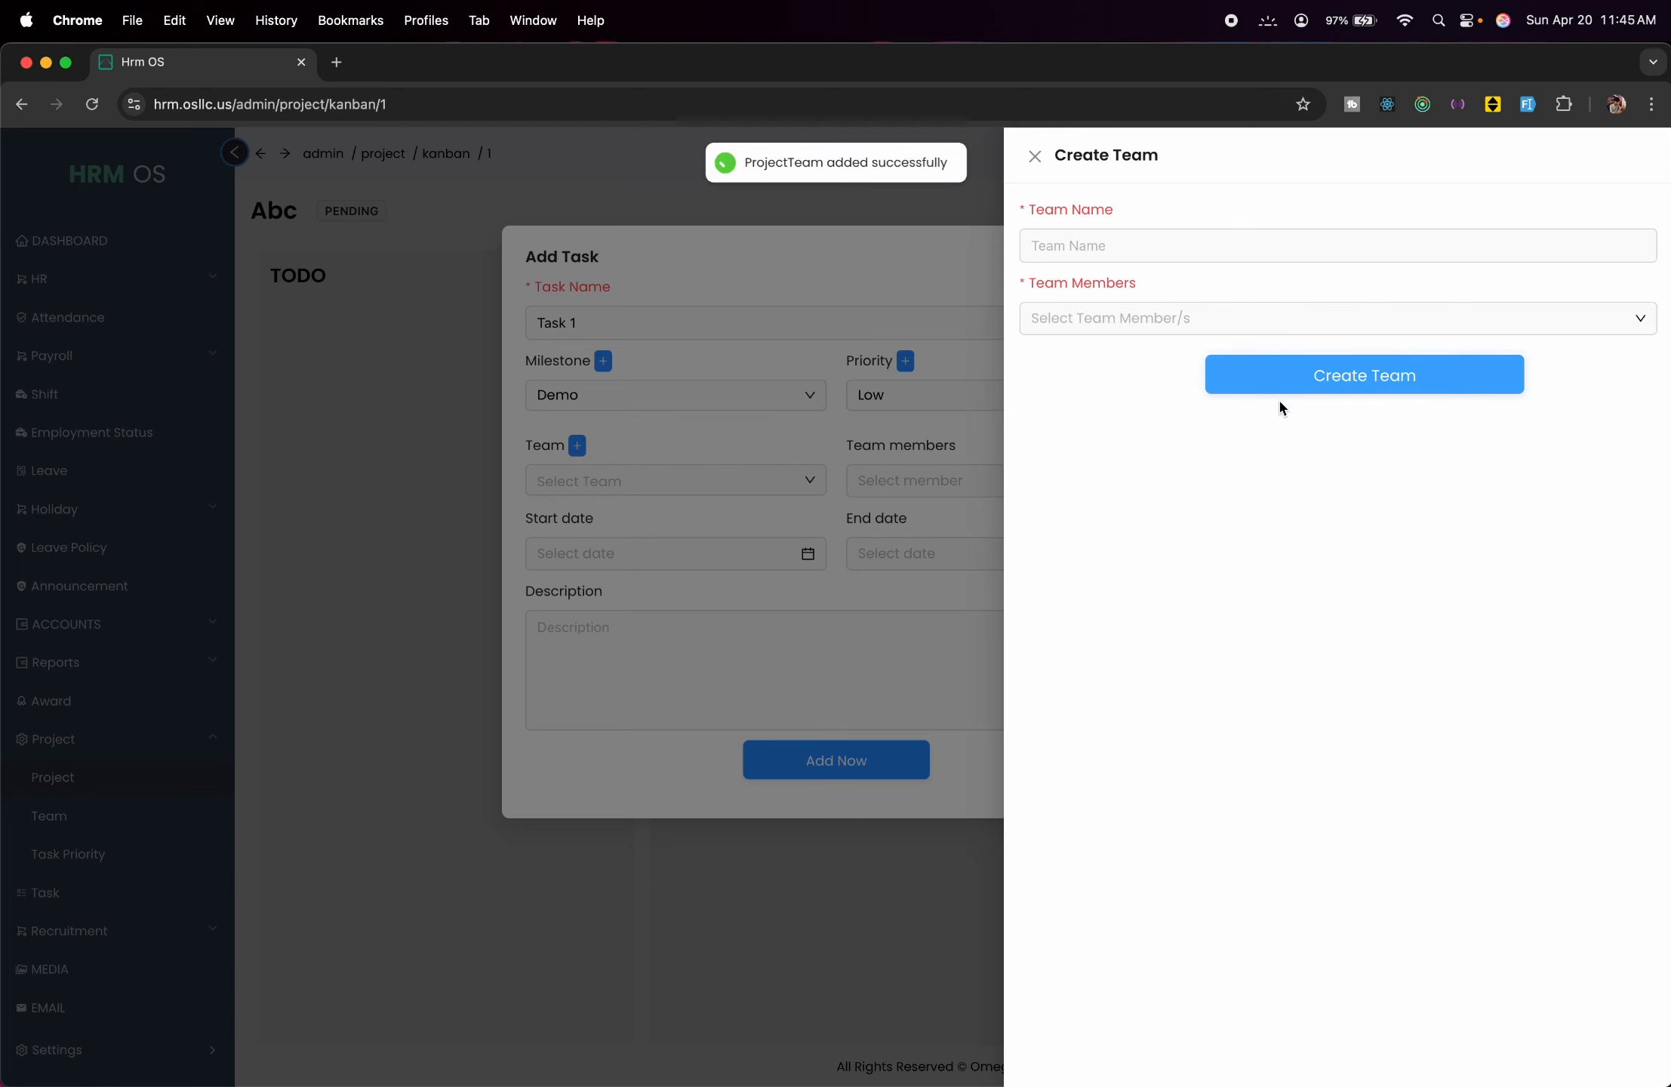
{"action": "left_click", "coordinate": [755, 468]}
{"action": "left_click", "coordinate": [776, 481]}
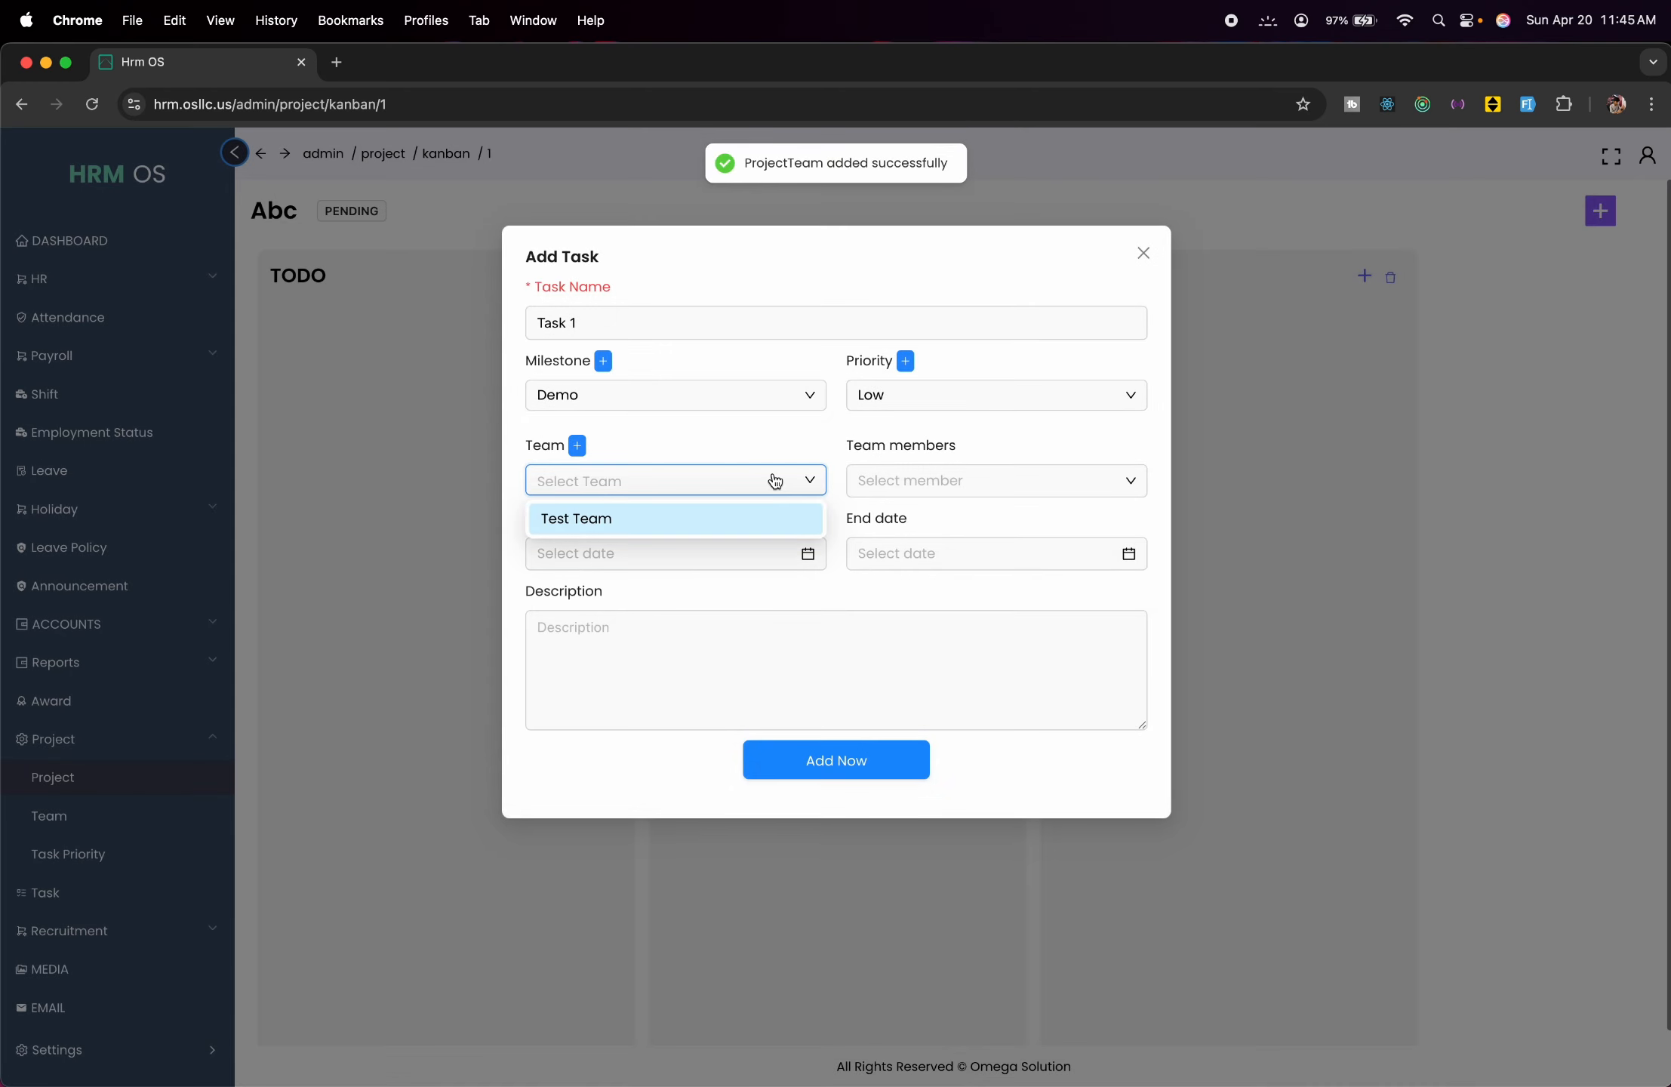
Assign Test Team and two of its members to Task 1.
{"action": "left_click", "coordinate": [692, 517]}
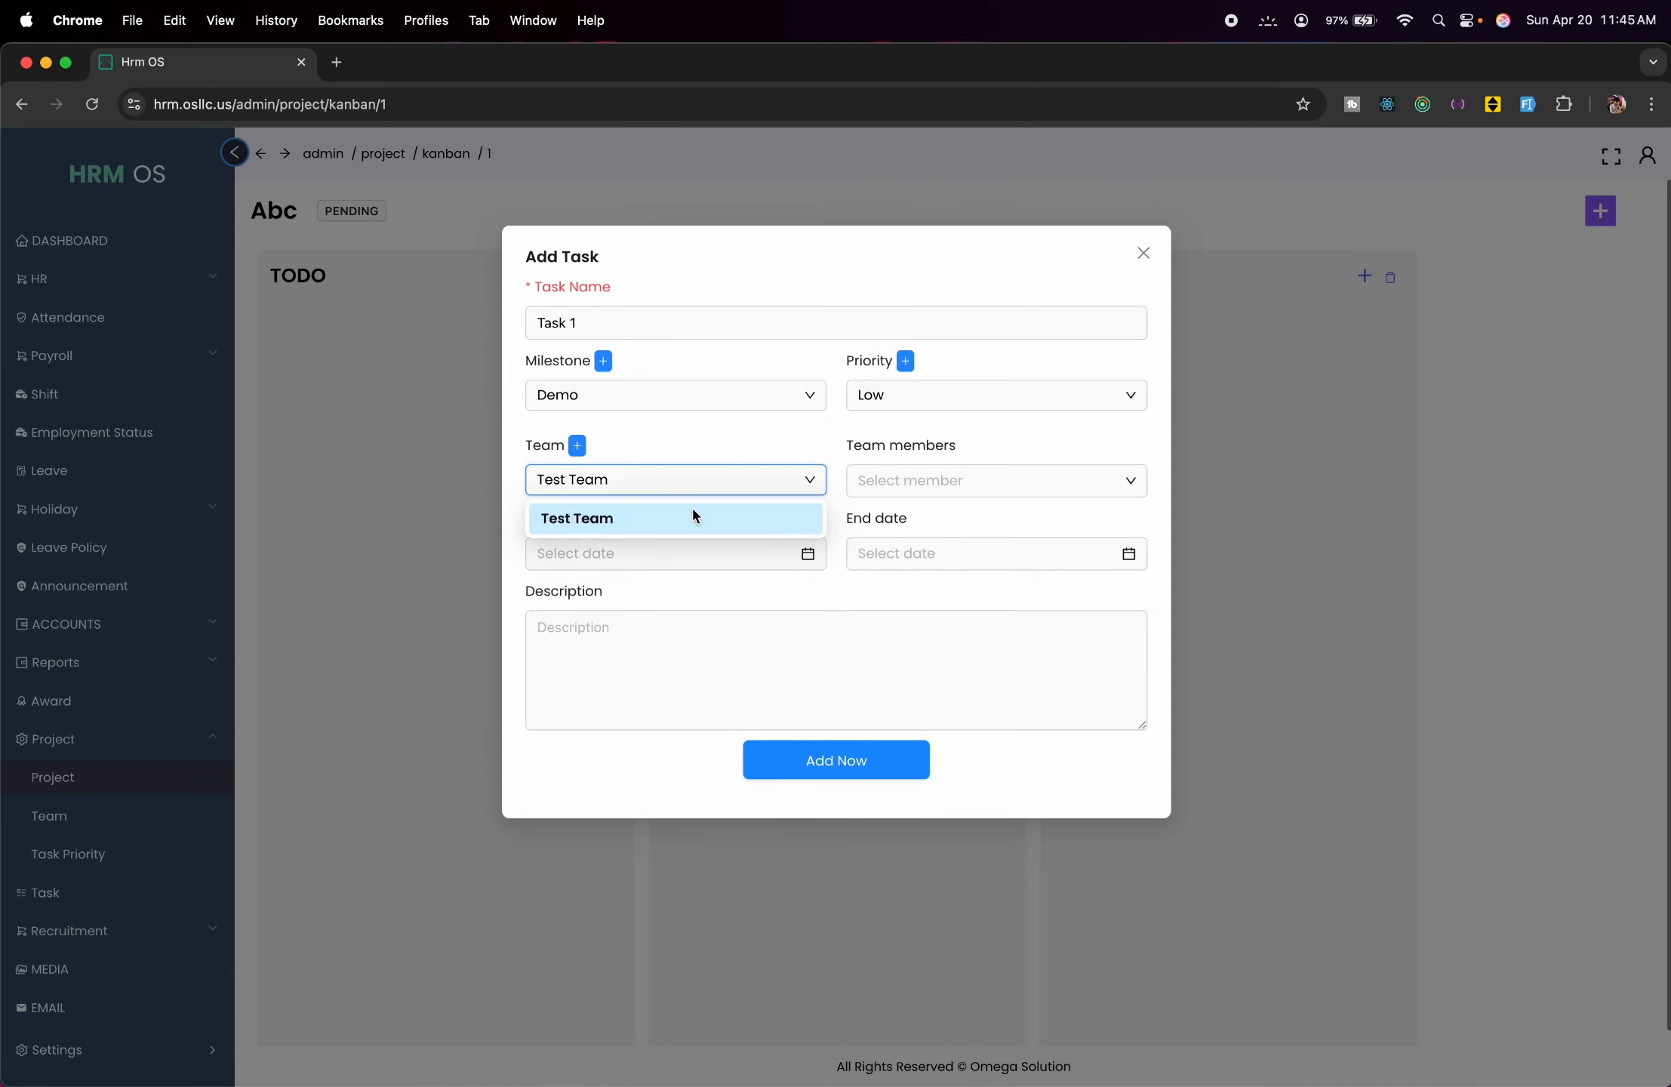
{"action": "left_click", "coordinate": [1018, 490]}
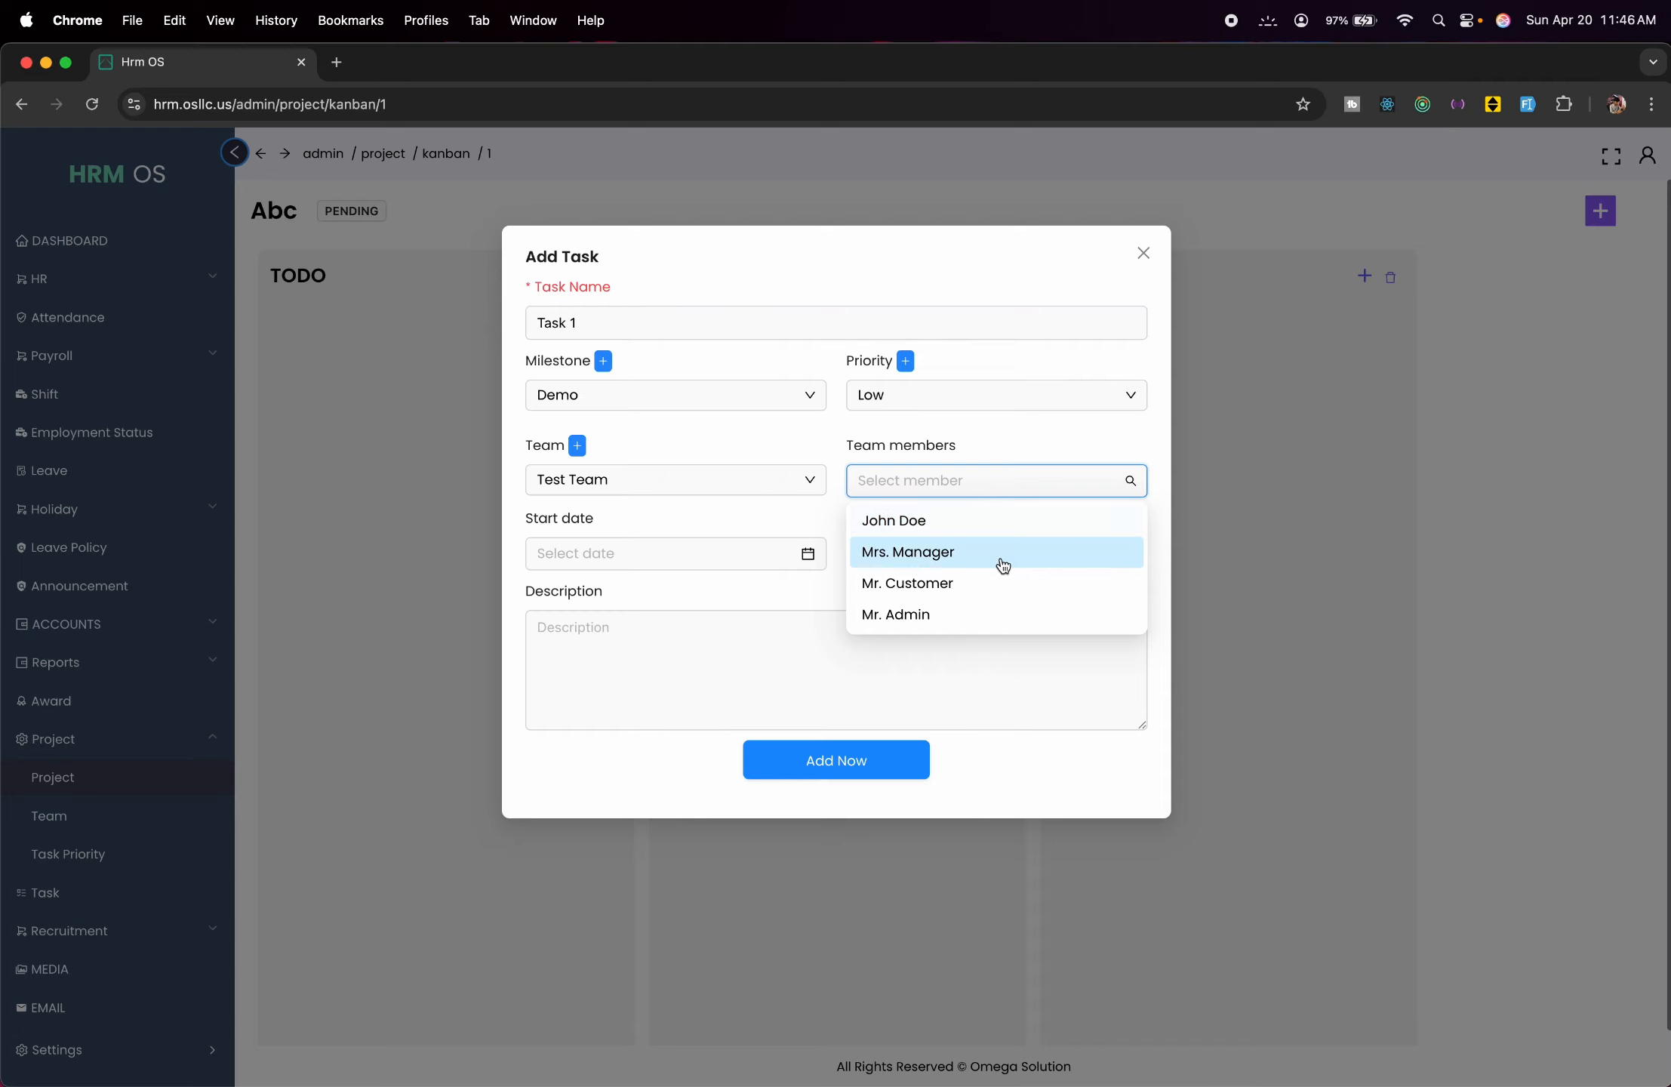
{"action": "left_click", "coordinate": [1001, 522]}
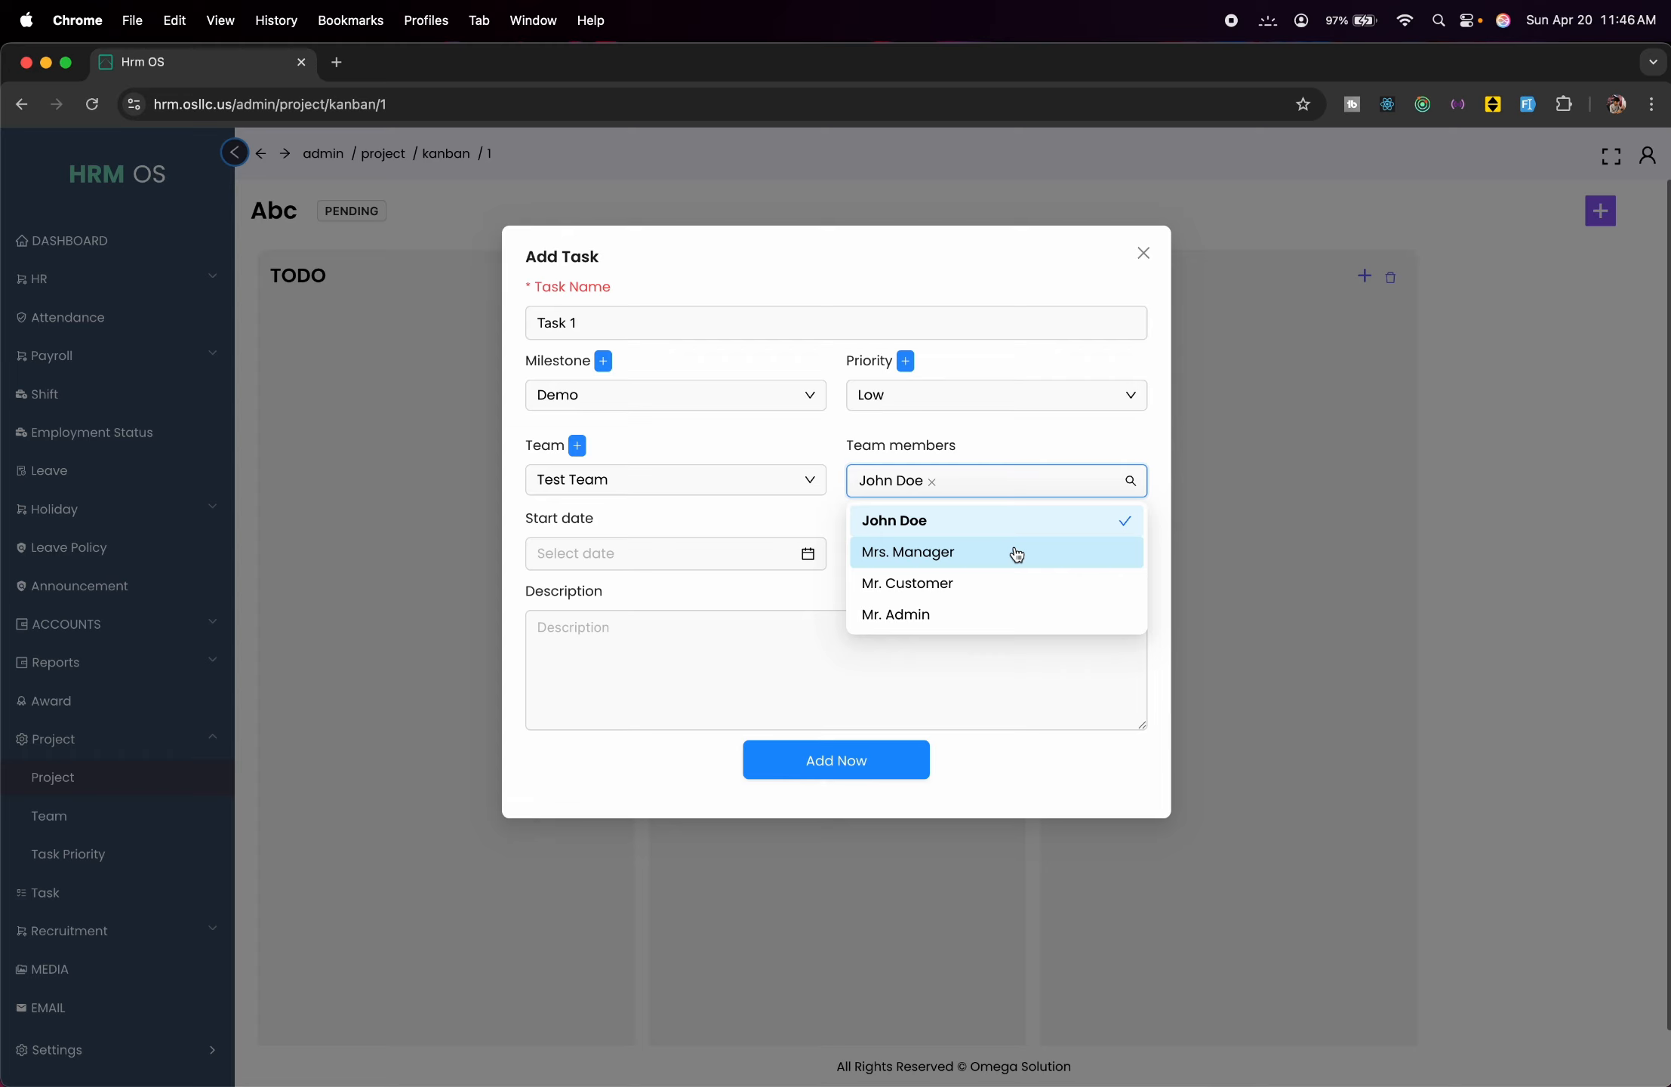
{"action": "left_click", "coordinate": [1029, 613]}
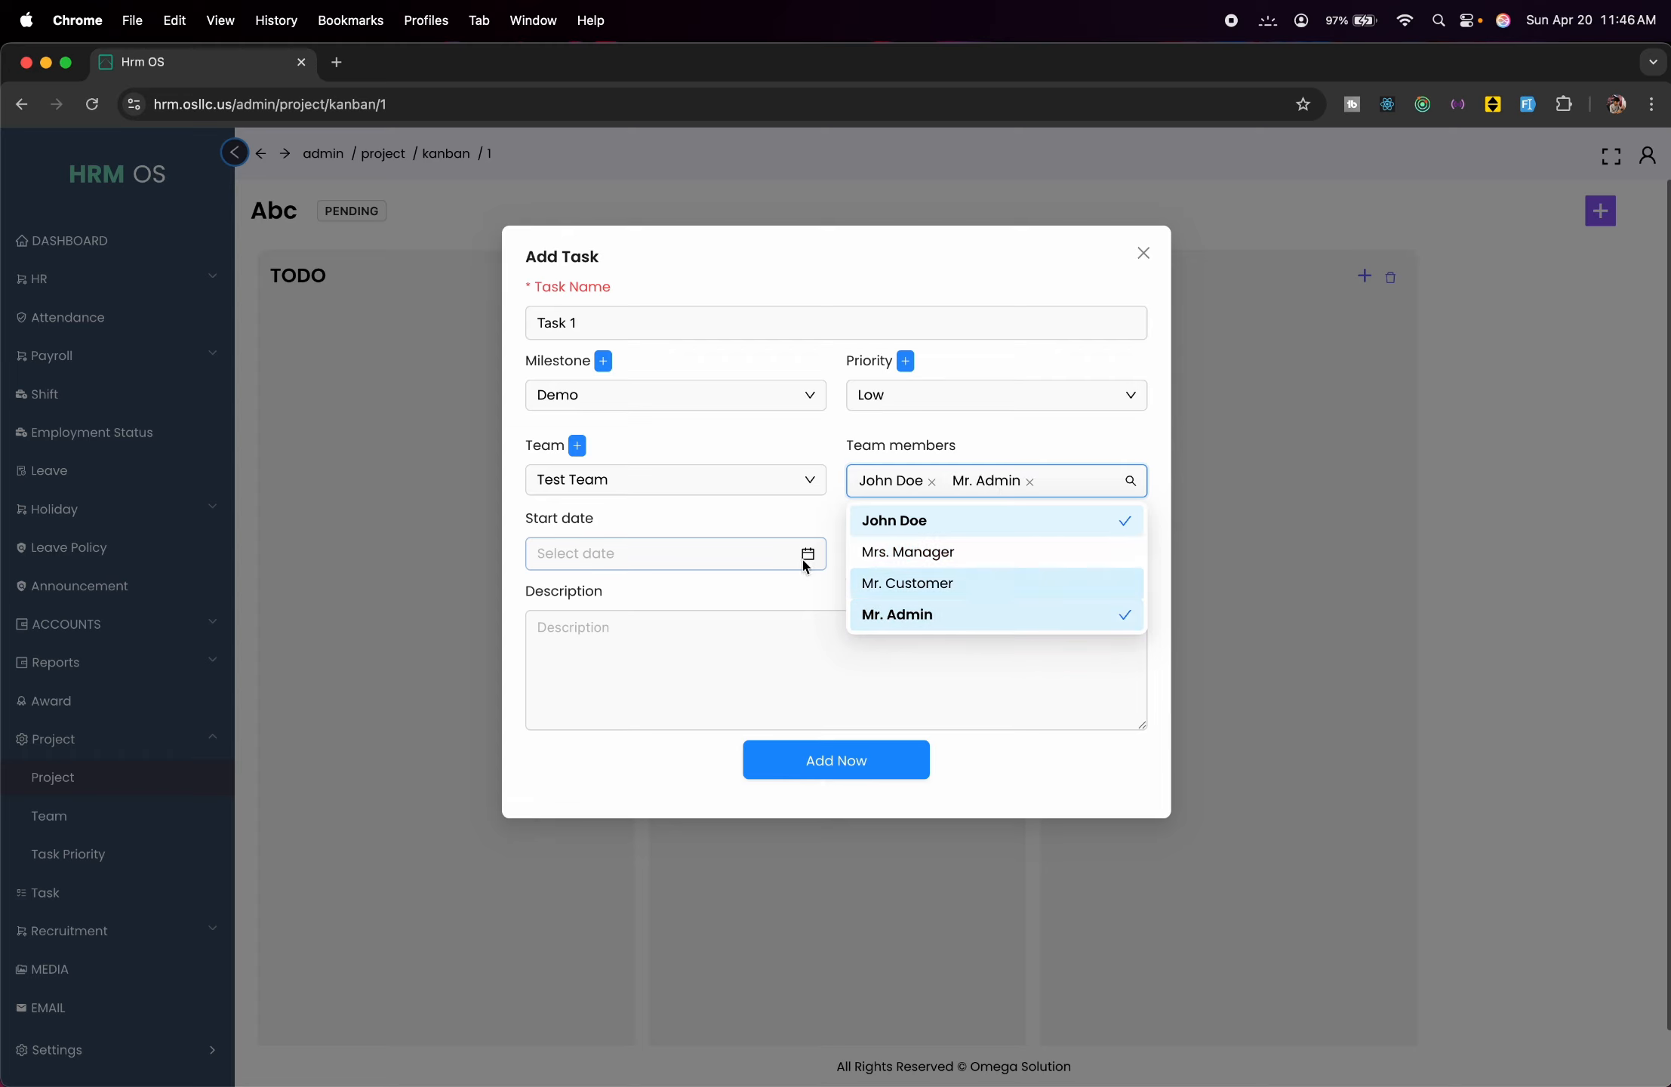
{"action": "left_click", "coordinate": [760, 515]}
Date Task 1 from 20 to 23 April 2025 and add it to the TODO column.
{"action": "left_click", "coordinate": [812, 554]}
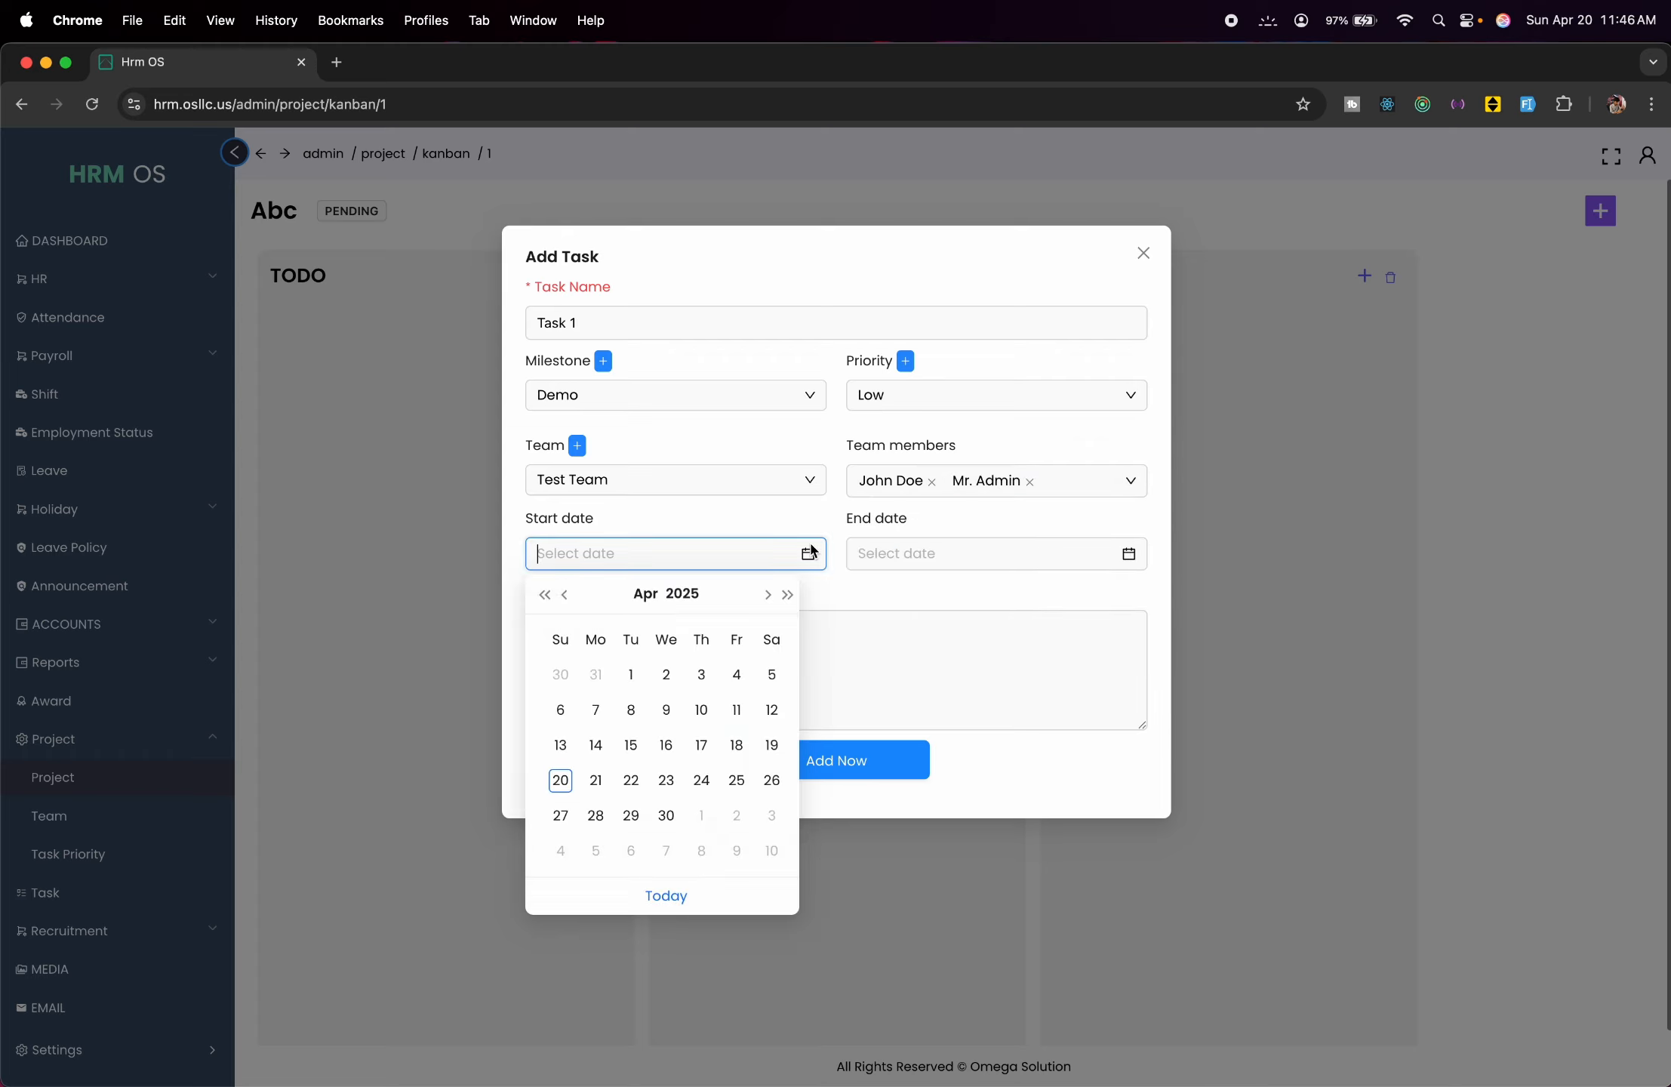
{"action": "left_click", "coordinate": [560, 787]}
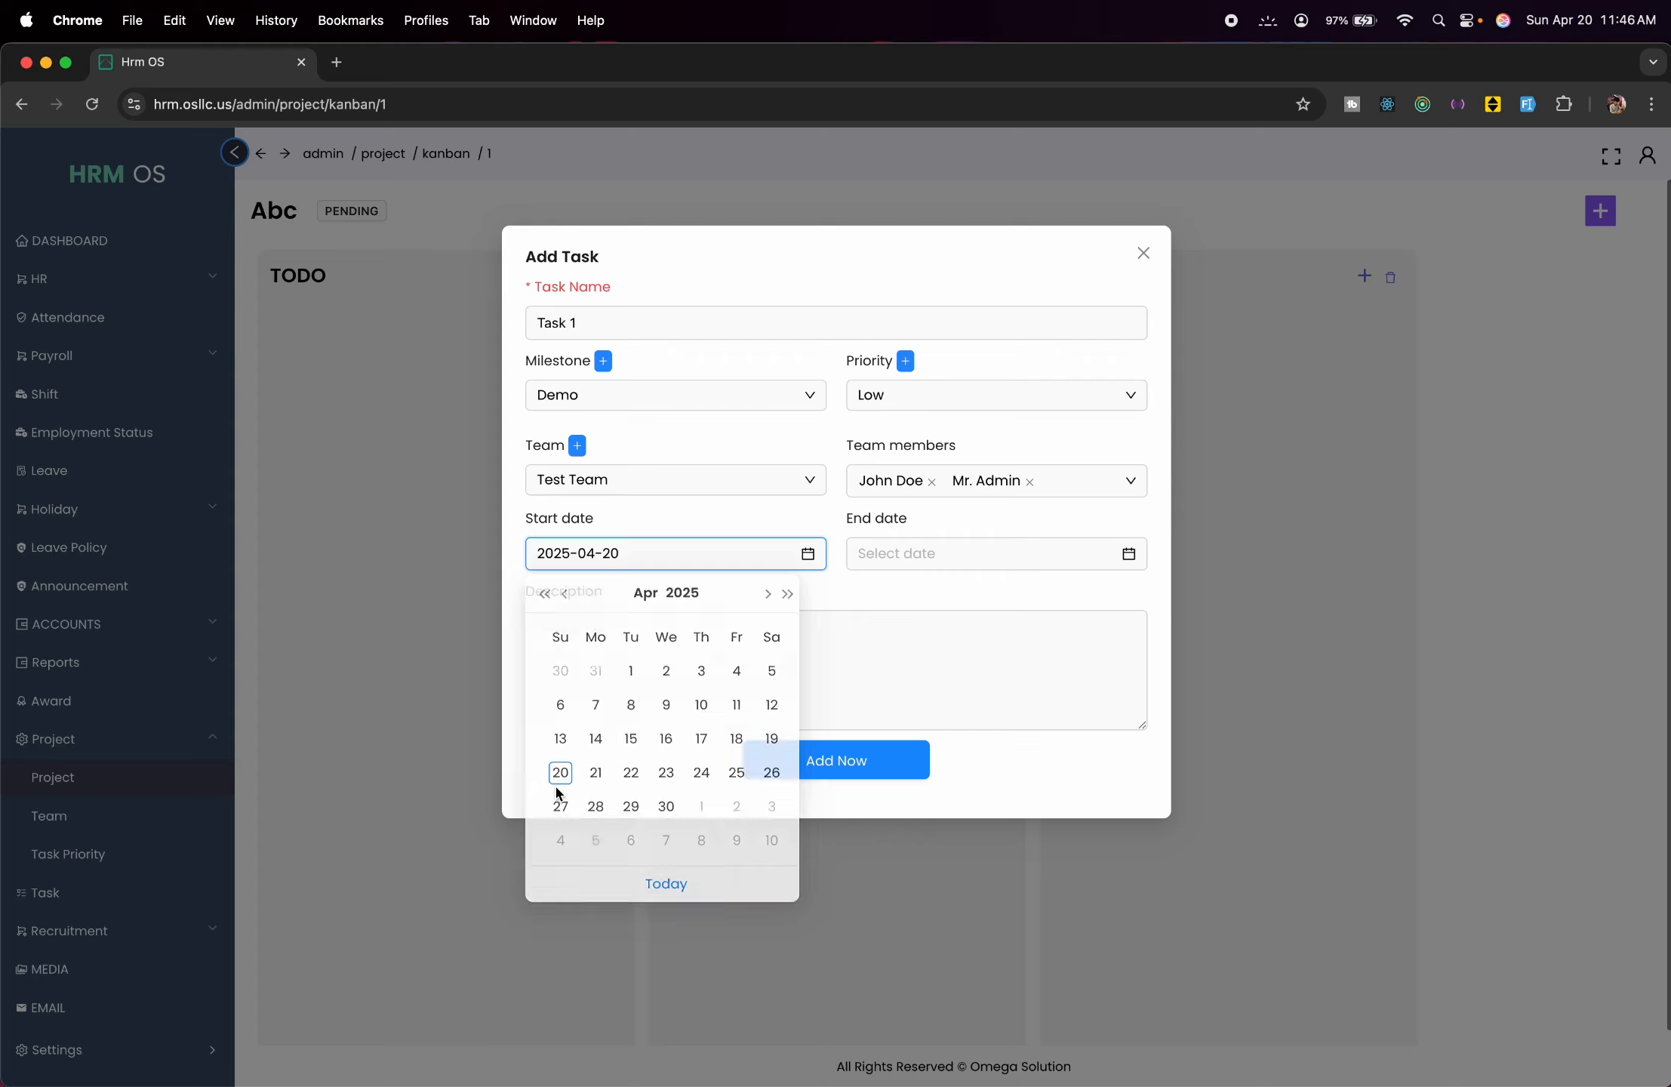
{"action": "left_click", "coordinate": [942, 557]}
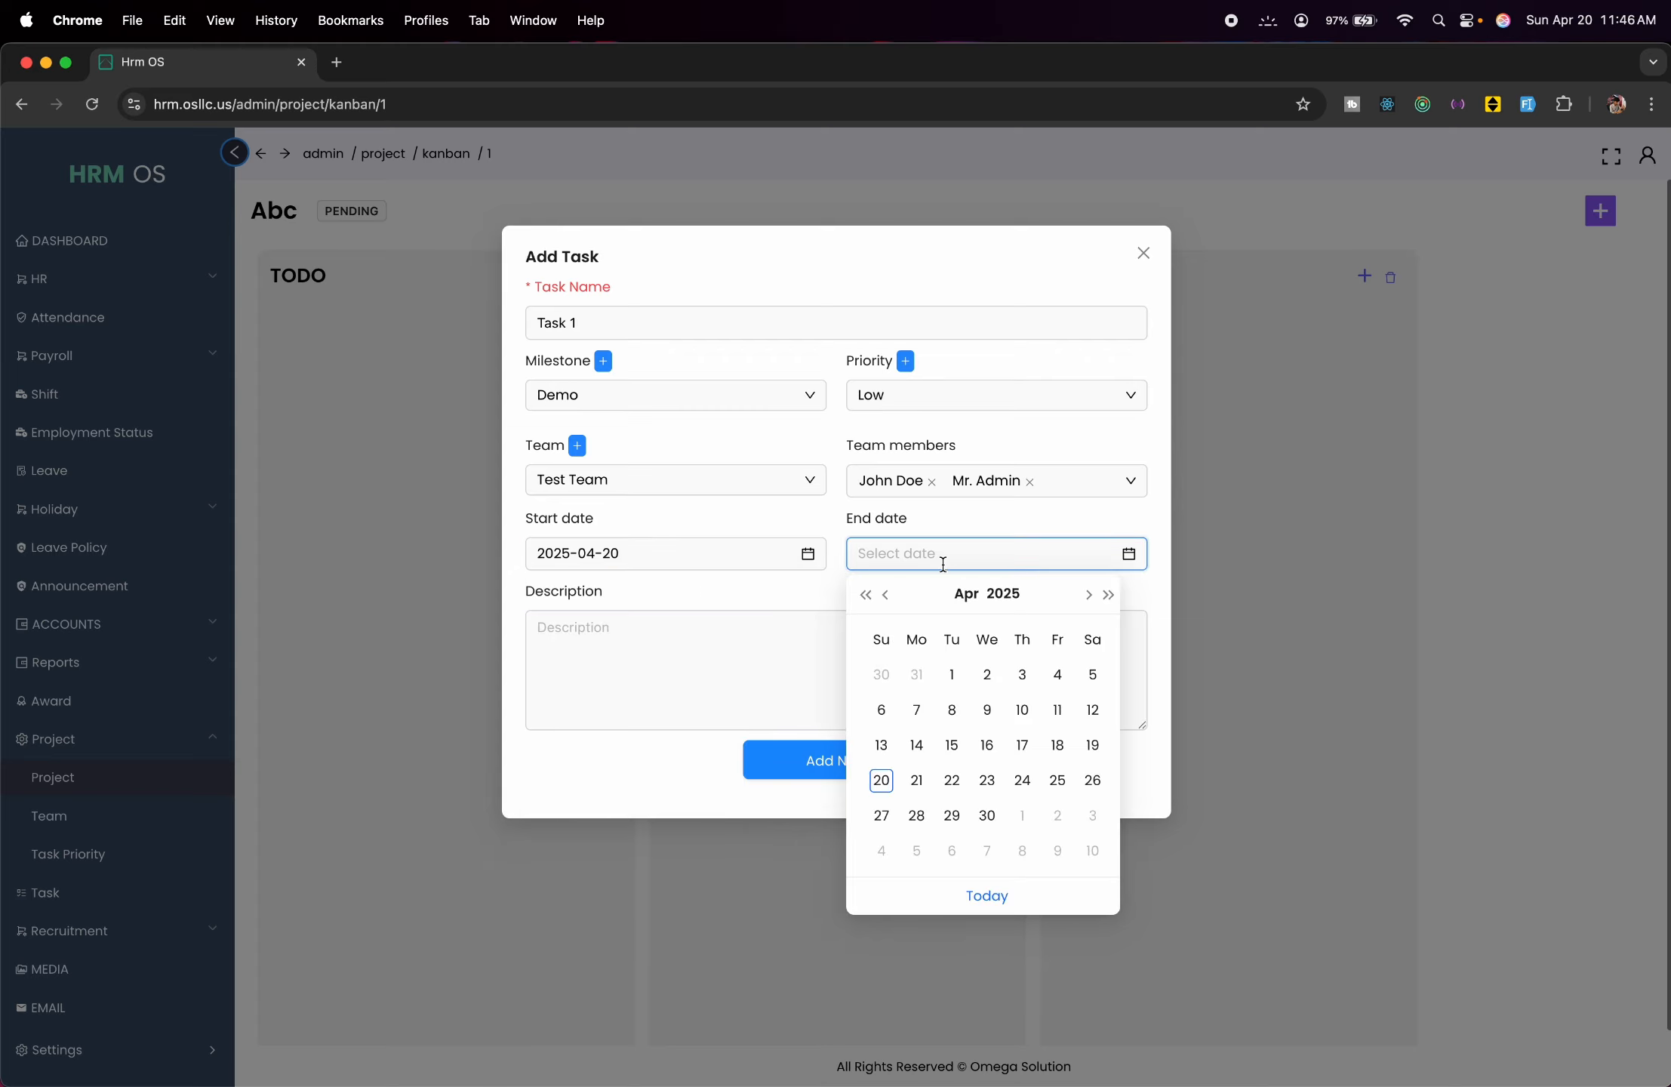
{"action": "left_click", "coordinate": [988, 780]}
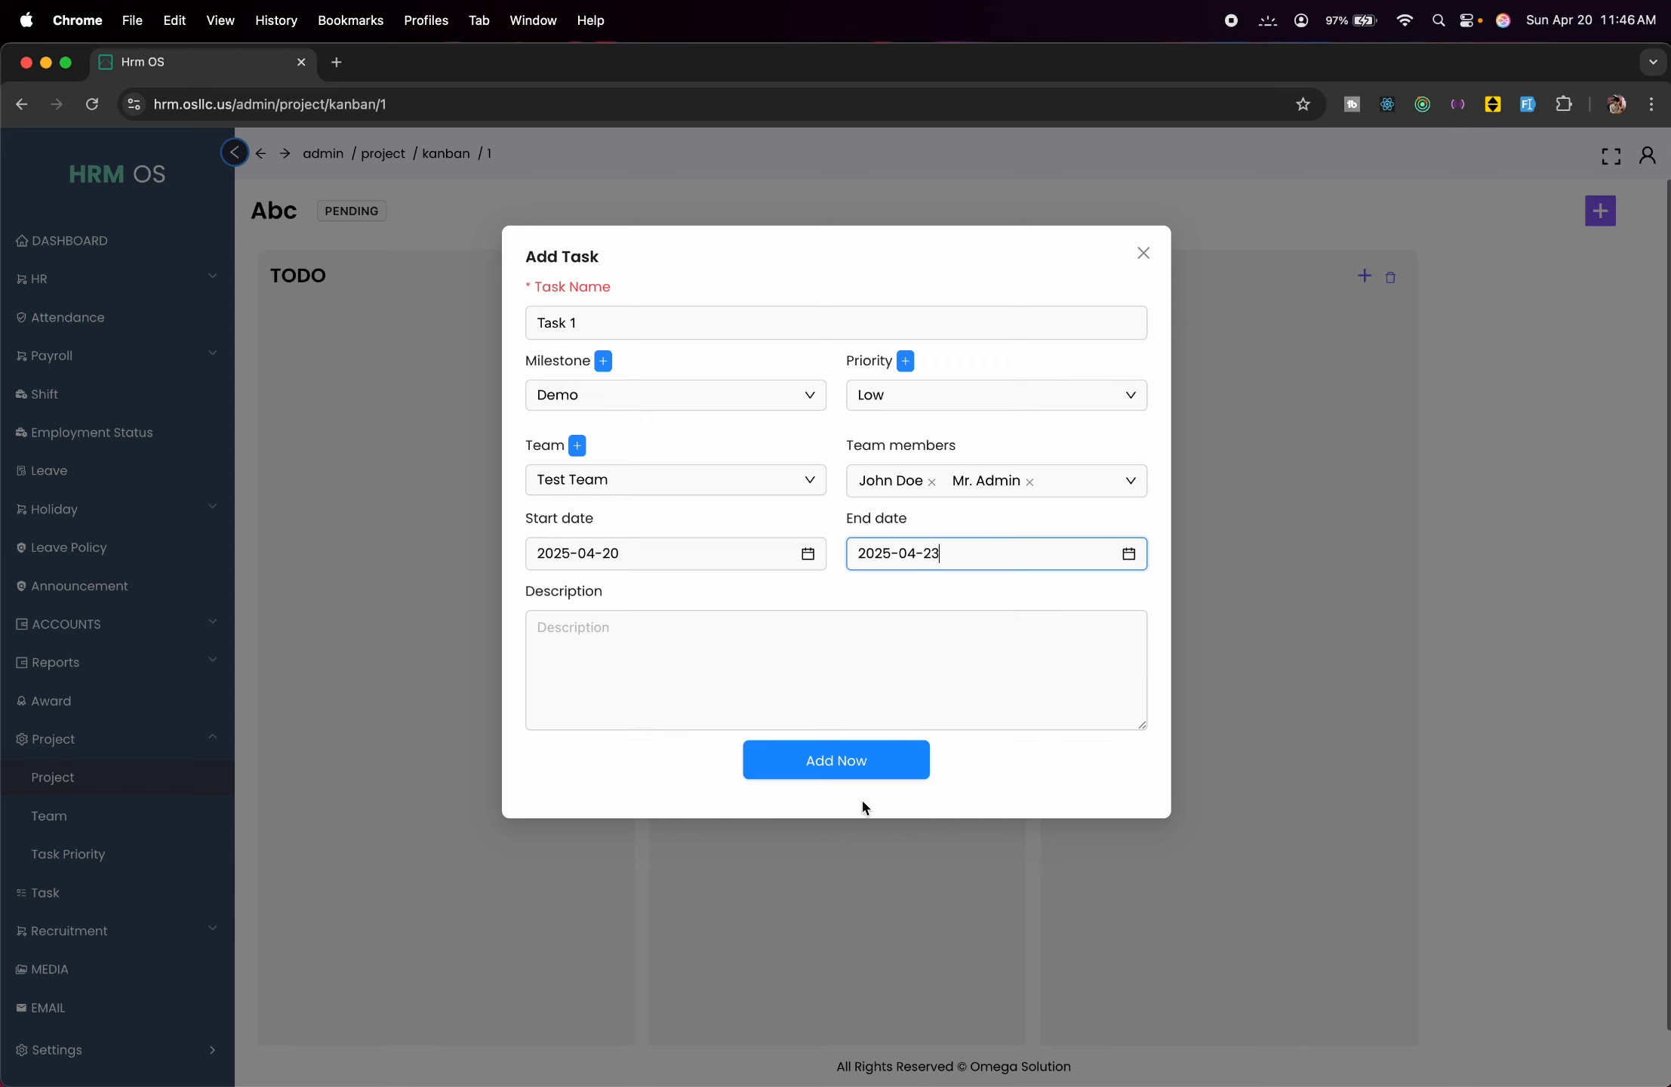
{"action": "left_click", "coordinate": [833, 774]}
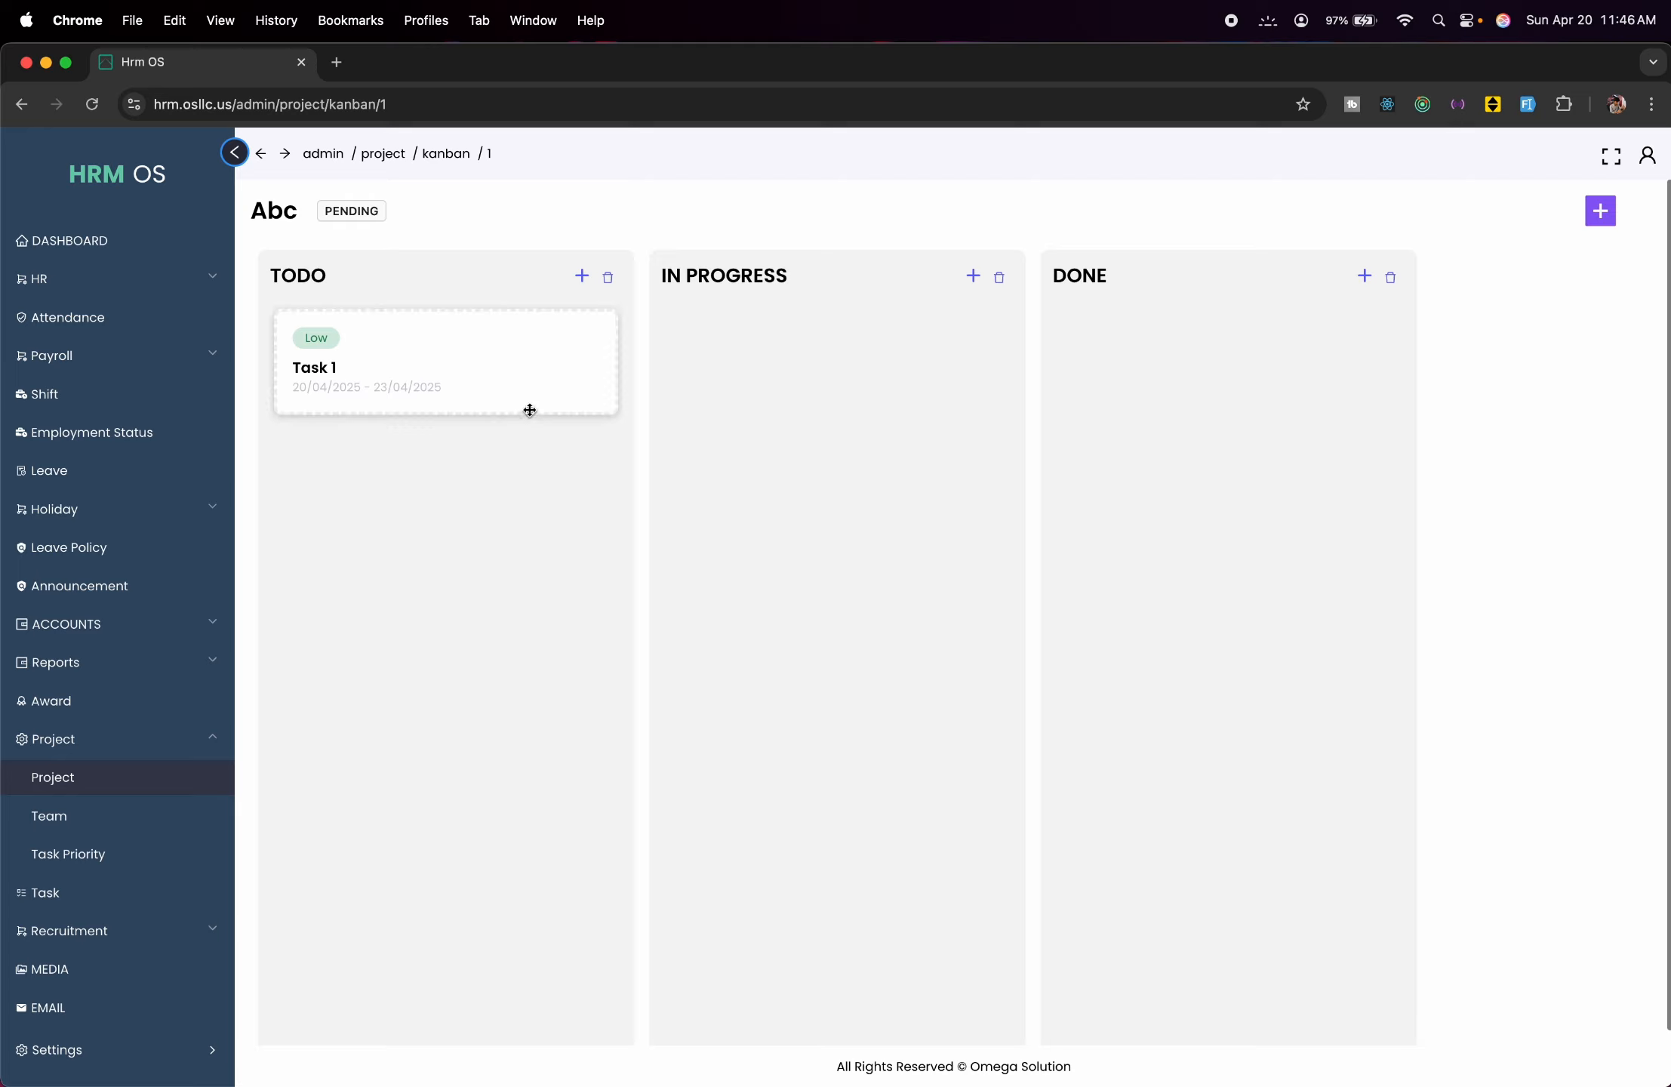
Drag Task 1 from TODO into IN PROGRESS, then on into DONE.
{"action": "left_click", "coordinate": [484, 346]}
{"action": "left_click_drag", "start_coordinate": [484, 346], "coordinate": [863, 396]}
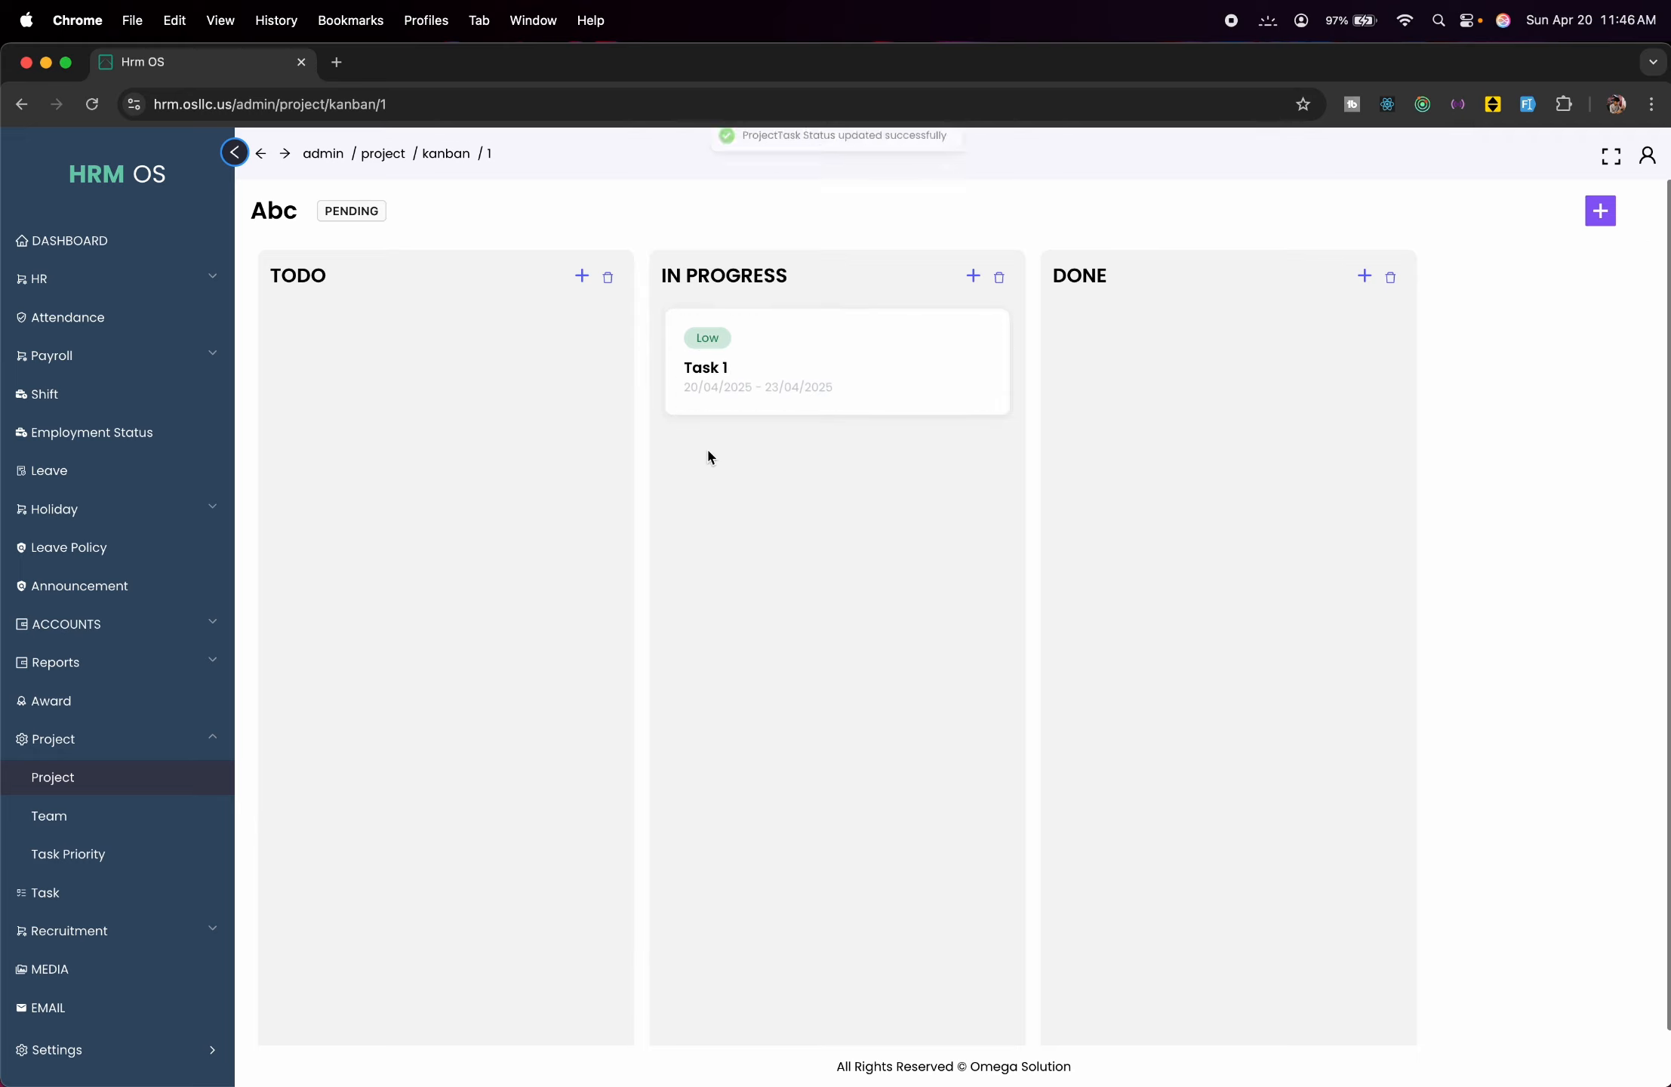
{"action": "left_click_drag", "start_coordinate": [874, 385], "coordinate": [1184, 424]}
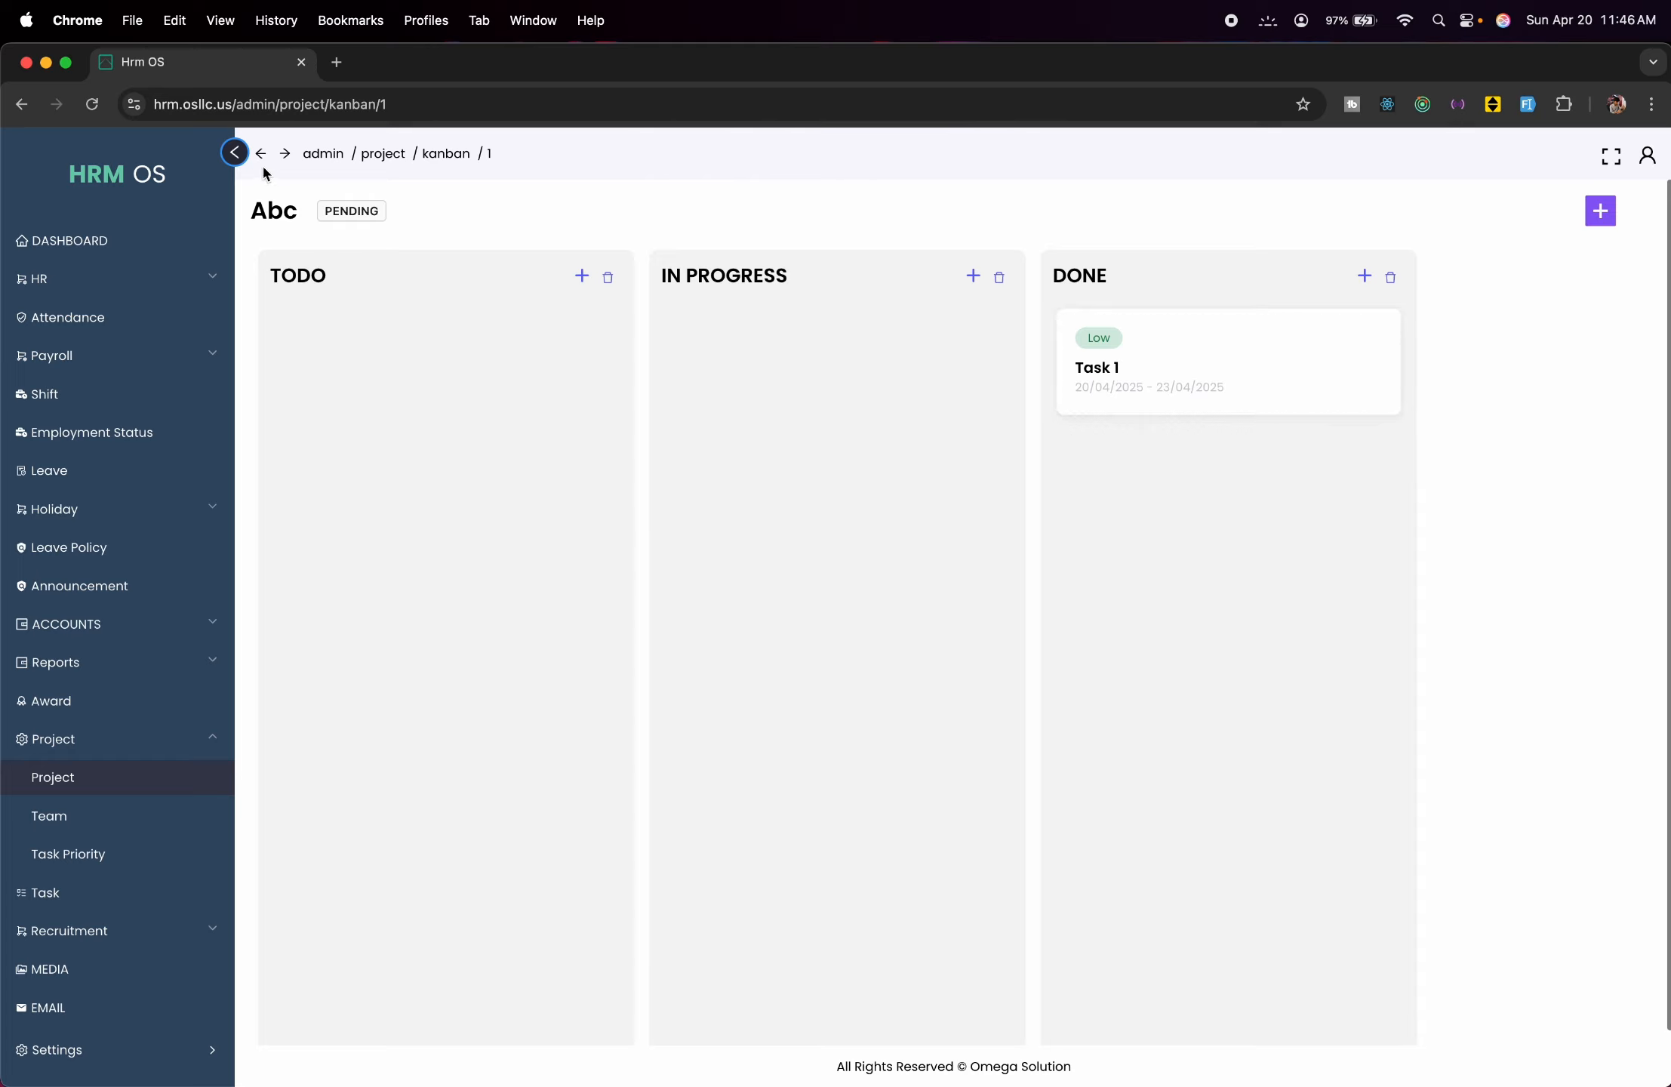
Glance at project ABC's milestones, then open its task statuses.
{"action": "left_click", "coordinate": [130, 797]}
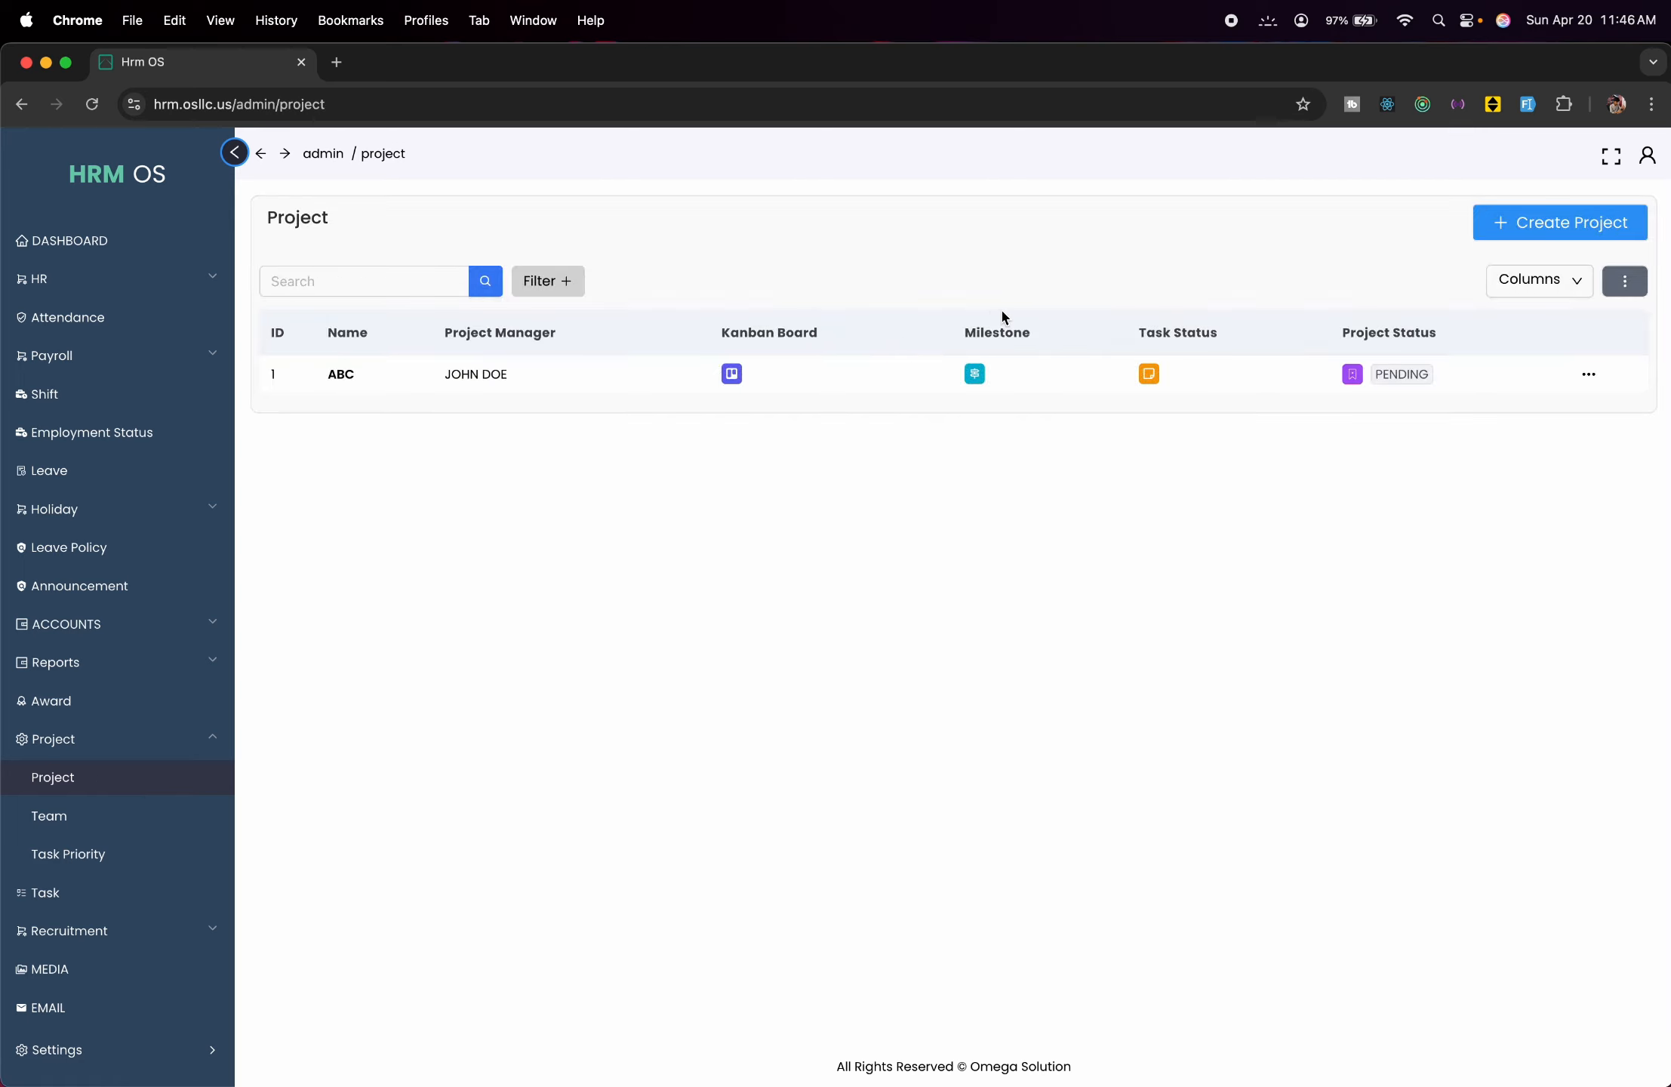
{"action": "left_click", "coordinate": [975, 374]}
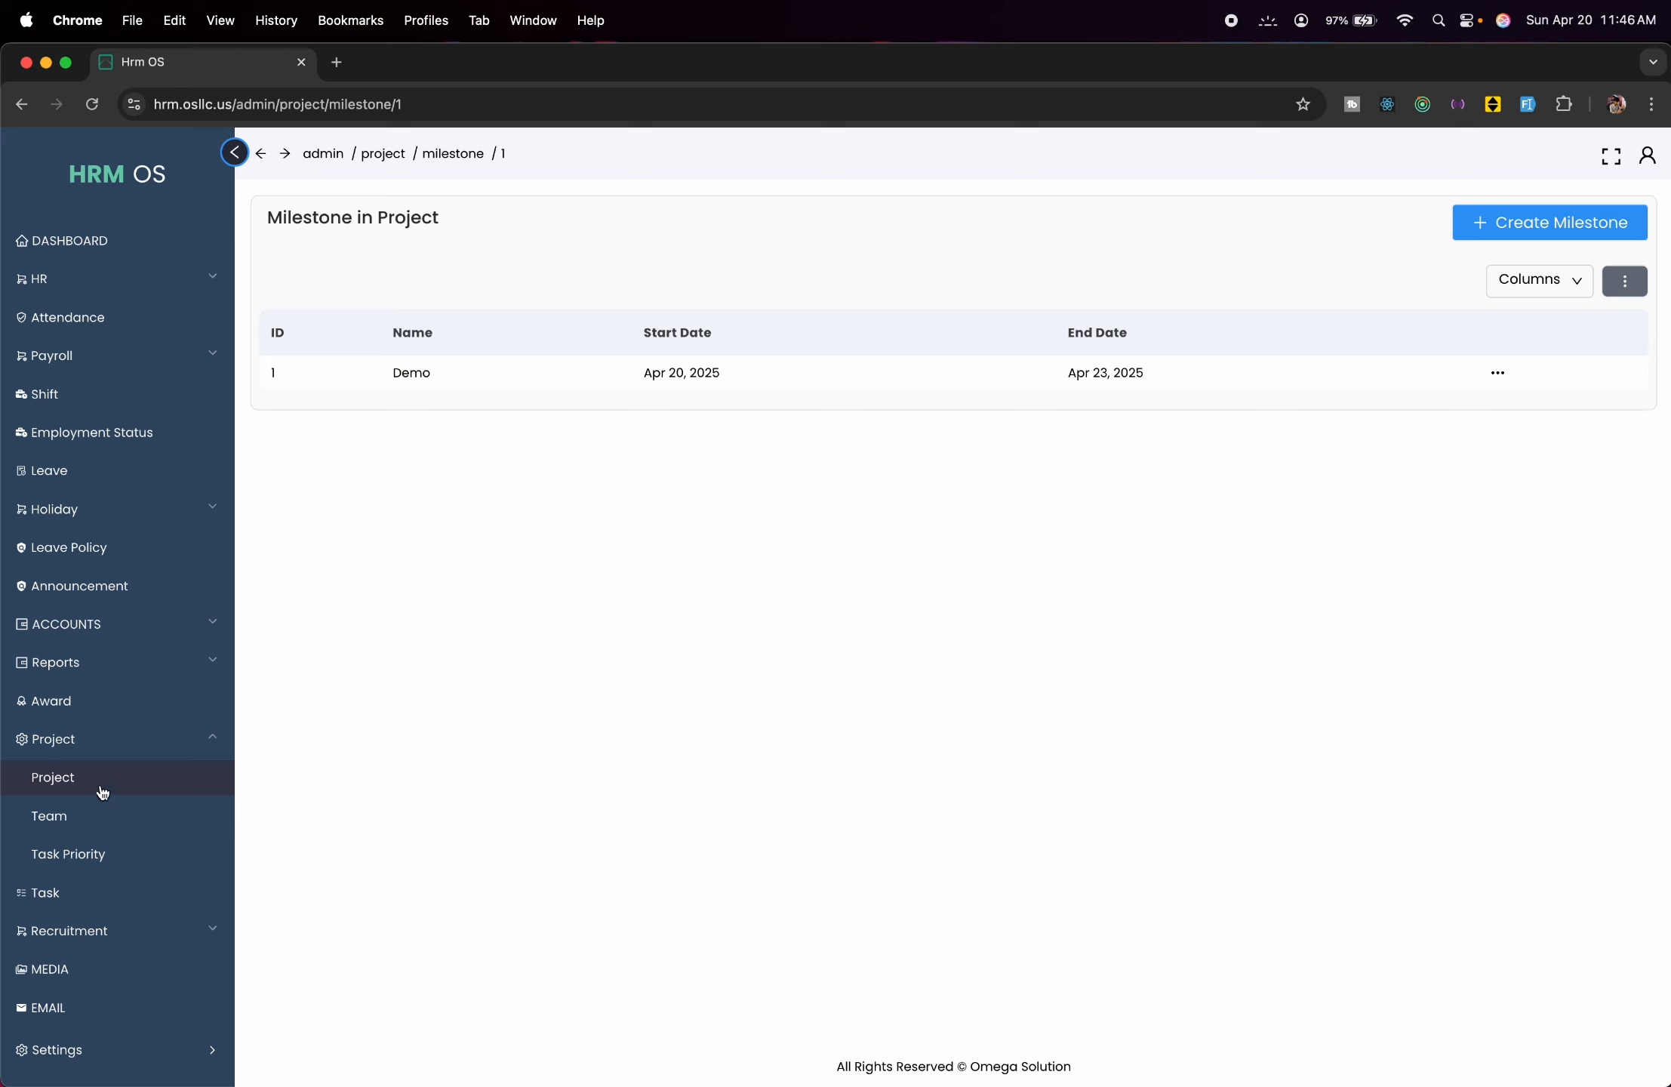
{"action": "left_click", "coordinate": [102, 792]}
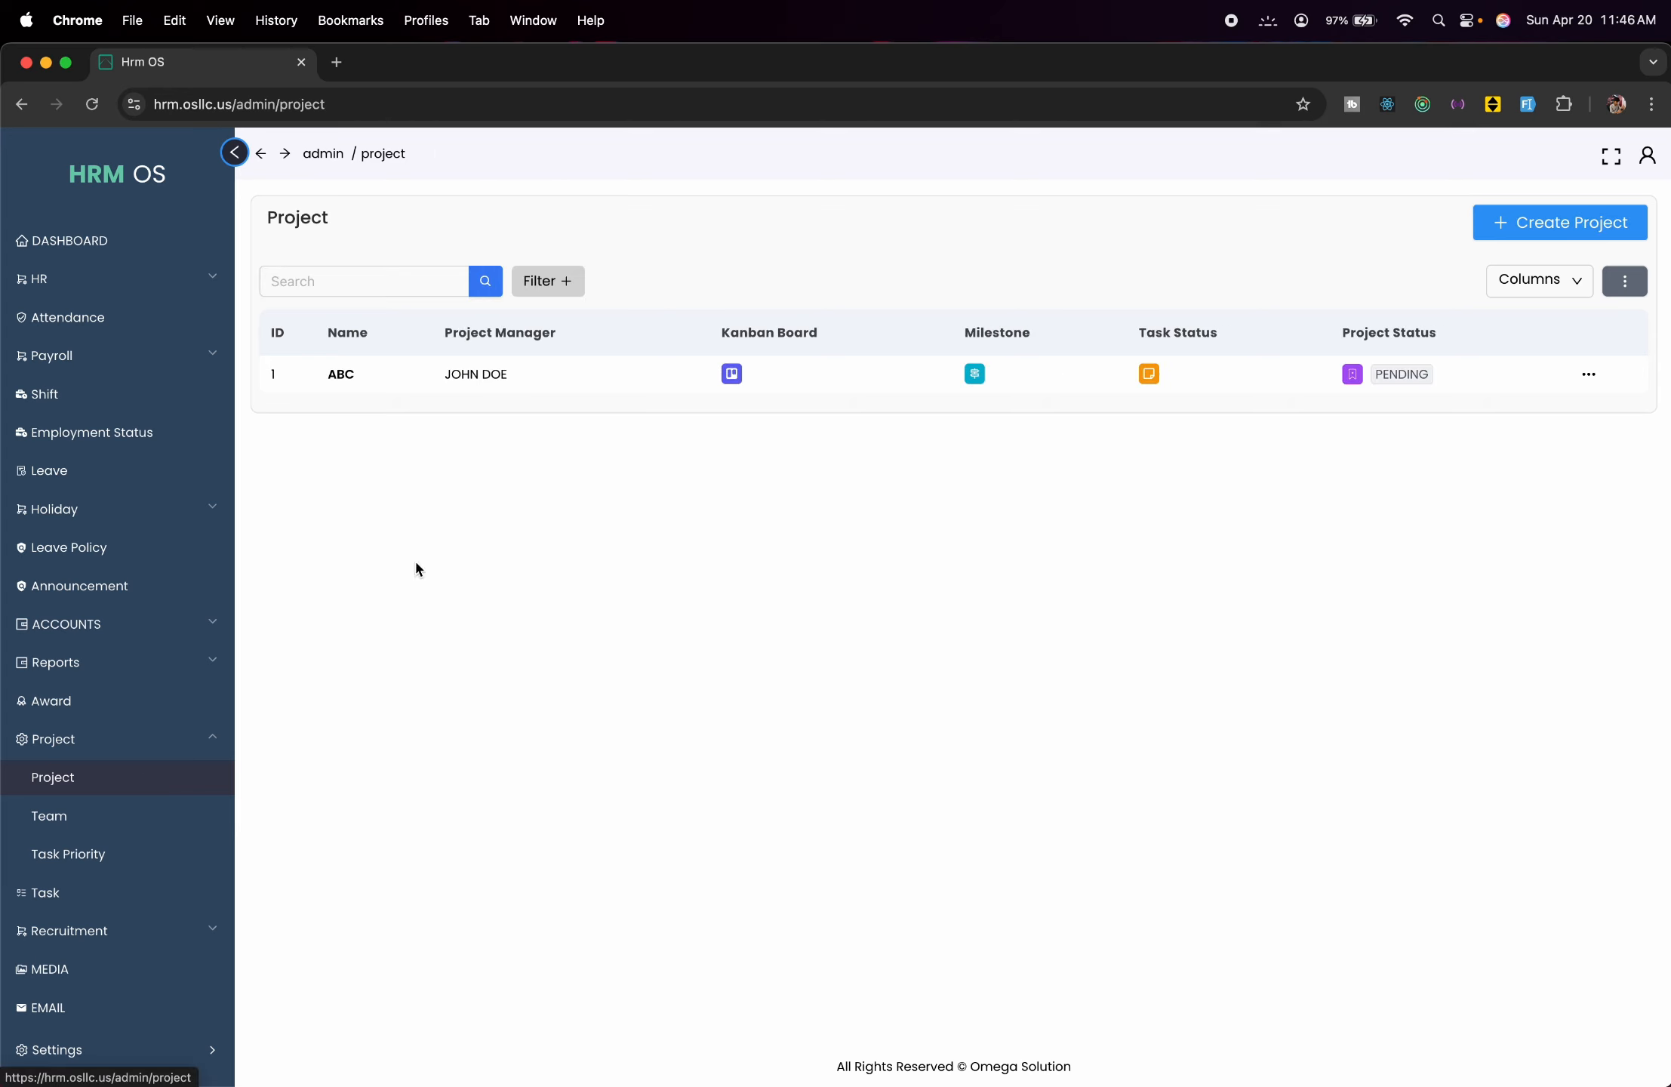
{"action": "left_click", "coordinate": [1149, 374]}
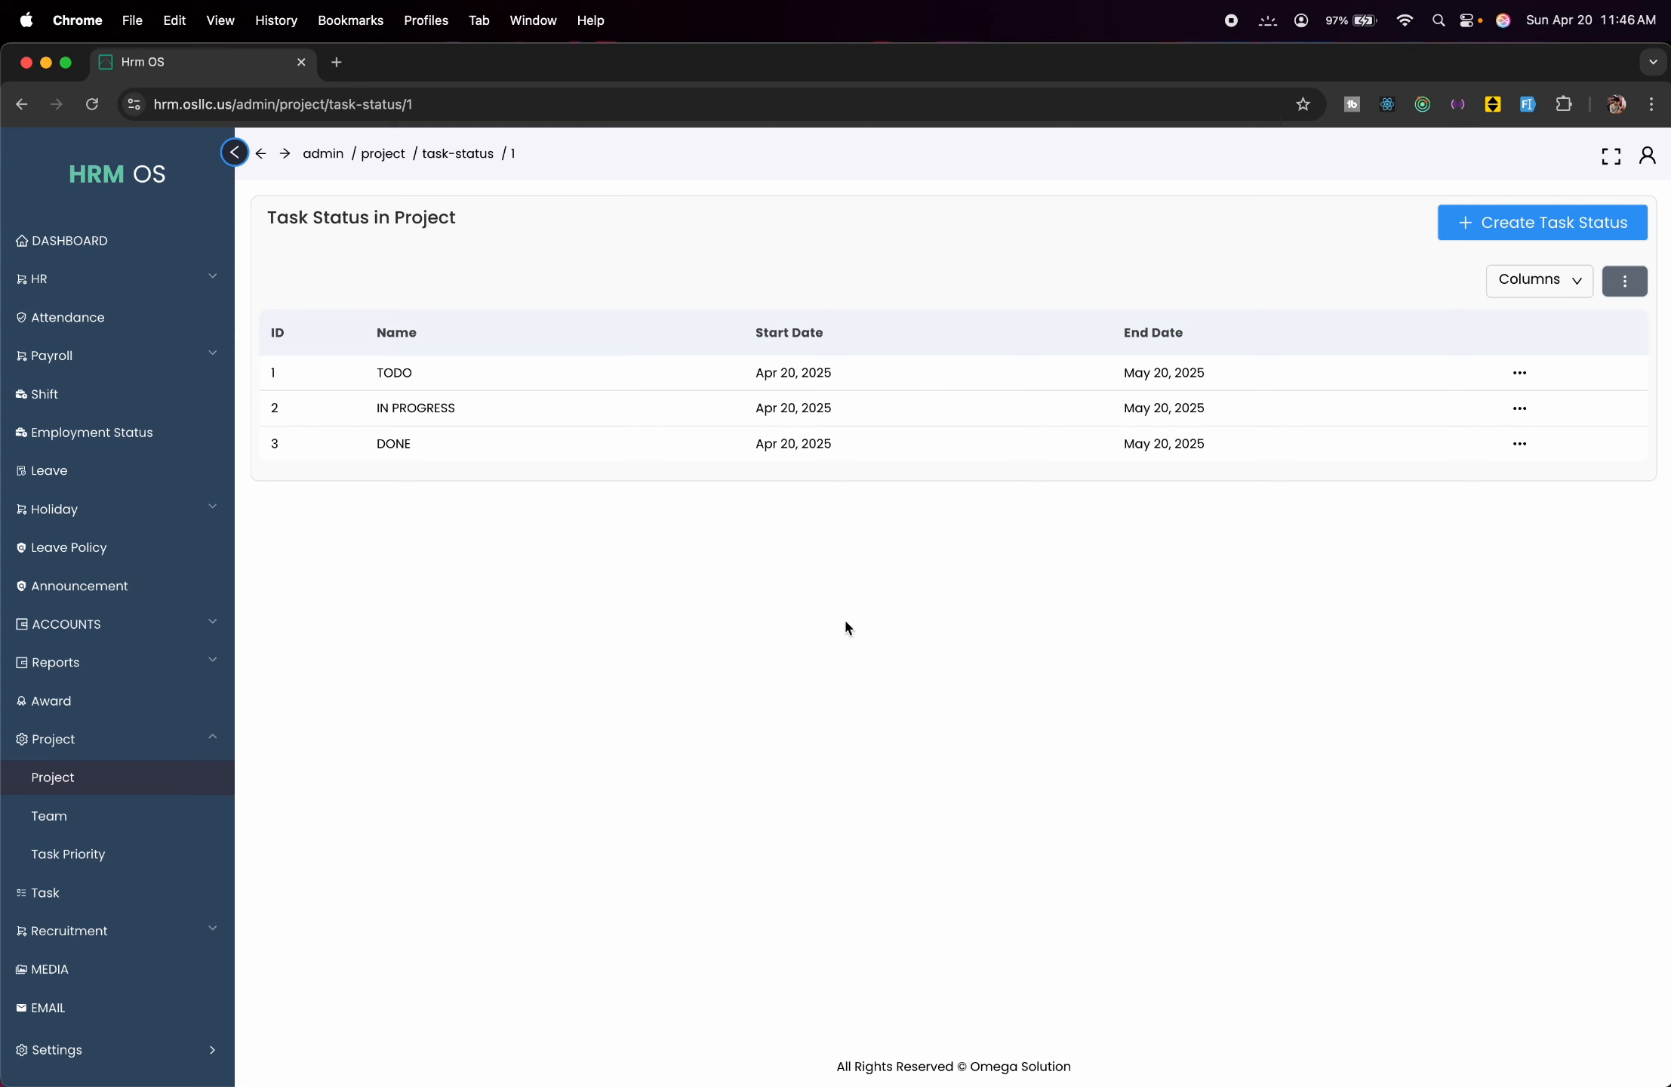
Add a task status named Demo and return to the Project list.
{"action": "left_click", "coordinate": [1476, 227]}
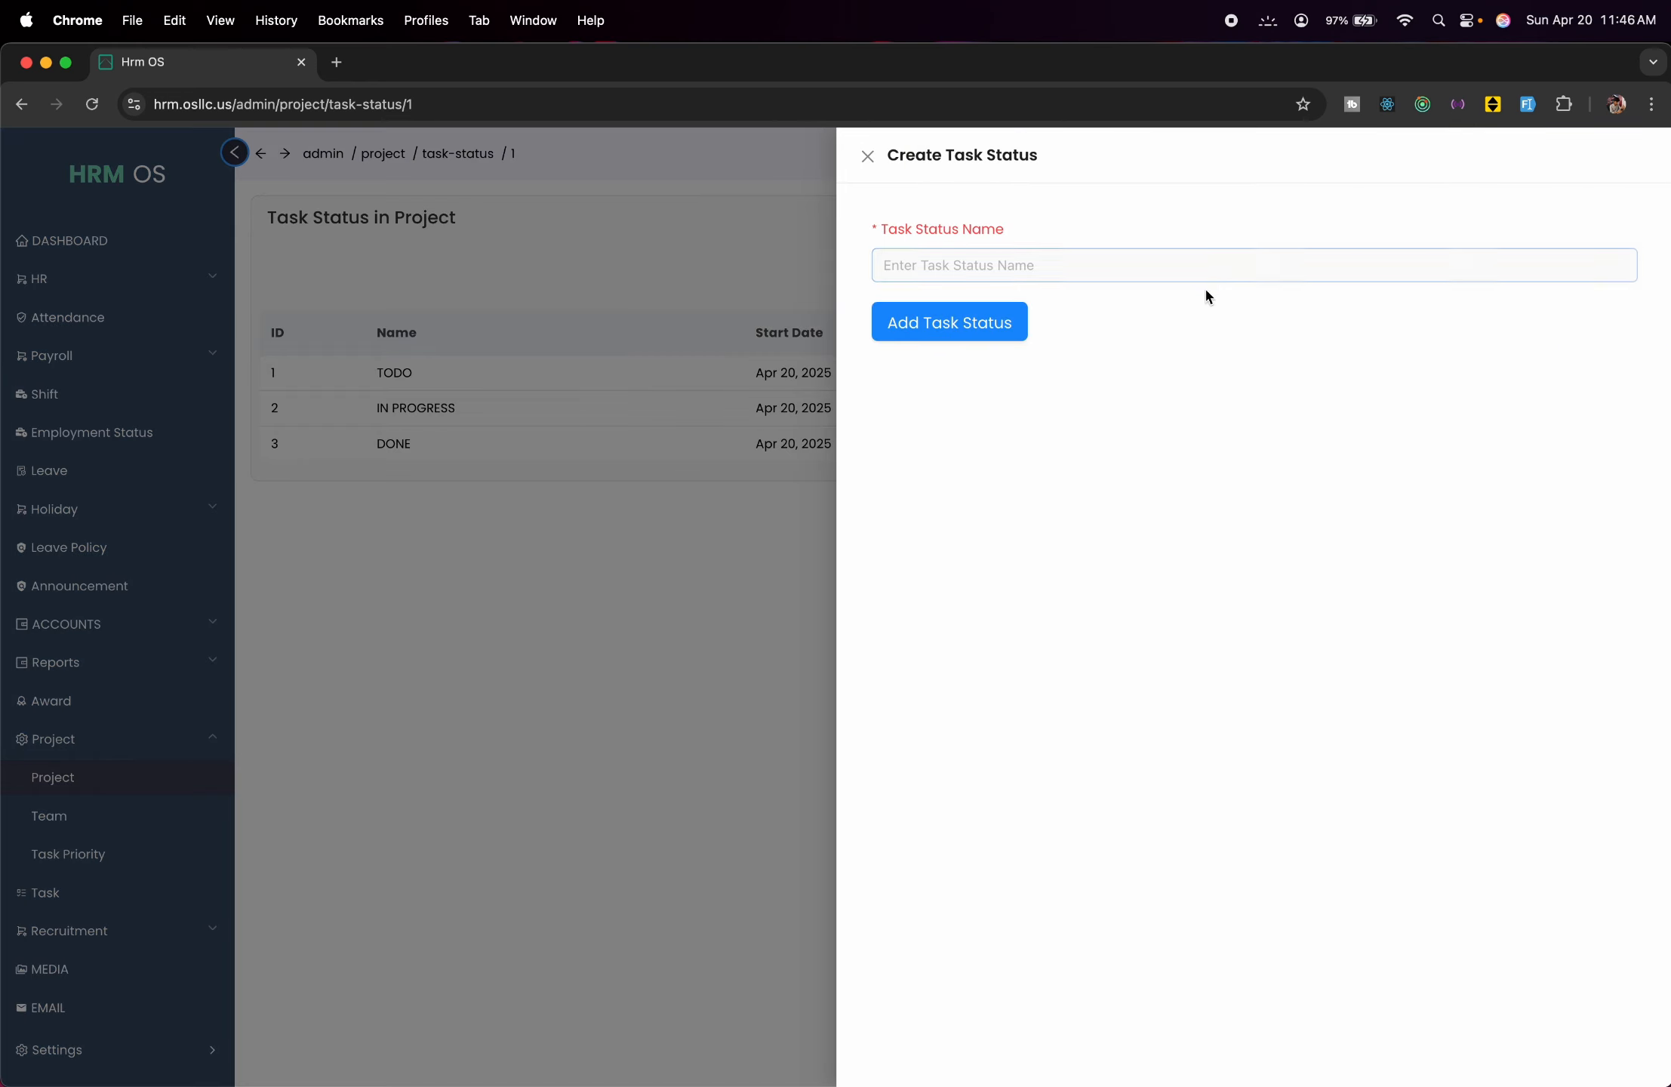
{"action": "left_click", "coordinate": [1202, 273]}
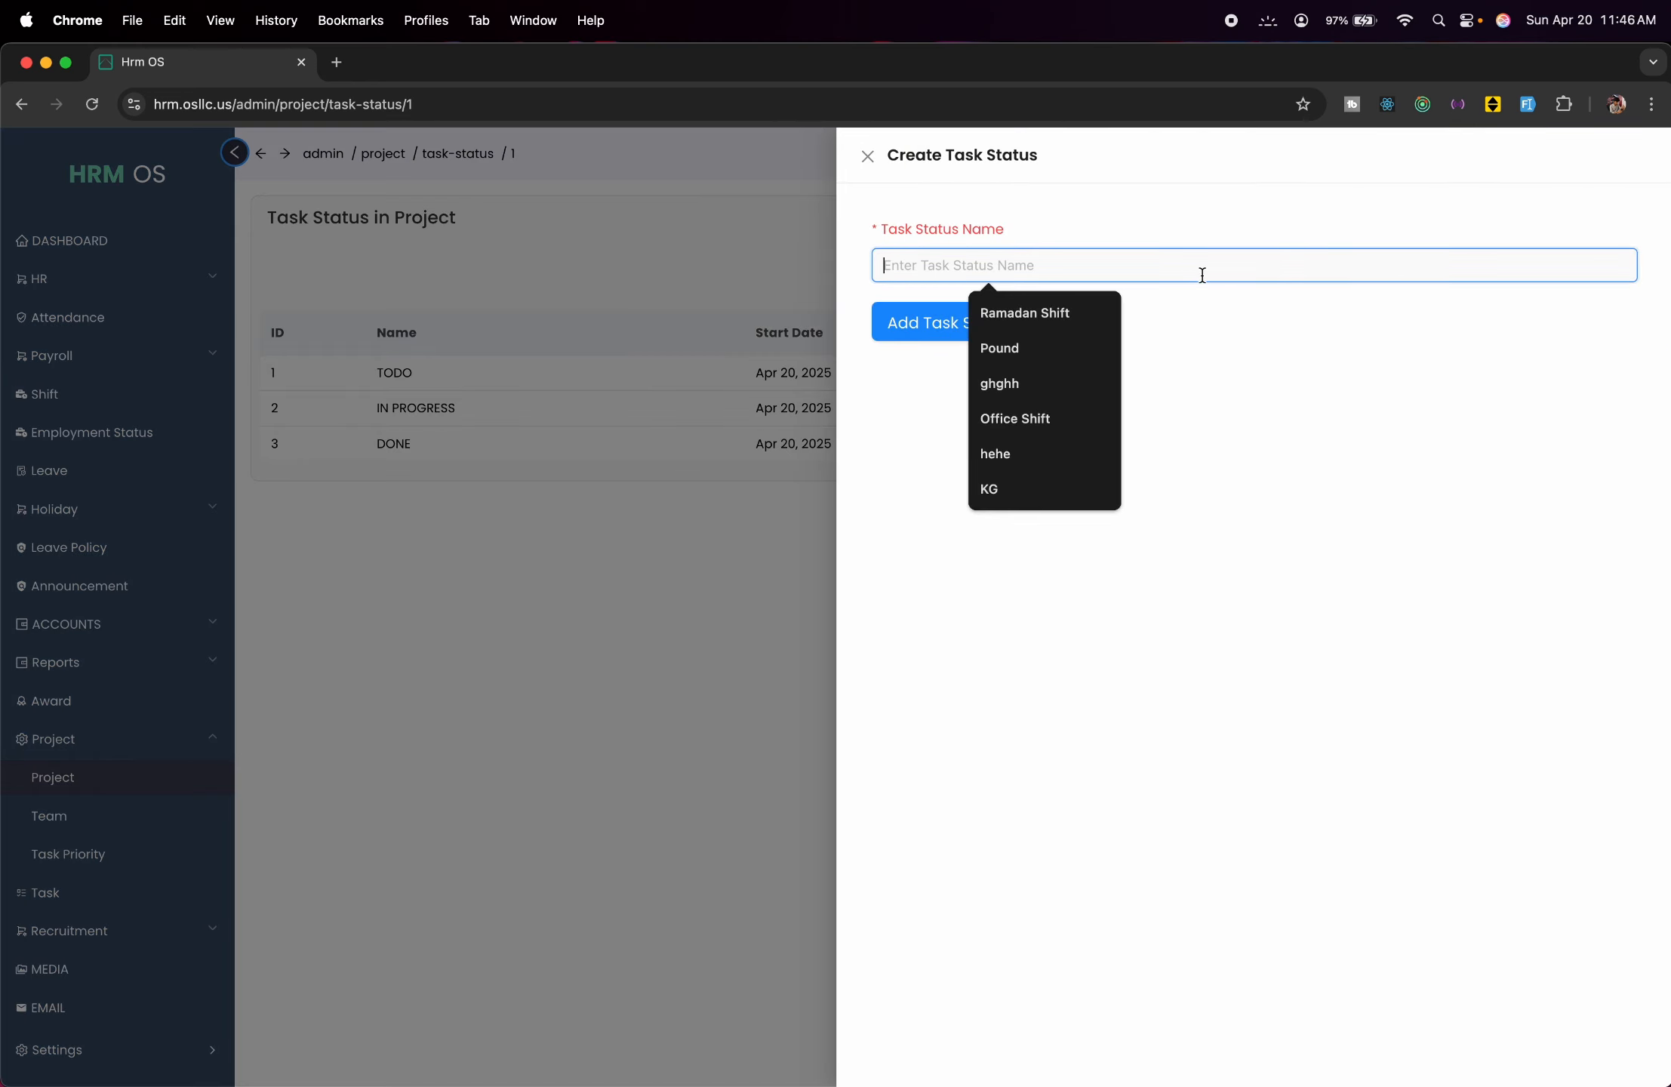
{"action": "type", "text": "Demo"}
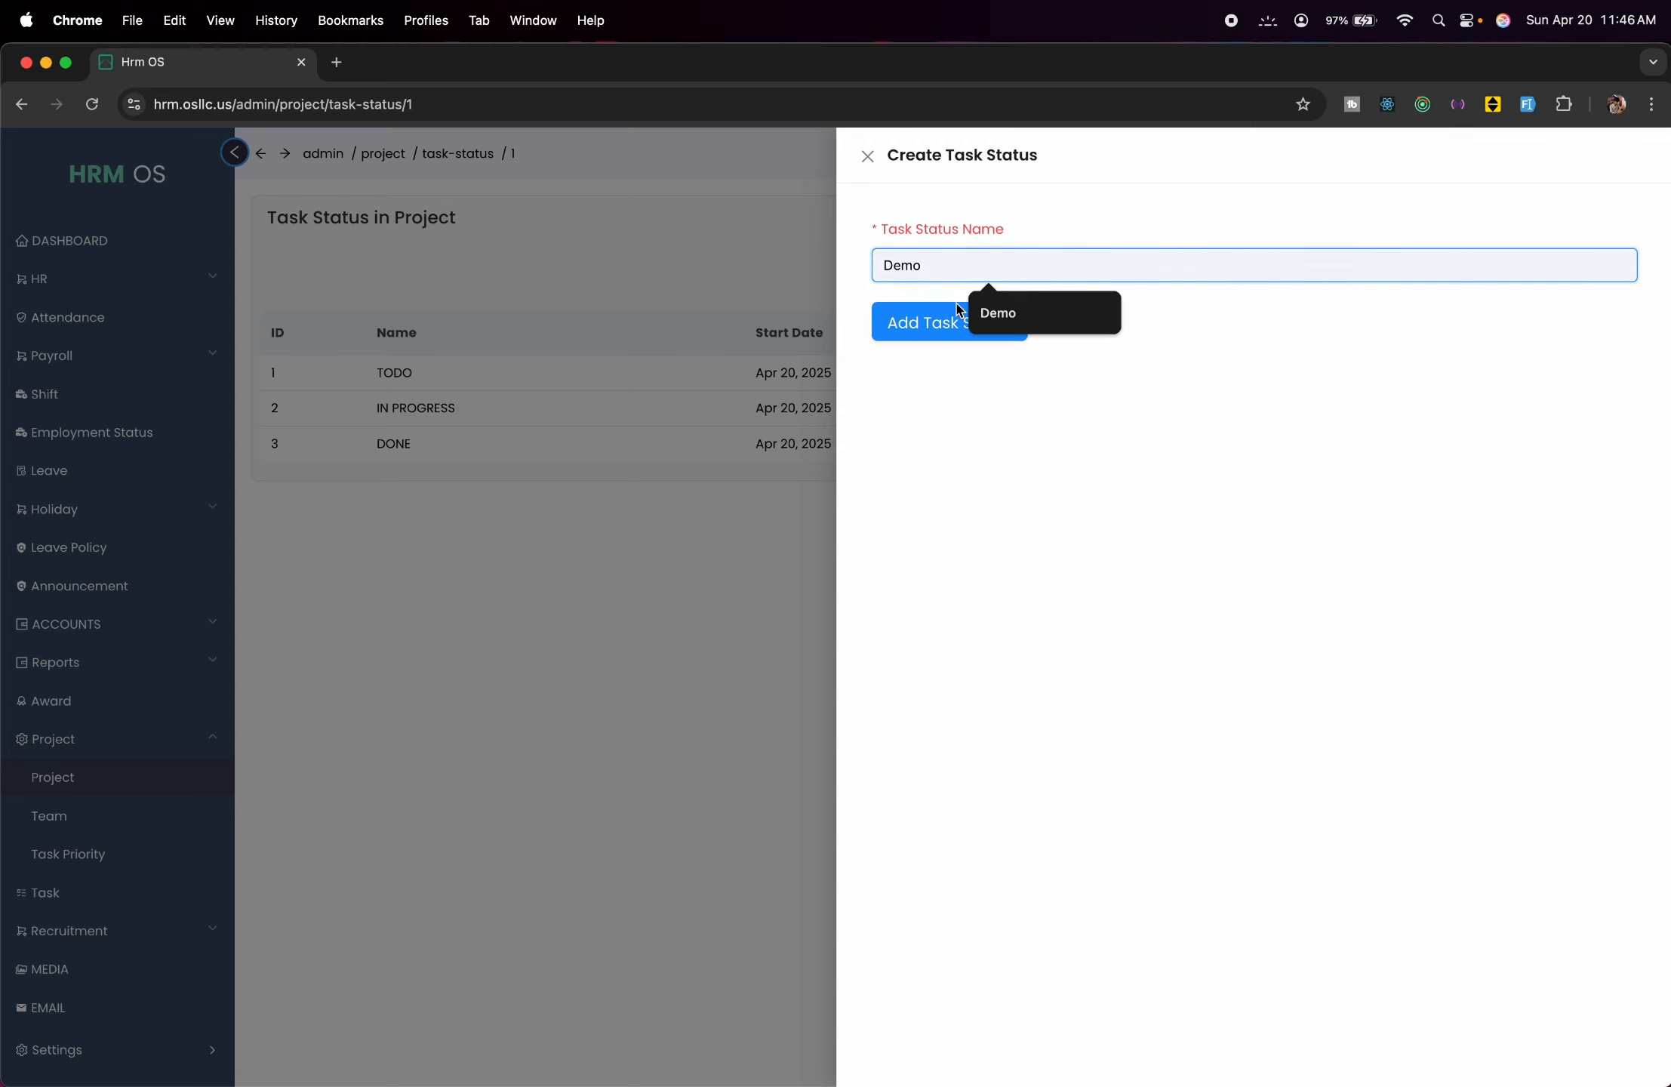
{"action": "left_click", "coordinate": [920, 325]}
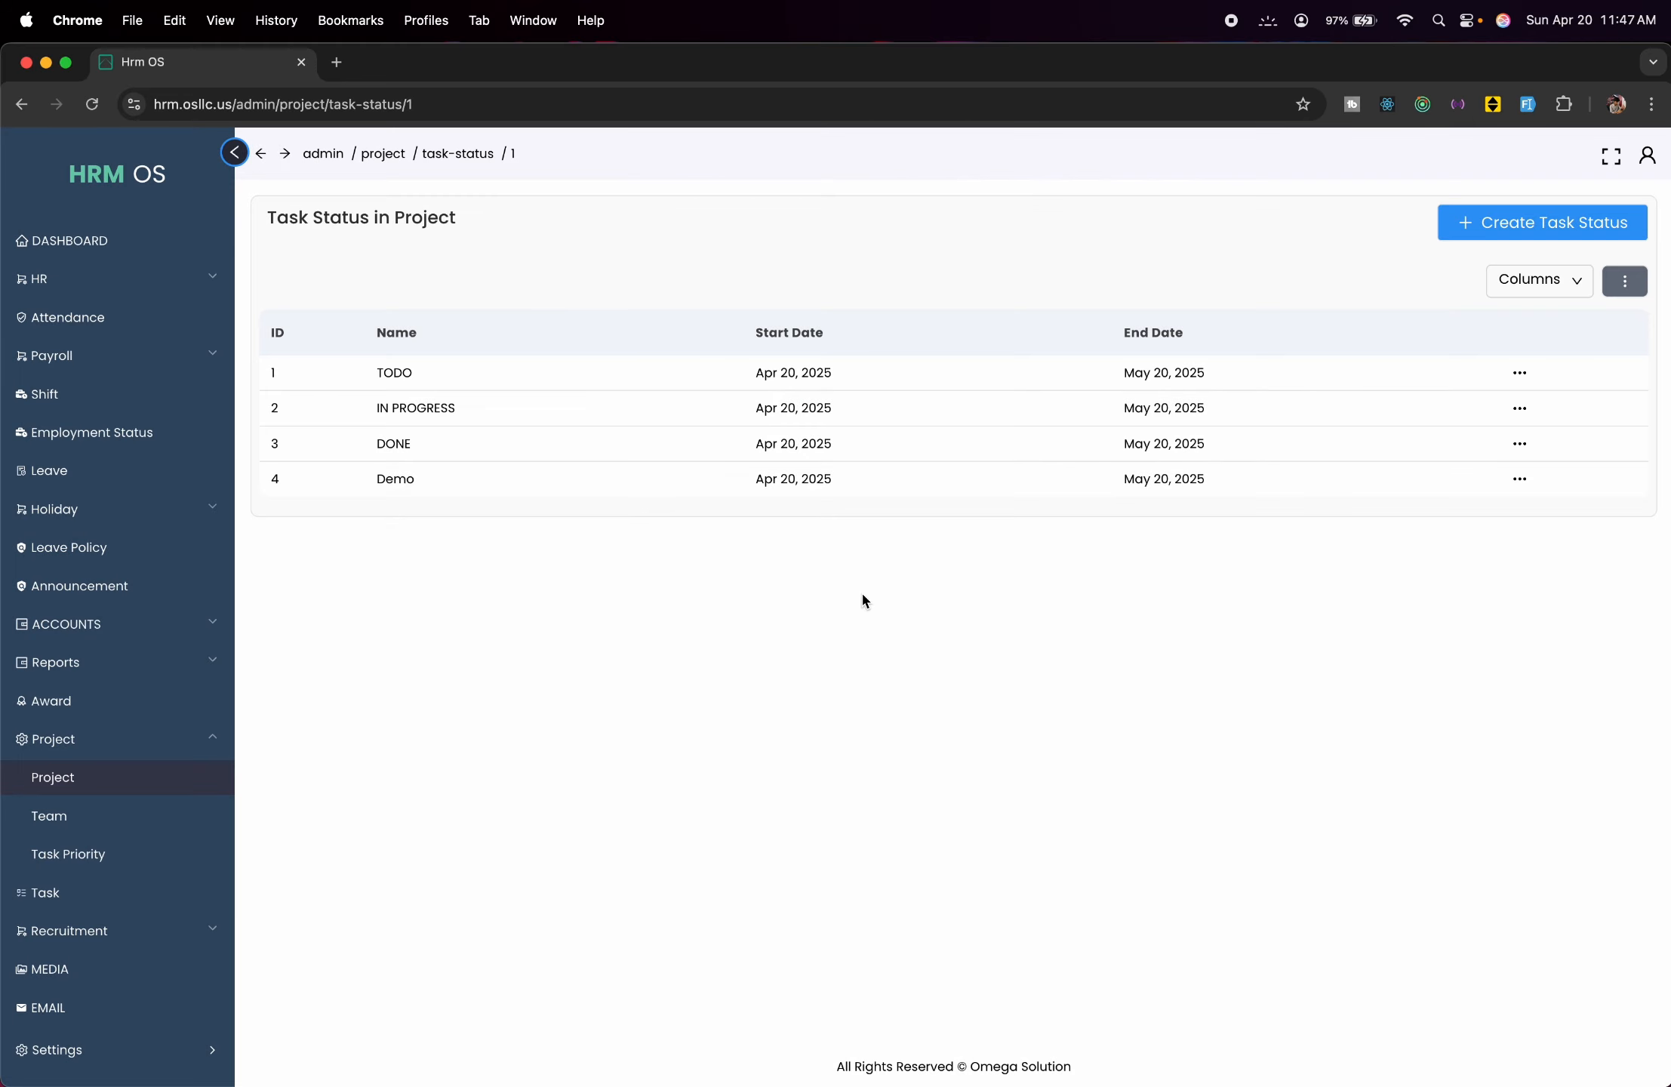
{"action": "left_click", "coordinate": [79, 778]}
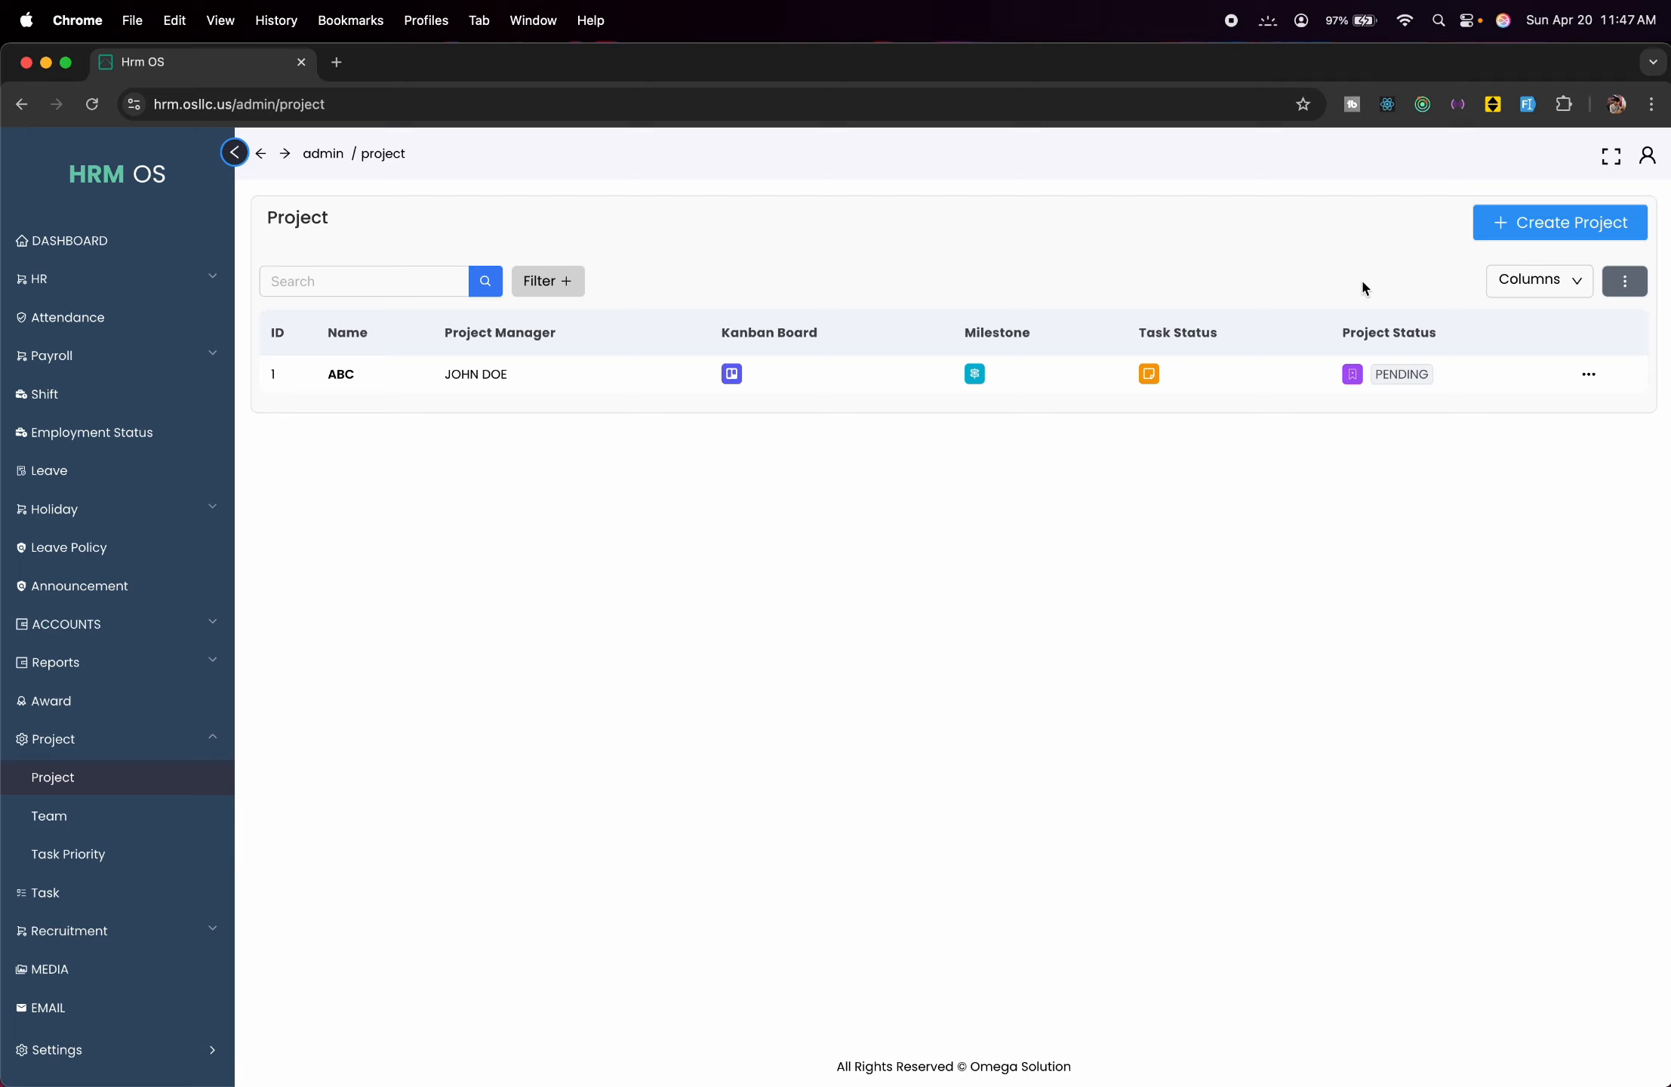
Change project ABC's status from PENDING to ONHOLD.
{"action": "left_click", "coordinate": [1355, 377]}
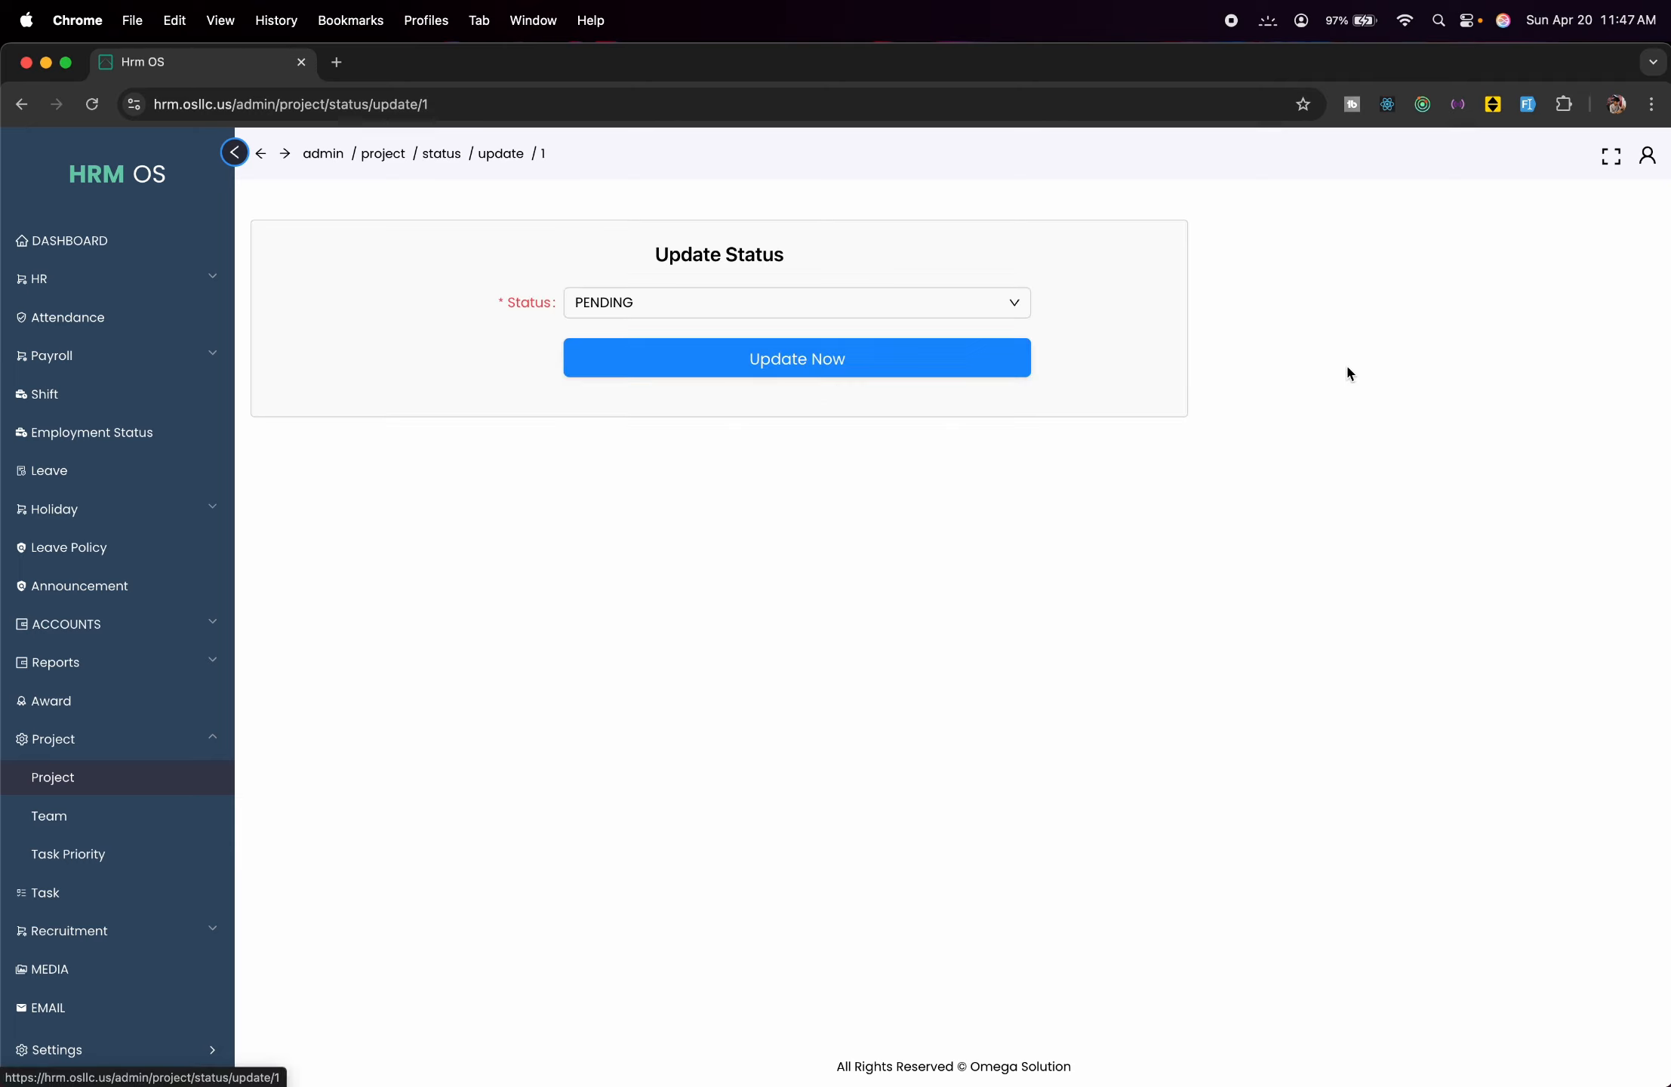
{"action": "left_click", "coordinate": [927, 311]}
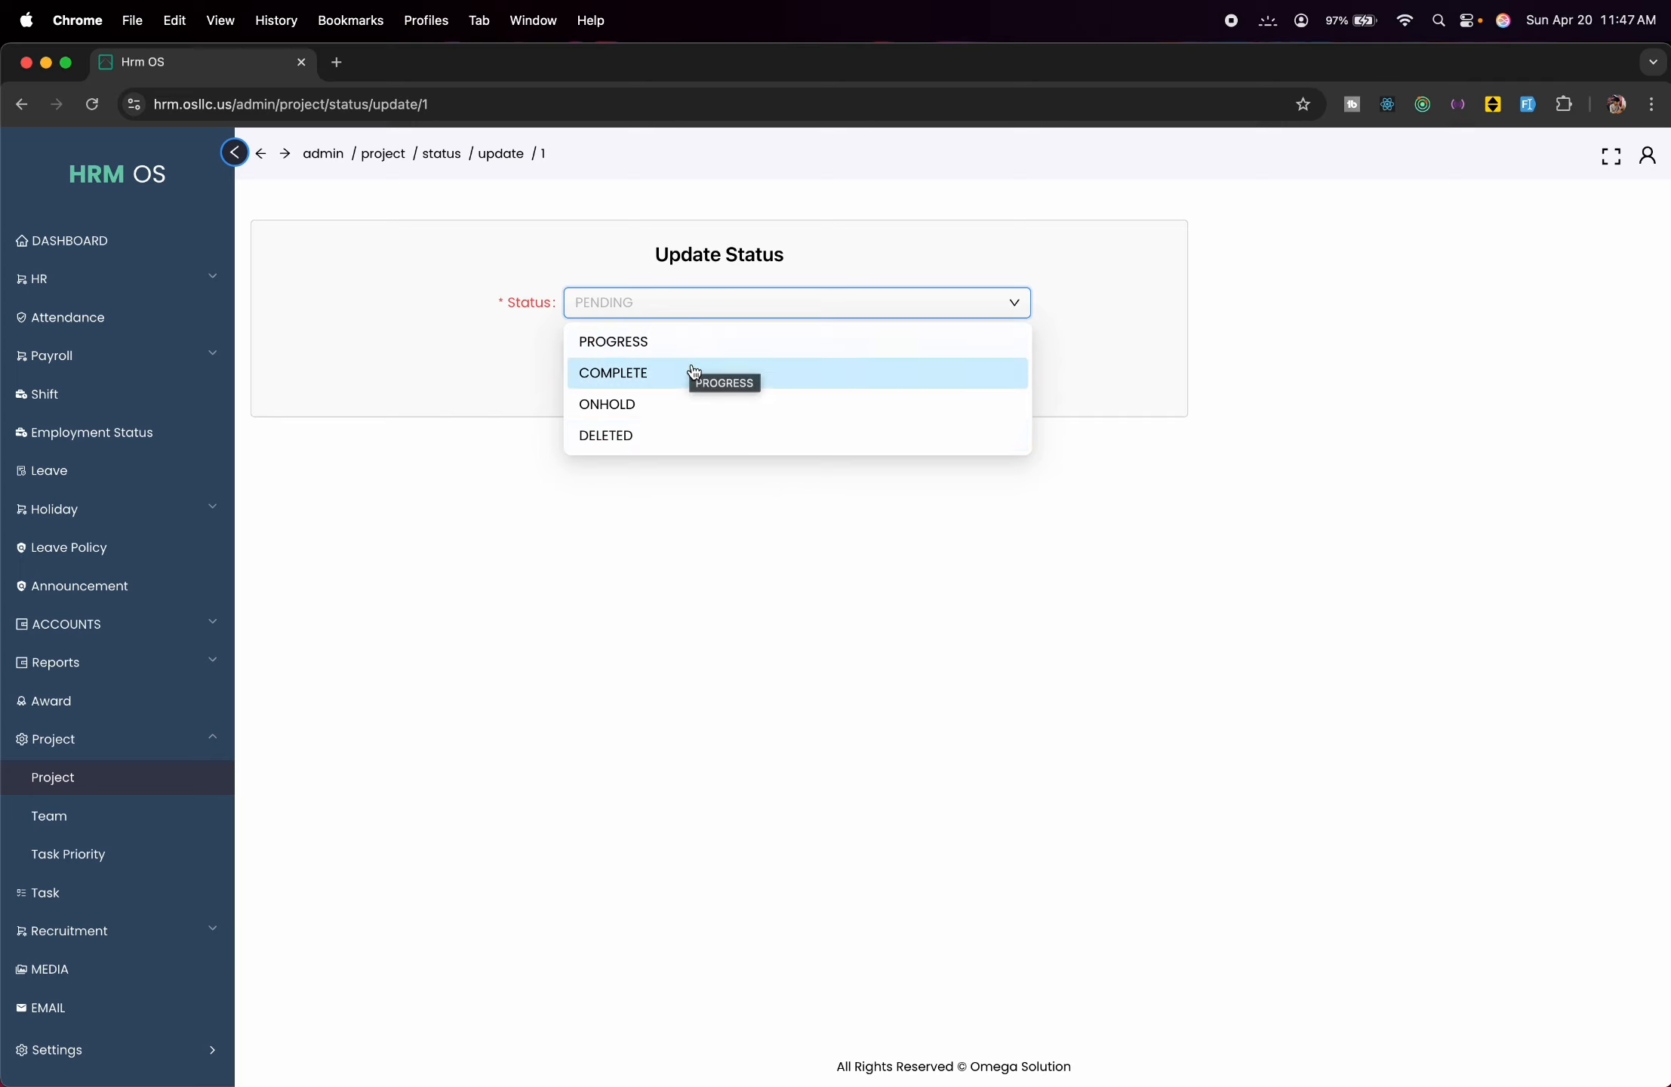
{"action": "left_click", "coordinate": [702, 404]}
{"action": "left_click", "coordinate": [738, 369]}
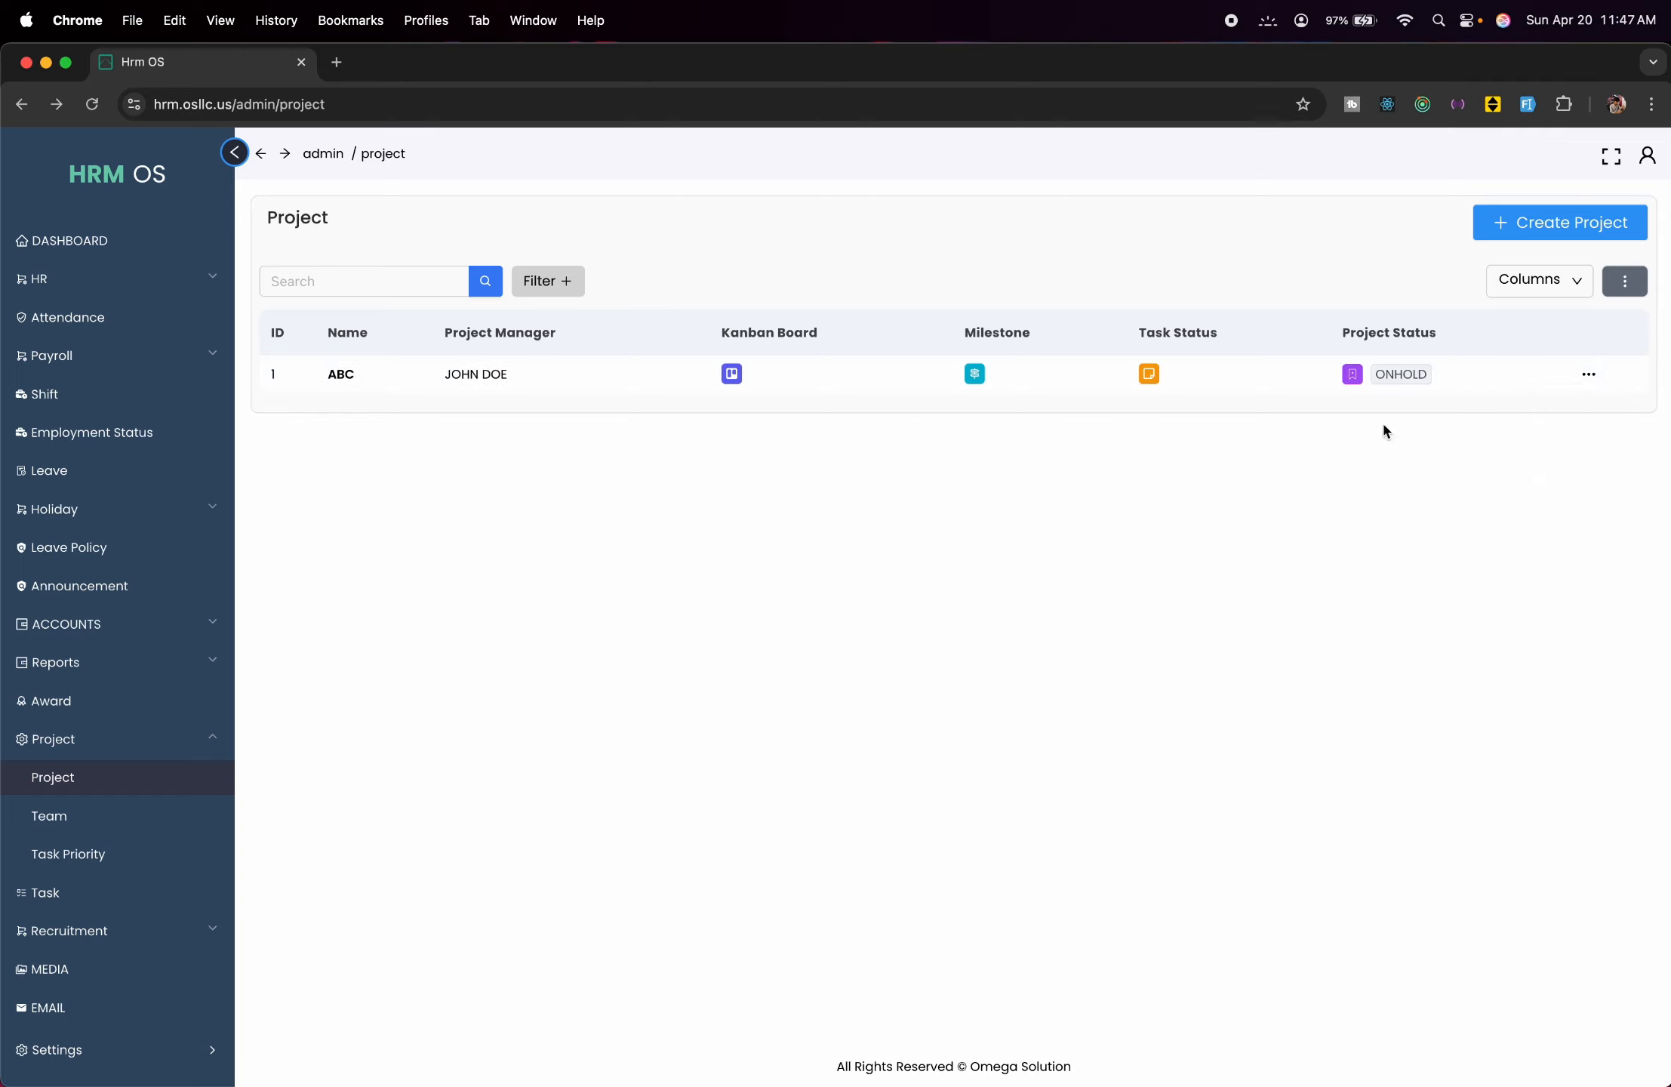
Open project ABC's edit view, then switch to the Team list showing Test Team.
{"action": "mouse_move", "coordinate": [1583, 380]}
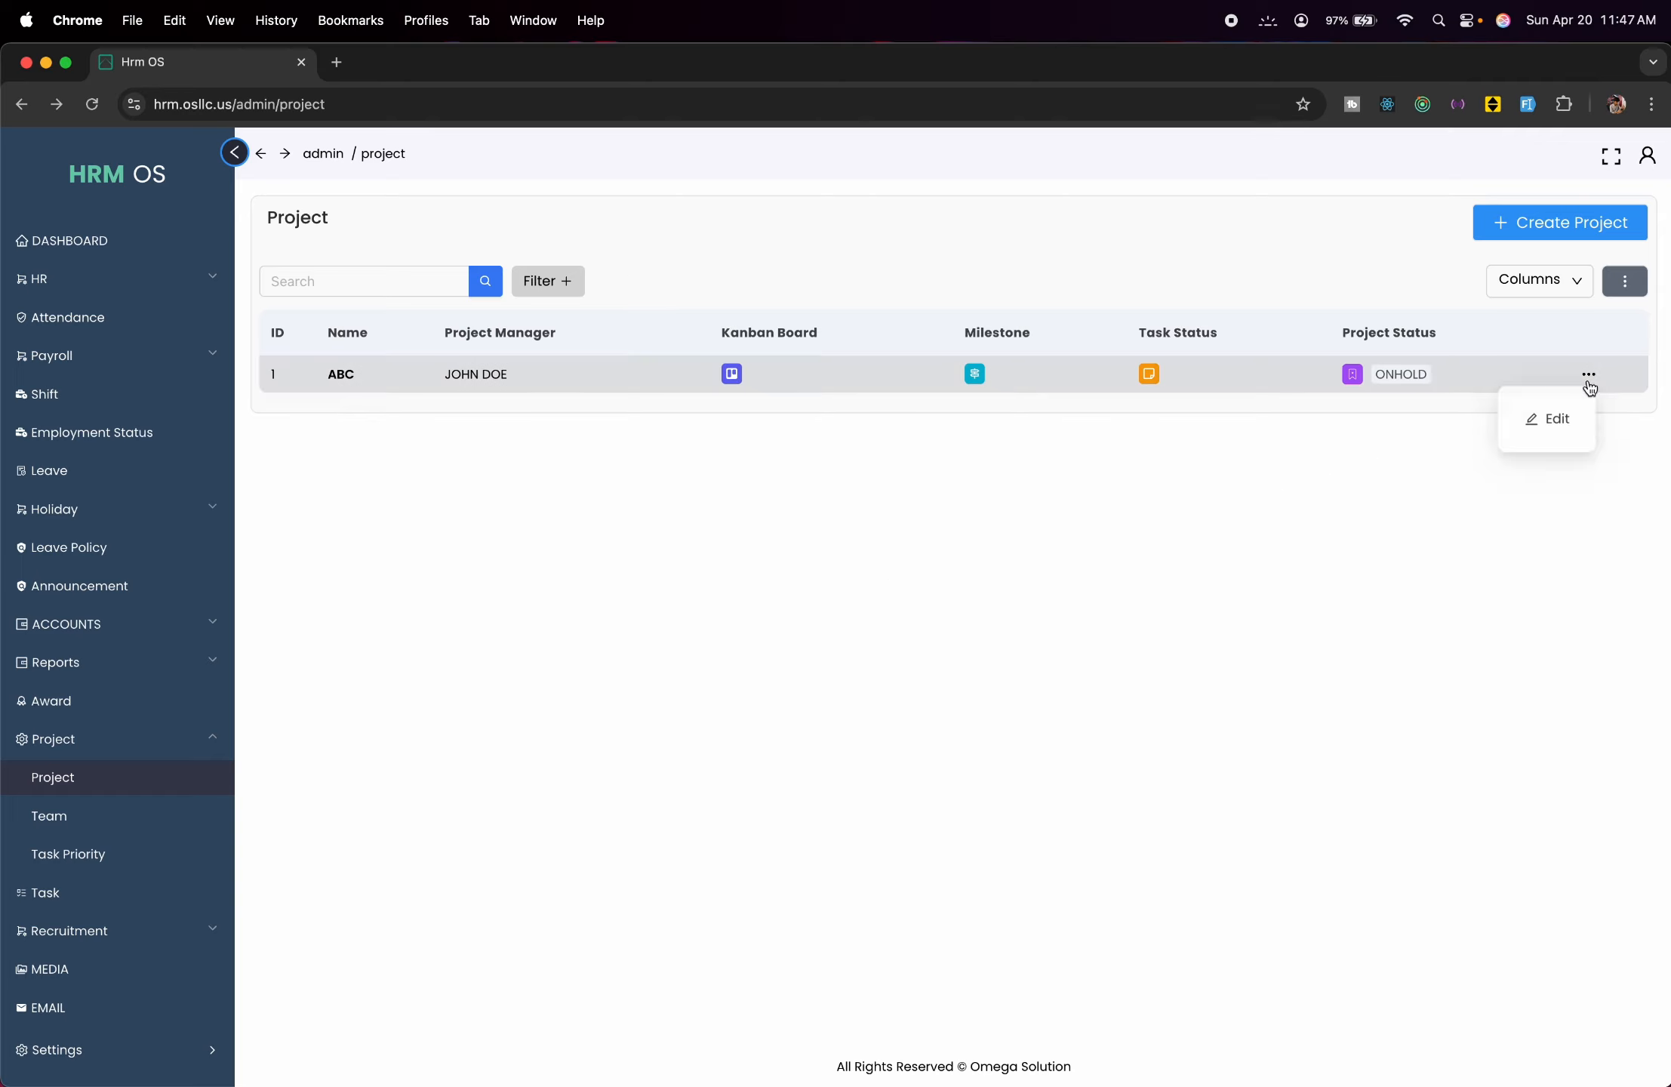
{"action": "left_click", "coordinate": [1558, 420]}
{"action": "left_click", "coordinate": [857, 497]}
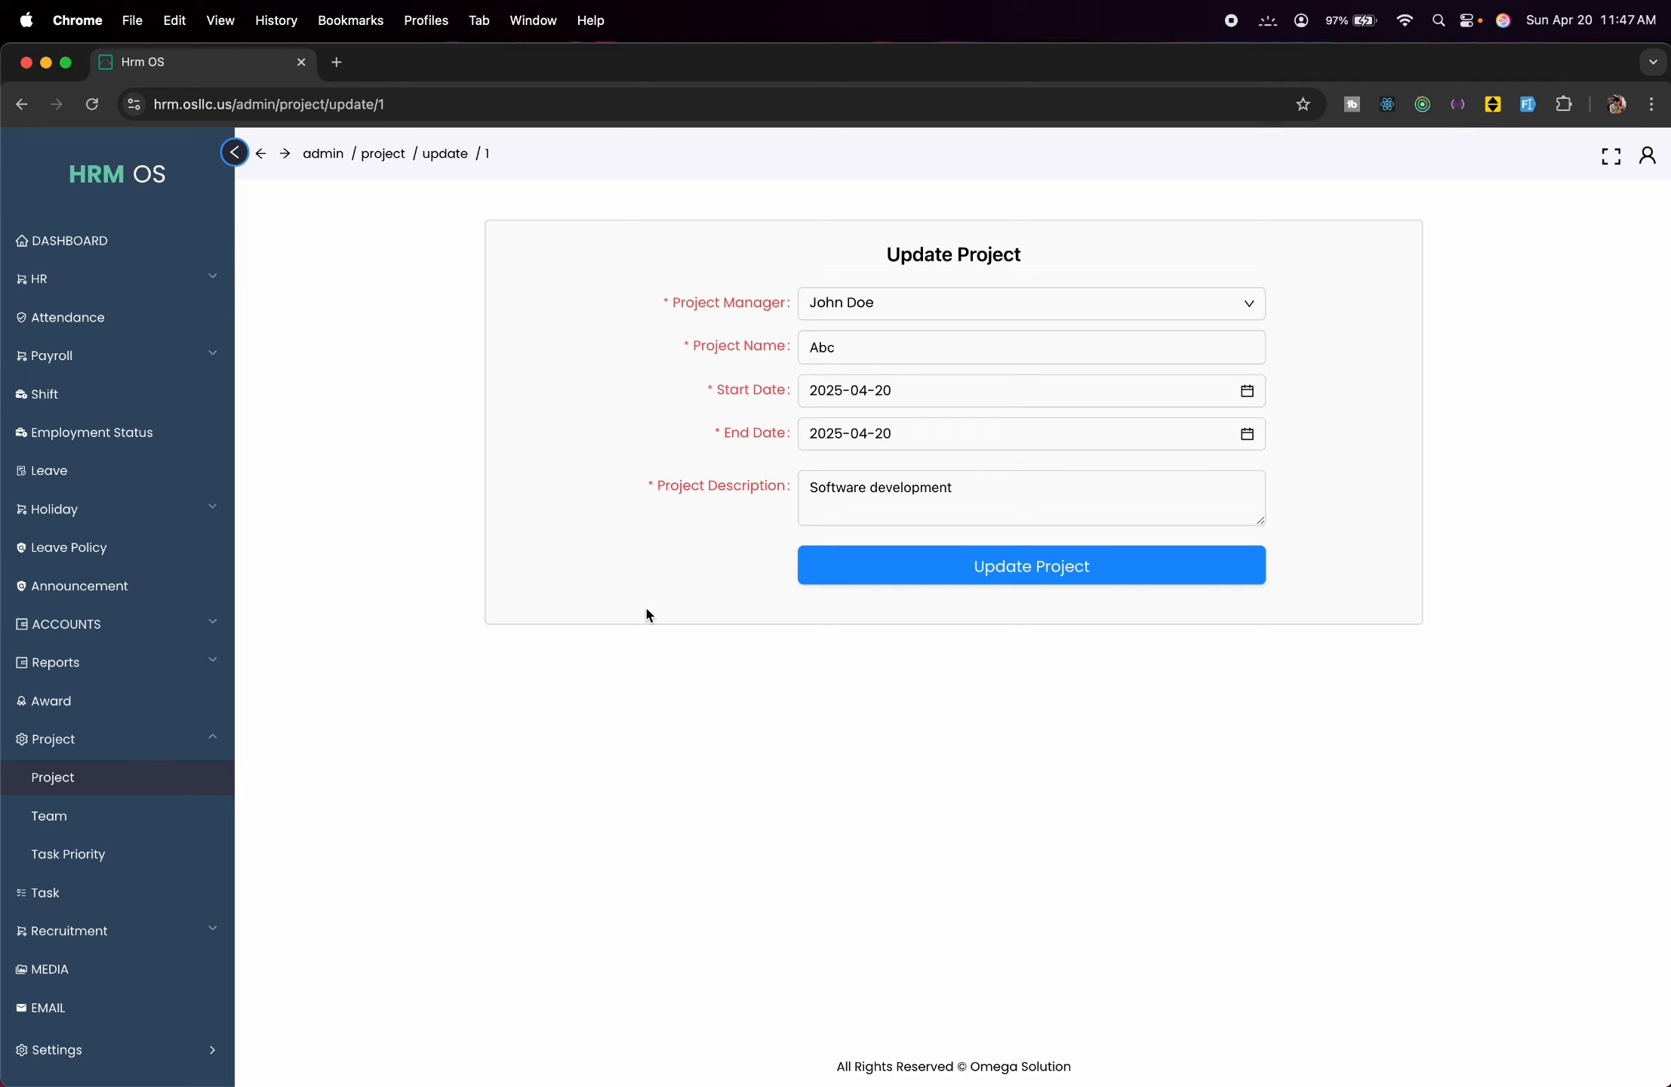
{"action": "left_click", "coordinate": [101, 825]}
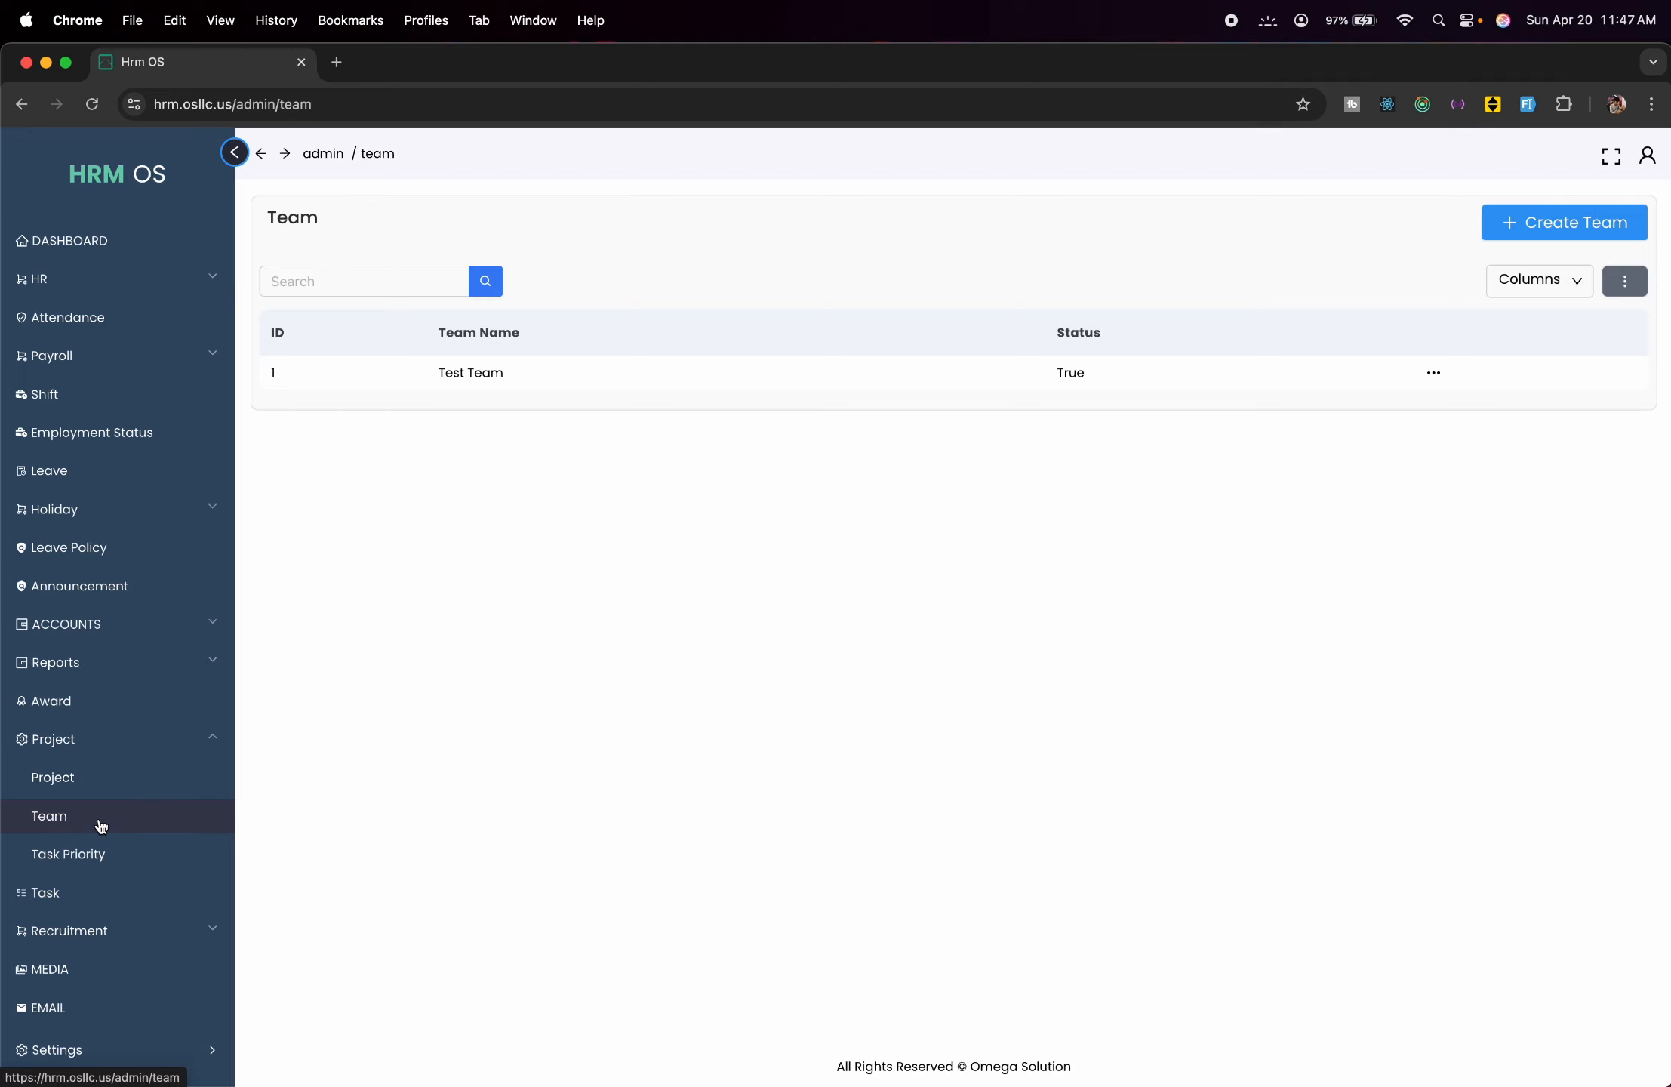
{"action": "left_click", "coordinate": [1508, 236]}
{"action": "left_click", "coordinate": [1478, 251]}
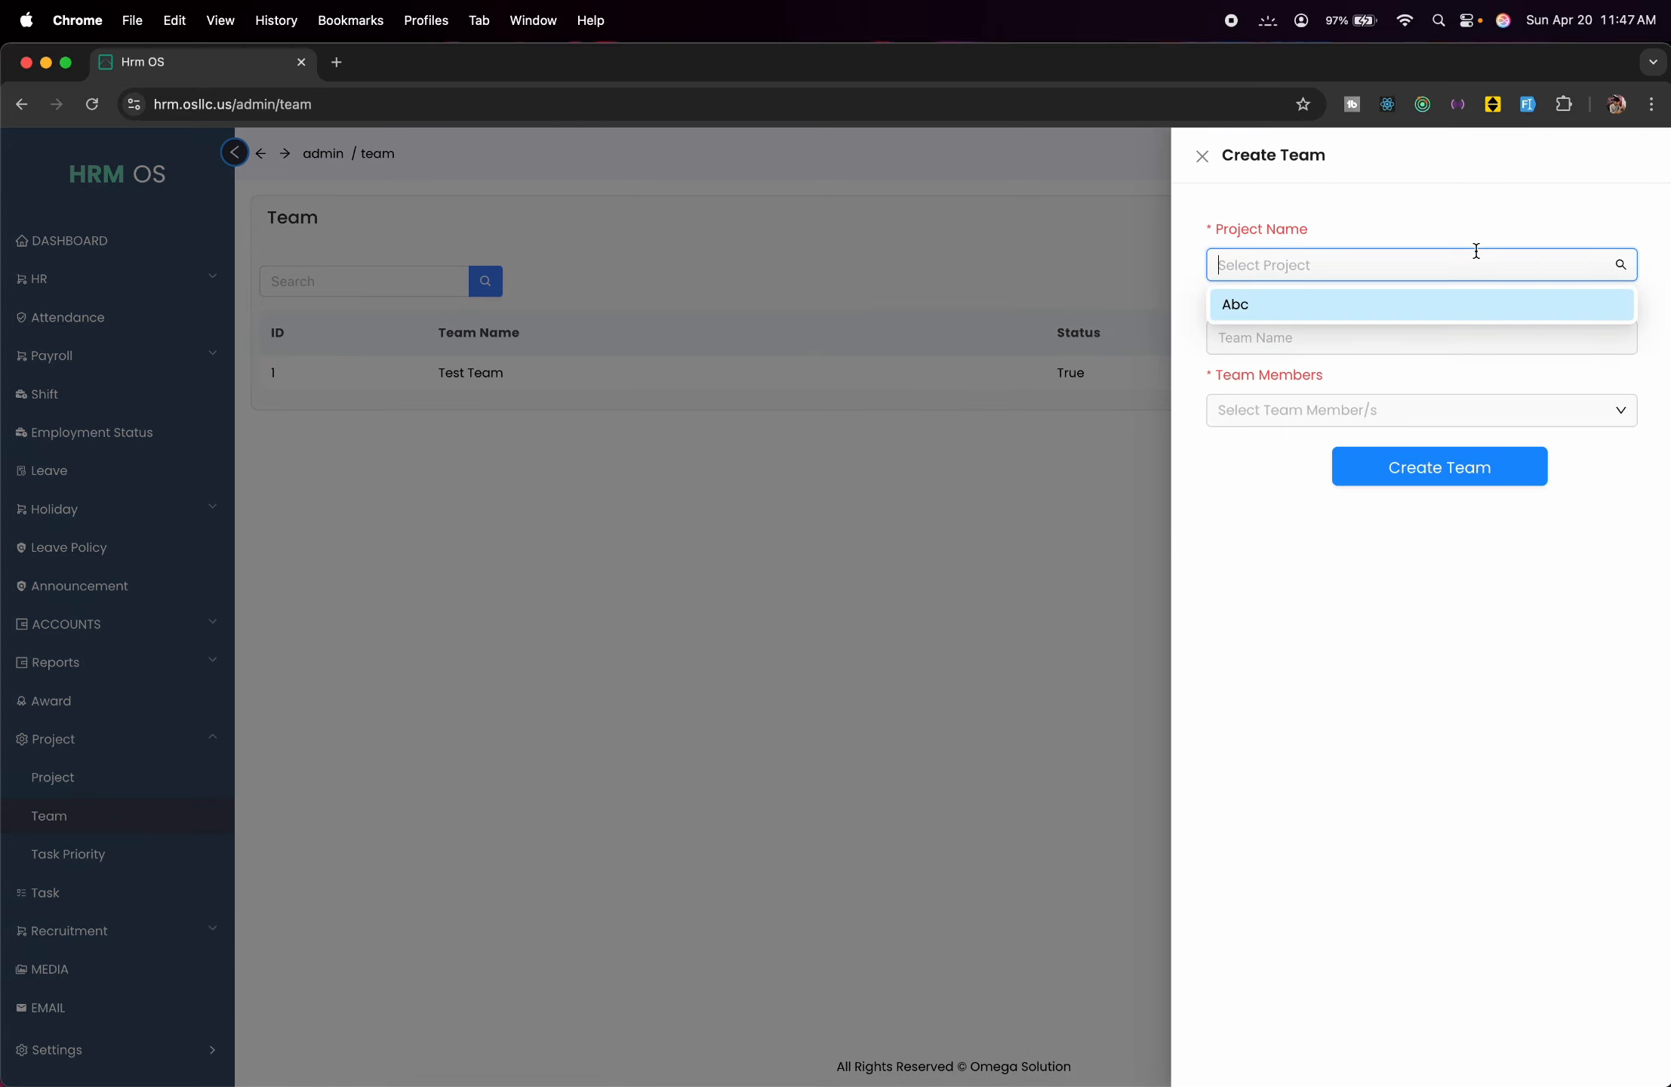
{"action": "left_click", "coordinate": [1404, 303]}
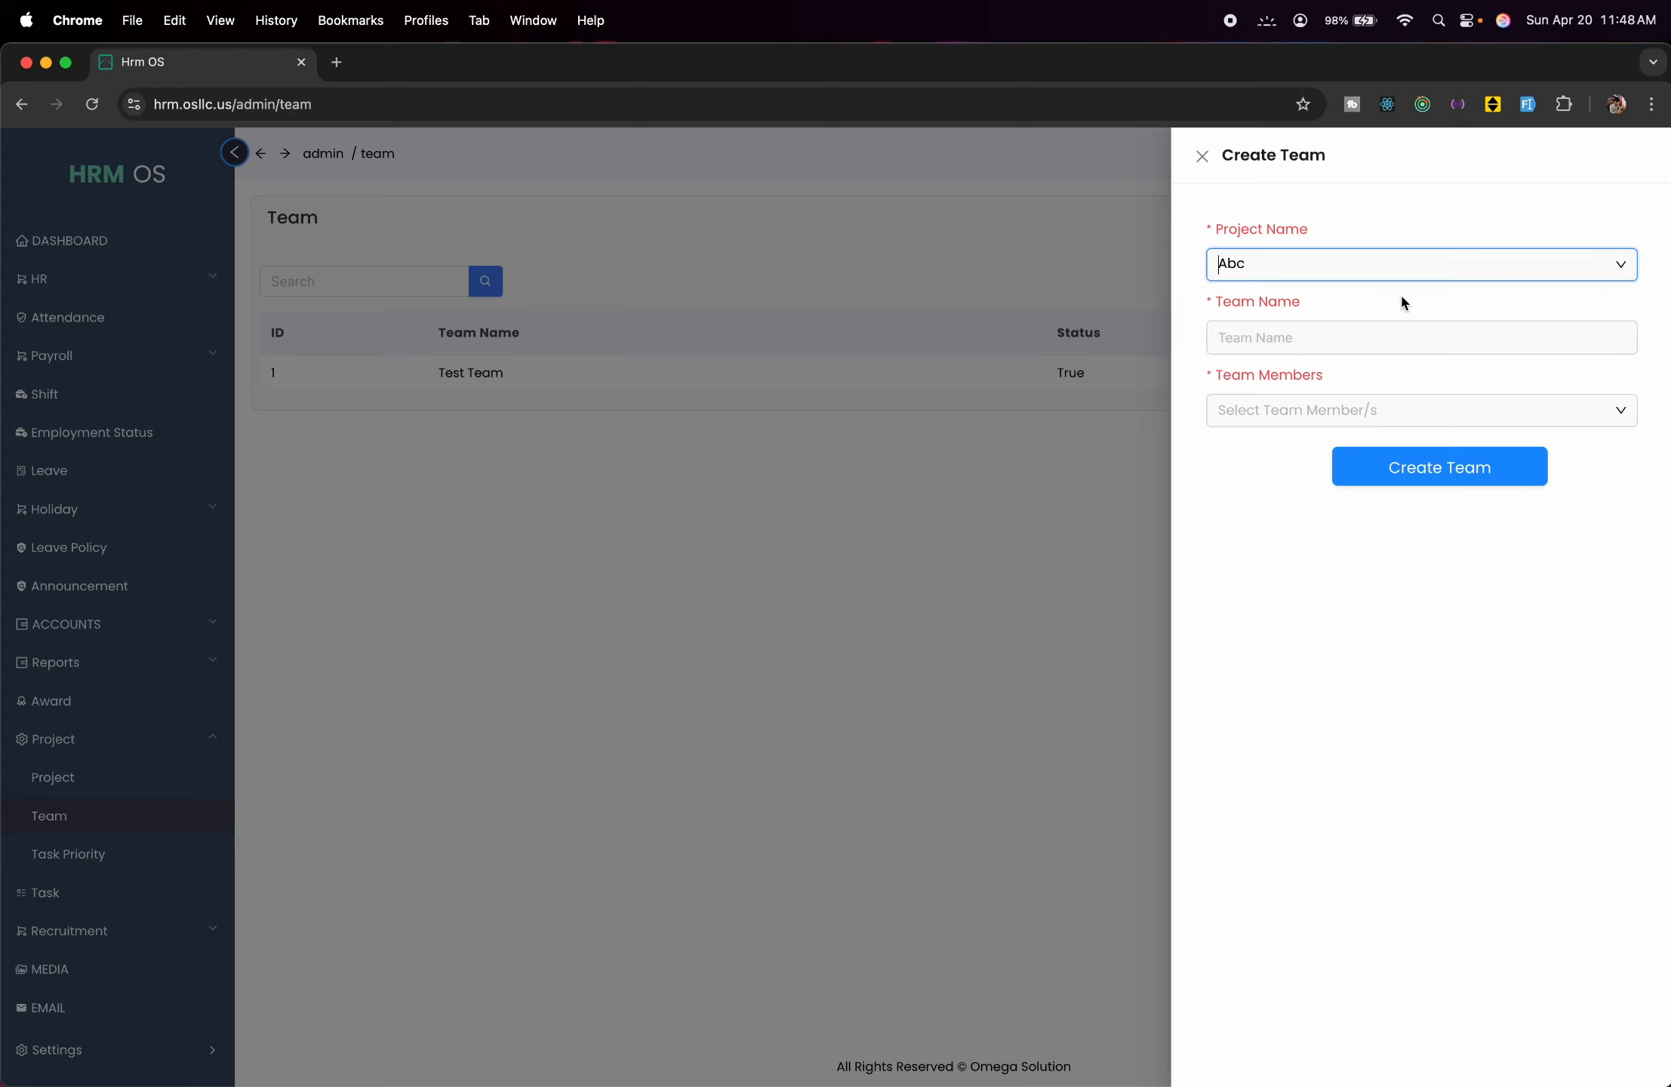
{"action": "left_click", "coordinate": [1407, 332]}
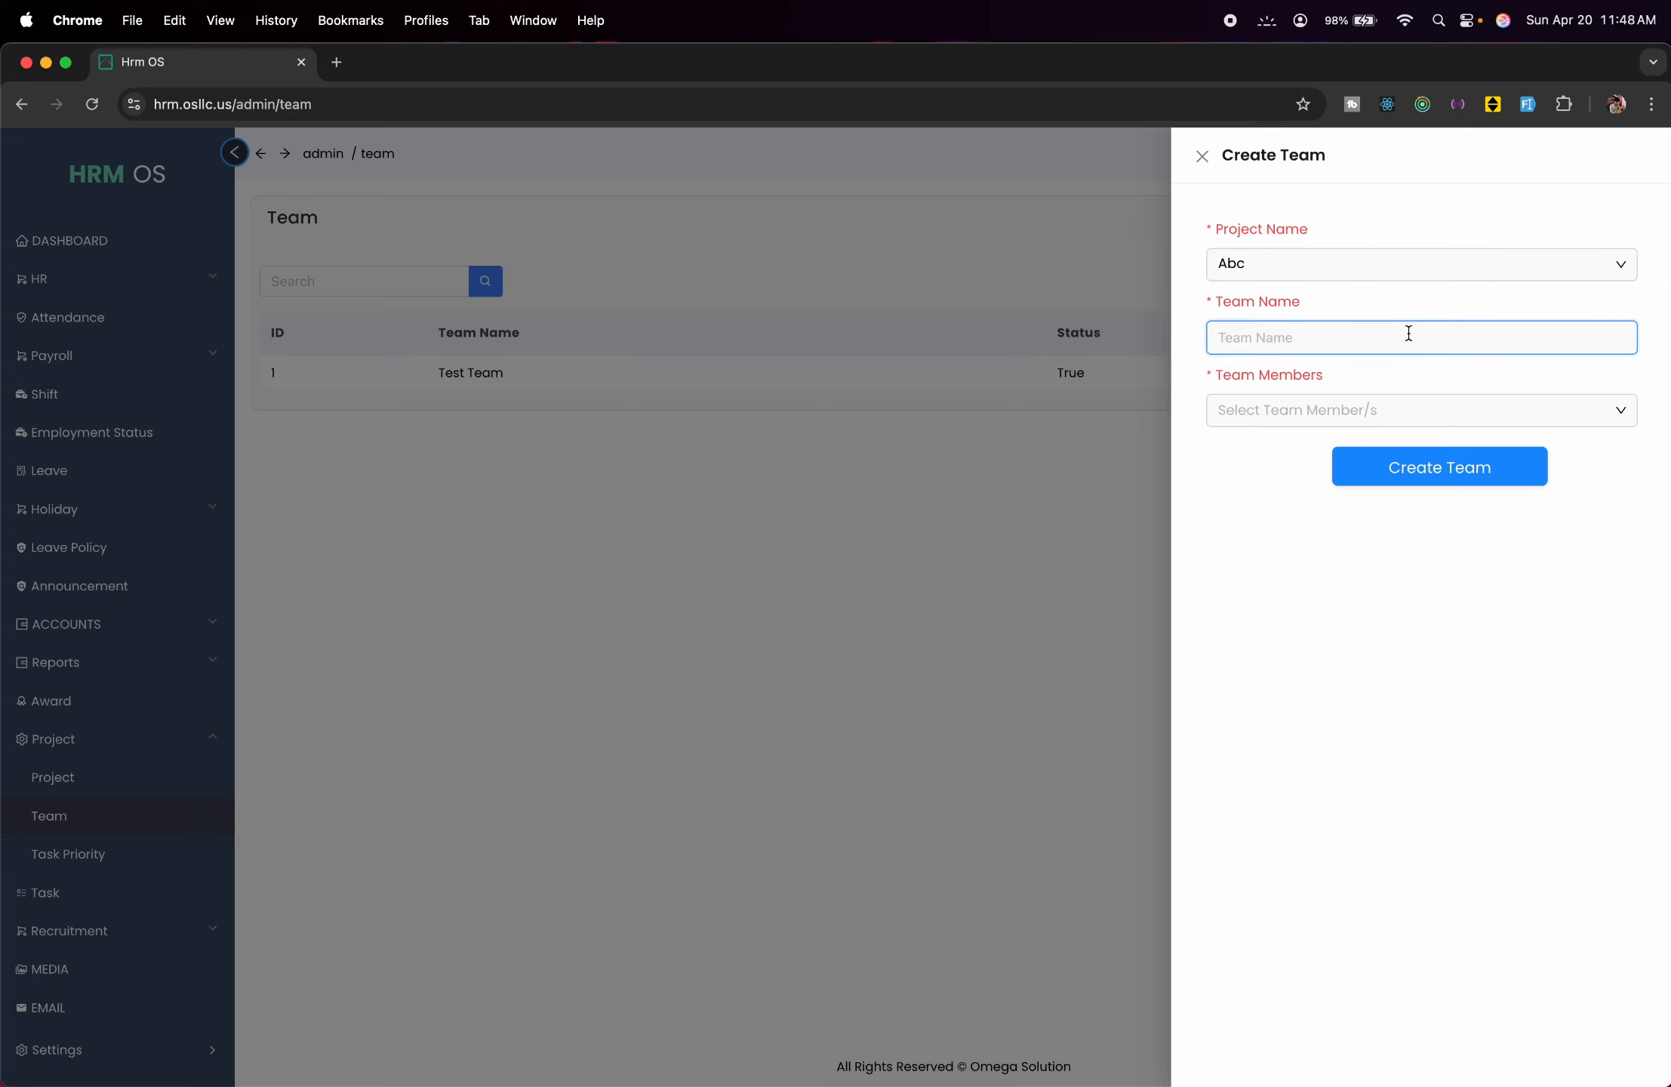
{"action": "left_click", "coordinate": [1382, 405]}
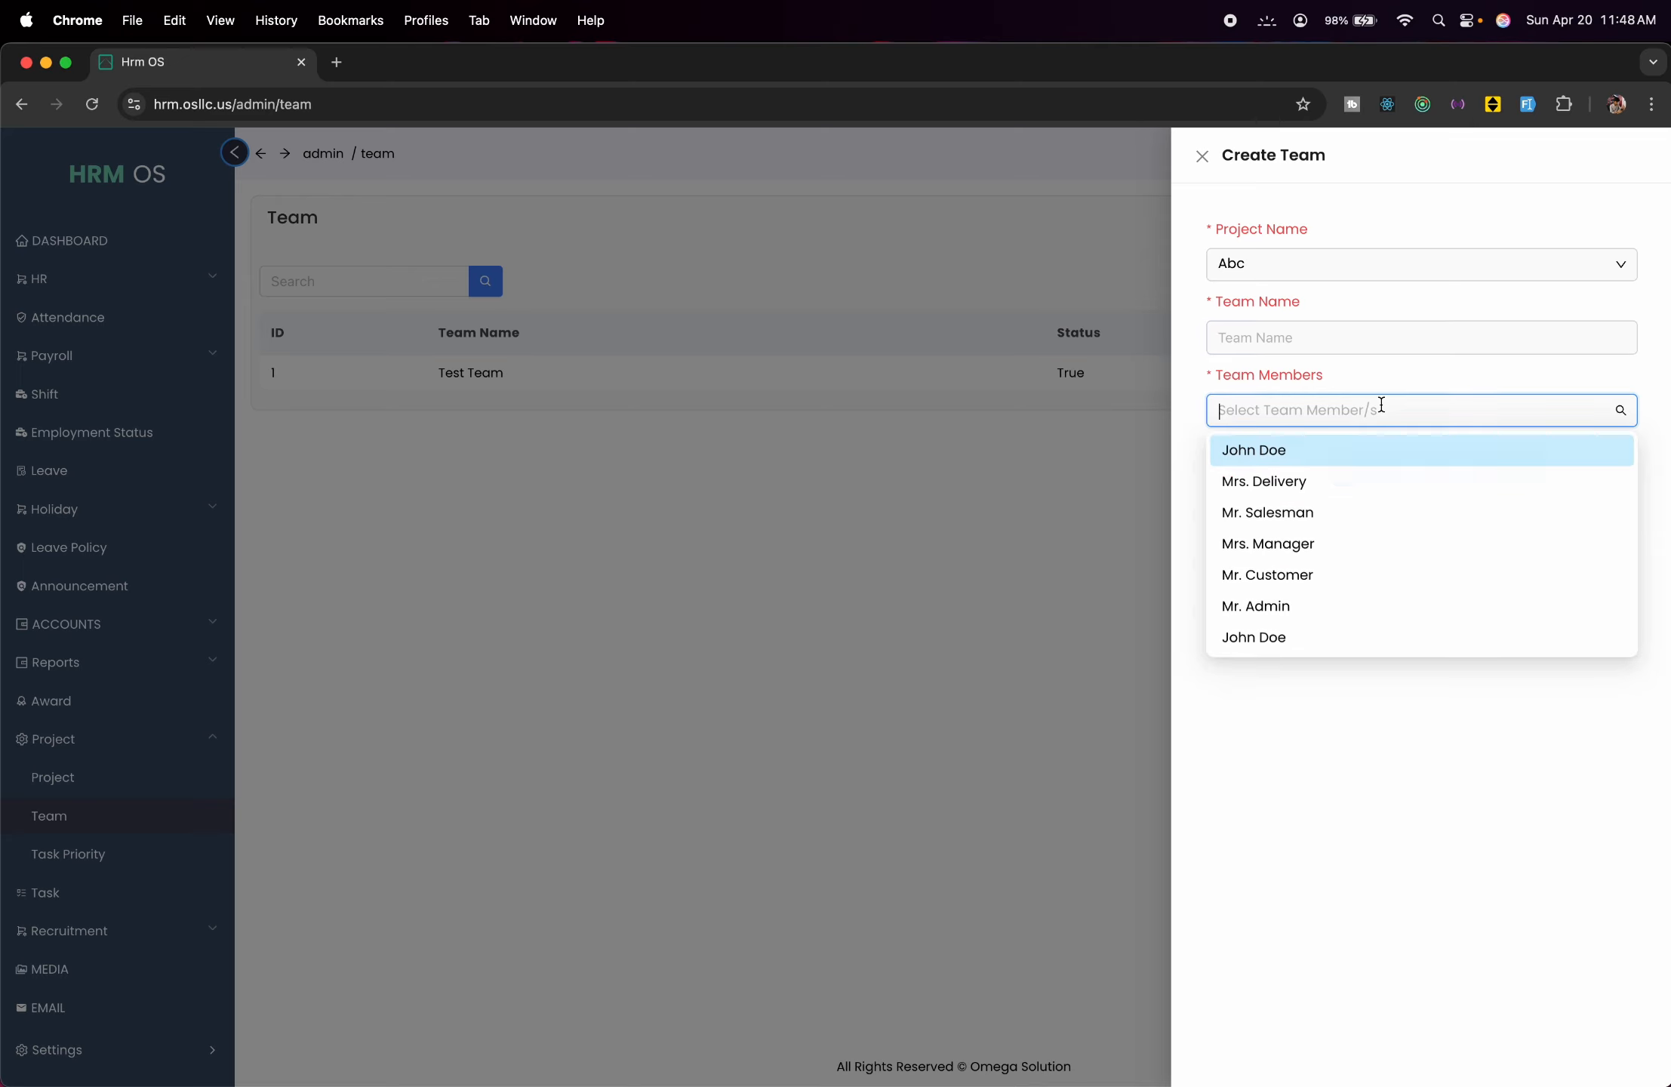
{"action": "left_click", "coordinate": [1042, 500]}
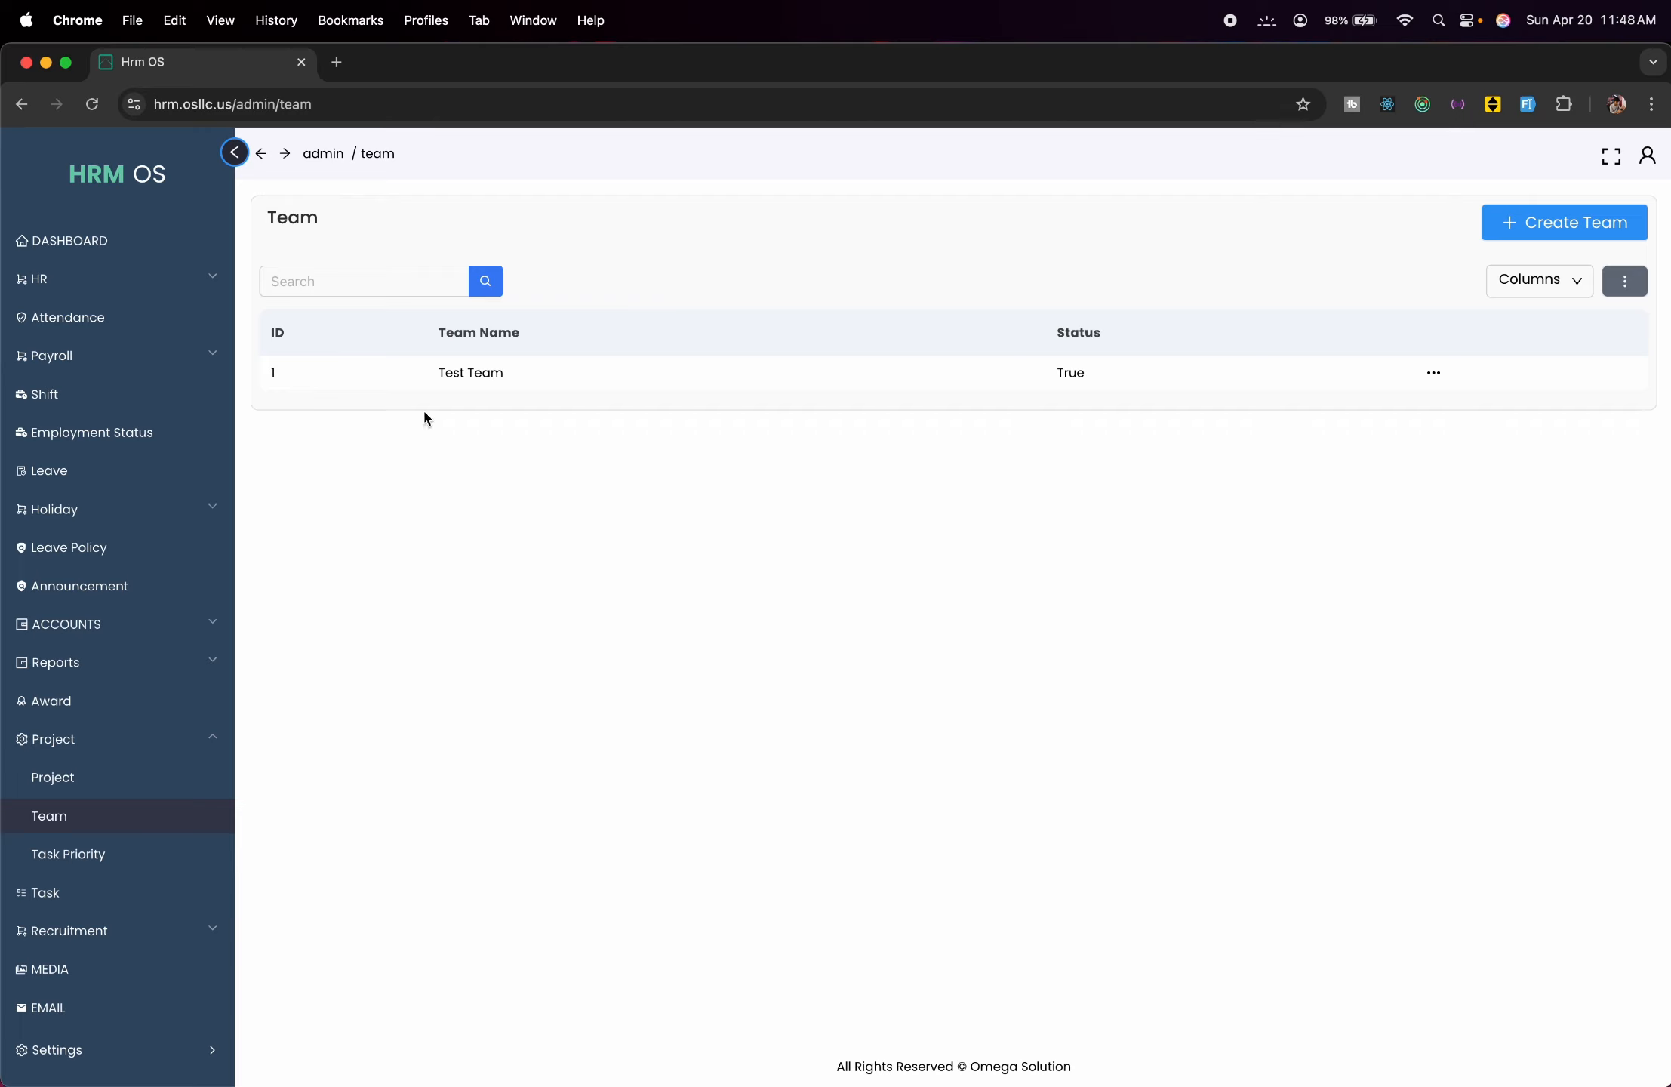
Look over the Task Priority list and its unsaved create form, then open the Task page with Task 1.
{"action": "left_click", "coordinate": [49, 752]}
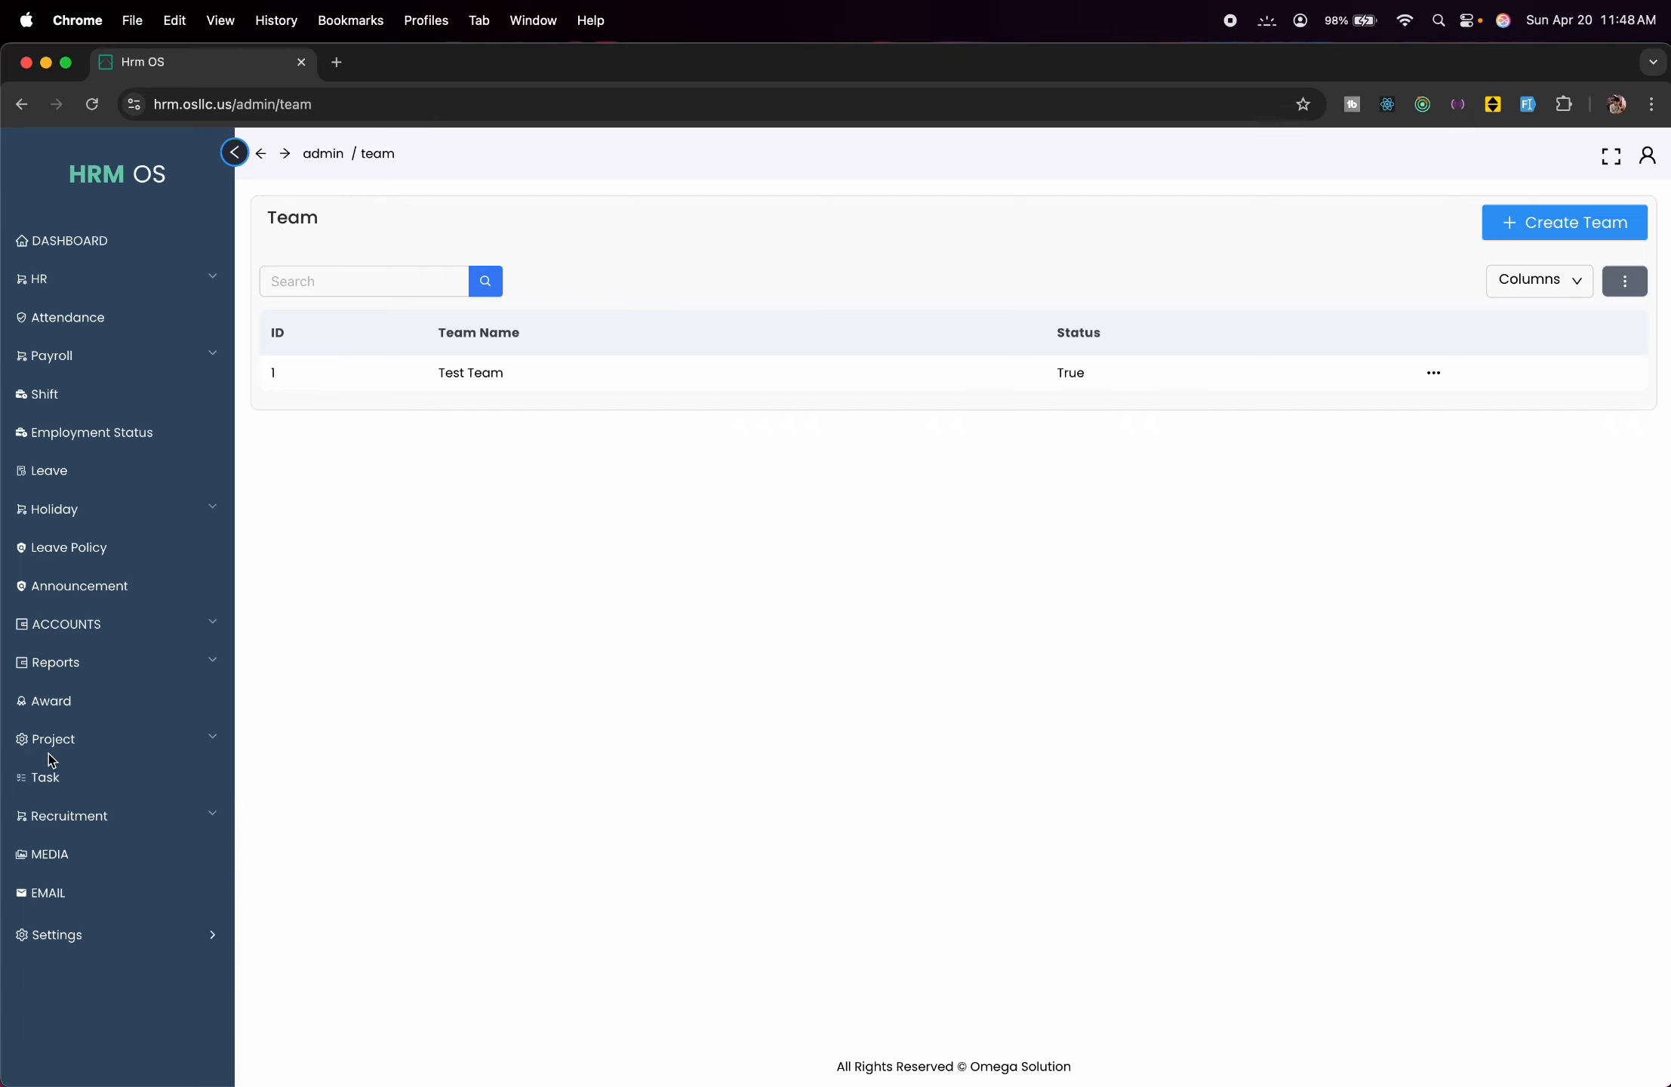
{"action": "left_click", "coordinate": [51, 751]}
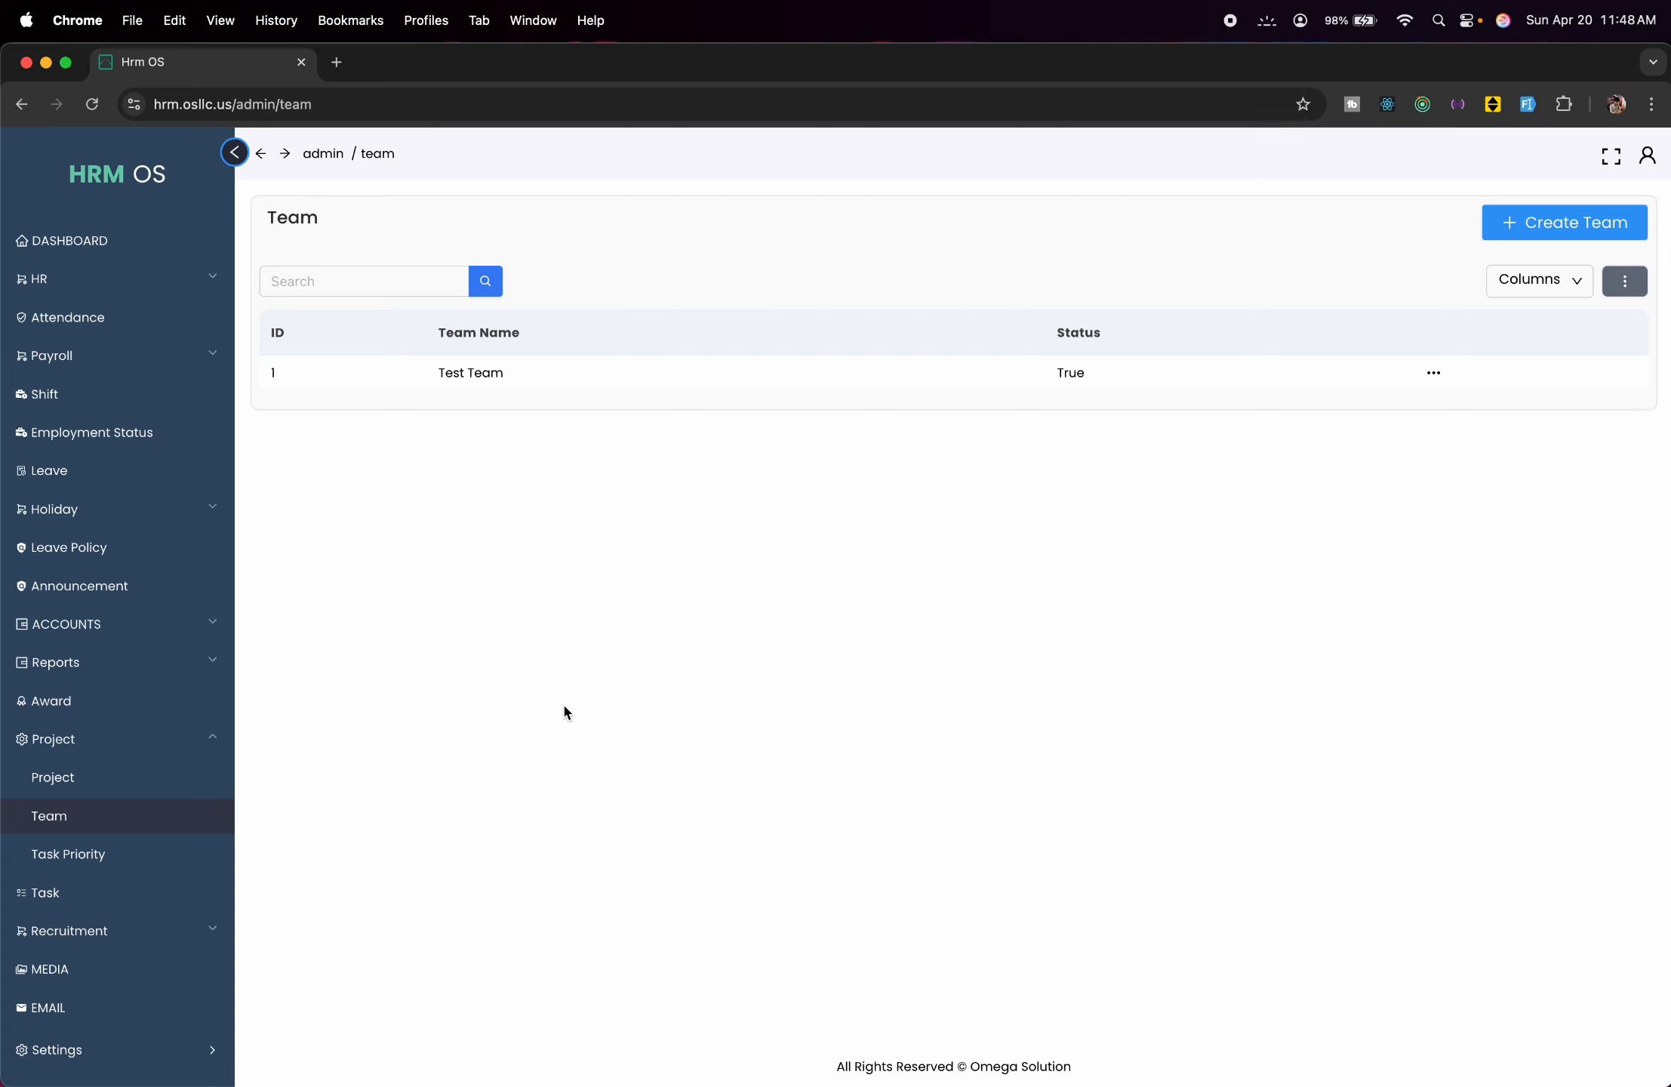
{"action": "left_click", "coordinate": [137, 856]}
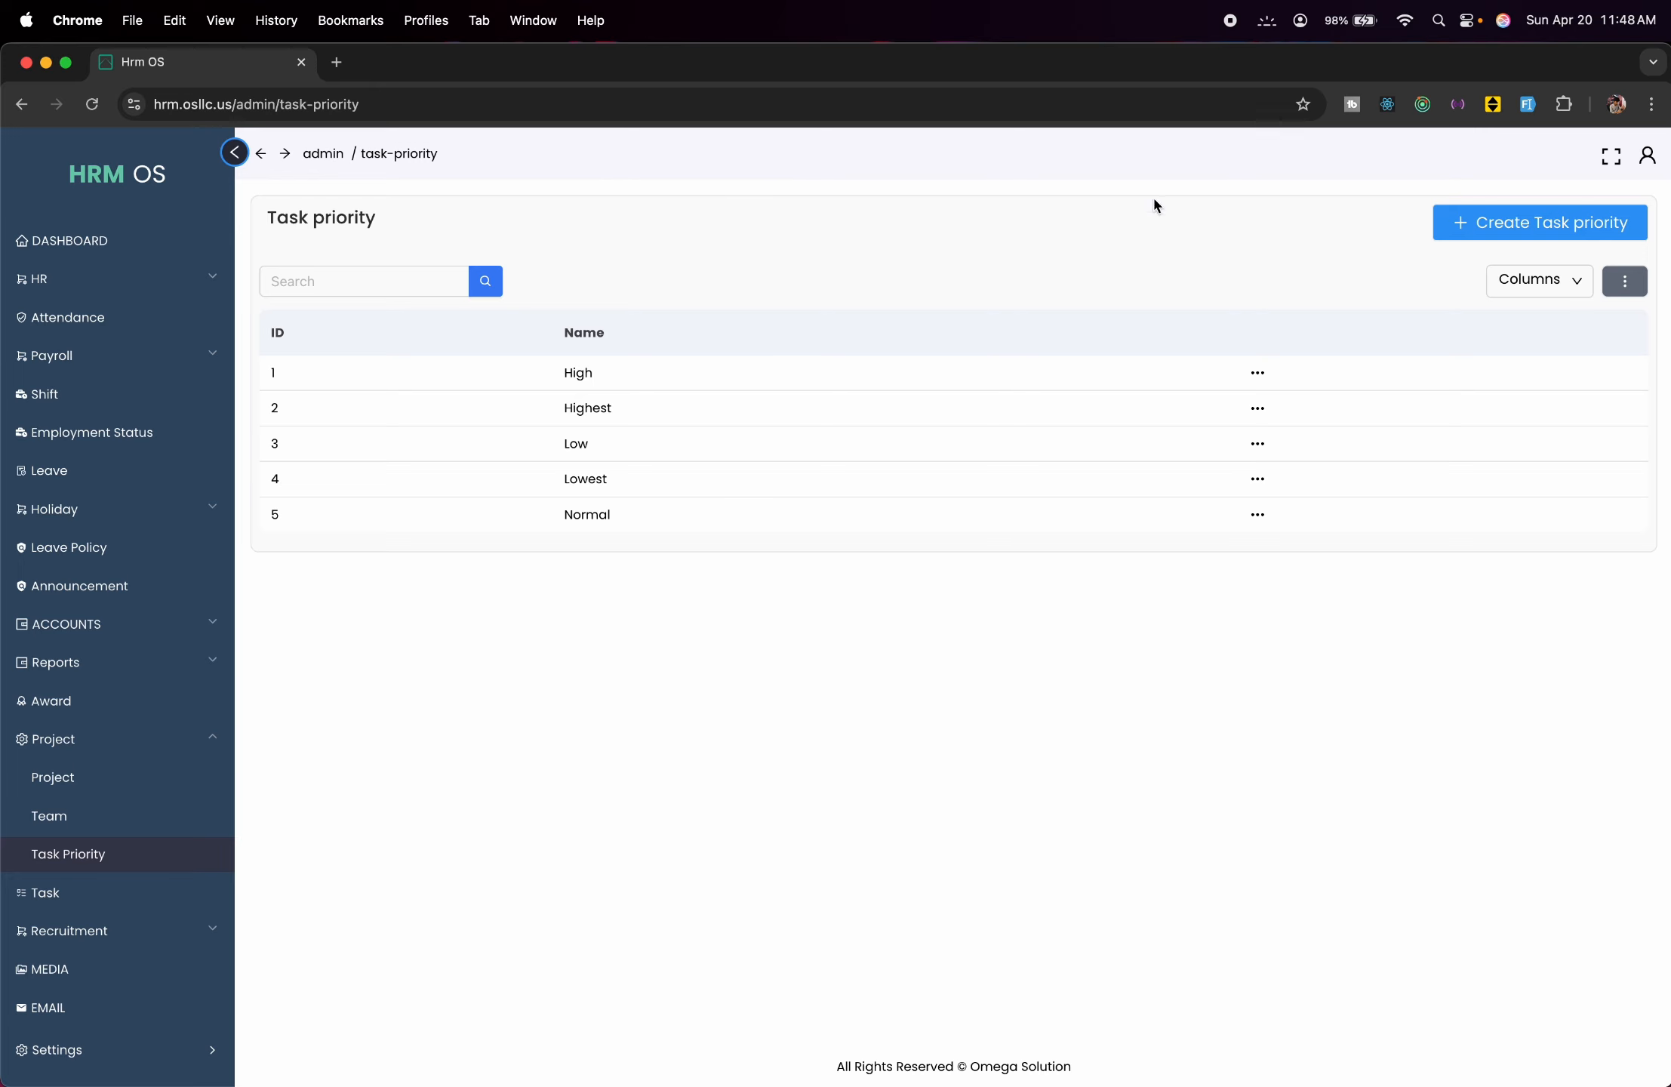
{"action": "left_click", "coordinate": [1462, 219]}
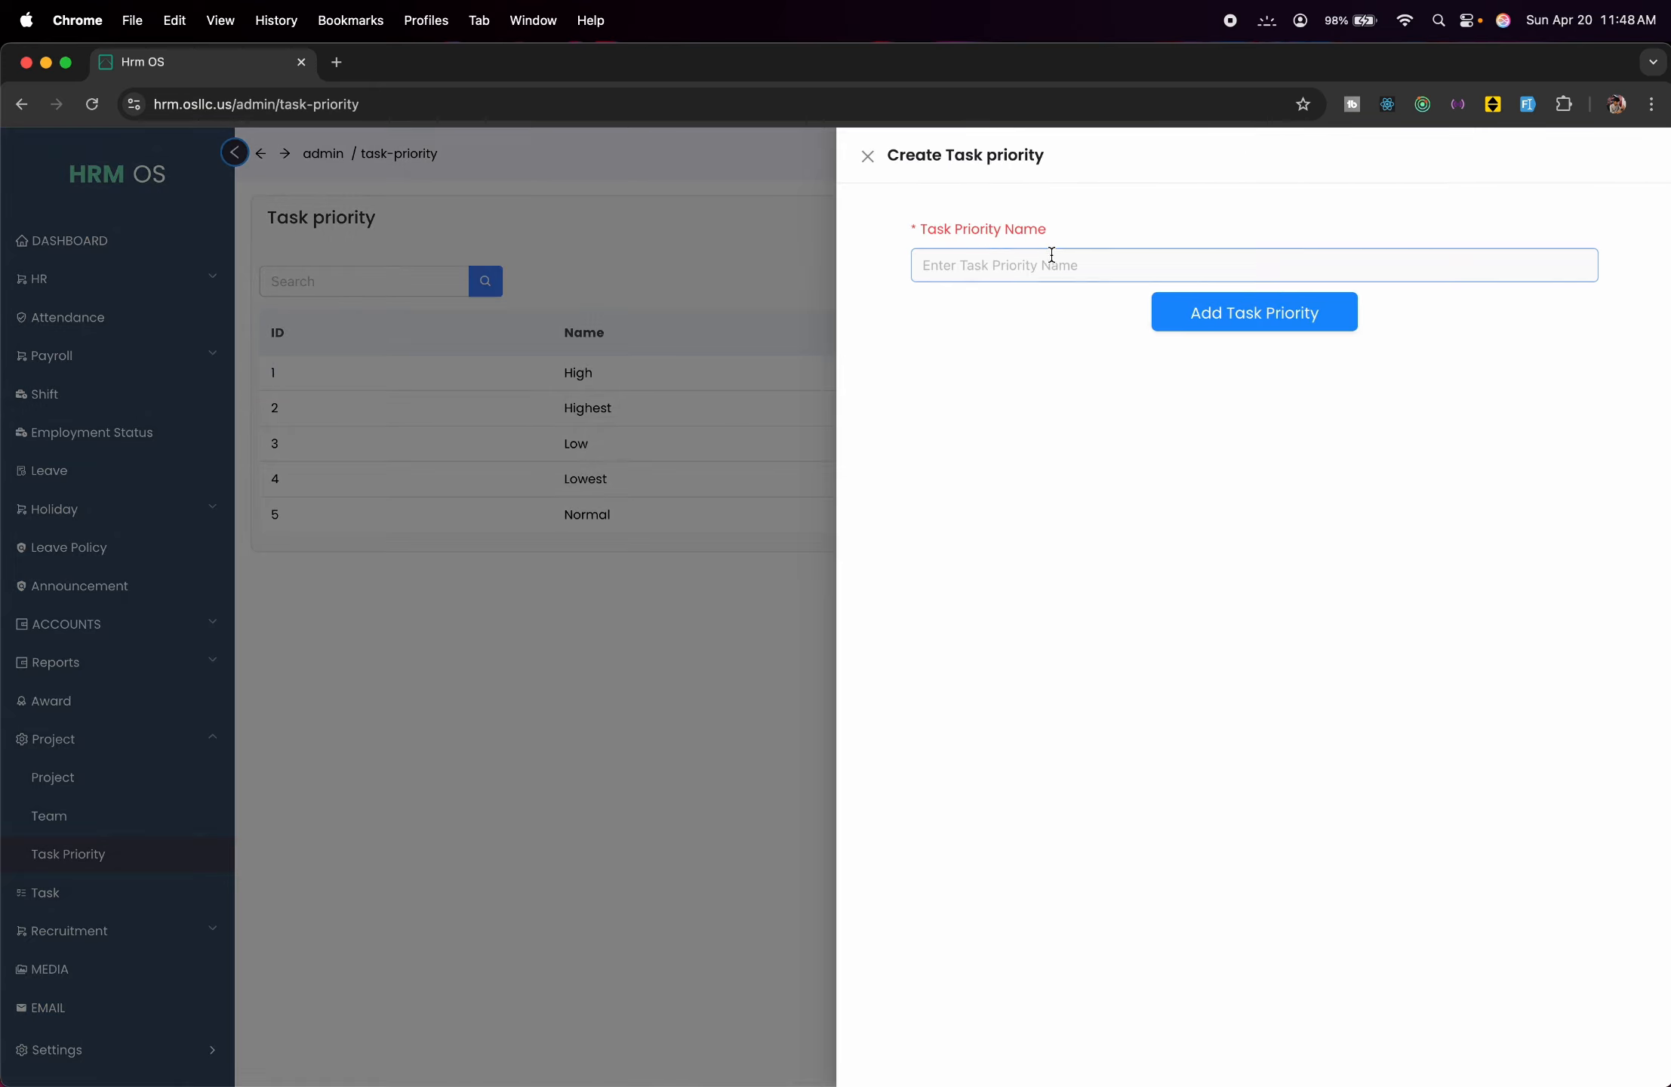
{"action": "left_click", "coordinate": [848, 265]}
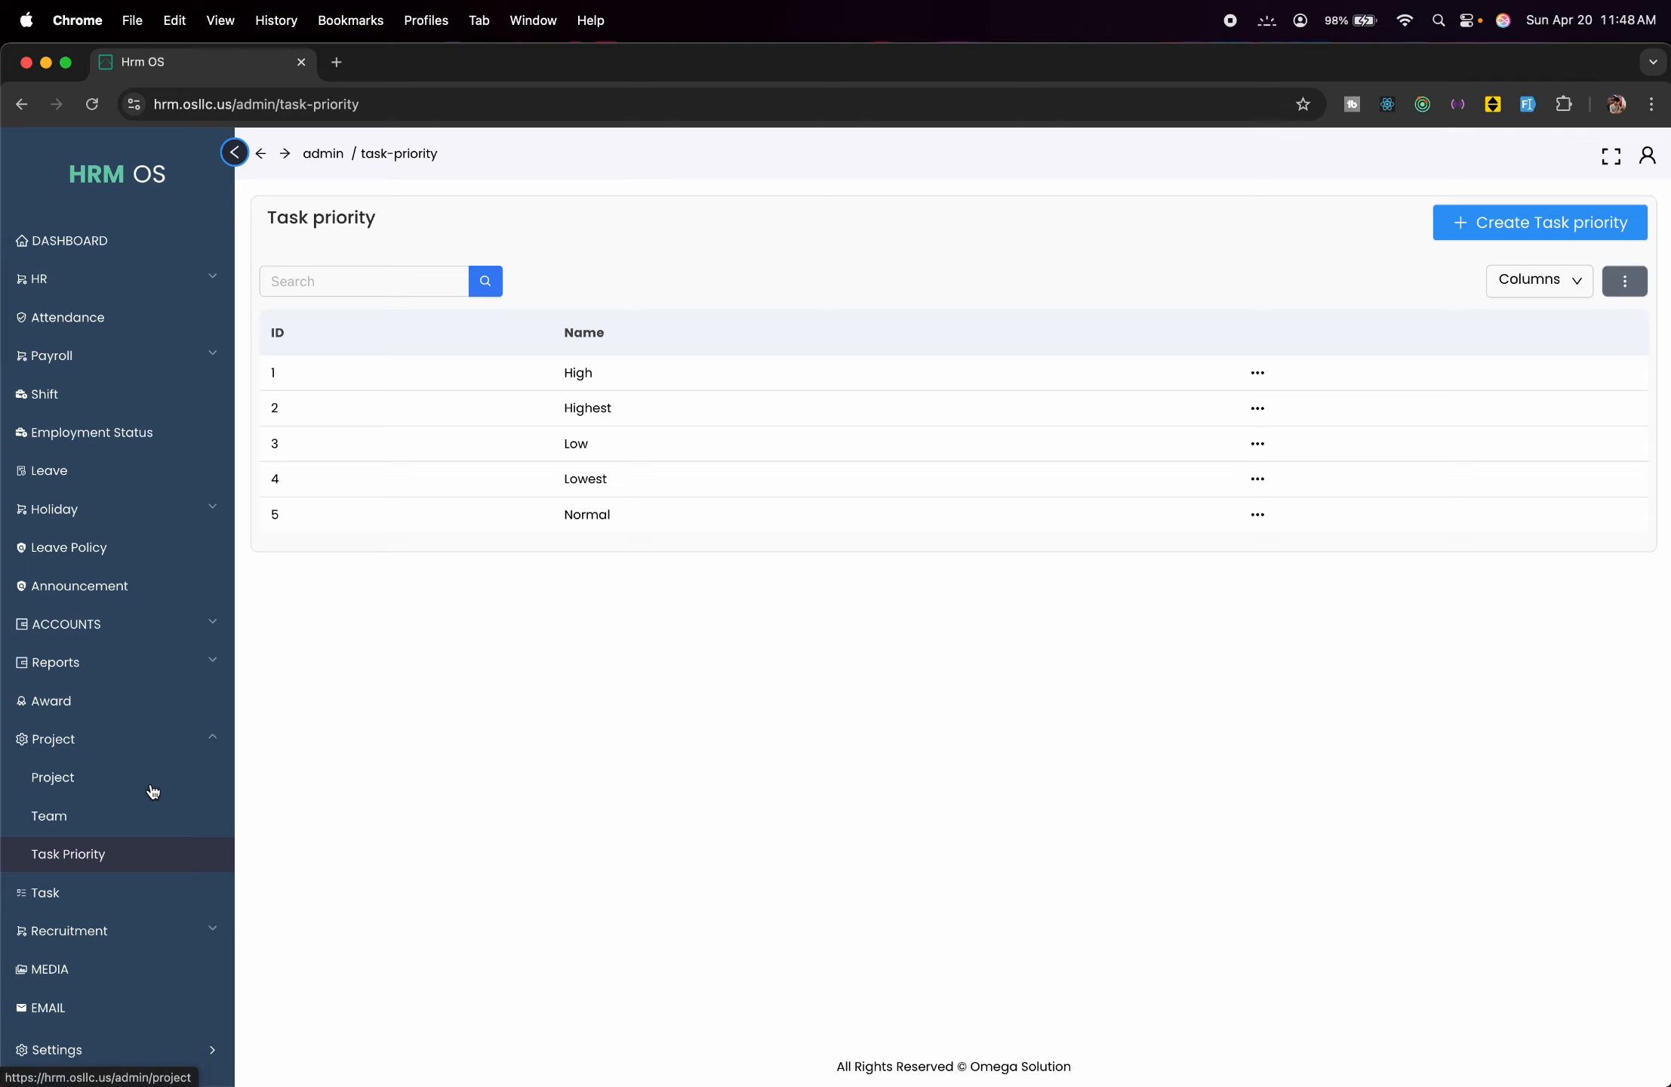
{"action": "left_click", "coordinate": [164, 898]}
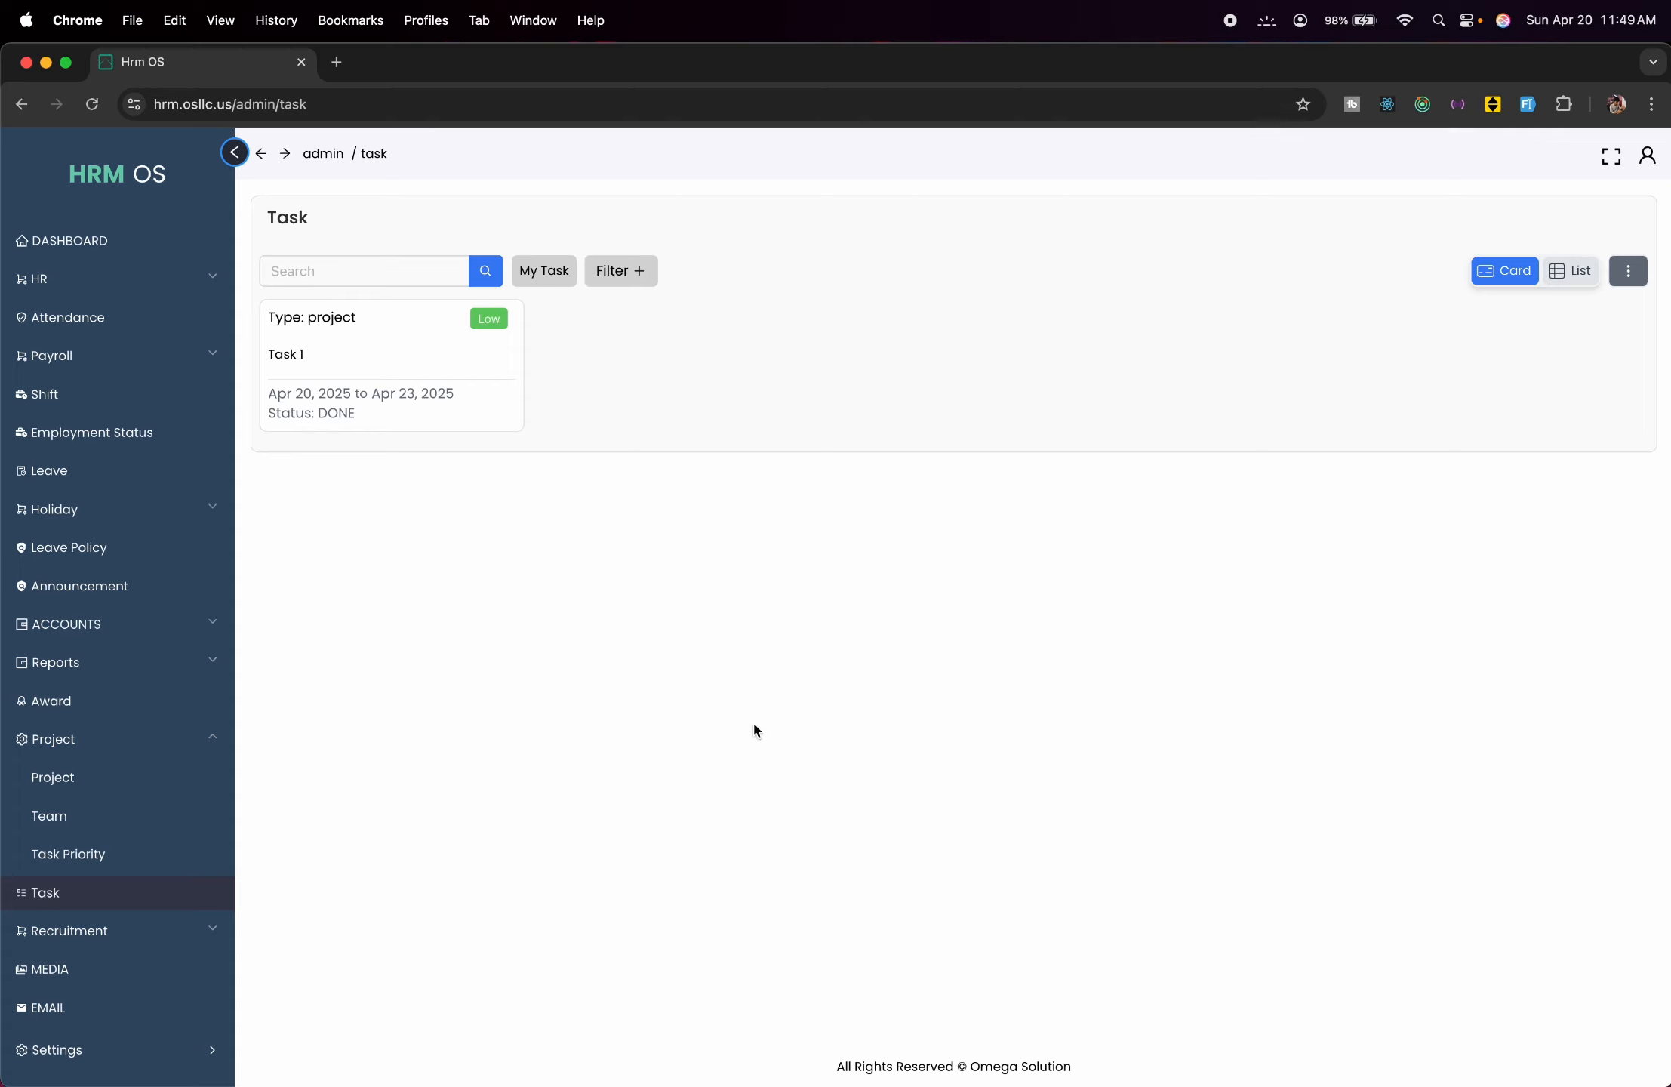
Create the job category 'Software Dev.' under Recruitment > Job Category.
{"action": "left_click", "coordinate": [123, 936]}
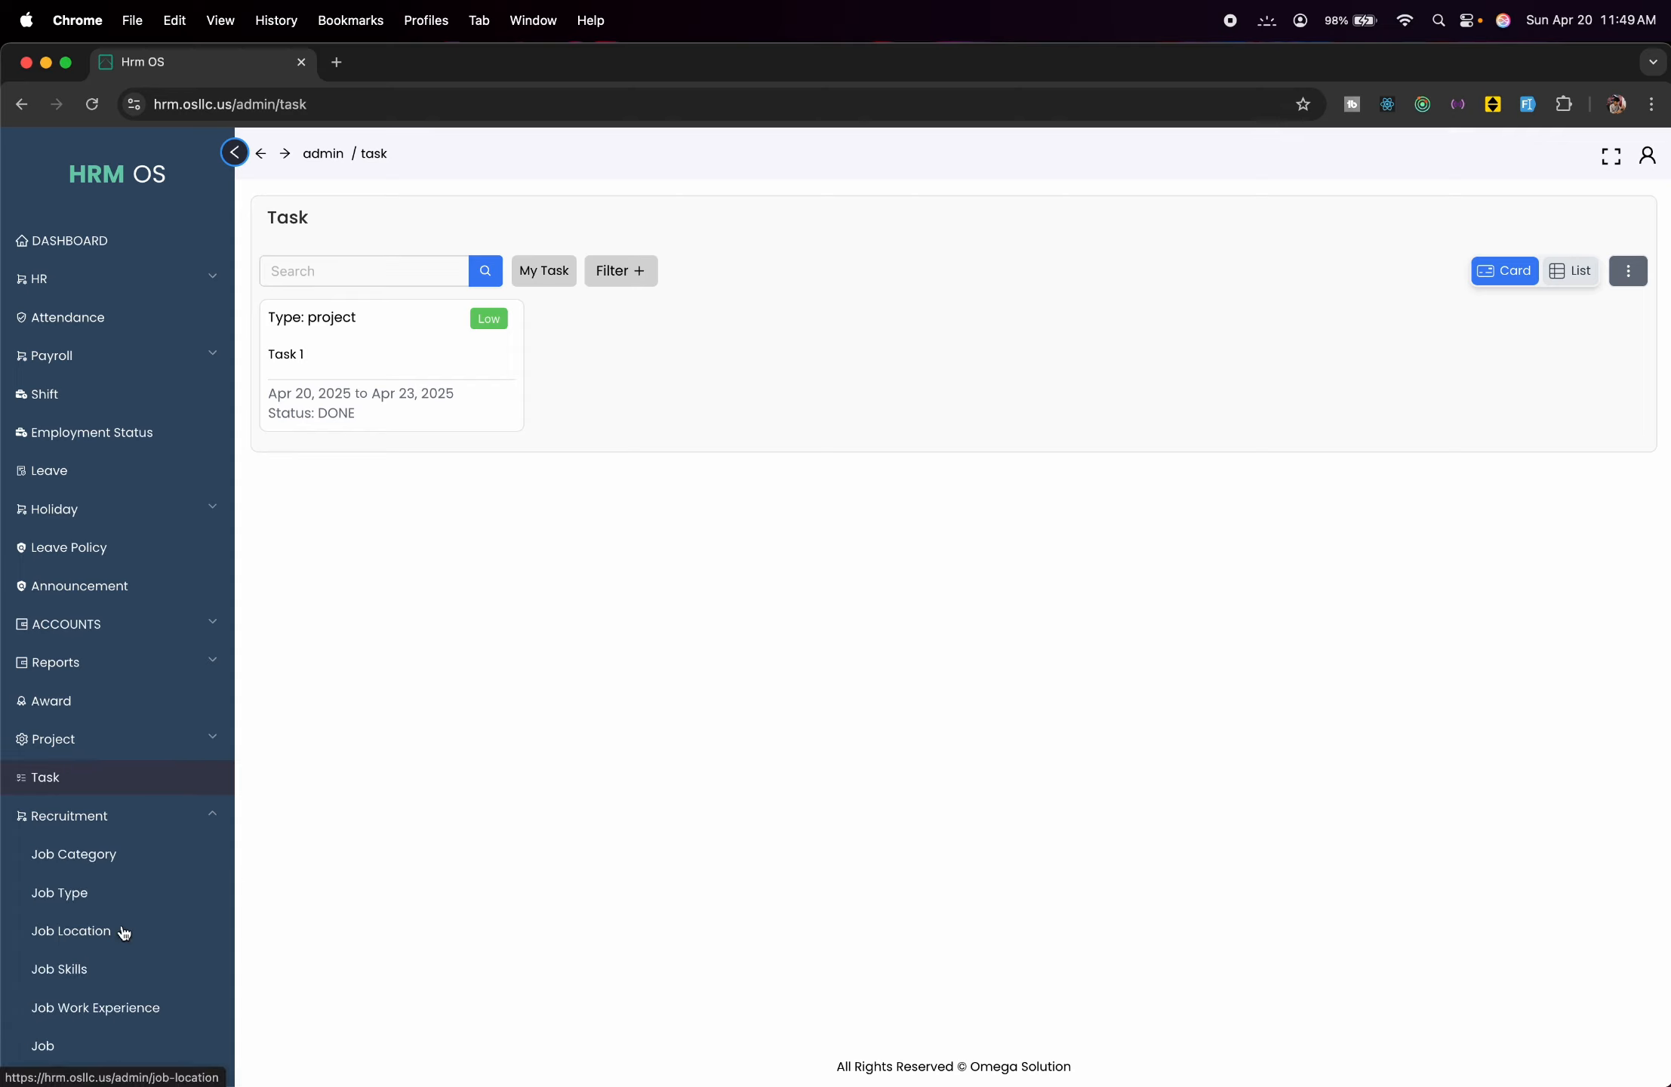
{"action": "scroll", "coordinate": [140, 875], "scroll_direction": "down", "scroll_amount": 3}
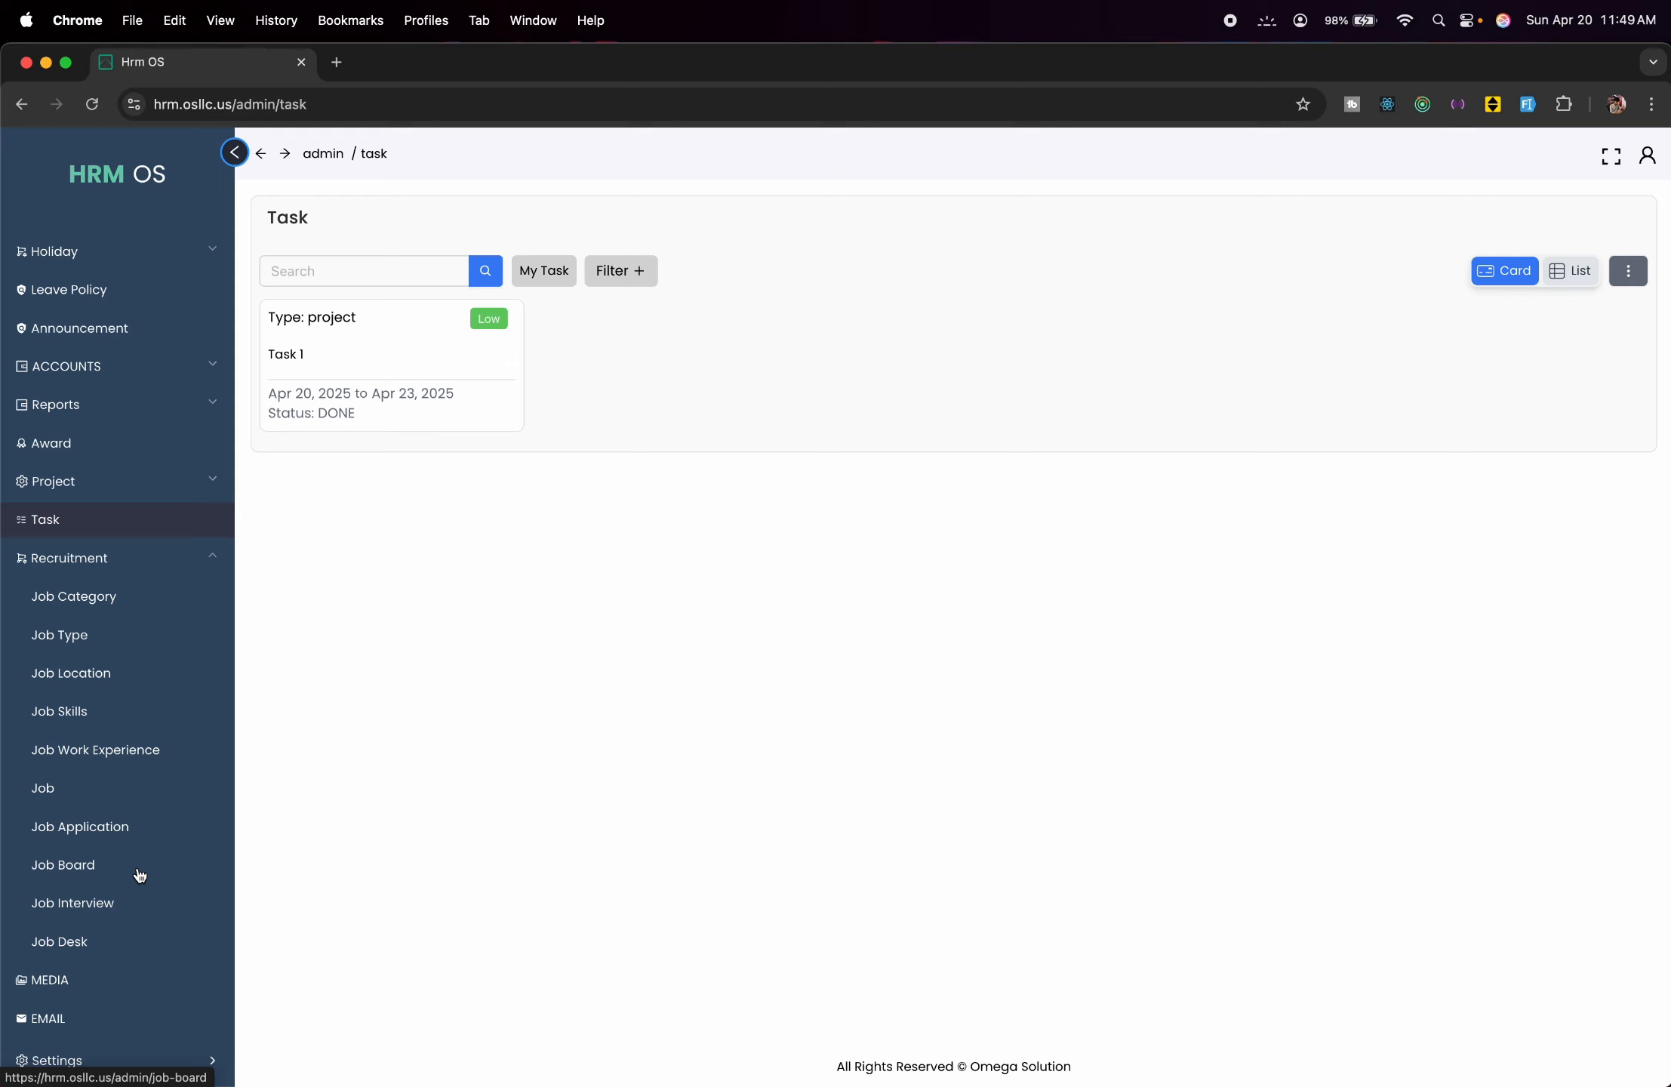
{"action": "left_click", "coordinate": [113, 600]}
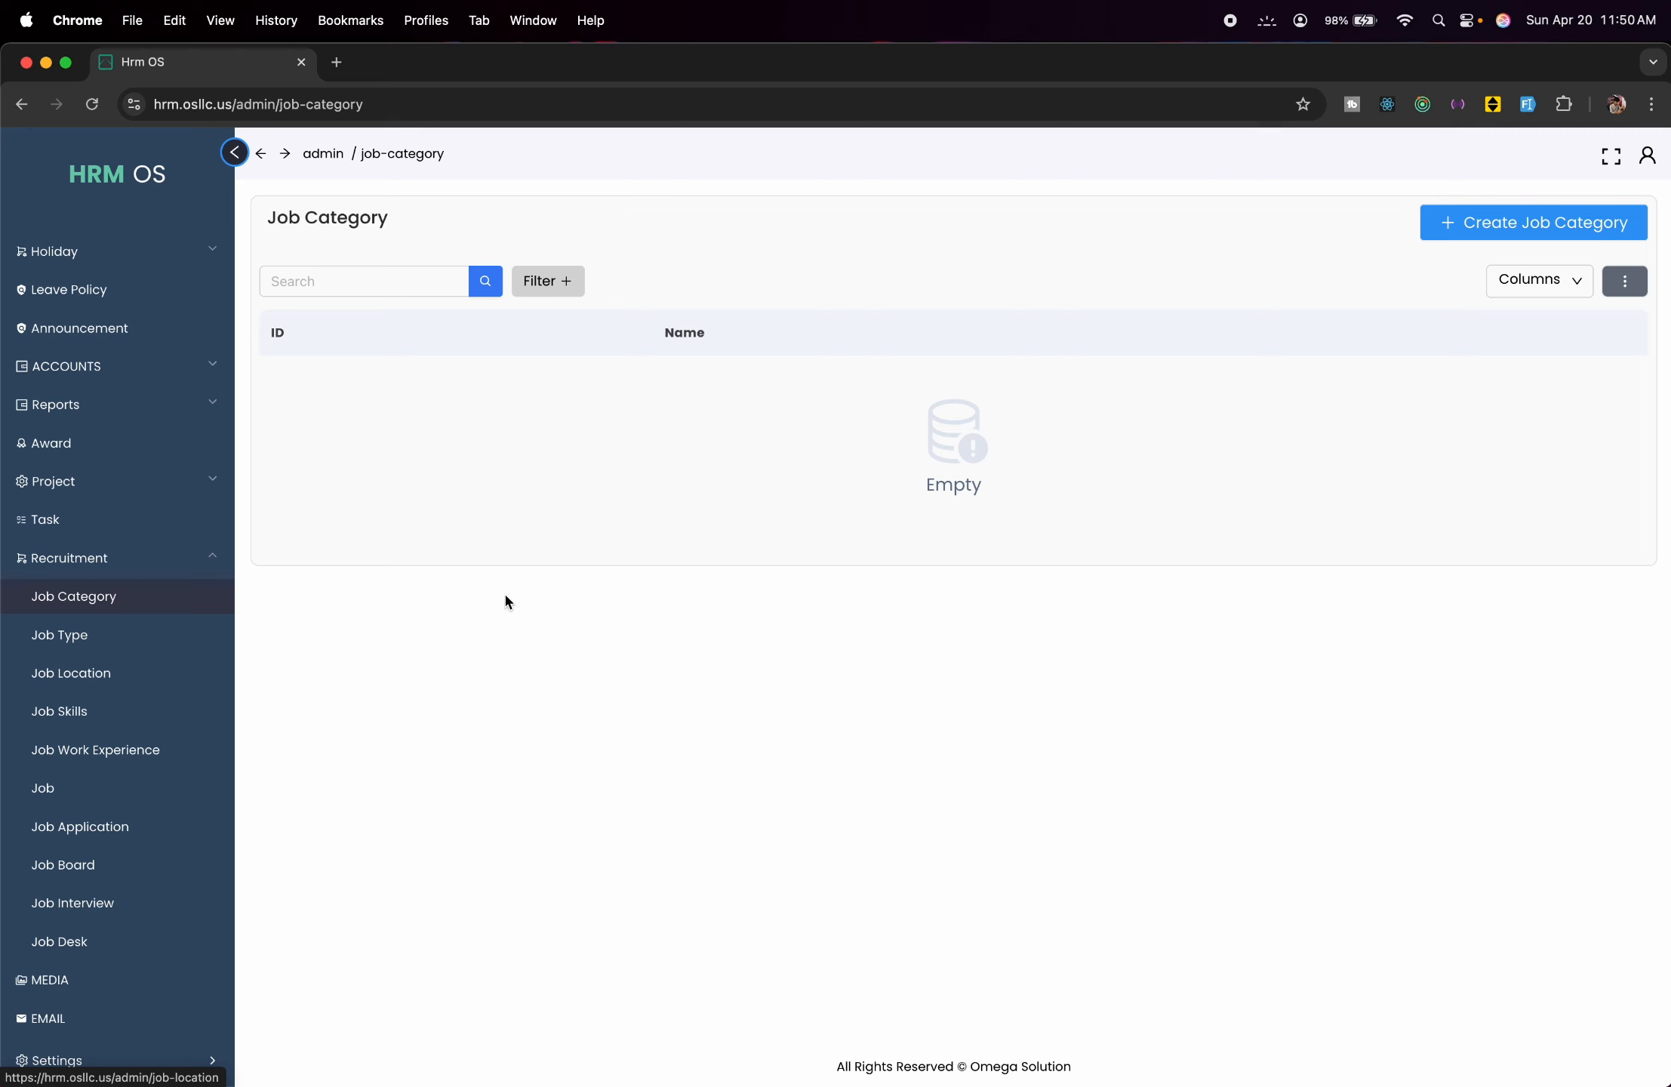
{"action": "left_click", "coordinate": [1476, 220]}
{"action": "left_click", "coordinate": [1301, 237]}
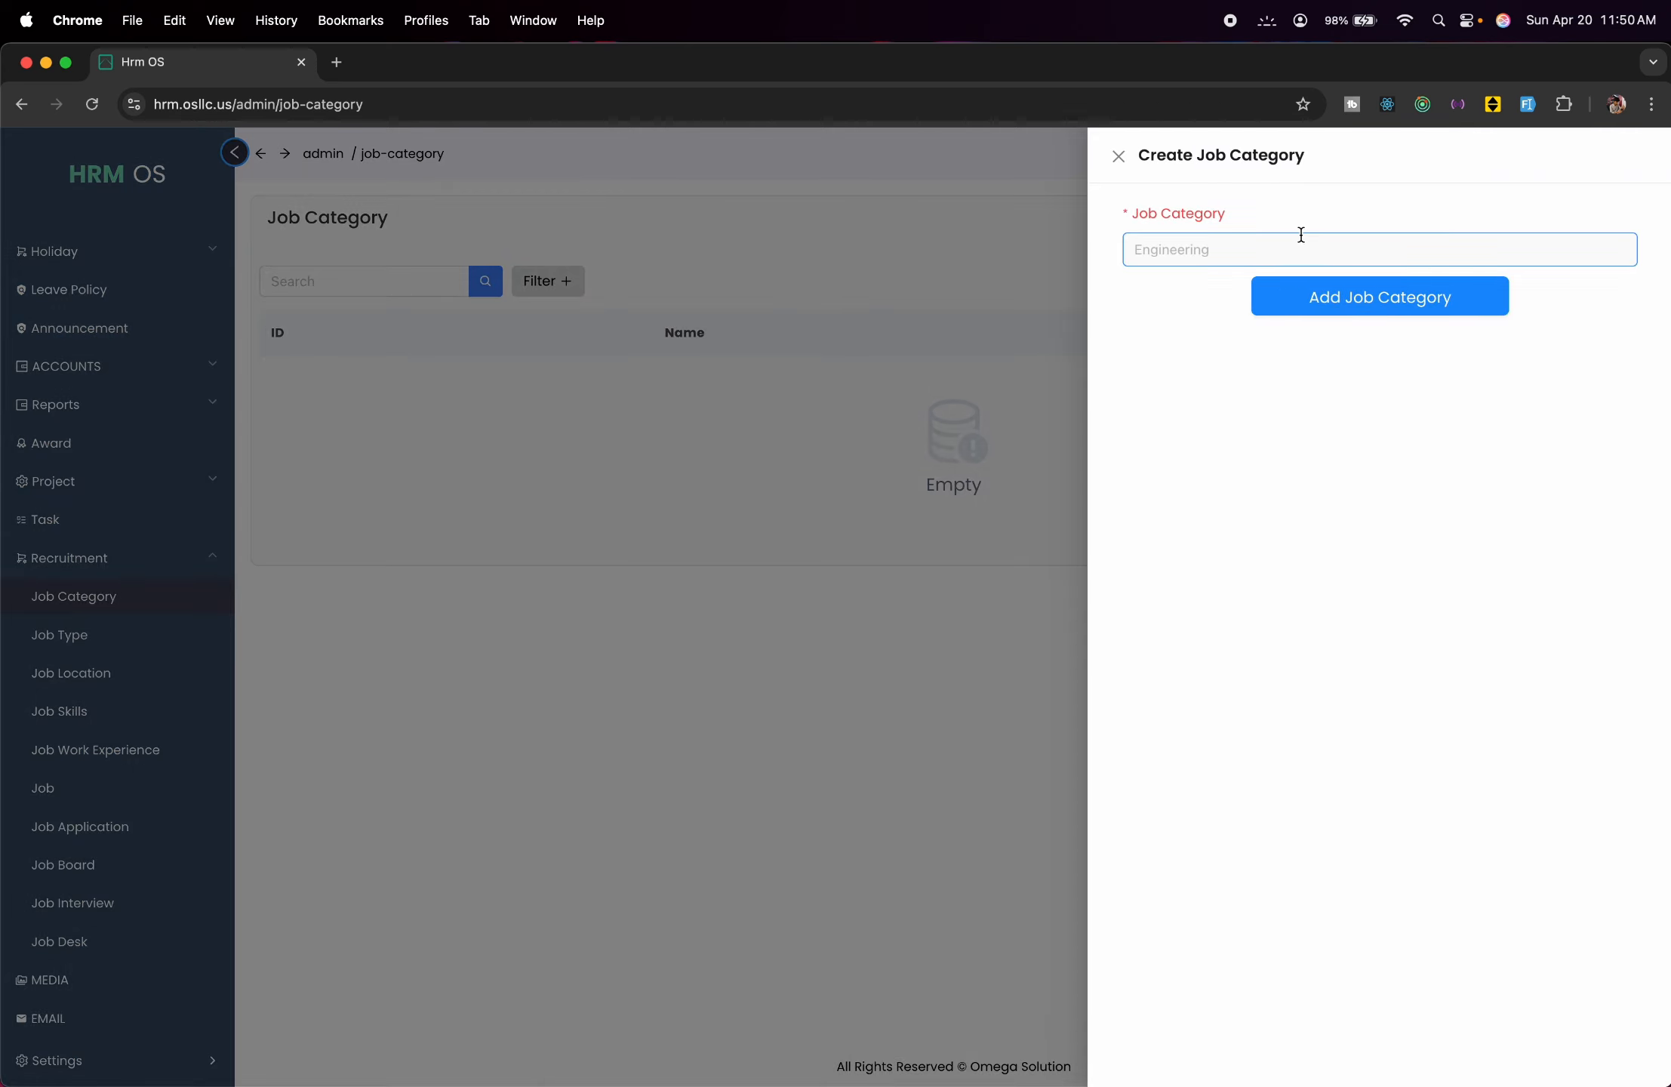
{"action": "type", "text": "So"}
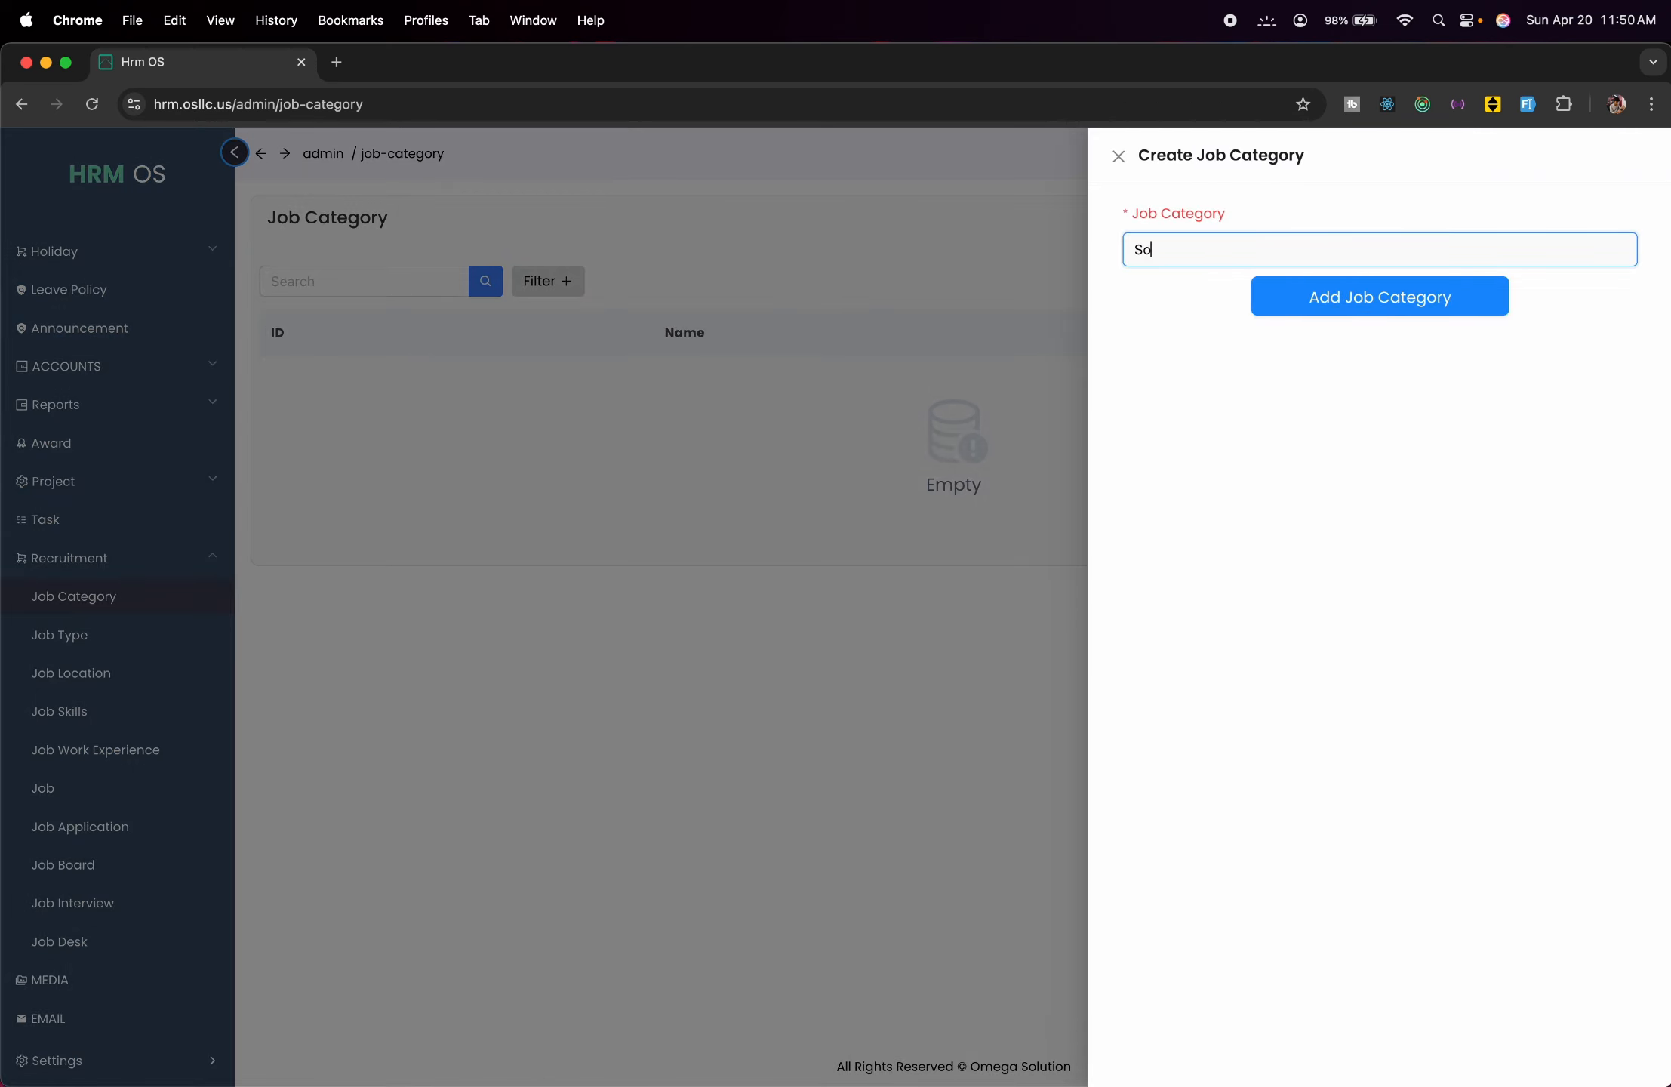
{"action": "type", "text": "ftware D"}
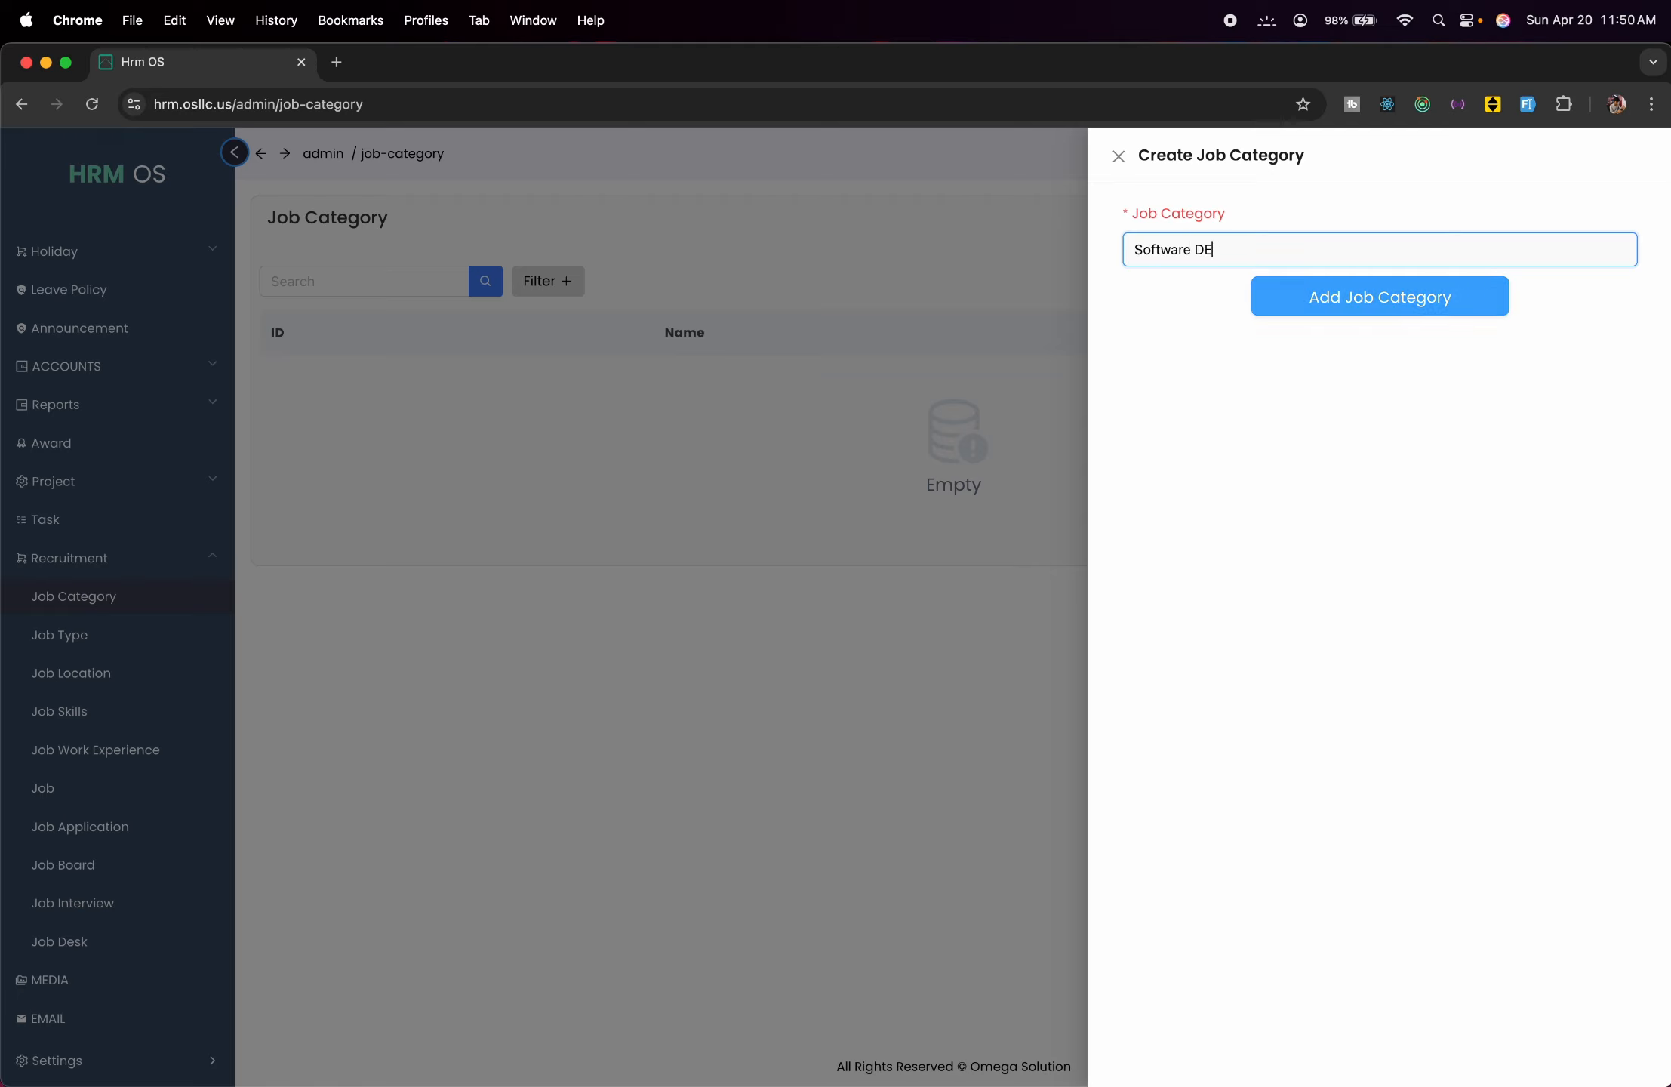
{"action": "type", "text": "ev."}
{"action": "left_click", "coordinate": [1379, 315]}
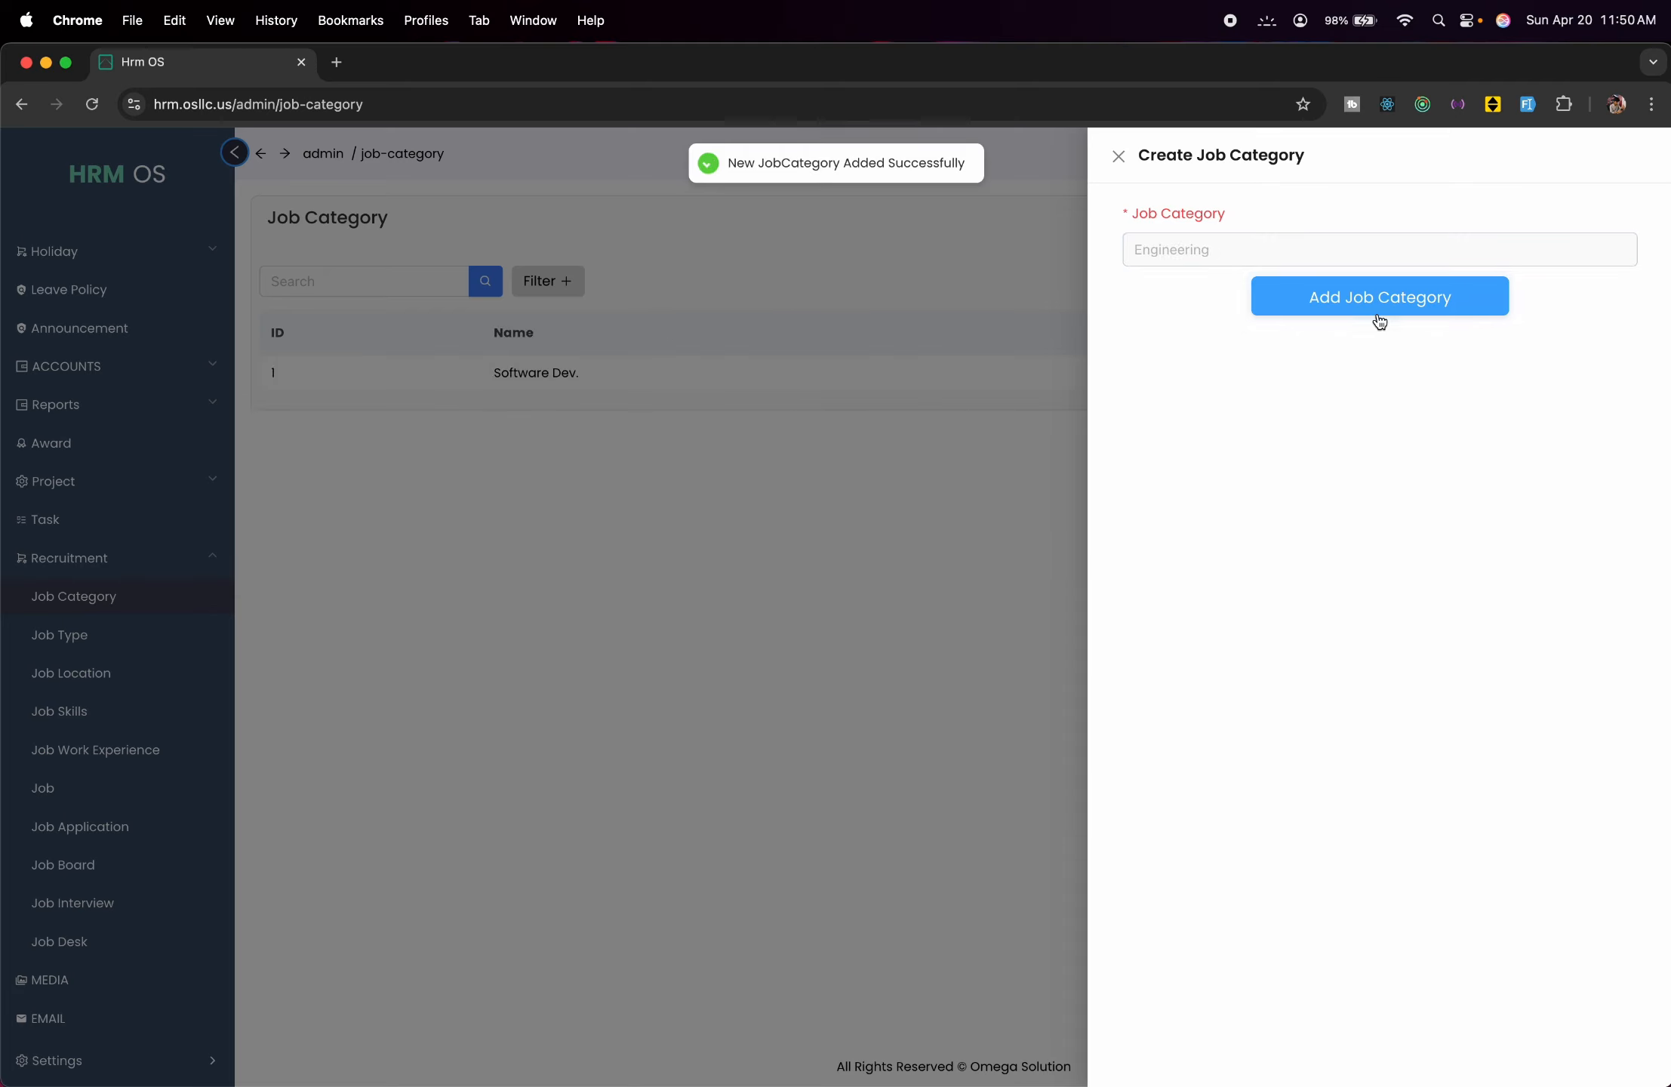
{"action": "left_click", "coordinate": [558, 582]}
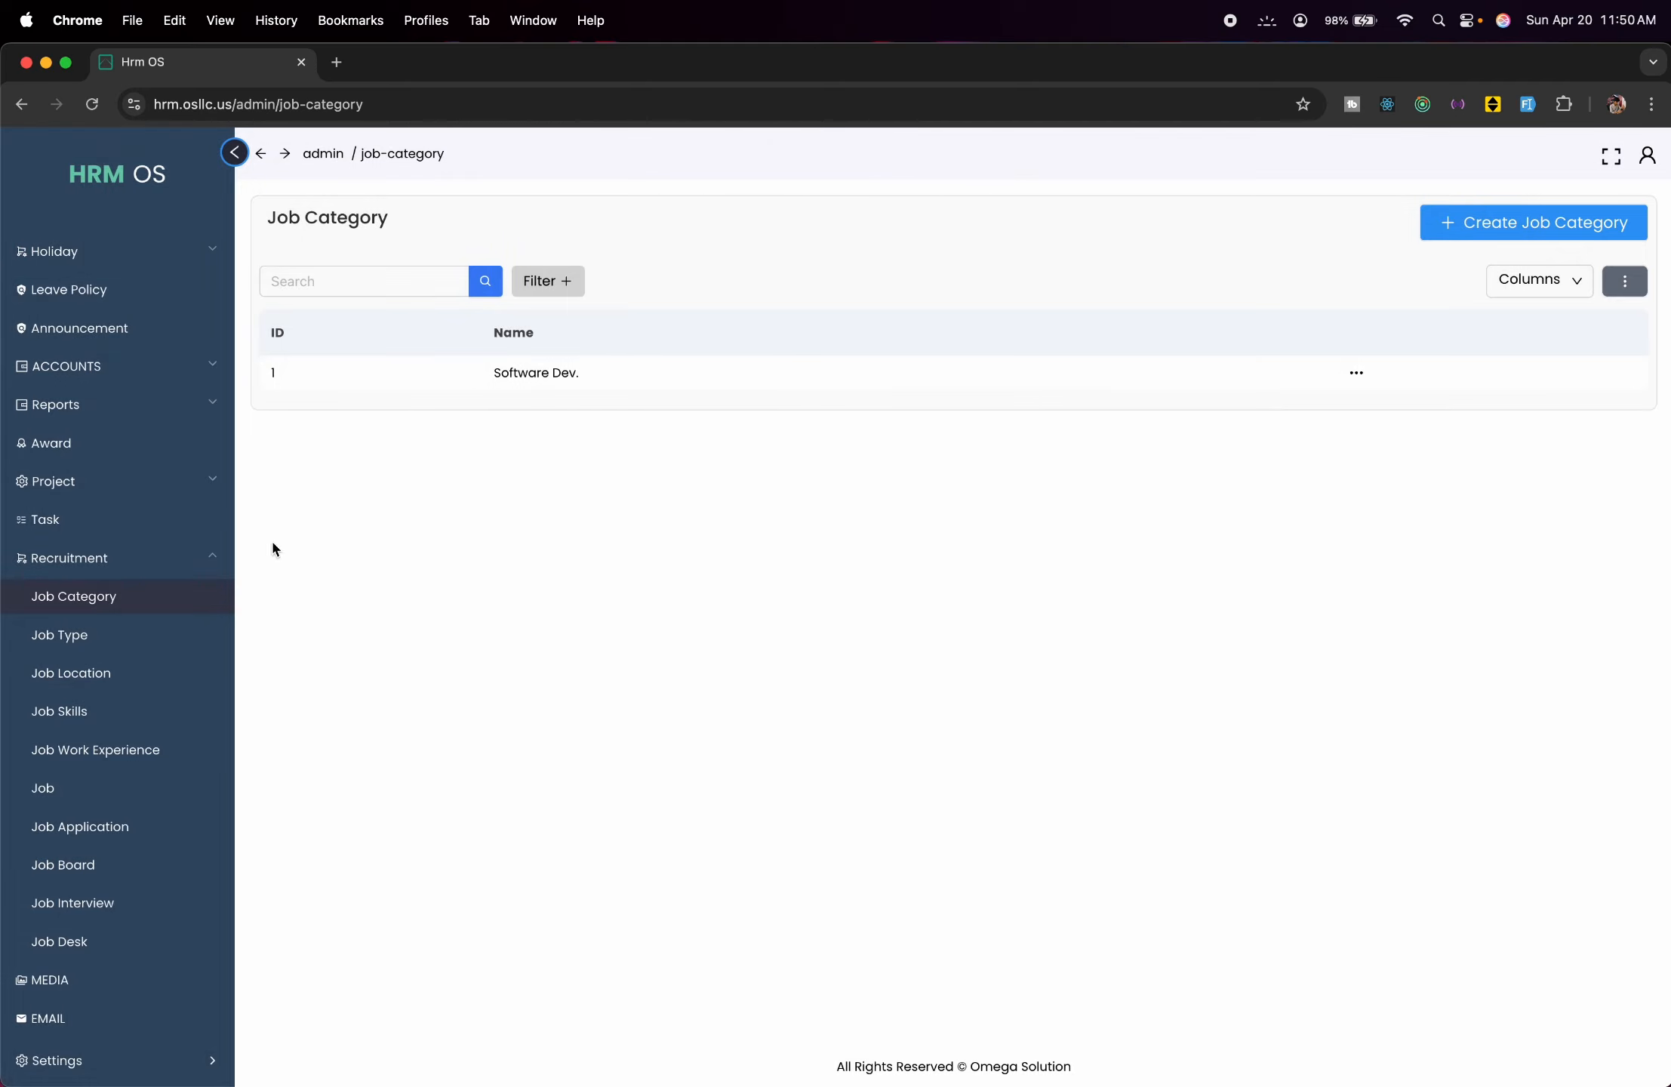
Add 'Full time' as a new job type.
{"action": "left_click", "coordinate": [120, 634]}
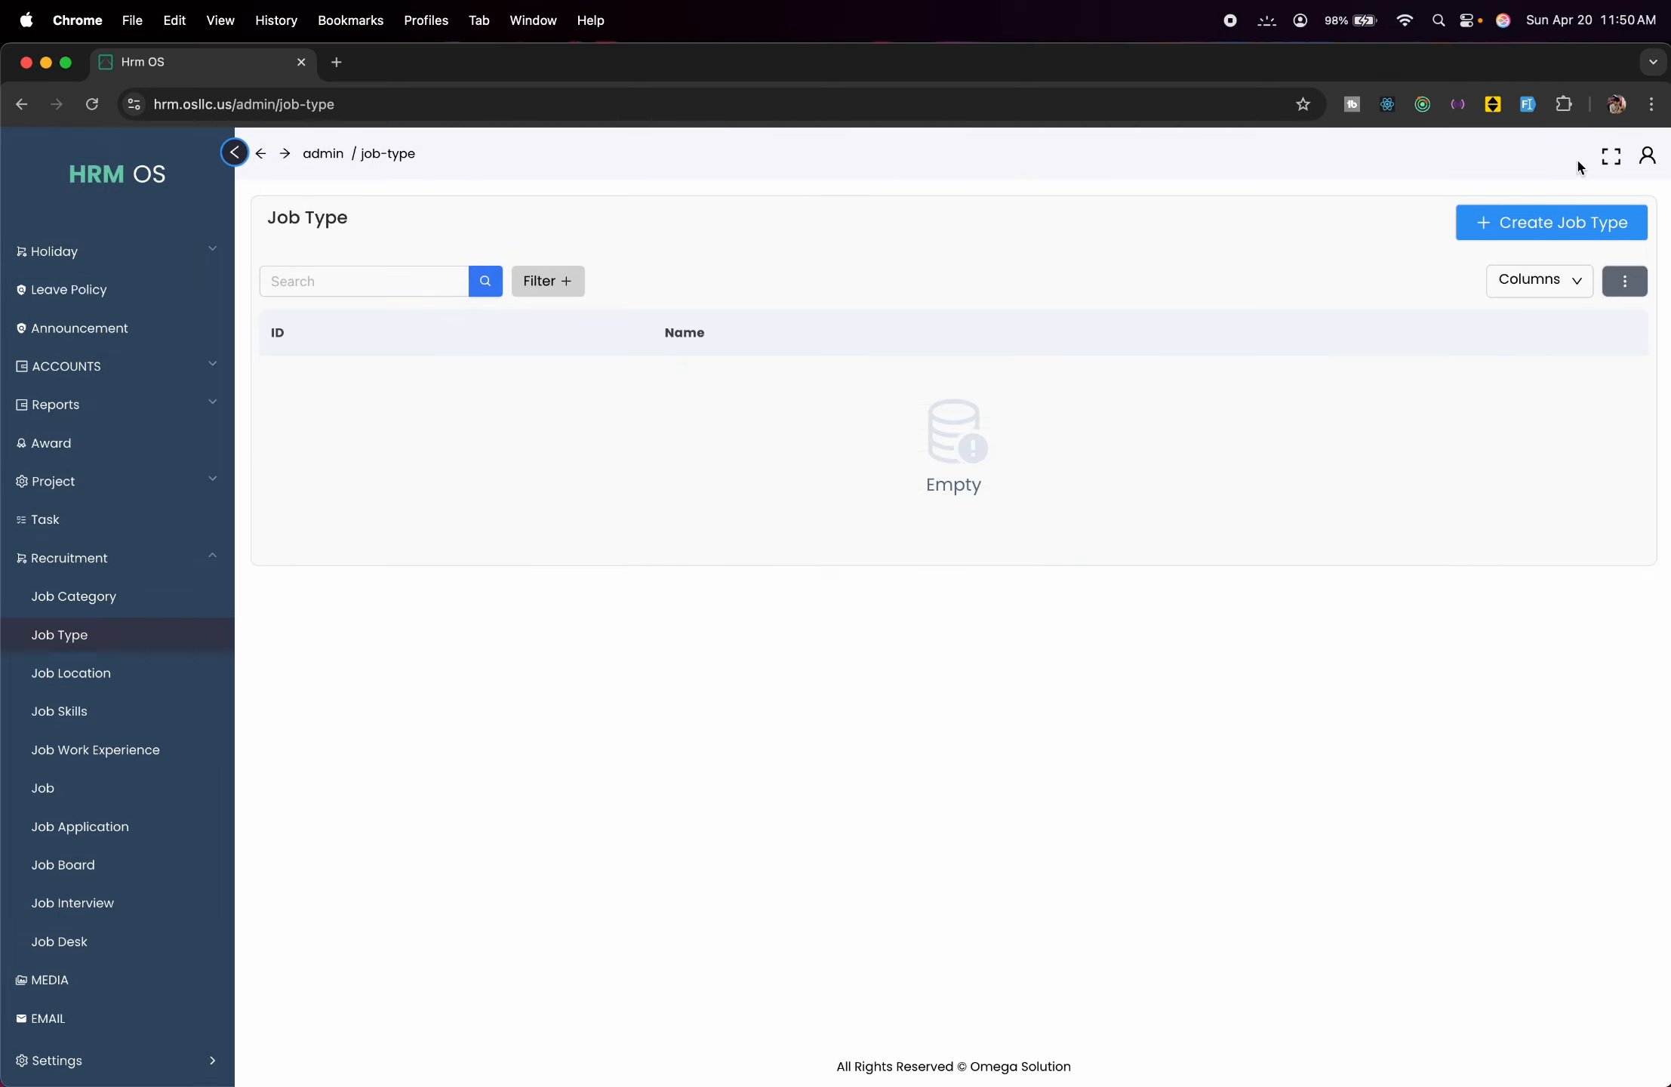
{"action": "left_click", "coordinate": [1548, 224]}
{"action": "left_click", "coordinate": [1277, 256]}
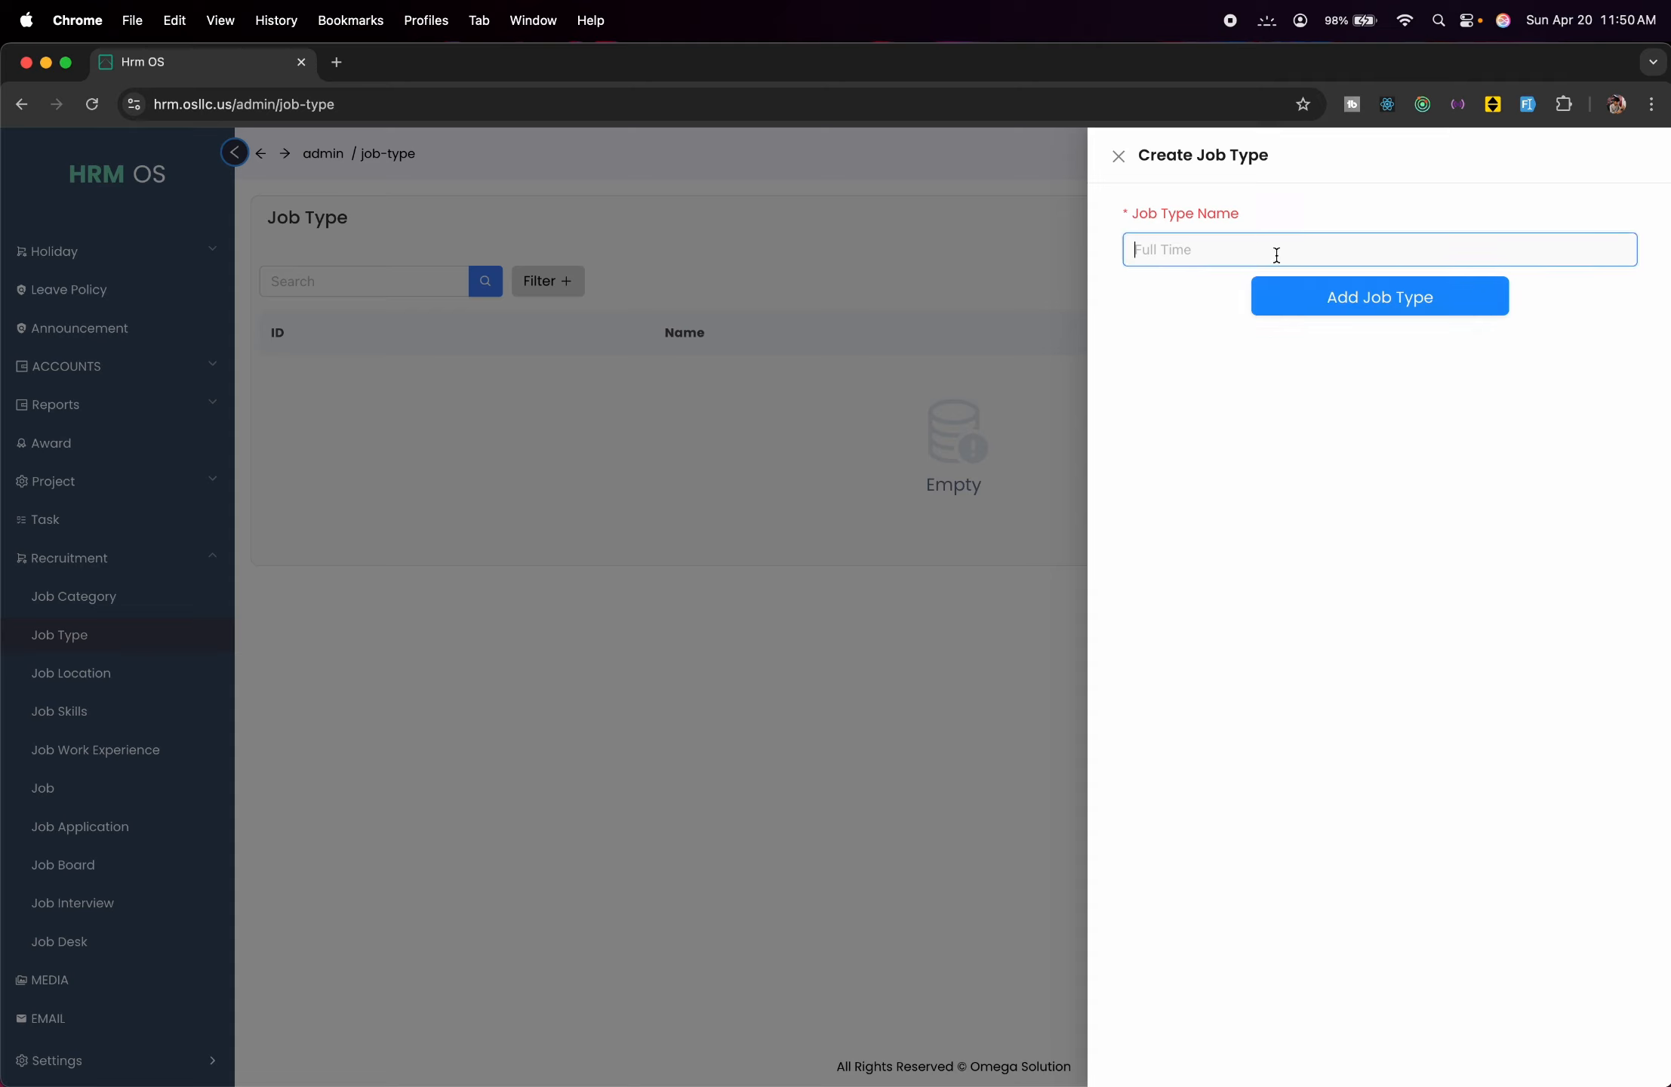
{"action": "type", "text": "Fuk"}
{"action": "type", "text": "l time"}
{"action": "left_click", "coordinate": [1324, 296]}
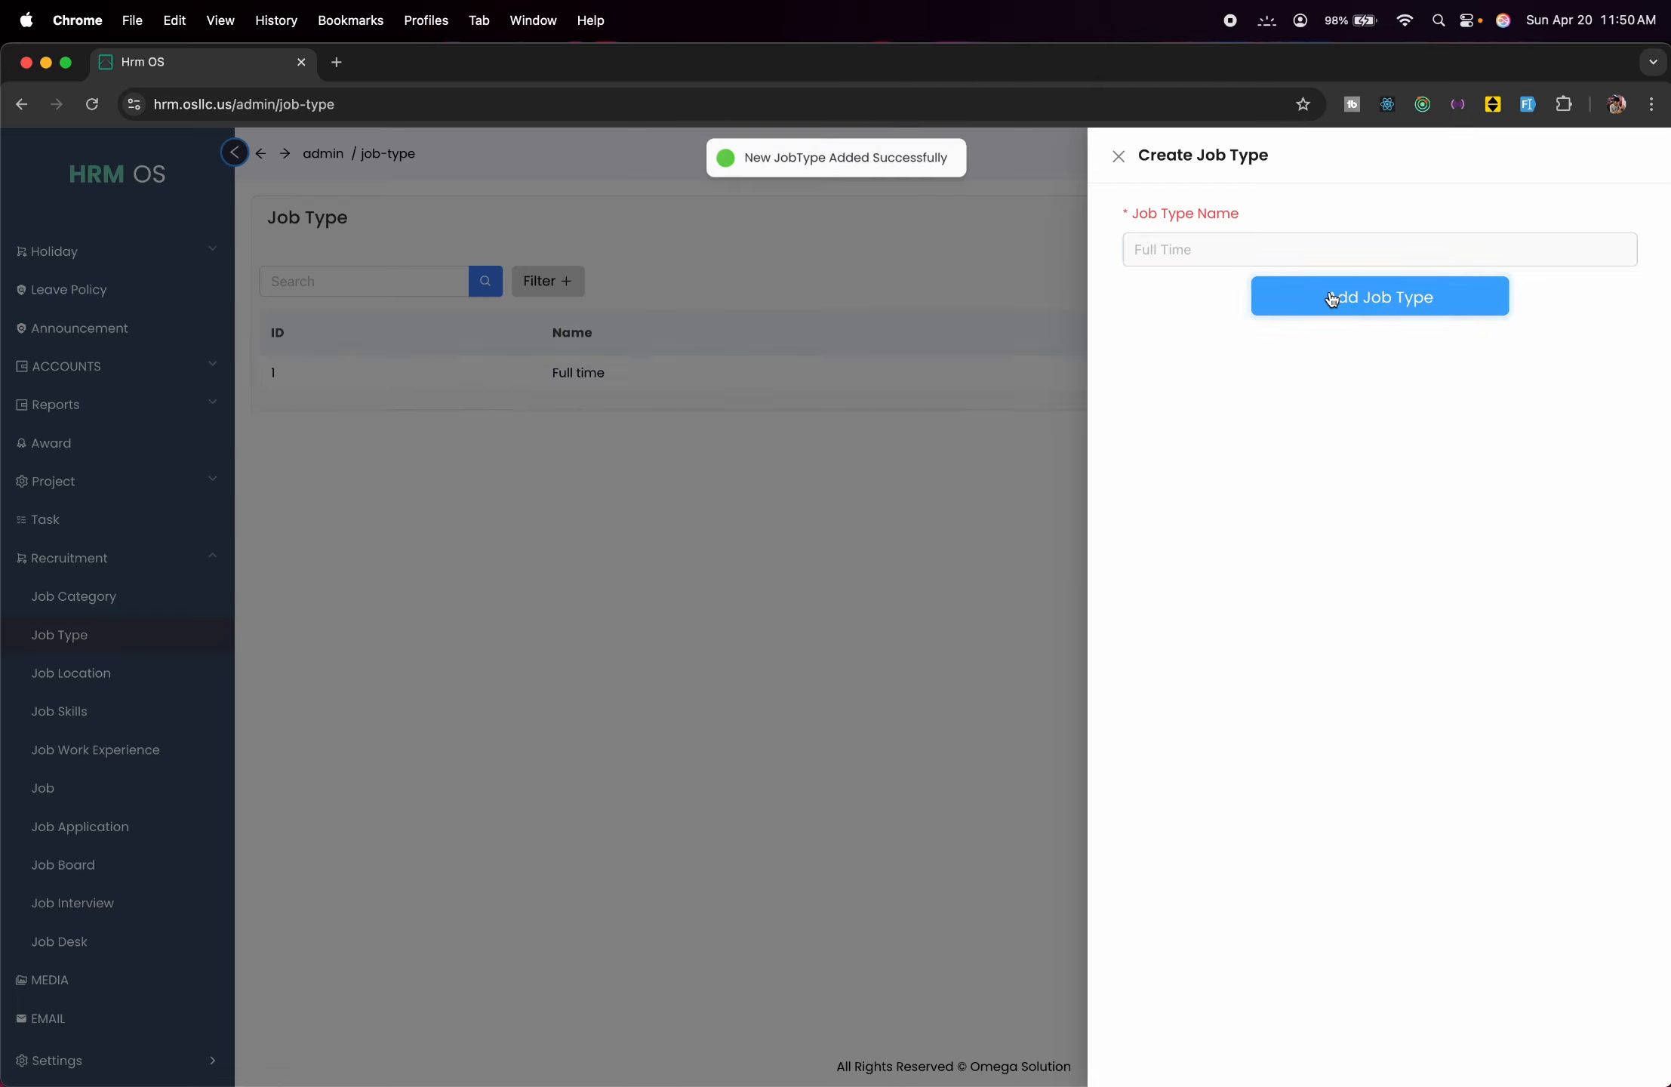
{"action": "left_click", "coordinate": [357, 575]}
Add a job location with country Bangladesh and city Dhaka.
{"action": "left_click", "coordinate": [185, 673]}
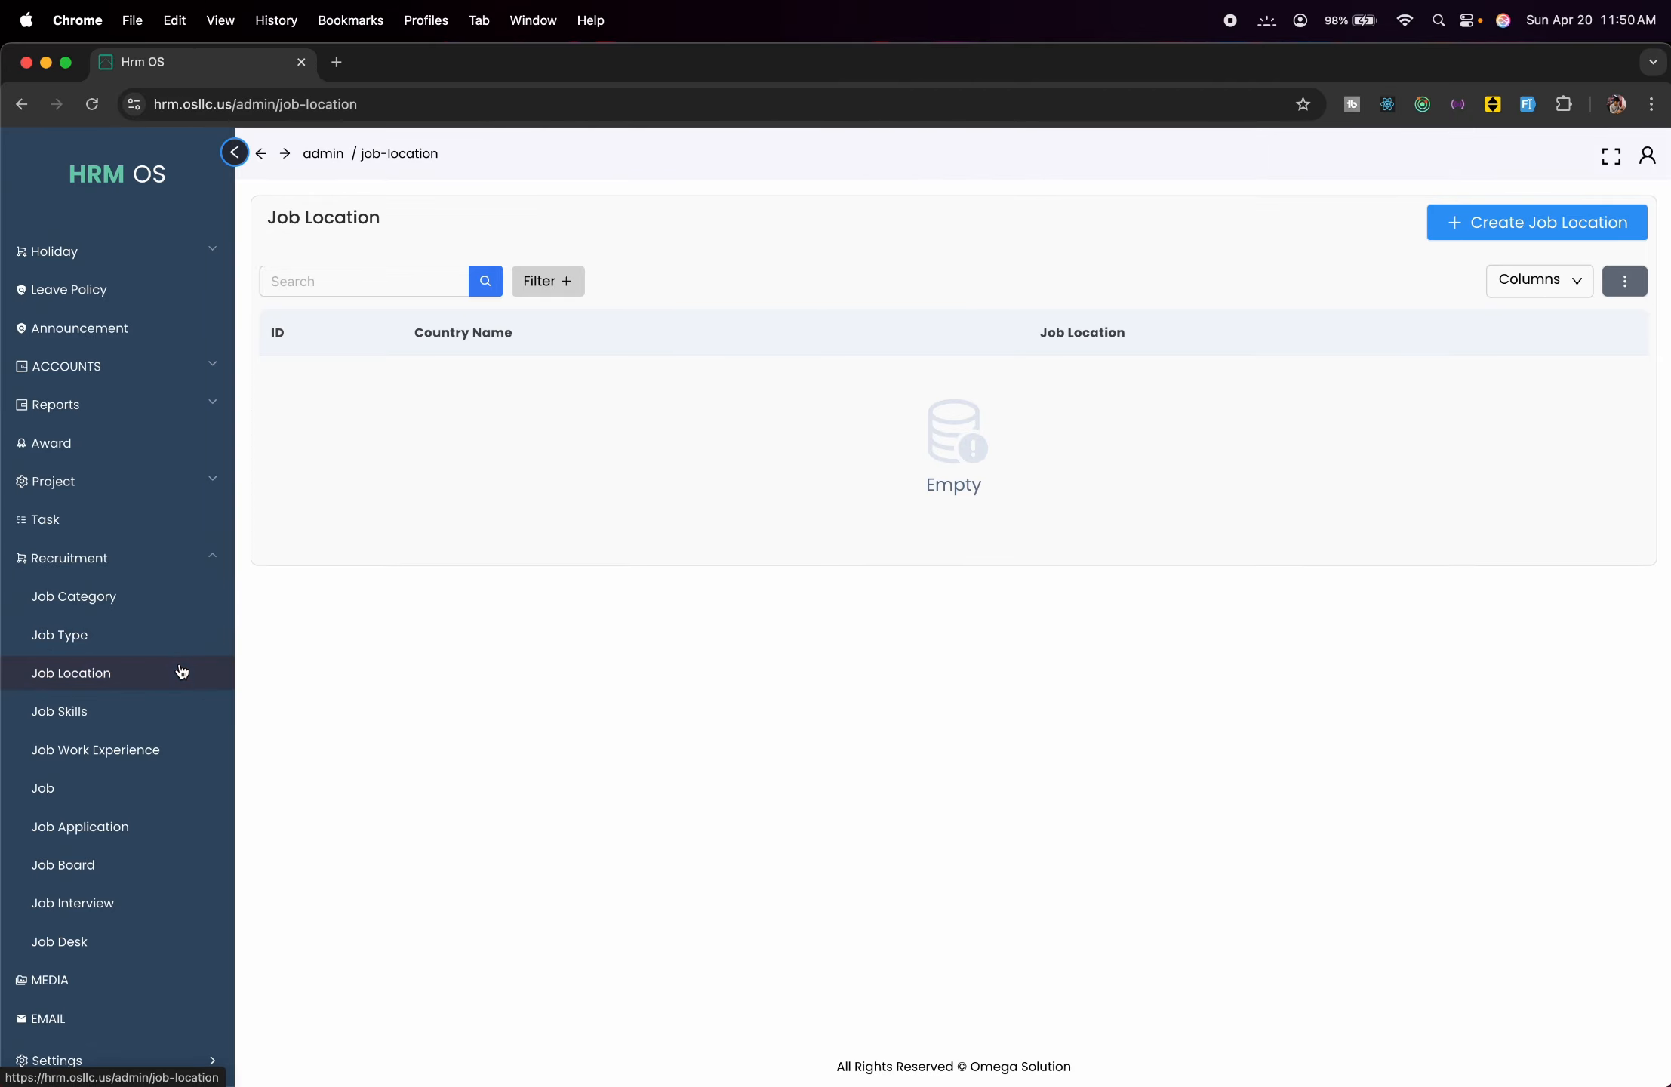
{"action": "left_click", "coordinate": [1469, 226]}
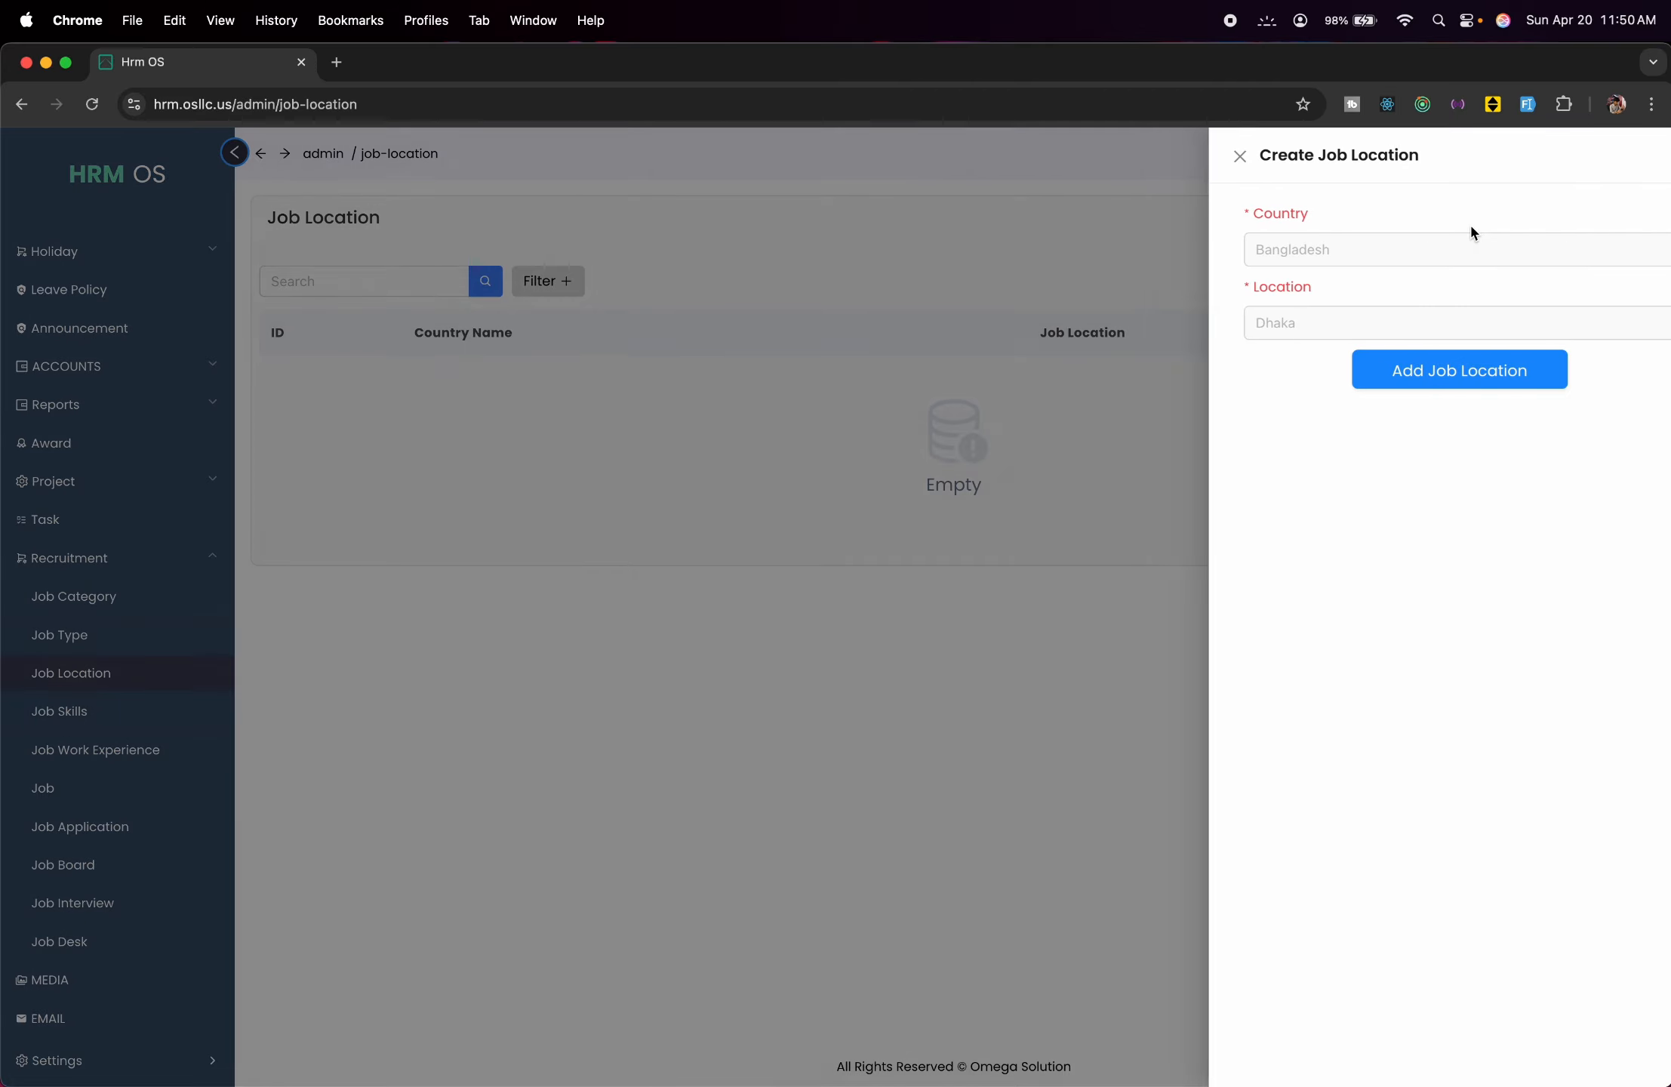
{"action": "left_click", "coordinate": [1330, 252]}
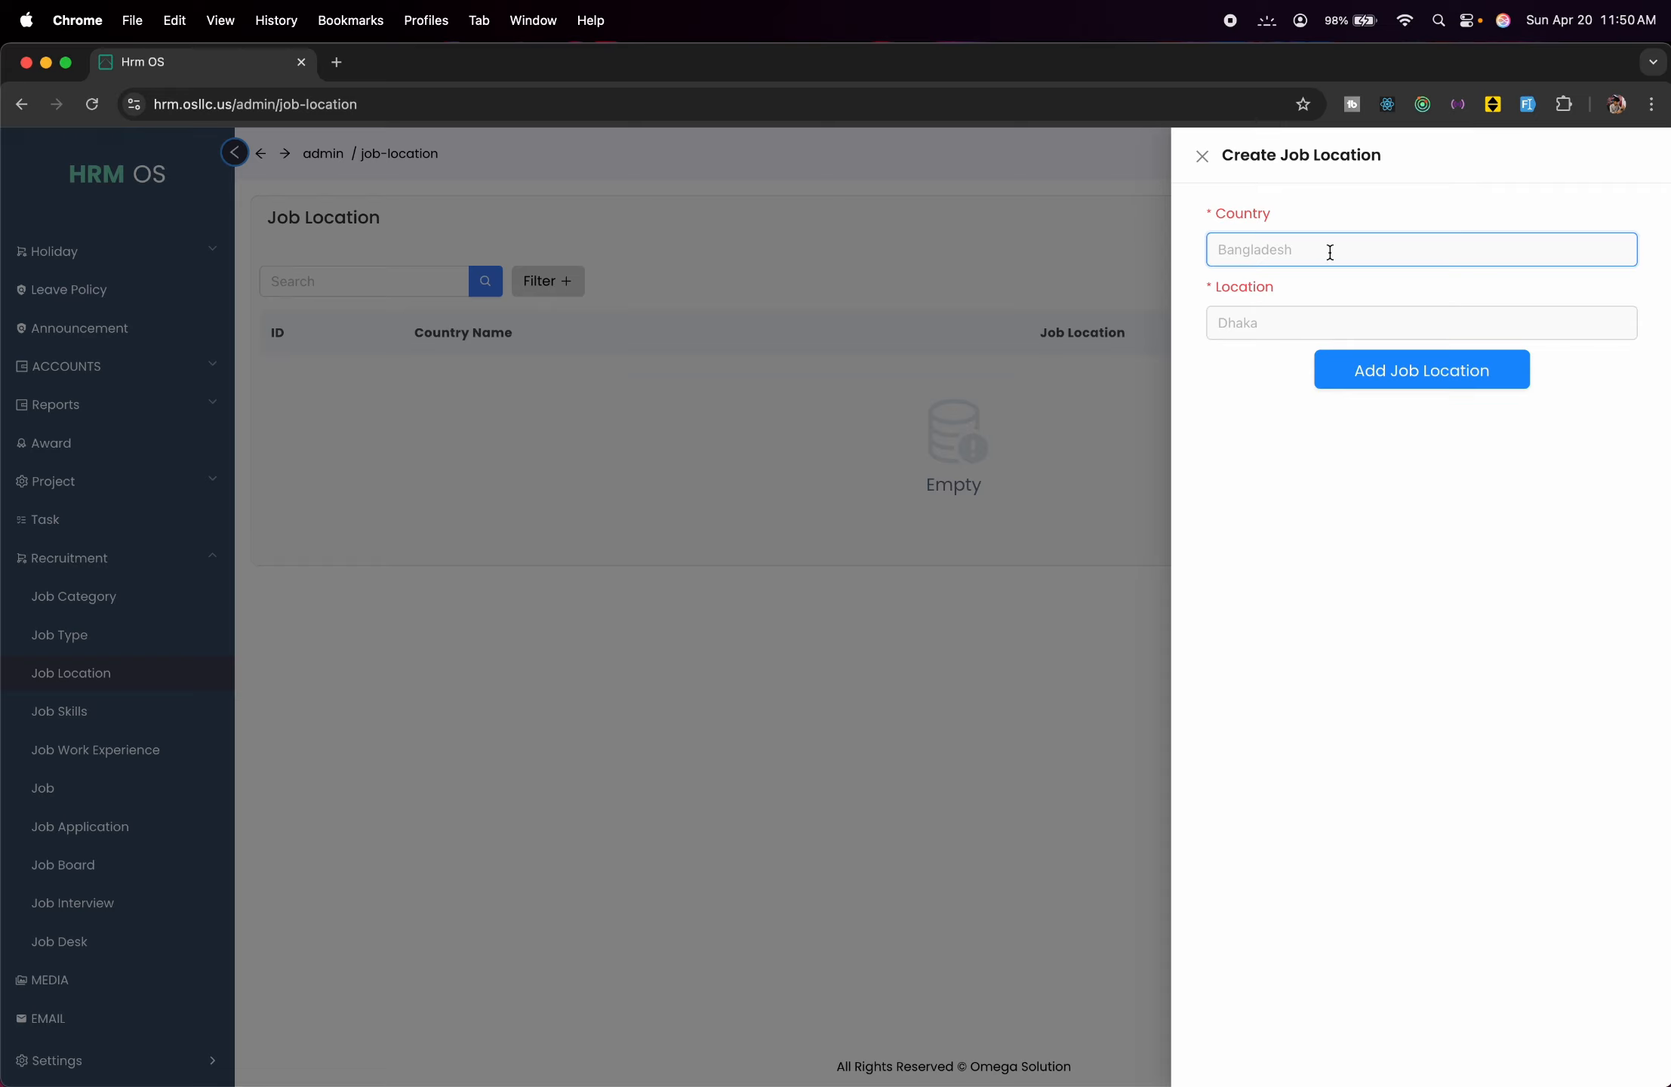
{"action": "type", "text": "Bangladesh"}
{"action": "left_click", "coordinate": [1362, 315]}
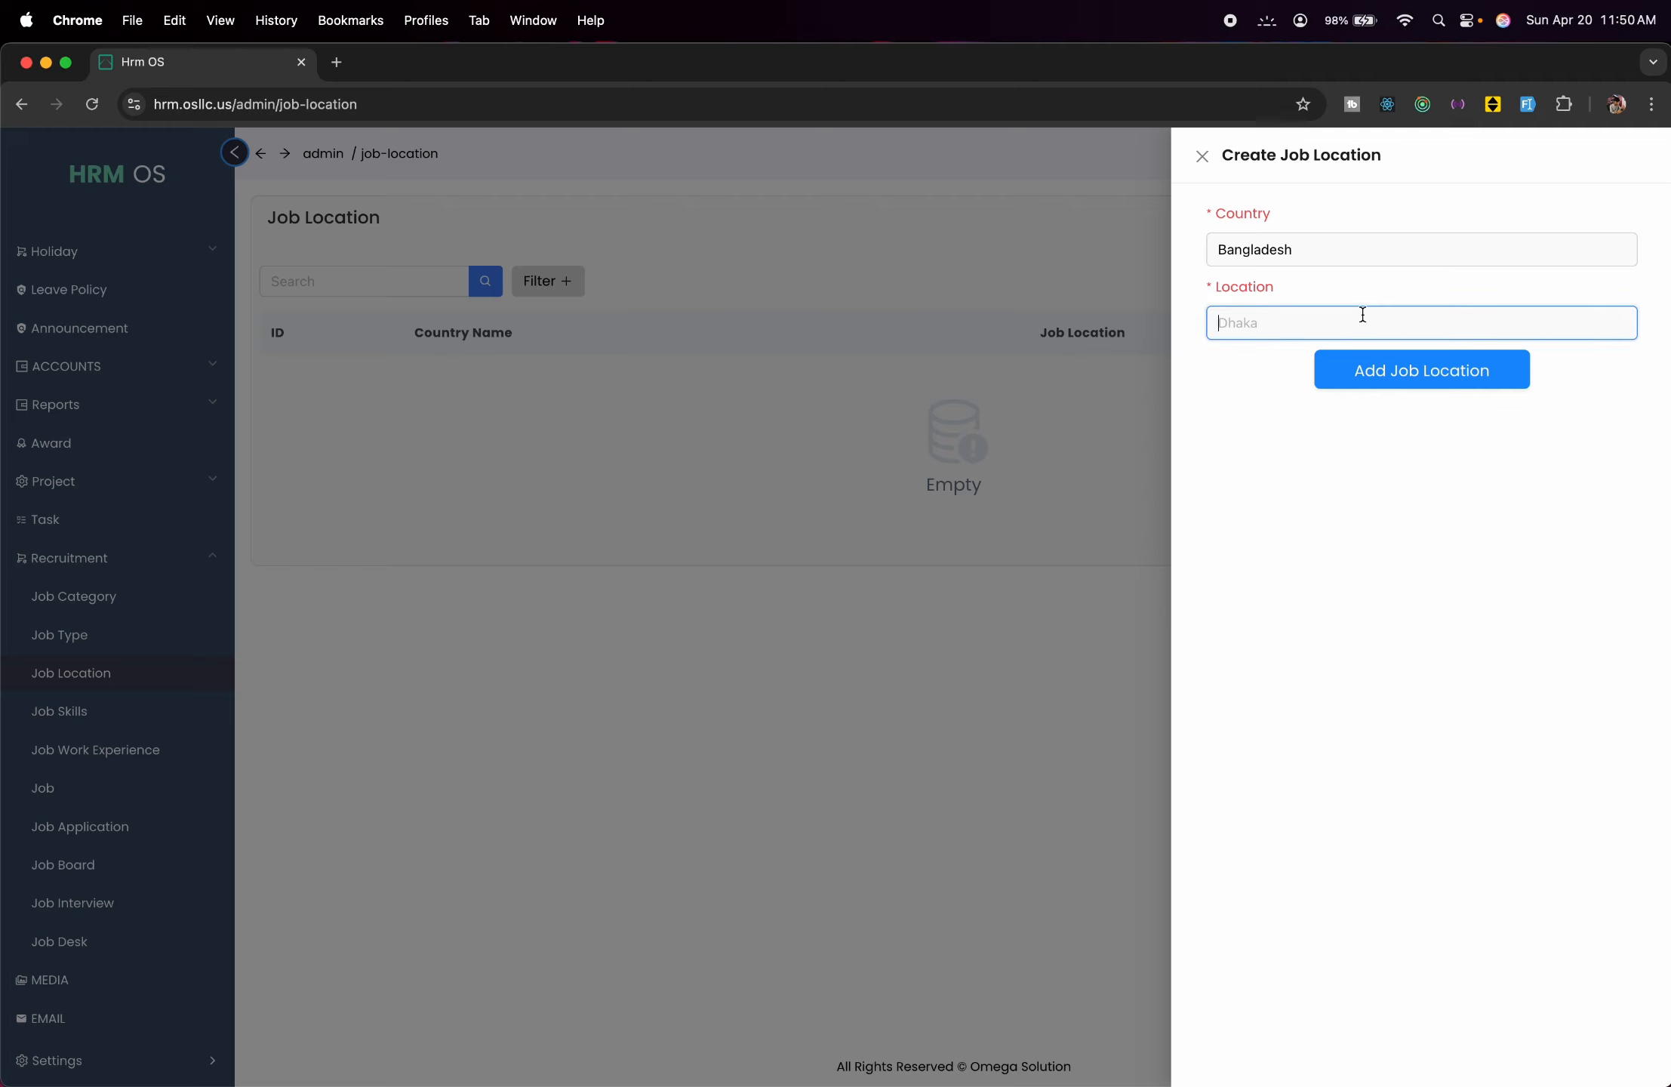
{"action": "type", "text": "Dhaka"}
{"action": "left_click", "coordinate": [1422, 370]}
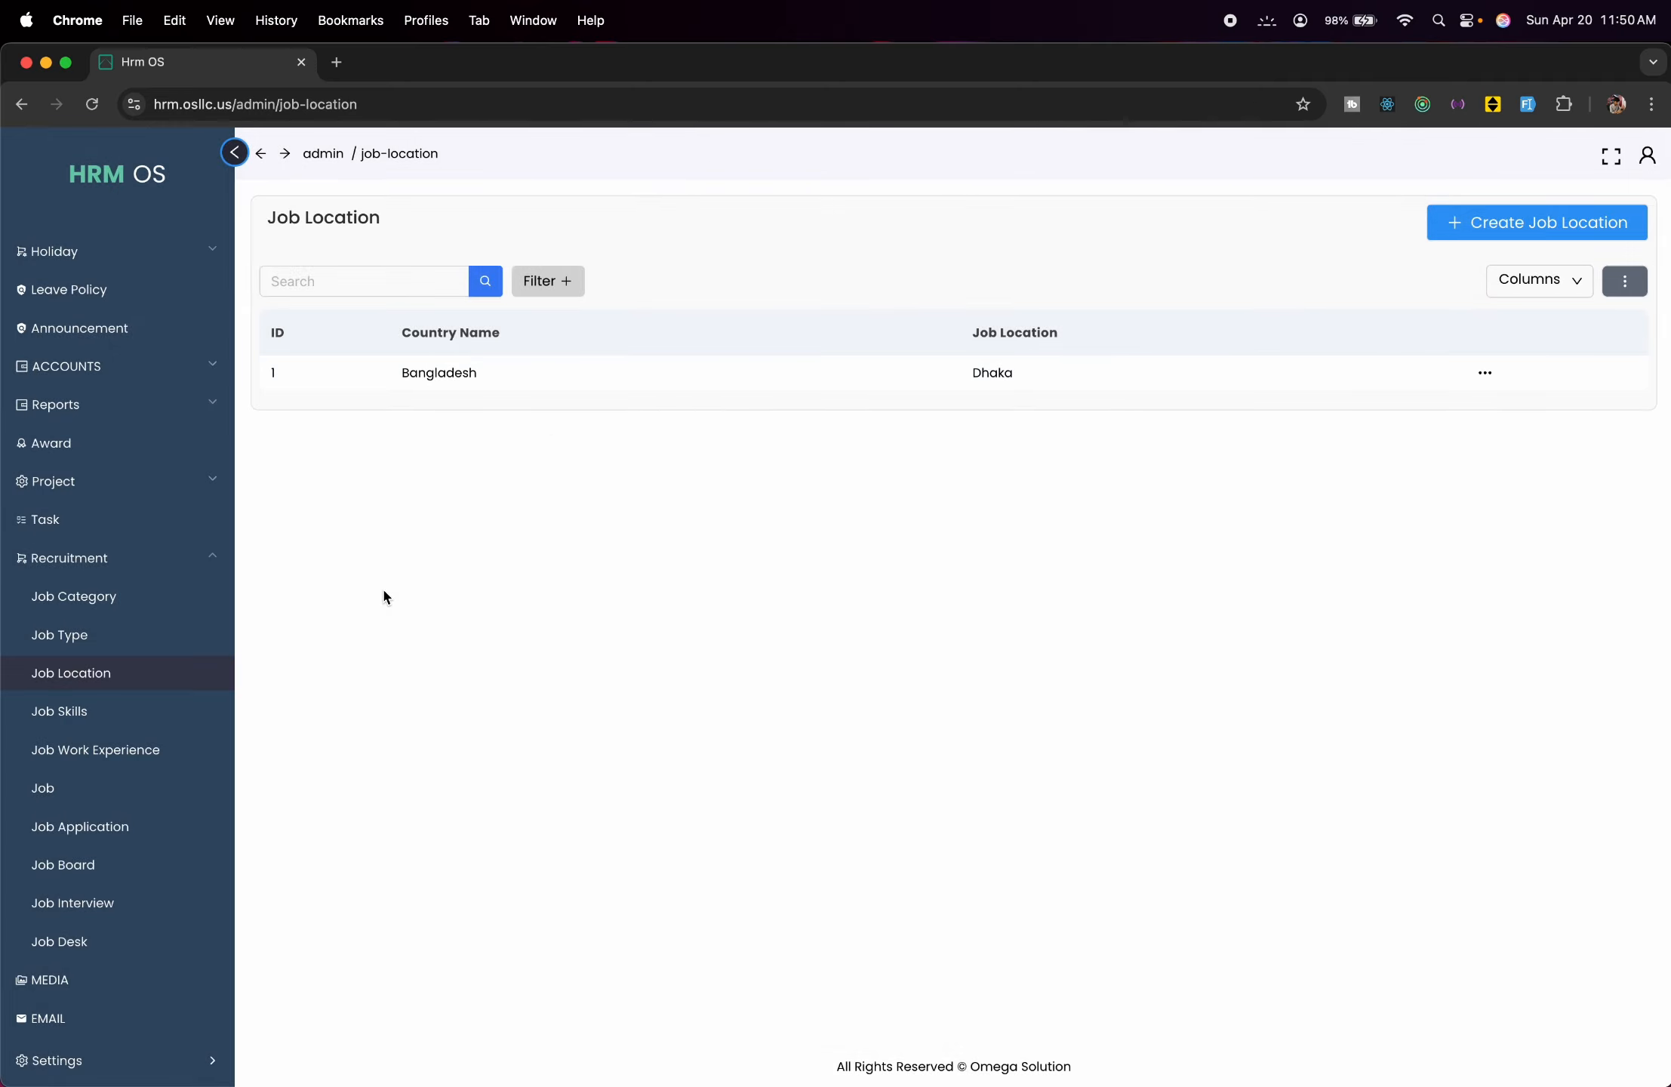
Add a Software Dev. job skill entry listing 'React, jango, Laravel'.
{"action": "left_click", "coordinate": [159, 729]}
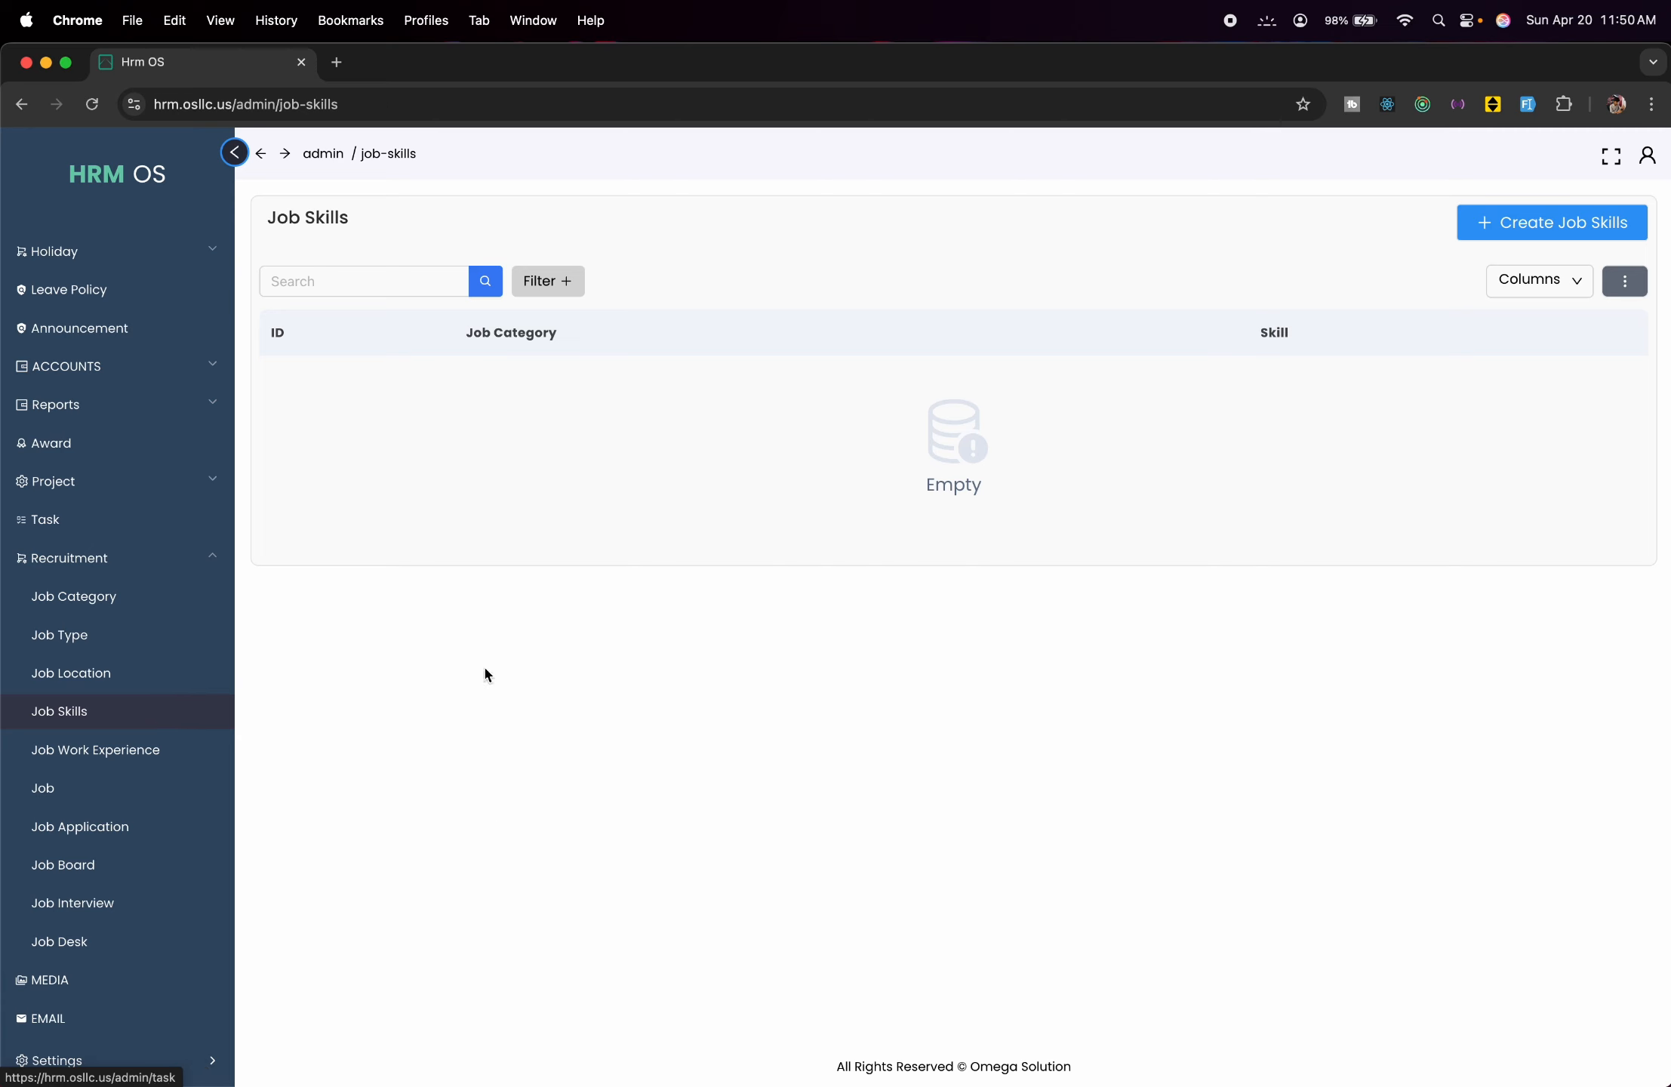
{"action": "left_click", "coordinate": [1521, 219]}
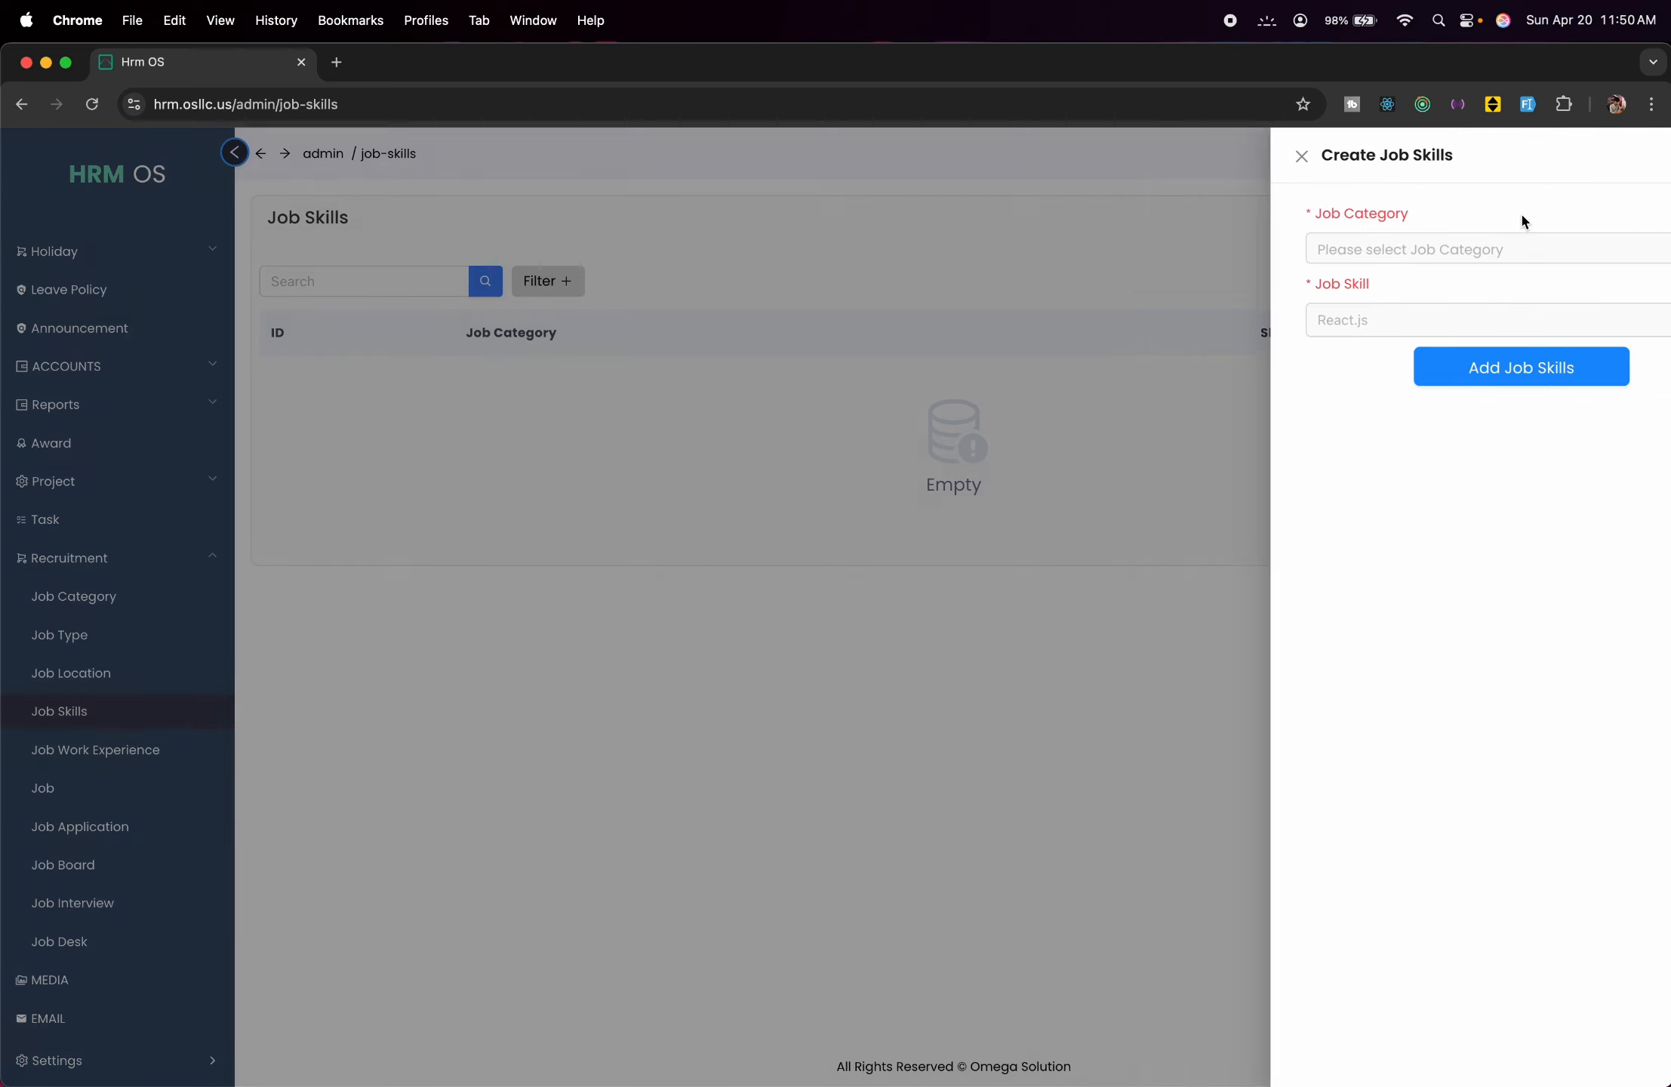
{"action": "left_click", "coordinate": [1389, 247]}
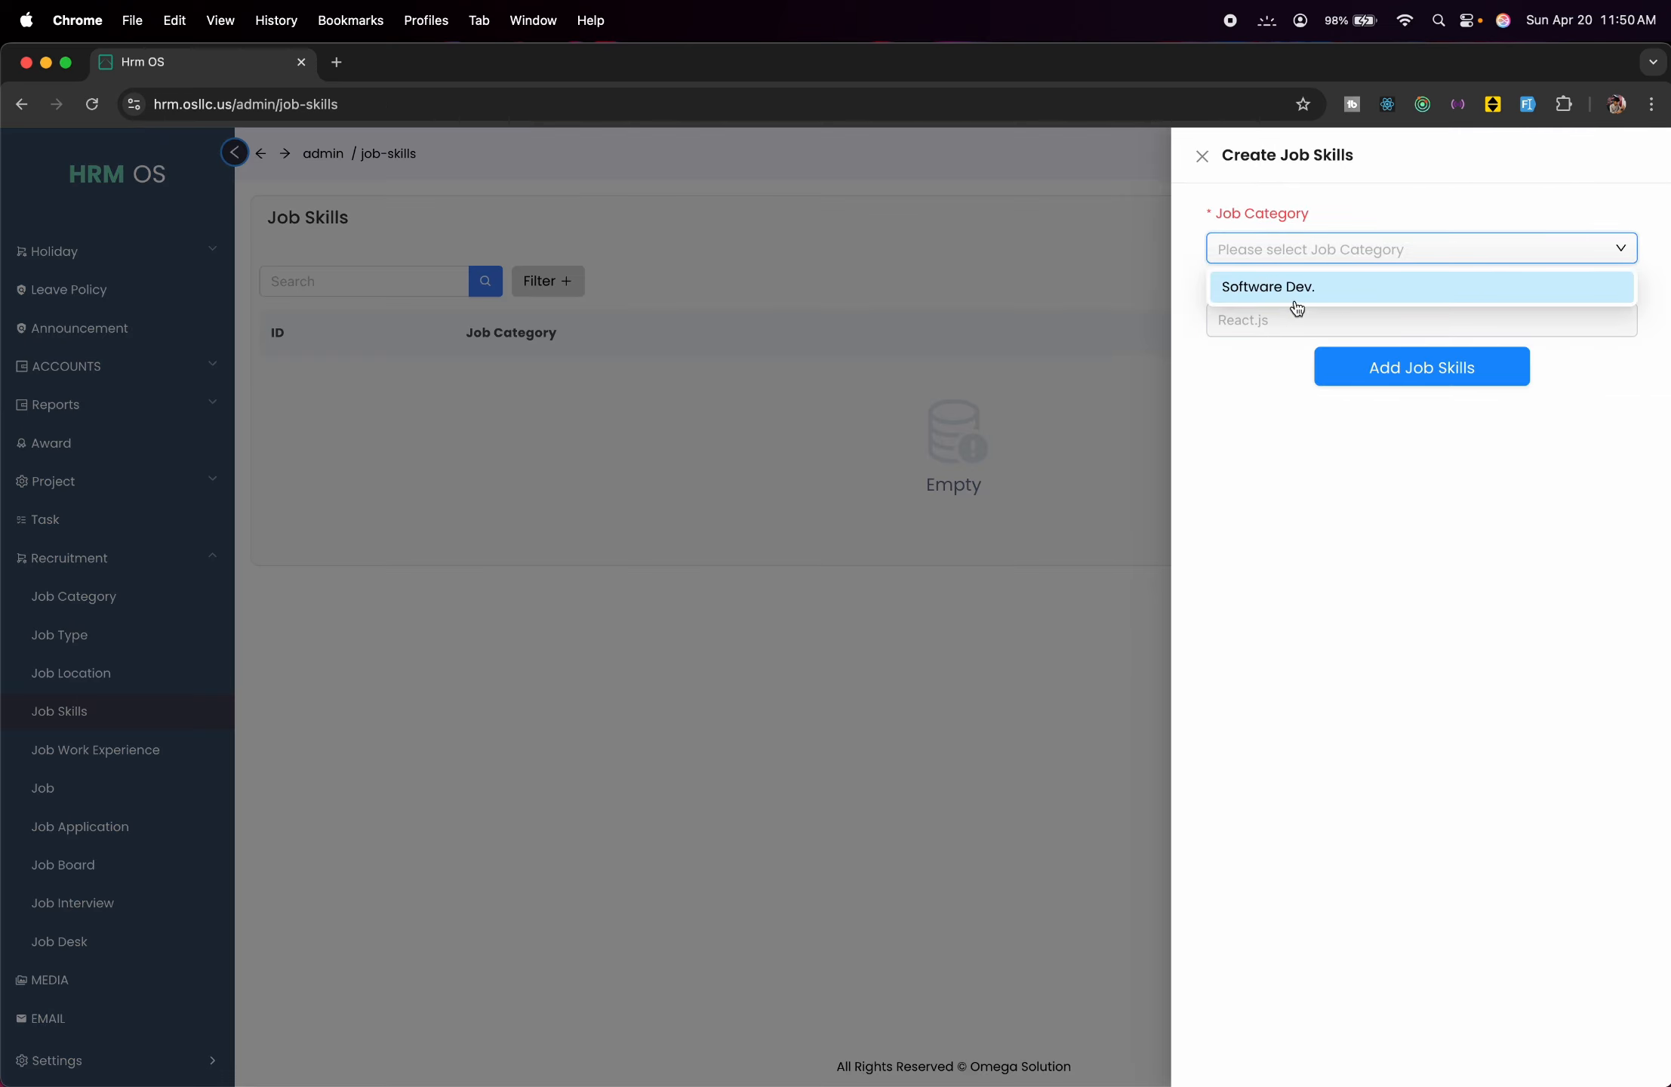
{"action": "left_click", "coordinate": [1292, 297]}
{"action": "left_click", "coordinate": [1300, 331]}
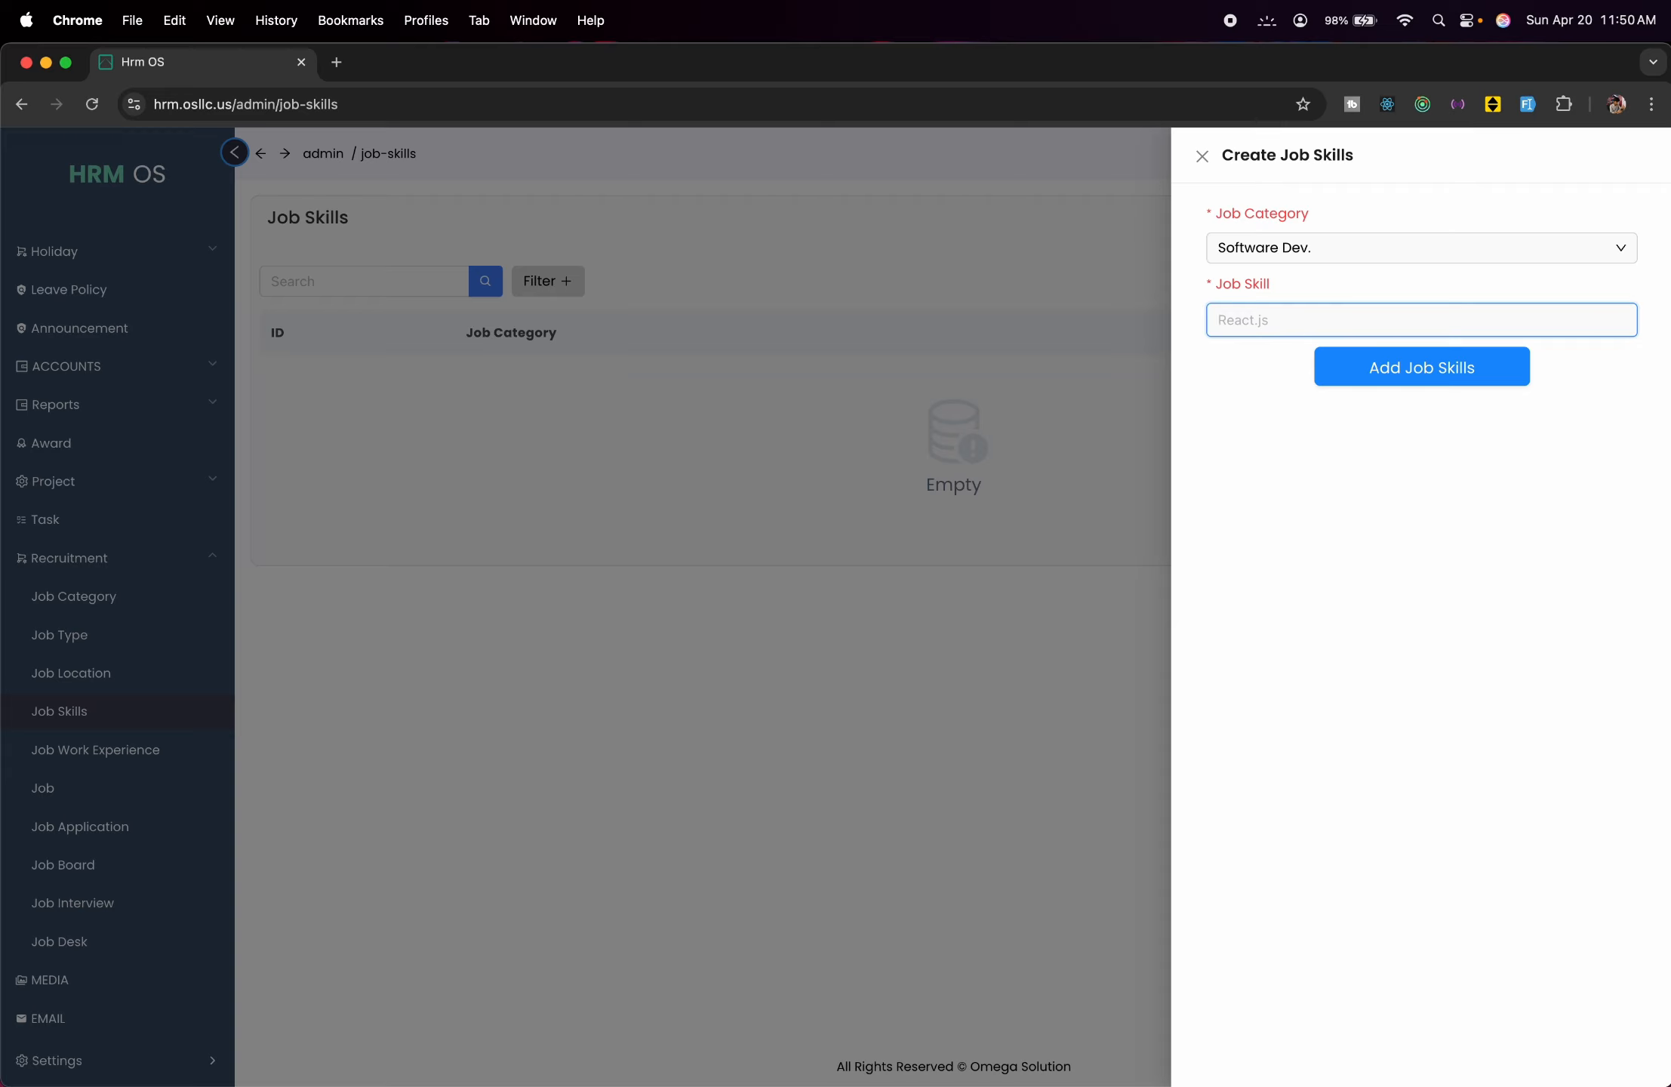
{"action": "type", "text": "React, jango, Laravel"}
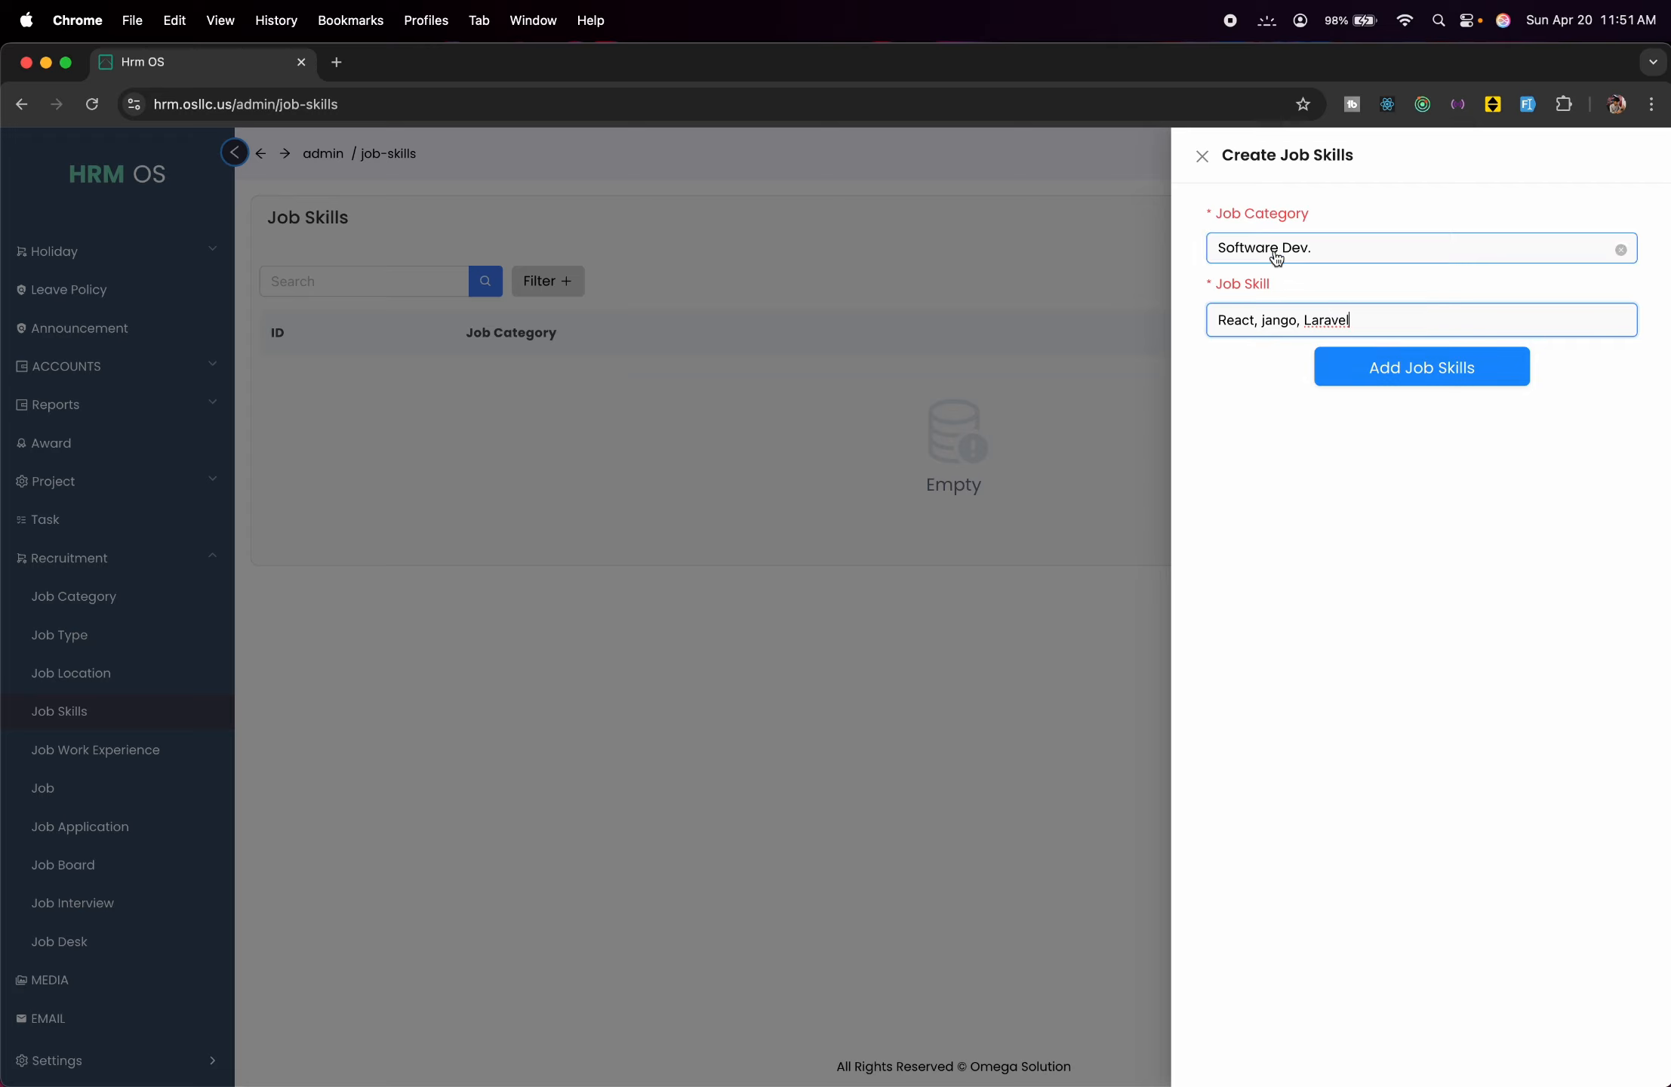
{"action": "left_click", "coordinate": [1386, 380]}
{"action": "left_click", "coordinate": [582, 487]}
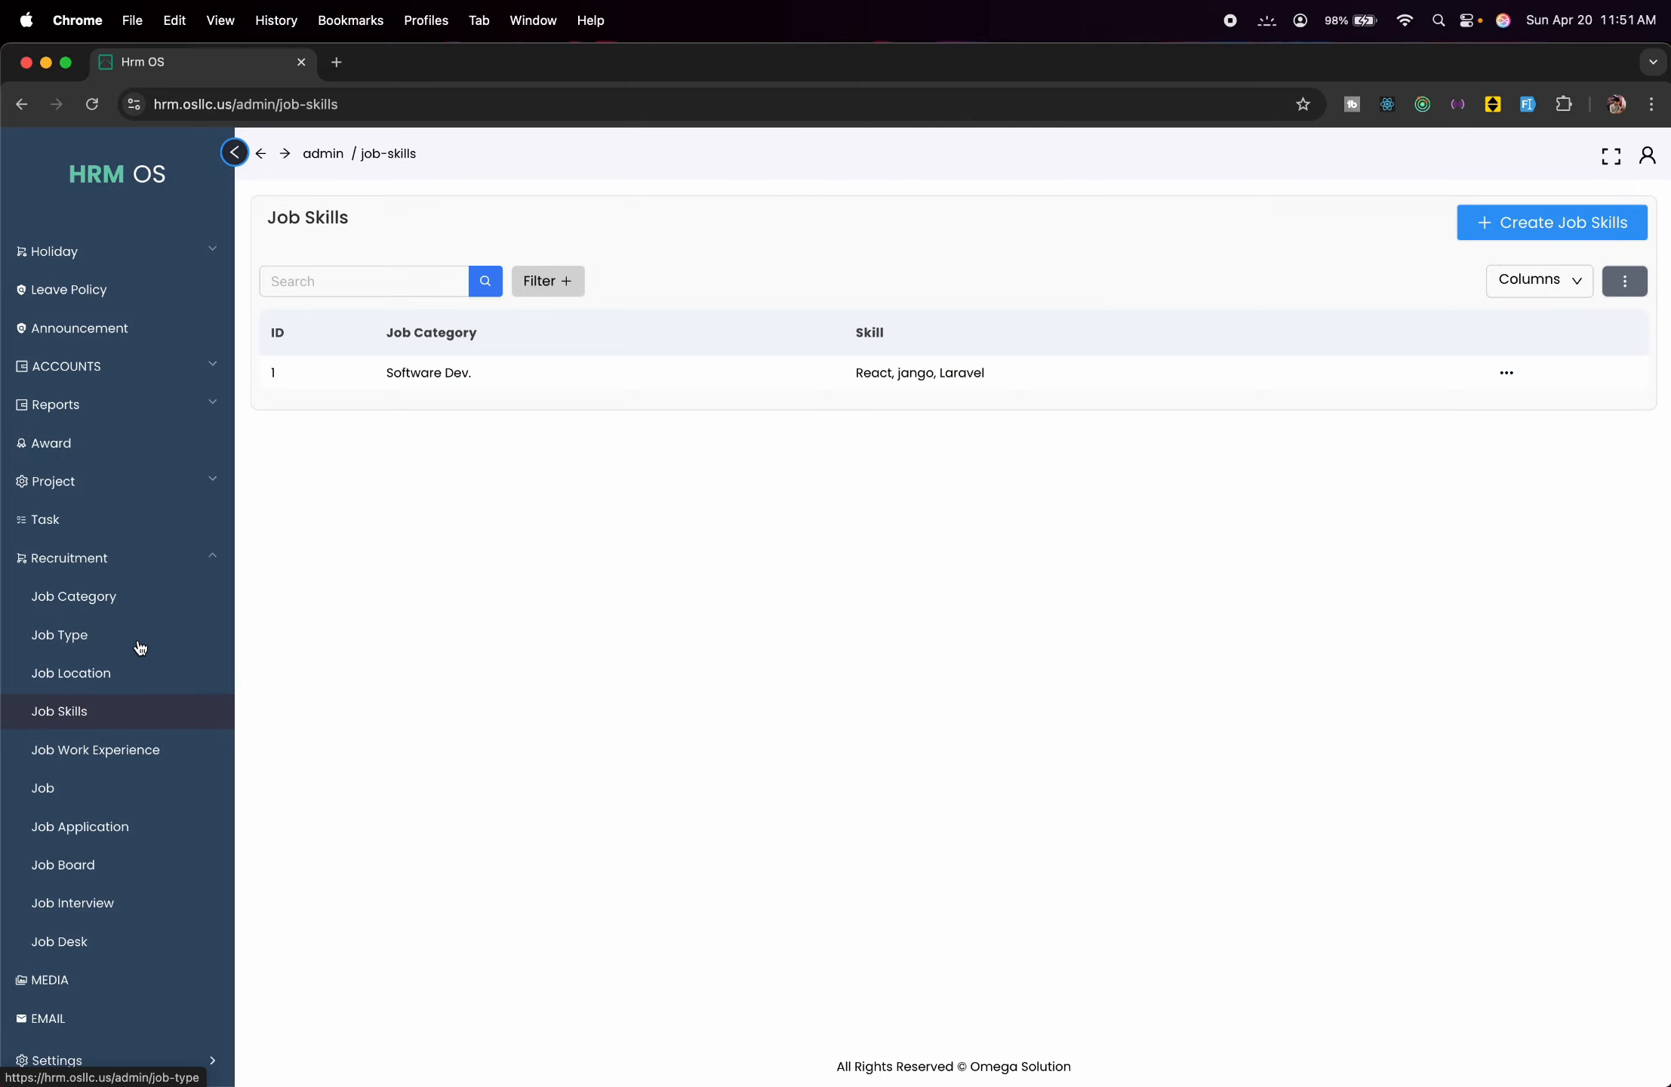
Add a '1 Year' job work experience entry.
{"action": "left_click", "coordinate": [175, 749]}
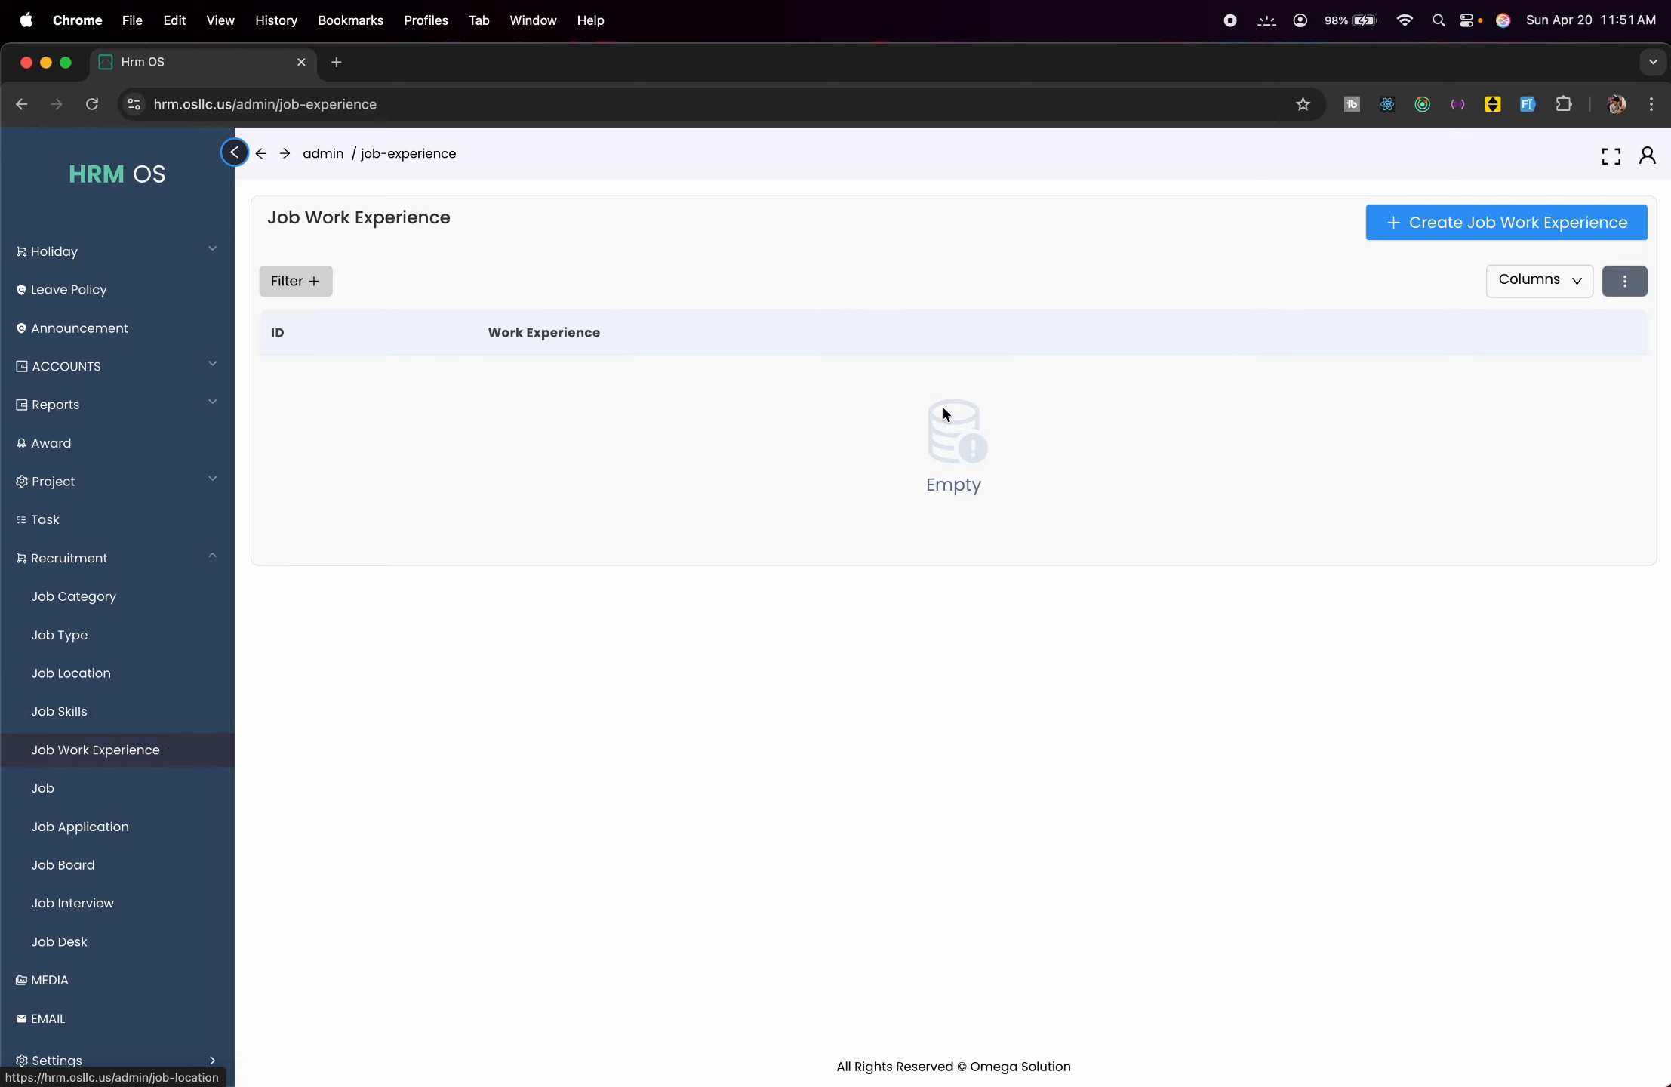
{"action": "left_click", "coordinate": [1414, 210]}
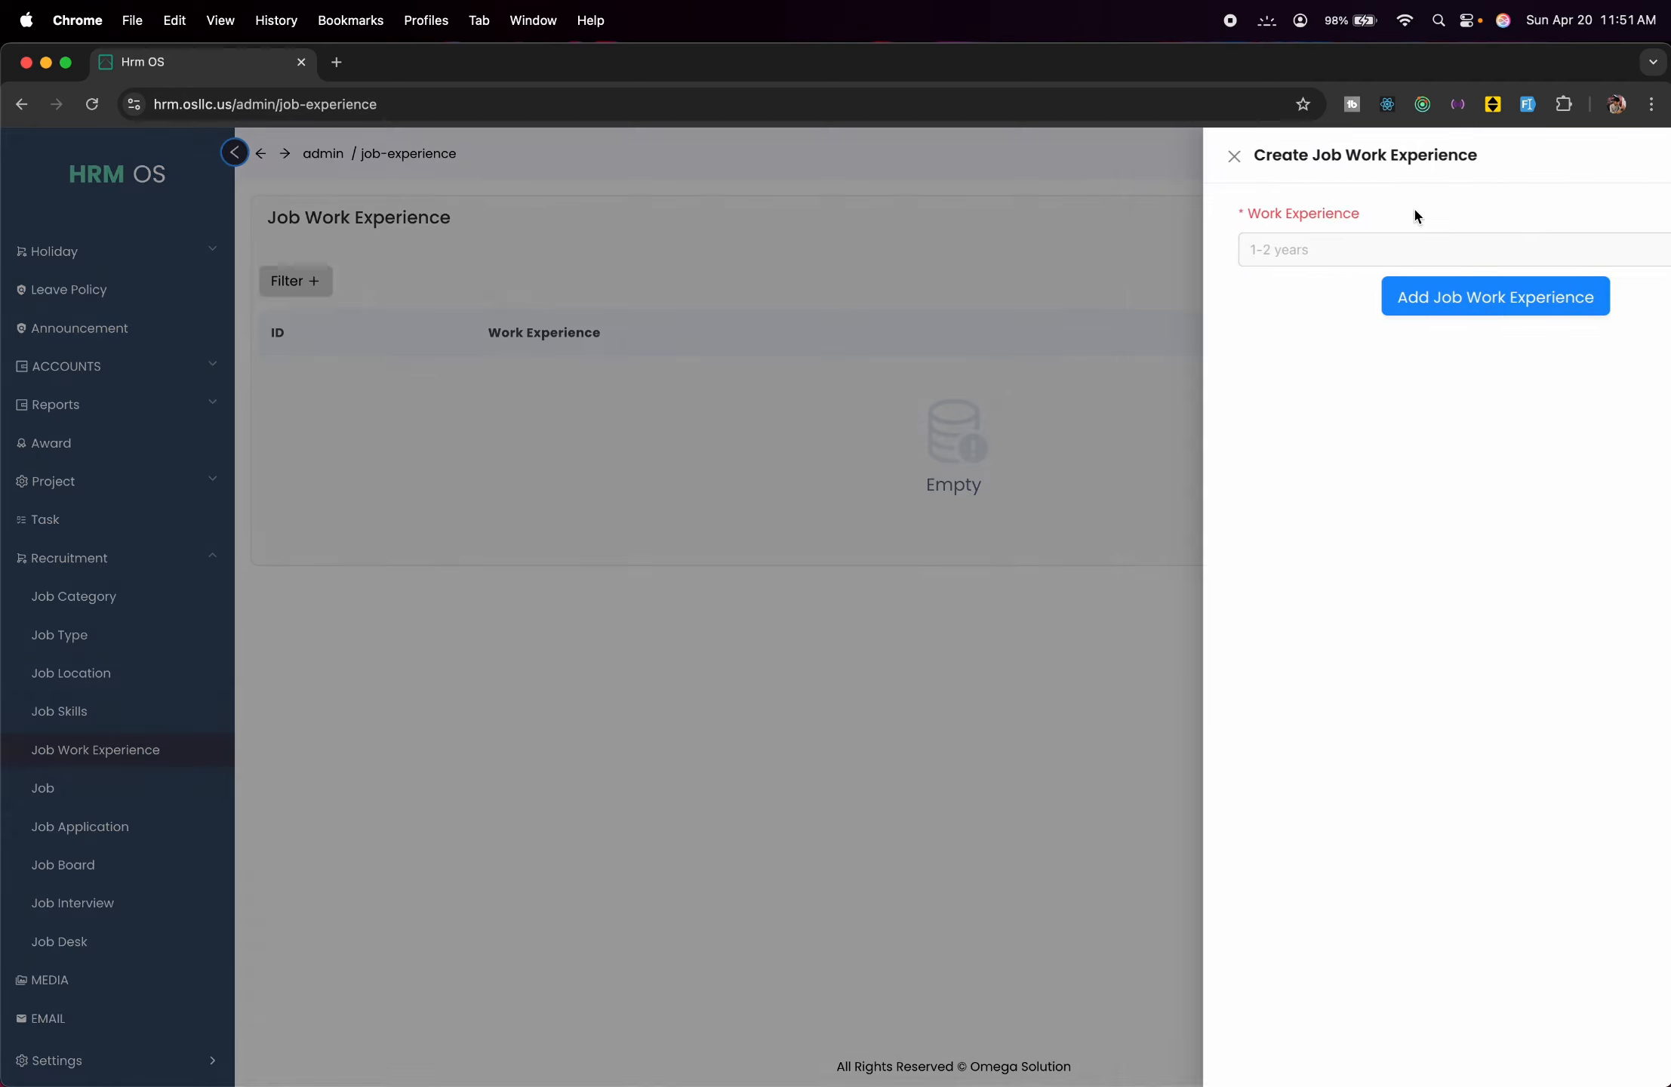
{"action": "left_click", "coordinate": [1359, 244]}
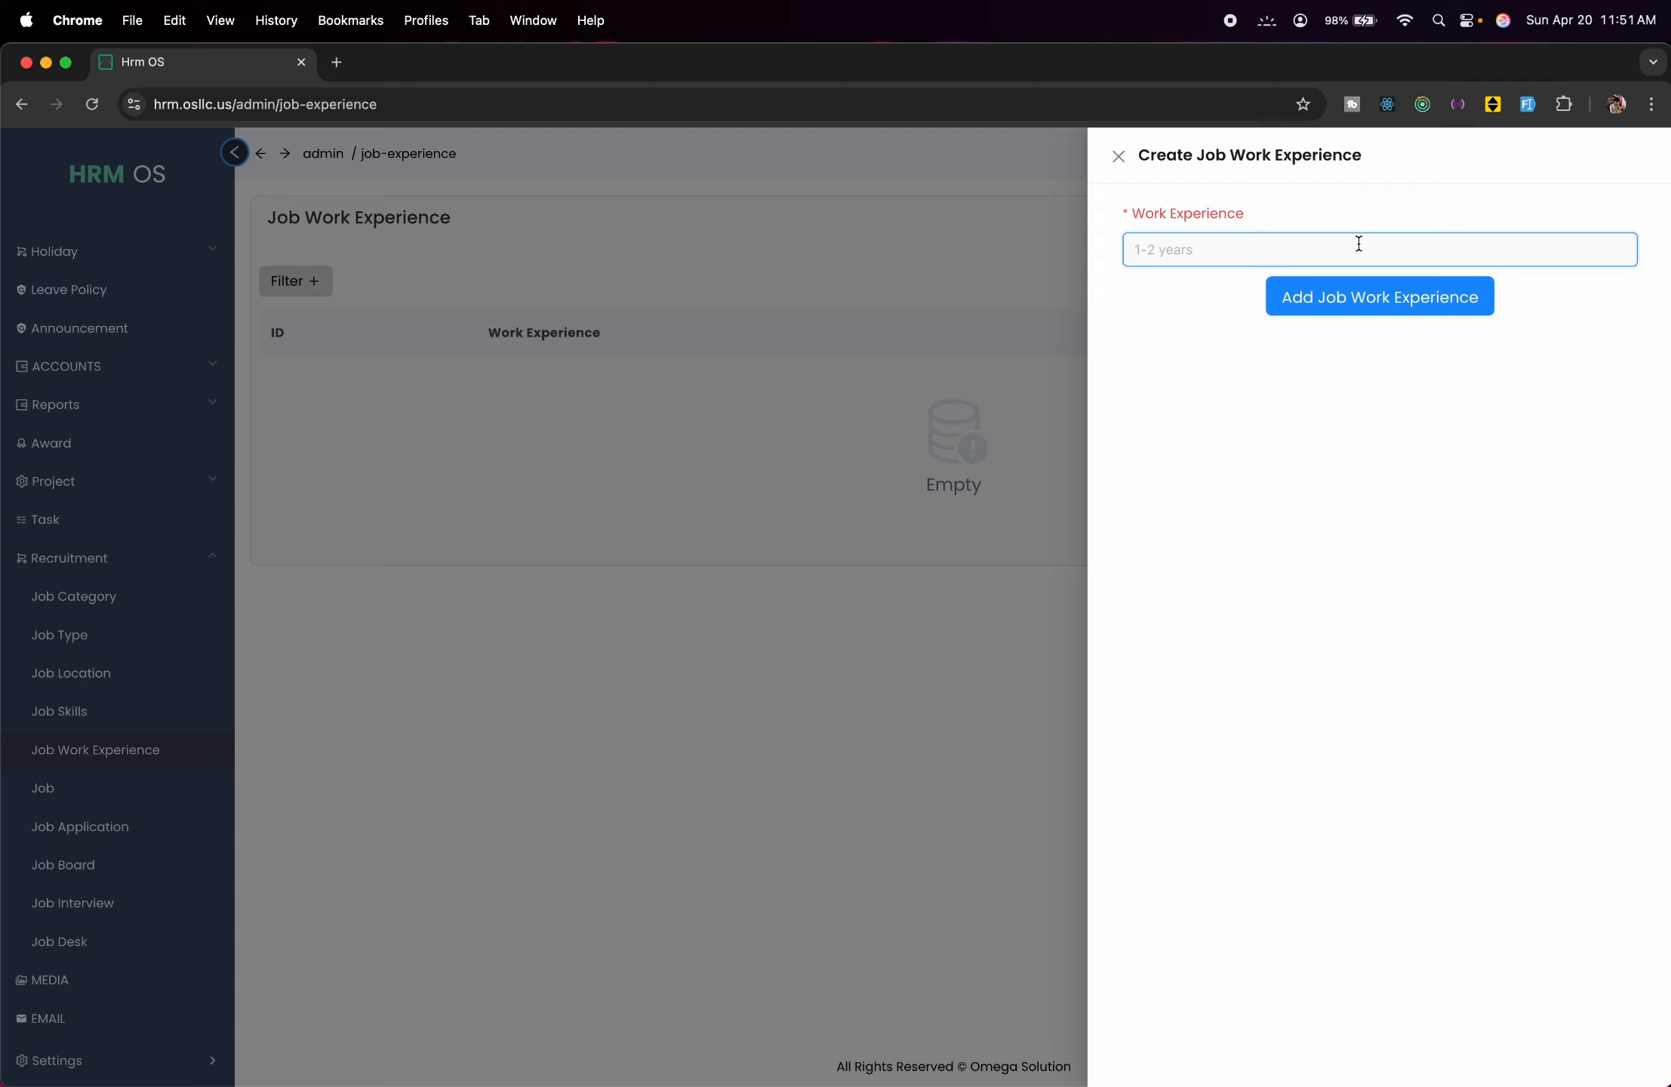
{"action": "type", "text": "1"}
{"action": "key", "text": "BackSpace"}
{"action": "type", "text": "1 Year"}
{"action": "left_click", "coordinate": [1436, 290]}
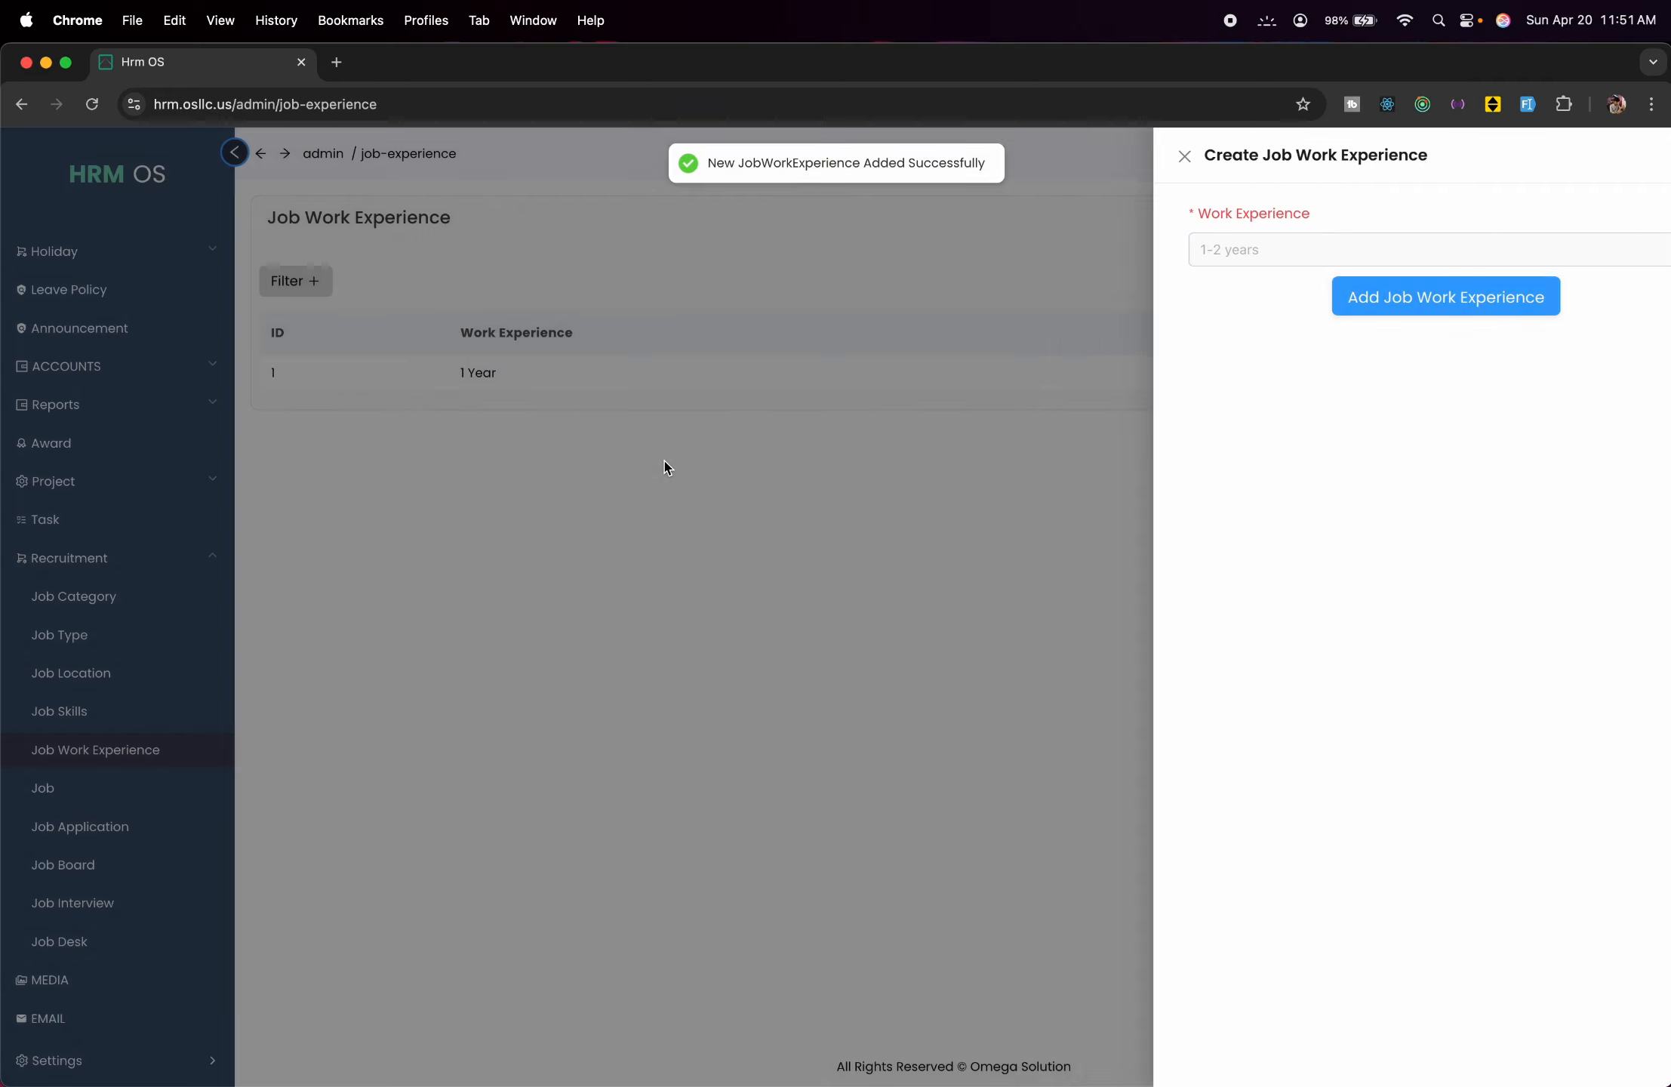
{"action": "left_click", "coordinate": [664, 461]}
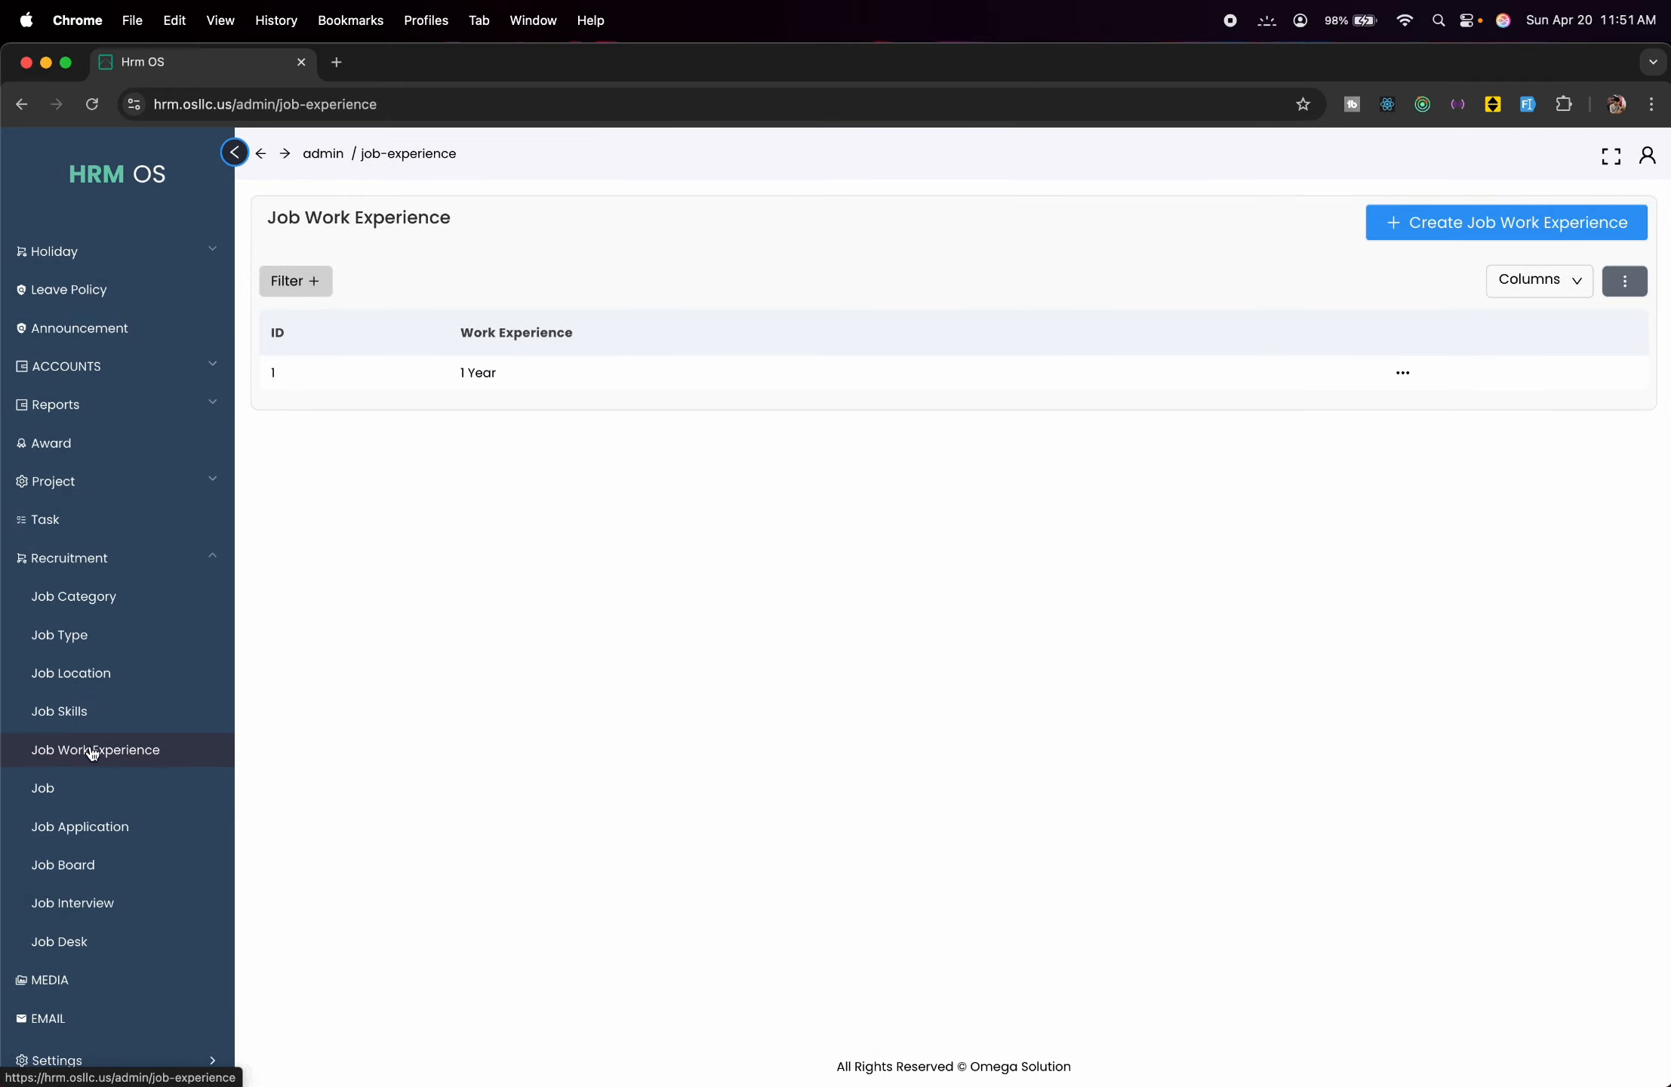
Start a new job titled 'Sr. React Dev' running 2025-05-01 to 2026-04-30.
{"action": "left_click", "coordinate": [96, 788]}
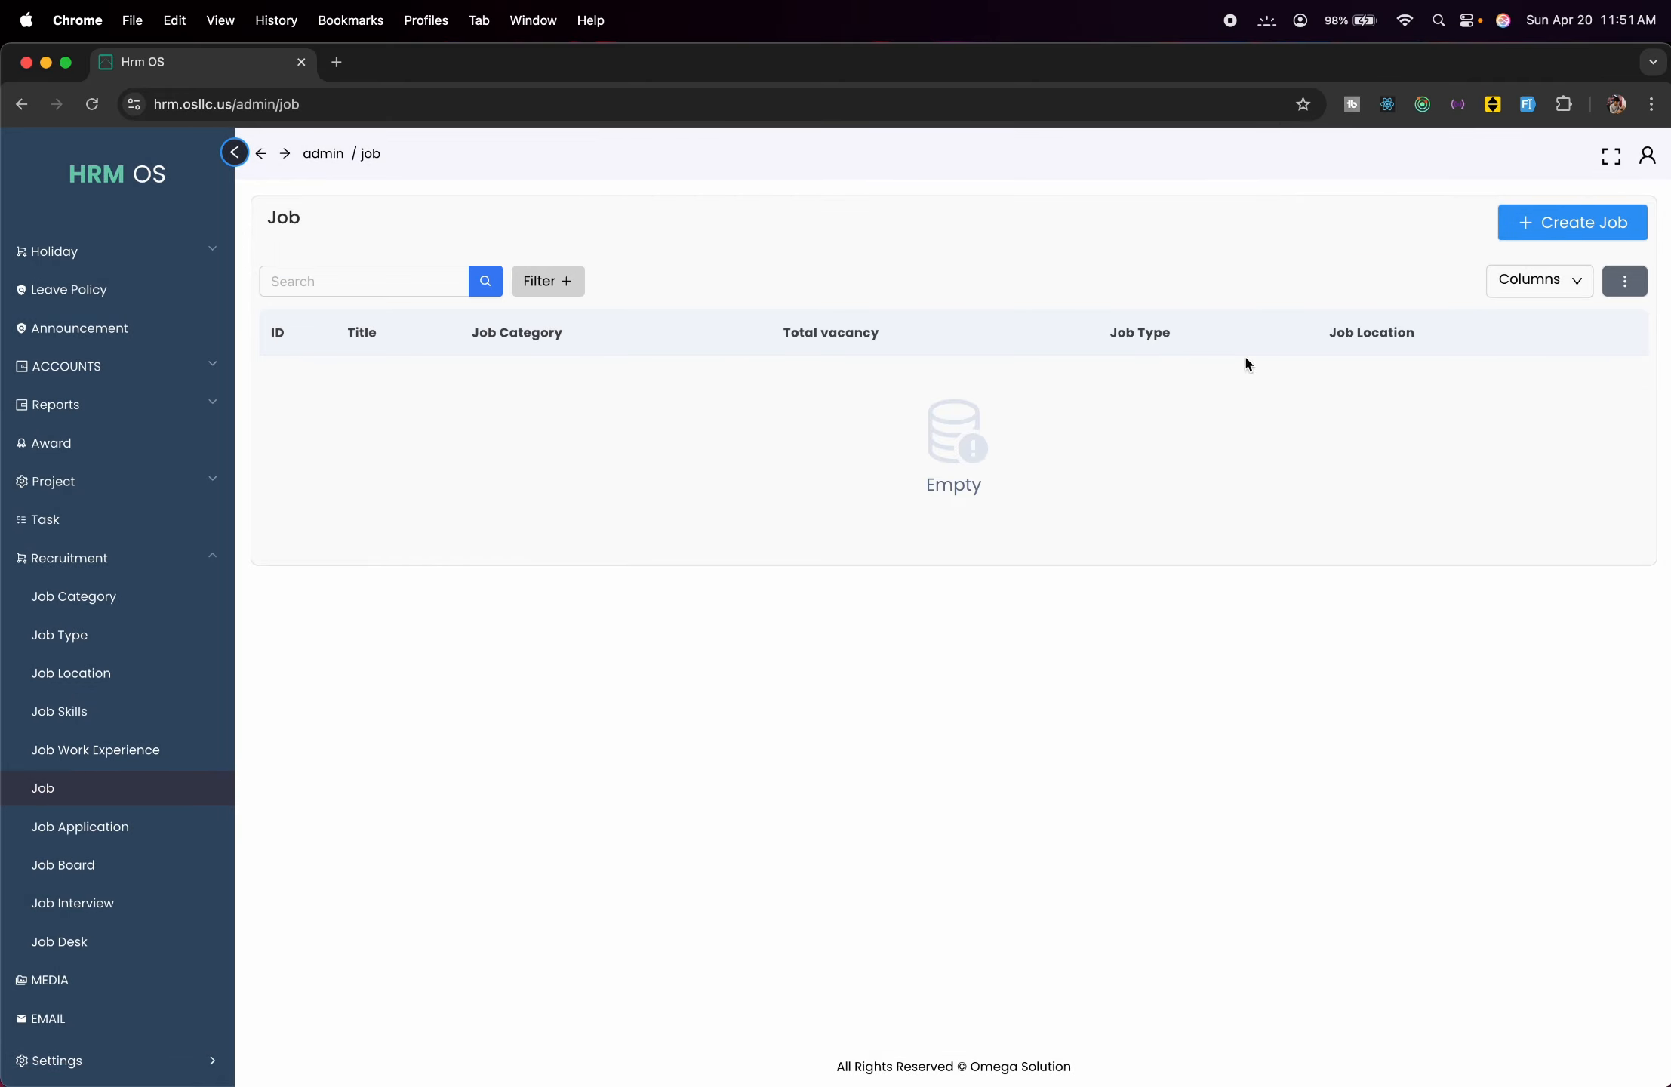
{"action": "left_click", "coordinate": [1568, 219]}
{"action": "left_click", "coordinate": [837, 337]}
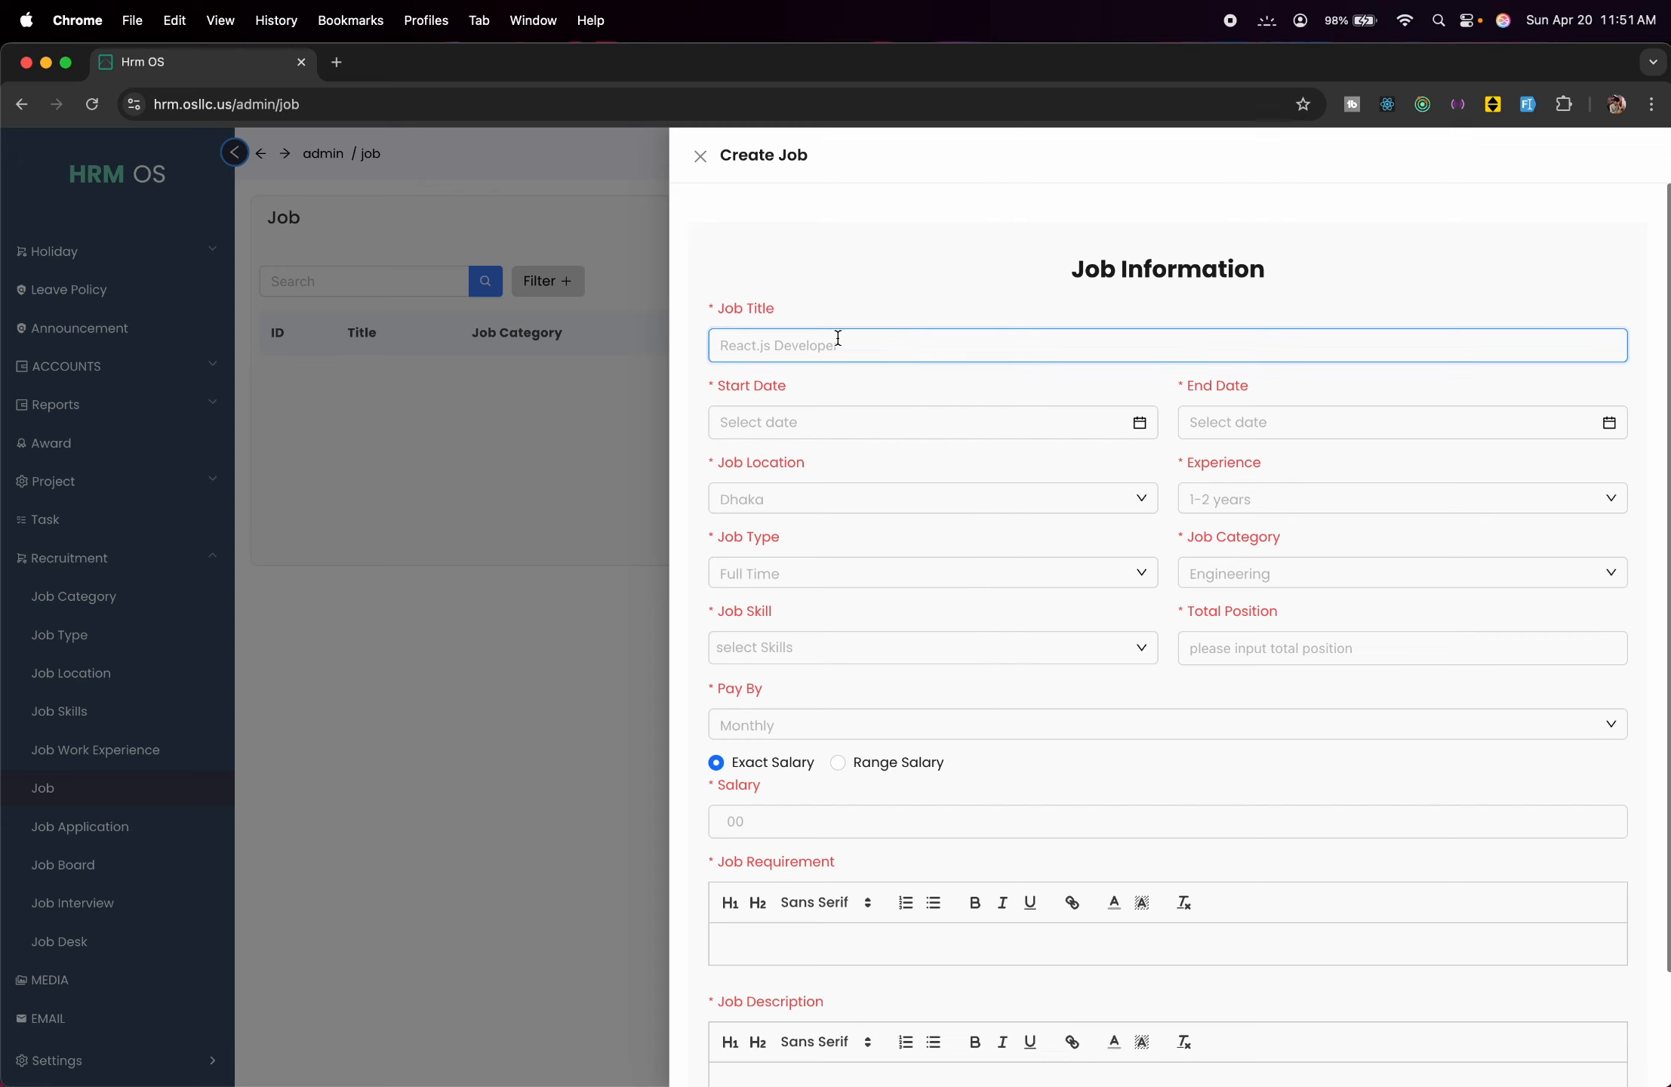
{"action": "type", "text": "Sr. React Dev"}
{"action": "left_click", "coordinate": [887, 419]}
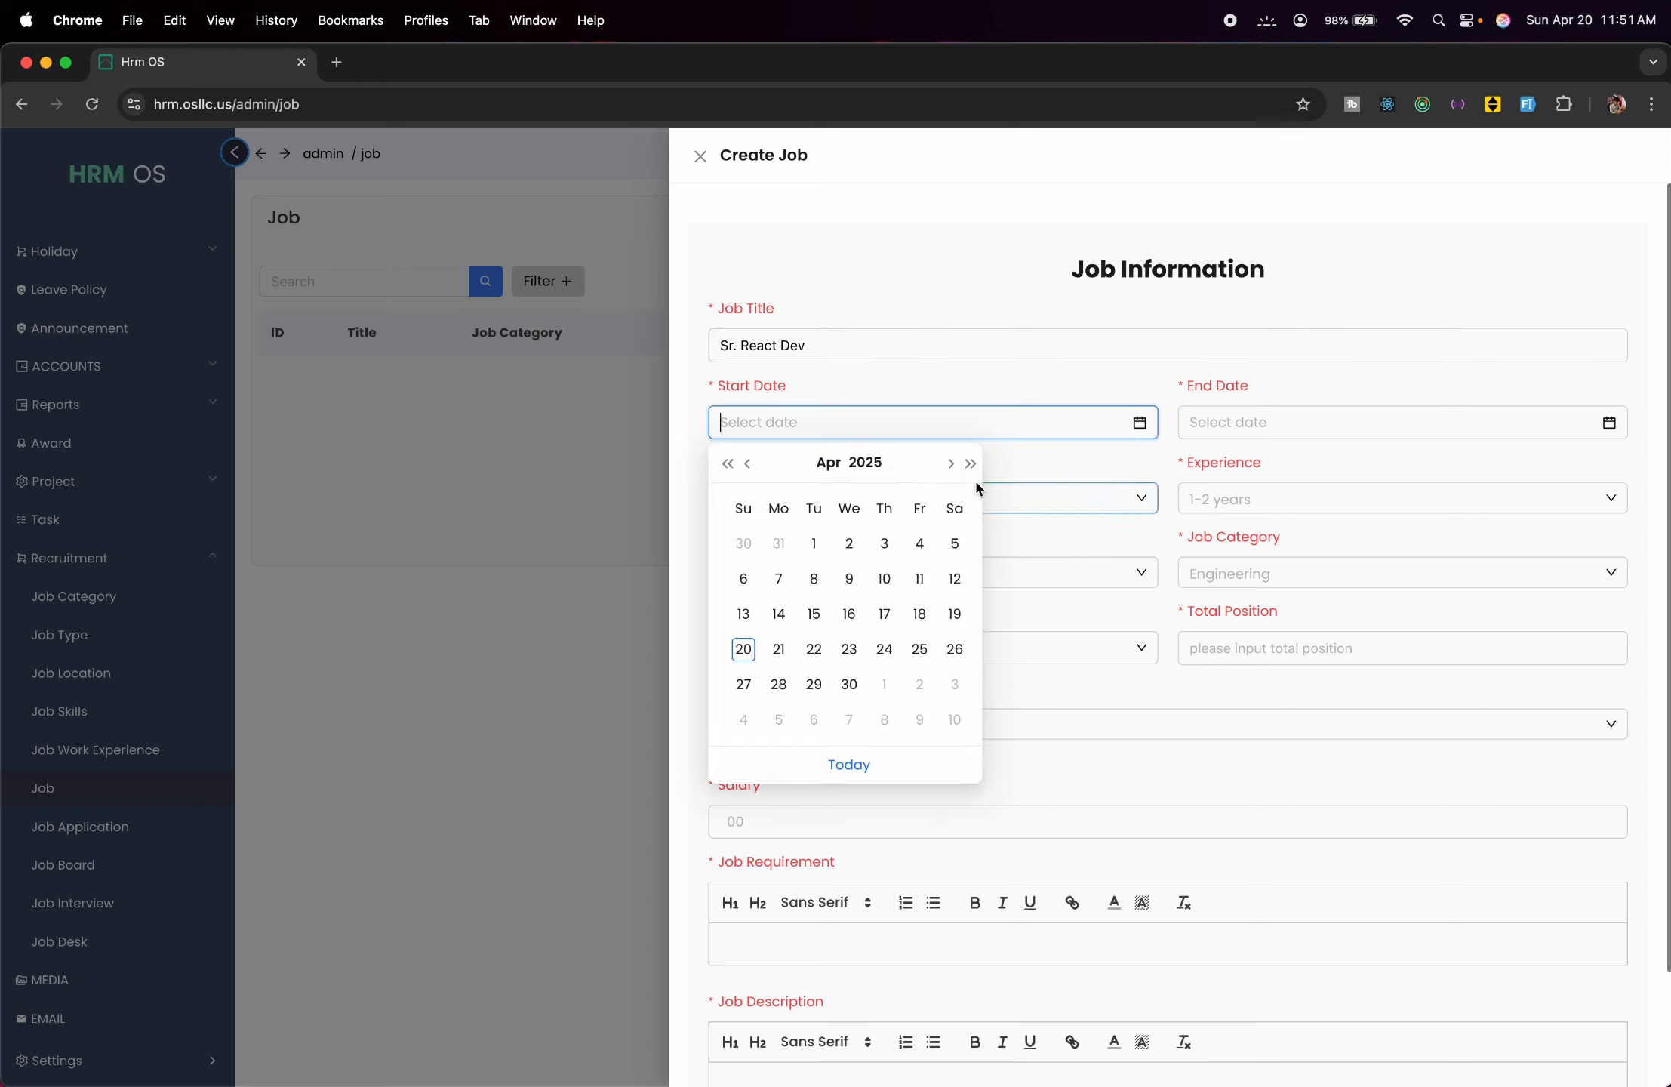
{"action": "left_click", "coordinate": [956, 470]}
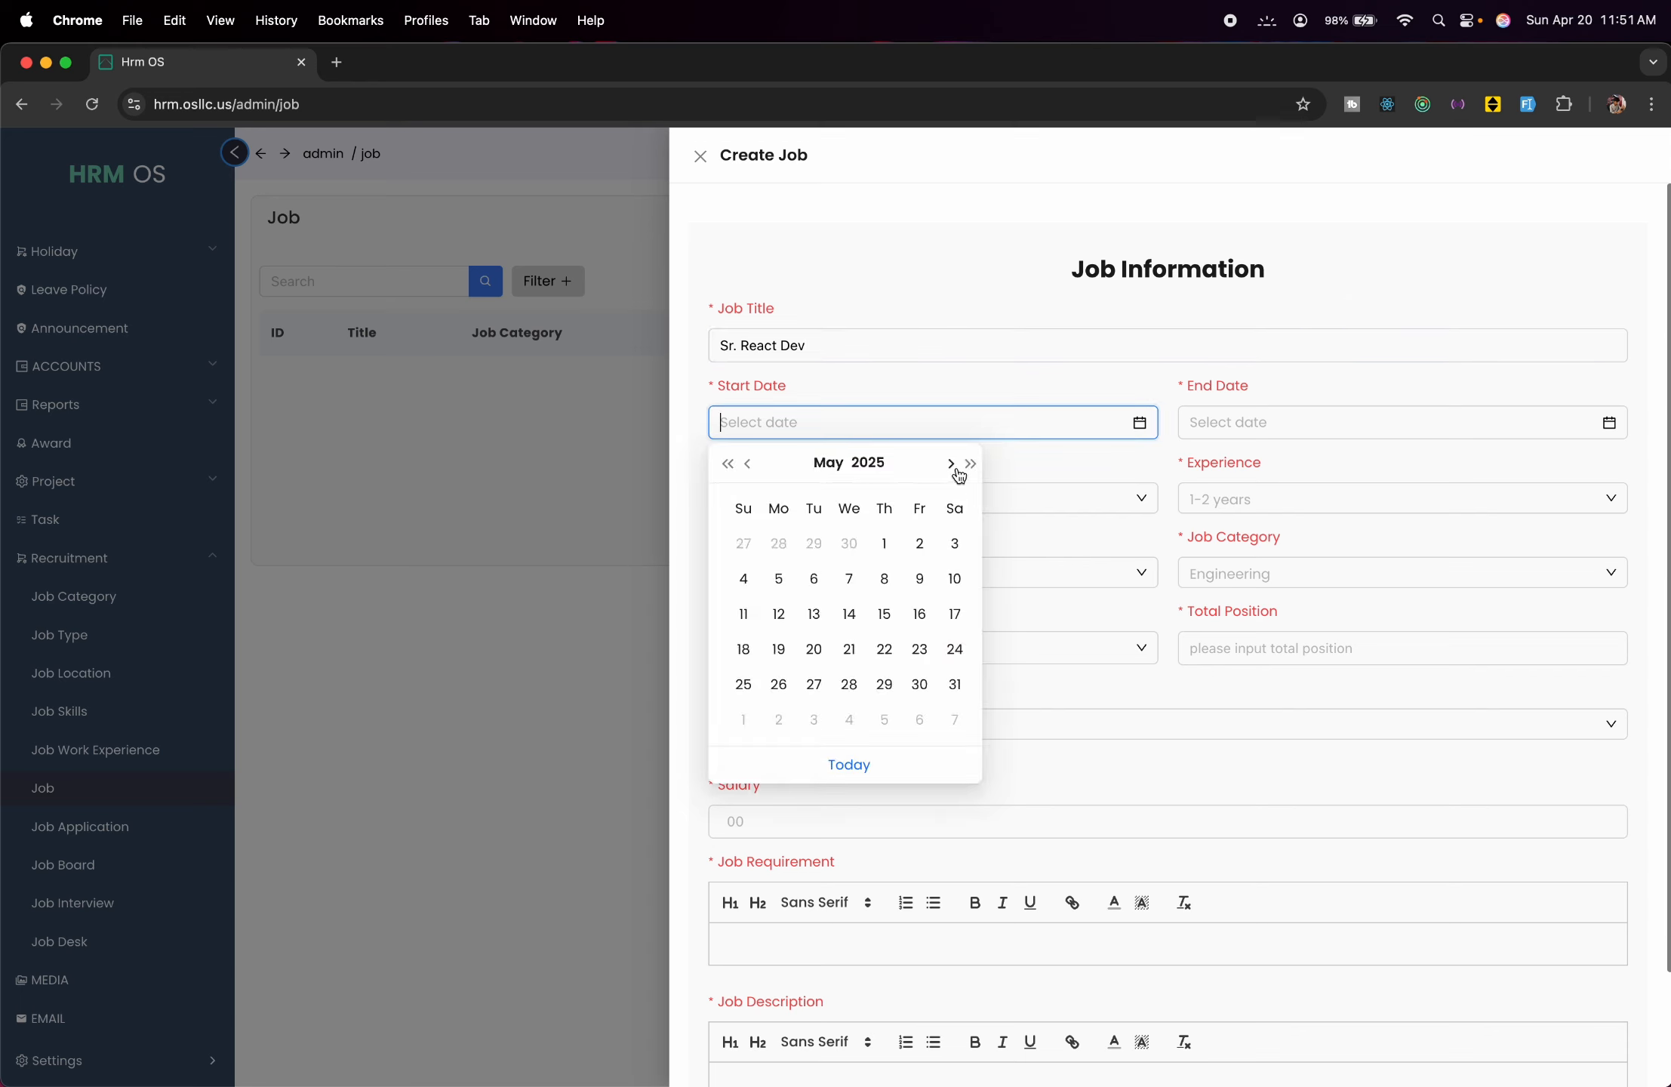
{"action": "left_click", "coordinate": [885, 543]}
{"action": "left_click", "coordinate": [1247, 425]}
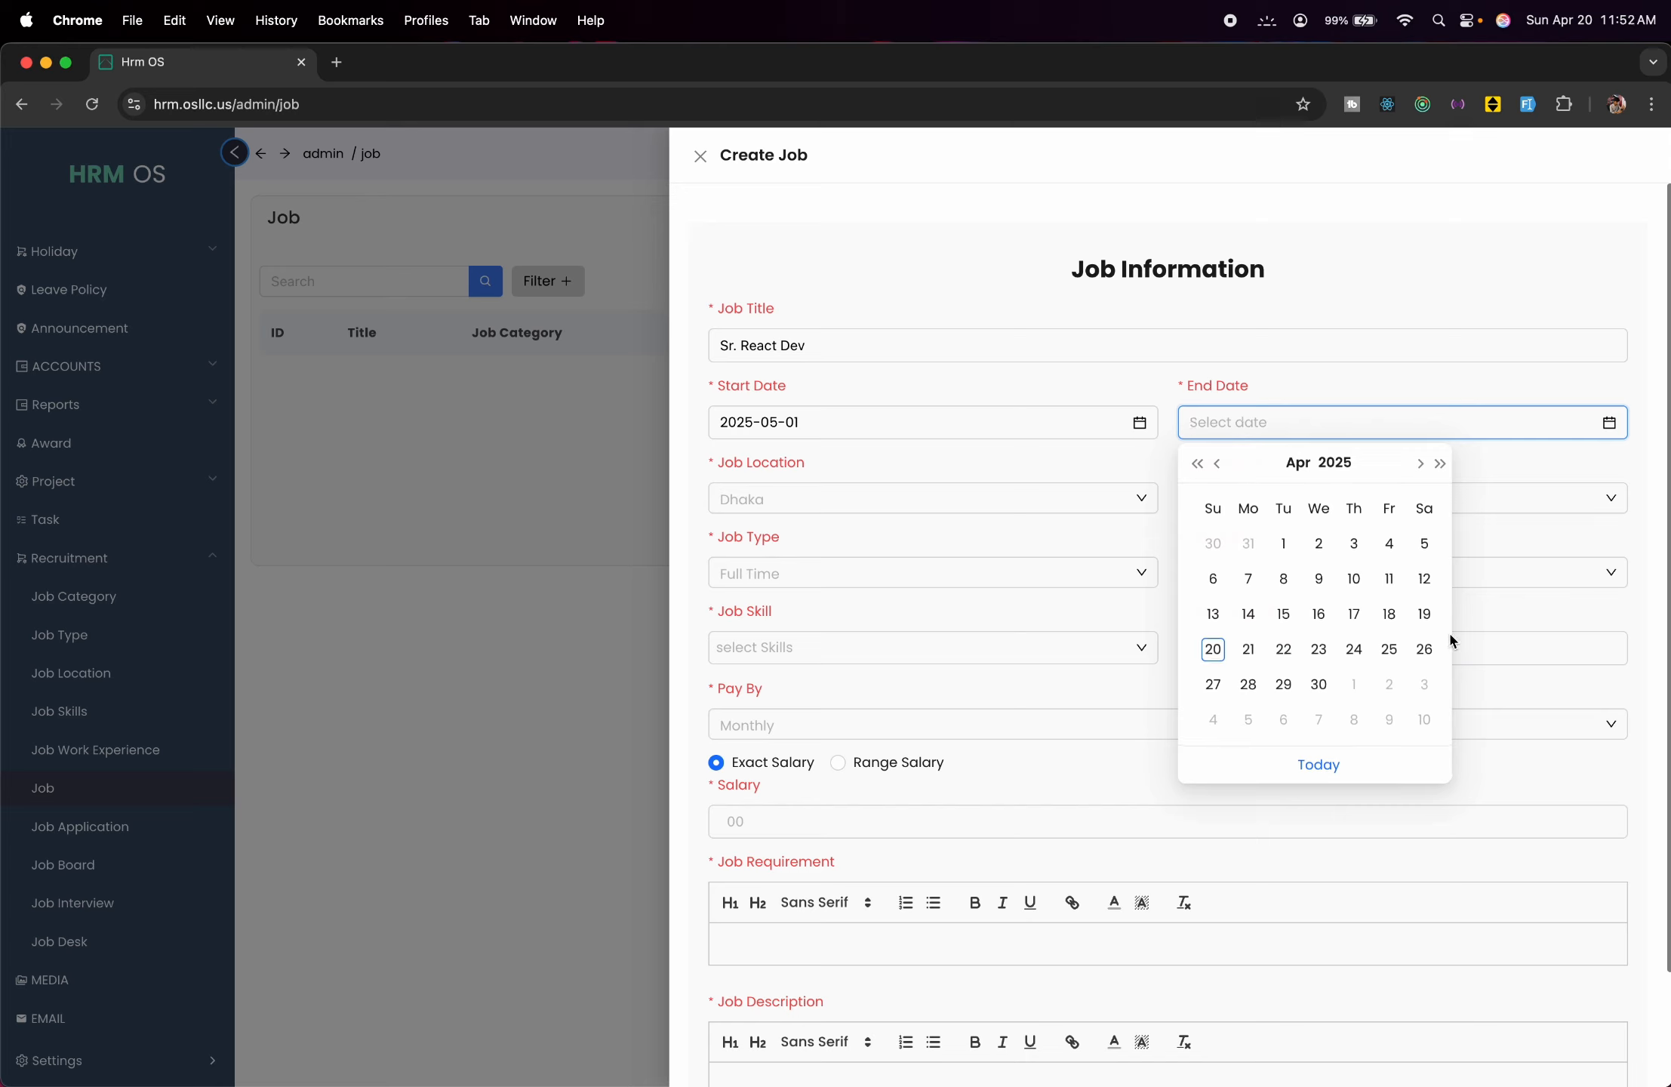
{"action": "left_click", "coordinate": [1439, 465]}
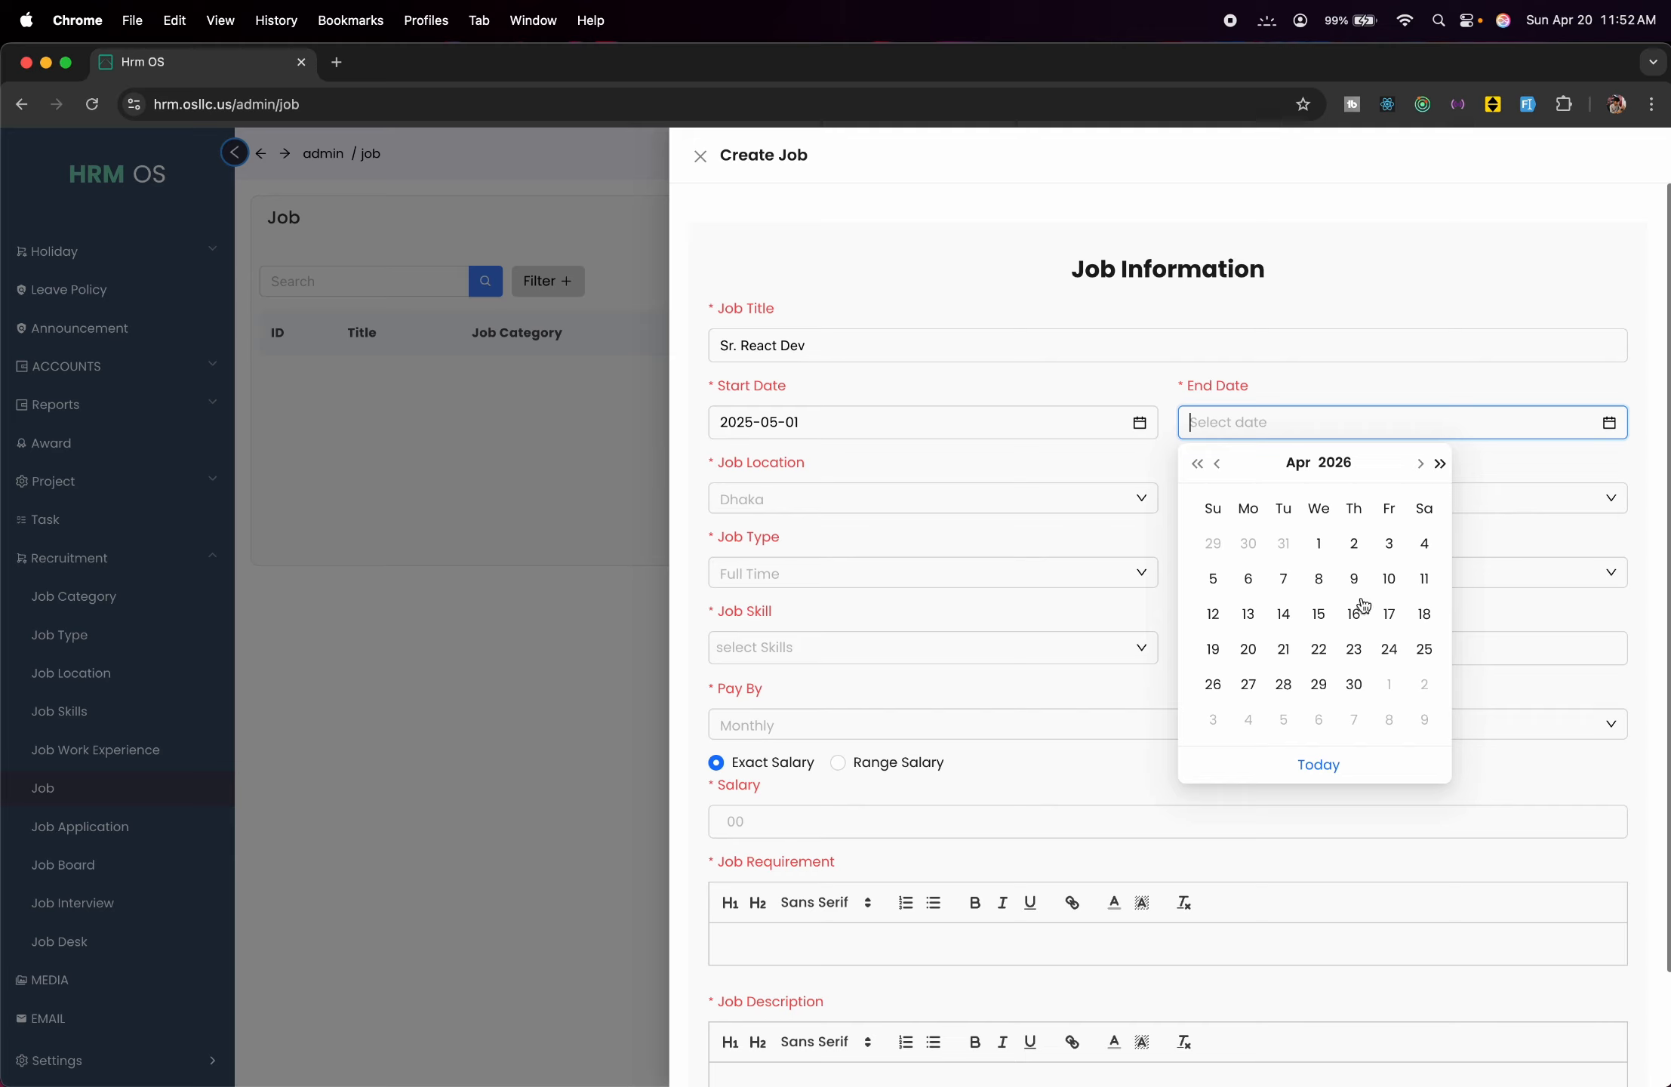
{"action": "left_click", "coordinate": [1354, 696]}
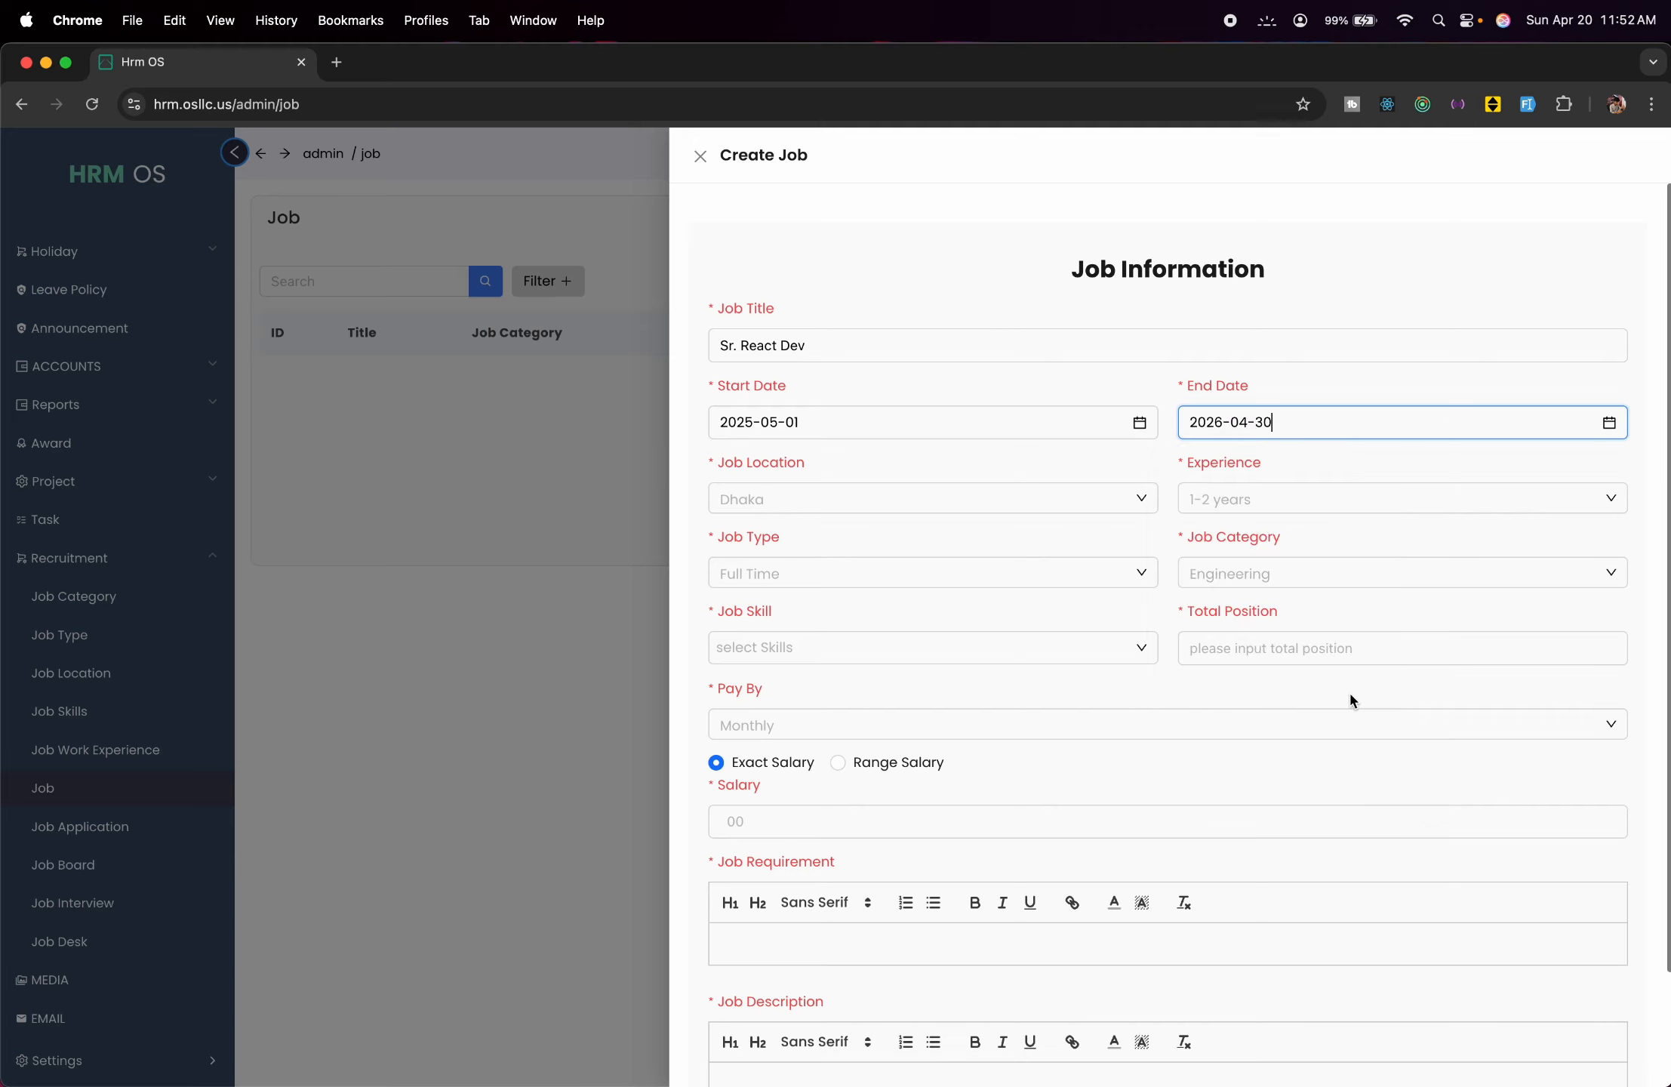
Set location Dhaka, Bangladesh, 1 Year experience, Full time type and Software Dev. category.
{"action": "left_click", "coordinate": [1127, 510]}
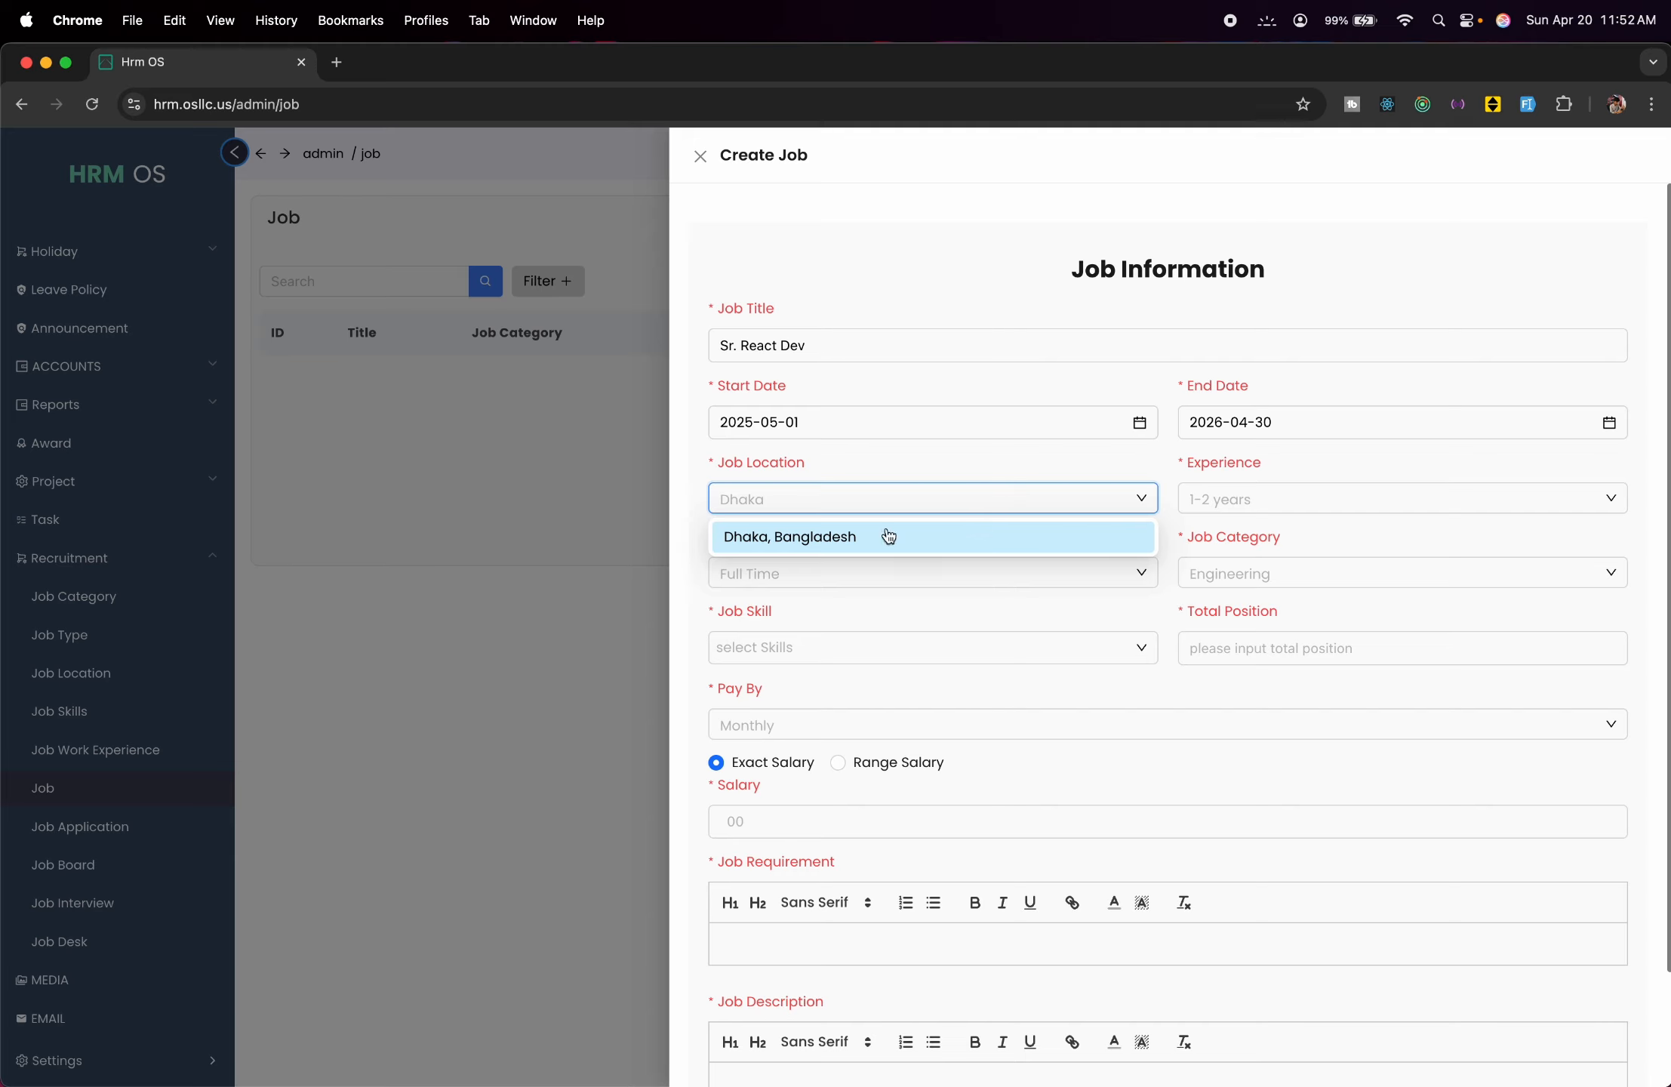
{"action": "left_click", "coordinate": [891, 536]}
{"action": "left_click", "coordinate": [1222, 491]}
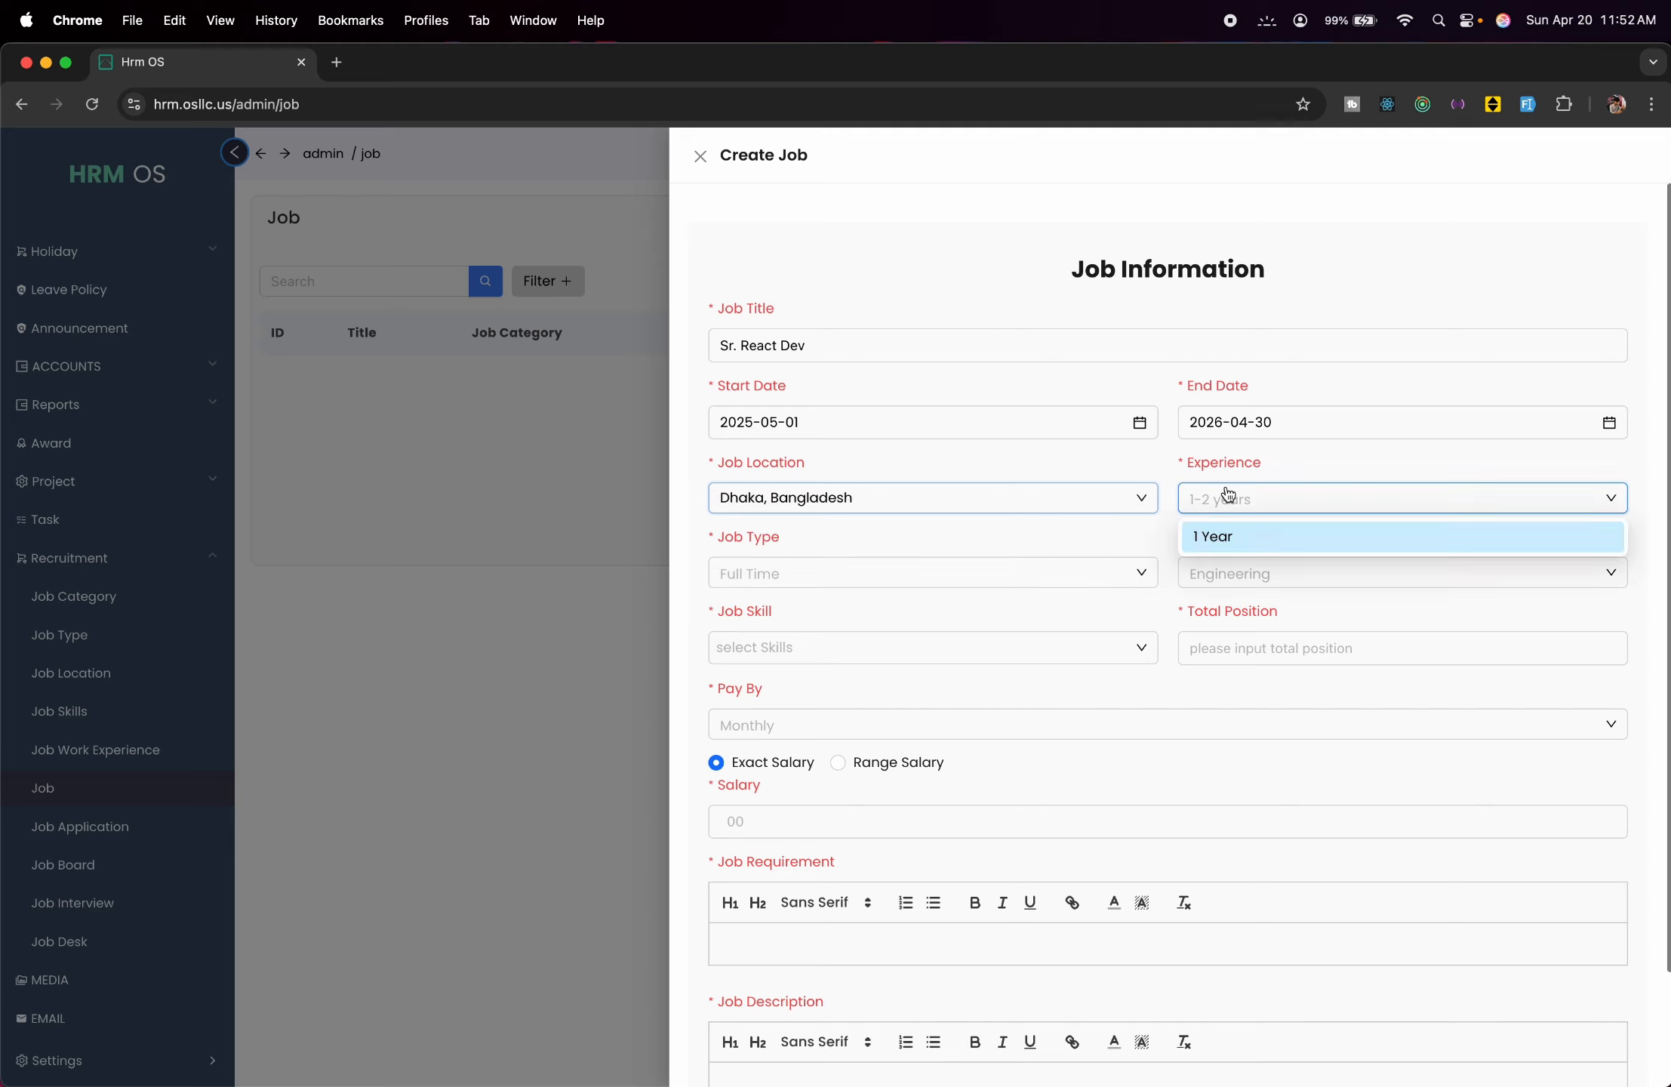
{"action": "left_click", "coordinate": [1241, 537]}
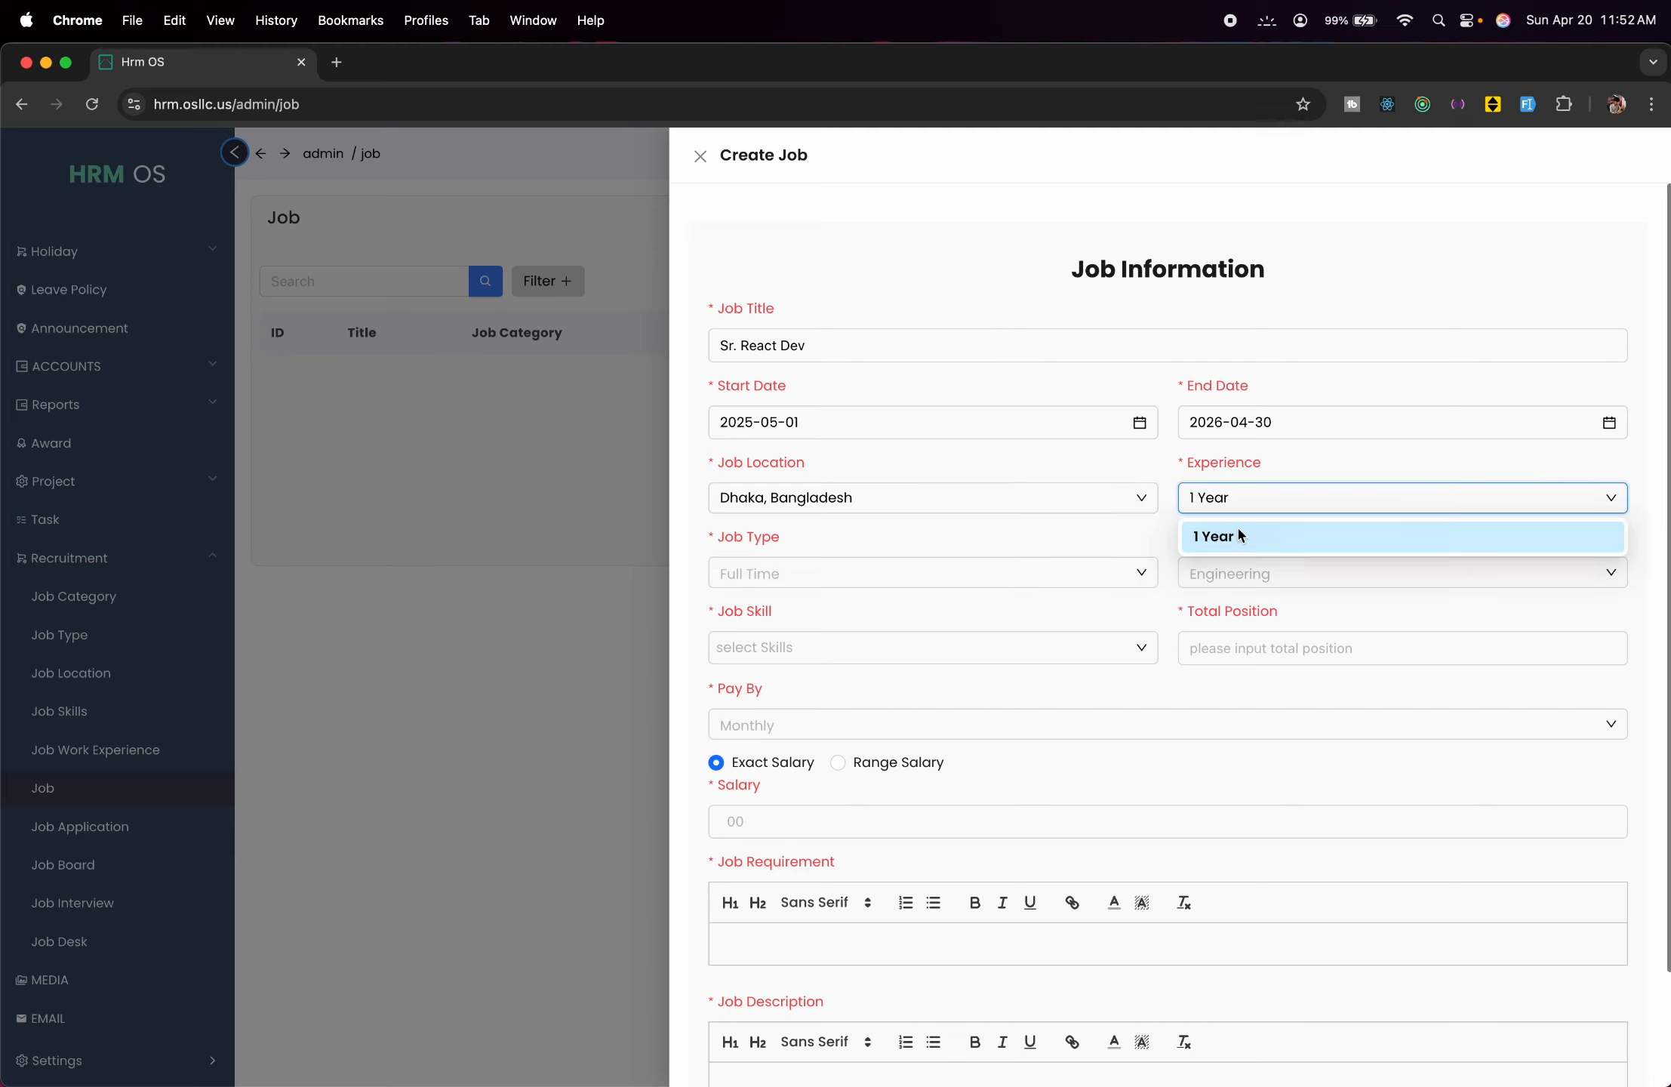
{"action": "left_click", "coordinate": [1033, 573]}
{"action": "left_click", "coordinate": [945, 601]}
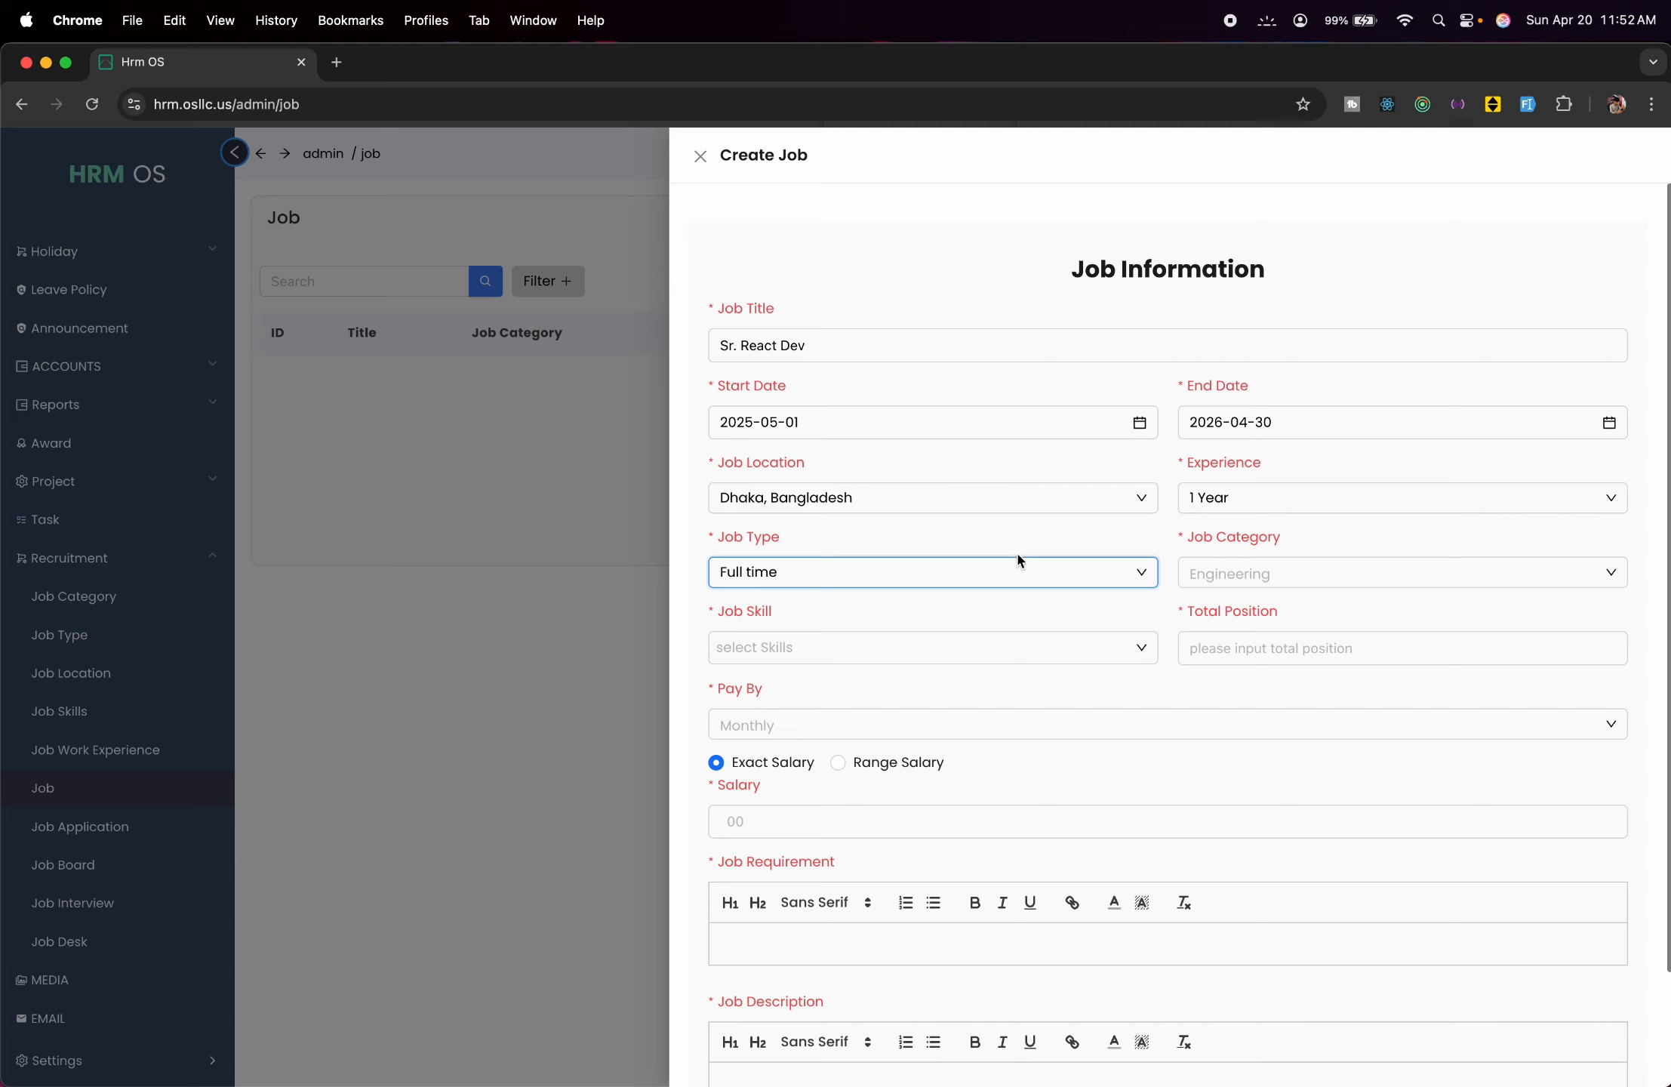
{"action": "left_click", "coordinate": [1256, 573]}
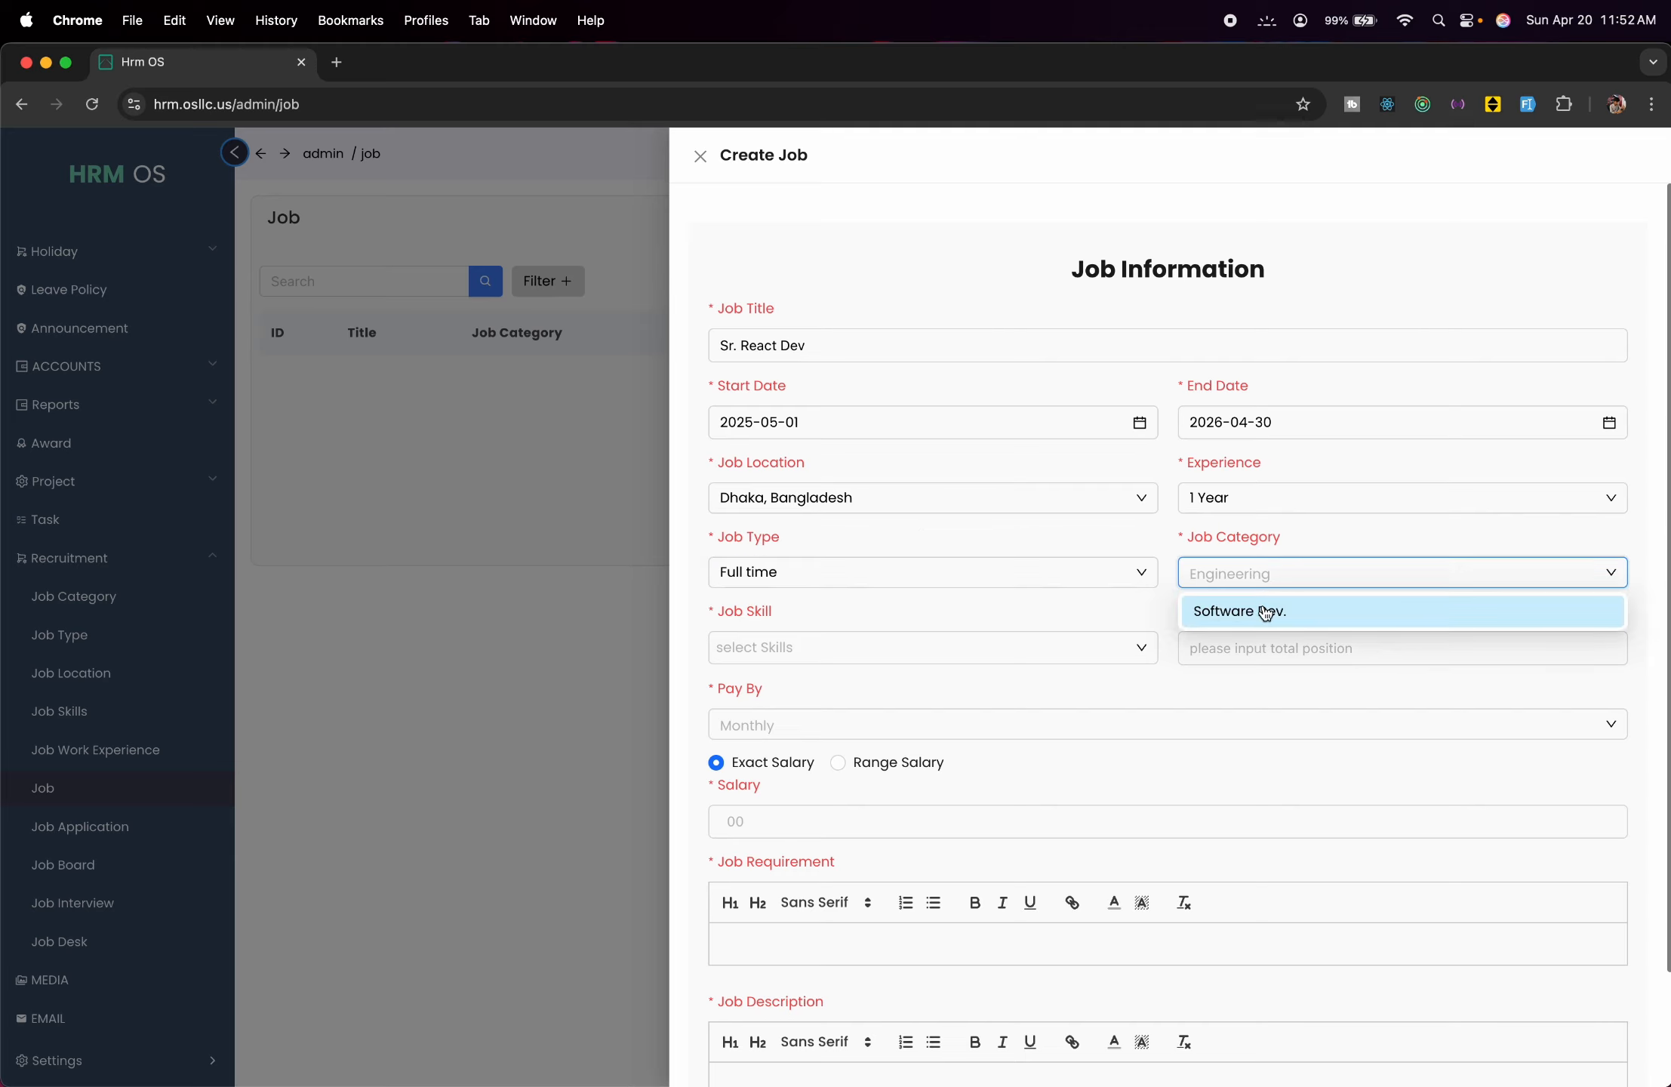
{"action": "left_click", "coordinate": [1267, 611]}
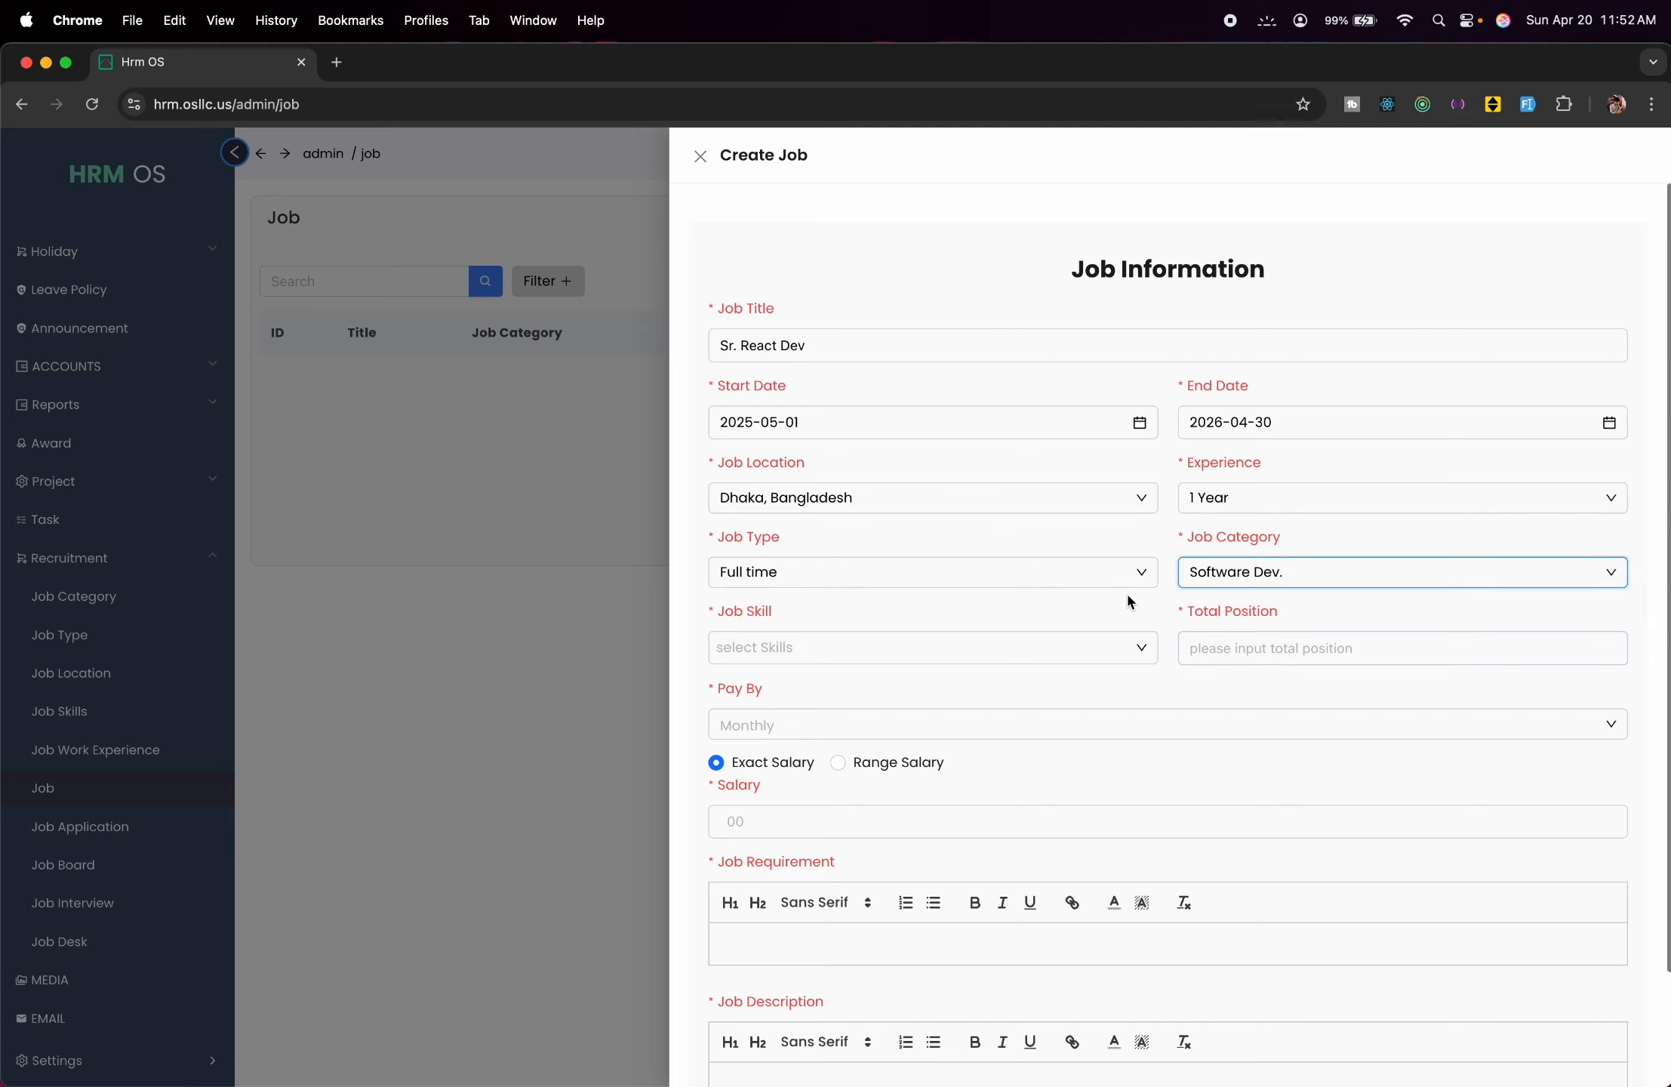
Add the 'React, jango, Laravel' skill and set total positions to 2.
{"action": "left_click", "coordinate": [1097, 649]}
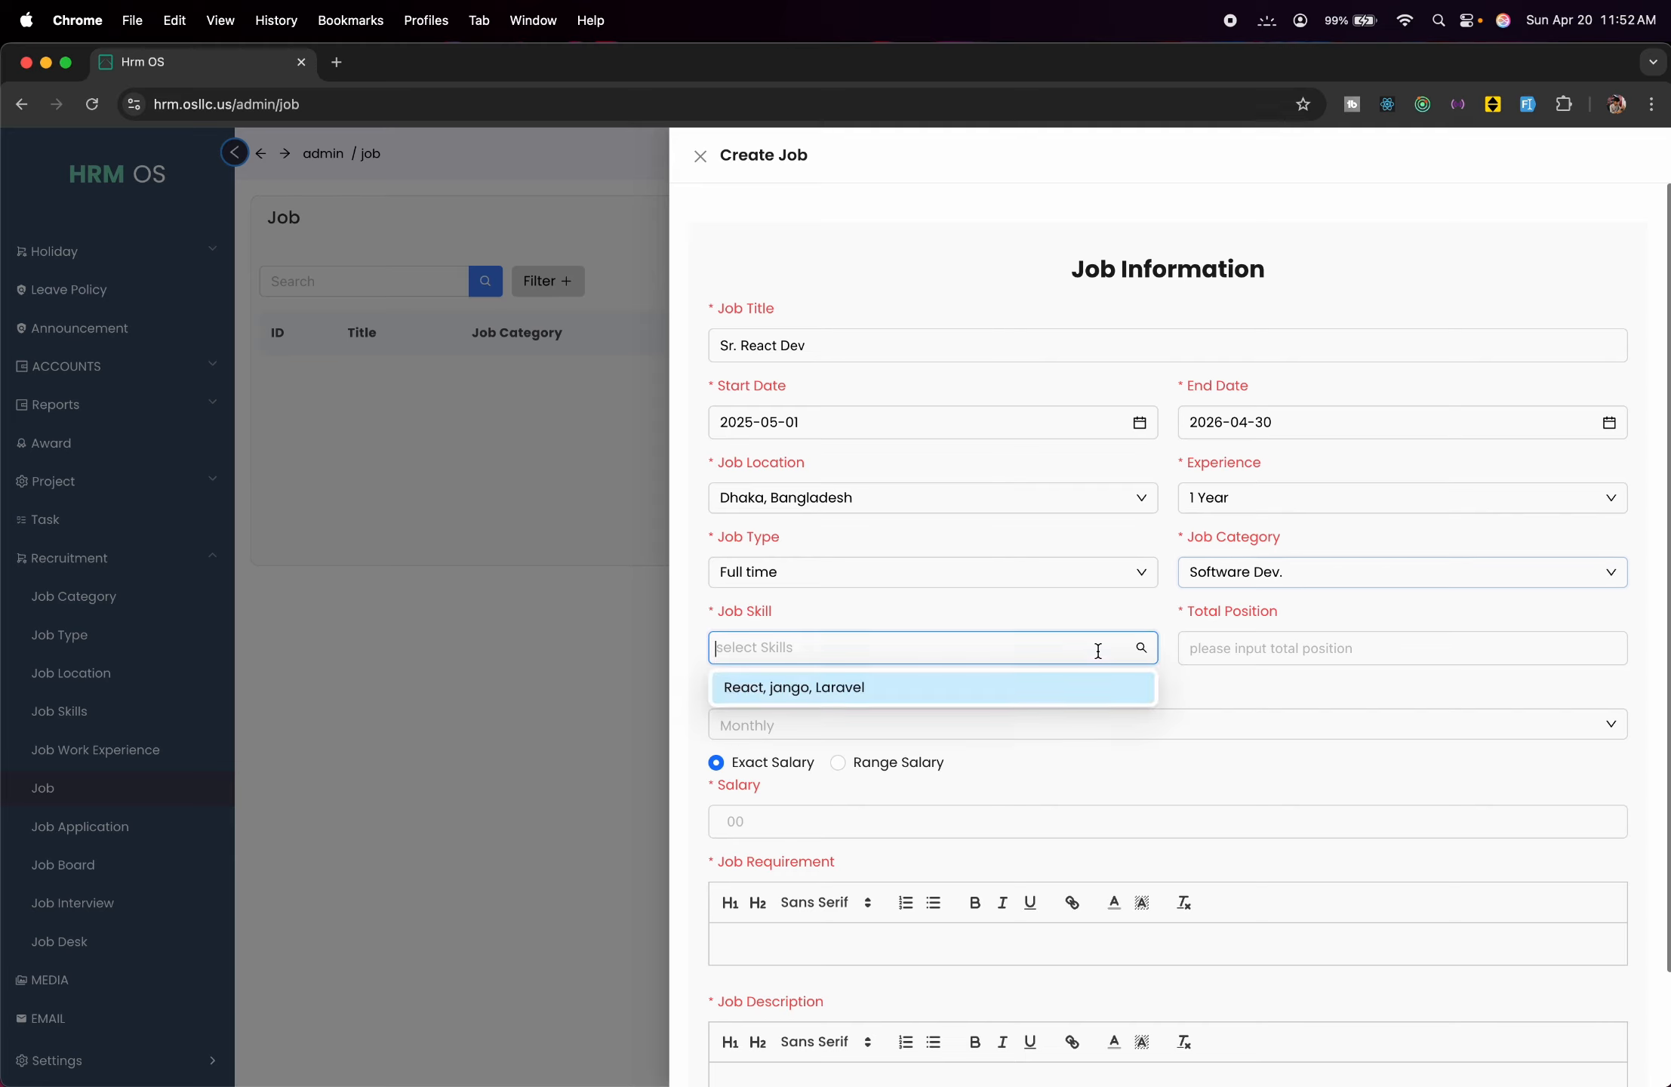
{"action": "left_click", "coordinate": [949, 702]}
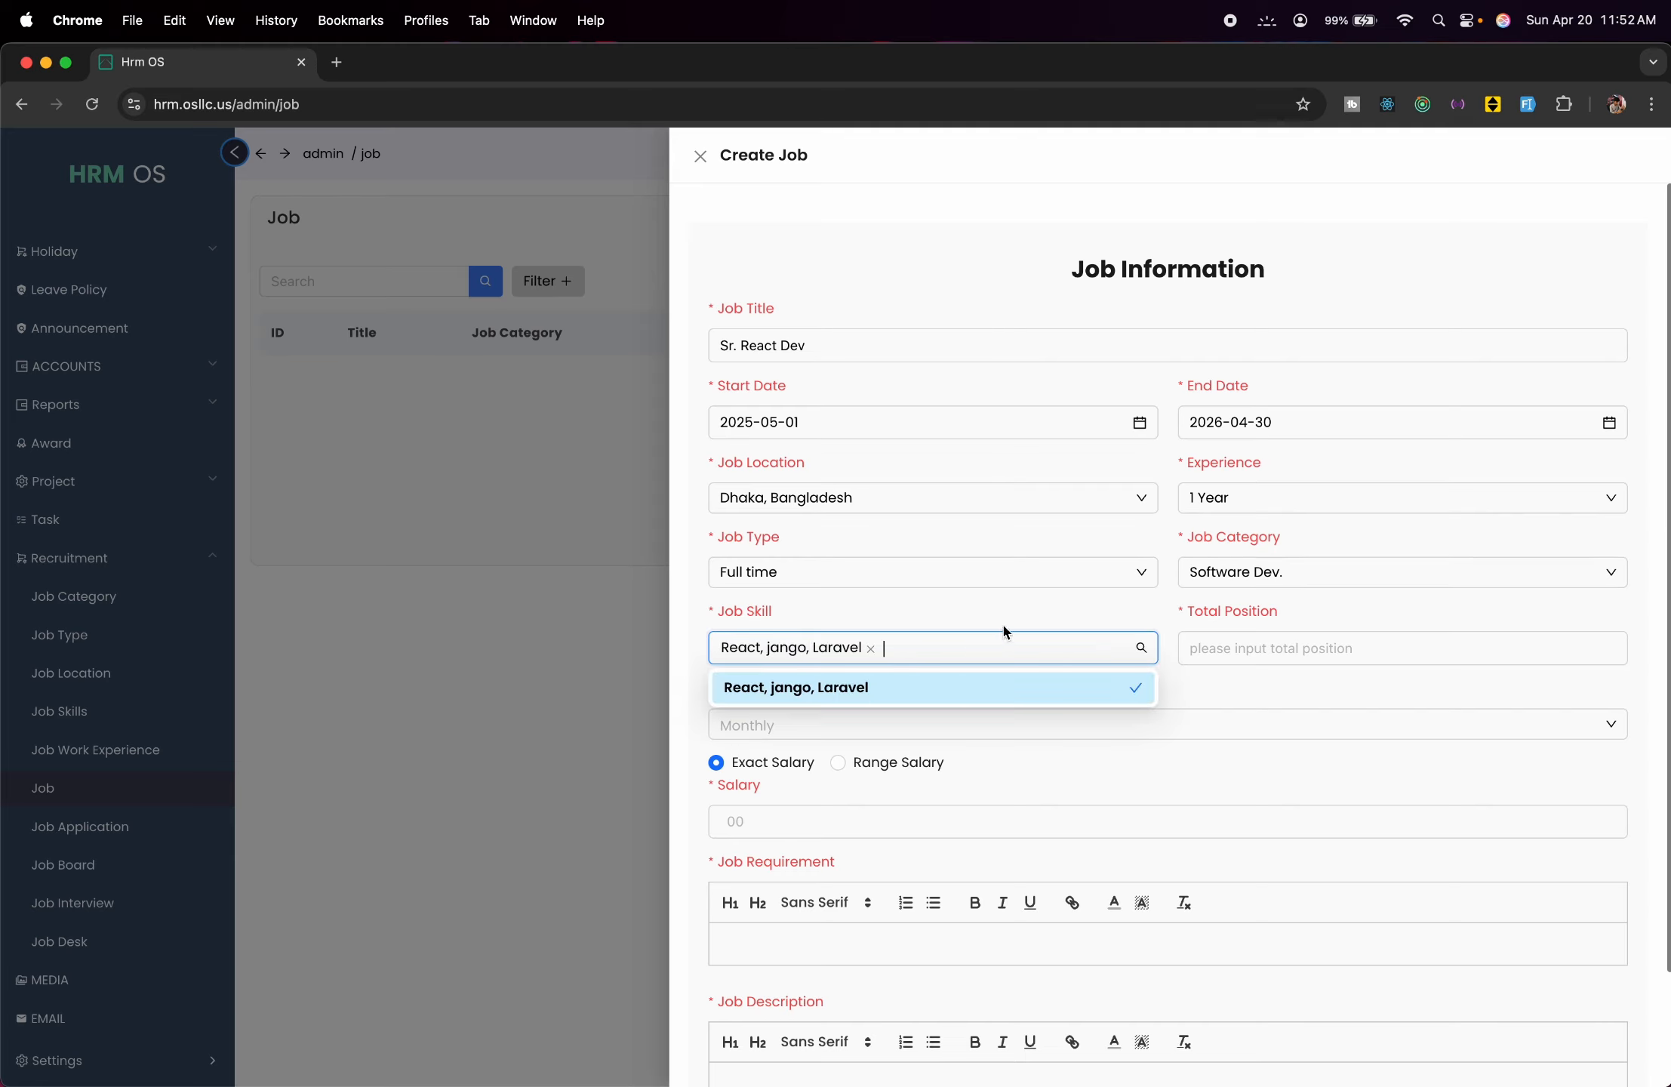
{"action": "left_click", "coordinate": [1012, 604]}
{"action": "left_click", "coordinate": [1205, 654]}
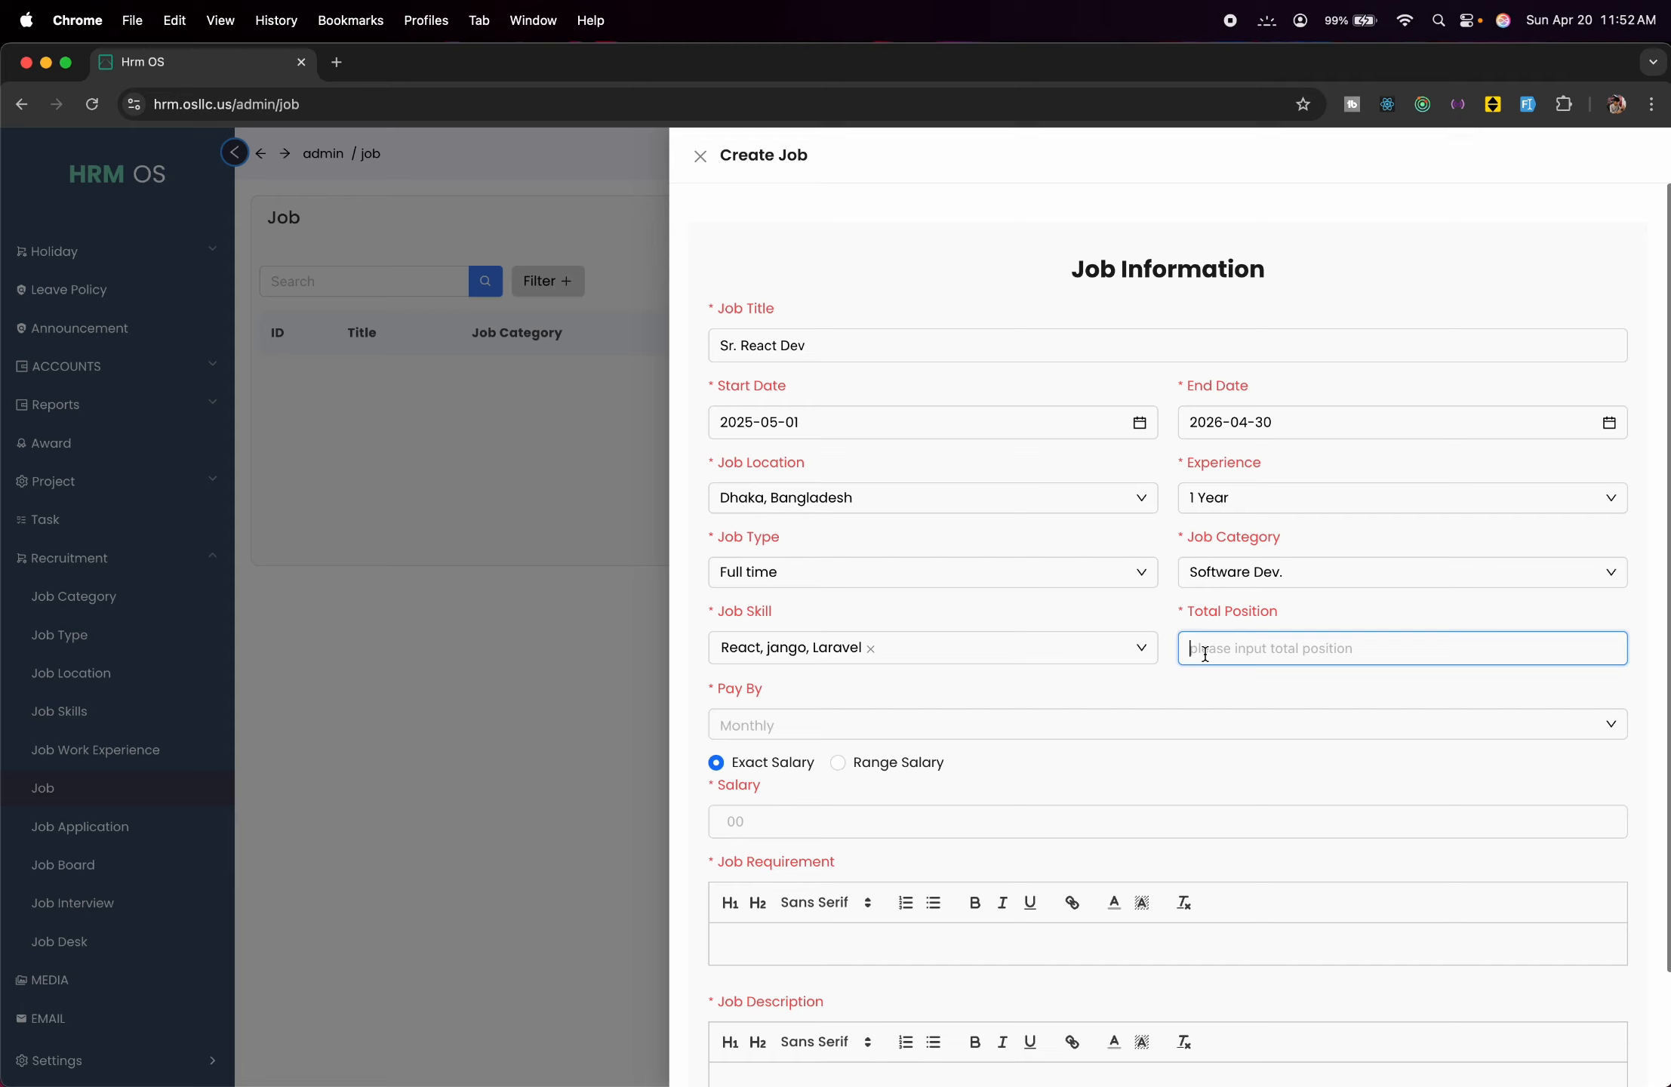
{"action": "type", "text": "2"}
{"action": "left_click", "coordinate": [961, 727]}
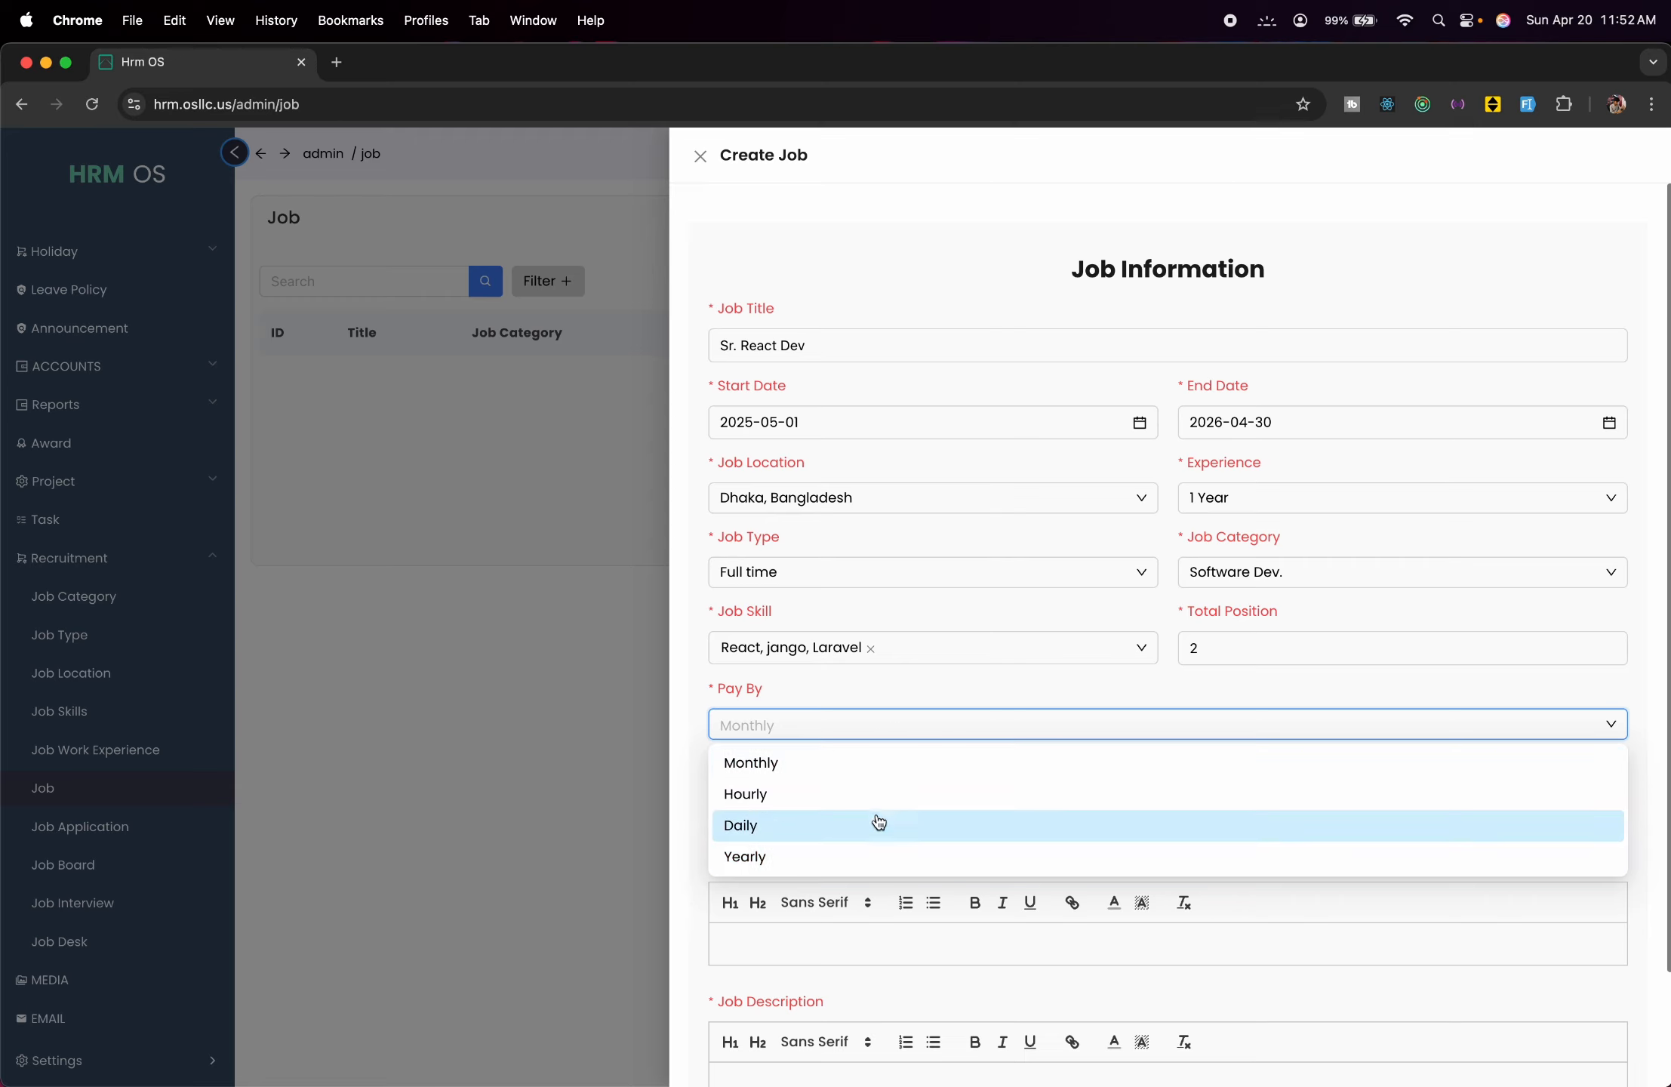
Make the job paid daily with a single exact salary of 20000.
{"action": "left_click", "coordinate": [874, 824]}
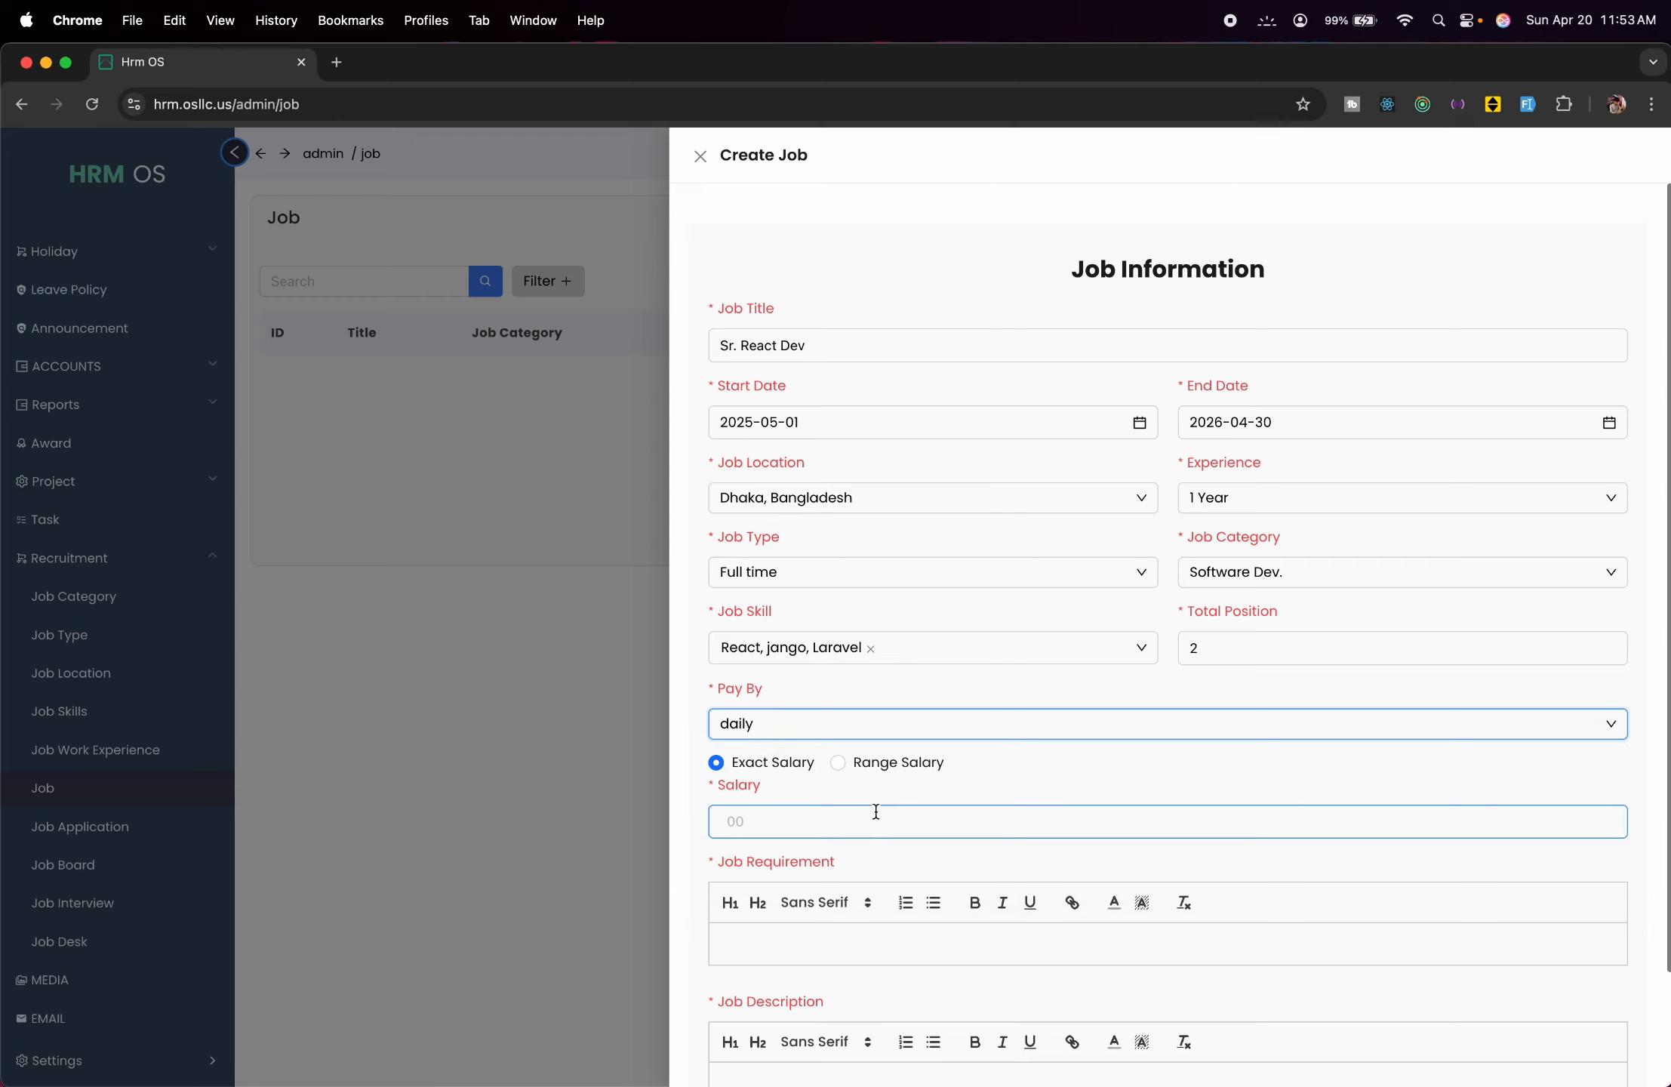
{"action": "scroll", "coordinate": [877, 811], "scroll_direction": "down", "scroll_amount": 1}
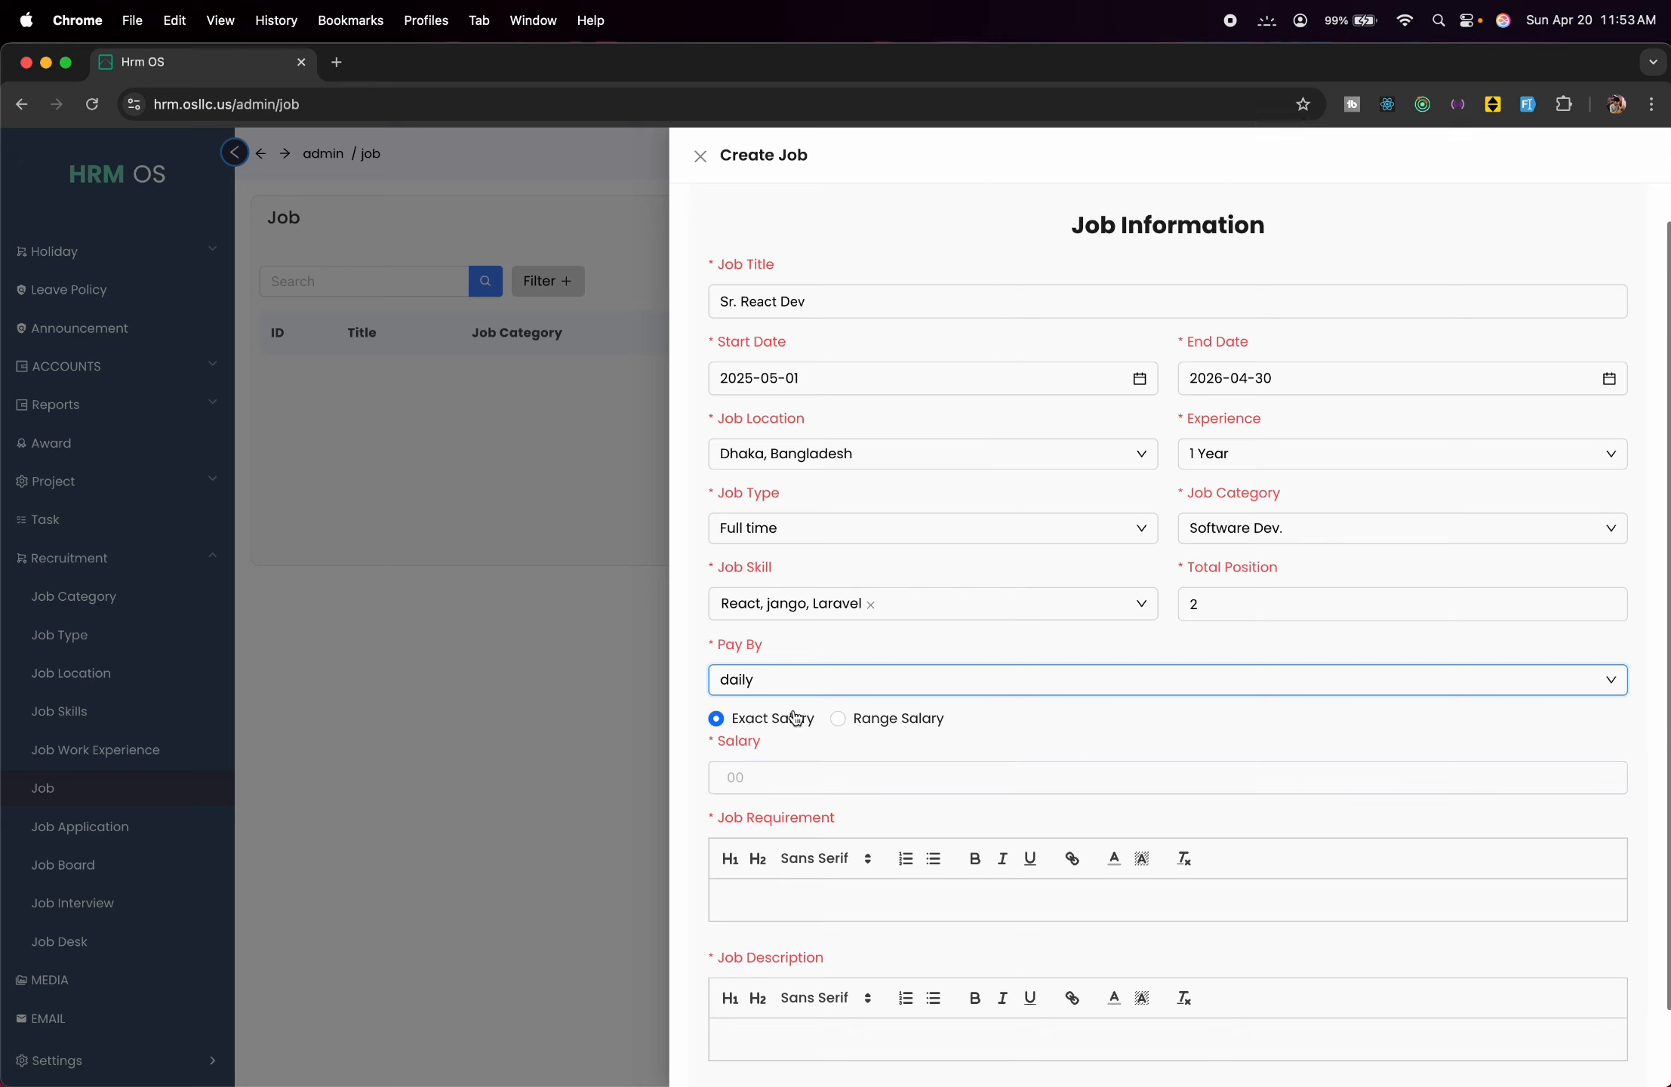
{"action": "left_click", "coordinate": [838, 719]}
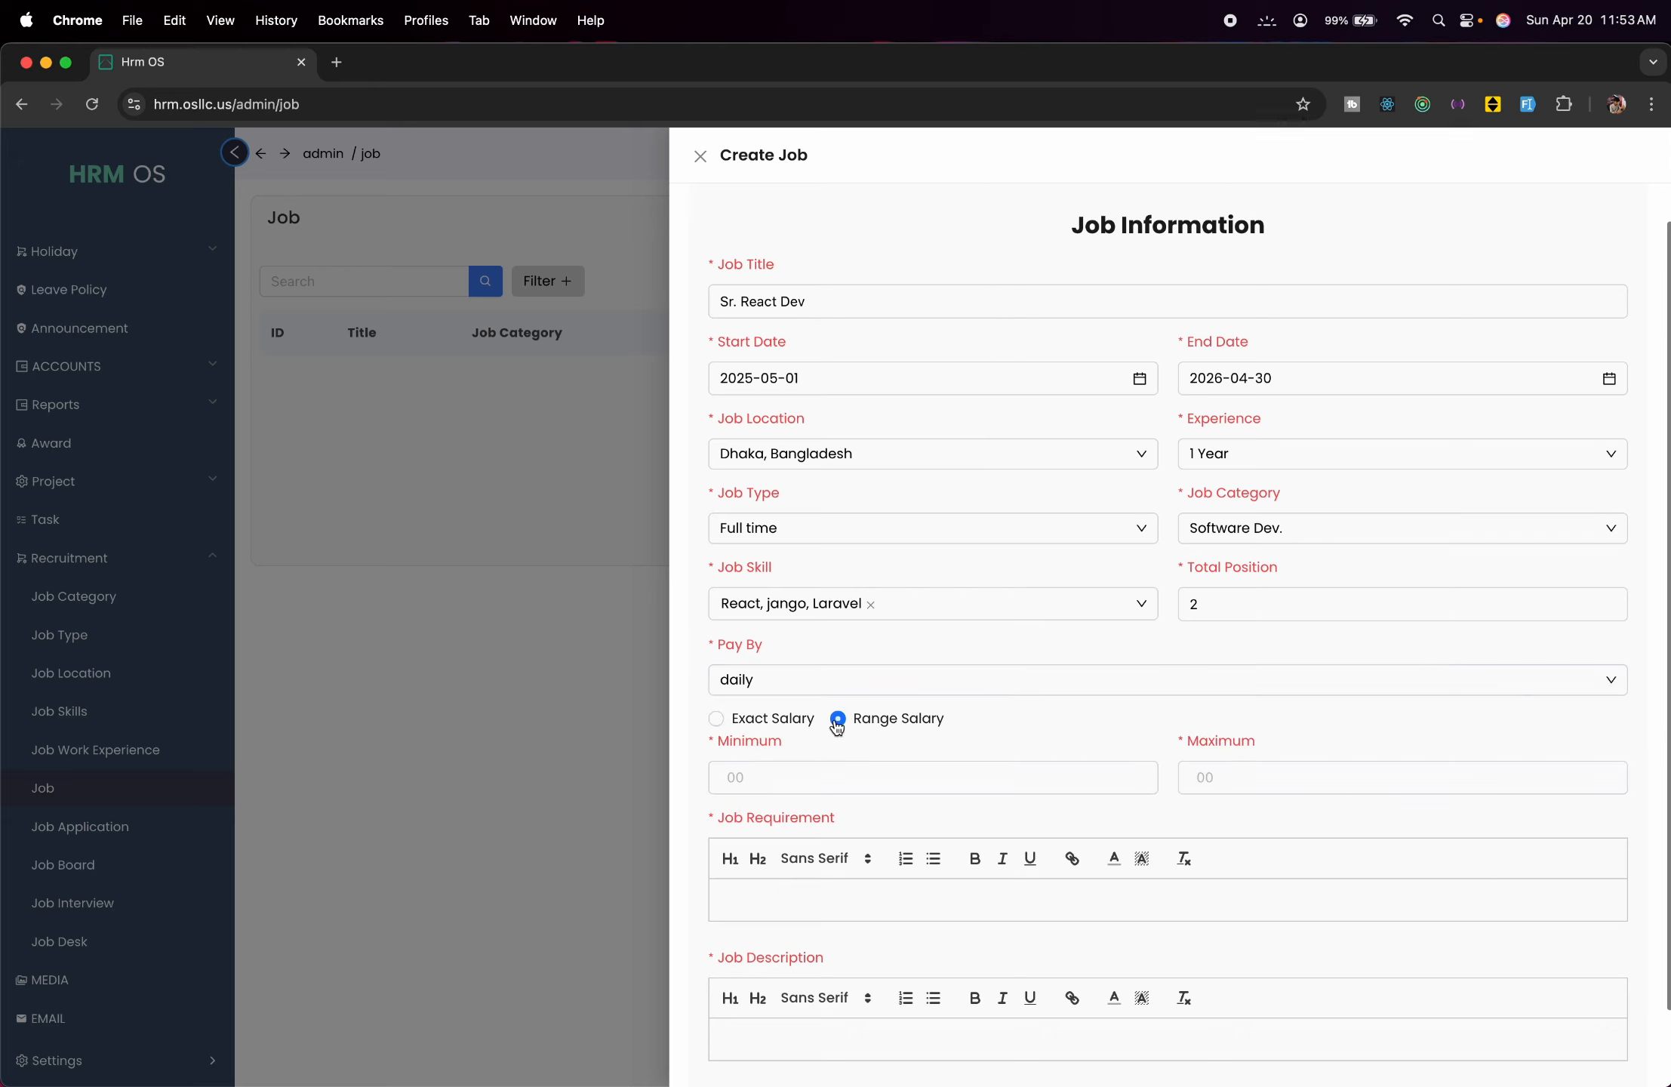
{"action": "left_click", "coordinate": [718, 719]}
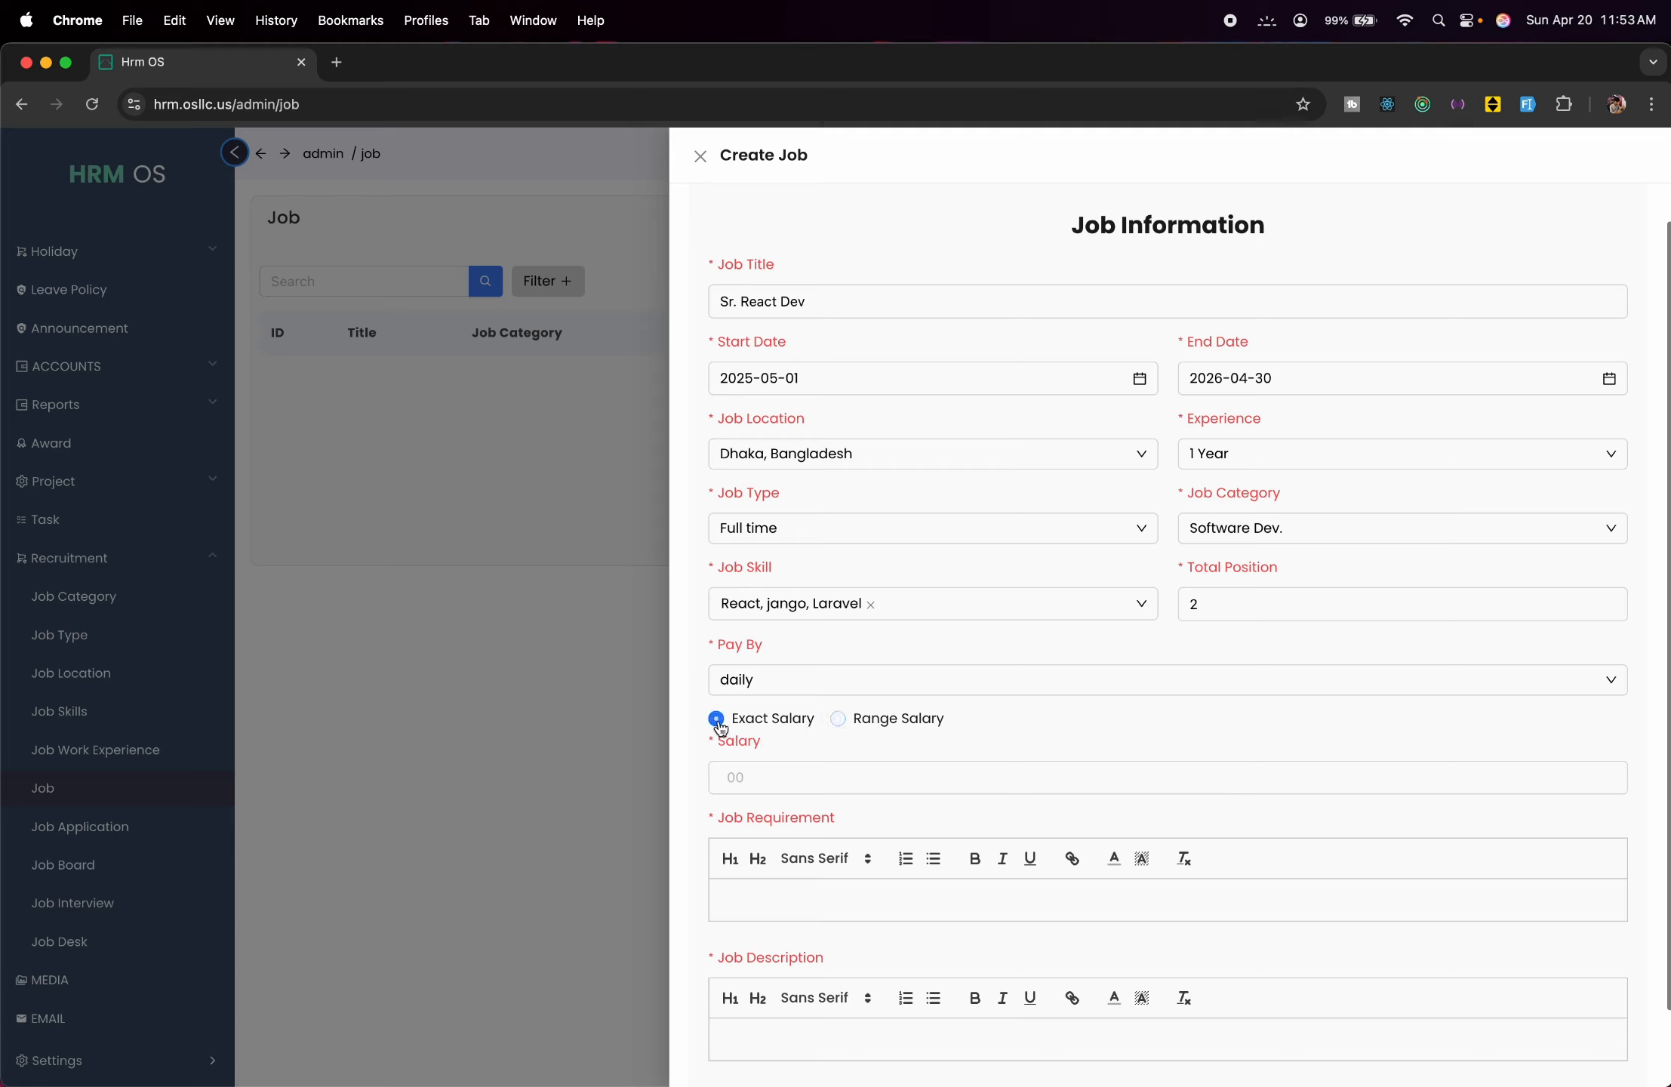
{"action": "left_click", "coordinate": [806, 785]}
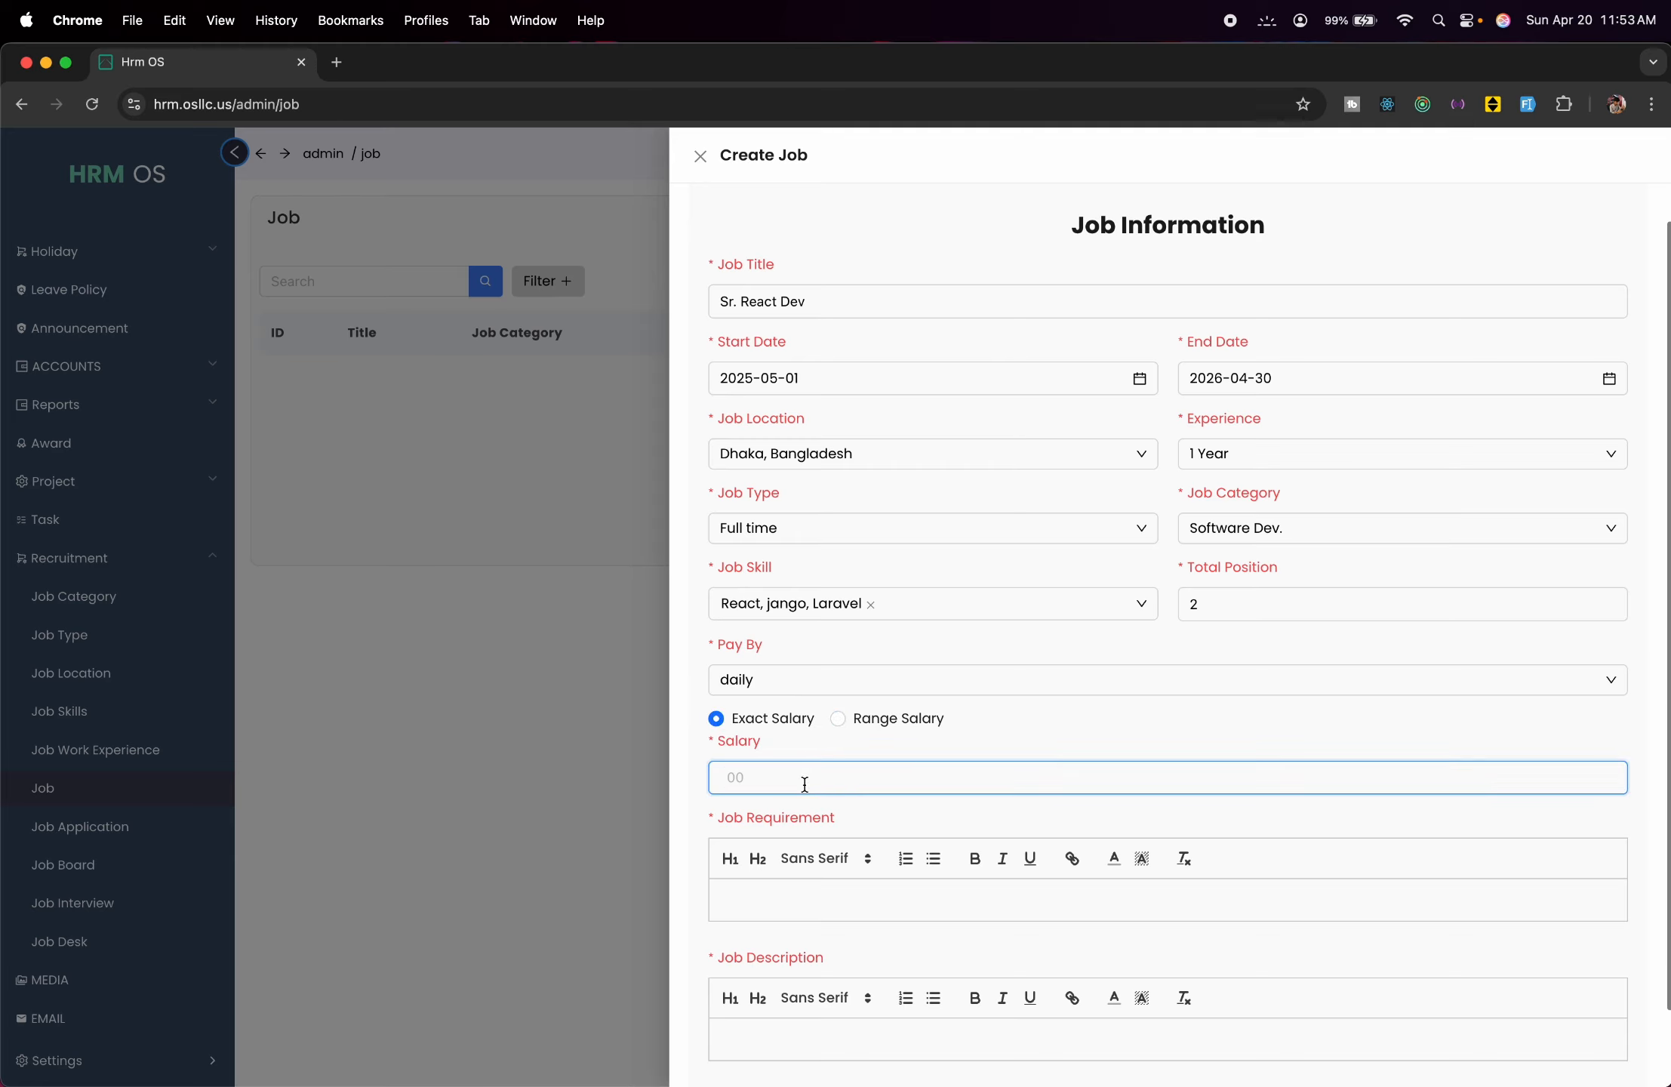
{"action": "type", "text": "20000"}
Enter the 1-year React.js experience requirement and 'test description', then submit the job.
{"action": "scroll", "coordinate": [989, 868], "scroll_direction": "down", "scroll_amount": 2}
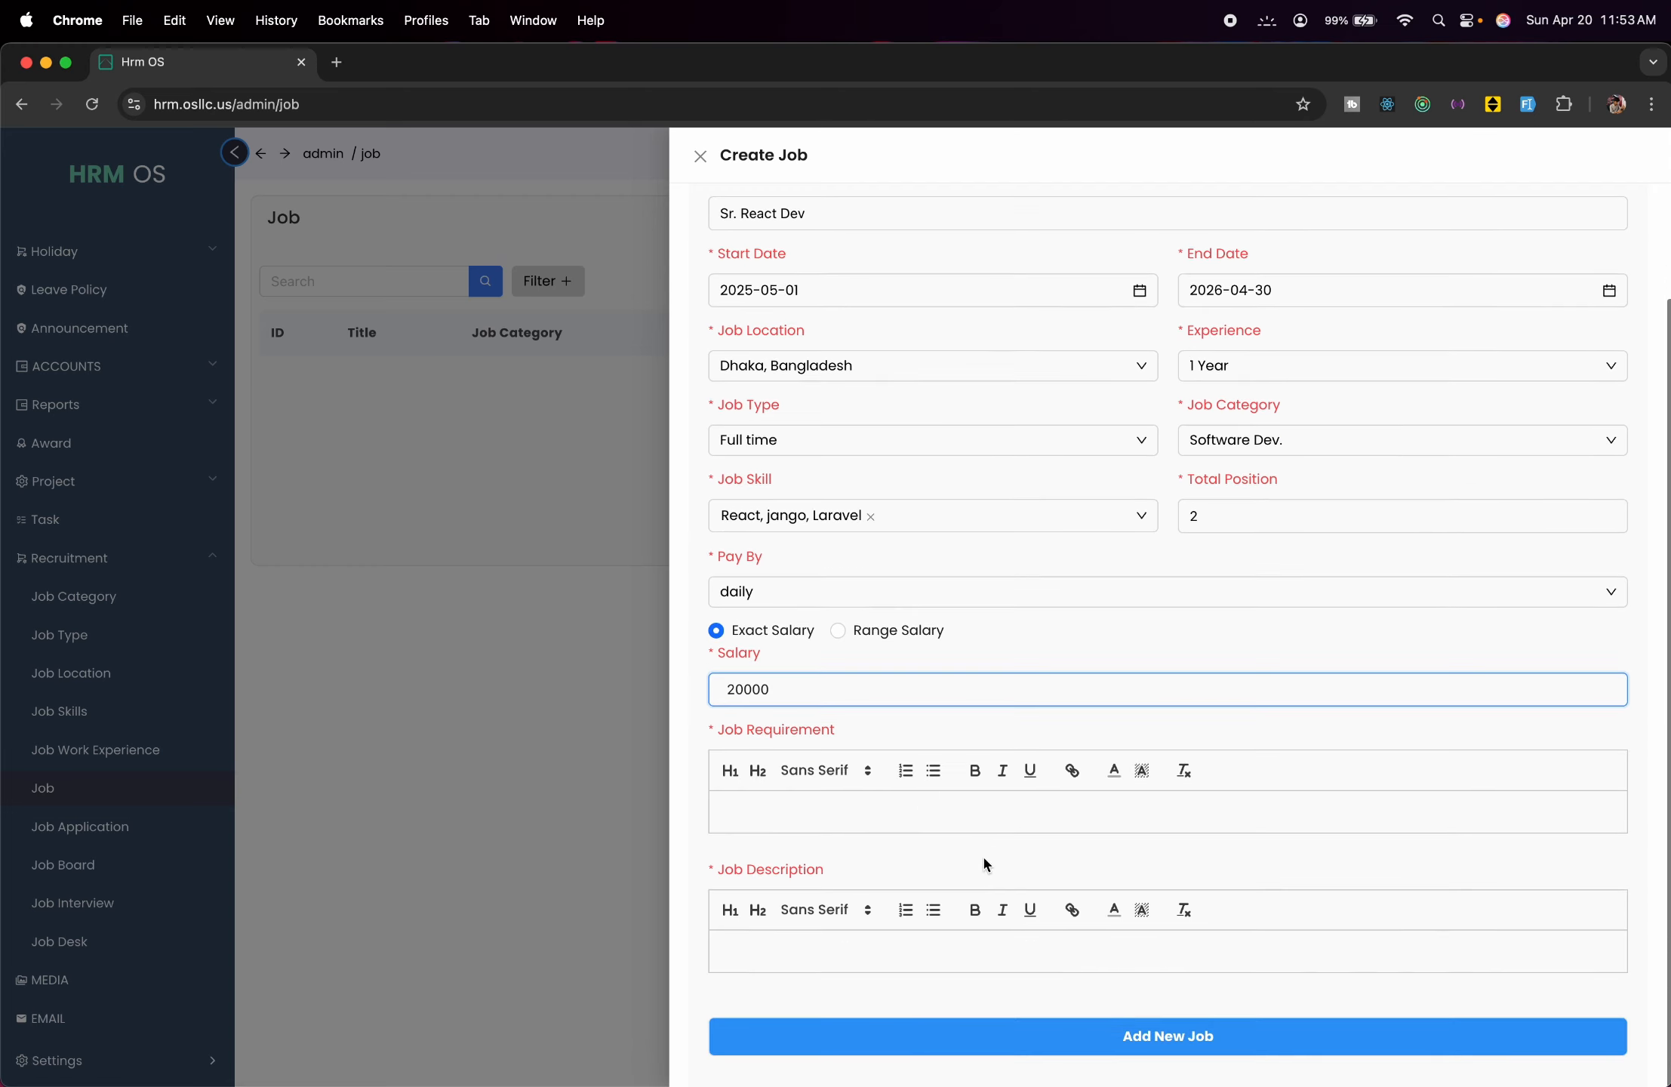
{"action": "left_click", "coordinate": [959, 817]}
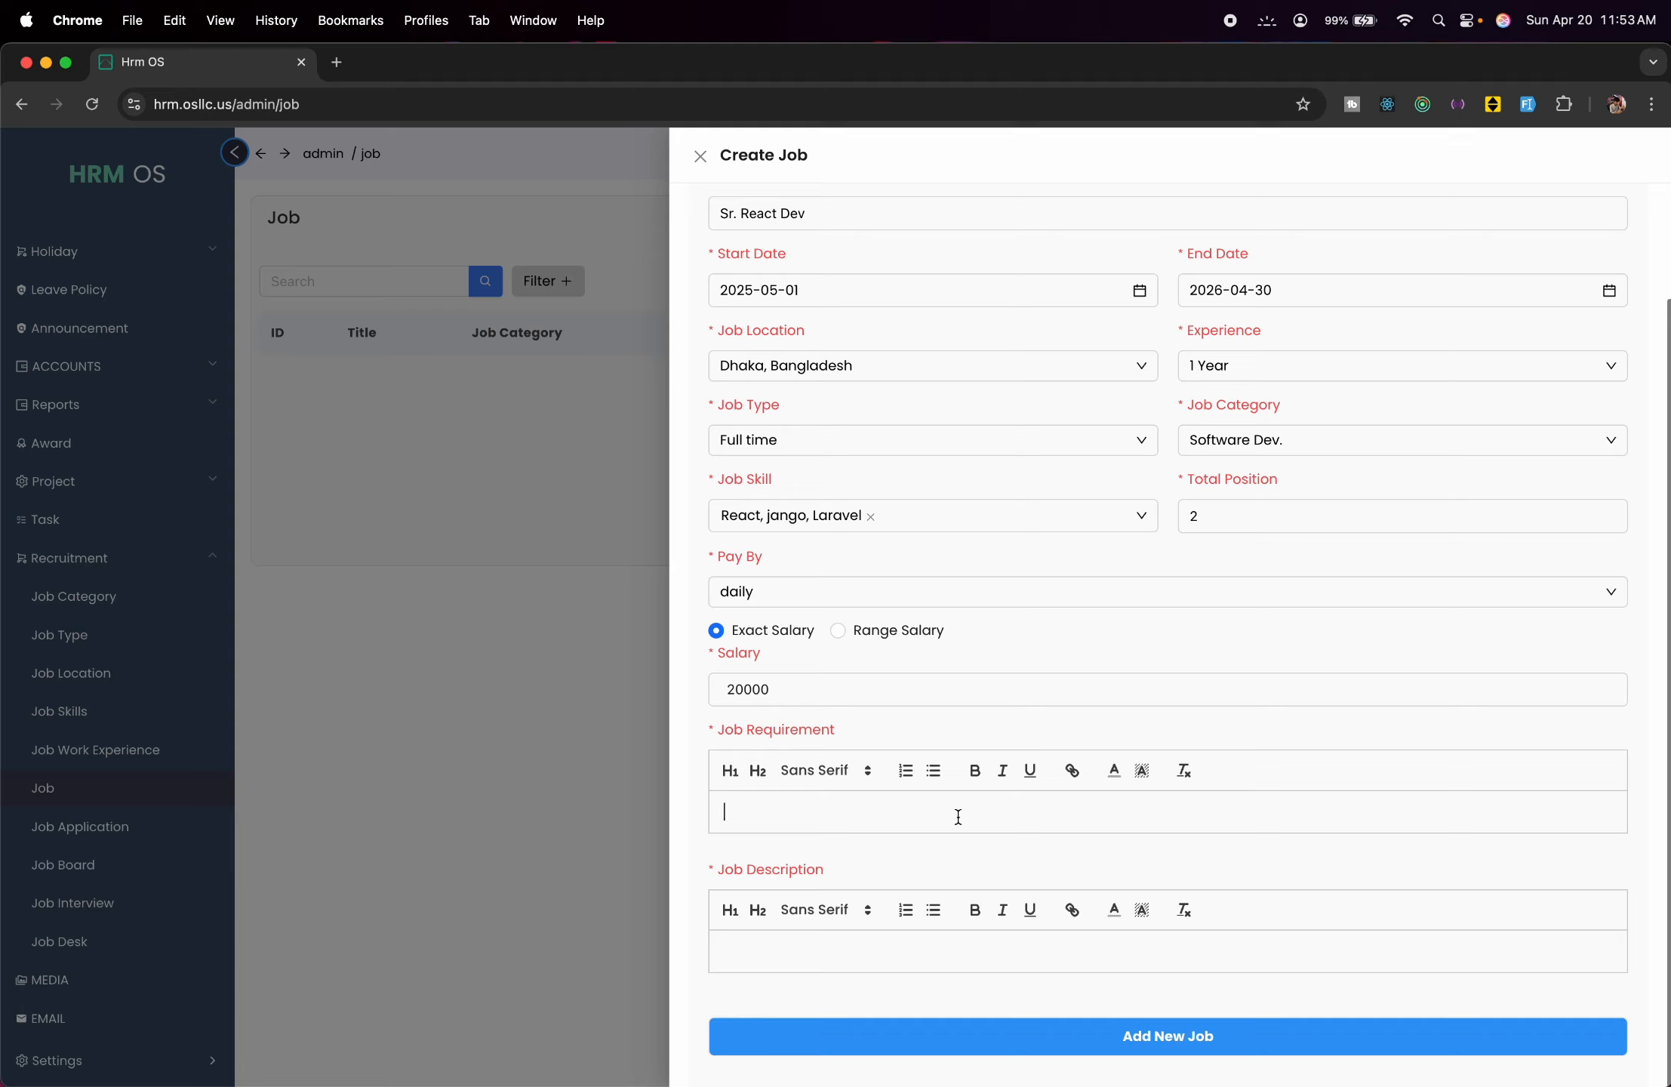
{"action": "type", "text": "Full 1 year experience, Need to have multiple "}
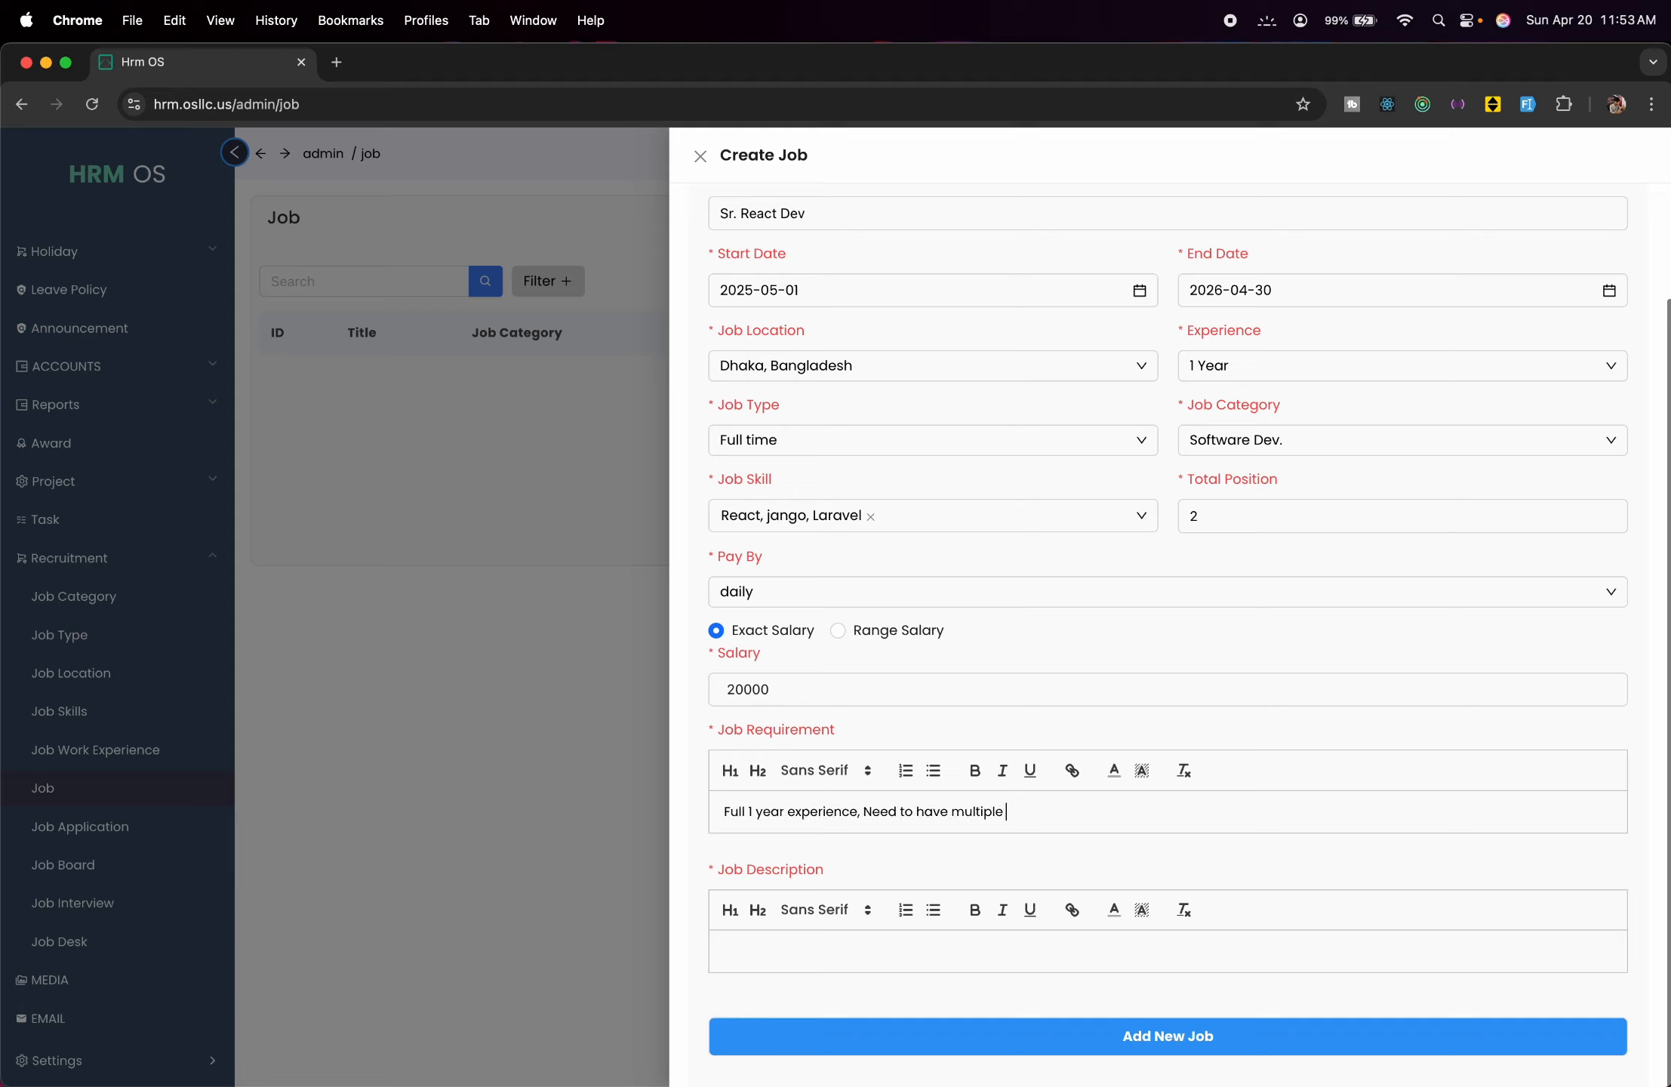
{"action": "type", "text": "projects with REact.js"}
{"action": "left_click", "coordinate": [1075, 962]}
{"action": "type", "text": "test description"}
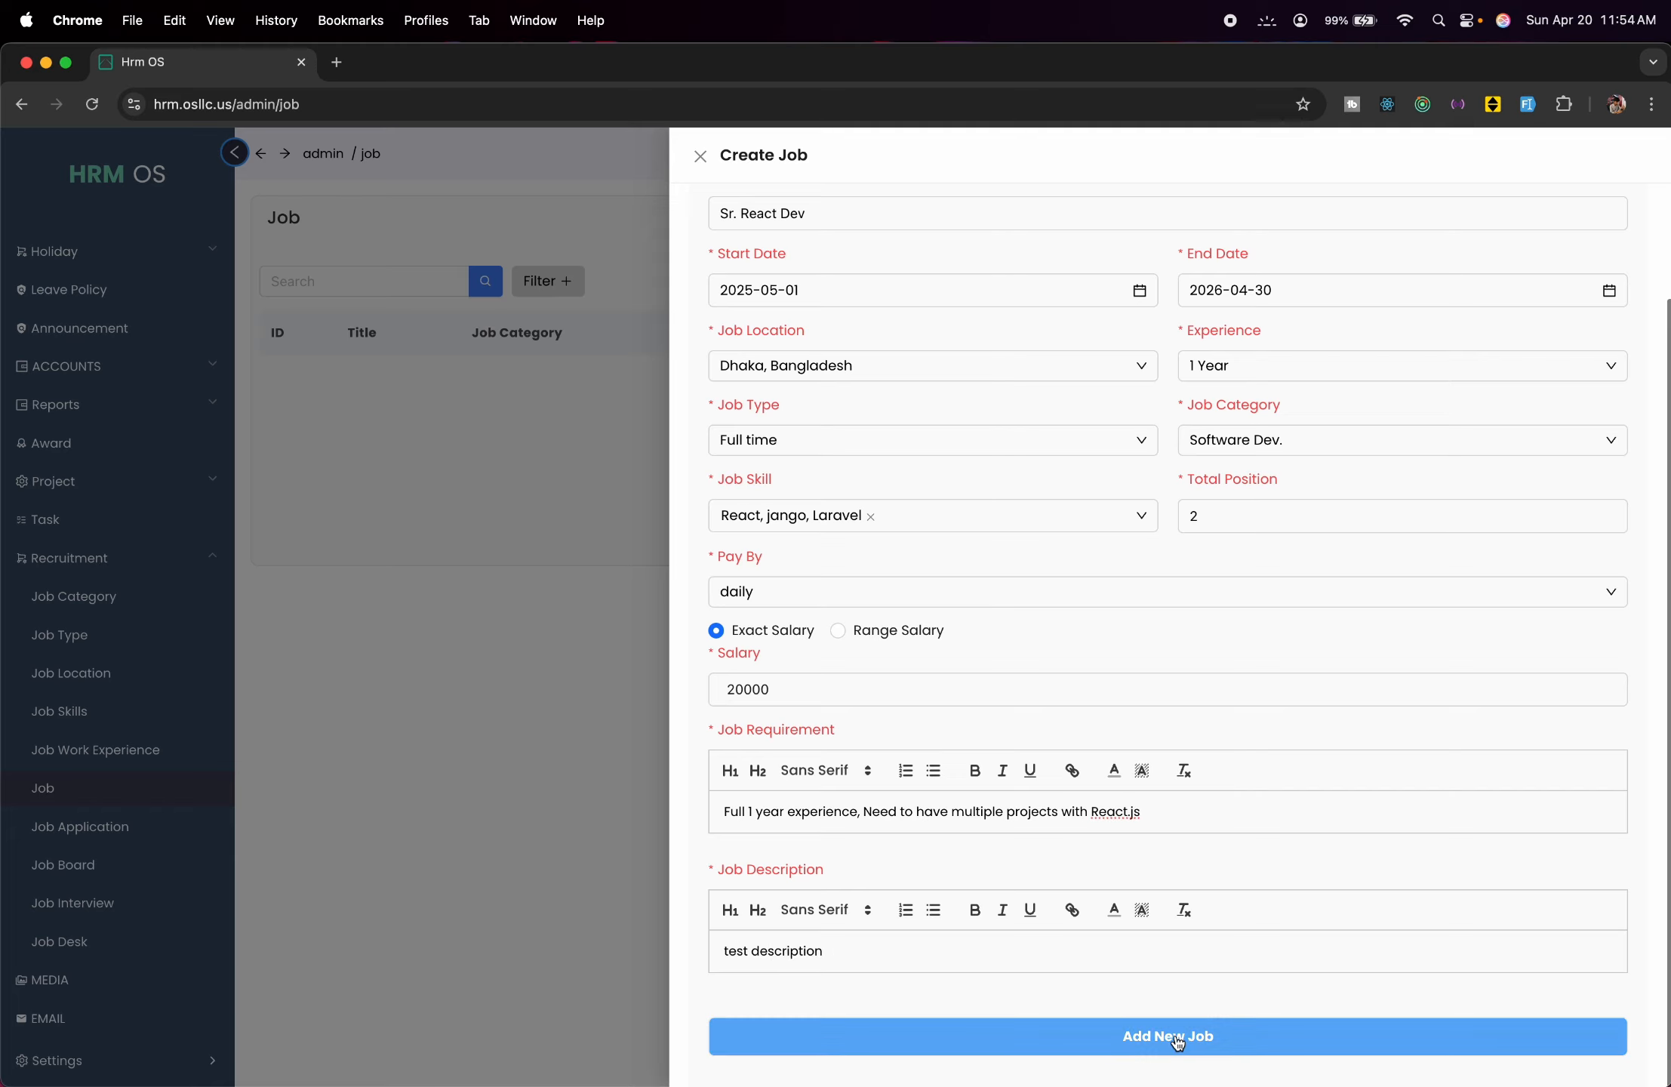
{"action": "left_click", "coordinate": [1179, 1040]}
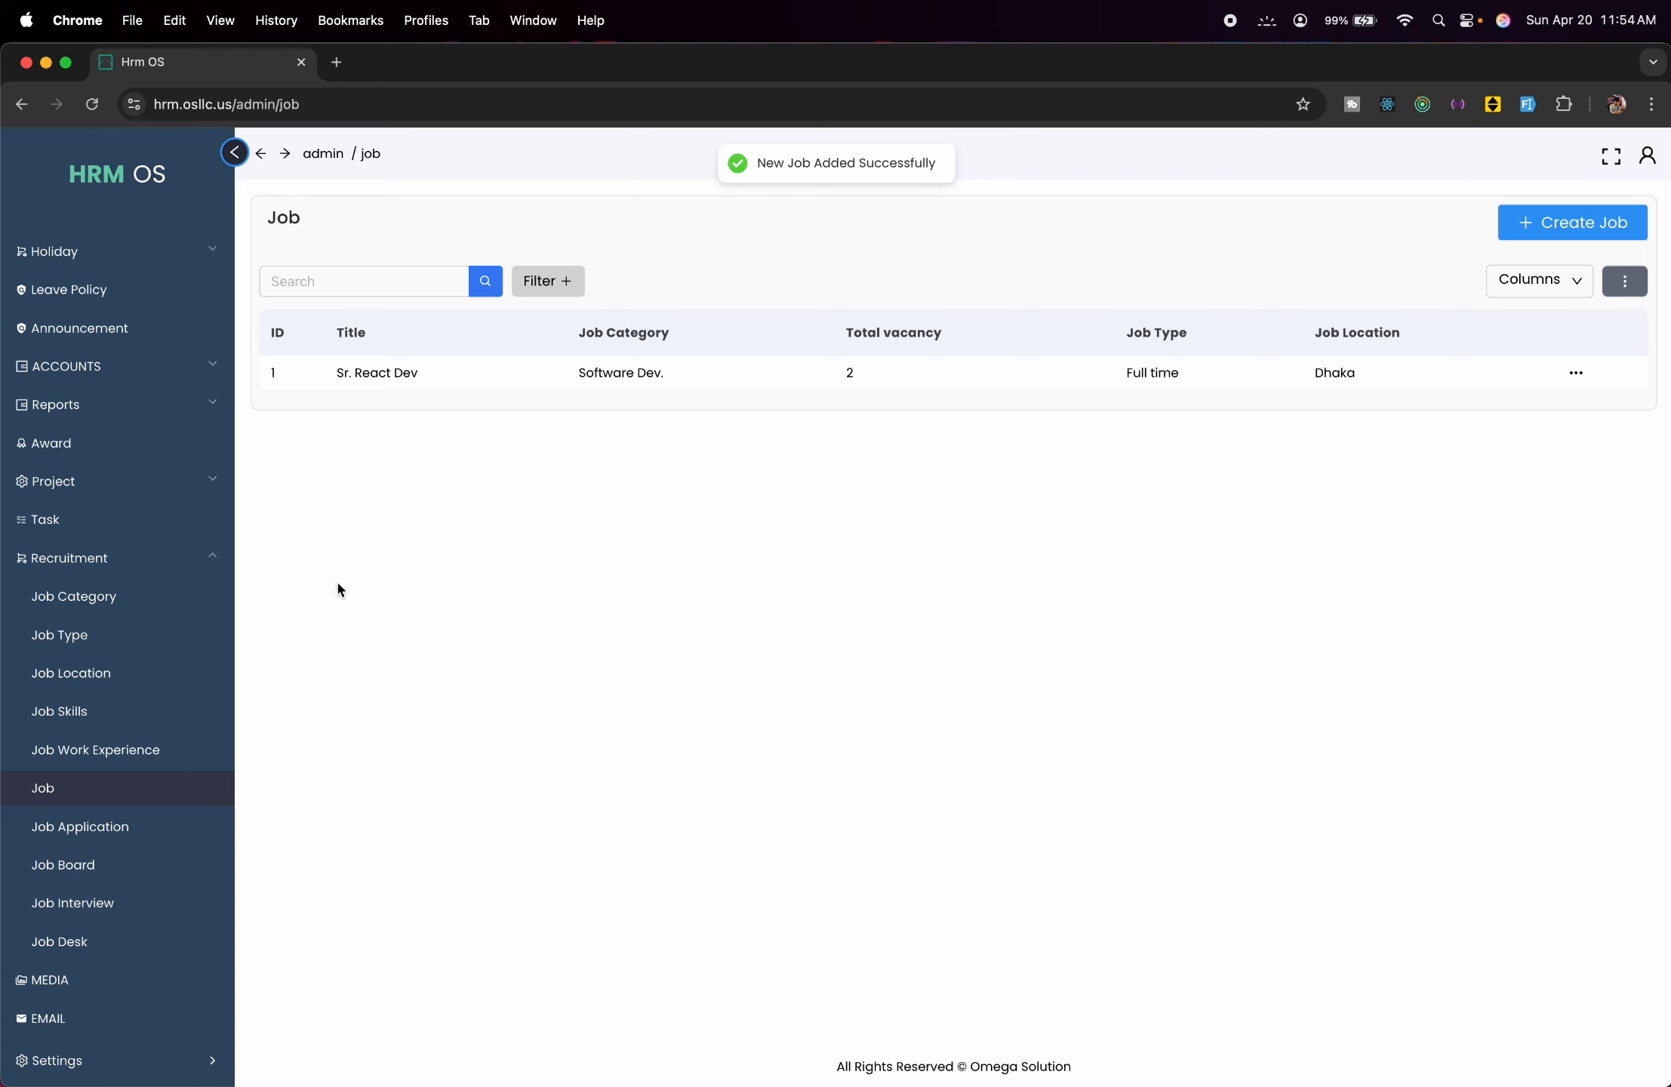
Look over Job Applications and its unsaved create form, then scroll across the Job Board pipeline.
{"action": "left_click", "coordinate": [76, 838]}
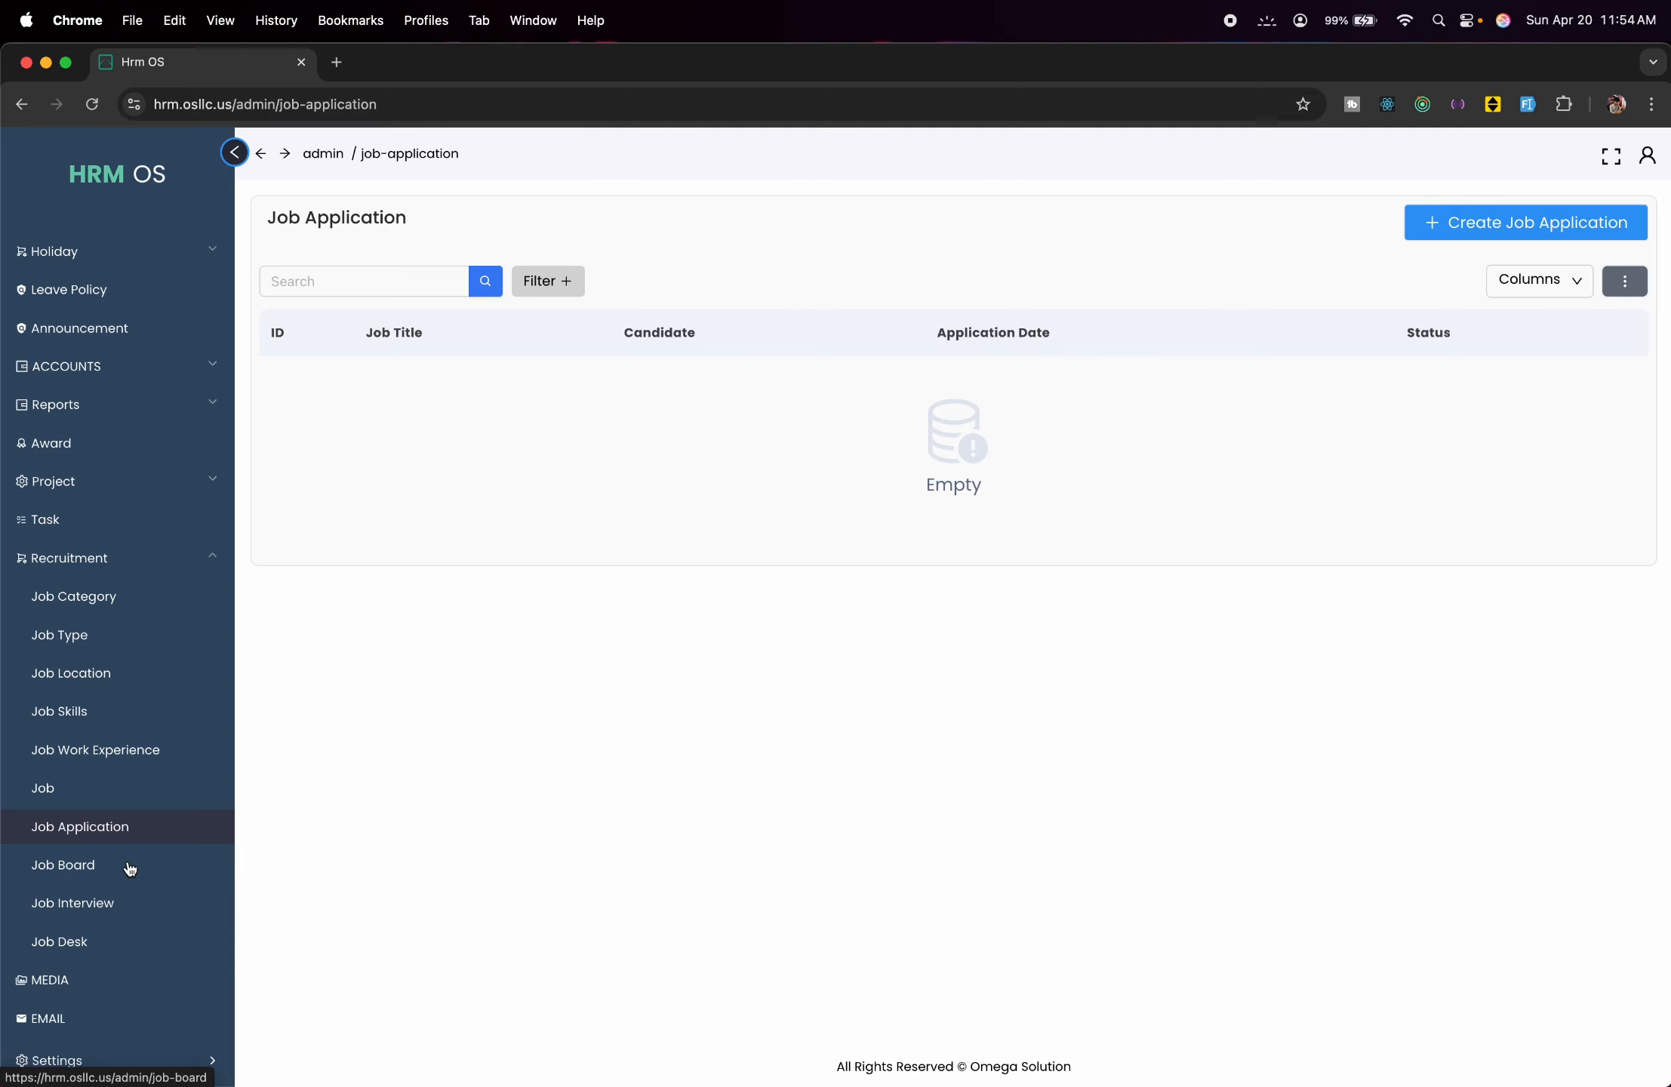
{"action": "left_click", "coordinate": [1526, 222]}
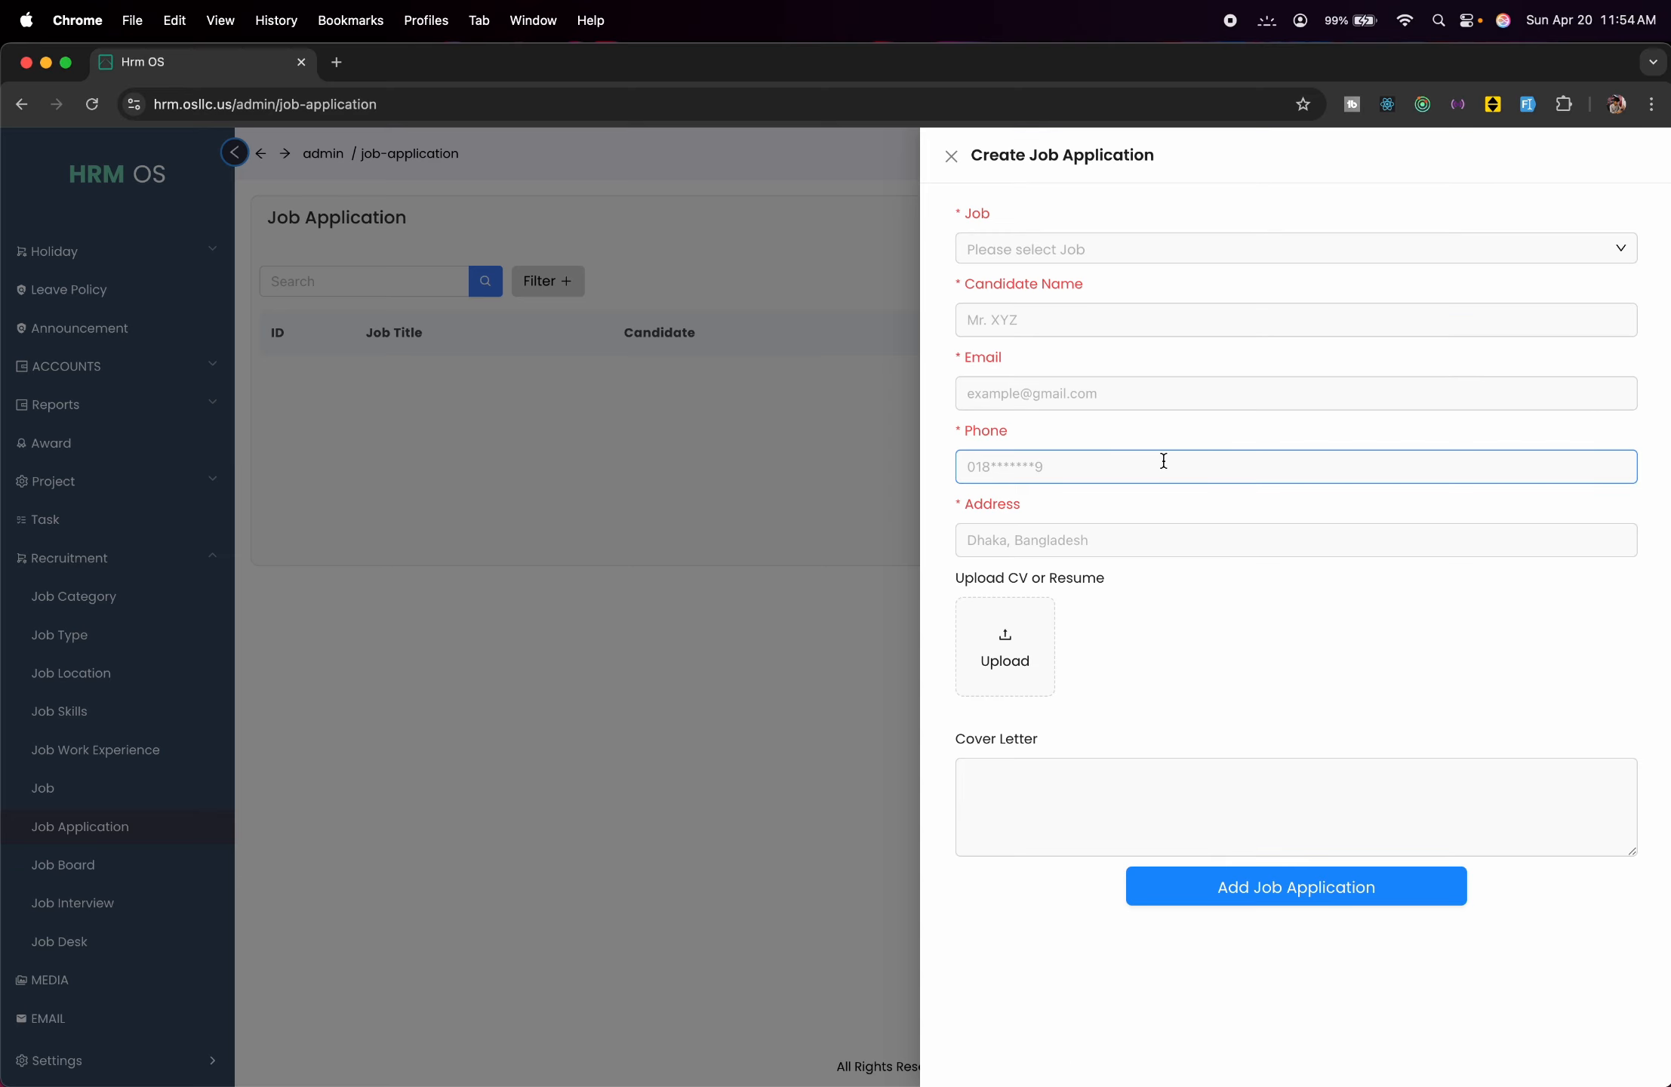
{"action": "left_click", "coordinate": [621, 409]}
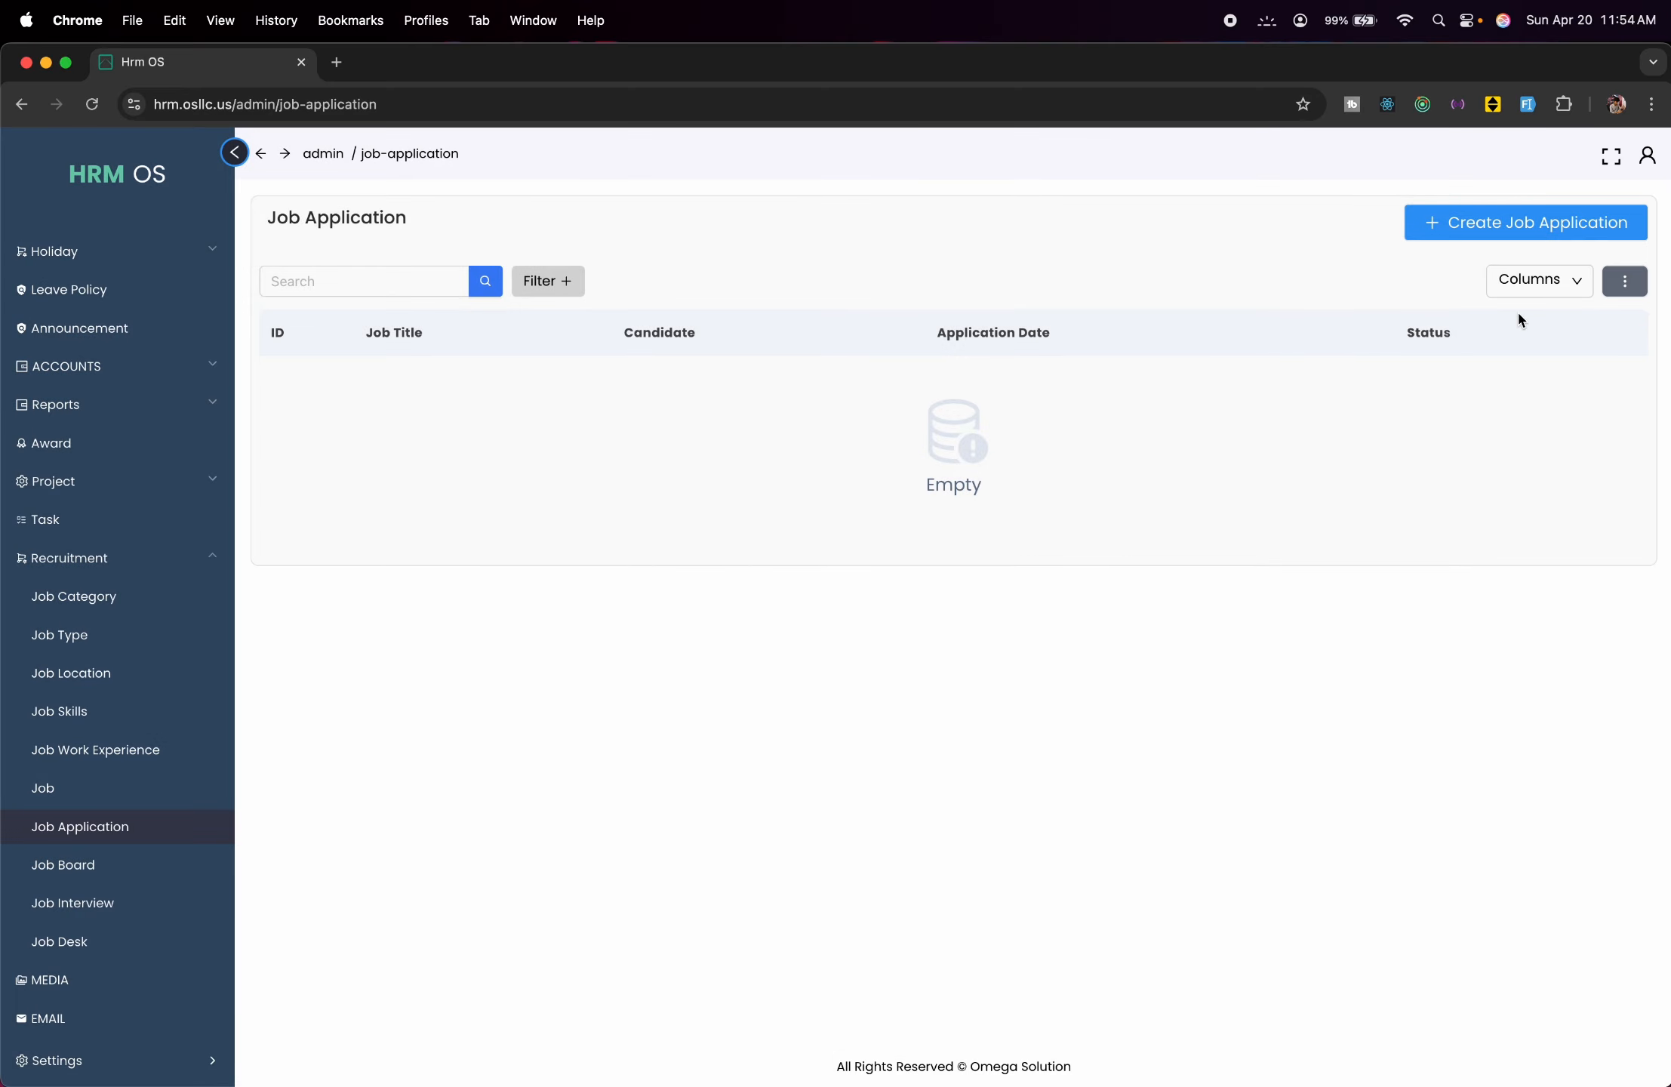
{"action": "left_click", "coordinate": [112, 876]}
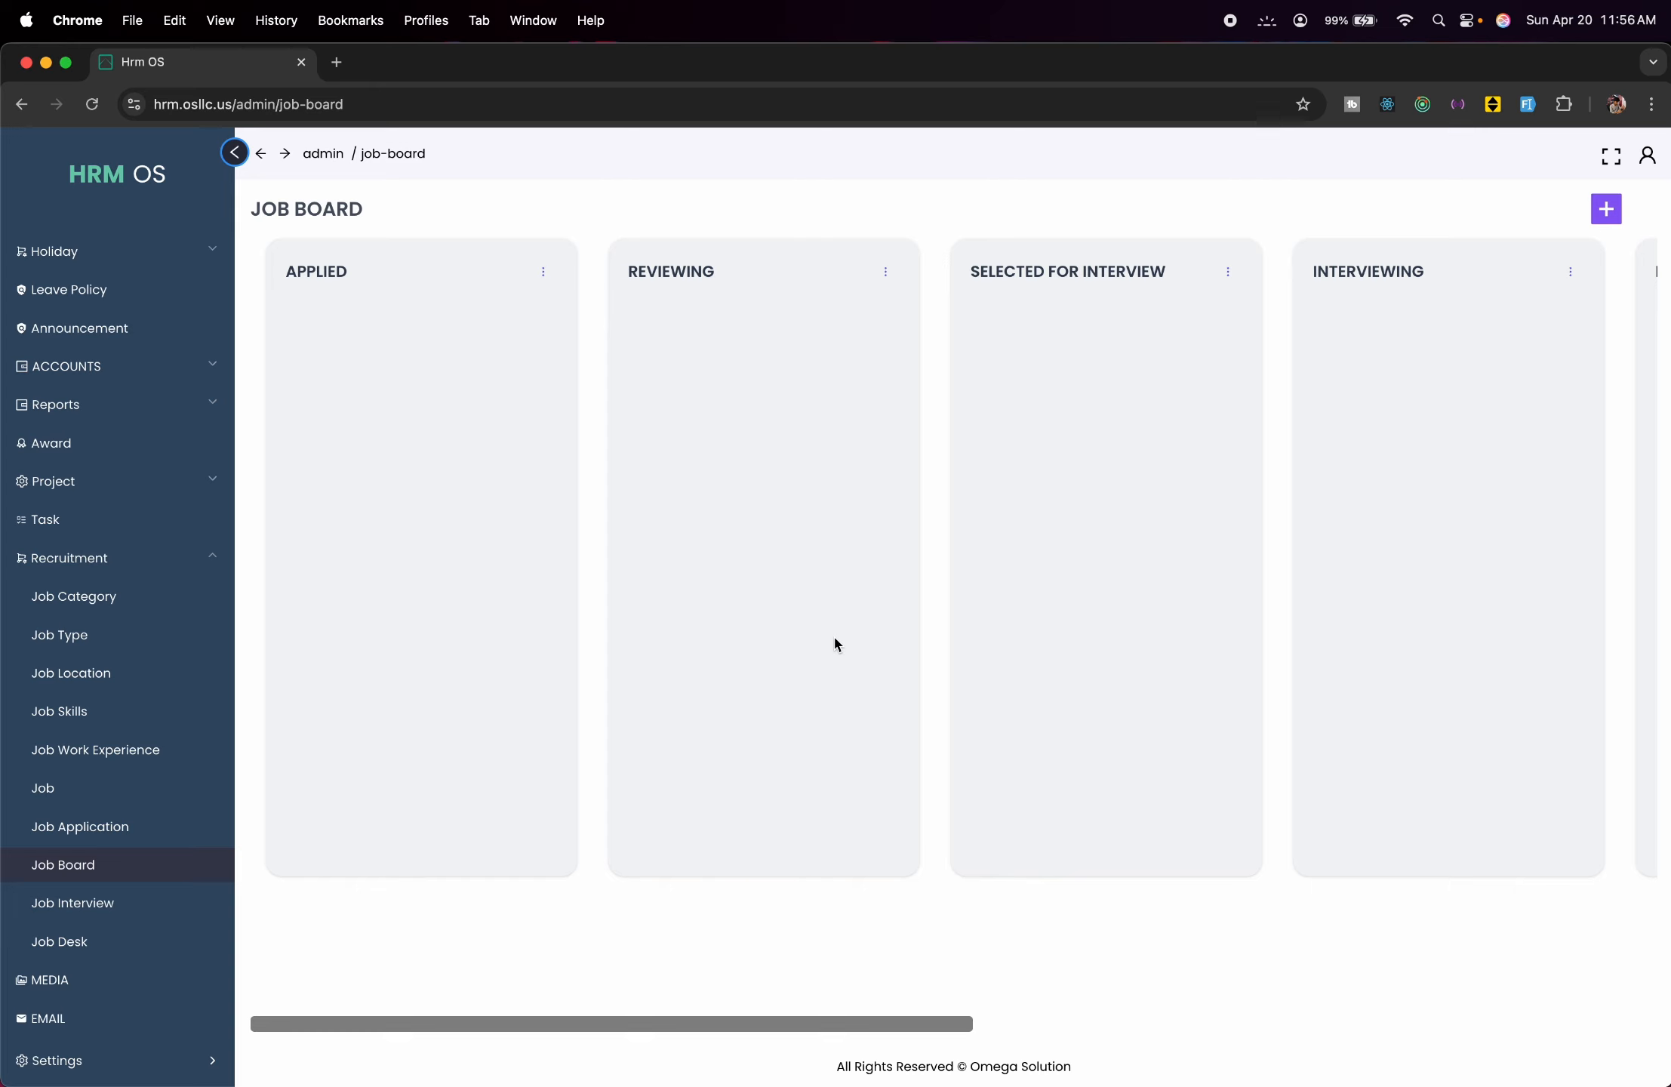
{"action": "scroll", "coordinate": [835, 644], "scroll_direction": "right", "scroll_amount": 10}
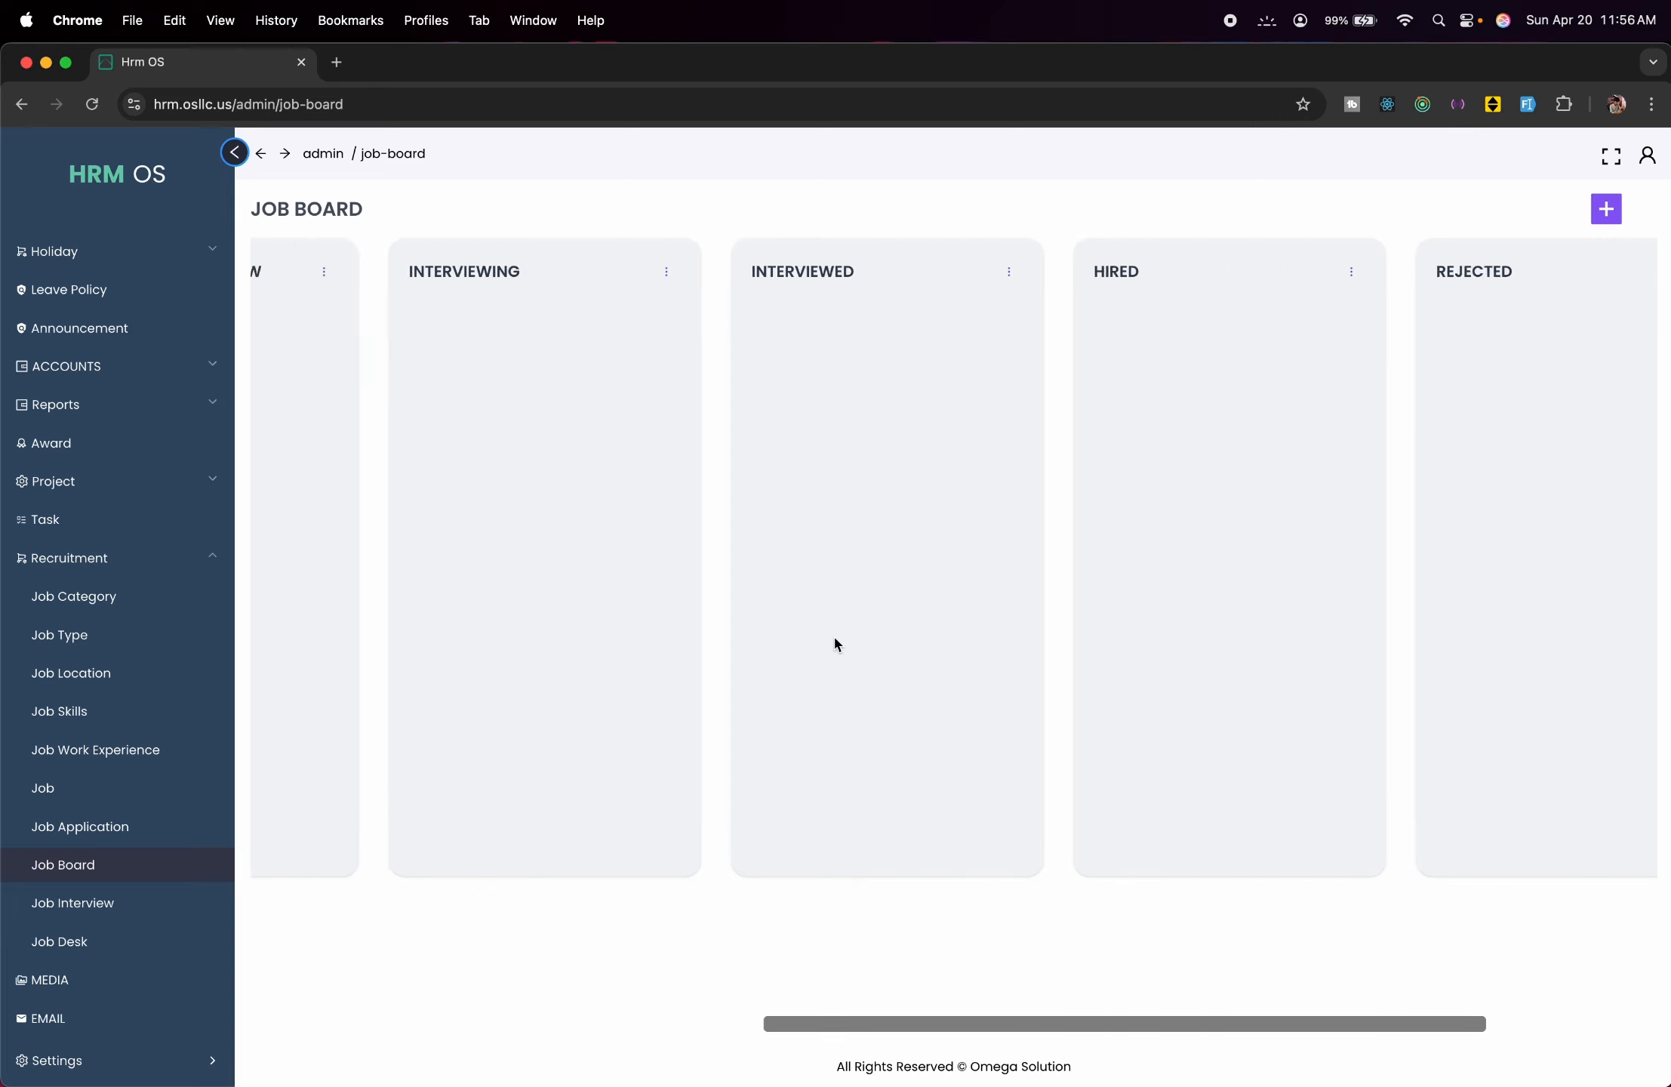
{"action": "scroll", "coordinate": [836, 643], "scroll_direction": "left", "scroll_amount": 10}
Glance at the Job Interview scheduling form without saving, then open the Job Desk careers page.
{"action": "left_click", "coordinate": [55, 901]}
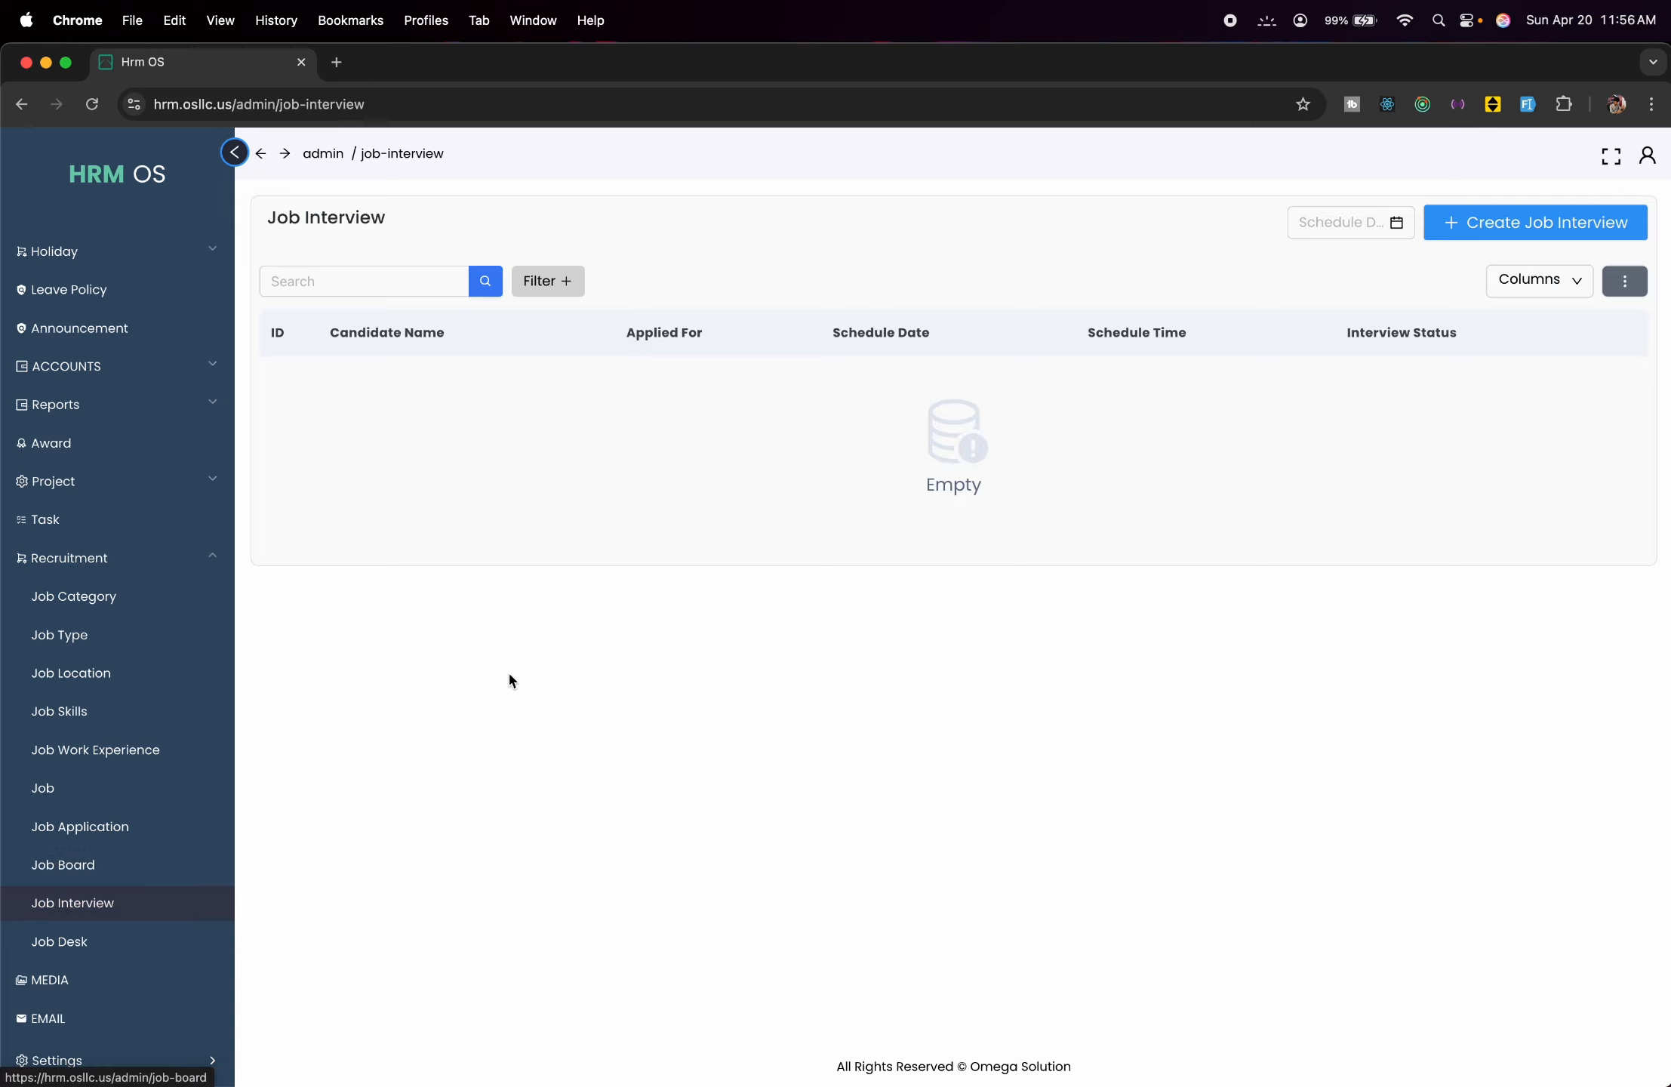
{"action": "left_click", "coordinate": [1535, 222]}
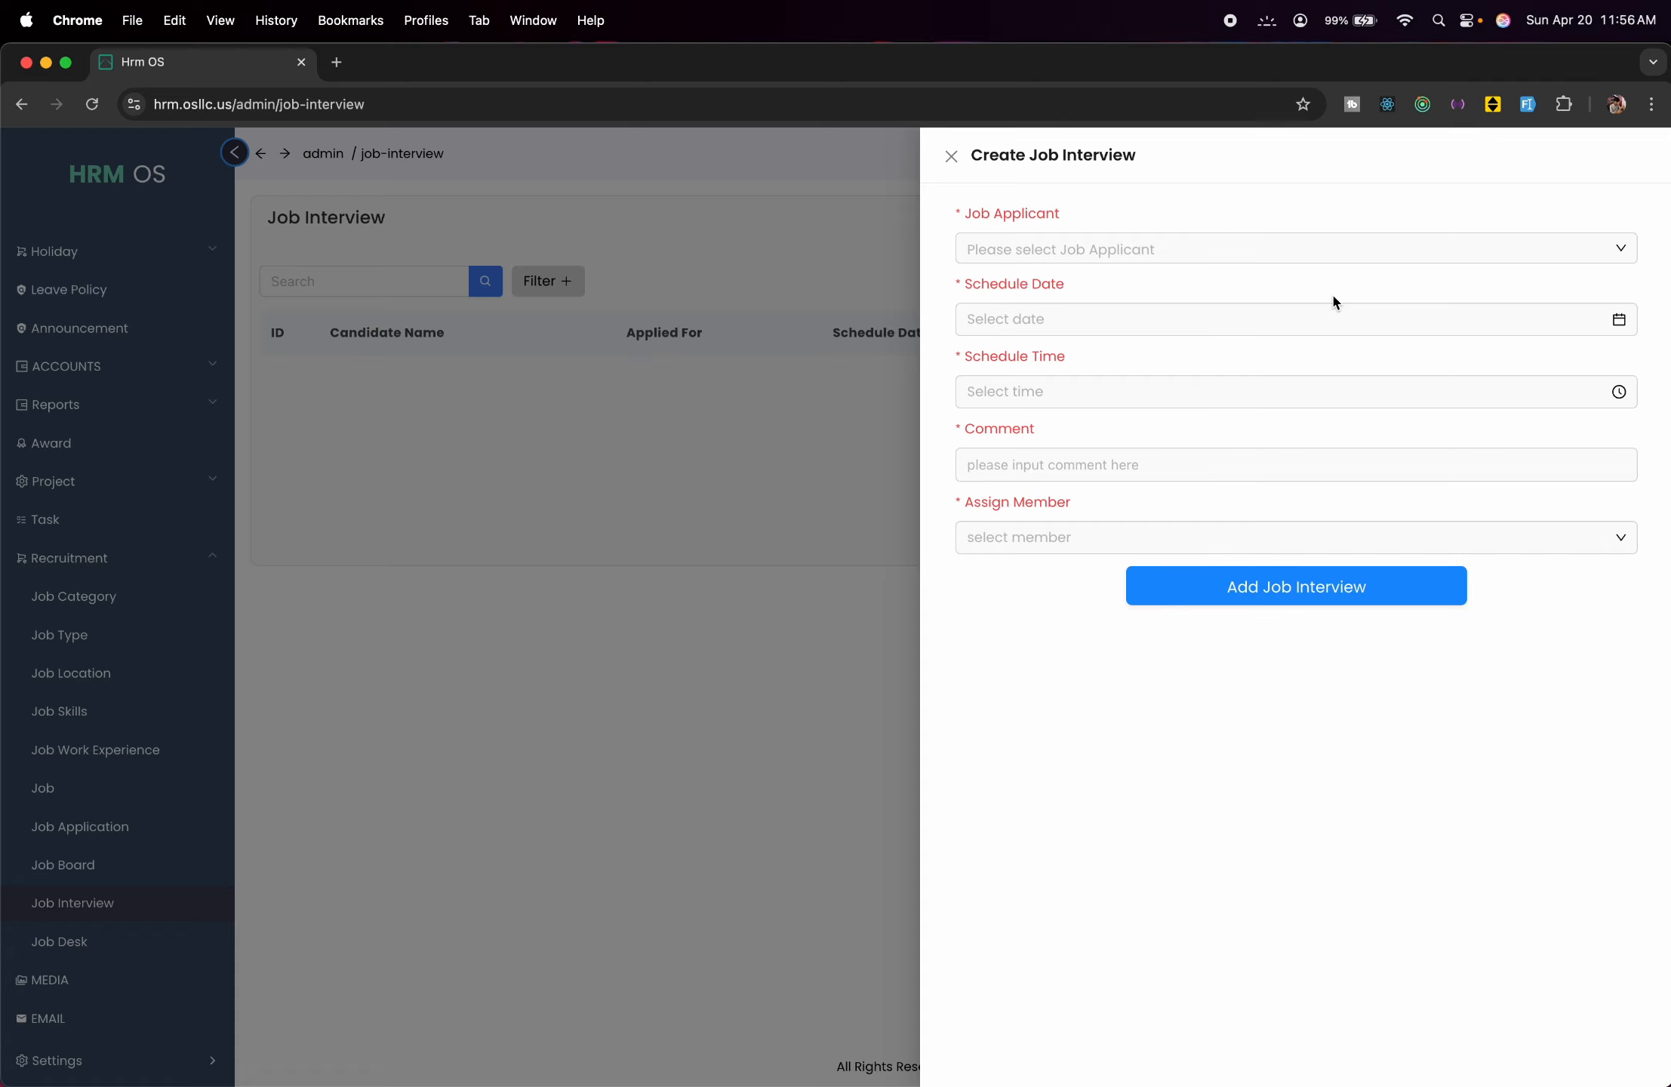
{"action": "left_click", "coordinate": [751, 376]}
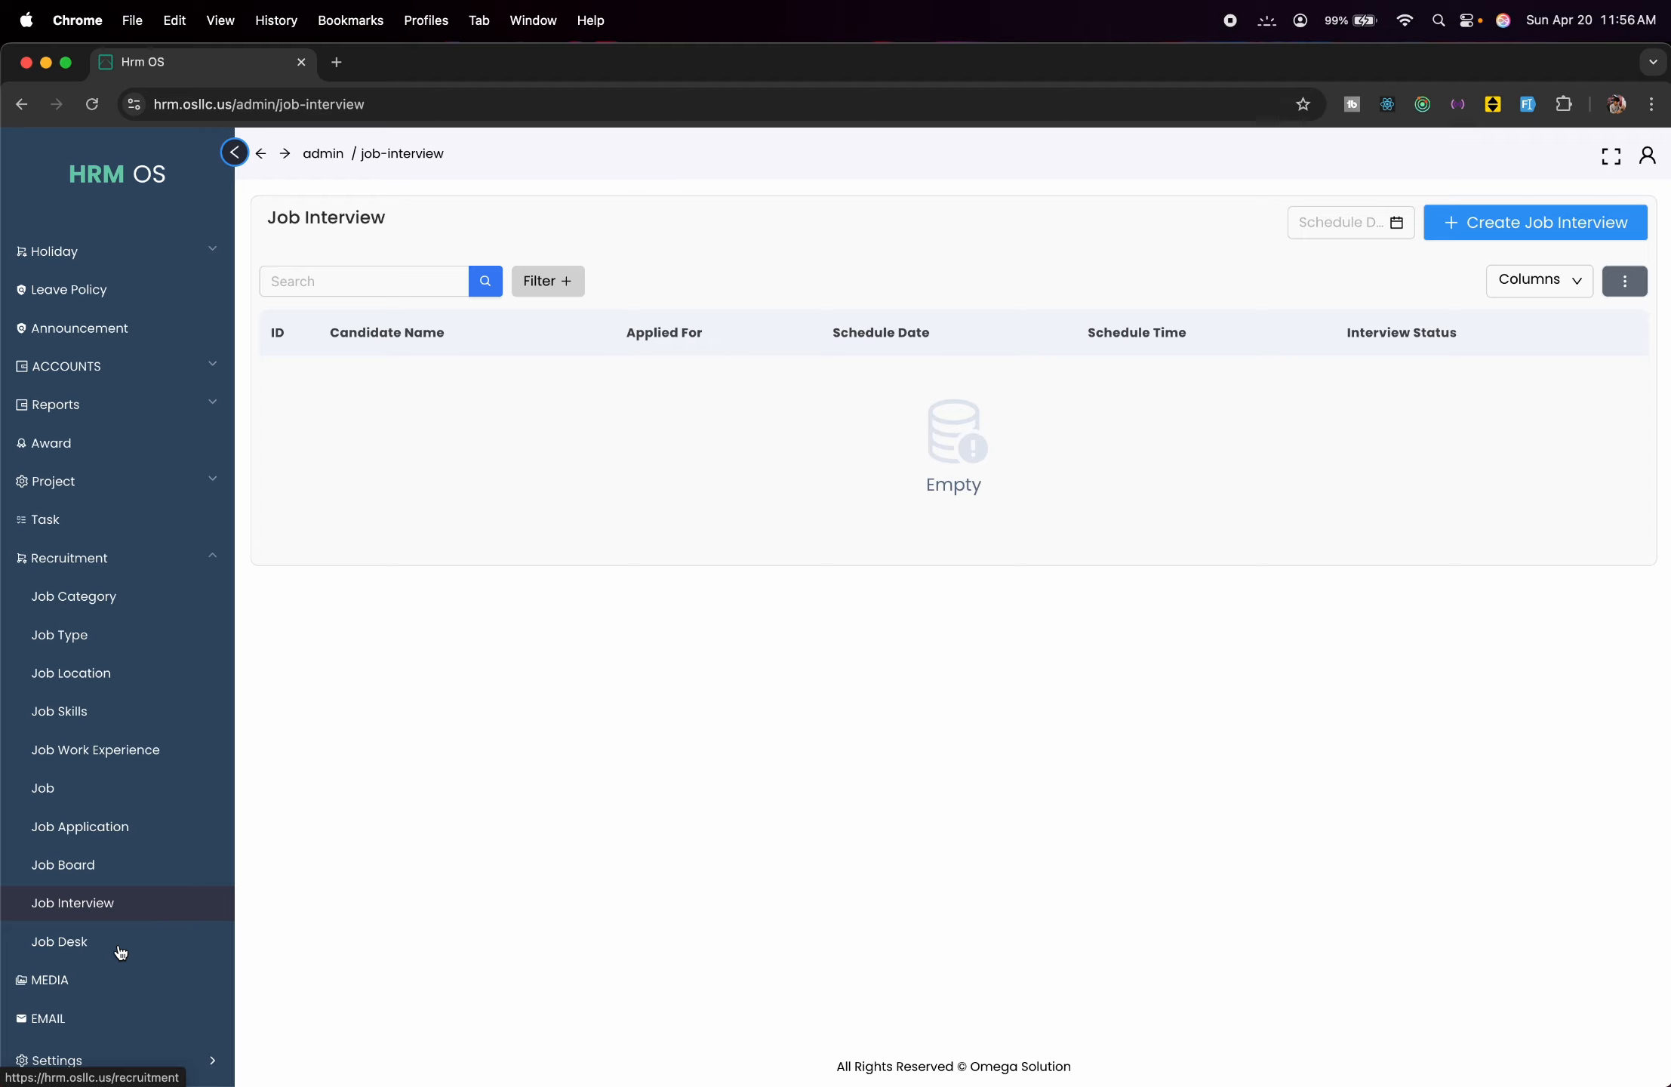
{"action": "left_click", "coordinate": [120, 953]}
{"action": "scroll", "coordinate": [532, 640], "scroll_direction": "down", "scroll_amount": 2}
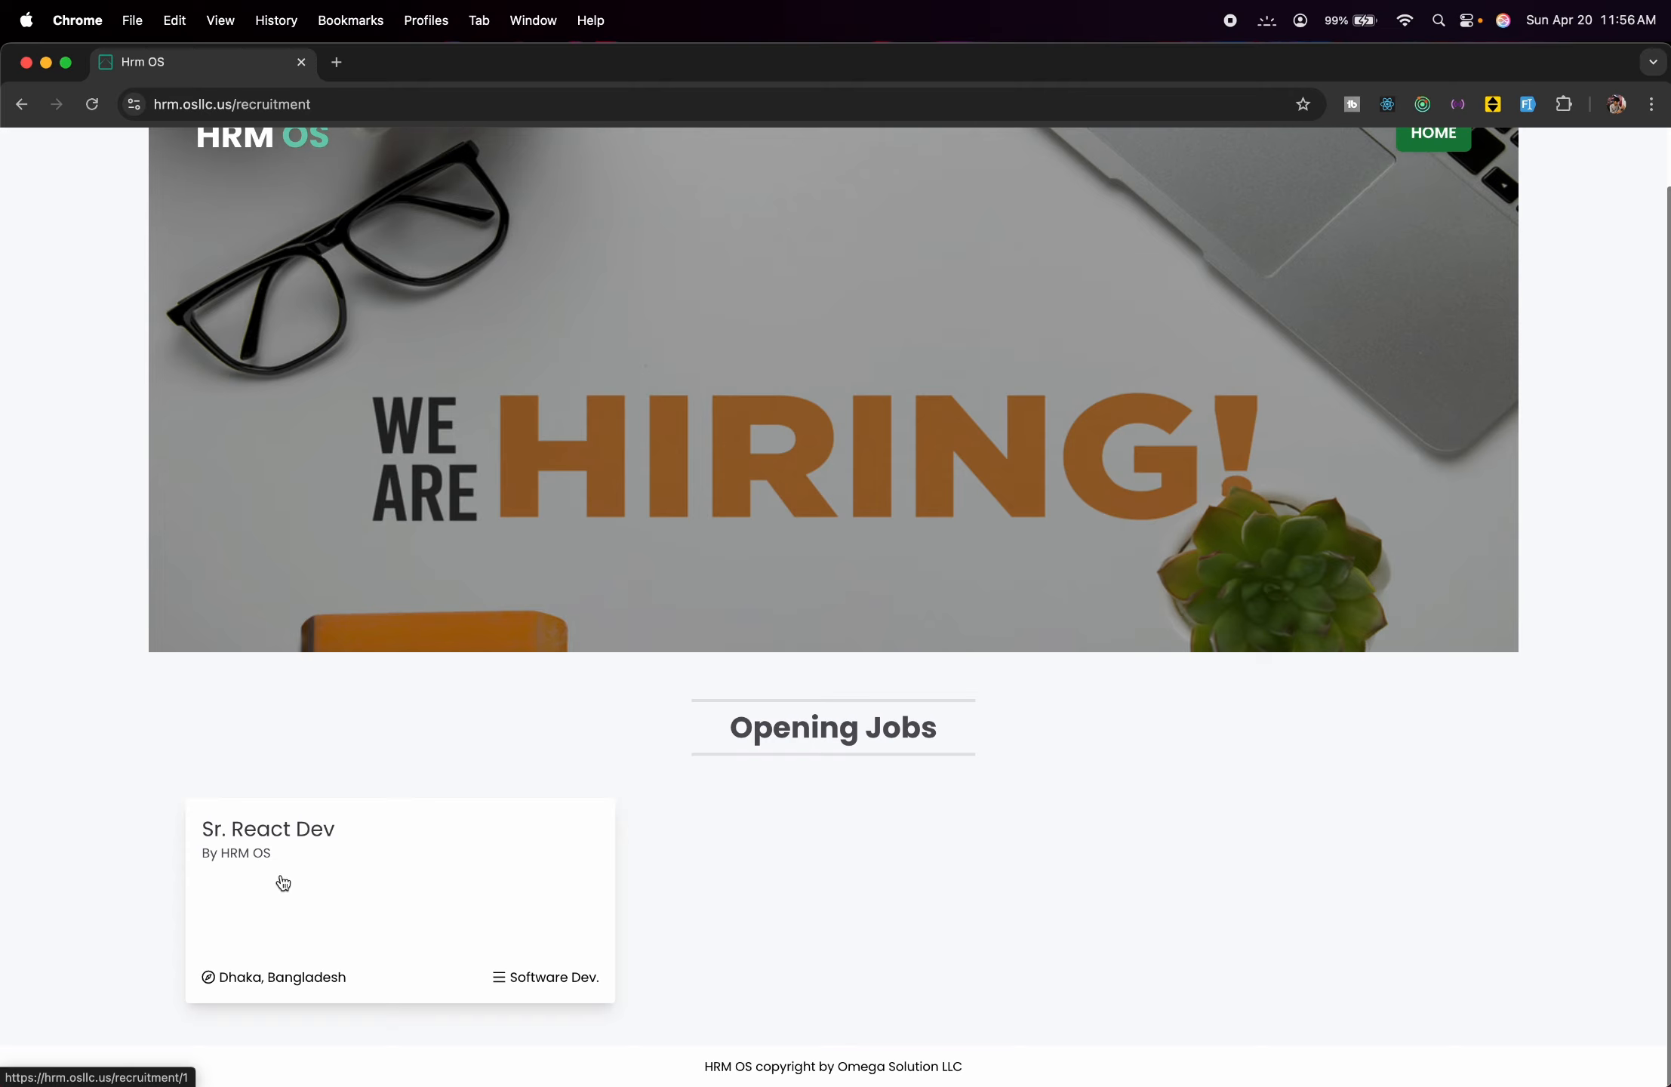
View the Sr. React Dev posting and its Apply Now form, then go back twice to Job Interview.
{"action": "left_click", "coordinate": [324, 922]}
{"action": "scroll", "coordinate": [721, 680], "scroll_direction": "down", "scroll_amount": 5}
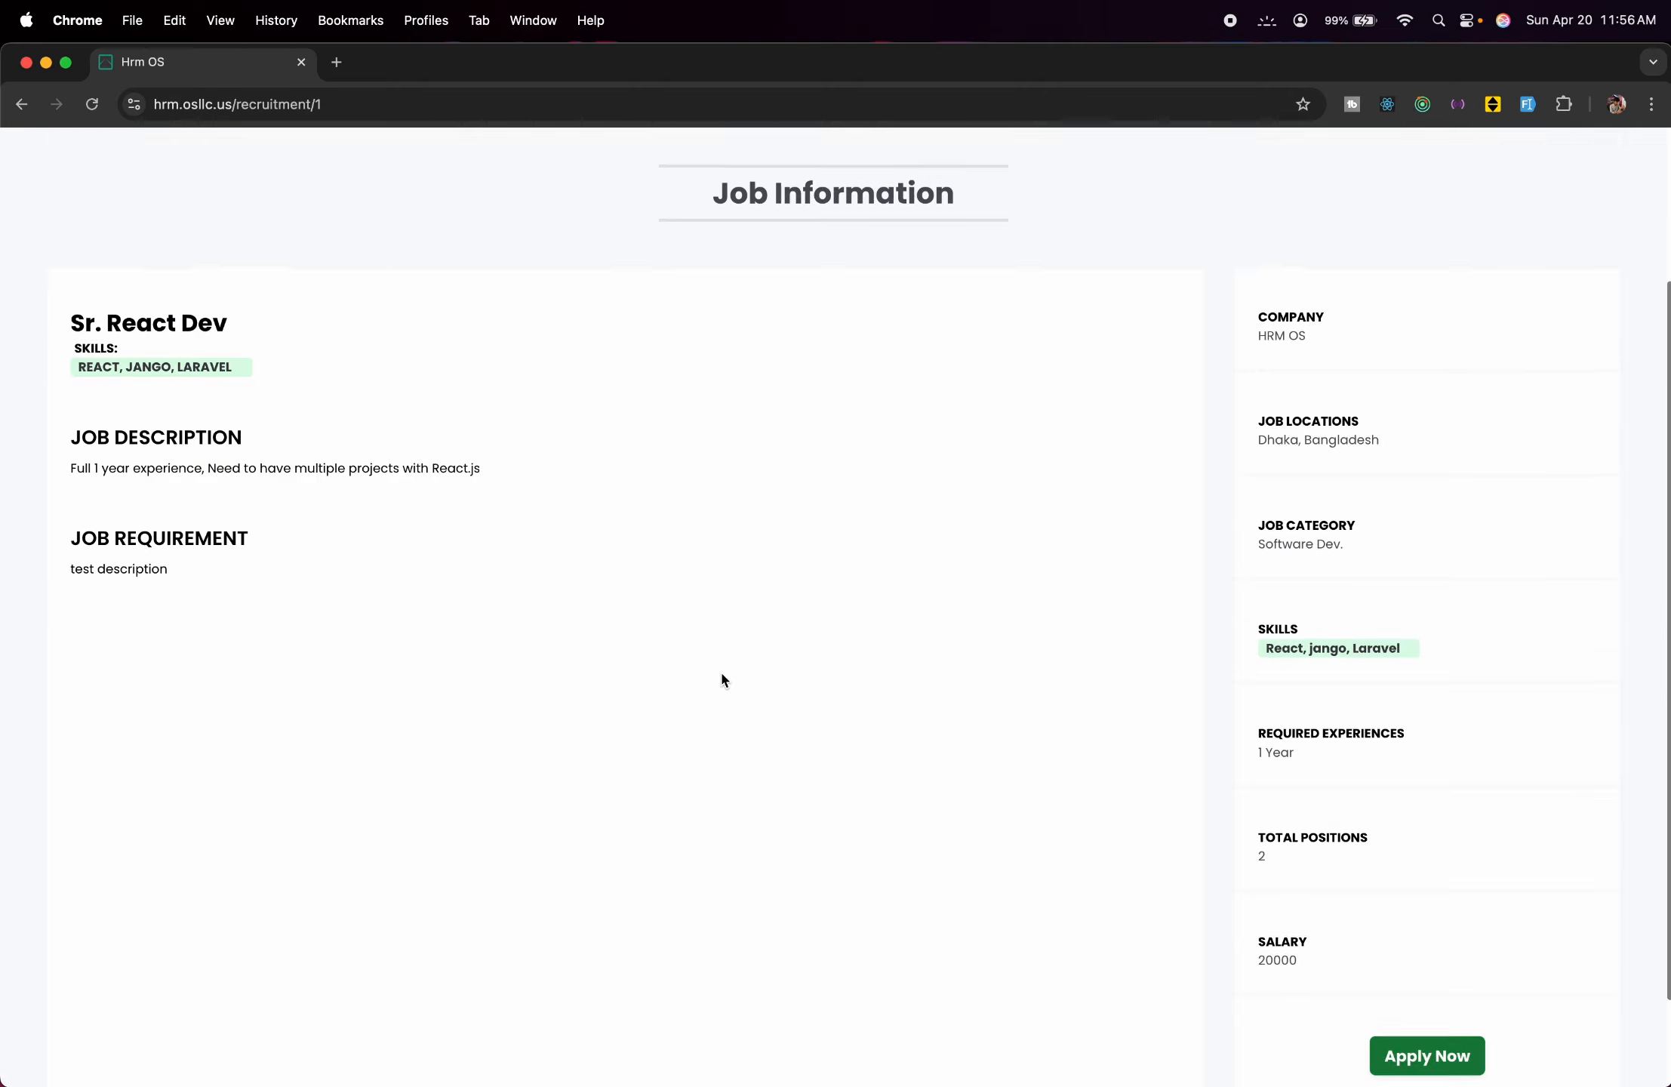
{"action": "left_click", "coordinate": [1403, 958]}
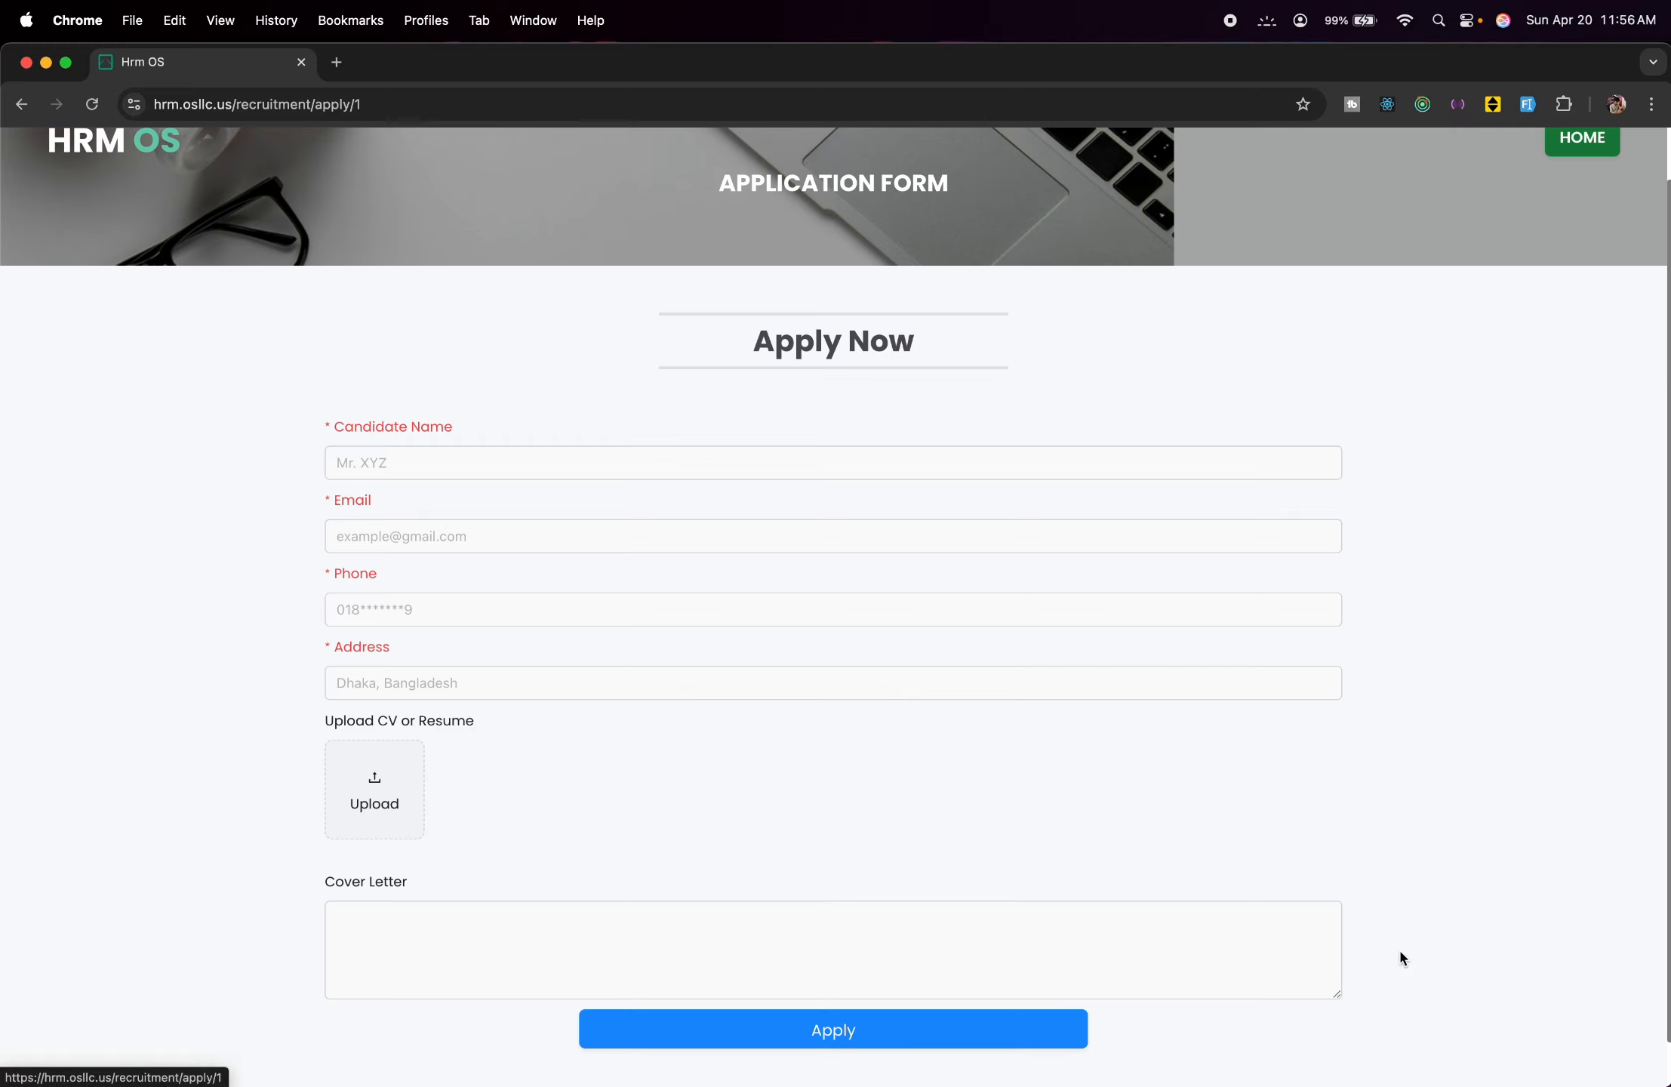
{"action": "scroll", "coordinate": [799, 784], "scroll_direction": "down", "scroll_amount": 1}
{"action": "left_click", "coordinate": [477, 422]}
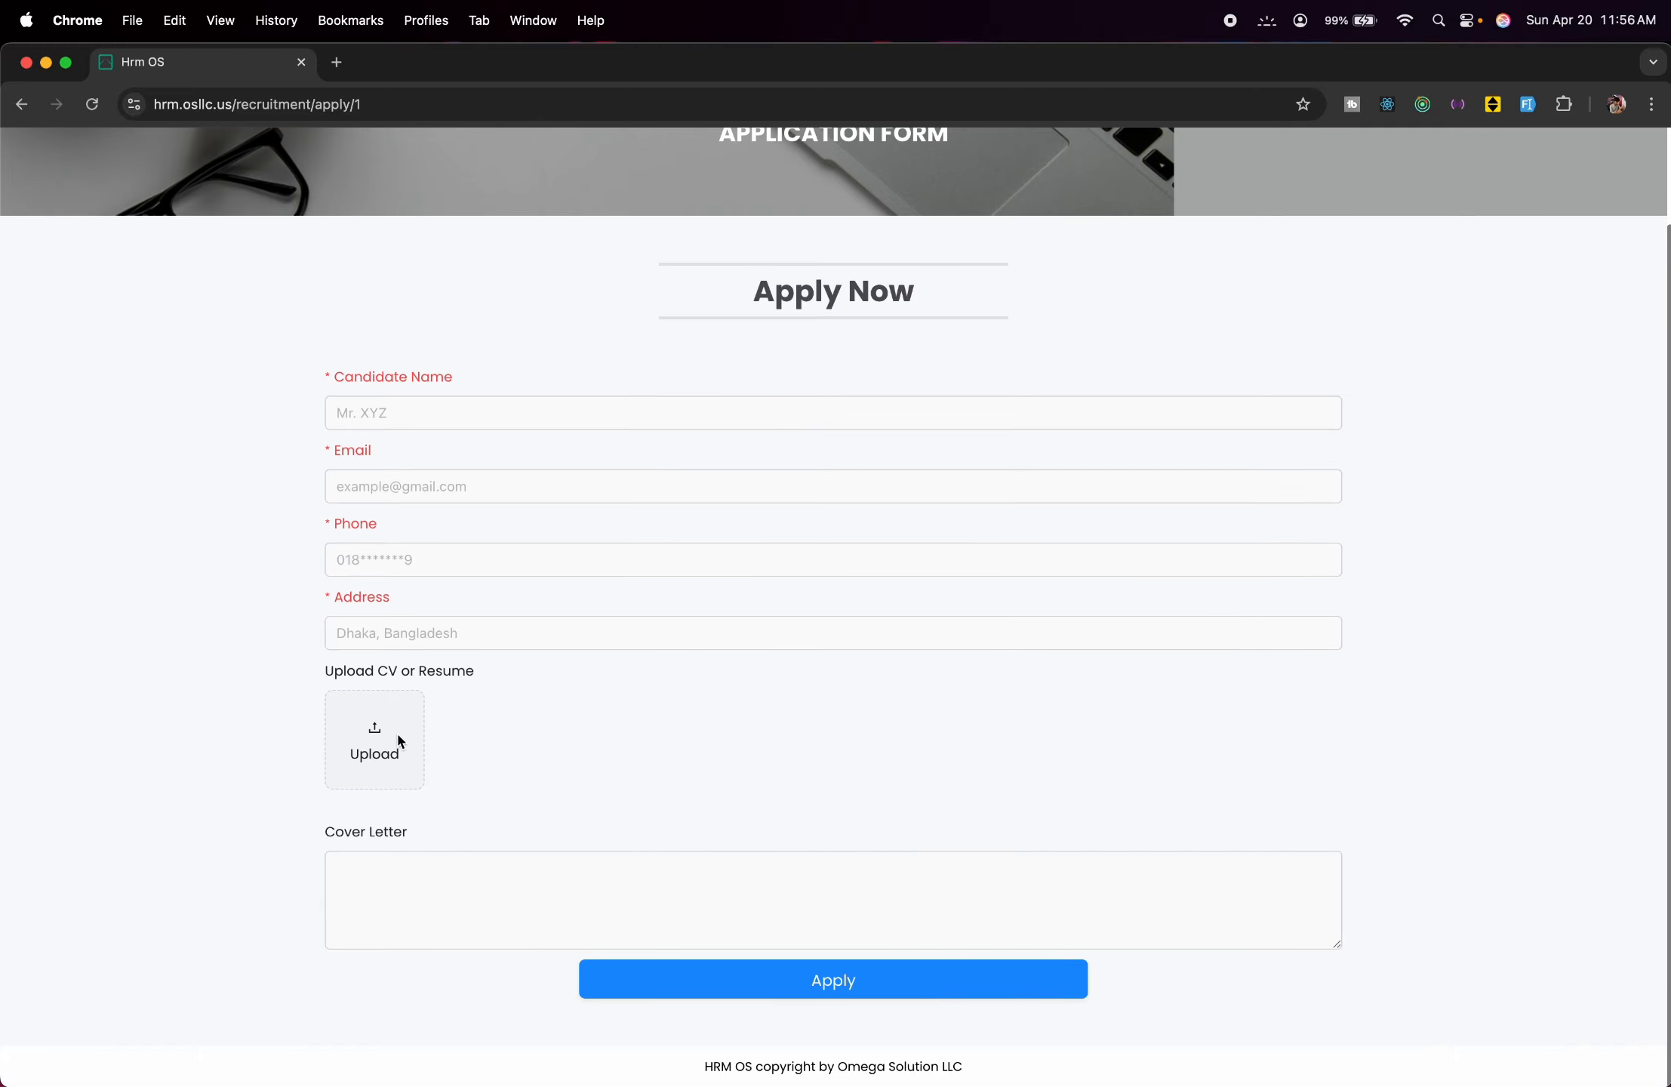
{"action": "scroll", "coordinate": [385, 858], "scroll_direction": "down", "scroll_amount": 1}
{"action": "scroll", "coordinate": [385, 858], "scroll_direction": "up", "scroll_amount": 2}
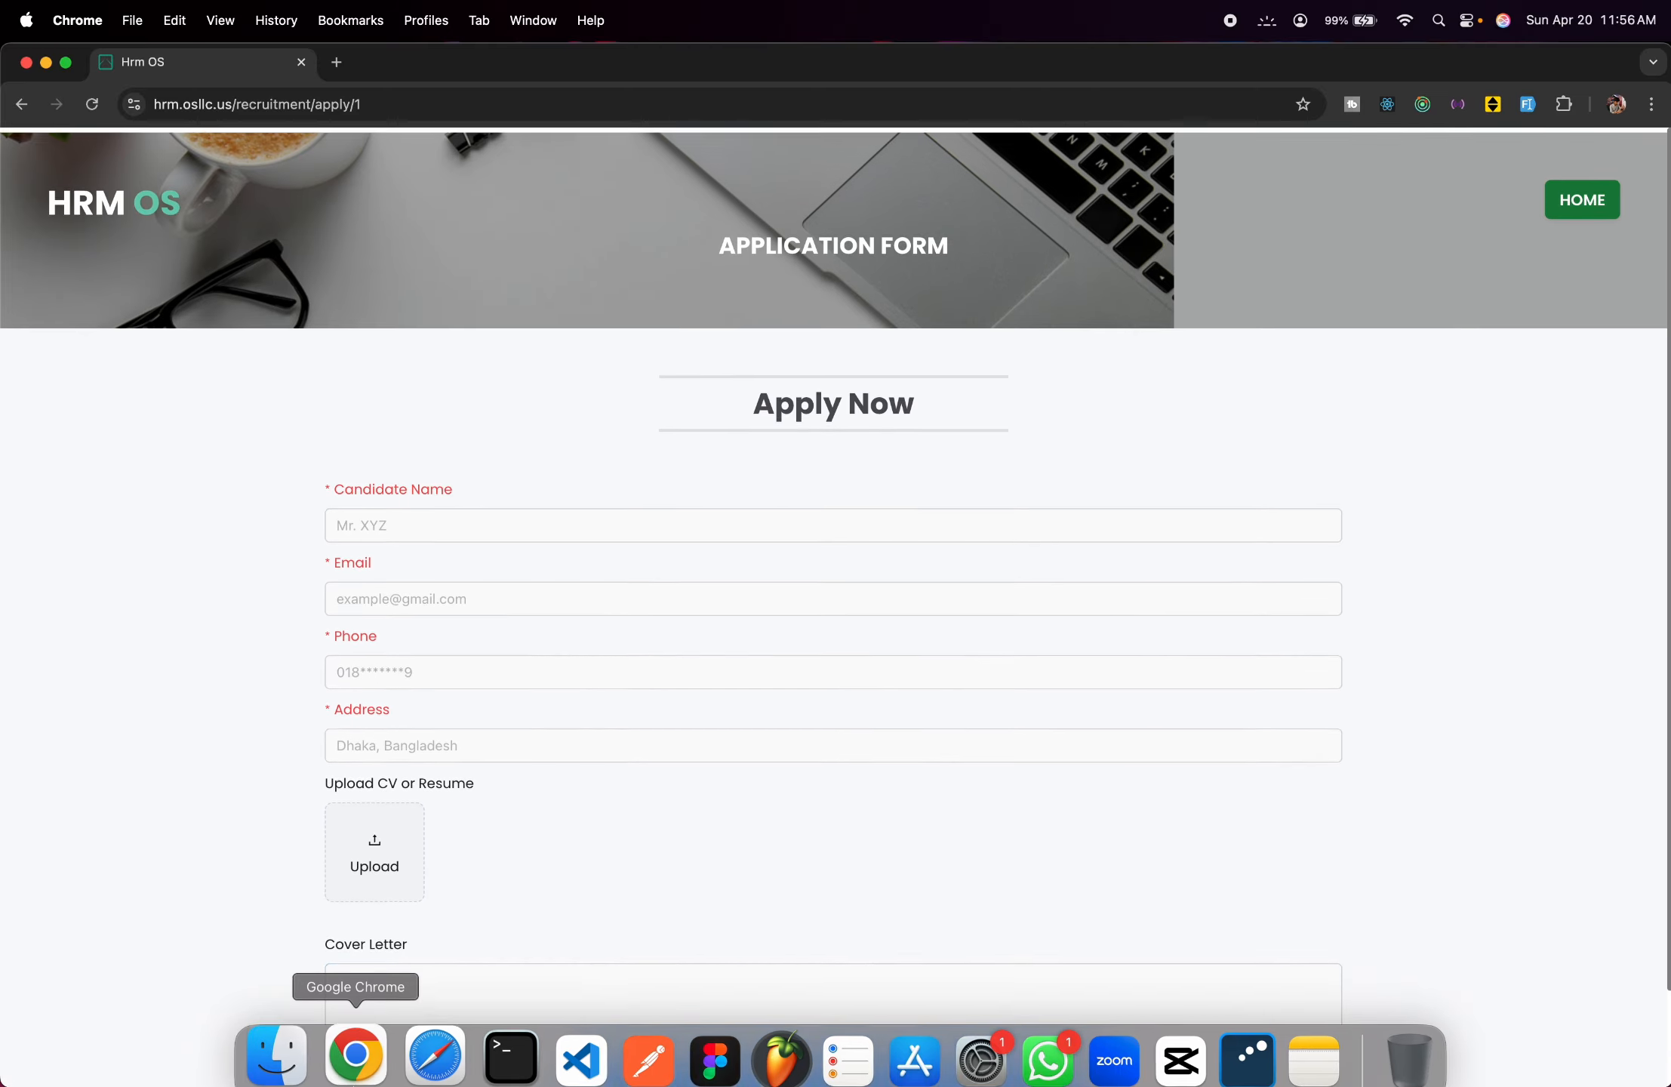
{"action": "left_click", "coordinate": [22, 110]}
{"action": "left_click", "coordinate": [21, 110]}
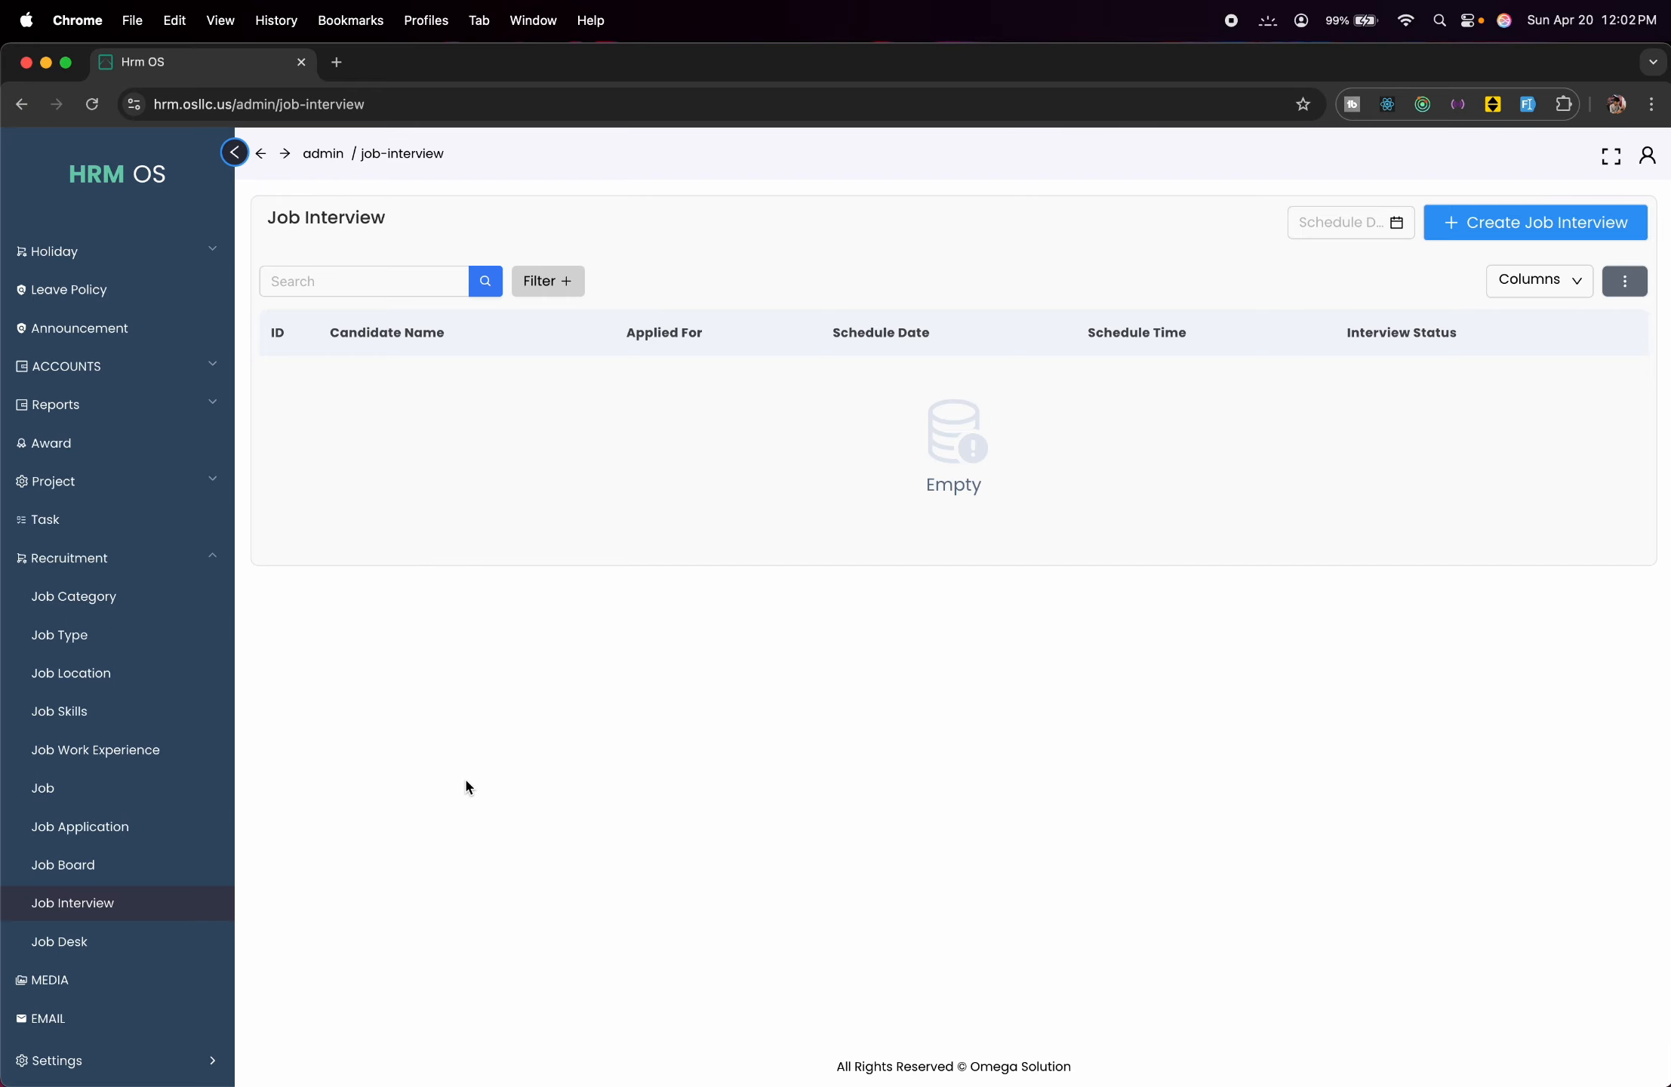
View the Media library and the Emails list, opening and closing Create Email without sending.
{"action": "left_click", "coordinate": [87, 980]}
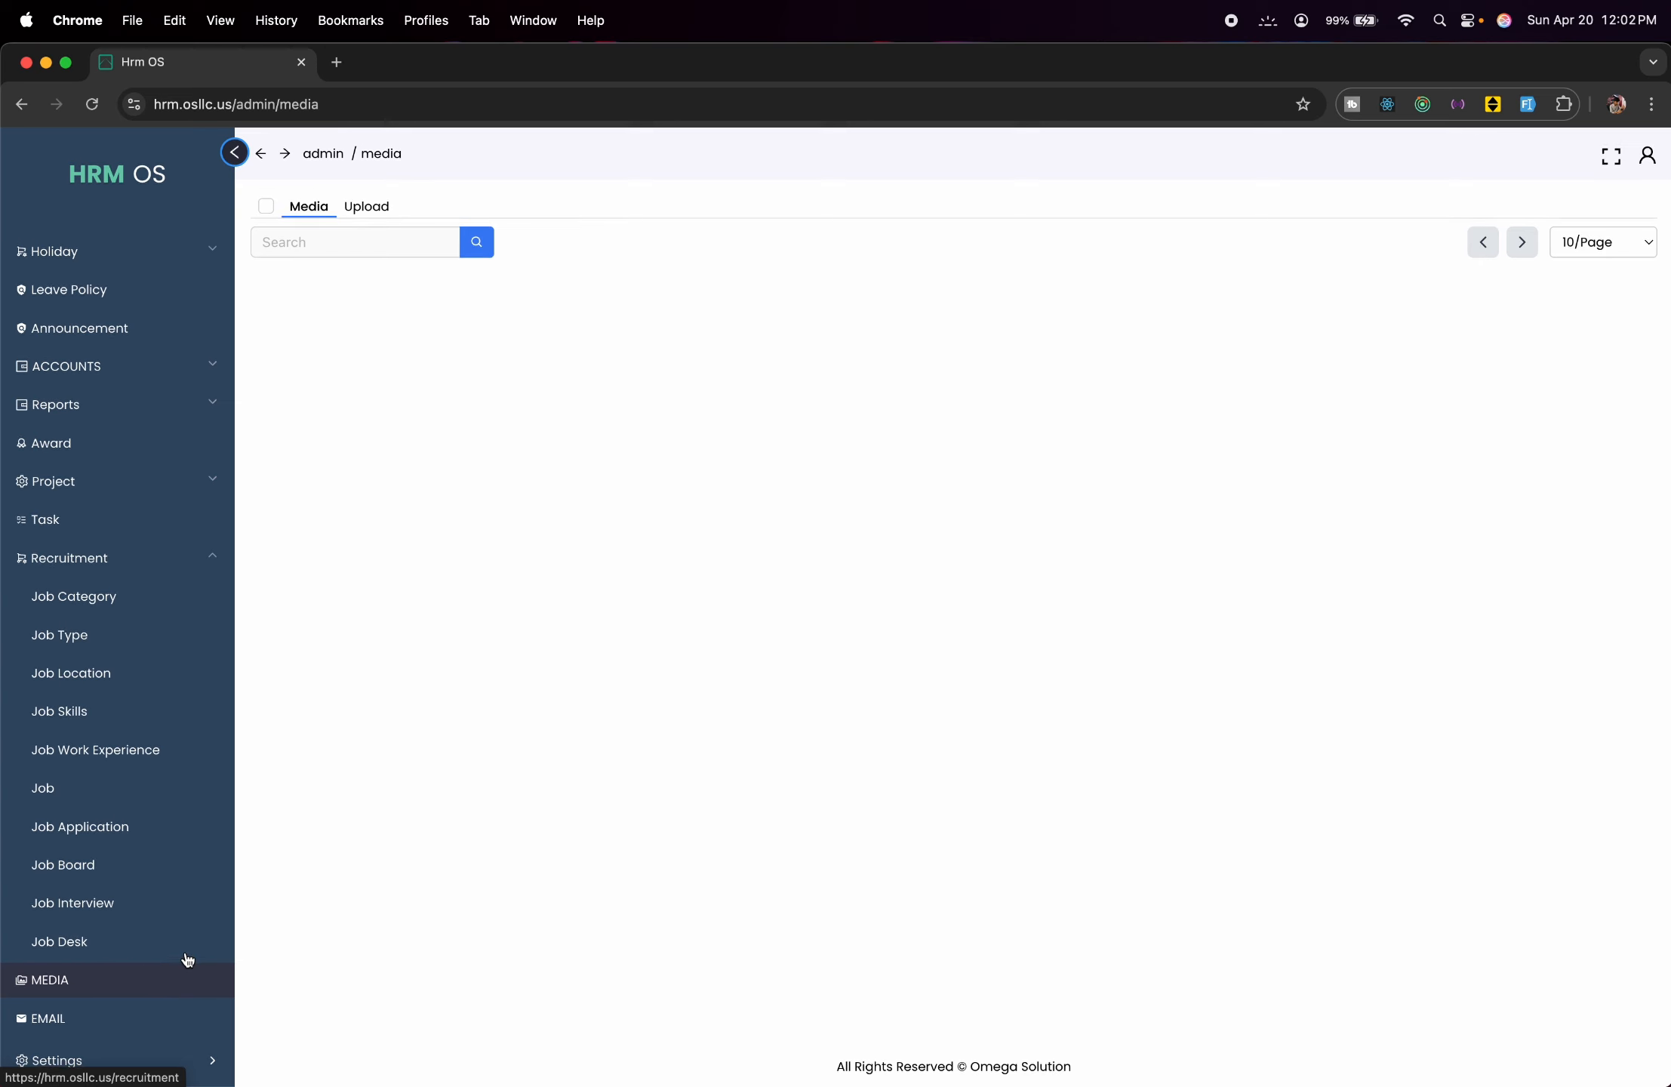
{"action": "left_click", "coordinate": [150, 1023]}
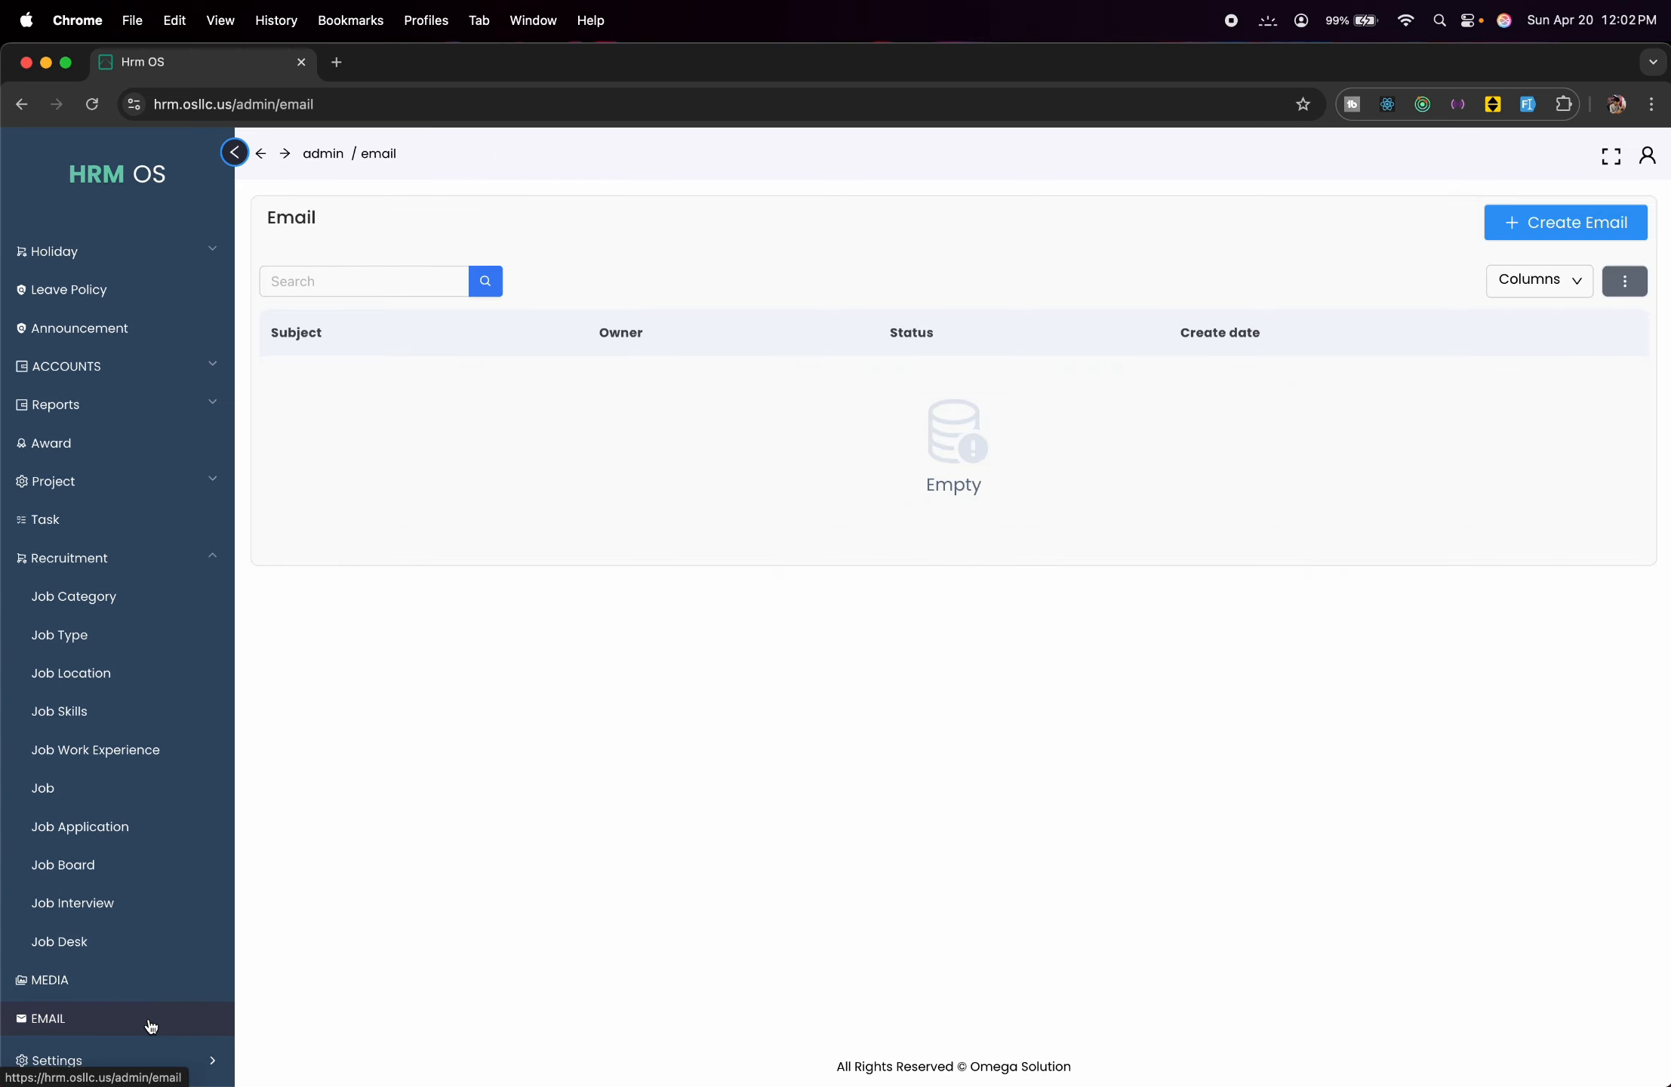
{"action": "left_click", "coordinate": [1561, 223]}
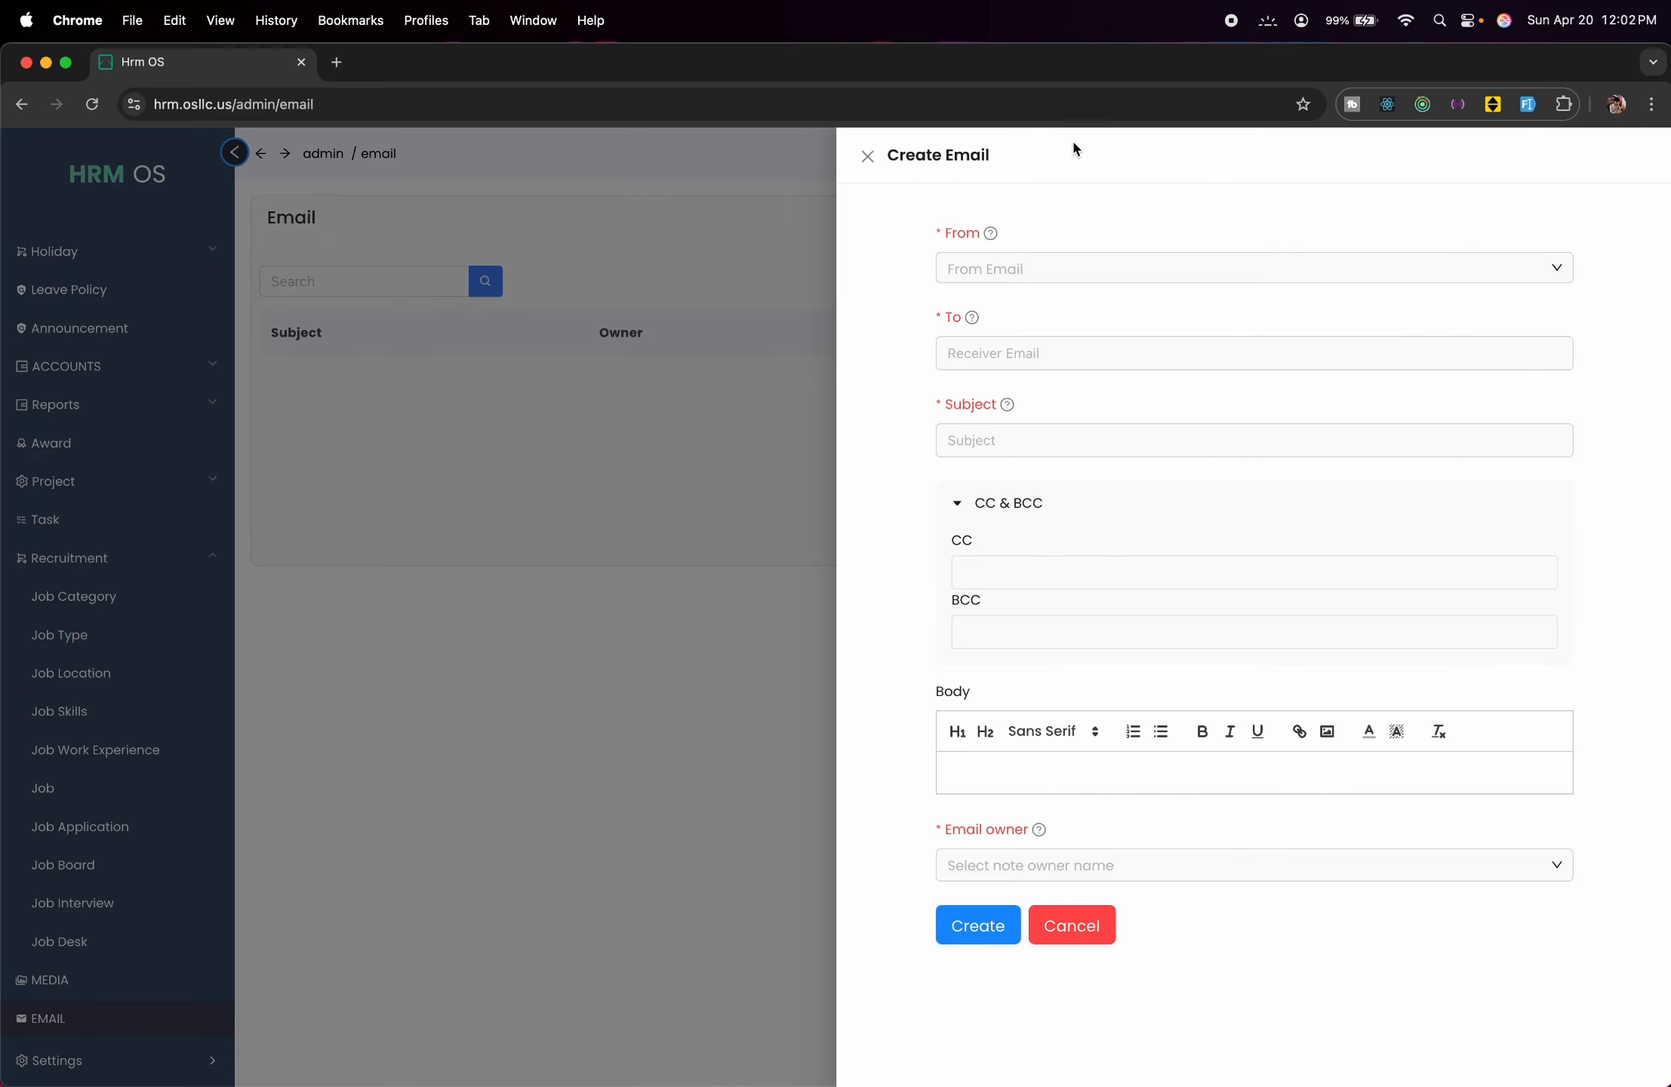
{"action": "left_click", "coordinate": [405, 594]}
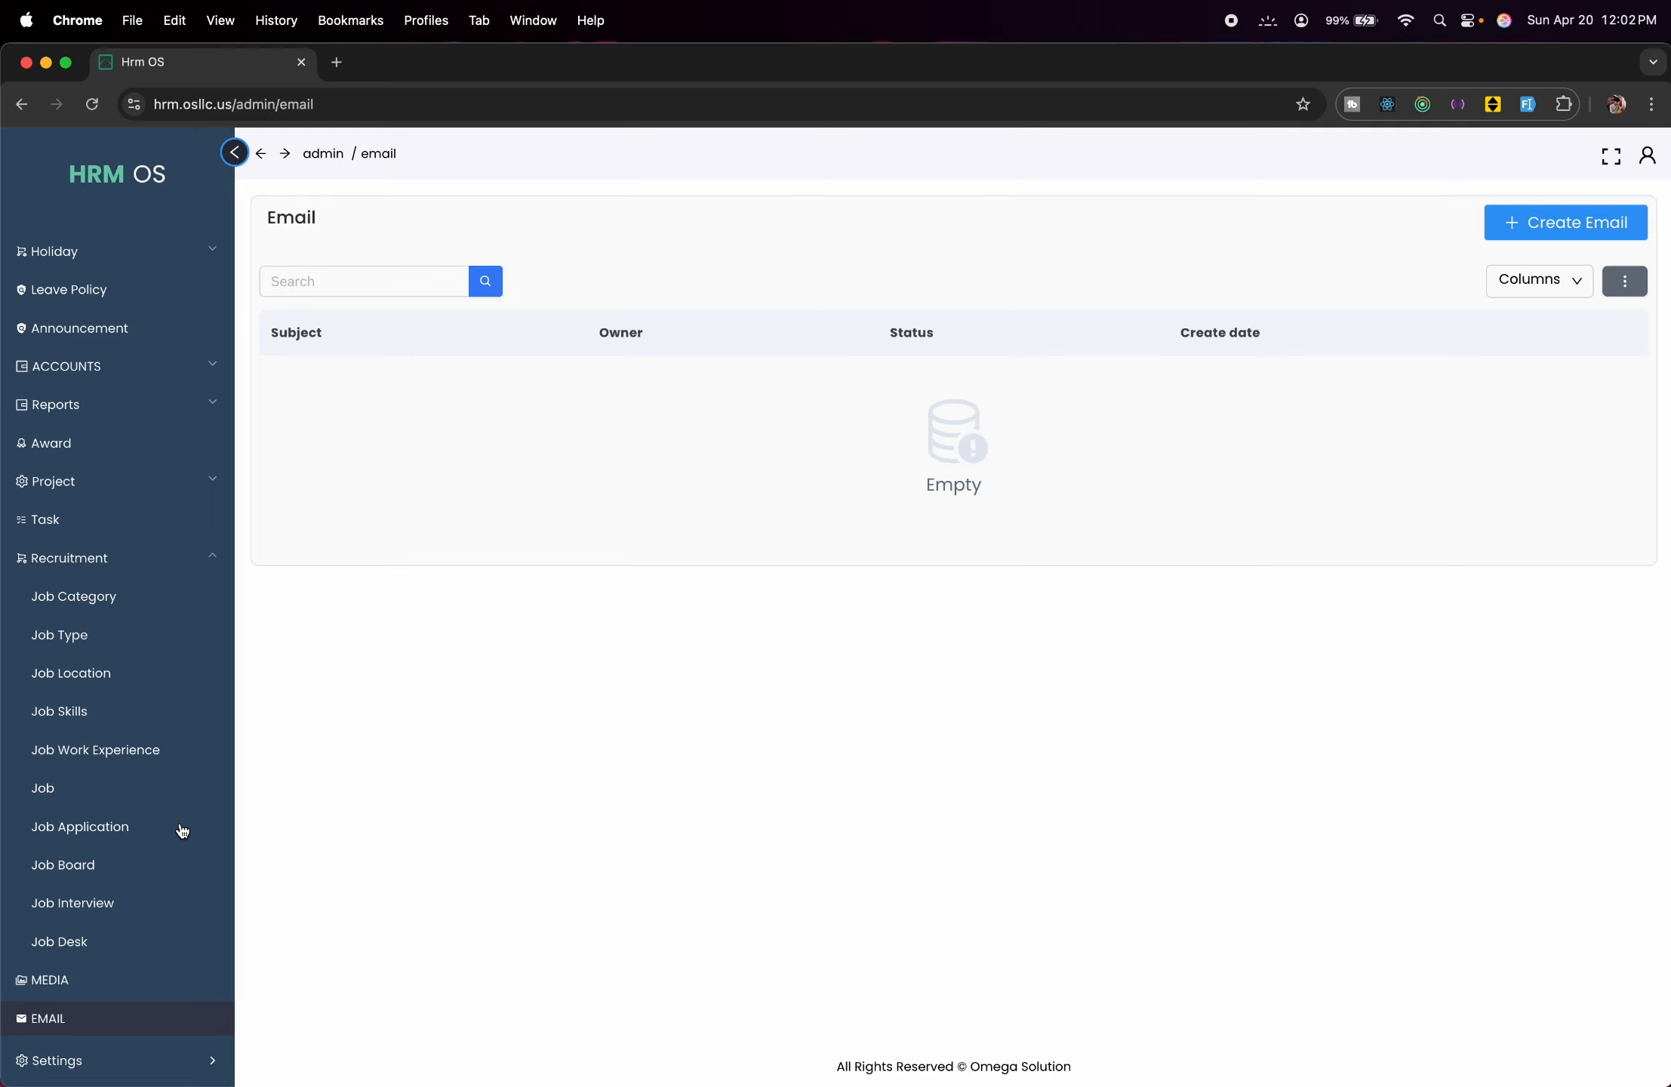
View Company settings under Settings, then return to the admin dashboard with the full main menu.
{"action": "left_click", "coordinate": [147, 1056]}
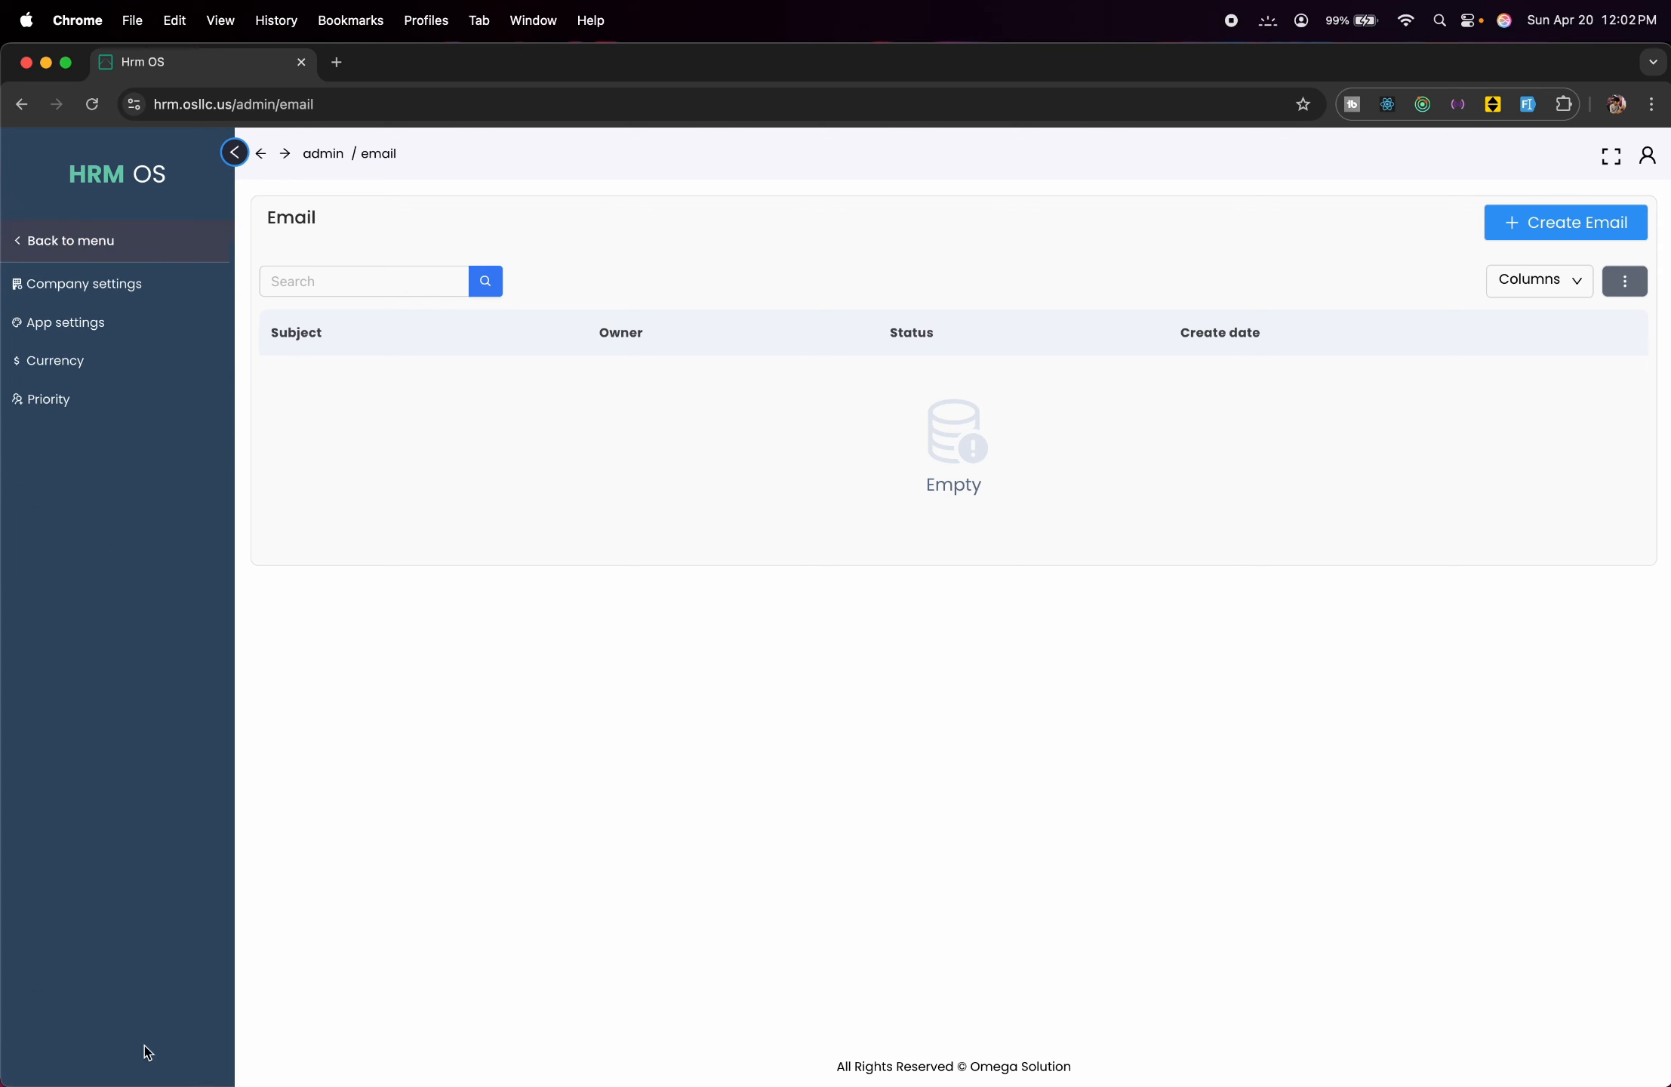
{"action": "left_click", "coordinate": [119, 299]}
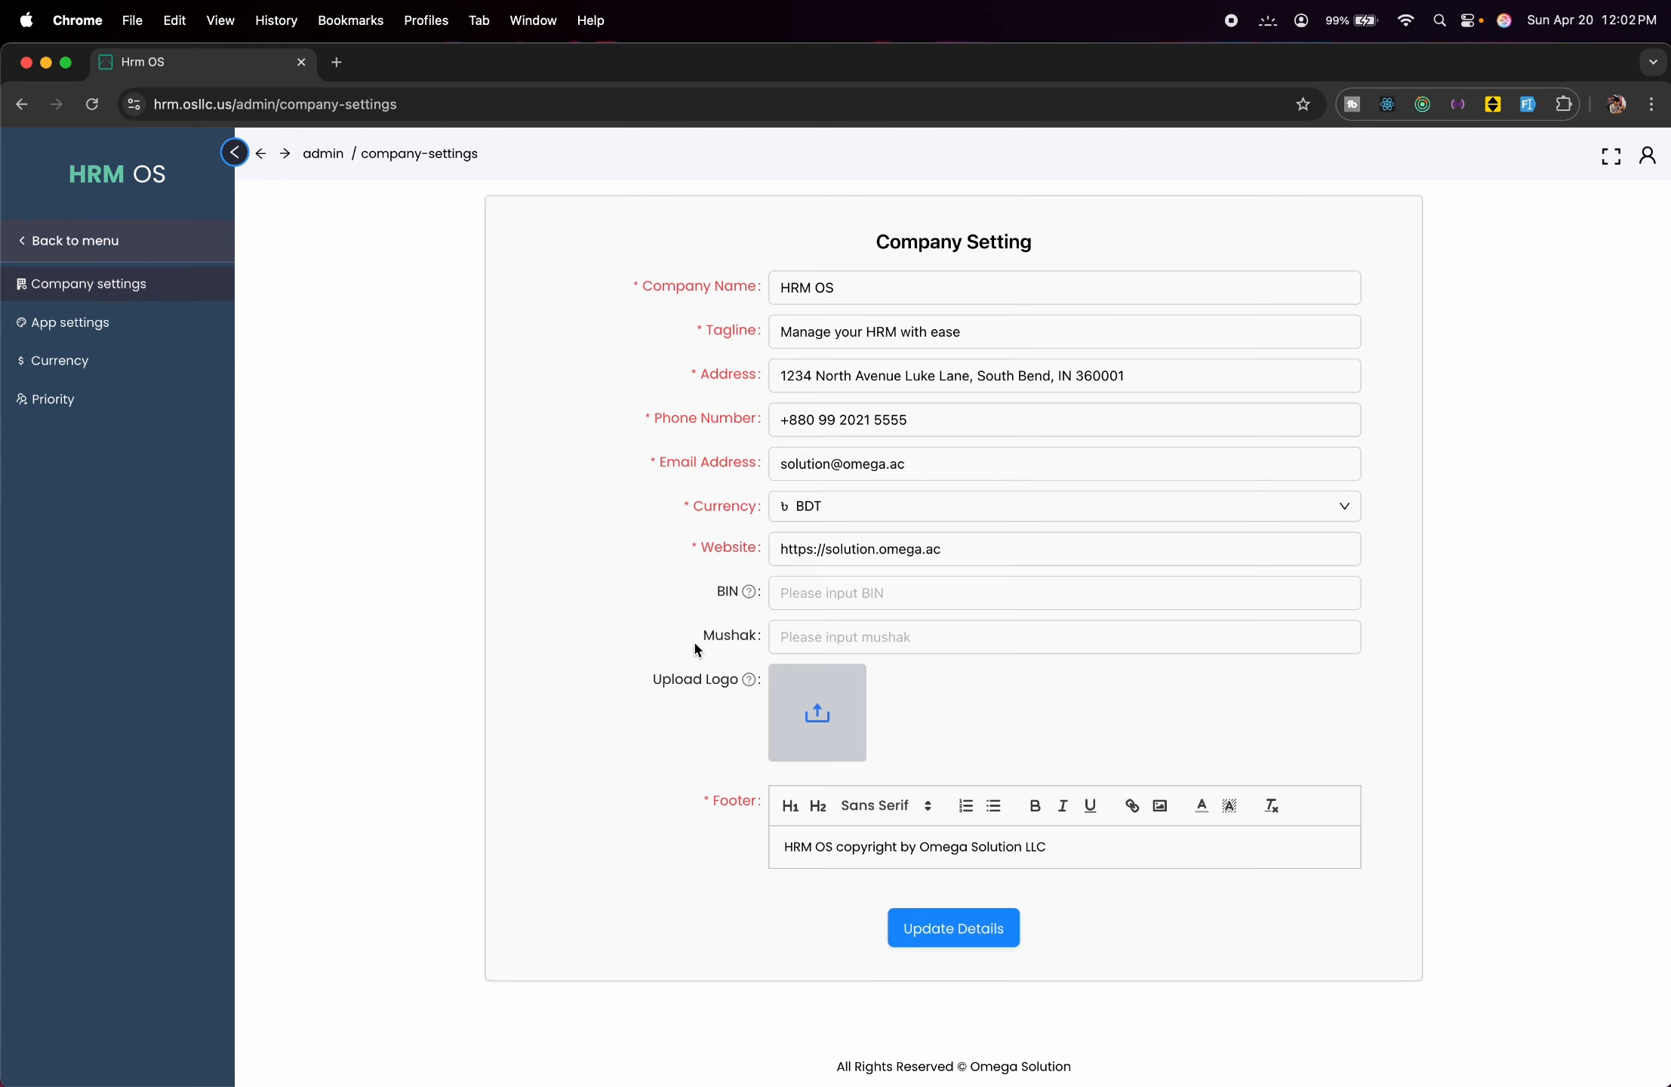
{"action": "left_click", "coordinate": [140, 184]}
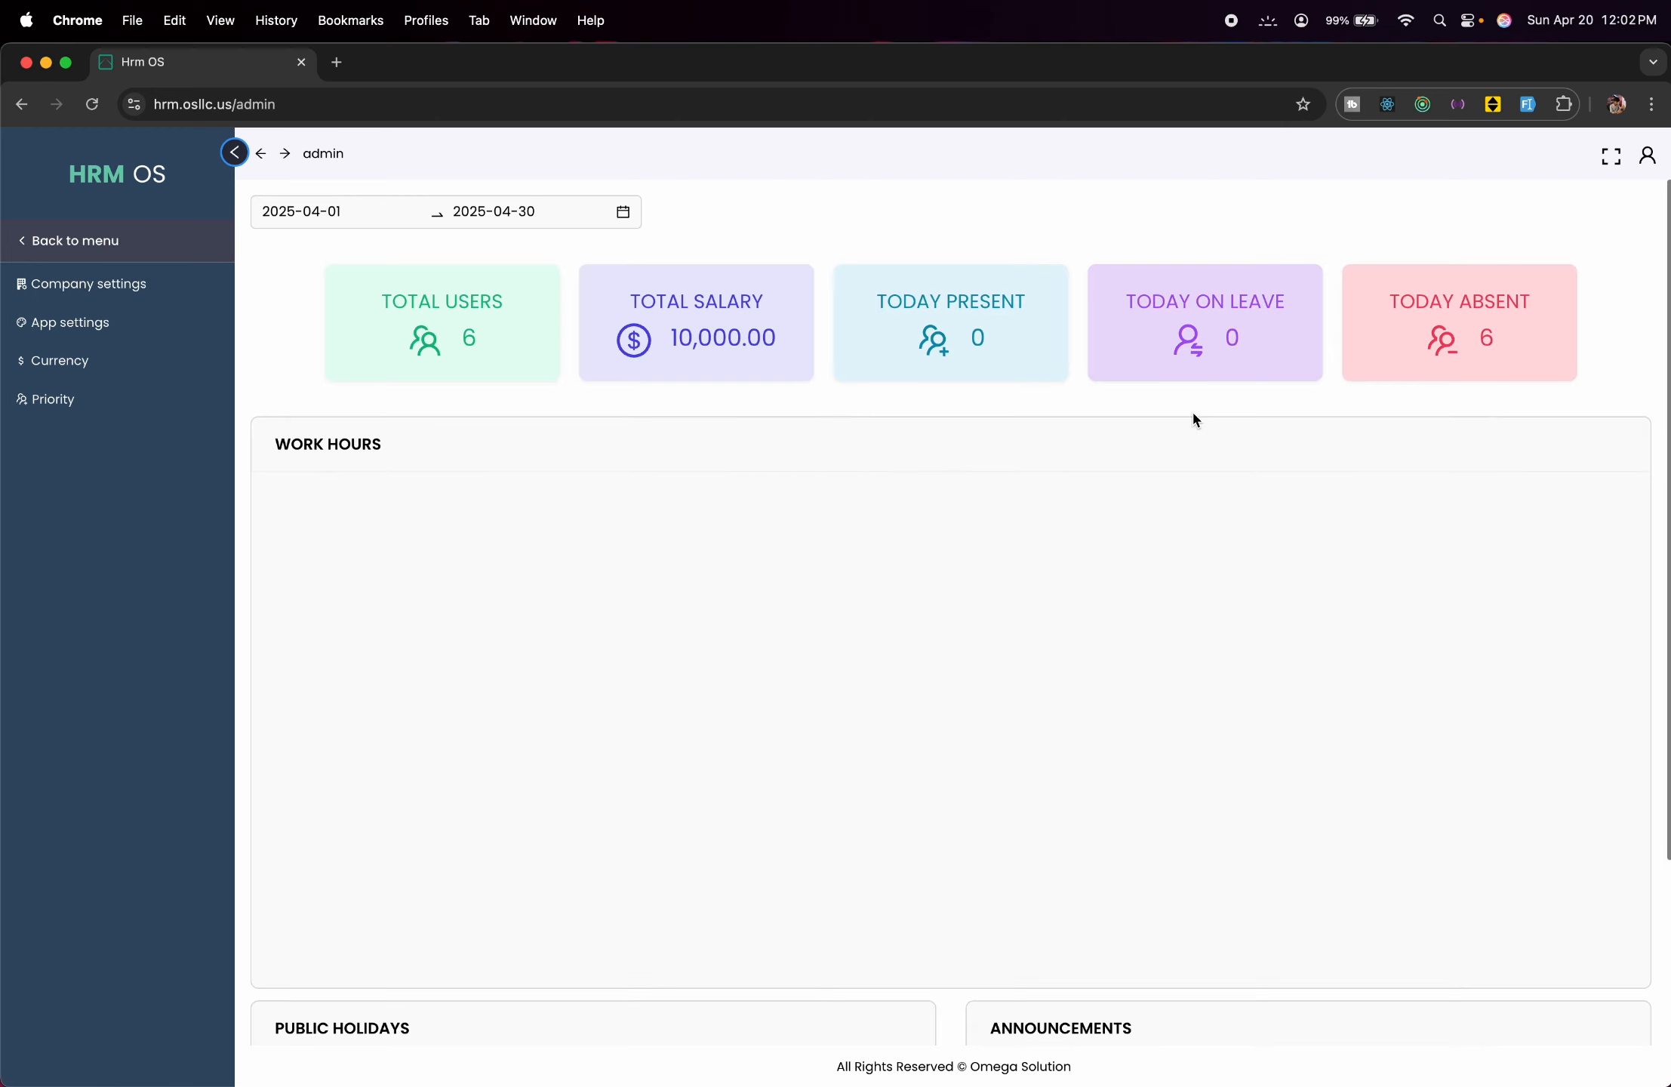
{"action": "left_click", "coordinate": [42, 252]}
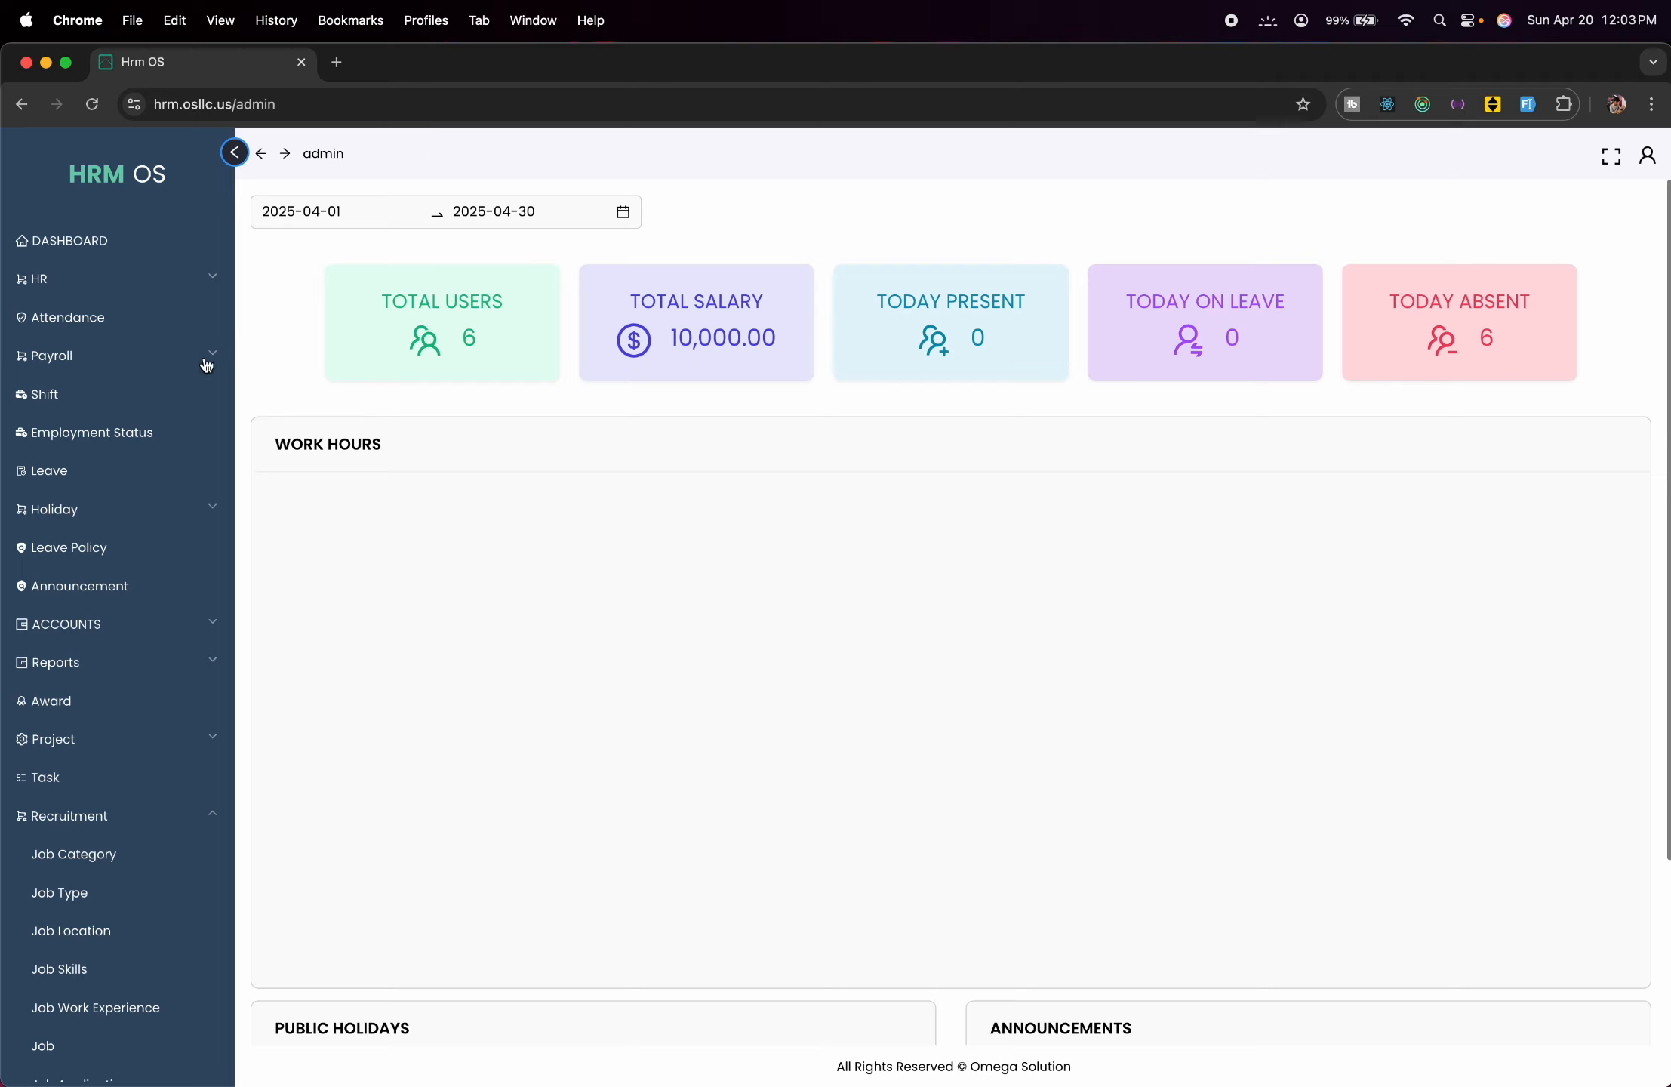